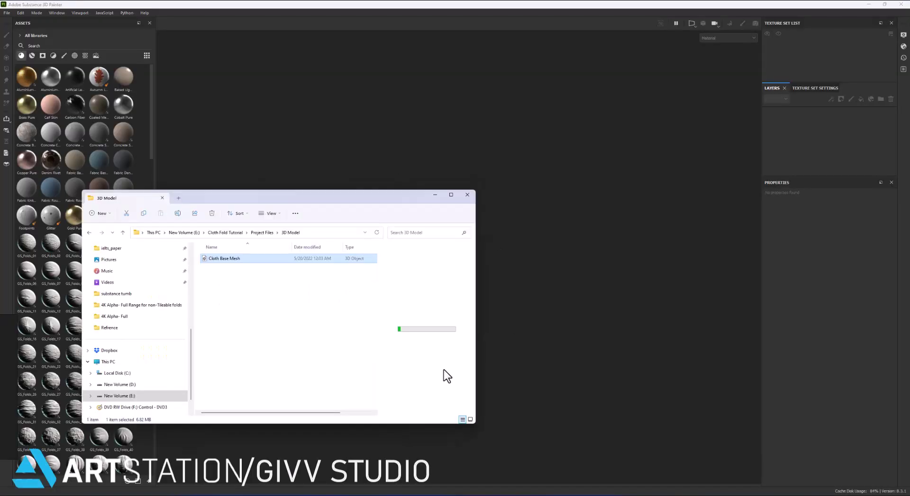
Create a new project from the cloth base mesh using the ASM PBR Metallic Roughness template at 4096.
{"action": "left_click_drag", "start_coordinate": [442, 376], "coordinate": [587, 201]}
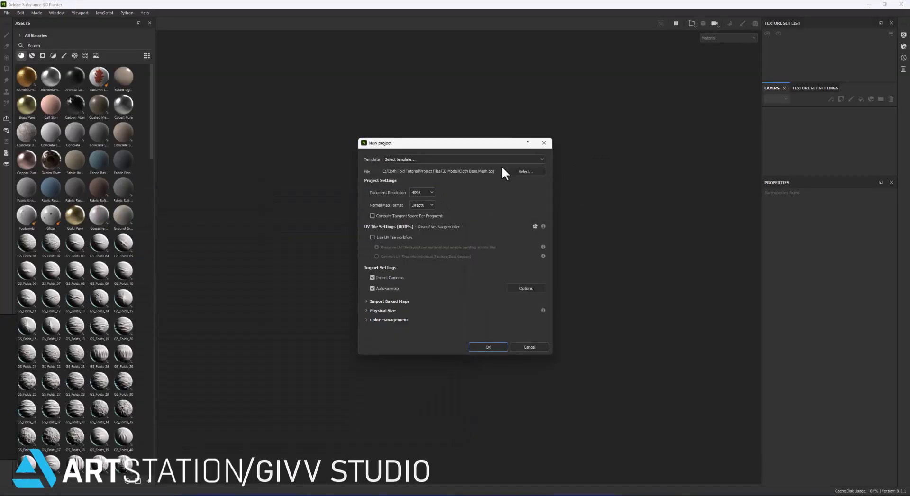
{"action": "left_click", "coordinate": [501, 161]}
{"action": "left_click", "coordinate": [437, 175]}
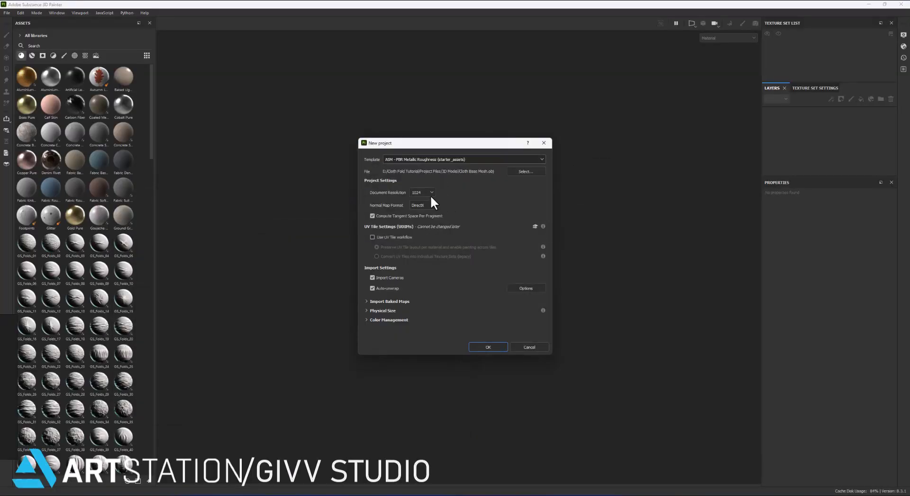
{"action": "left_click", "coordinate": [496, 347]}
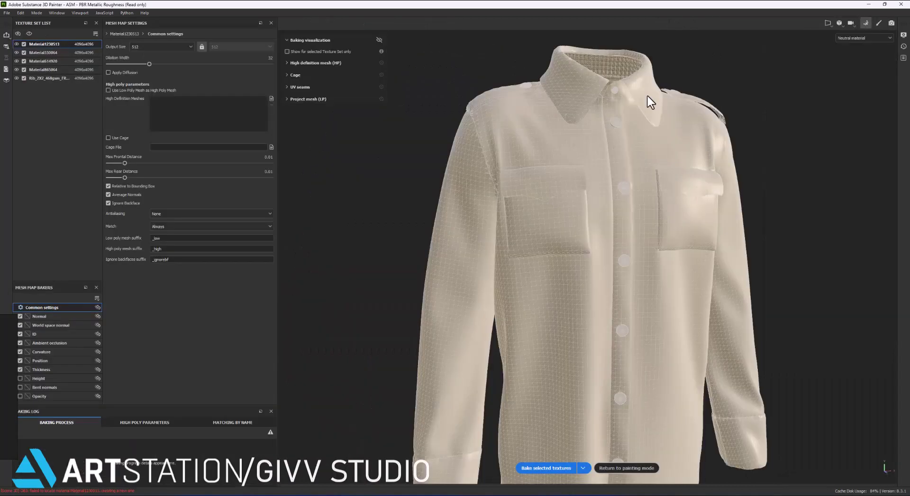
Bake mesh maps at 4096 with low poly as high poly and Supersampling 4x antialiasing.
{"action": "left_click", "coordinate": [165, 46]}
{"action": "left_click", "coordinate": [138, 114]}
{"action": "left_click", "coordinate": [112, 90]}
{"action": "left_click", "coordinate": [161, 214]}
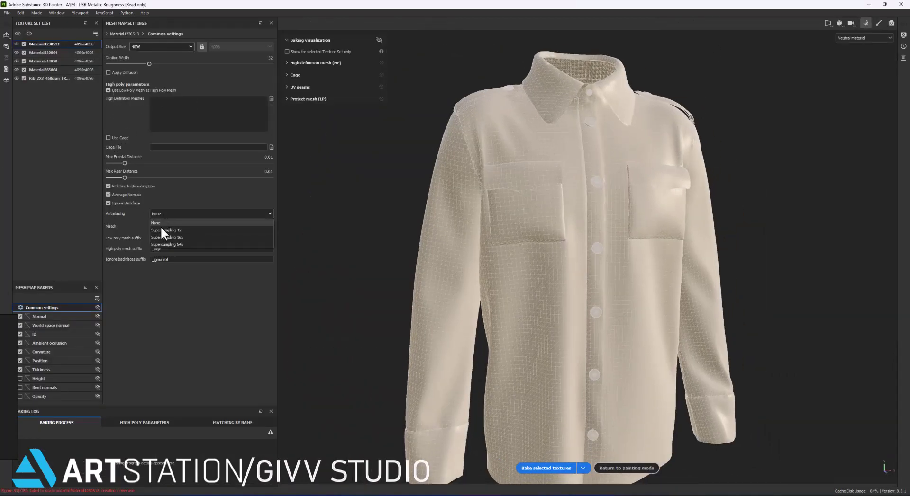
{"action": "left_click", "coordinate": [160, 226]}
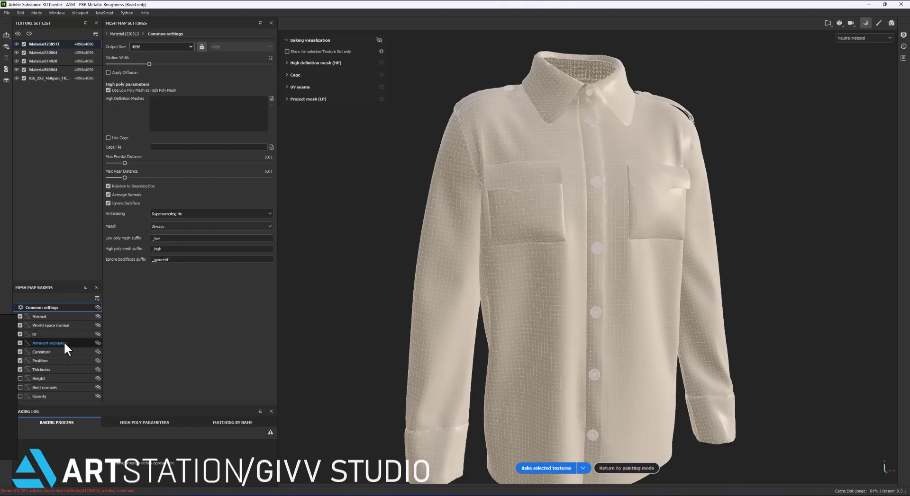
{"action": "left_click", "coordinate": [540, 465]}
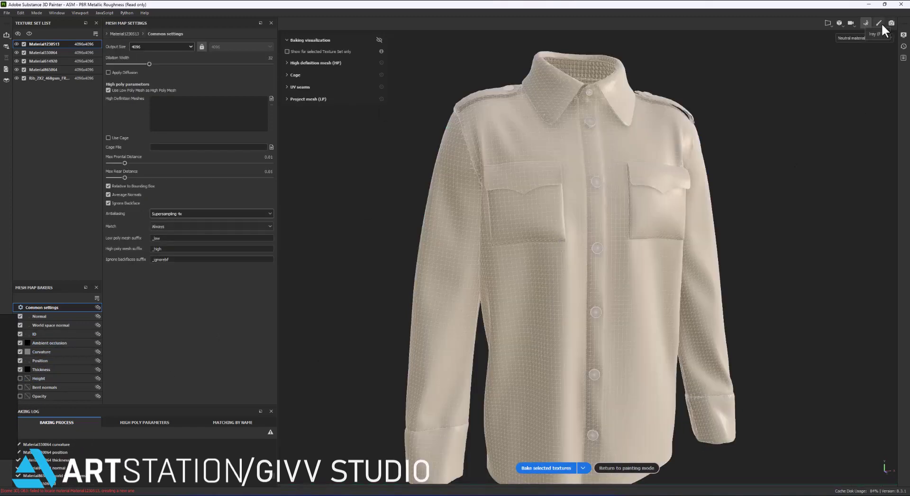
Return to painting mode and orbit to a close front view of the shirt.
{"action": "left_click", "coordinate": [879, 23]}
{"action": "mouse_move", "coordinate": [442, 290]}
{"action": "left_mouse_down", "text": "alt"}
{"action": "mouse_move", "coordinate": [490, 266]}
{"action": "mouse_move", "coordinate": [442, 257]}
{"action": "mouse_move", "coordinate": [242, 292]}
{"action": "mouse_move", "coordinate": [572, 291]}
{"action": "mouse_move", "coordinate": [377, 297]}
{"action": "left_mouse_up", "text": "alt"}
{"action": "scroll", "coordinate": [378, 297], "scroll_direction": "up", "scroll_amount": 5}
{"action": "scroll", "coordinate": [508, 345], "scroll_direction": "up", "scroll_amount": 3}
{"action": "mouse_move", "coordinate": [508, 345]}
{"action": "left_mouse_down", "text": "alt"}
{"action": "mouse_move", "coordinate": [458, 301]}
{"action": "mouse_move", "coordinate": [530, 303]}
{"action": "mouse_move", "coordinate": [508, 127]}
{"action": "left_mouse_up", "text": "alt"}
{"action": "scroll", "coordinate": [458, 302], "scroll_direction": "down", "scroll_amount": 5}
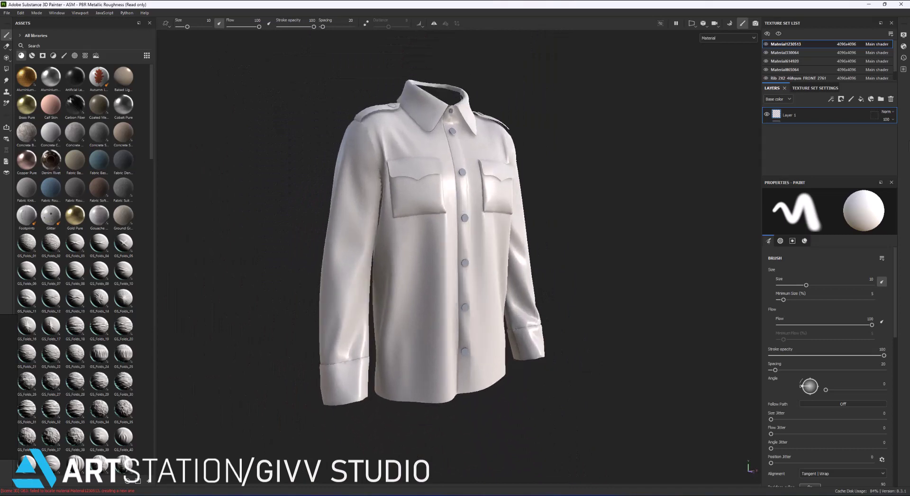
Switch the shader to pbr-metal-rough-with-alpha-blending.
{"action": "left_click", "coordinate": [903, 47]}
{"action": "left_click", "coordinate": [826, 67]}
{"action": "left_click", "coordinate": [817, 132]}
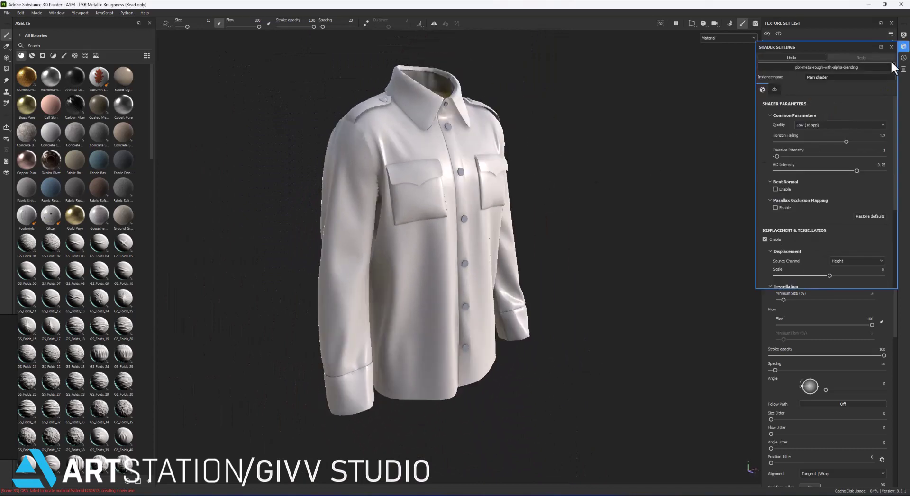
{"action": "left_click", "coordinate": [902, 46]}
{"action": "scroll", "coordinate": [837, 123], "scroll_direction": "down", "scroll_amount": 3}
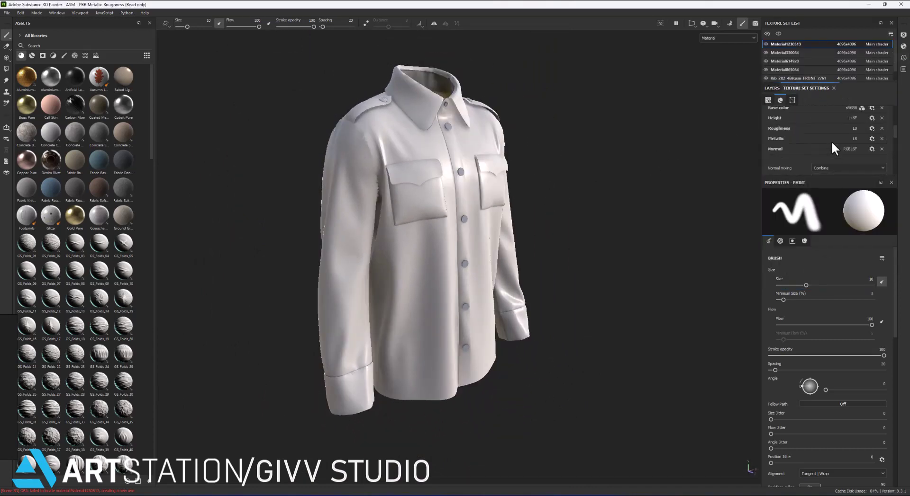
{"action": "scroll", "coordinate": [831, 140], "scroll_direction": "up", "scroll_amount": 3}
Select the Rib_2X2_468gsm_FRONT_2761 texture set, widen the viewport and delete Layer 1.
{"action": "left_click_drag", "start_coordinate": [834, 81], "coordinate": [835, 85]}
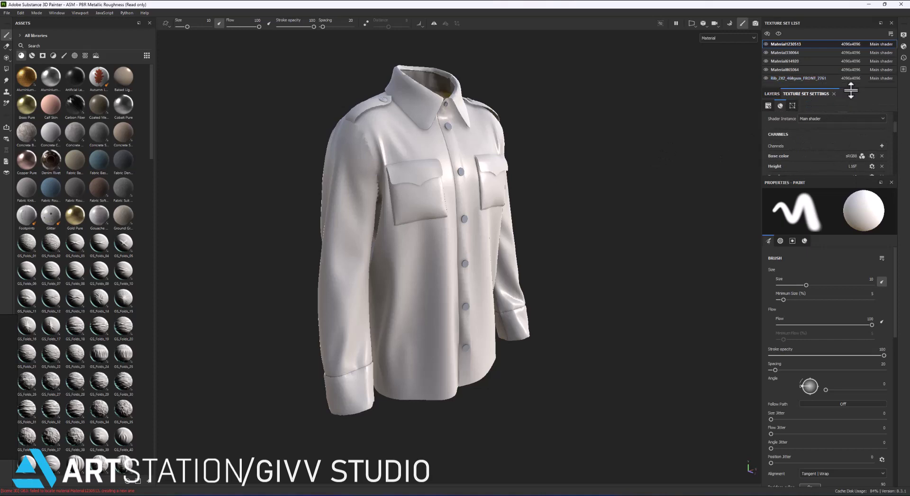
{"action": "left_click", "coordinate": [771, 90]}
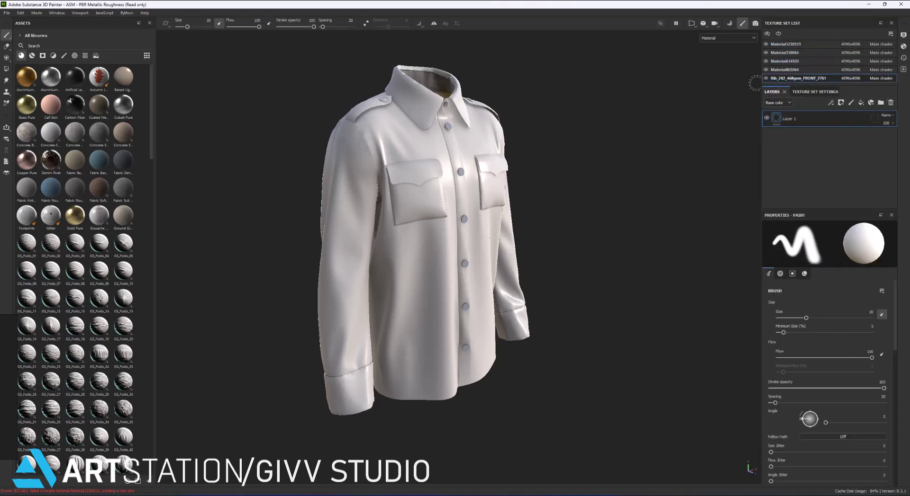
{"action": "left_click", "coordinate": [798, 78]}
{"action": "right_click_drag", "start_coordinate": [586, 119], "coordinate": [586, 137], "text": "alt"}
{"action": "left_click_drag", "start_coordinate": [155, 214], "coordinate": [116, 209]}
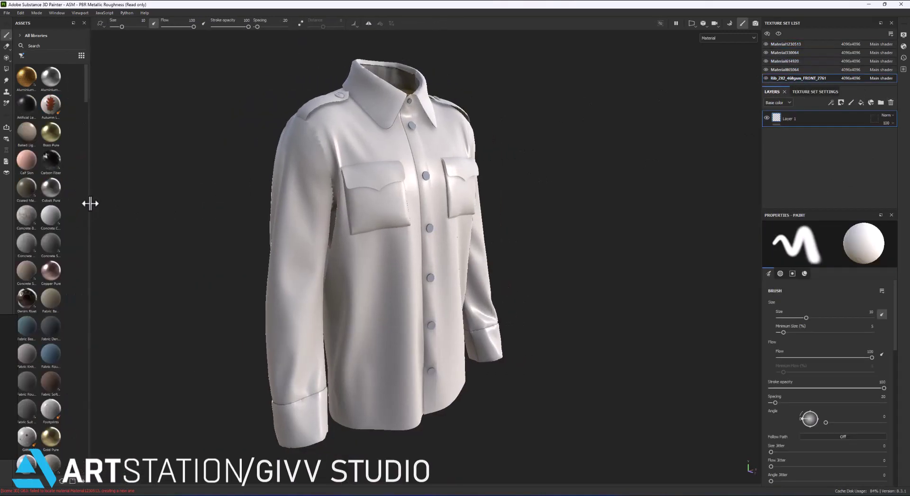
{"action": "left_click", "coordinate": [891, 103]}
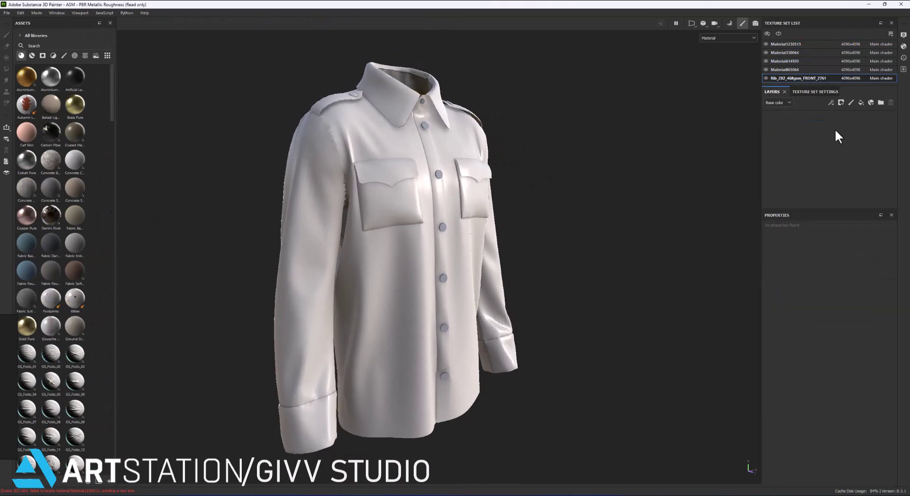
Add new folders and rename them, finishing with the Embroidery Patch folder.
{"action": "left_click", "coordinate": [880, 103]}
{"action": "type", "text": "ttern"}
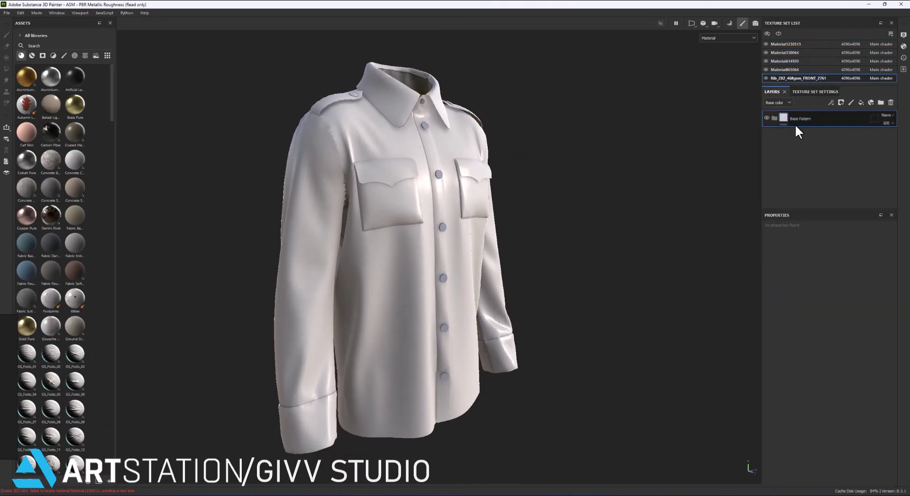
{"action": "double_click", "coordinate": [809, 119]}
{"action": "type", "text": "Cloth"}
{"action": "type", "text": "ld"}
{"action": "type", "text": "Embroidery Patch"}
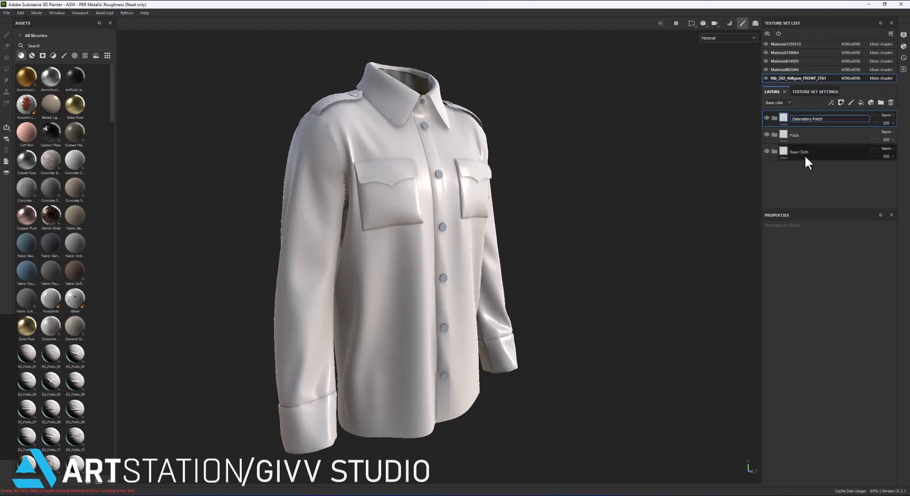
{"action": "key", "text": "Return"}
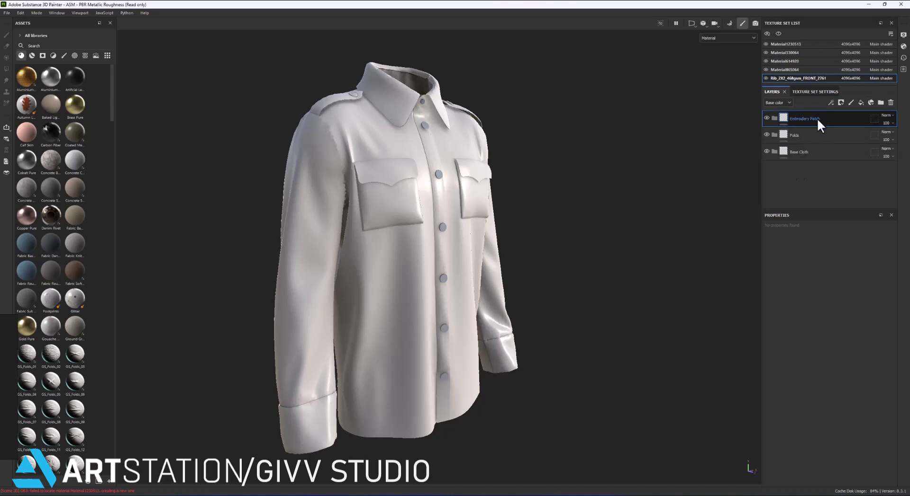
Add a Final Adjustment folder on top and delete the stray fill layer.
{"action": "key", "text": "ctrl+g"}
{"action": "type", "text": "Final Adjus"}
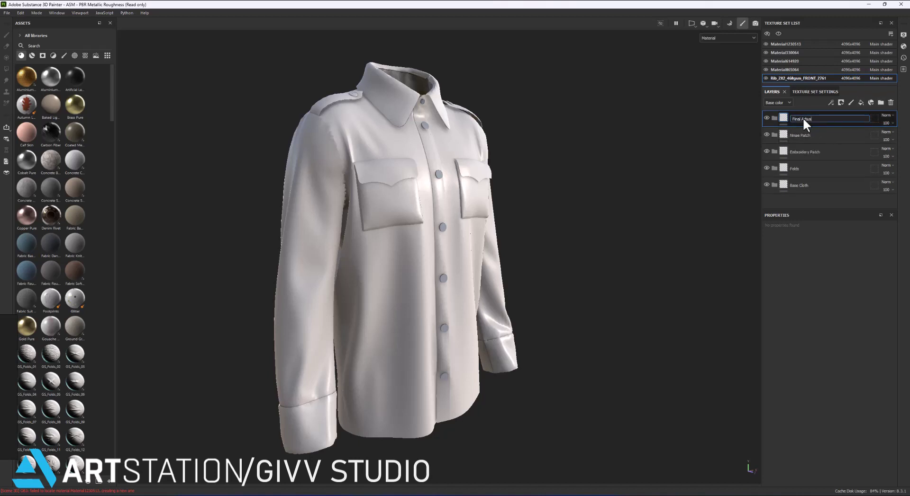
{"action": "type", "text": "tment"}
{"action": "left_click", "coordinate": [797, 186]}
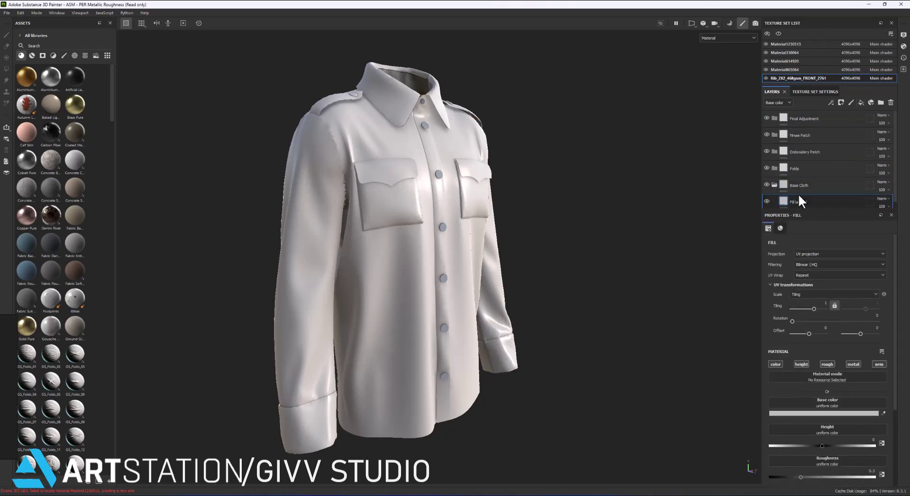
{"action": "key", "text": "Delete"}
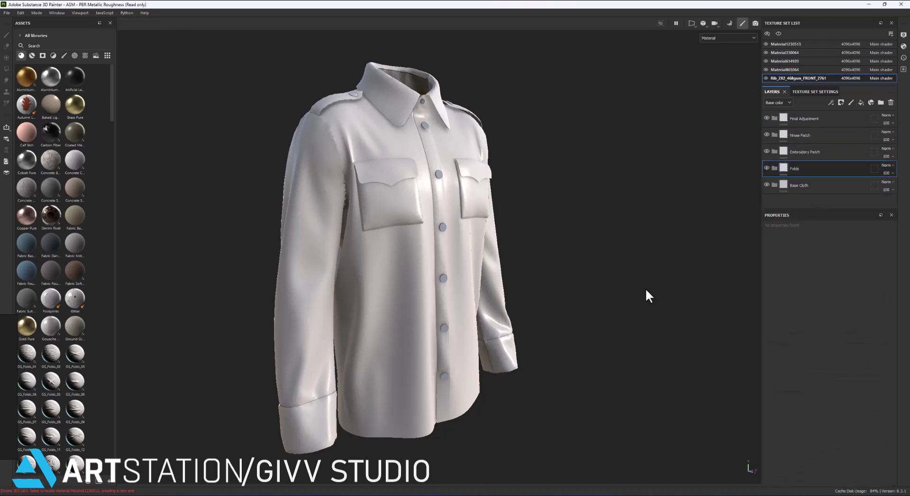
Light the shirt with the Soft Daylight environment and select the Base Cloth folder.
{"action": "left_click", "coordinate": [96, 56]}
{"action": "left_click_drag", "start_coordinate": [75, 243], "coordinate": [419, 239]}
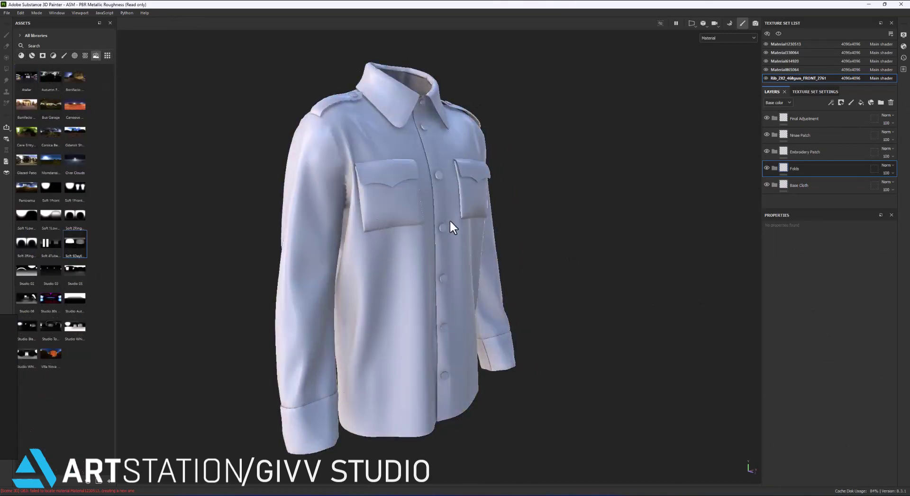
{"action": "left_click", "coordinate": [801, 185]}
Import both fabric pattern .sbsar packages and add a 35_fabric_pattern material as a fill layer.
{"action": "double_click", "coordinate": [398, 259]}
{"action": "left_click_drag", "start_coordinate": [393, 249], "coordinate": [102, 259]}
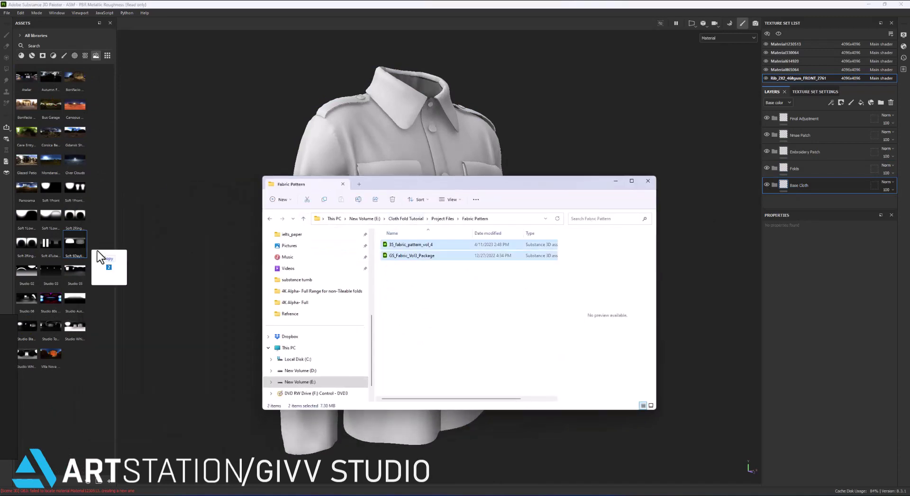
{"action": "left_click", "coordinate": [505, 348]}
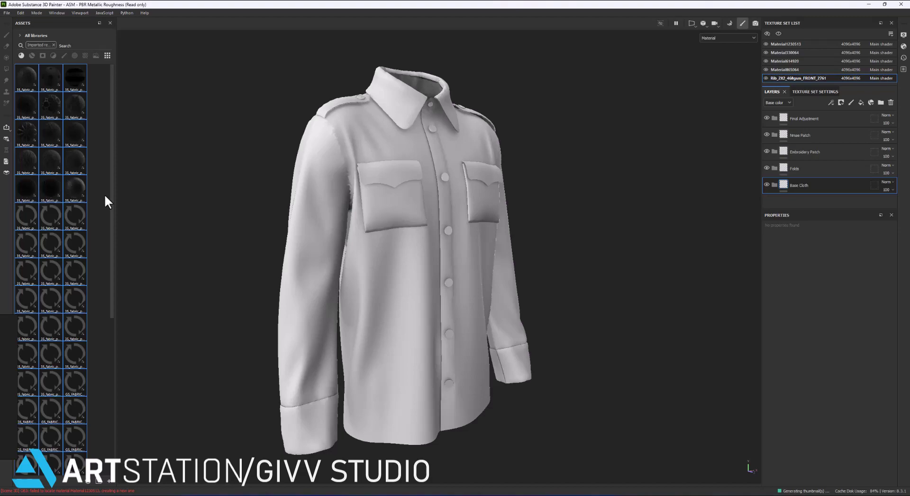
{"action": "left_click_drag", "start_coordinate": [75, 214], "coordinate": [781, 204]}
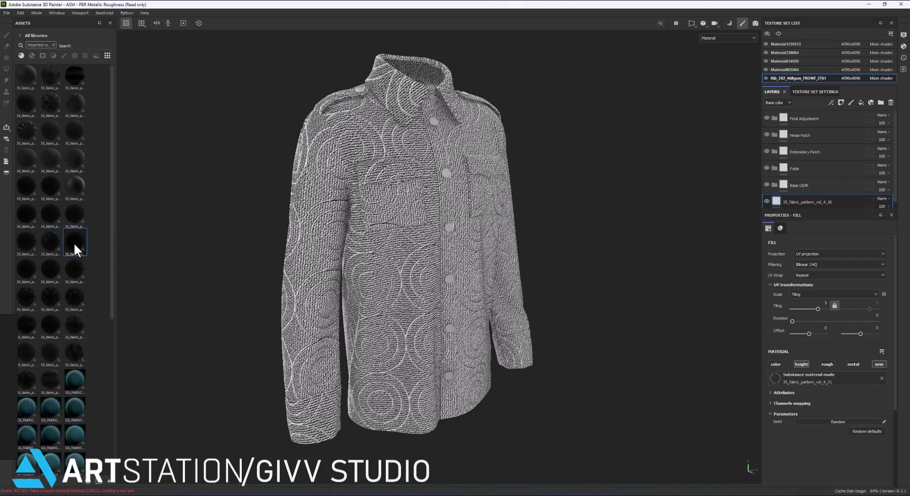
Apply the GS_FABRIC_V3_12 weave and inspect the layers' Height and Normal channels.
{"action": "scroll", "coordinate": [71, 239], "scroll_direction": "down", "scroll_amount": 5}
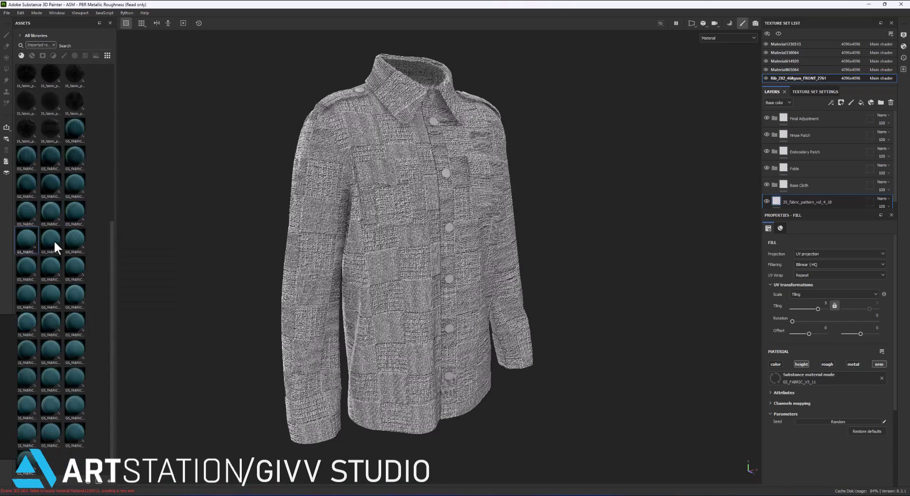
{"action": "left_click", "coordinate": [53, 240]}
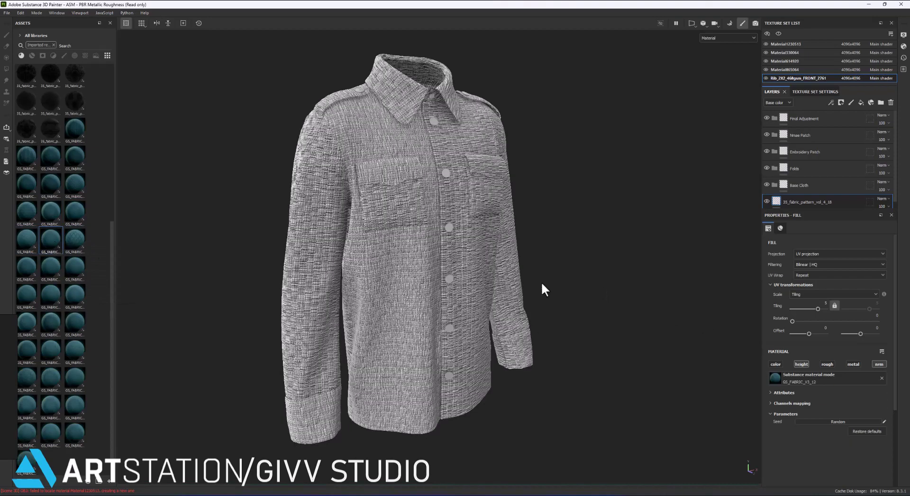
{"action": "scroll", "coordinate": [801, 180], "scroll_direction": "down", "scroll_amount": 1}
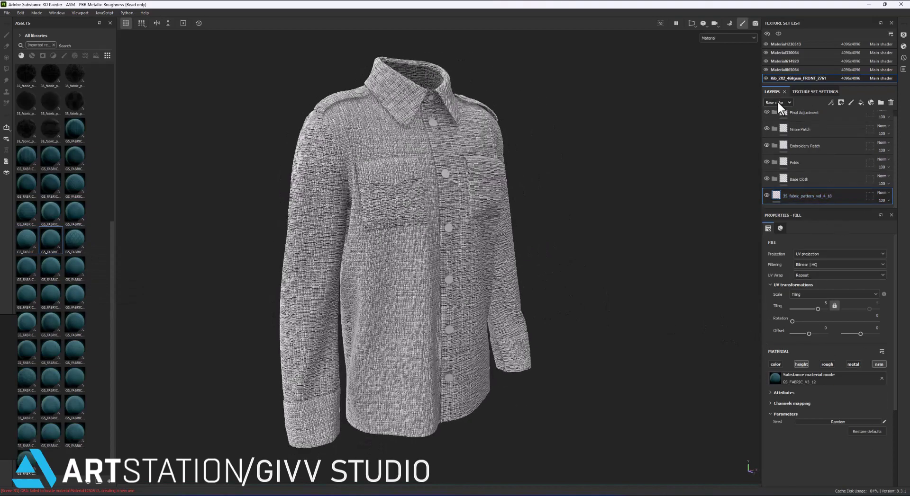
{"action": "left_click", "coordinate": [777, 102]}
{"action": "left_click", "coordinate": [770, 119]}
{"action": "left_click", "coordinate": [777, 103]}
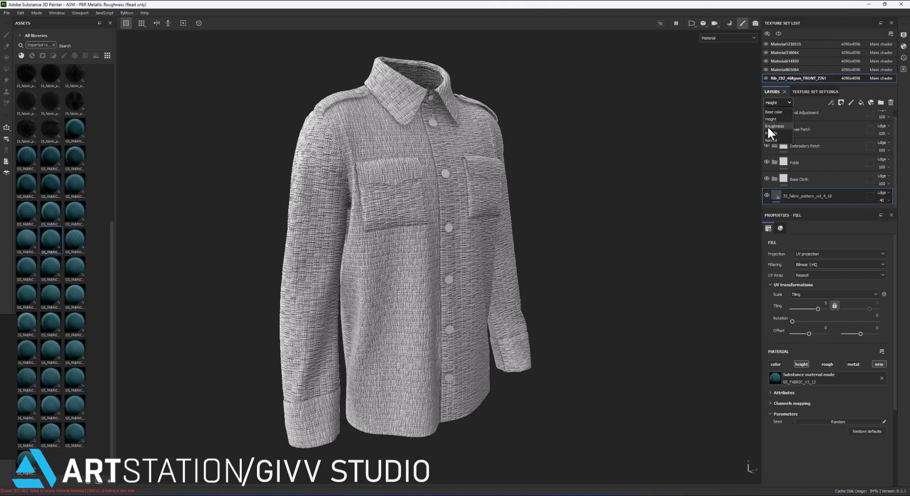
{"action": "left_click", "coordinate": [771, 140]}
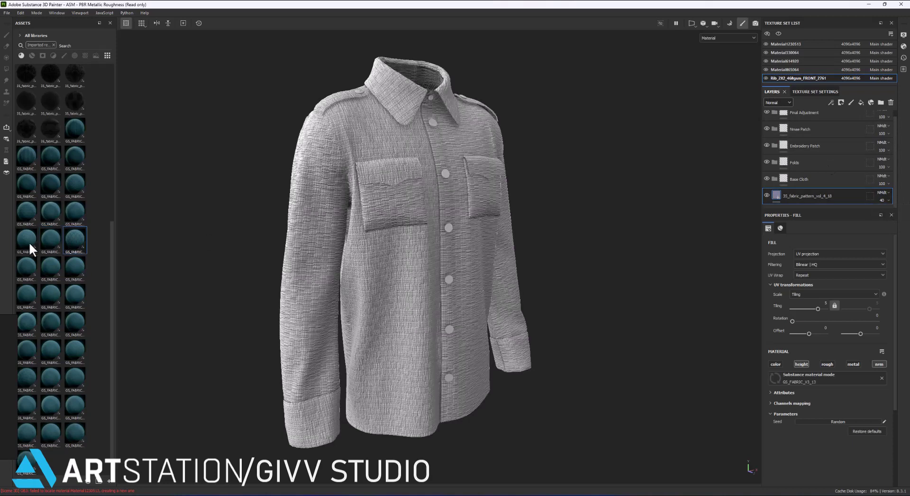
Try the GS_FABRIC_V3_15, 14 and 18 weaves, settling on GS_FABRIC_V3_22.
{"action": "left_click", "coordinate": [48, 267]}
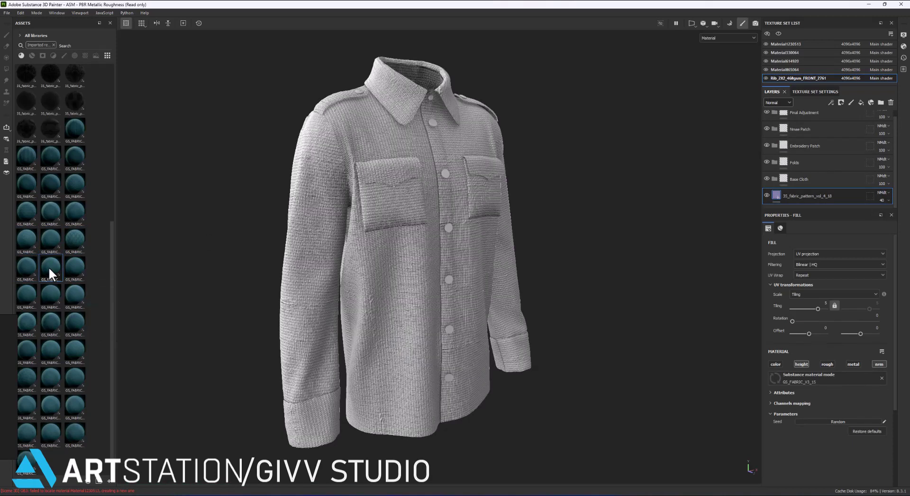
{"action": "left_click", "coordinate": [25, 282]}
{"action": "left_click", "coordinate": [50, 296]}
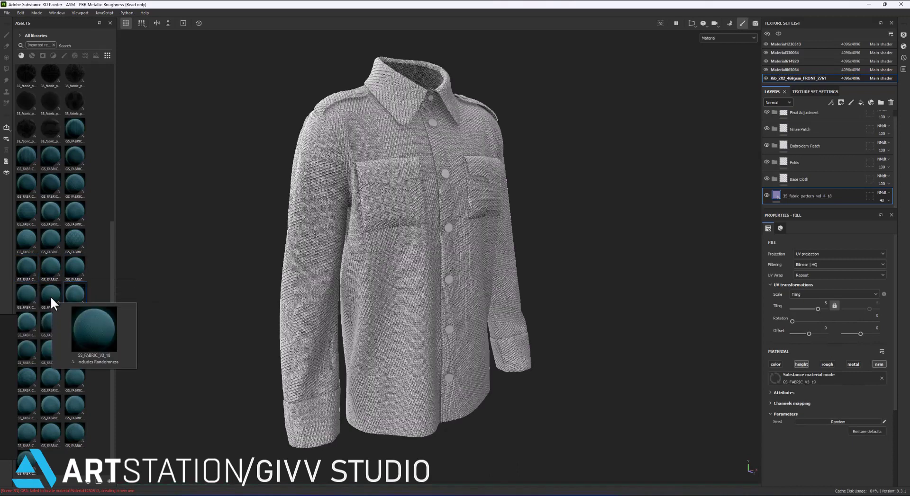
{"action": "left_click", "coordinate": [75, 321]}
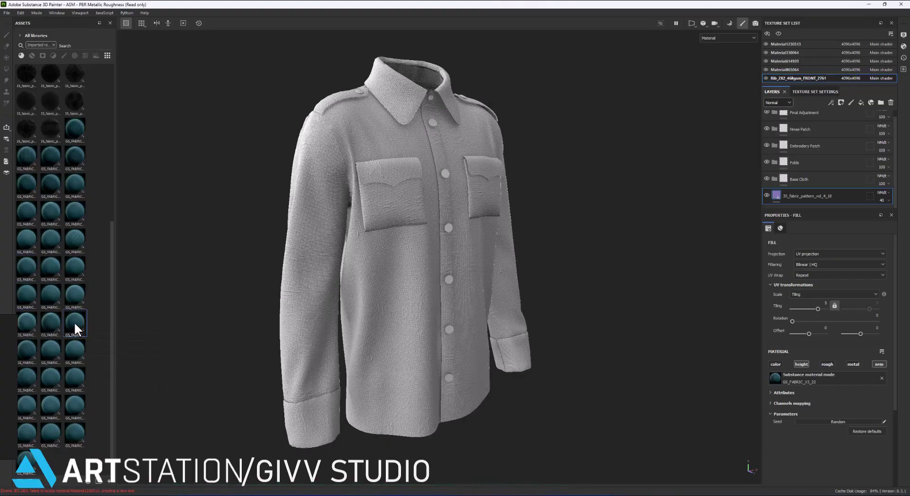
{"action": "scroll", "coordinate": [477, 257], "scroll_direction": "up", "scroll_amount": 5}
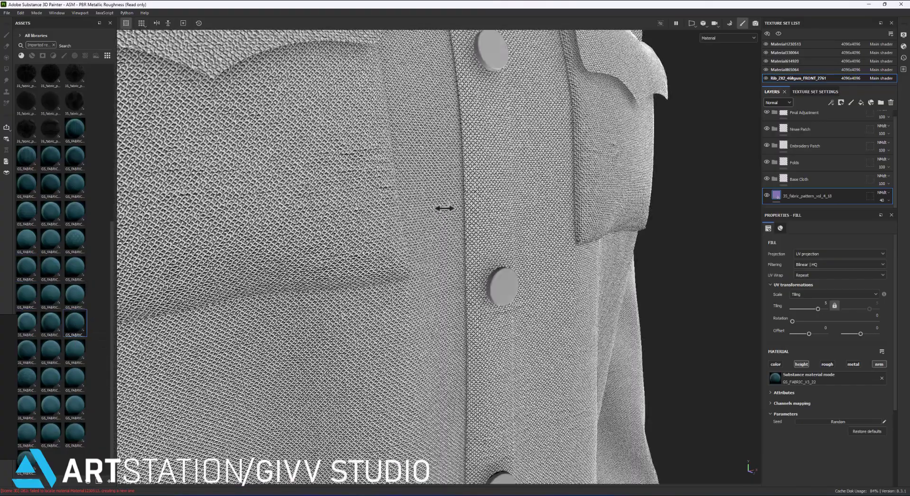
{"action": "scroll", "coordinate": [442, 205], "scroll_direction": "down", "scroll_amount": 5}
{"action": "scroll", "coordinate": [450, 222], "scroll_direction": "up", "scroll_amount": 3}
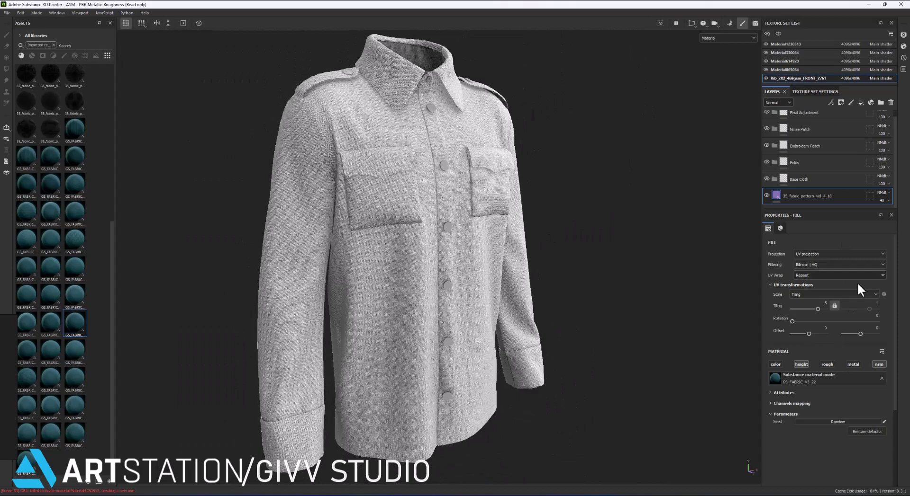
{"action": "scroll", "coordinate": [432, 257], "scroll_direction": "up", "scroll_amount": 3}
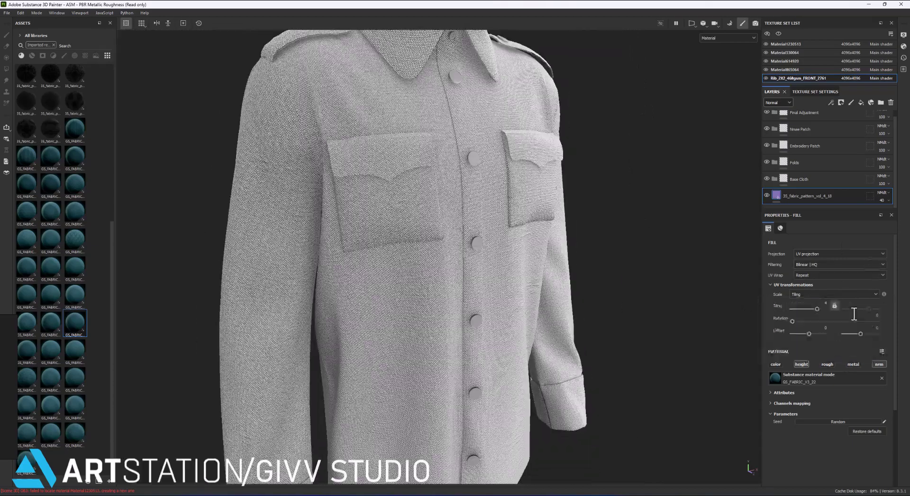
{"action": "scroll", "coordinate": [513, 221], "scroll_direction": "down", "scroll_amount": 3}
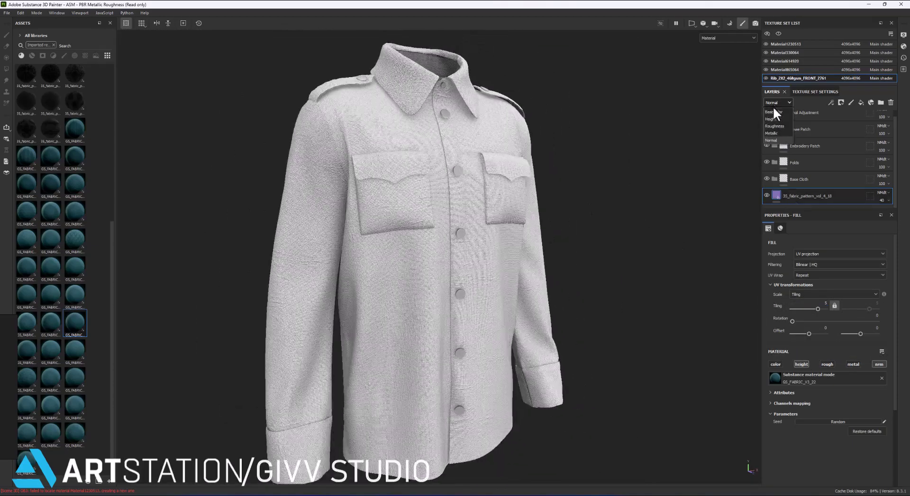
Switch the layer stack to the Base color channel and bring up the fabric layer's options.
{"action": "left_click", "coordinate": [773, 112]}
{"action": "right_click", "coordinate": [797, 194]}
{"action": "key", "text": "Escape"}
Add a Warp filter to the fabric pattern layer and raise its intensity slightly.
{"action": "right_click", "coordinate": [801, 194]}
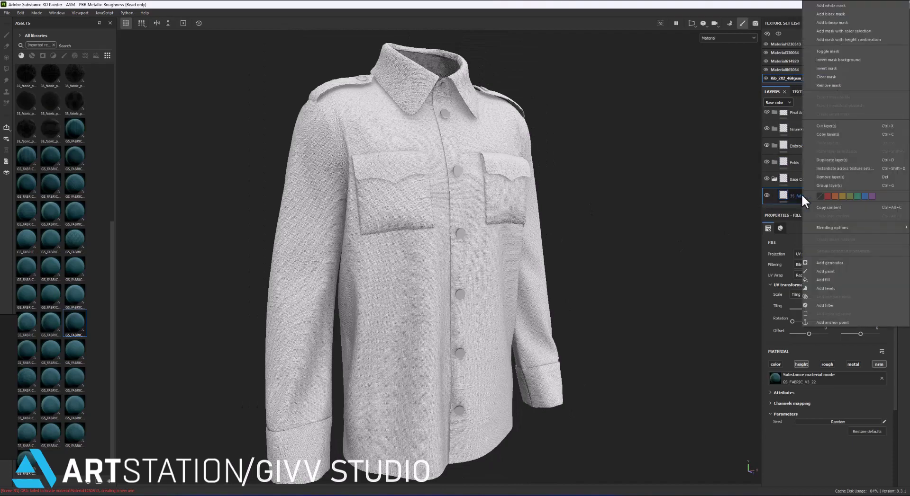
{"action": "left_click", "coordinate": [830, 306]}
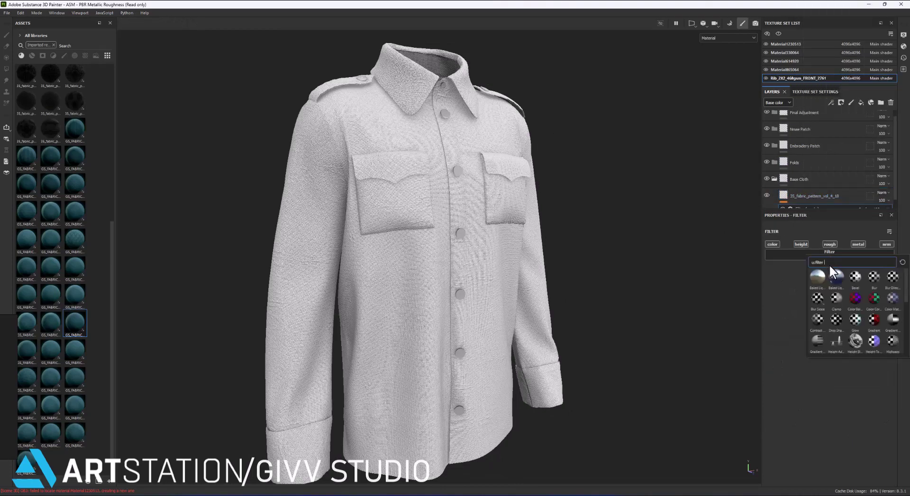
{"action": "left_click", "coordinate": [830, 275]}
{"action": "scroll", "coordinate": [432, 264], "scroll_direction": "up", "scroll_amount": 5}
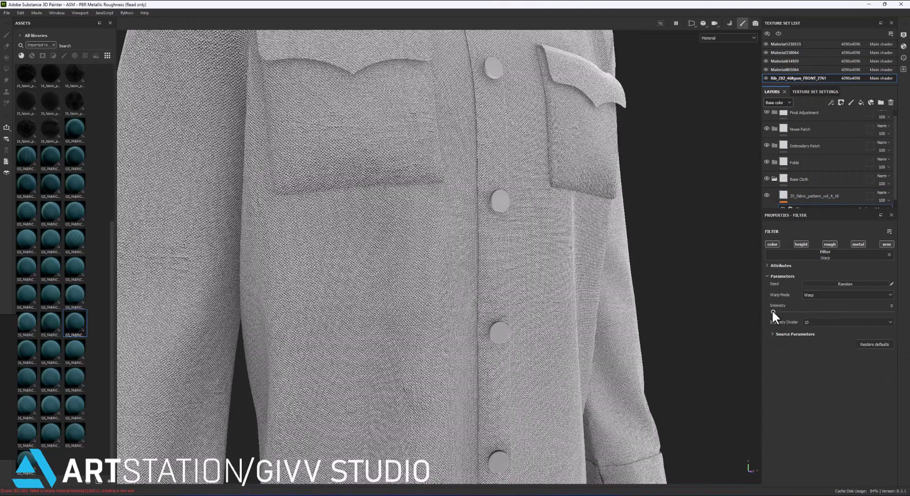
{"action": "left_click_drag", "start_coordinate": [772, 312], "coordinate": [776, 312]}
{"action": "scroll", "coordinate": [802, 198], "scroll_direction": "down", "scroll_amount": 1}
{"action": "right_click", "coordinate": [803, 198]}
{"action": "key", "text": "Escape"}
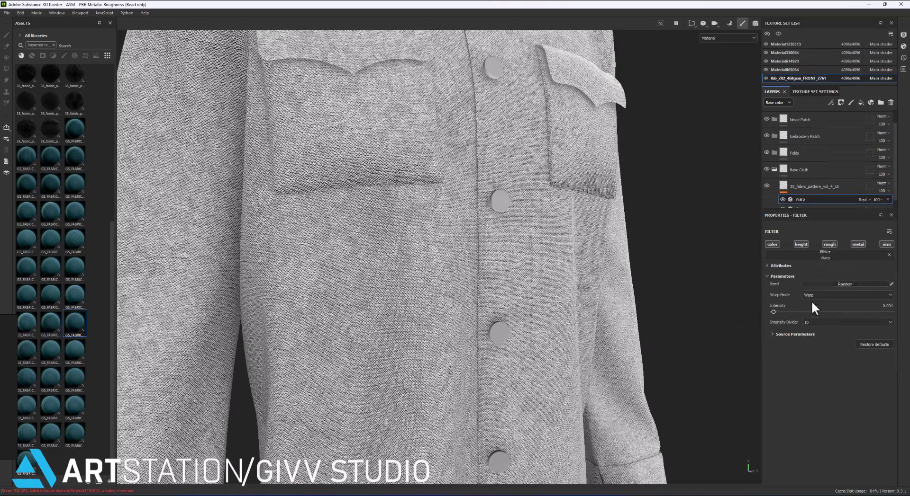
Set the Warp source tiling to 0.2, intensity to 0.321 and source blur to 0.23.
{"action": "left_click", "coordinate": [796, 335]}
{"action": "left_click_drag", "start_coordinate": [880, 398], "coordinate": [908, 397]}
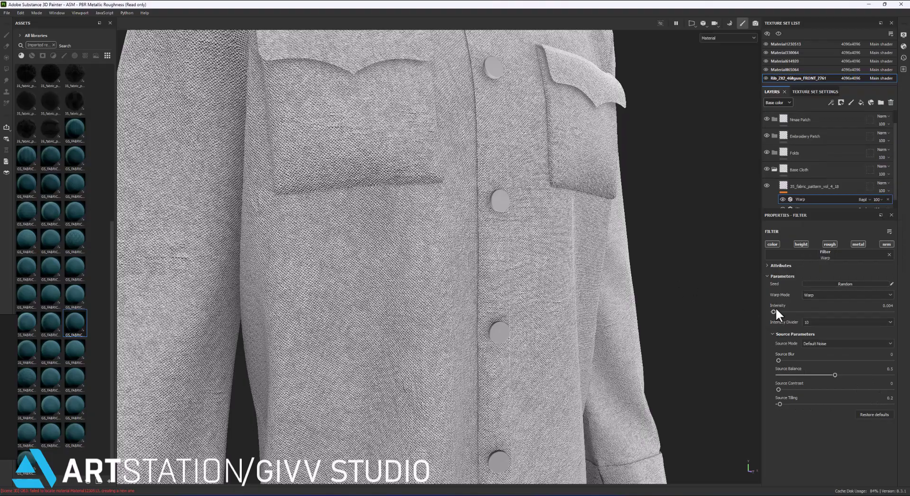
{"action": "left_click_drag", "start_coordinate": [774, 311], "coordinate": [809, 312]}
{"action": "left_click_drag", "start_coordinate": [778, 361], "coordinate": [804, 360]}
{"action": "scroll", "coordinate": [462, 266], "scroll_direction": "down", "scroll_amount": 5}
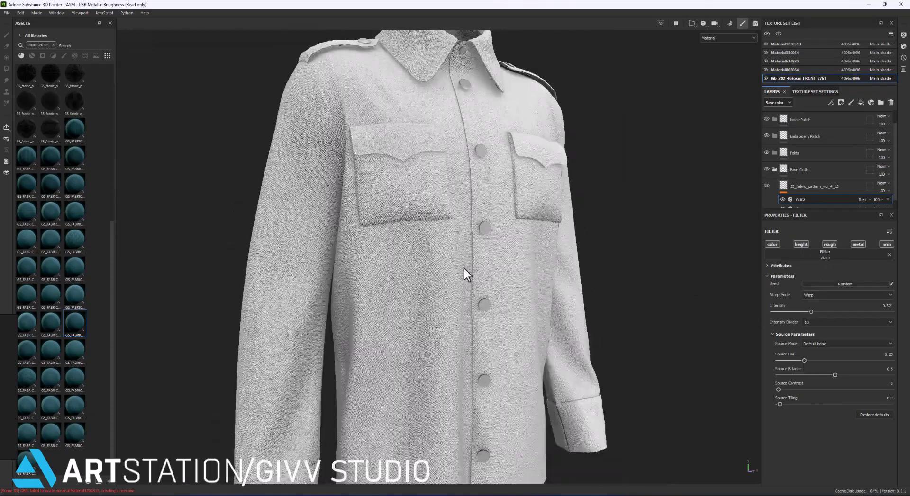
{"action": "scroll", "coordinate": [471, 272], "scroll_direction": "down", "scroll_amount": 3}
{"action": "scroll", "coordinate": [470, 278], "scroll_direction": "up", "scroll_amount": 4}
{"action": "key", "text": "ctrl+d"}
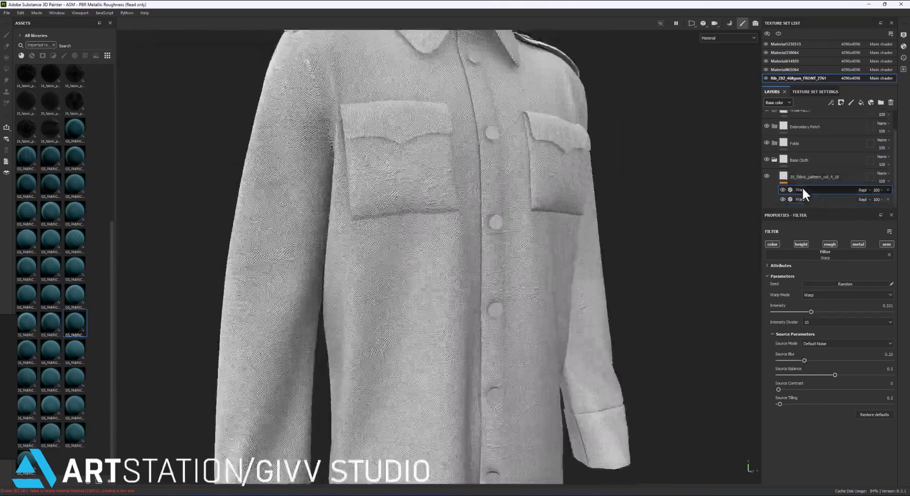
{"action": "left_click", "coordinate": [800, 177]}
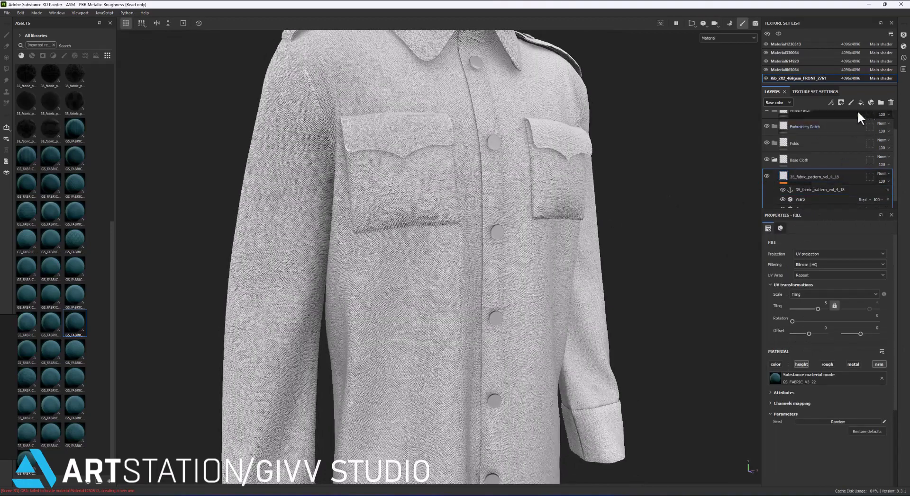
Add a fill layer and give it an olive brown base colour, 50452E.
{"action": "left_click", "coordinate": [861, 102]}
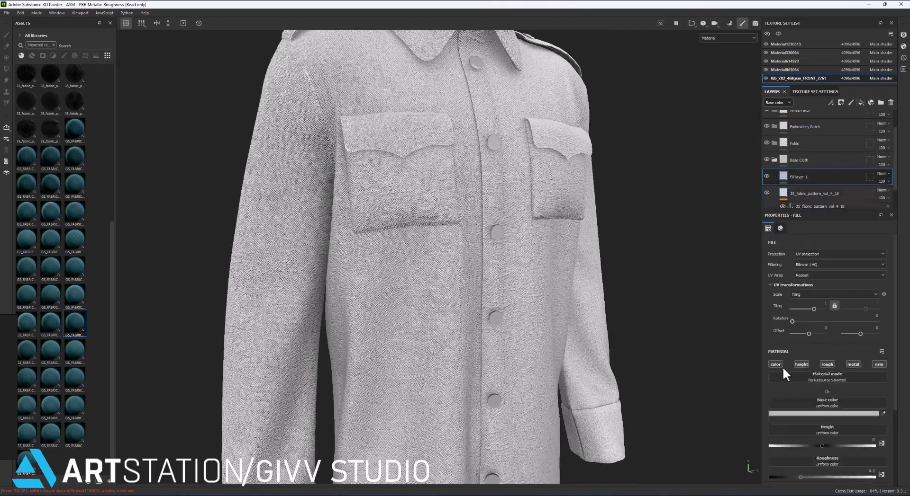
{"action": "left_click", "coordinate": [828, 412]}
{"action": "left_click_drag", "start_coordinate": [809, 439], "coordinate": [777, 428]}
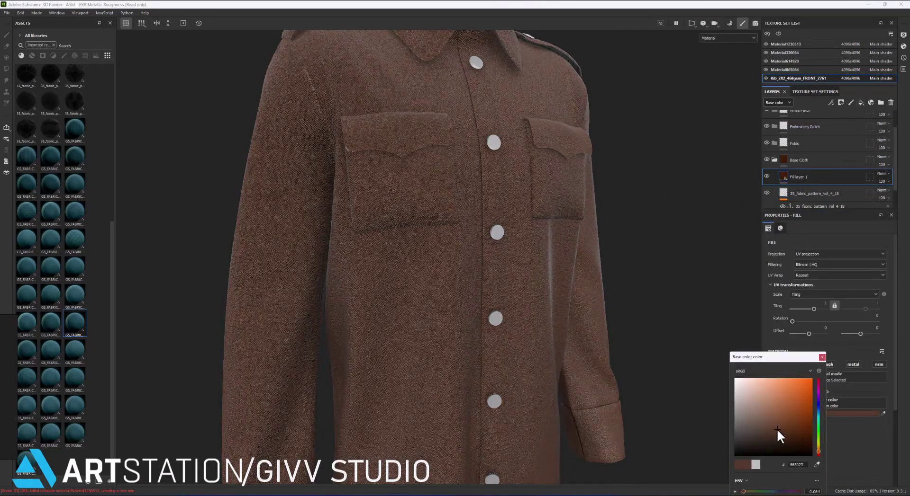
{"action": "left_click_drag", "start_coordinate": [818, 451], "coordinate": [820, 447]}
{"action": "left_click_drag", "start_coordinate": [761, 431], "coordinate": [763, 428]}
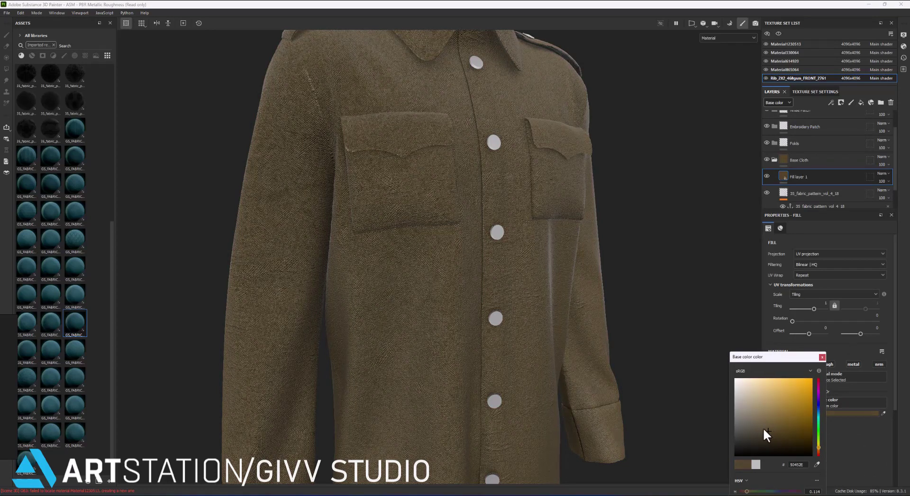
{"action": "scroll", "coordinate": [540, 236], "scroll_direction": "down", "scroll_amount": 5}
{"action": "left_click_drag", "start_coordinate": [540, 235], "coordinate": [859, 352], "text": "alt"}
{"action": "left_click", "coordinate": [860, 351]}
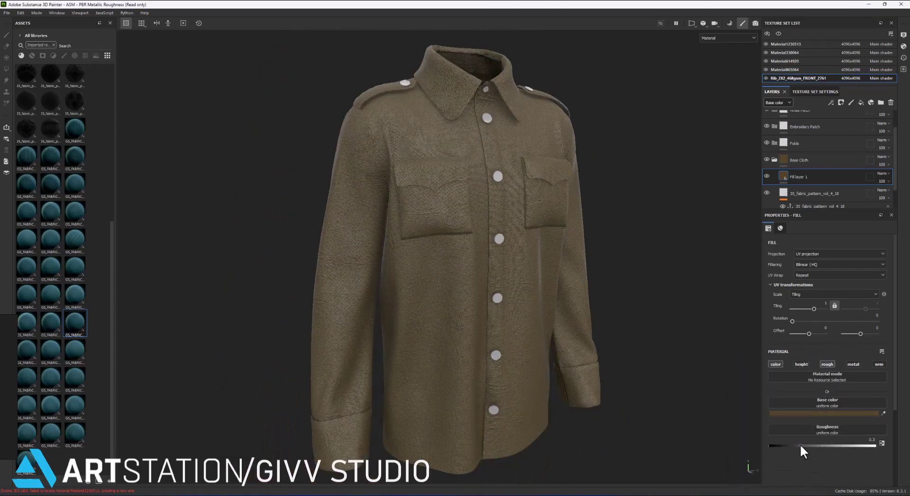
Raise the fill's roughness and rename the layer Color Base.
{"action": "left_click_drag", "start_coordinate": [800, 445], "coordinate": [853, 446]}
{"action": "left_click", "coordinate": [865, 440]}
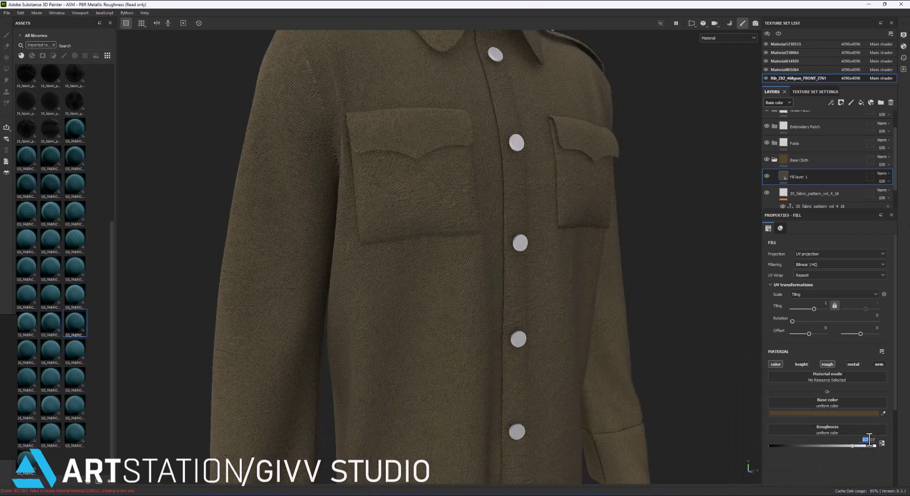
{"action": "scroll", "coordinate": [523, 214], "scroll_direction": "down", "scroll_amount": 5}
{"action": "double_click", "coordinate": [799, 177]}
{"action": "type", "text": "Color Base"}
{"action": "key", "text": "Return"}
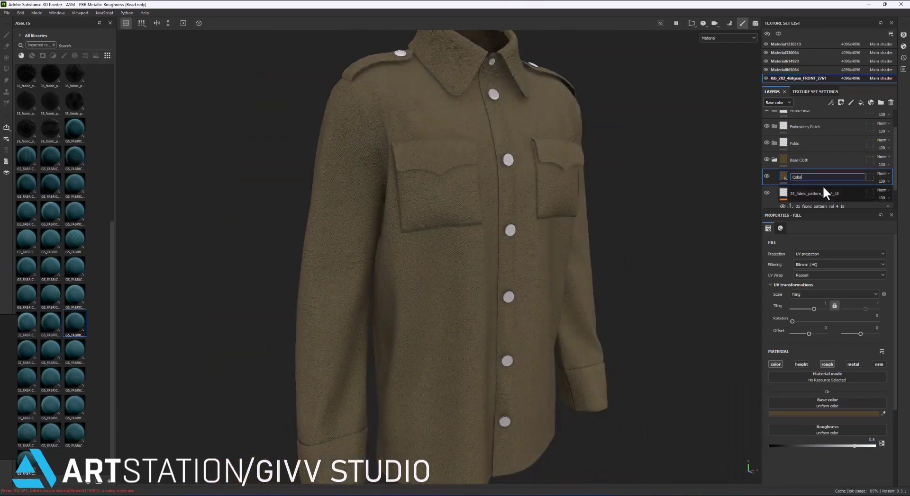
Add a fill layer named Color Var with an olive brown base colour.
{"action": "left_click", "coordinate": [863, 101]}
{"action": "right_click", "coordinate": [791, 174]}
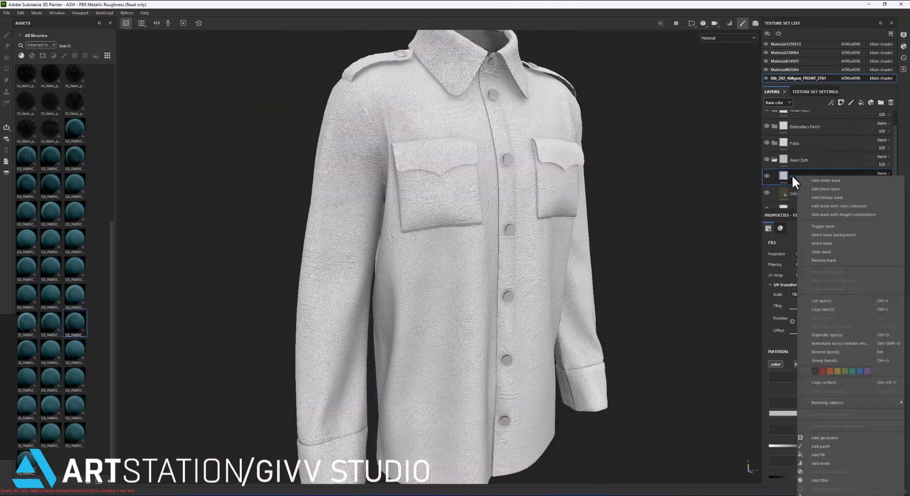
{"action": "left_click", "coordinate": [801, 181]}
{"action": "type", "text": "Color Var"}
{"action": "key", "text": "Return"}
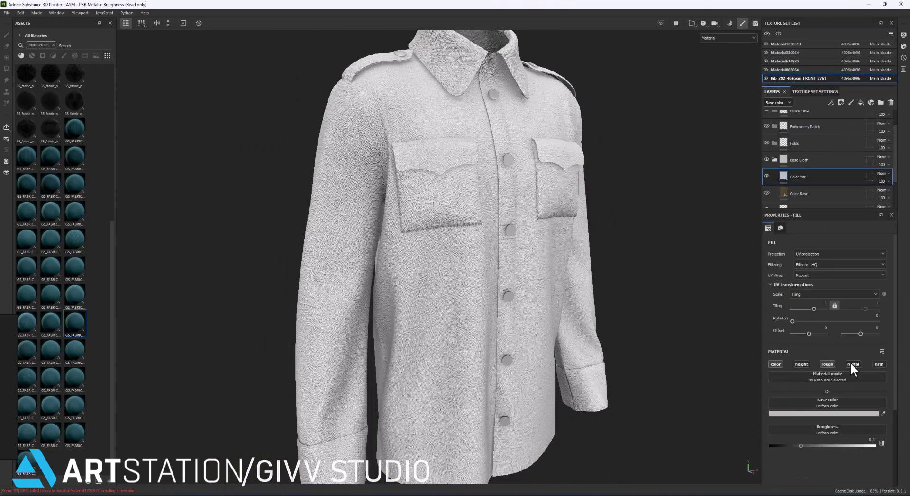
{"action": "left_click", "coordinate": [811, 414]}
{"action": "left_click_drag", "start_coordinate": [823, 440], "coordinate": [778, 440]}
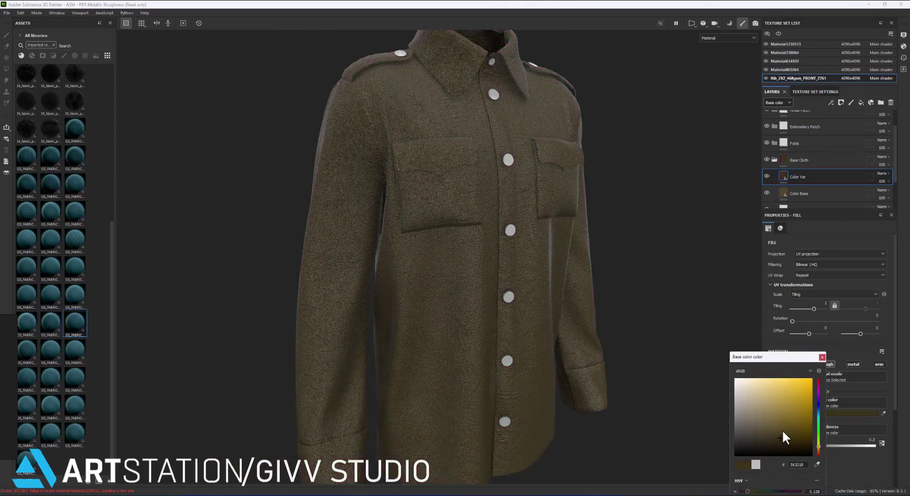
Give Color Var a black mask filled from the fabric pattern's Height channel.
{"action": "right_click", "coordinate": [798, 178]}
{"action": "left_click", "coordinate": [822, 420]}
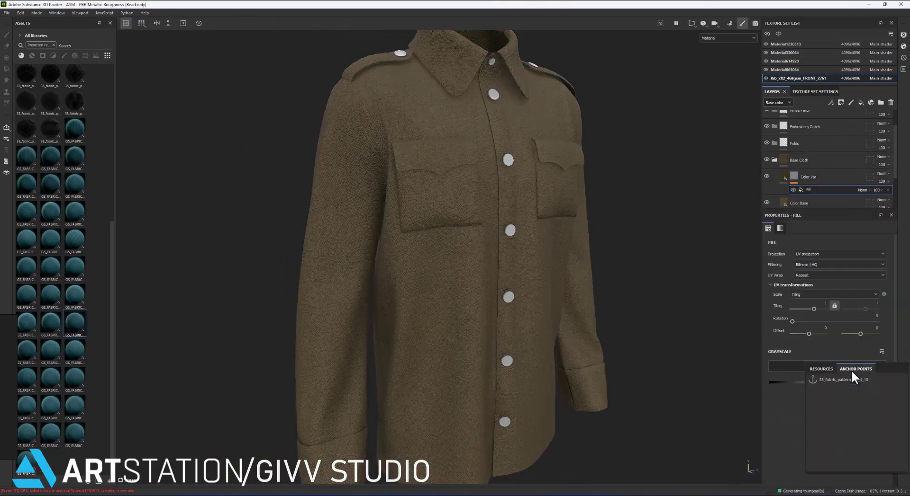
{"action": "left_click", "coordinate": [851, 370]}
{"action": "left_click", "coordinate": [852, 383]}
{"action": "left_click", "coordinate": [844, 403]}
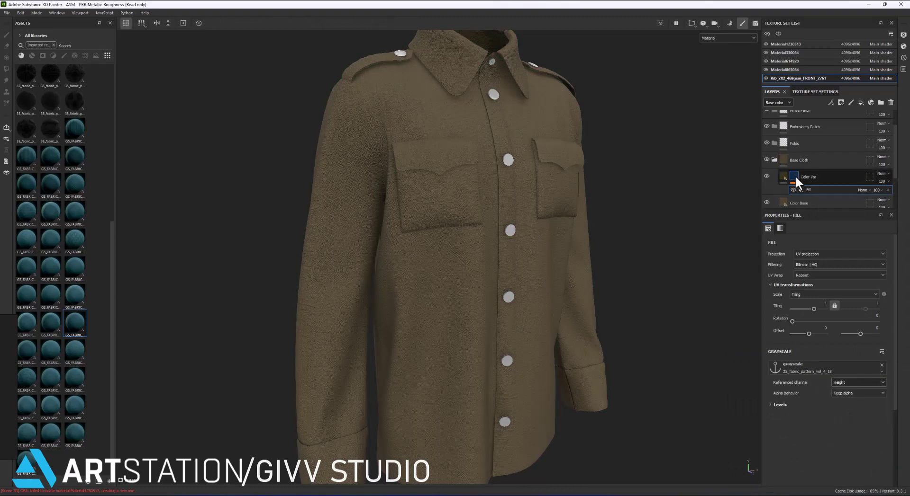
{"action": "left_click", "coordinate": [794, 177], "text": "alt"}
Switch the mask to the Normal channel and raise its levels black point to 0.391.
{"action": "left_click", "coordinate": [839, 427]}
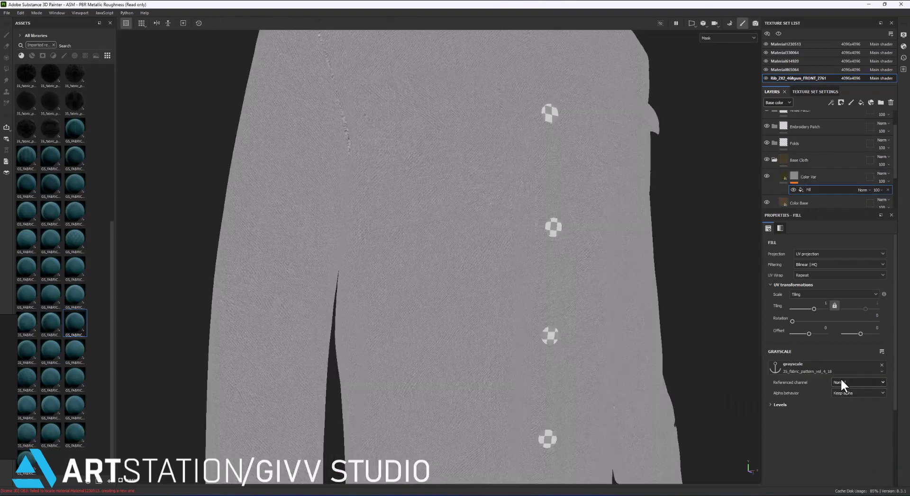
{"action": "scroll", "coordinate": [501, 268], "scroll_direction": "up", "scroll_amount": 5}
{"action": "scroll", "coordinate": [501, 269], "scroll_direction": "down", "scroll_amount": 5}
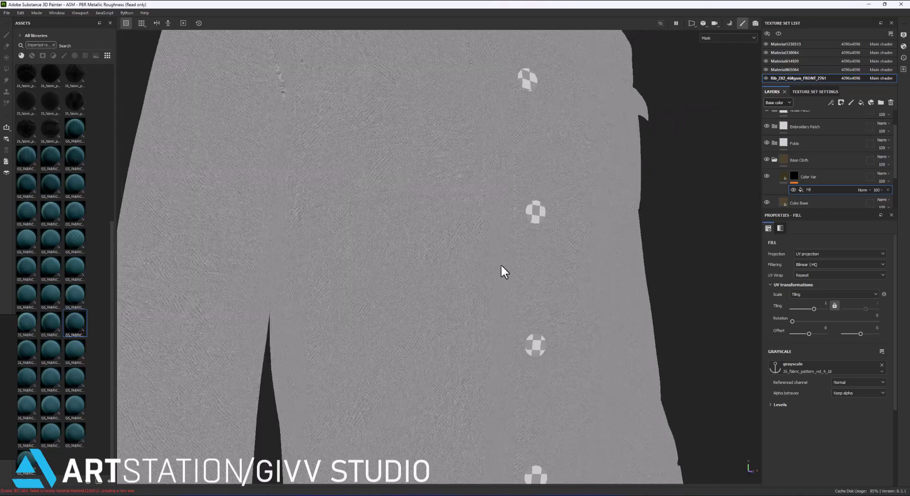
{"action": "left_click", "coordinate": [779, 405]}
{"action": "mouse_move", "coordinate": [780, 419]}
{"action": "left_mouse_down"}
{"action": "mouse_move", "coordinate": [822, 420]}
{"action": "mouse_move", "coordinate": [781, 417]}
{"action": "left_mouse_up"}
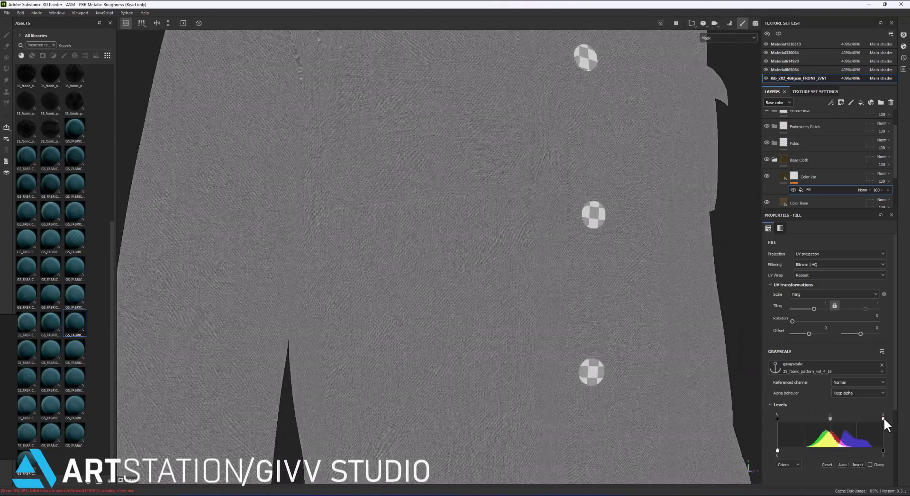
{"action": "left_click_drag", "start_coordinate": [883, 418], "coordinate": [837, 415]}
Change the Color Var fill colour to a near-black shade.
{"action": "left_click", "coordinate": [813, 174]}
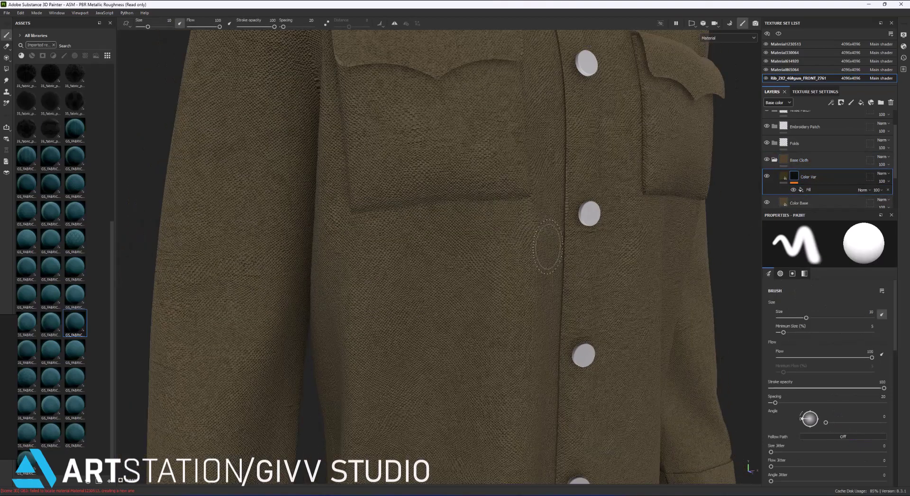
{"action": "left_click", "coordinate": [783, 176]}
{"action": "left_click", "coordinate": [834, 414]}
{"action": "mouse_move", "coordinate": [758, 417]}
{"action": "left_mouse_down"}
{"action": "mouse_move", "coordinate": [700, 372]}
{"action": "mouse_move", "coordinate": [707, 395]}
{"action": "mouse_move", "coordinate": [793, 434]}
{"action": "left_mouse_up"}
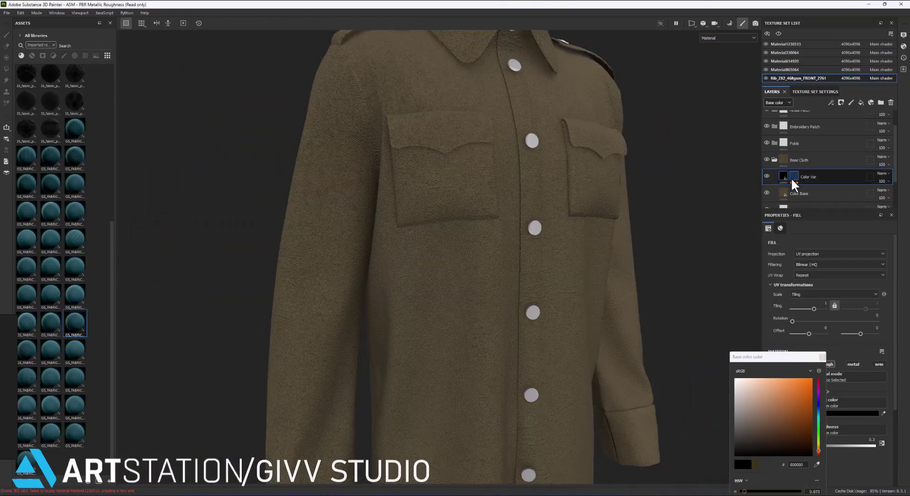
Tighten the mask levels to 0.229–0.609 and return to the material view.
{"action": "left_click", "coordinate": [792, 177]}
{"action": "left_click", "coordinate": [794, 176], "text": "alt"}
{"action": "left_click_drag", "start_coordinate": [840, 419], "coordinate": [843, 418]}
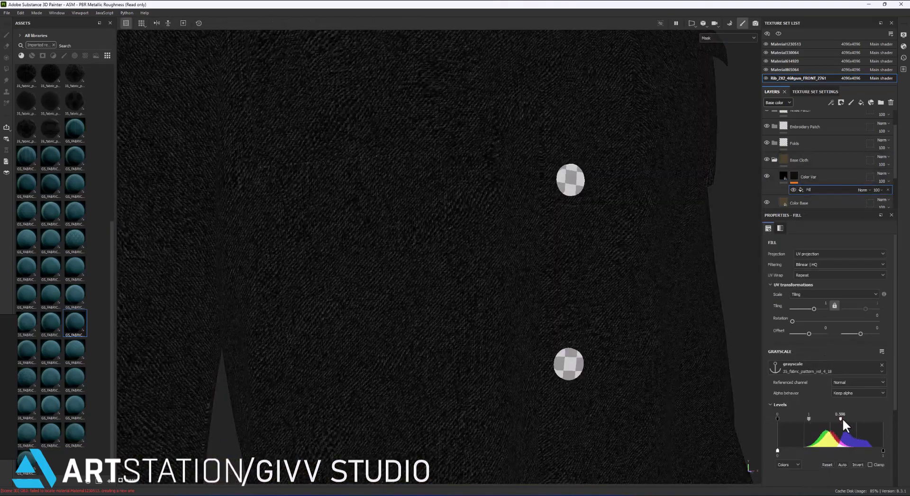
{"action": "left_click_drag", "start_coordinate": [787, 418], "coordinate": [801, 419]}
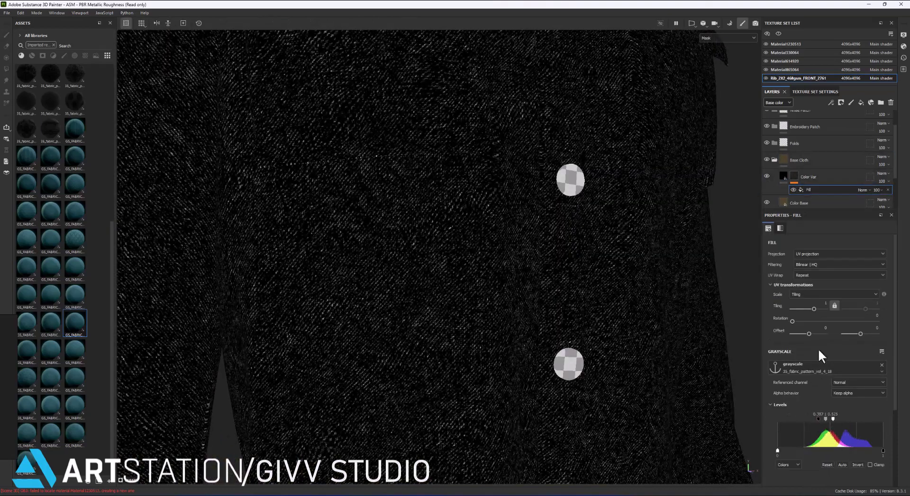
{"action": "left_click", "coordinate": [824, 160]}
{"action": "scroll", "coordinate": [764, 151], "scroll_direction": "down", "scroll_amount": 2}
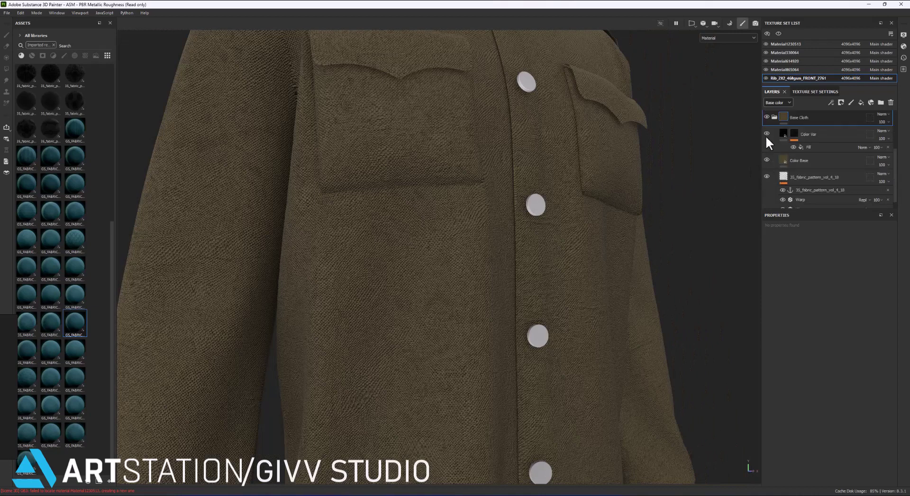
Lower the Levels white point on the Color Var fill to brighten its pattern.
{"action": "left_click", "coordinate": [815, 147]}
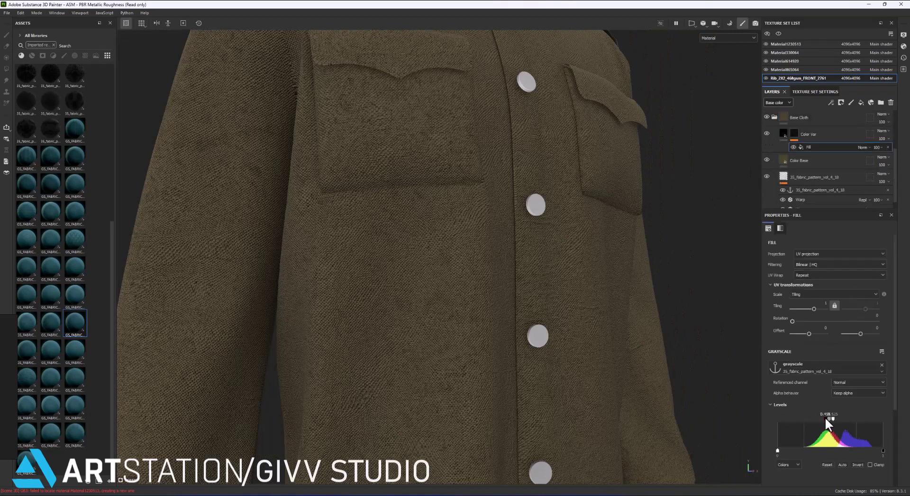
{"action": "left_click_drag", "start_coordinate": [831, 419], "coordinate": [824, 420]}
{"action": "scroll", "coordinate": [481, 285], "scroll_direction": "down", "scroll_amount": 3}
{"action": "scroll", "coordinate": [481, 284], "scroll_direction": "up", "scroll_amount": 3}
Pick a darker brown as the Color Base base colour.
{"action": "left_click", "coordinate": [787, 136]}
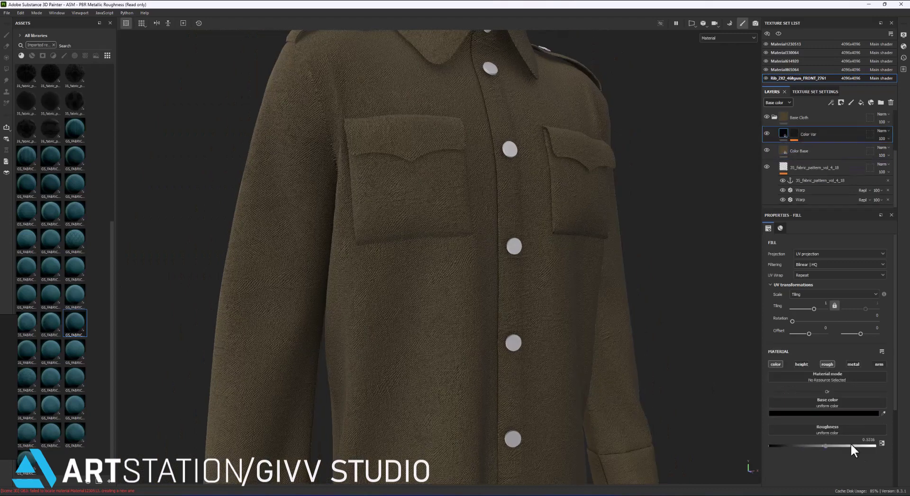
{"action": "left_click", "coordinate": [823, 414]}
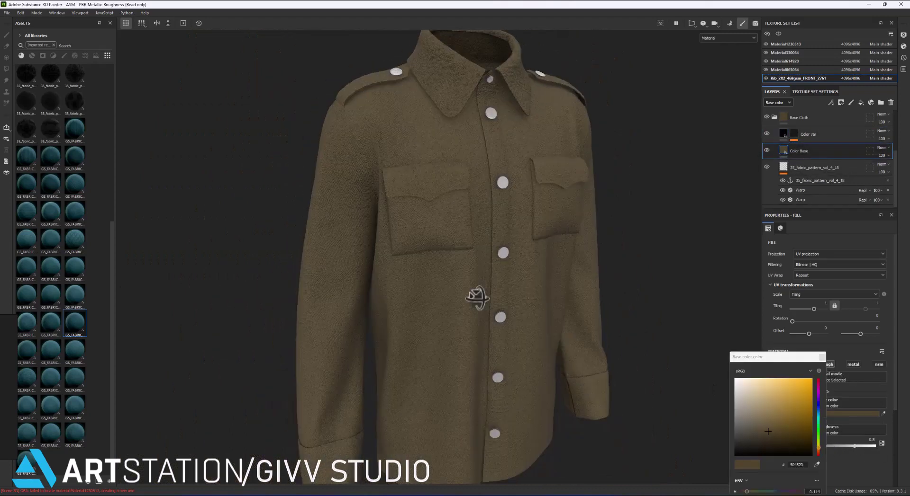
{"action": "left_click", "coordinate": [780, 435]}
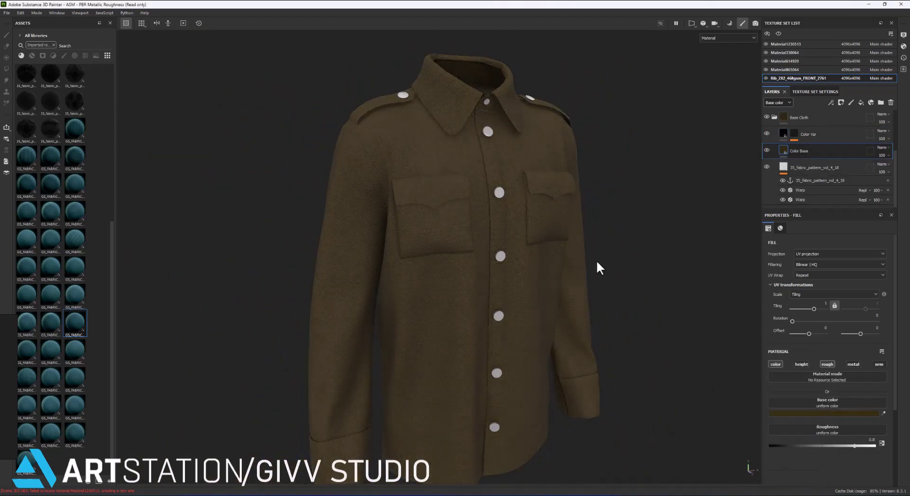
{"action": "scroll", "coordinate": [428, 245], "scroll_direction": "up", "scroll_amount": 5}
{"action": "scroll", "coordinate": [430, 247], "scroll_direction": "down", "scroll_amount": 3}
Inspect the fabric layer's Height and Normal channels, leaving its Normal opacity at 20.
{"action": "left_click", "coordinate": [888, 174]}
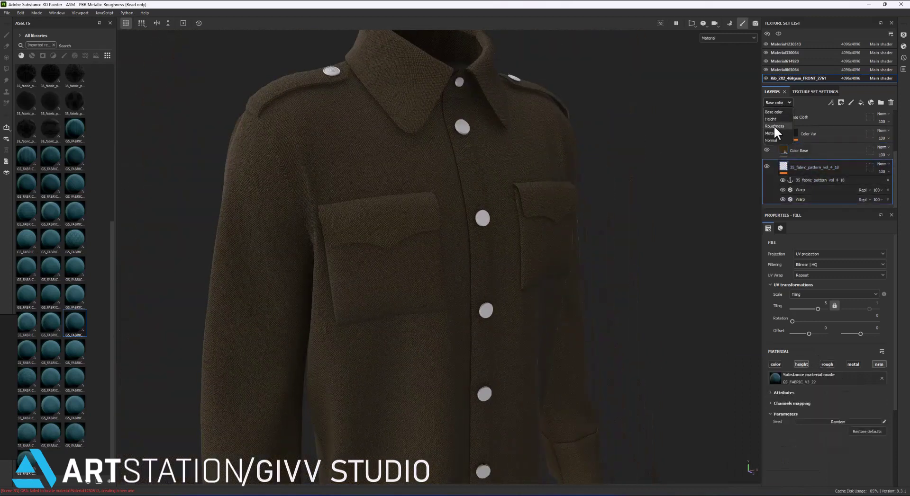
{"action": "left_click", "coordinate": [771, 119]}
{"action": "left_click", "coordinate": [771, 112]}
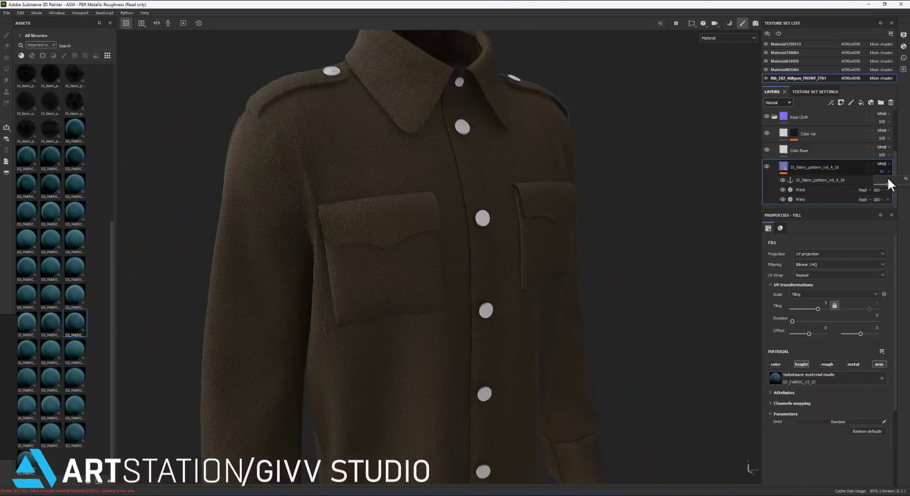
{"action": "scroll", "coordinate": [490, 225], "scroll_direction": "down", "scroll_amount": 3}
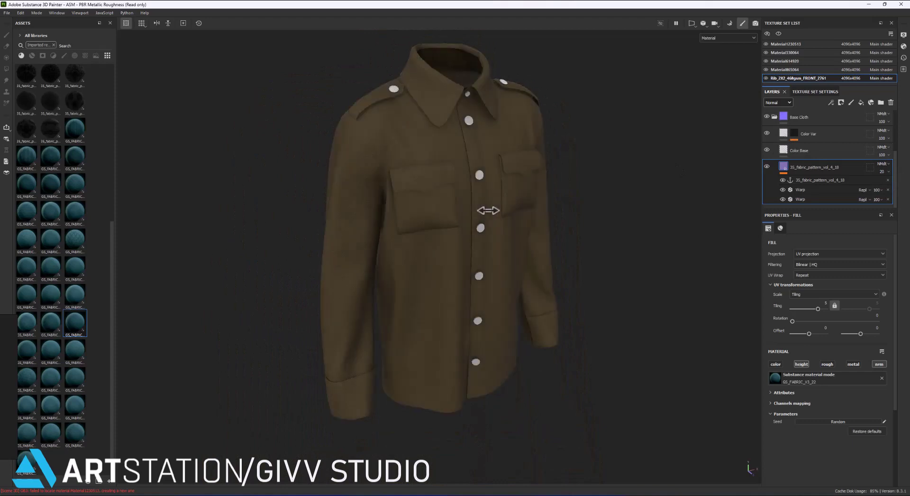
{"action": "scroll", "coordinate": [452, 220], "scroll_direction": "up", "scroll_amount": 3}
{"action": "scroll", "coordinate": [451, 215], "scroll_direction": "down", "scroll_amount": 3}
{"action": "scroll", "coordinate": [451, 215], "scroll_direction": "up", "scroll_amount": 1}
{"action": "left_click", "coordinate": [784, 149]}
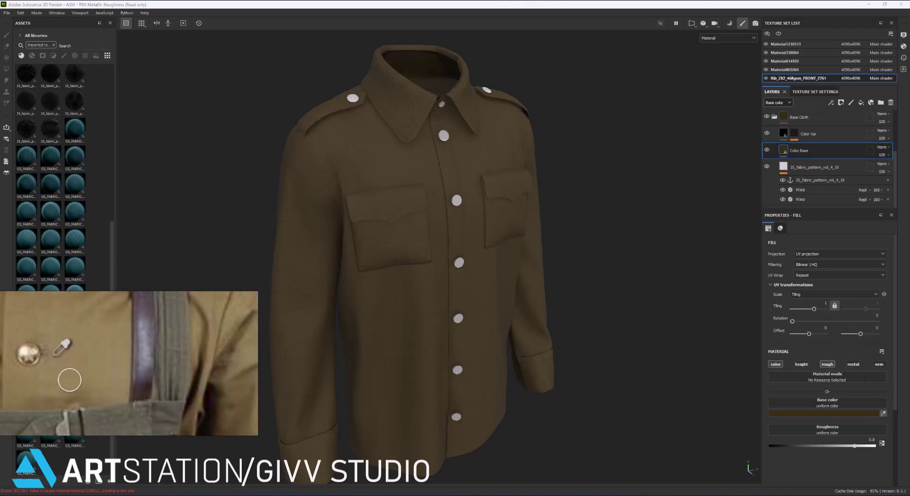
Sample a tan from the reference photo for Color Base, darken it, and tint Color Var brown 644D26.
{"action": "left_click", "coordinate": [97, 339]}
{"action": "left_click_drag", "start_coordinate": [765, 415], "coordinate": [769, 433]}
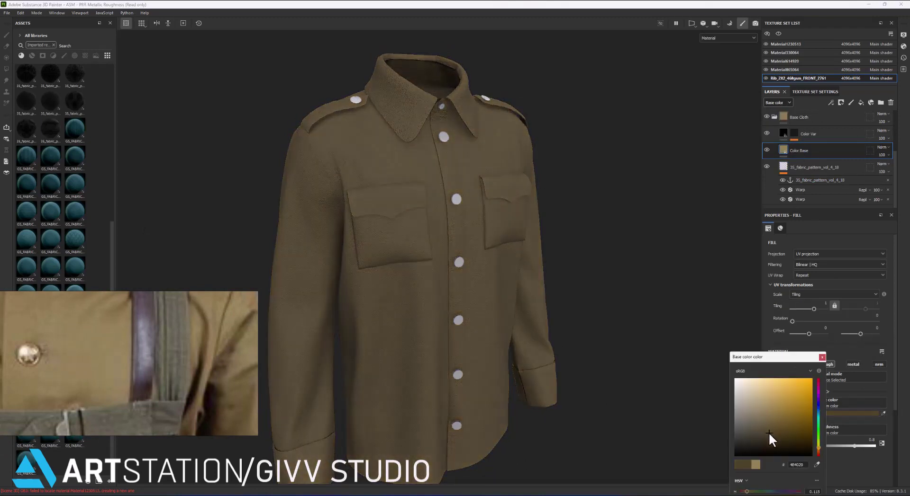
{"action": "left_click", "coordinate": [782, 133]}
{"action": "left_click", "coordinate": [815, 415]}
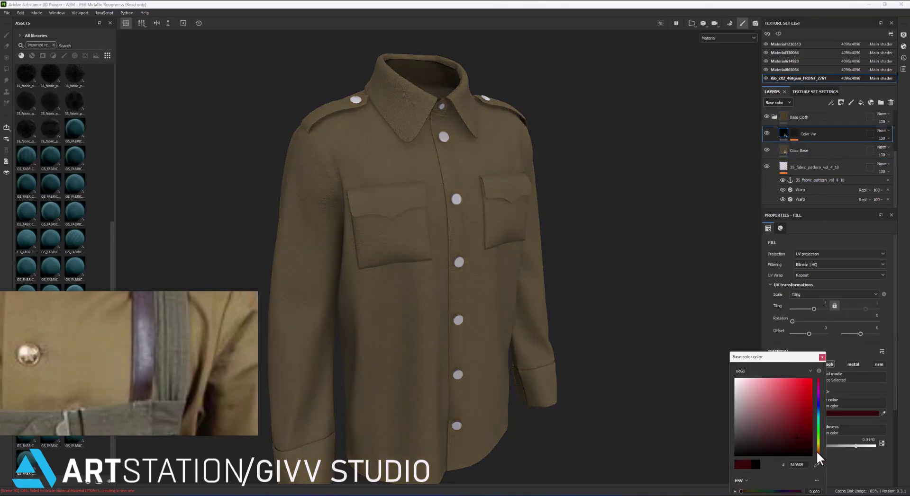
{"action": "left_click_drag", "start_coordinate": [818, 456], "coordinate": [818, 448]}
{"action": "left_click", "coordinate": [785, 426]}
{"action": "left_click", "coordinate": [577, 303]}
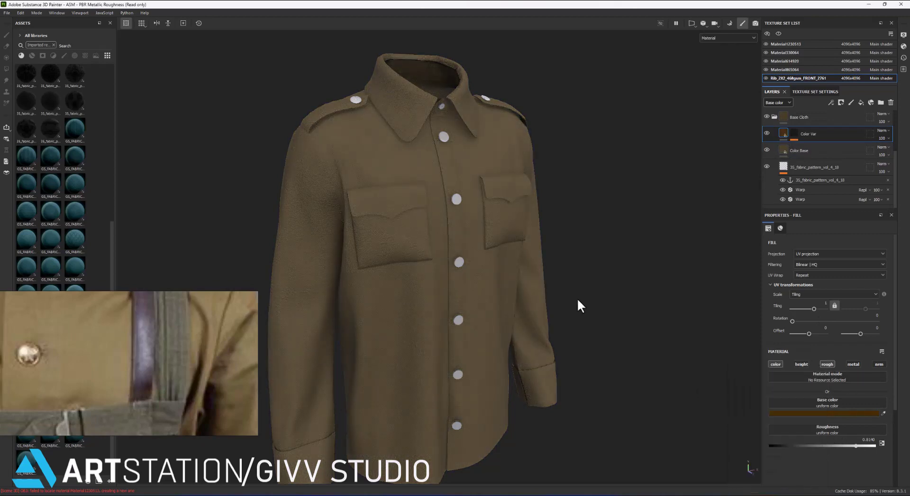
Orbit the shirt to check shading and add a new fill layer above Color Var.
{"action": "mouse_move", "coordinate": [408, 224]}
{"action": "left_mouse_down", "text": "alt"}
{"action": "mouse_move", "coordinate": [420, 280]}
{"action": "mouse_move", "coordinate": [746, 163]}
{"action": "left_mouse_up", "text": "alt"}
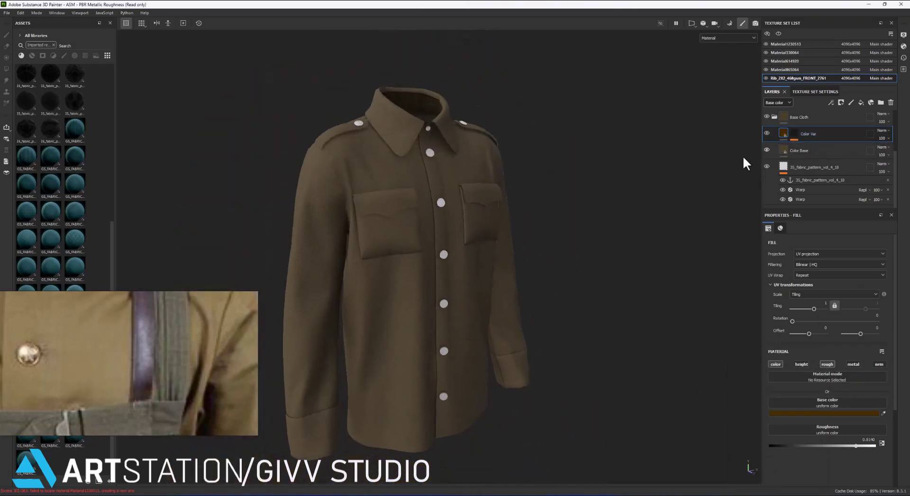
{"action": "right_click_drag", "start_coordinate": [426, 229], "coordinate": [441, 243], "text": "shift"}
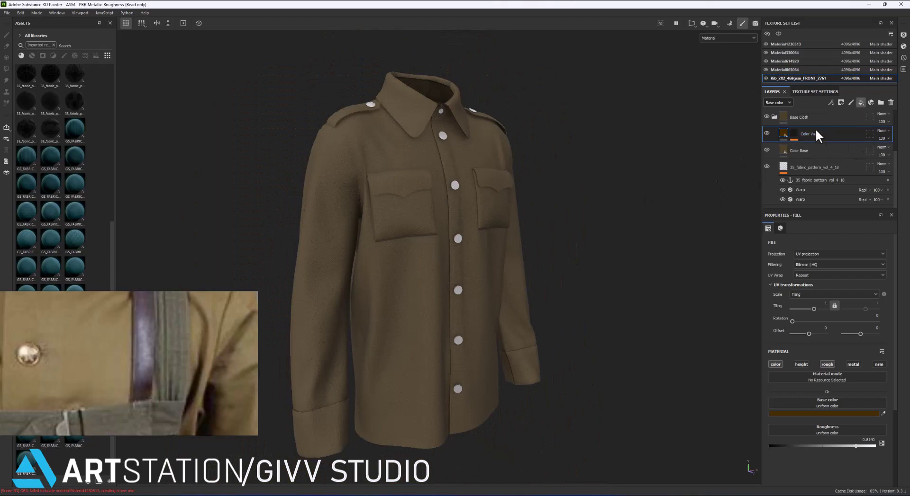
{"action": "left_click", "coordinate": [860, 102]}
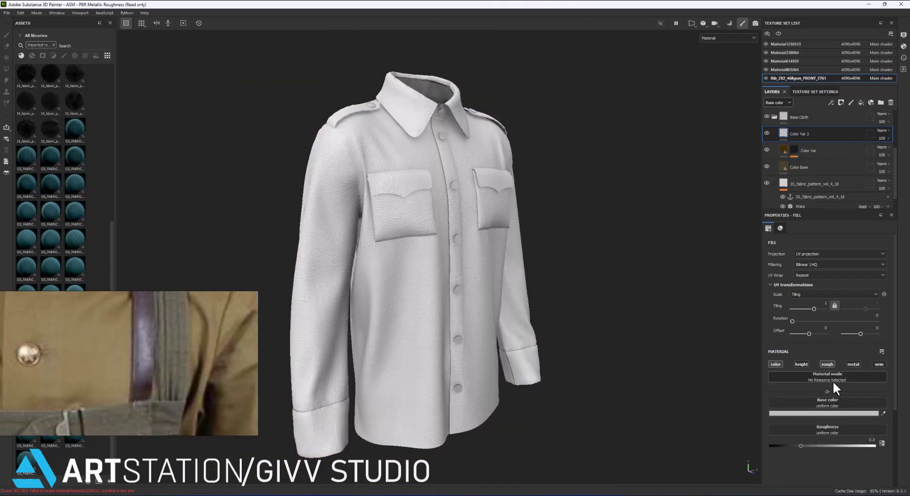
Make the new Color Var 2 fill an olive brown.
{"action": "left_click", "coordinate": [825, 413]}
{"action": "left_click", "coordinate": [805, 156]}
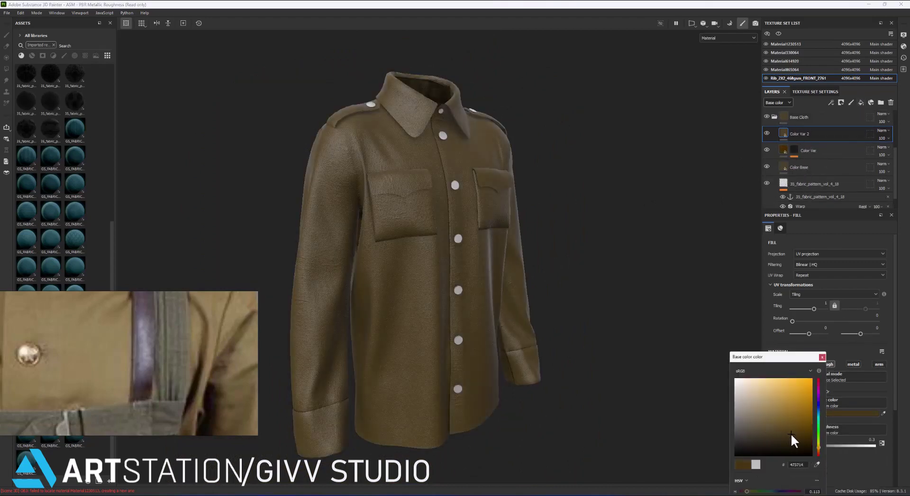
{"action": "left_click", "coordinate": [842, 443]}
Give Color Var 2 a black mask with a Paint effect in polygon-fill mode.
{"action": "right_click", "coordinate": [802, 131]}
{"action": "left_click", "coordinate": [809, 138]}
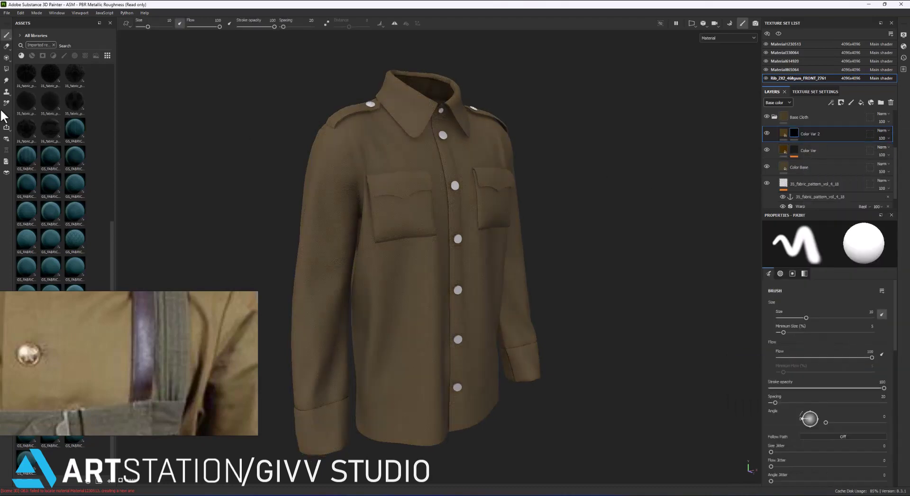
{"action": "right_click", "coordinate": [802, 132]}
{"action": "left_click", "coordinate": [829, 413]}
{"action": "left_click", "coordinate": [6, 69]}
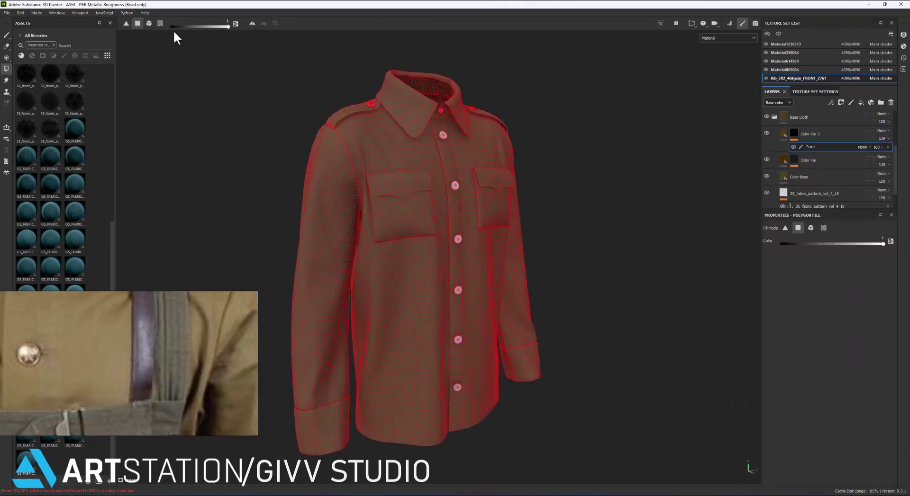
Orbit around the shirt's sides and front to reach the collar, pockets, straps and cuffs.
{"action": "right_click_drag", "start_coordinate": [516, 389], "coordinate": [519, 321], "text": "alt"}
{"action": "mouse_move", "coordinate": [520, 320]}
{"action": "left_mouse_down", "text": "alt"}
{"action": "mouse_move", "coordinate": [589, 355]}
{"action": "mouse_move", "coordinate": [676, 290]}
{"action": "mouse_move", "coordinate": [461, 303]}
{"action": "left_mouse_up", "text": "alt"}
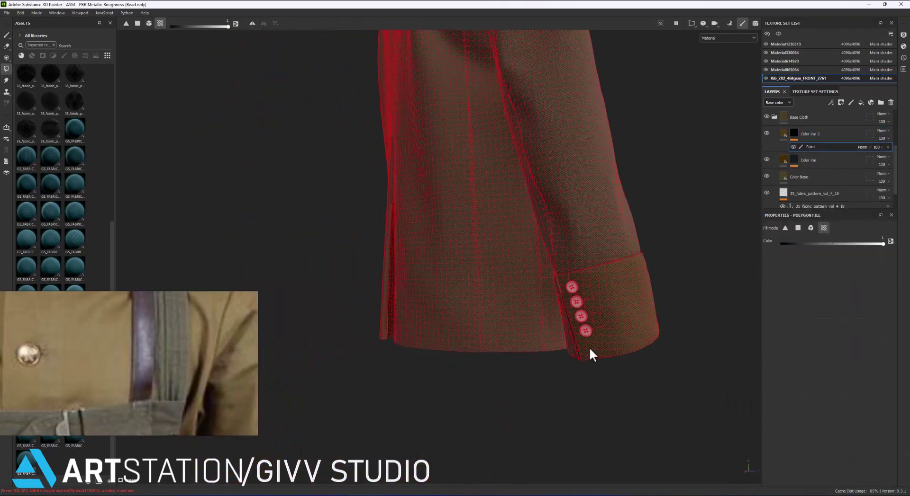
{"action": "right_click_drag", "start_coordinate": [461, 303], "coordinate": [408, 263], "text": "alt"}
{"action": "left_click_drag", "start_coordinate": [407, 263], "coordinate": [463, 256], "text": "alt"}
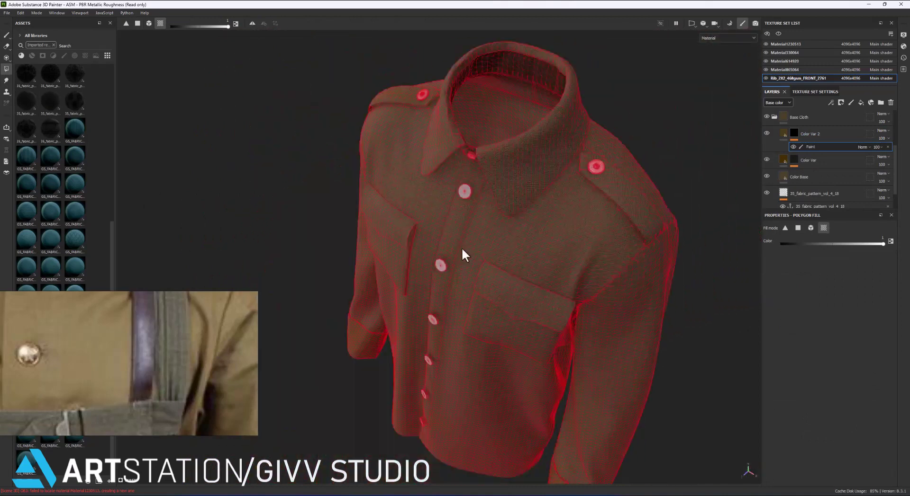
{"action": "mouse_move", "coordinate": [463, 255]}
{"action": "right_mouse_down", "text": "alt"}
{"action": "mouse_move", "coordinate": [544, 250]}
{"action": "mouse_move", "coordinate": [502, 317]}
{"action": "right_mouse_up", "text": "alt"}
{"action": "left_click_drag", "start_coordinate": [502, 313], "coordinate": [425, 311], "text": "alt"}
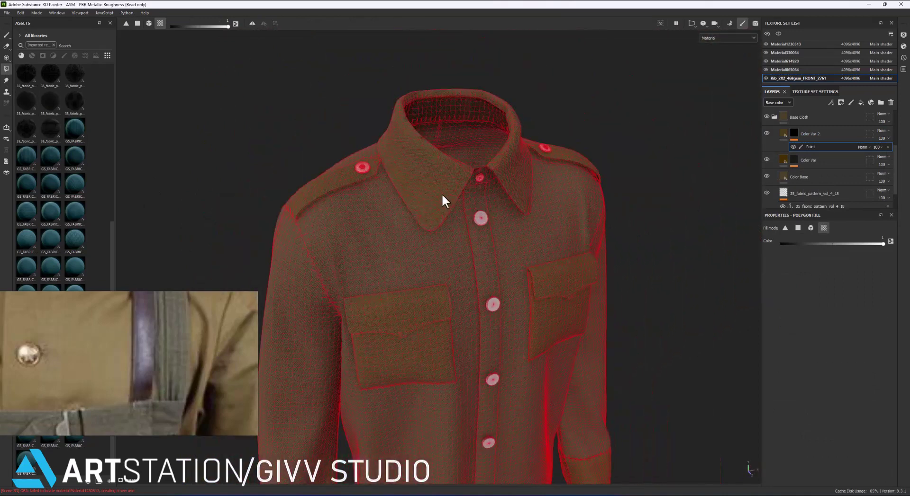
{"action": "right_click_drag", "start_coordinate": [442, 199], "coordinate": [503, 259], "text": "alt"}
{"action": "left_click_drag", "start_coordinate": [503, 259], "coordinate": [583, 188], "text": "alt"}
Return to brush painting, undo the last change, and revisit Color Var 2's base colour.
{"action": "key", "text": "1"}
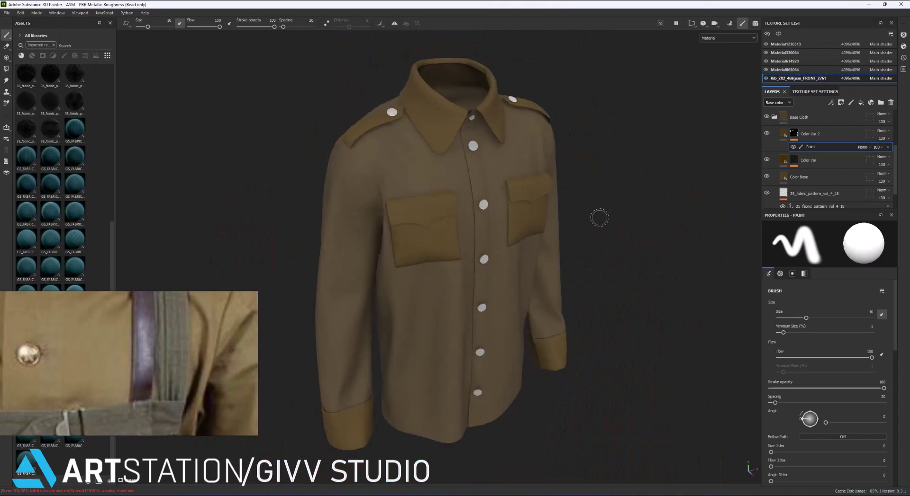
{"action": "key", "text": "ctrl+z"}
{"action": "left_click", "coordinate": [806, 414]}
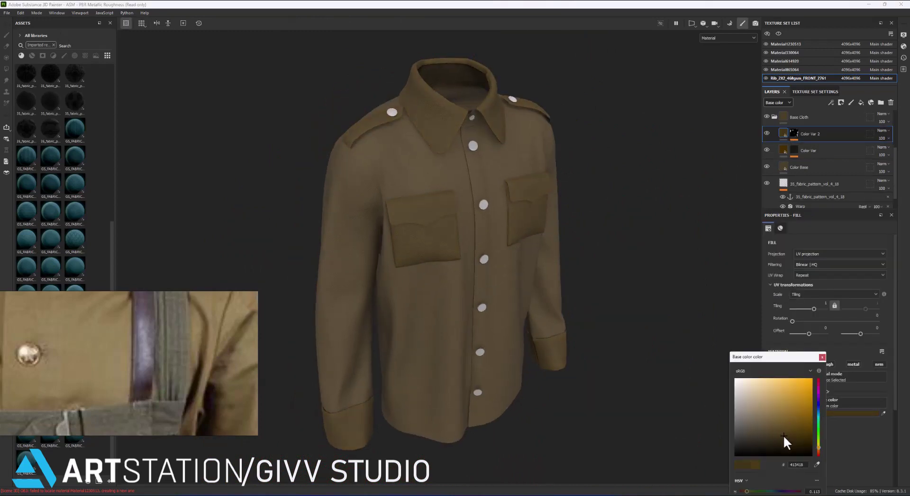
{"action": "mouse_move", "coordinate": [582, 302]}
{"action": "left_mouse_down", "text": "alt"}
{"action": "mouse_move", "coordinate": [601, 292]}
{"action": "mouse_move", "coordinate": [593, 296]}
{"action": "mouse_move", "coordinate": [577, 279]}
{"action": "left_mouse_up", "text": "alt"}
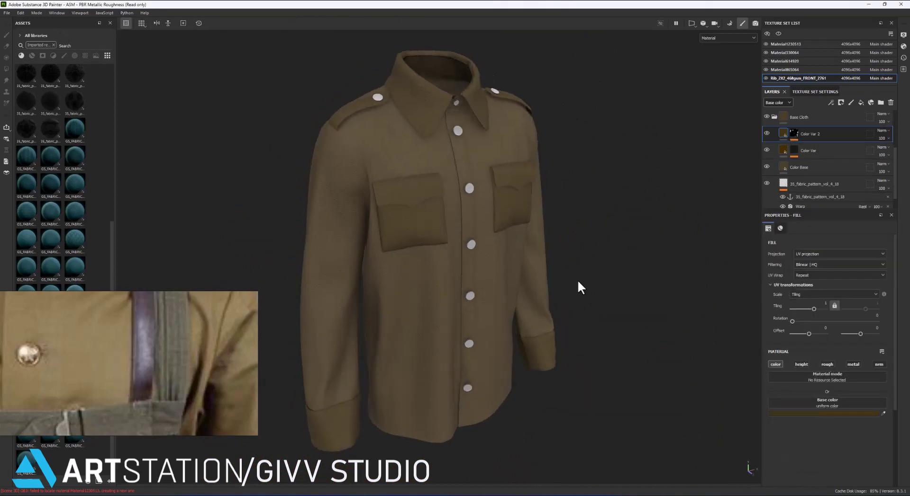
Save the project as cloth fold T in E:\Cloth Fold Tutorial\Project Files.
{"action": "key", "text": "ctrl+s"}
{"action": "scroll", "coordinate": [29, 237], "scroll_direction": "down", "scroll_amount": 1}
{"action": "left_click", "coordinate": [41, 238]}
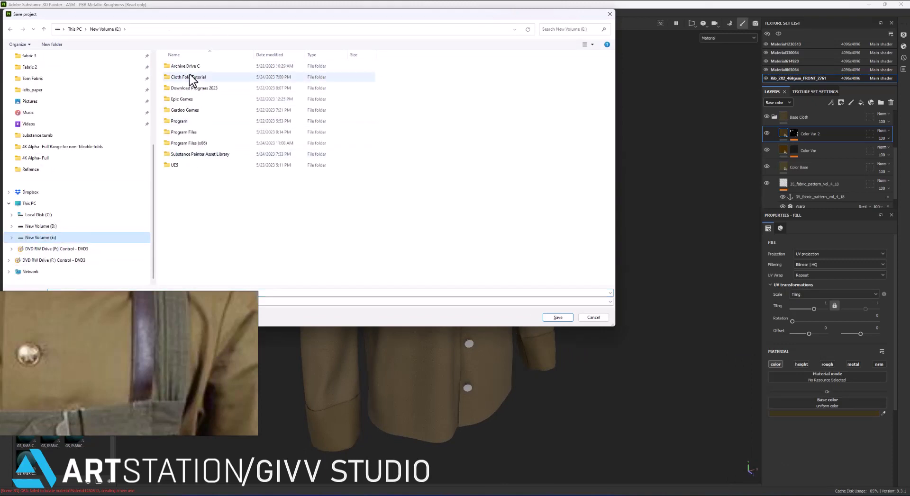
{"action": "double_click", "coordinate": [192, 81]}
{"action": "double_click", "coordinate": [177, 77]}
{"action": "left_click", "coordinate": [84, 292]}
{"action": "type", "text": "j"}
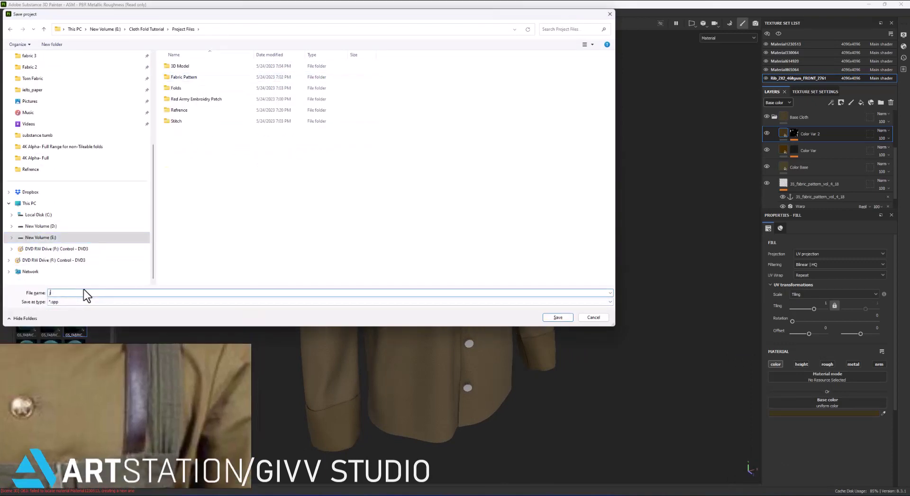
{"action": "key", "text": "BackSpace"}
{"action": "type", "text": "cloth fold t"}
{"action": "key", "text": "Return"}
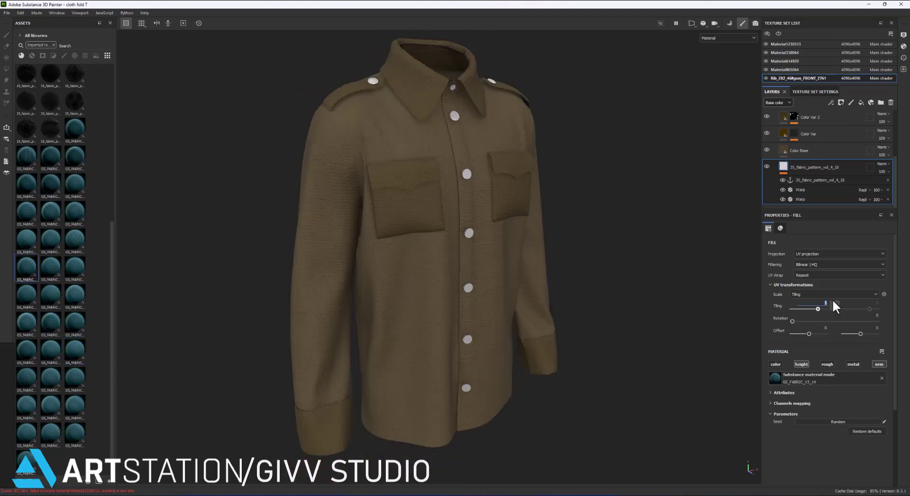
Open the GS fabric folds .sbsar from the project's resource folder for import.
{"action": "right_click_drag", "start_coordinate": [558, 201], "coordinate": [529, 180], "text": "alt"}
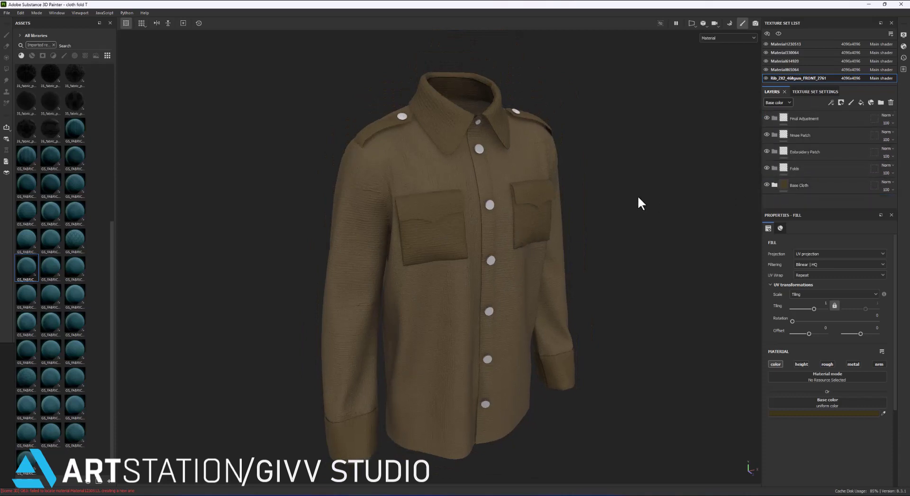
{"action": "left_click_drag", "start_coordinate": [638, 195], "coordinate": [628, 181], "text": "alt"}
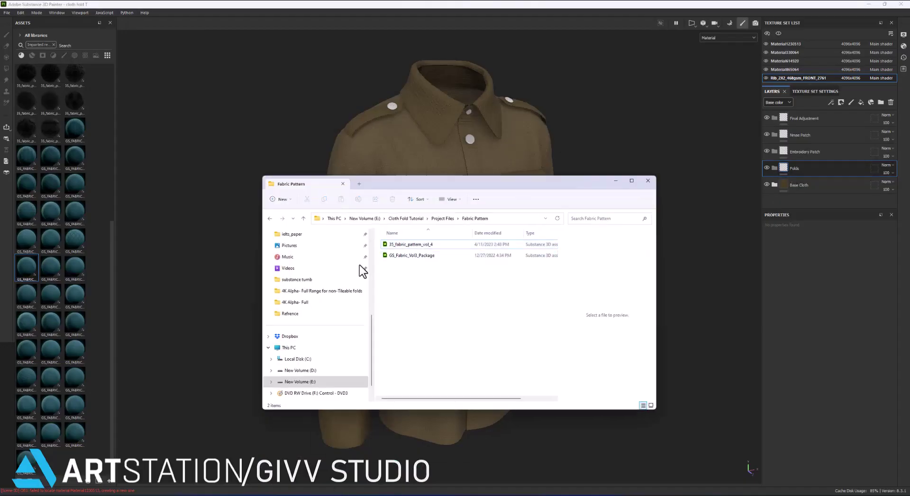
{"action": "double_click", "coordinate": [401, 272]}
{"action": "double_click", "coordinate": [414, 245]}
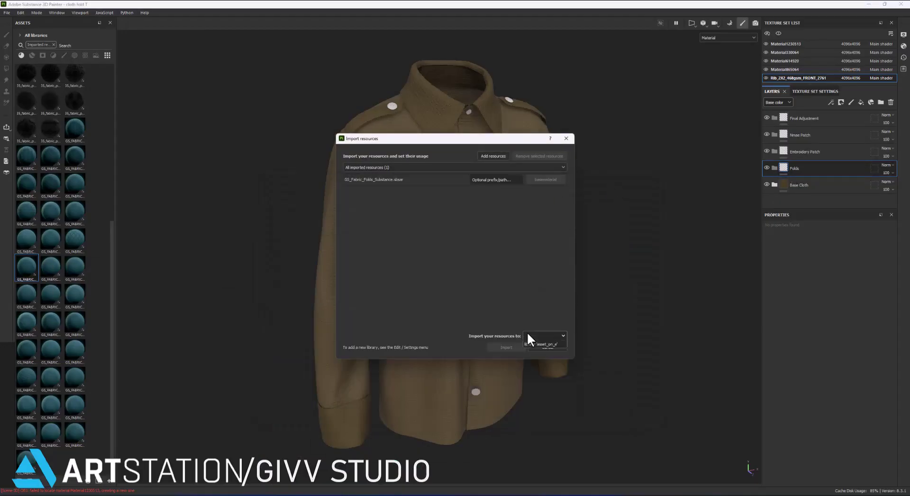
Import the GS_Folds materials into the library and show the UV layout beside the 3D shirt.
{"action": "left_click", "coordinate": [558, 343]}
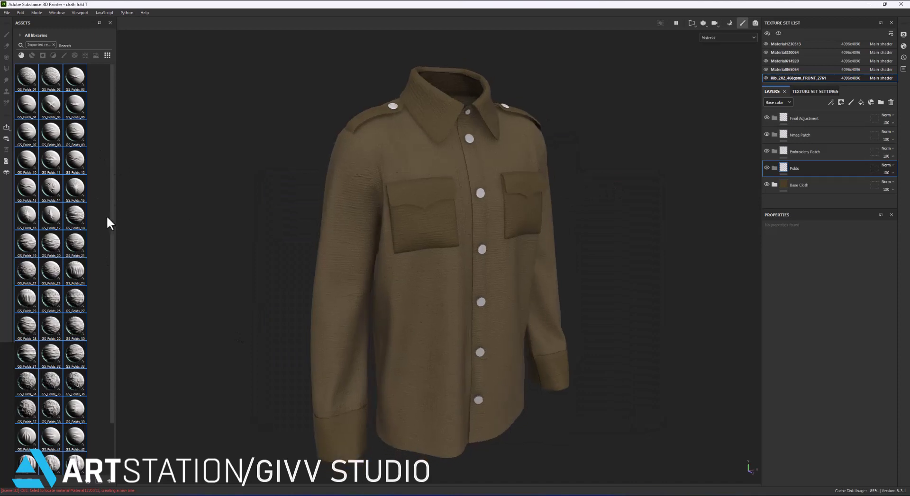
{"action": "scroll", "coordinate": [108, 222], "scroll_direction": "down", "scroll_amount": 1}
{"action": "key", "text": "F1"}
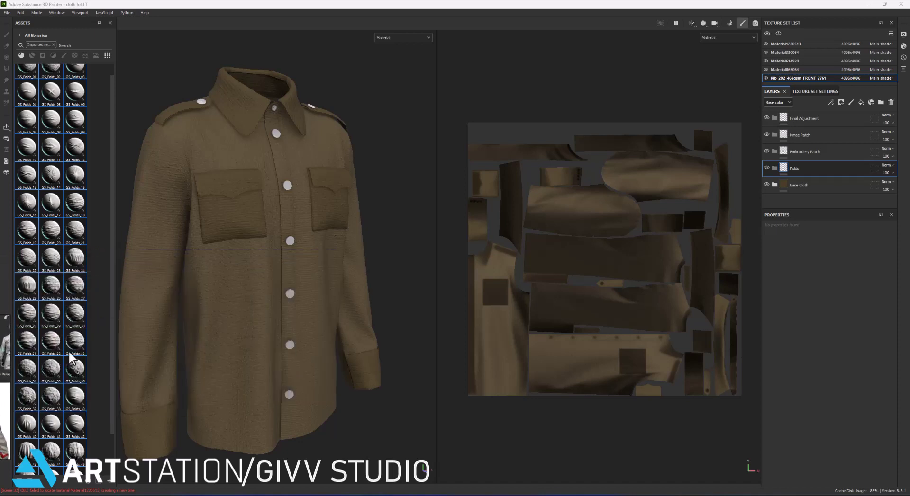
Add GS_Folds_10 as a fill in the Folds folder, shrink its placement and set UV Wrap to None.
{"action": "left_click_drag", "start_coordinate": [26, 147], "coordinate": [686, 289]}
{"action": "left_click_drag", "start_coordinate": [800, 123], "coordinate": [800, 183]}
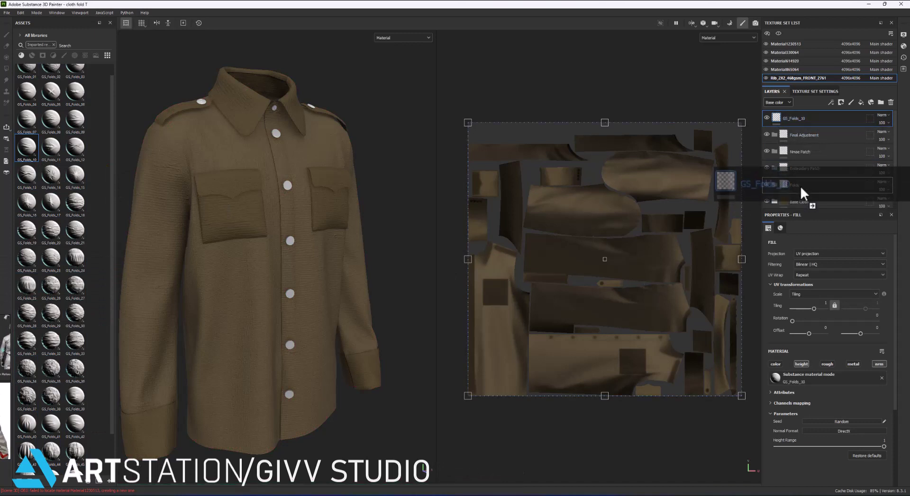
{"action": "mouse_move", "coordinate": [742, 122]}
{"action": "left_mouse_down"}
{"action": "mouse_move", "coordinate": [553, 282]}
{"action": "mouse_move", "coordinate": [521, 337]}
{"action": "mouse_move", "coordinate": [505, 321]}
{"action": "mouse_move", "coordinate": [591, 209]}
{"action": "left_mouse_up"}
{"action": "left_click", "coordinate": [839, 275]}
{"action": "left_click", "coordinate": [805, 283]}
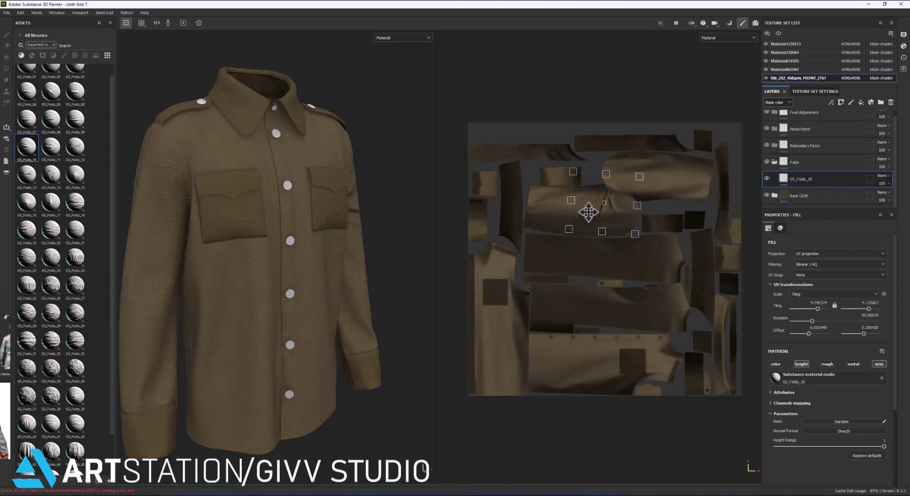
Rotate the folds about 24°, shift them, and enlarge them over the sleeve UV piece.
{"action": "scroll", "coordinate": [591, 209], "scroll_direction": "up", "scroll_amount": 2}
{"action": "mouse_move", "coordinate": [707, 229]}
{"action": "left_mouse_down"}
{"action": "mouse_move", "coordinate": [680, 146]}
{"action": "mouse_move", "coordinate": [665, 190]}
{"action": "mouse_move", "coordinate": [673, 184]}
{"action": "left_mouse_up"}
{"action": "mouse_move", "coordinate": [199, 284]}
{"action": "left_mouse_down", "text": "alt"}
{"action": "mouse_move", "coordinate": [240, 287]}
{"action": "mouse_move", "coordinate": [188, 263]}
{"action": "left_mouse_up", "text": "alt"}
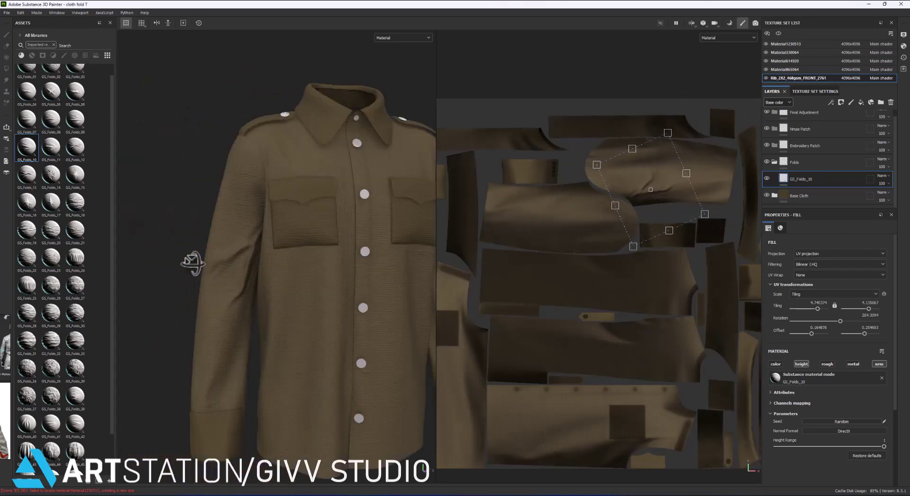
{"action": "left_click_drag", "start_coordinate": [666, 232], "coordinate": [653, 205]}
{"action": "scroll", "coordinate": [651, 194], "scroll_direction": "up", "scroll_amount": 3}
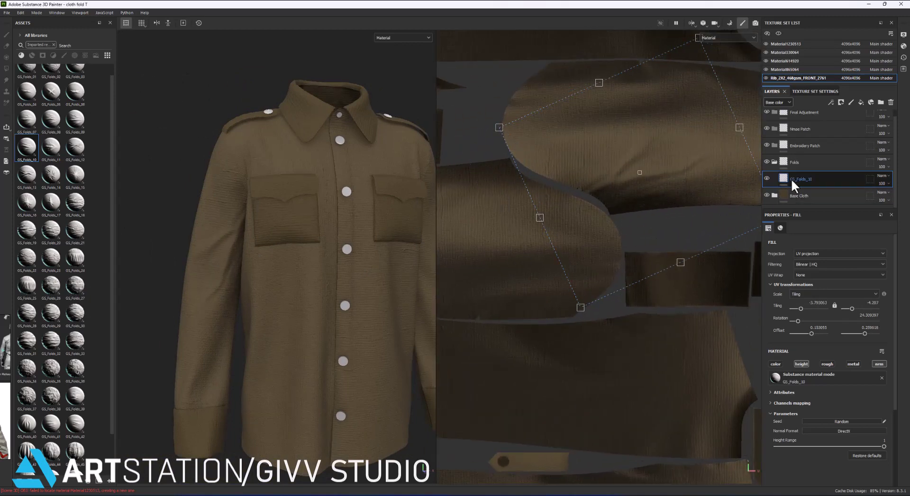
{"action": "key", "text": "b"}
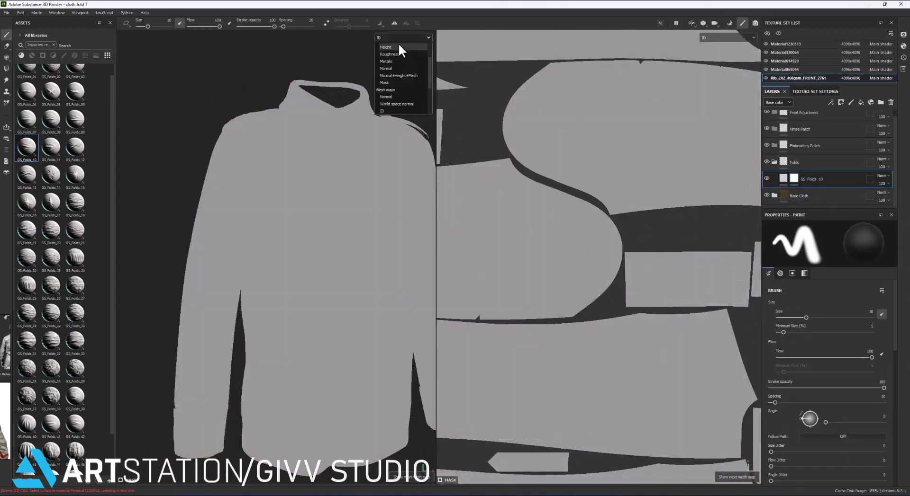
{"action": "key", "text": "m"}
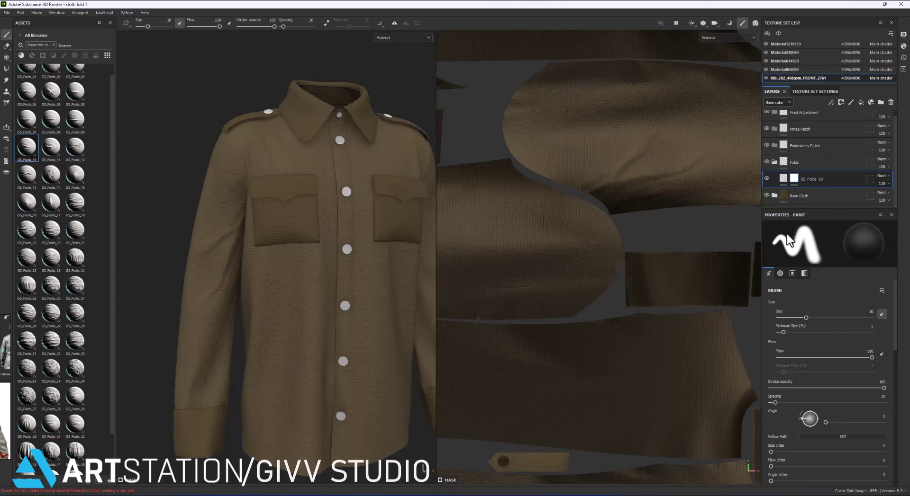
Raise the folds' height range to 0.65 and swap in the GS_Folds_11 folds.
{"action": "scroll", "coordinate": [812, 410], "scroll_direction": "down", "scroll_amount": 3}
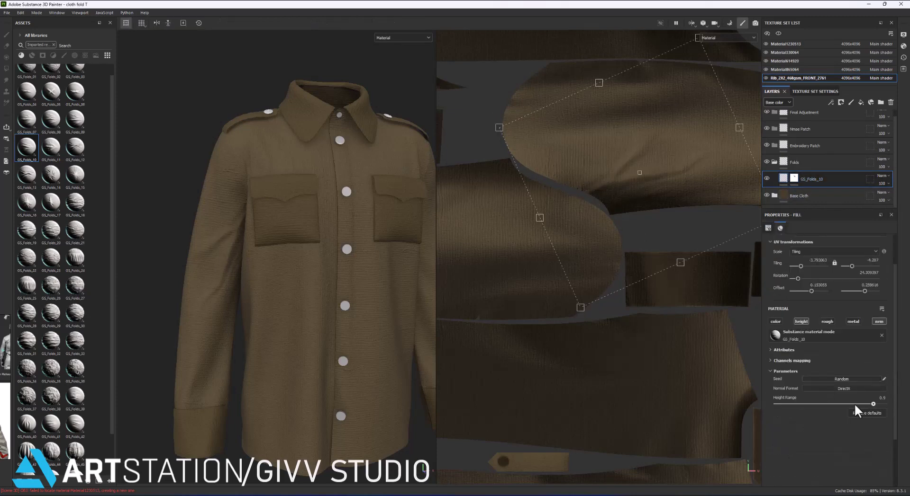
{"action": "left_click_drag", "start_coordinate": [813, 404], "coordinate": [835, 405]}
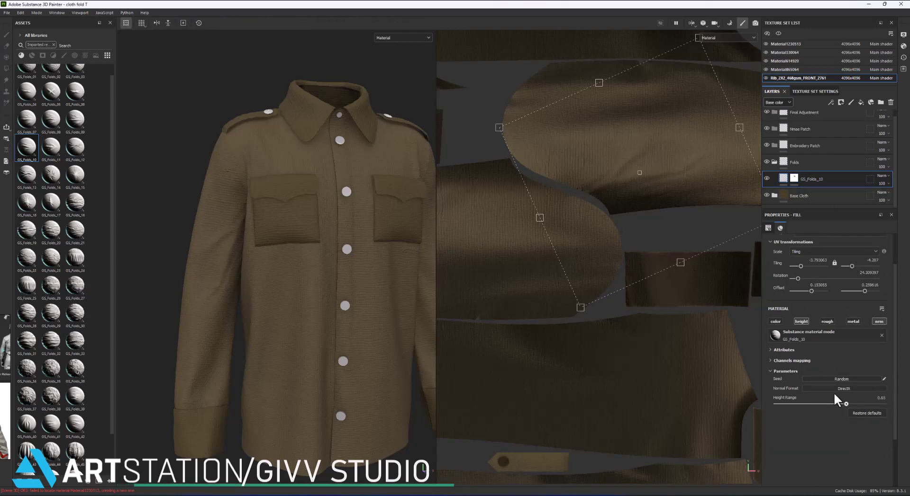
{"action": "scroll", "coordinate": [113, 177], "scroll_direction": "up", "scroll_amount": 1}
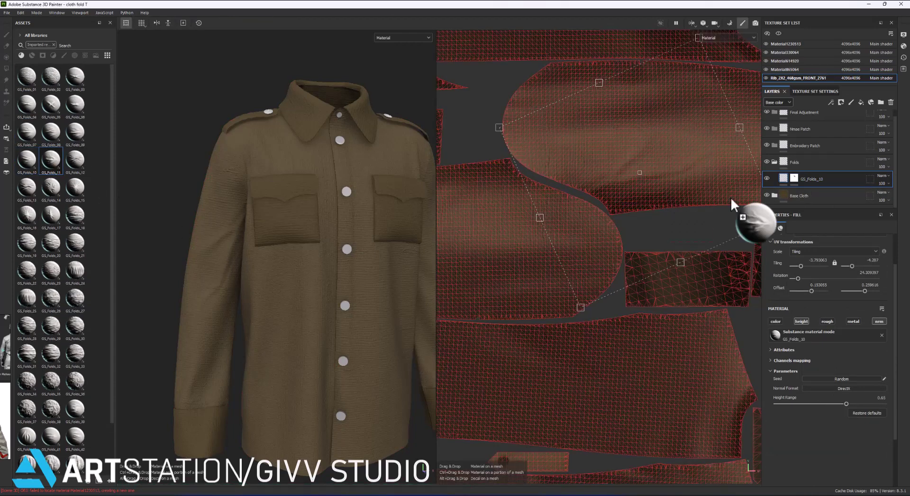
{"action": "left_click_drag", "start_coordinate": [51, 162], "coordinate": [793, 182]}
Duplicate the fold layer as GS_Folds_10 copy 1 and move, rotate and resize its folds.
{"action": "right_click", "coordinate": [802, 179]}
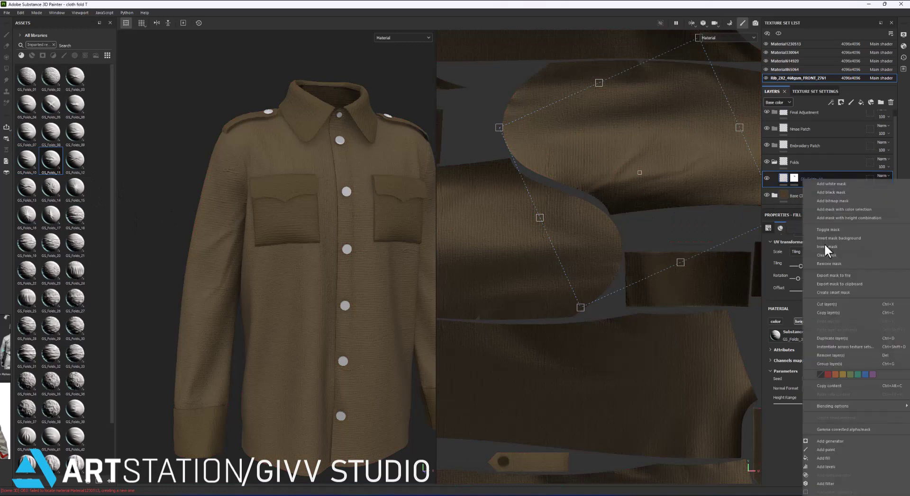
{"action": "key", "text": "ctrl+d"}
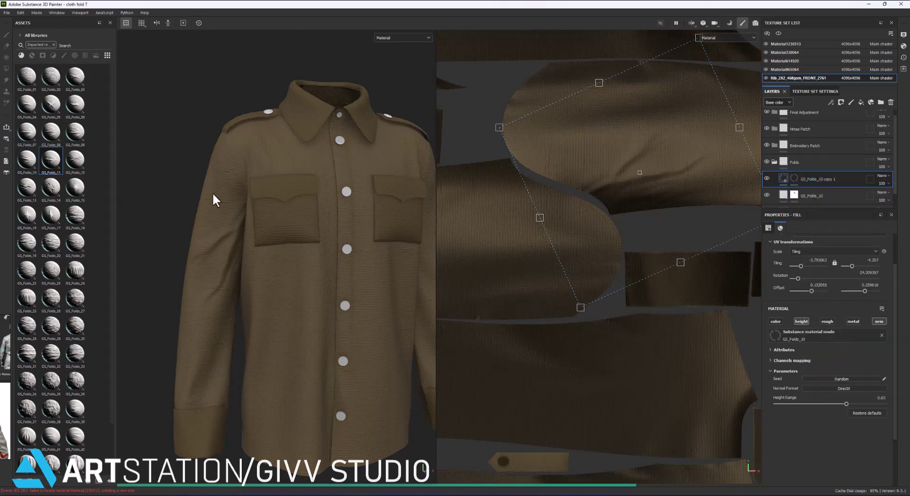
{"action": "left_click_drag", "start_coordinate": [671, 186], "coordinate": [660, 200]}
{"action": "mouse_move", "coordinate": [417, 279]}
{"action": "left_mouse_down", "text": "alt"}
{"action": "mouse_move", "coordinate": [362, 280]}
{"action": "mouse_move", "coordinate": [417, 279]}
{"action": "left_mouse_up", "text": "alt"}
{"action": "left_click_drag", "start_coordinate": [690, 196], "coordinate": [520, 212]}
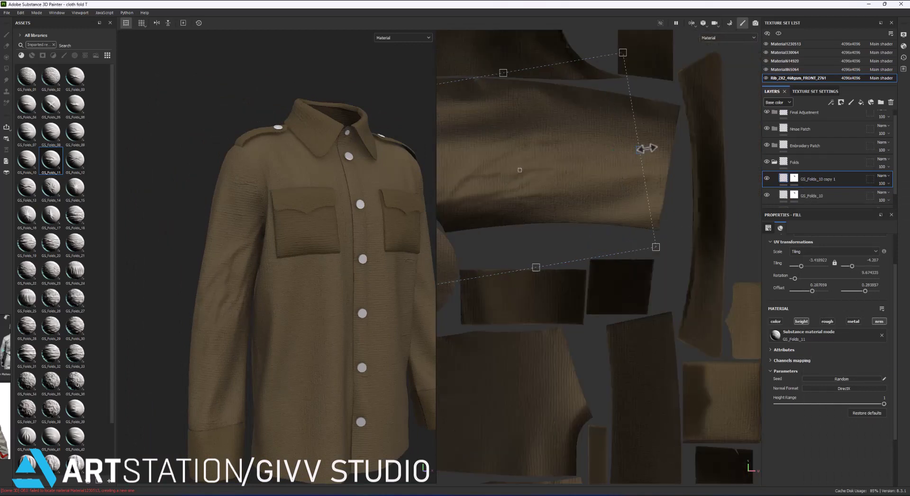
{"action": "left_click_drag", "start_coordinate": [646, 149], "coordinate": [661, 131]}
{"action": "left_click_drag", "start_coordinate": [360, 254], "coordinate": [309, 253], "text": "alt"}
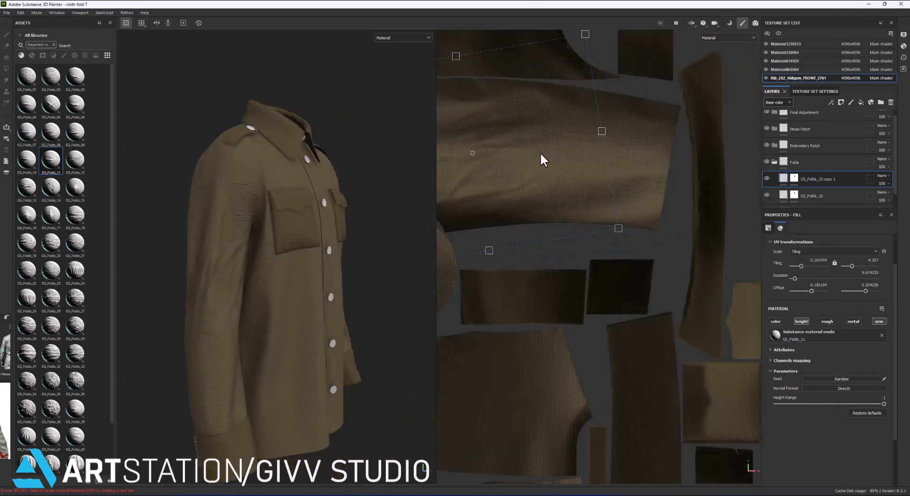
Switch to the paint brush with Stroke opacity 21 and orbit to inspect the sleeve.
{"action": "key", "text": "1"}
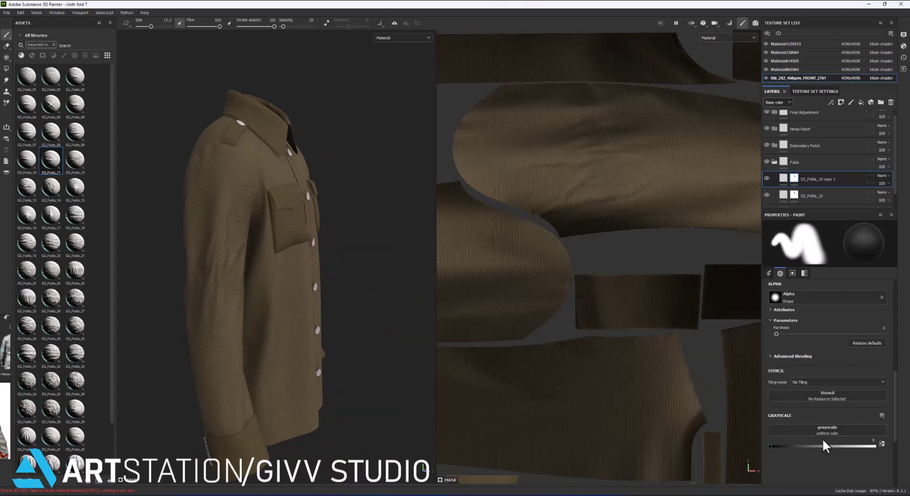
{"action": "scroll", "coordinate": [824, 427], "scroll_direction": "up", "scroll_amount": 5}
{"action": "left_click_drag", "start_coordinate": [883, 336], "coordinate": [793, 336]}
{"action": "left_click_drag", "start_coordinate": [294, 246], "coordinate": [341, 246], "text": "alt"}
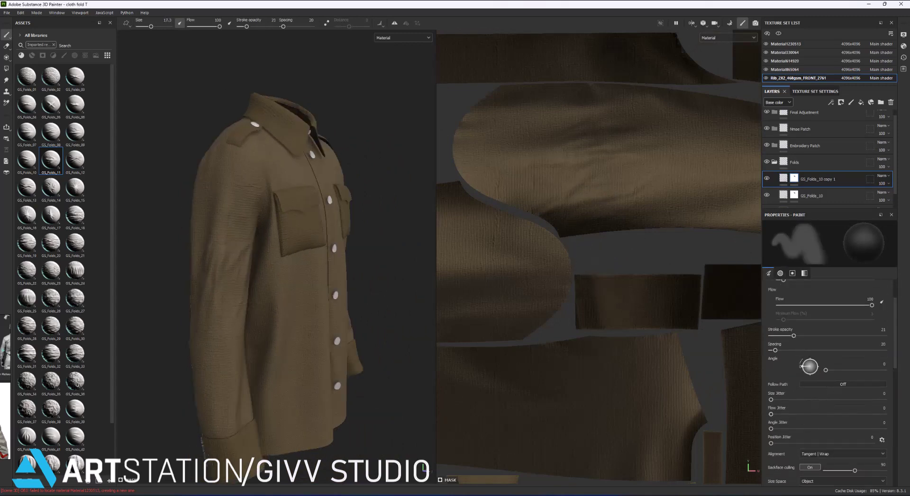
{"action": "left_click_drag", "start_coordinate": [219, 261], "coordinate": [265, 261], "text": "alt"}
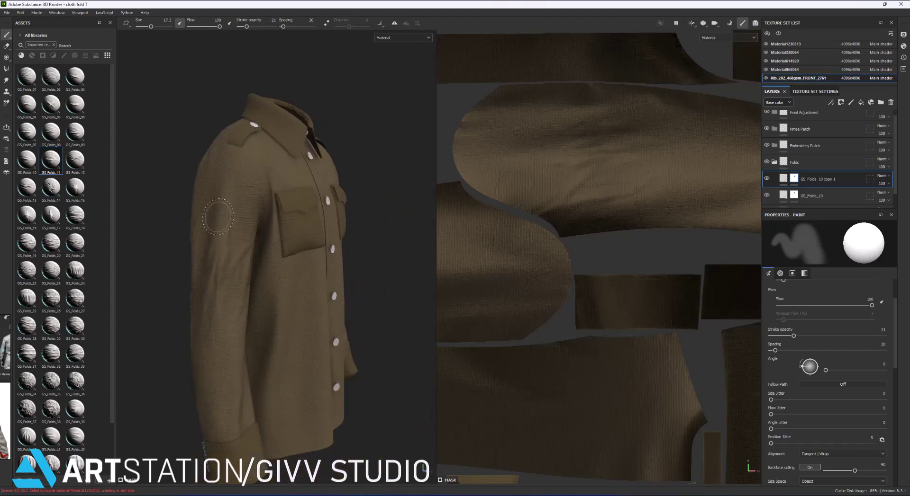
{"action": "right_click", "coordinate": [802, 179]}
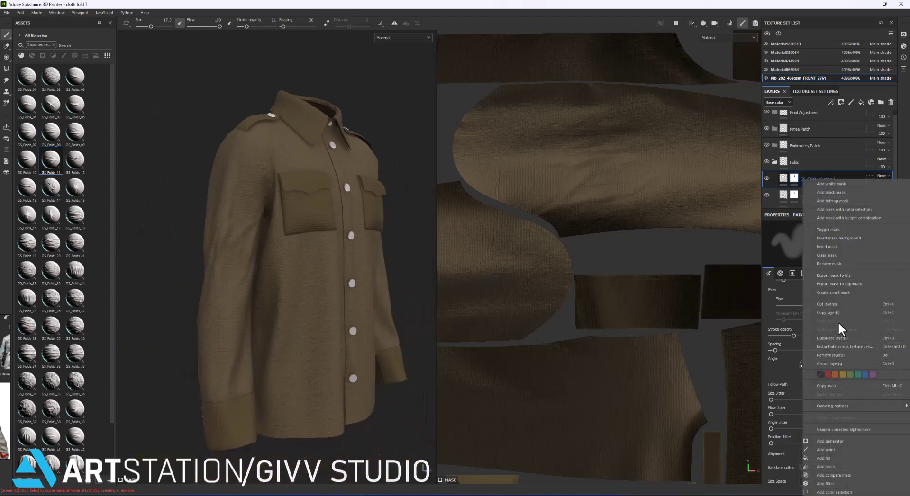
Create GS_Folds_10 copy 2 and shrink, rotate about 98° and lower its folds on the sleeve.
{"action": "key", "text": "Escape"}
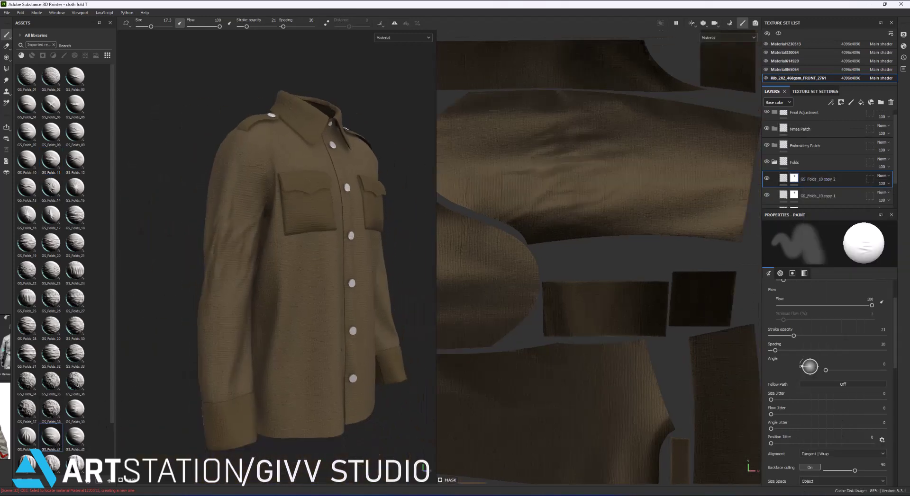
{"action": "middle_click_drag", "start_coordinate": [628, 216], "coordinate": [552, 192]}
{"action": "right_click", "coordinate": [802, 180]}
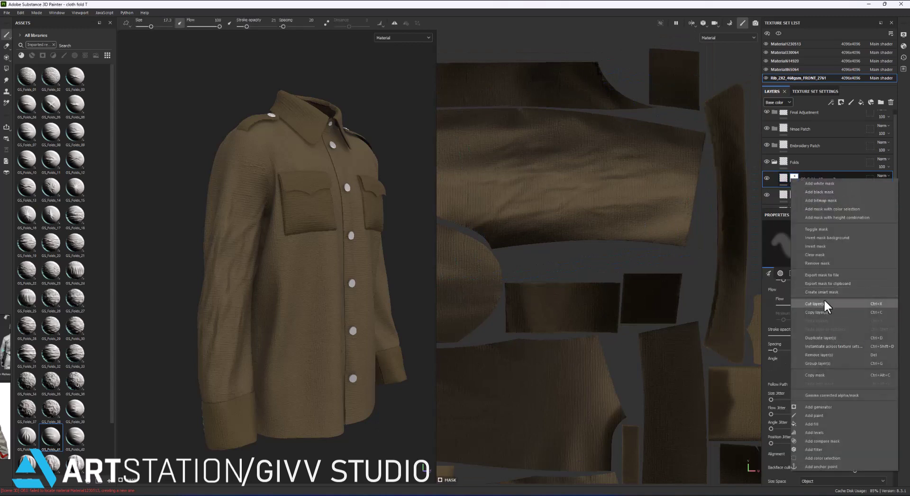
{"action": "key", "text": "Escape"}
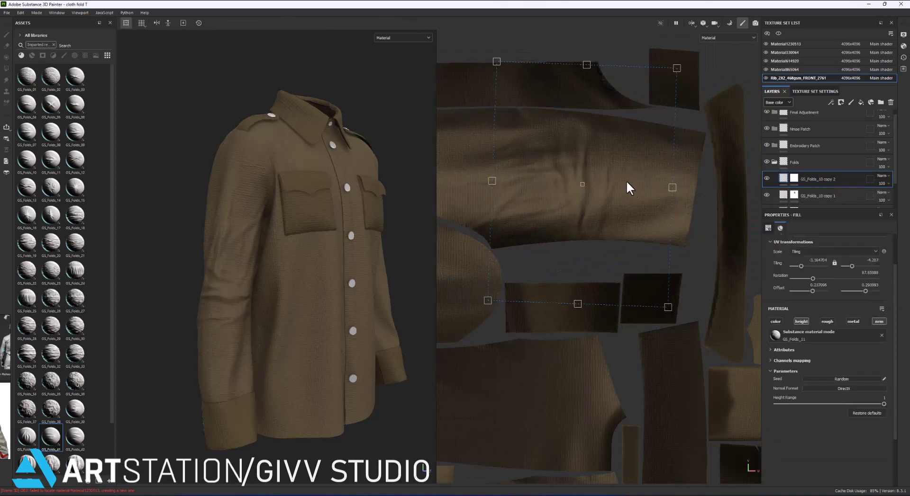
{"action": "left_click_drag", "start_coordinate": [675, 69], "coordinate": [610, 126]}
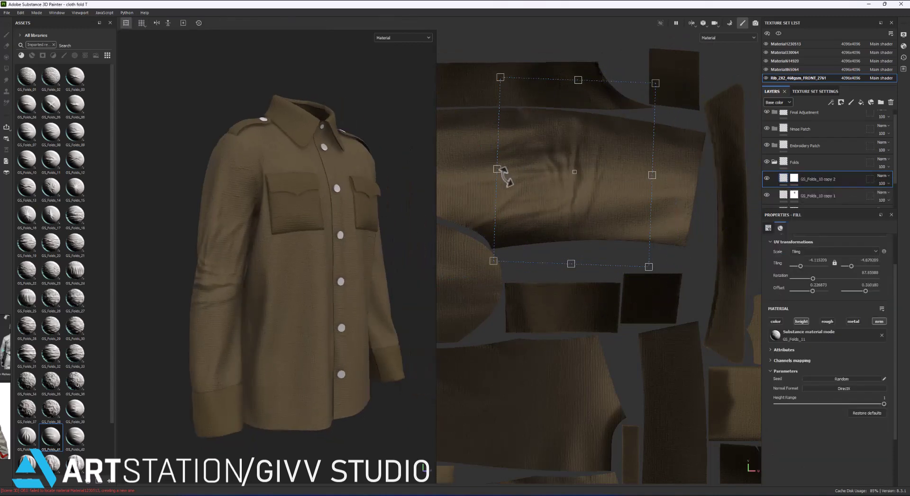
{"action": "mouse_move", "coordinate": [664, 176]}
{"action": "left_mouse_down"}
{"action": "mouse_move", "coordinate": [619, 161]}
{"action": "mouse_move", "coordinate": [620, 175]}
{"action": "left_mouse_up"}
{"action": "left_click_drag", "start_coordinate": [341, 234], "coordinate": [464, 198], "text": "alt"}
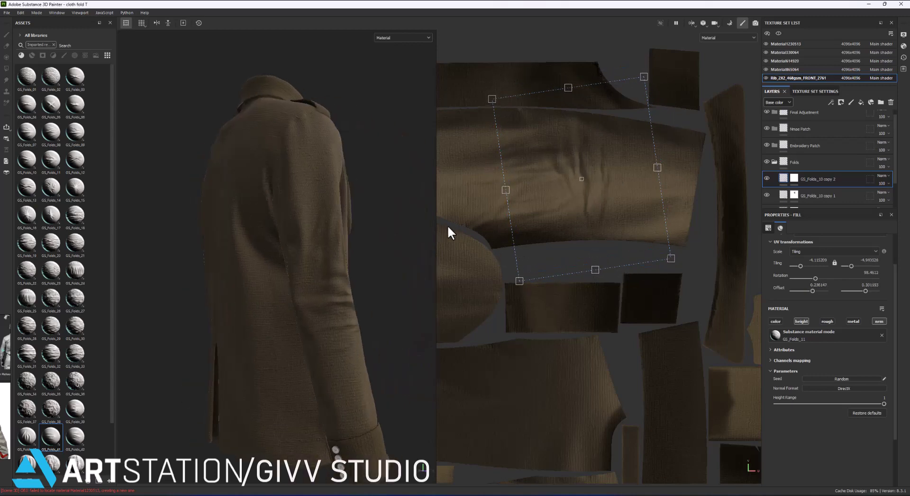
Browse the fold layer masks and bring up GS_Folds_10 copy 2's layer menu.
{"action": "right_click", "coordinate": [805, 179]}
{"action": "left_click", "coordinate": [793, 194]}
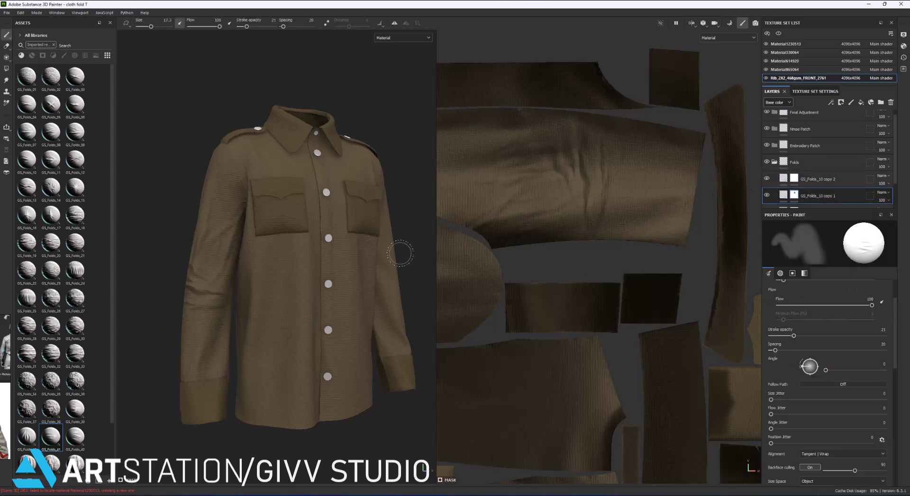
{"action": "scroll", "coordinate": [216, 264], "scroll_direction": "up", "scroll_amount": 3}
{"action": "scroll", "coordinate": [216, 263], "scroll_direction": "up", "scroll_amount": 2}
{"action": "scroll", "coordinate": [216, 263], "scroll_direction": "down", "scroll_amount": 5}
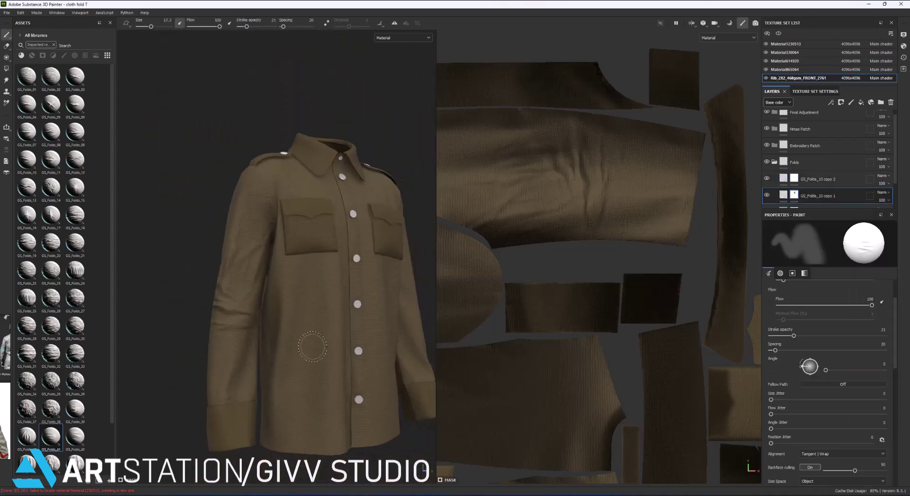
{"action": "right_click", "coordinate": [803, 180]}
Duplicate the layer into GS_Folds_10 copy 3 and set up brush painting on its mask.
{"action": "left_click", "coordinate": [830, 338]}
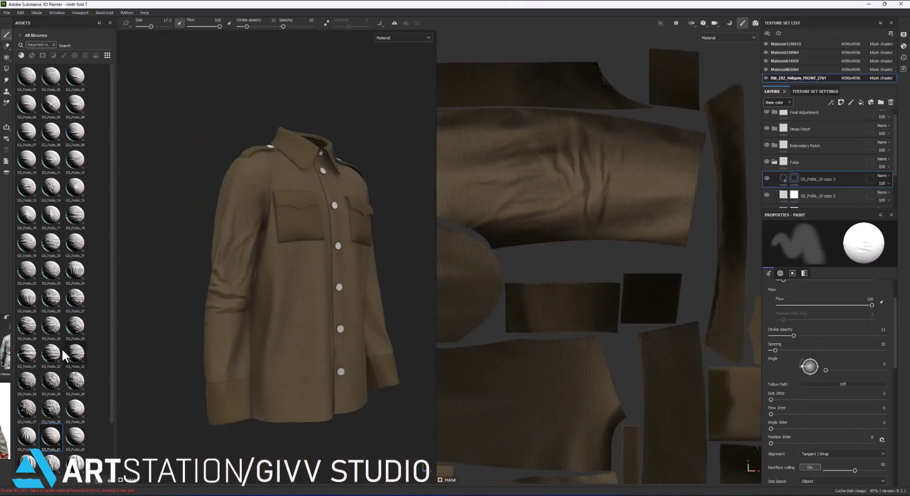
{"action": "scroll", "coordinate": [62, 348], "scroll_direction": "down", "scroll_amount": 2}
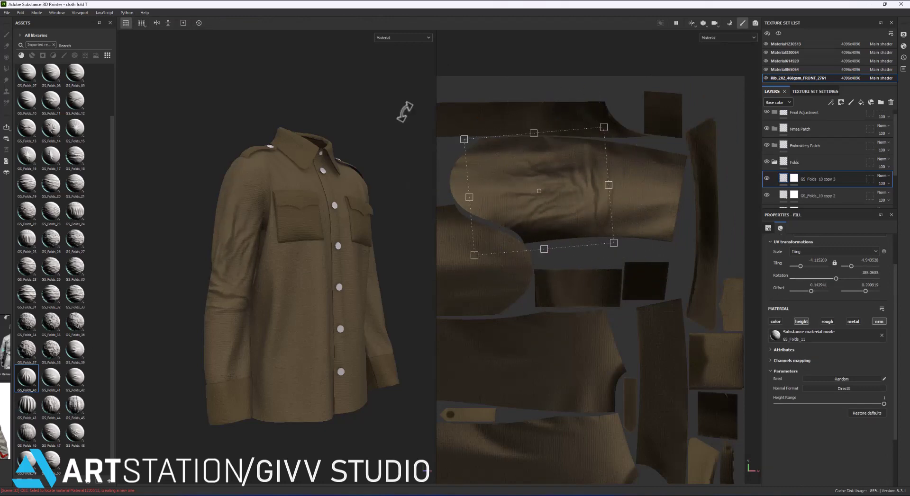
{"action": "key", "text": "1"}
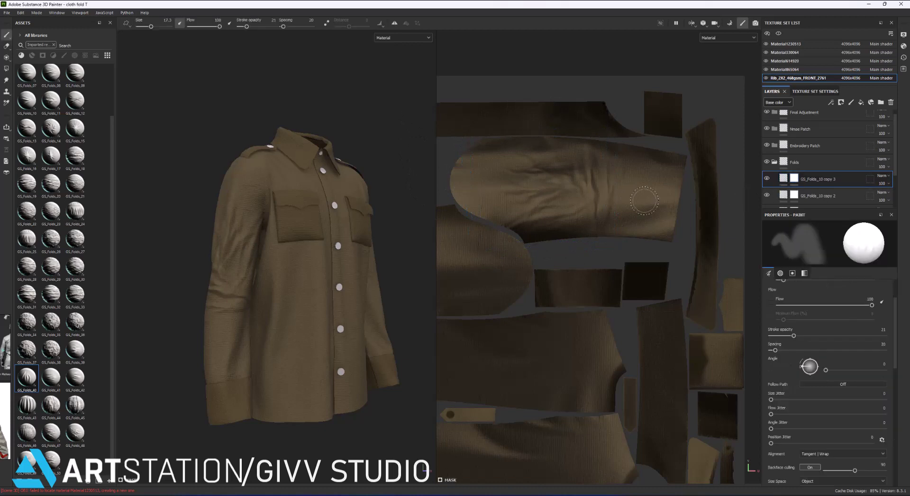
{"action": "key", "text": "c"}
{"action": "key", "text": "c"}
{"action": "left_click", "coordinate": [387, 41]}
{"action": "left_click", "coordinate": [418, 81]}
{"action": "left_click_drag", "start_coordinate": [241, 269], "coordinate": [265, 272], "text": "alt"}
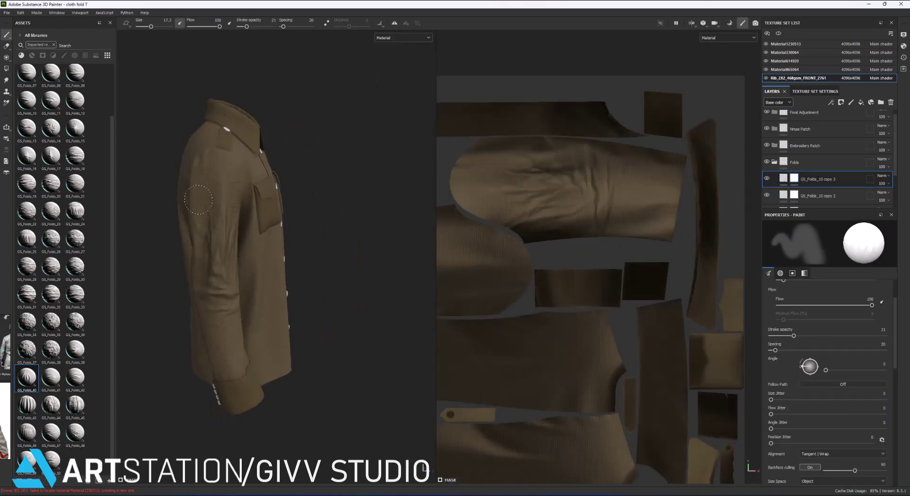
{"action": "scroll", "coordinate": [838, 429], "scroll_direction": "down", "scroll_amount": 5}
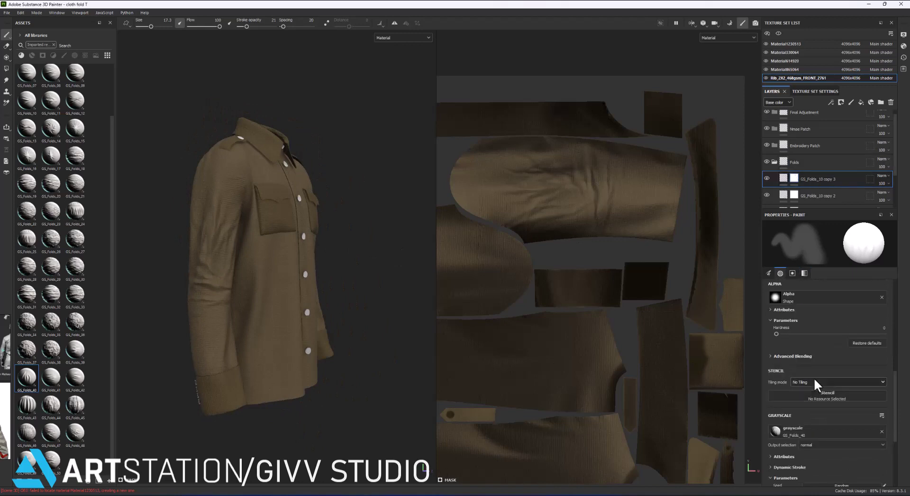
Show the brush settings, orbit close on the sleeve and view the Mask channel.
{"action": "left_click", "coordinate": [768, 273]}
{"action": "scroll", "coordinate": [817, 383], "scroll_direction": "down", "scroll_amount": 3}
{"action": "scroll", "coordinate": [821, 379], "scroll_direction": "down", "scroll_amount": 2}
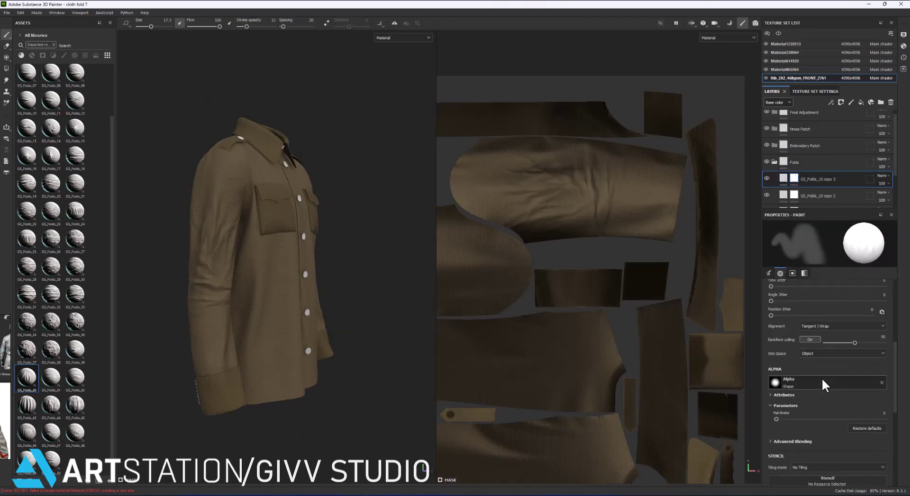
{"action": "mouse_move", "coordinate": [219, 203]}
{"action": "left_mouse_down", "text": "alt"}
{"action": "mouse_move", "coordinate": [238, 260]}
{"action": "mouse_move", "coordinate": [313, 203]}
{"action": "left_mouse_up", "text": "alt"}
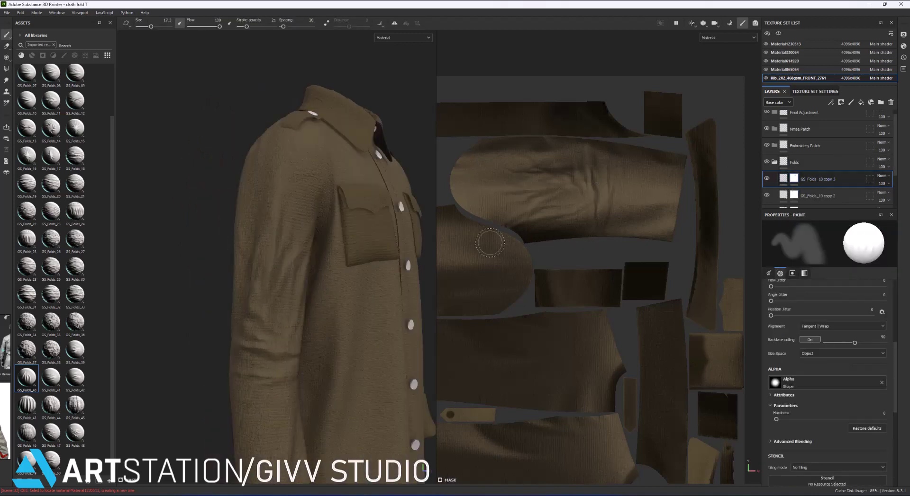
{"action": "left_click", "coordinate": [402, 37]}
{"action": "left_click", "coordinate": [385, 69]}
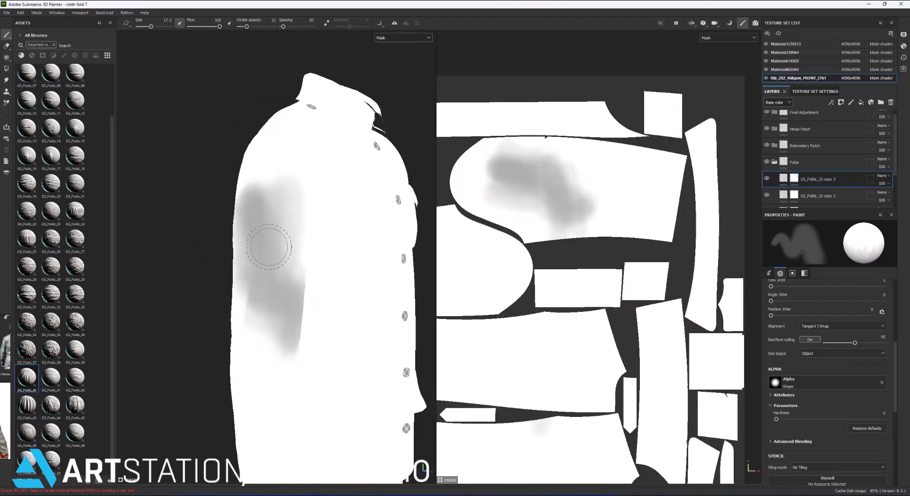
Paint soft grey mask strokes on the sleeve, then return both views to Material.
{"action": "scroll", "coordinate": [796, 387], "scroll_direction": "up", "scroll_amount": 5}
{"action": "left_click_drag", "start_coordinate": [790, 379], "coordinate": [824, 378]}
{"action": "mouse_move", "coordinate": [265, 308]}
{"action": "left_mouse_down"}
{"action": "mouse_move", "coordinate": [331, 318]}
{"action": "mouse_move", "coordinate": [312, 310]}
{"action": "left_mouse_up"}
{"action": "left_click_drag", "start_coordinate": [378, 372], "coordinate": [380, 298], "text": "alt"}
{"action": "left_click", "coordinate": [403, 37]}
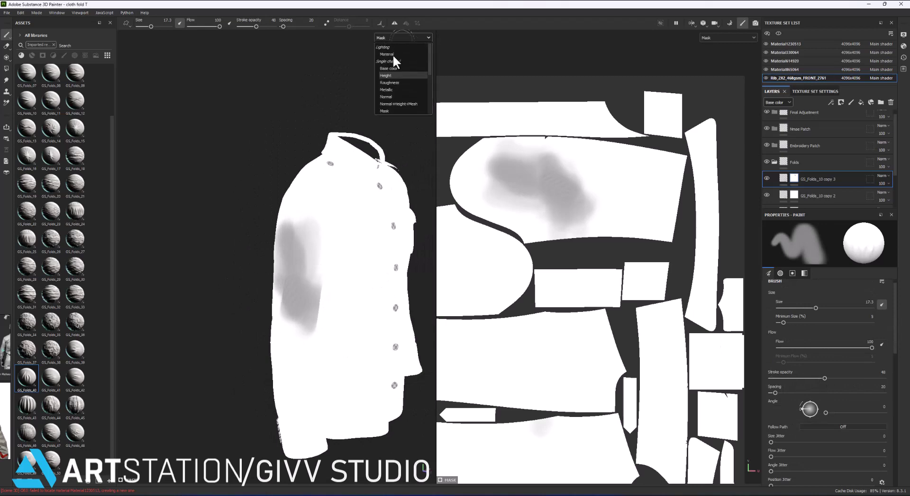
{"action": "left_click", "coordinate": [392, 54]}
{"action": "right_click_drag", "start_coordinate": [346, 239], "coordinate": [325, 239], "text": "alt"}
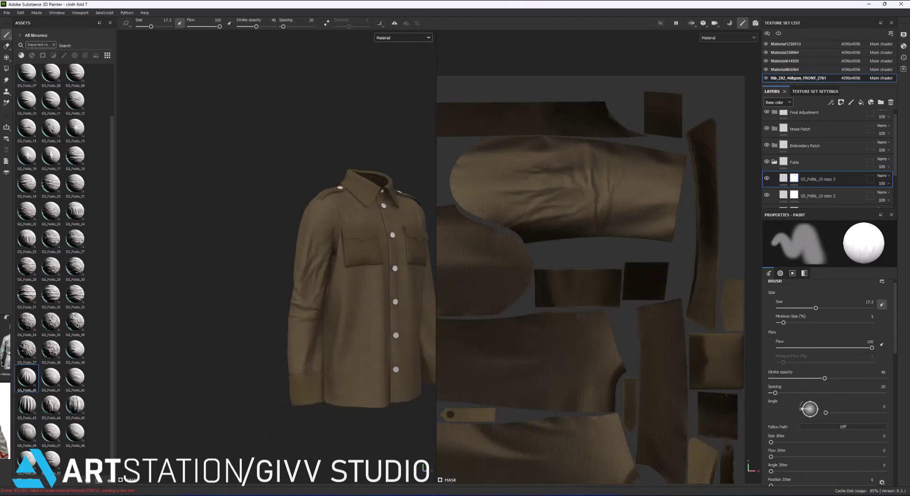
Duplicate the layer into GS_Folds_10 copy 4 and open its fill settings.
{"action": "right_click", "coordinate": [801, 177]}
{"action": "left_click", "coordinate": [831, 334]}
{"action": "scroll", "coordinate": [853, 402], "scroll_direction": "down", "scroll_amount": 3}
{"action": "scroll", "coordinate": [853, 402], "scroll_direction": "down", "scroll_amount": 3}
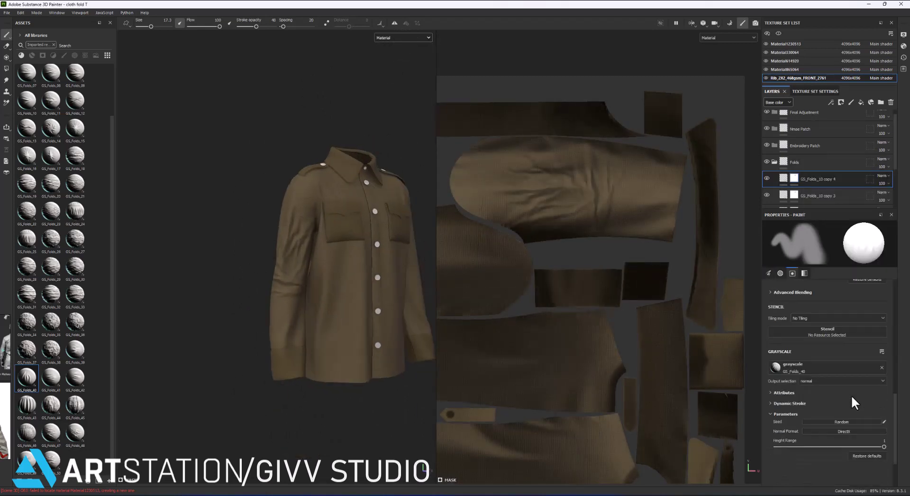
{"action": "scroll", "coordinate": [855, 403], "scroll_direction": "down", "scroll_amount": 3}
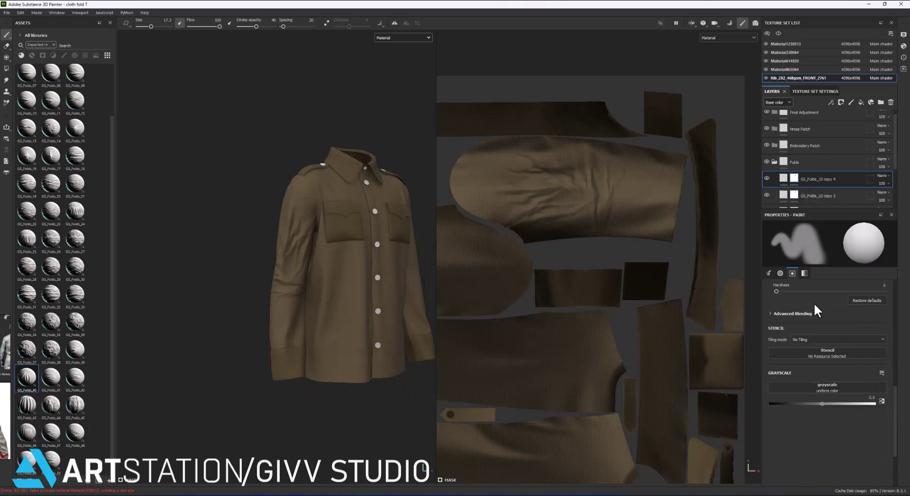
{"action": "left_click", "coordinate": [783, 182]}
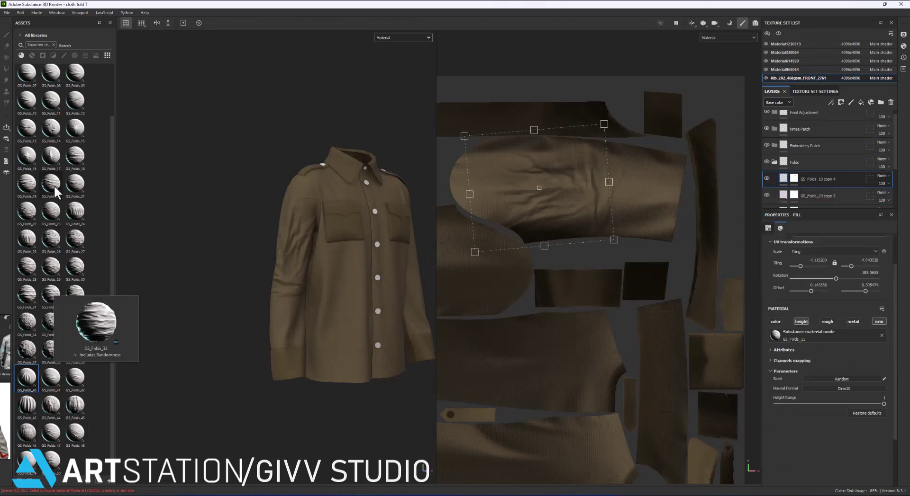
Apply GS_Folds_21, angle and squeeze it onto the sleeve, and set Height Range 0.51.
{"action": "left_click_drag", "start_coordinate": [74, 180], "coordinate": [810, 340]}
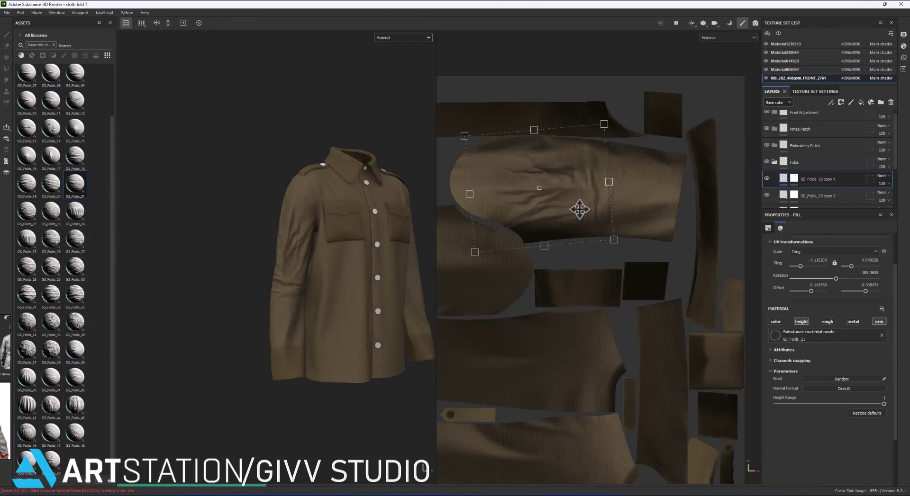
{"action": "mouse_move", "coordinate": [600, 203]}
{"action": "left_mouse_down"}
{"action": "mouse_move", "coordinate": [716, 225]}
{"action": "mouse_move", "coordinate": [589, 260]}
{"action": "left_mouse_up"}
{"action": "left_click_drag", "start_coordinate": [654, 125], "coordinate": [651, 141]}
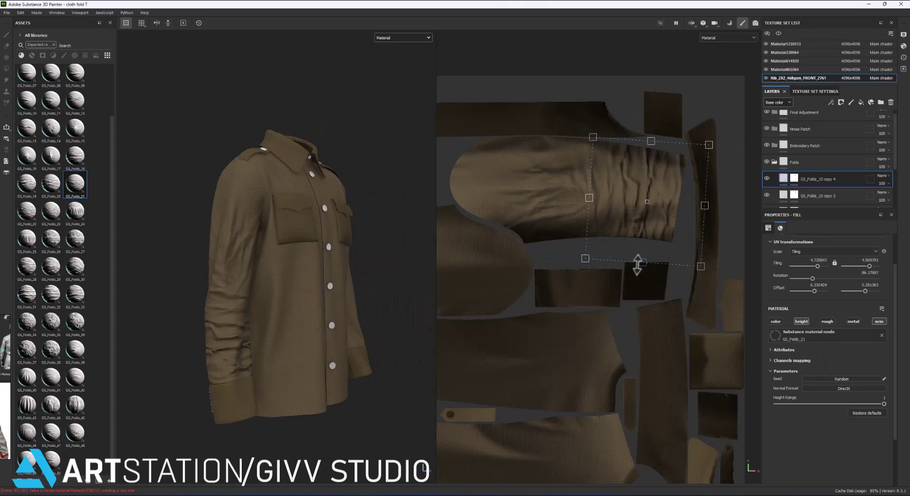
{"action": "left_click_drag", "start_coordinate": [642, 262], "coordinate": [646, 240]}
{"action": "left_click_drag", "start_coordinate": [211, 305], "coordinate": [247, 305], "text": "alt"}
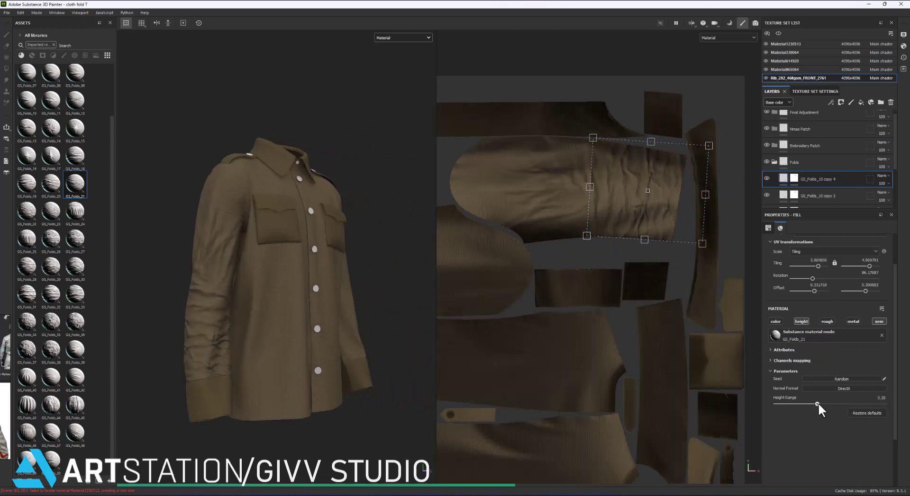
{"action": "left_click_drag", "start_coordinate": [818, 404], "coordinate": [831, 403]}
{"action": "left_click_drag", "start_coordinate": [434, 351], "coordinate": [299, 317], "text": "alt"}
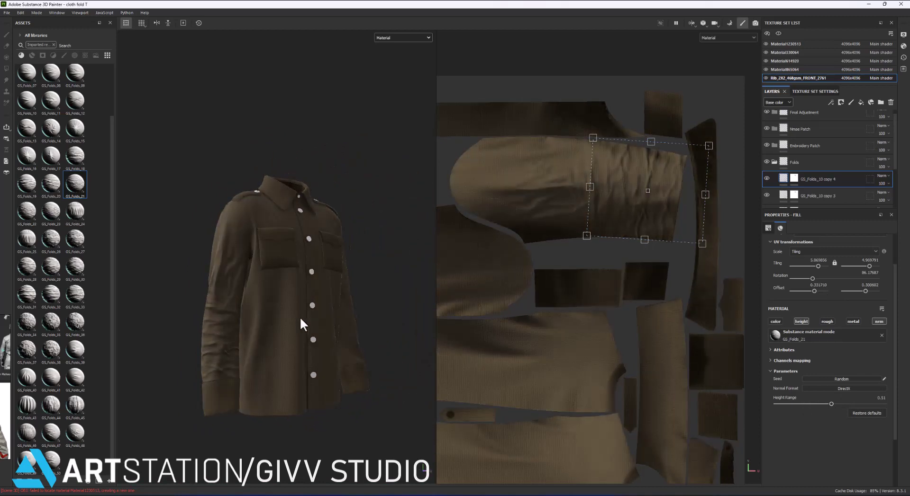
Compare copy 3, the original GS_Folds_10 and copy 2, then return to copy 4.
{"action": "left_click", "coordinate": [794, 195]}
{"action": "left_click", "coordinate": [783, 195]}
{"action": "scroll", "coordinate": [786, 190], "scroll_direction": "down", "scroll_amount": 2}
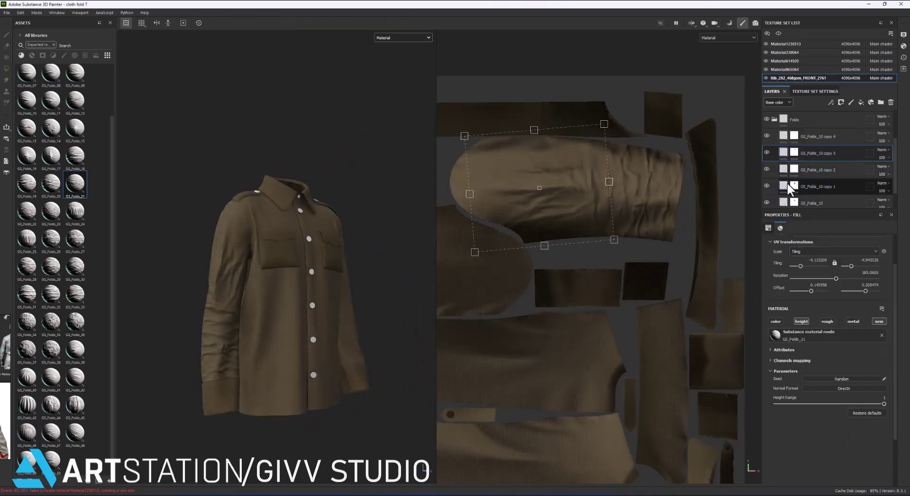
{"action": "scroll", "coordinate": [787, 190], "scroll_direction": "down", "scroll_amount": 1}
{"action": "left_click", "coordinate": [784, 183]}
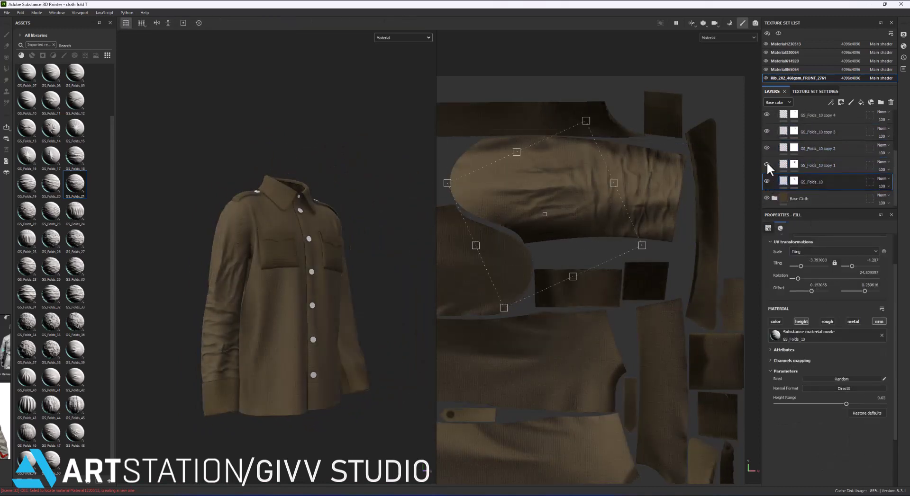
{"action": "left_click", "coordinate": [770, 149]}
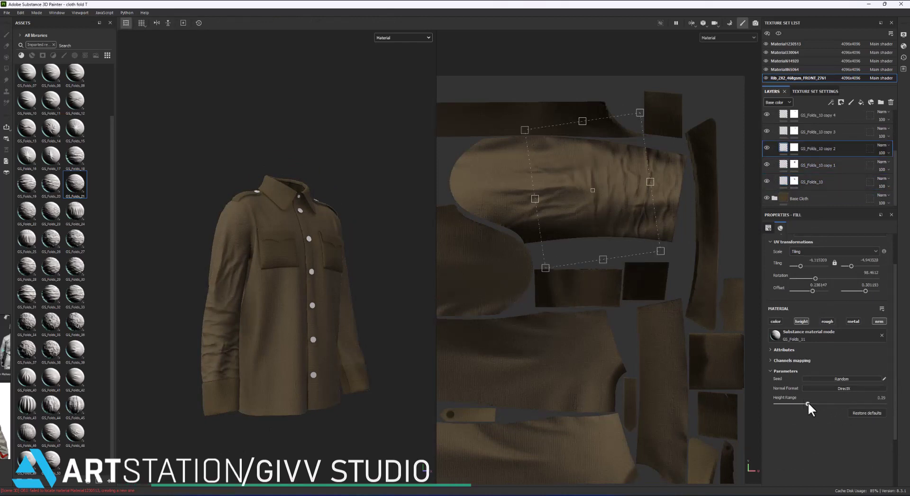
{"action": "scroll", "coordinate": [805, 157], "scroll_direction": "up", "scroll_amount": 2}
{"action": "left_click", "coordinate": [770, 158]}
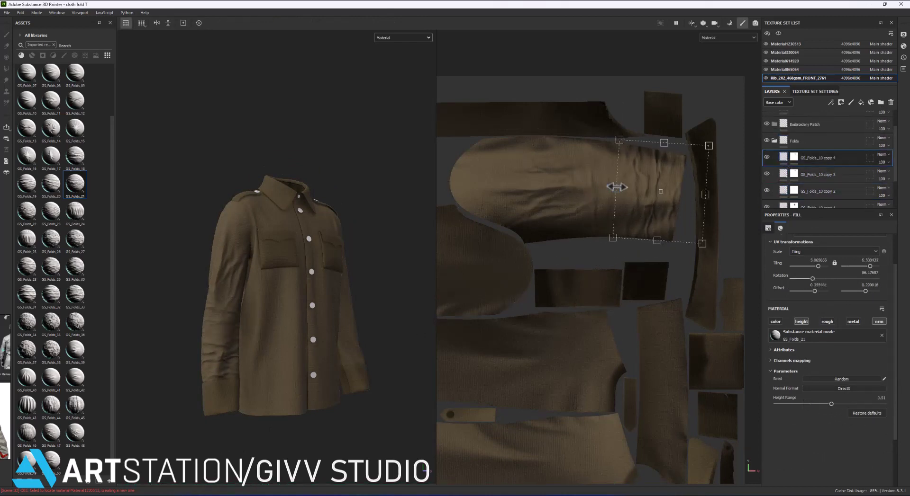
Widen the copy 4 fold projection slightly and check the folds from a frontal view.
{"action": "left_click_drag", "start_coordinate": [611, 185], "coordinate": [607, 186]}
{"action": "mouse_move", "coordinate": [210, 363]}
{"action": "left_mouse_down", "text": "alt"}
{"action": "mouse_move", "coordinate": [274, 334]}
{"action": "mouse_move", "coordinate": [202, 335]}
{"action": "mouse_move", "coordinate": [239, 354]}
{"action": "mouse_move", "coordinate": [294, 341]}
{"action": "mouse_move", "coordinate": [237, 338]}
{"action": "mouse_move", "coordinate": [345, 332]}
{"action": "mouse_move", "coordinate": [289, 335]}
{"action": "left_mouse_up", "text": "alt"}
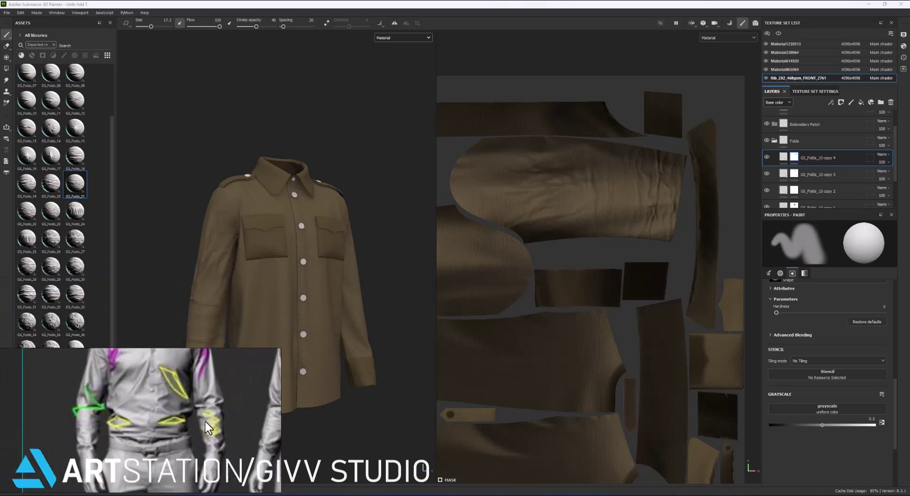
{"action": "mouse_move", "coordinate": [294, 285]}
{"action": "left_mouse_down", "text": "alt"}
{"action": "mouse_move", "coordinate": [265, 286]}
{"action": "mouse_move", "coordinate": [279, 286]}
{"action": "left_mouse_up", "text": "alt"}
{"action": "scroll", "coordinate": [279, 286], "scroll_direction": "up", "scroll_amount": 2}
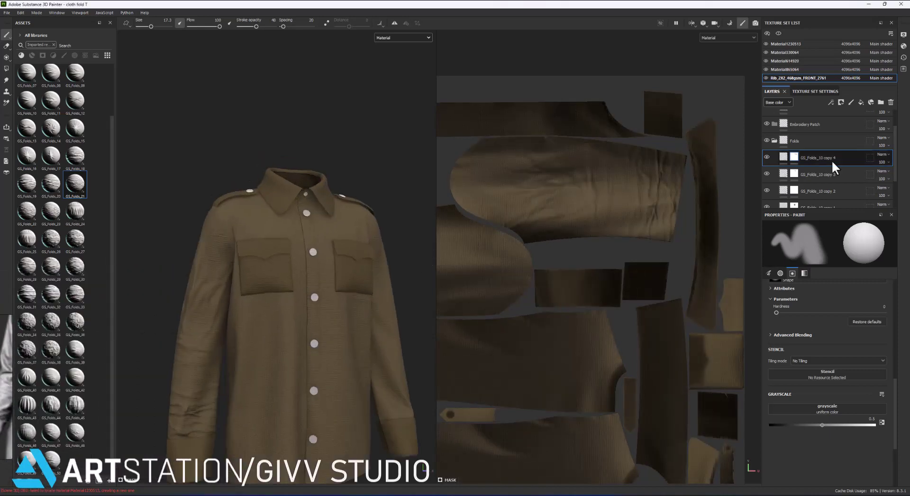
{"action": "left_click", "coordinate": [831, 160]}
Duplicate GS_Folds_10 copy 4 and give the new layer the GS_Folds_08 fold material.
{"action": "right_click", "coordinate": [831, 160]}
{"action": "left_click", "coordinate": [836, 314]}
{"action": "scroll", "coordinate": [39, 151], "scroll_direction": "up", "scroll_amount": 2}
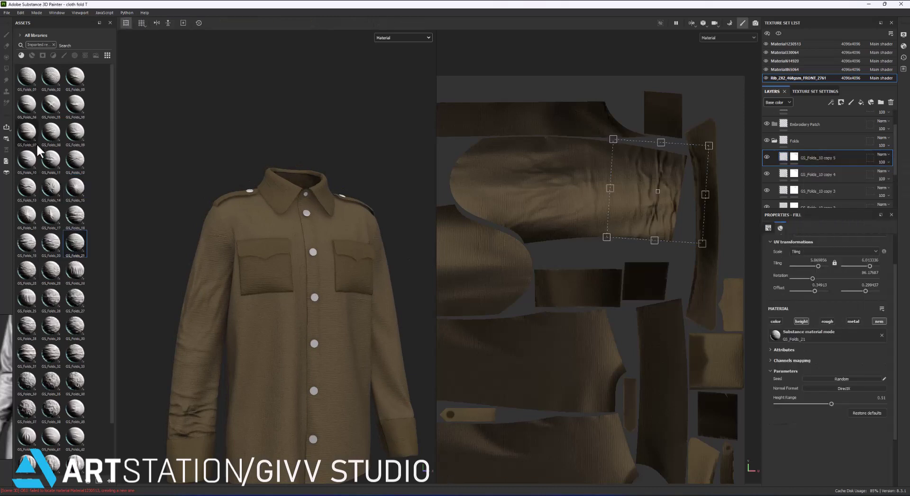
{"action": "mouse_move", "coordinate": [61, 138]}
{"action": "left_mouse_down"}
{"action": "mouse_move", "coordinate": [633, 183]}
{"action": "mouse_move", "coordinate": [603, 225]}
{"action": "mouse_move", "coordinate": [457, 264]}
{"action": "left_mouse_up"}
Place the folds beside the chest pocket, rotated about 47° and tiled smaller, at Height Range 0.61.
{"action": "scroll", "coordinate": [457, 264], "scroll_direction": "up", "scroll_amount": 3}
{"action": "mouse_move", "coordinate": [565, 264]}
{"action": "left_mouse_down"}
{"action": "mouse_move", "coordinate": [502, 308]}
{"action": "mouse_move", "coordinate": [484, 306]}
{"action": "left_mouse_up"}
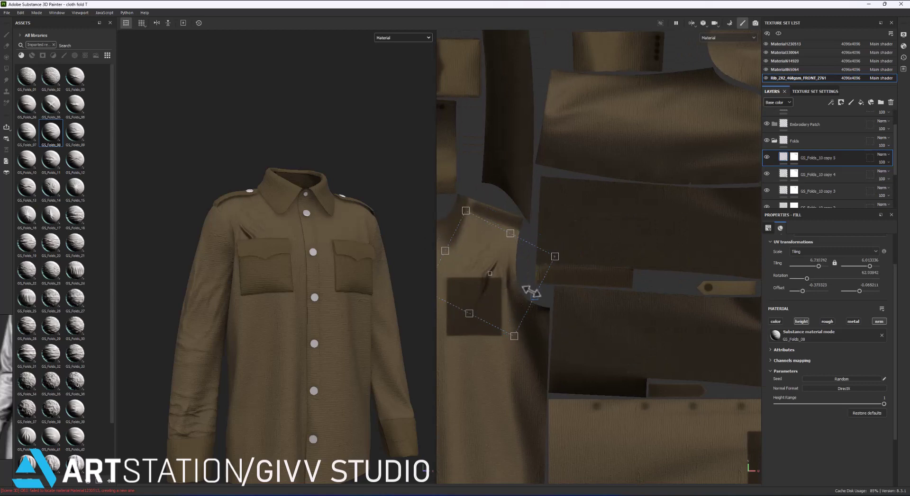
{"action": "mouse_move", "coordinate": [577, 245]}
{"action": "left_mouse_down"}
{"action": "mouse_move", "coordinate": [561, 294]}
{"action": "mouse_move", "coordinate": [522, 271]}
{"action": "left_mouse_up"}
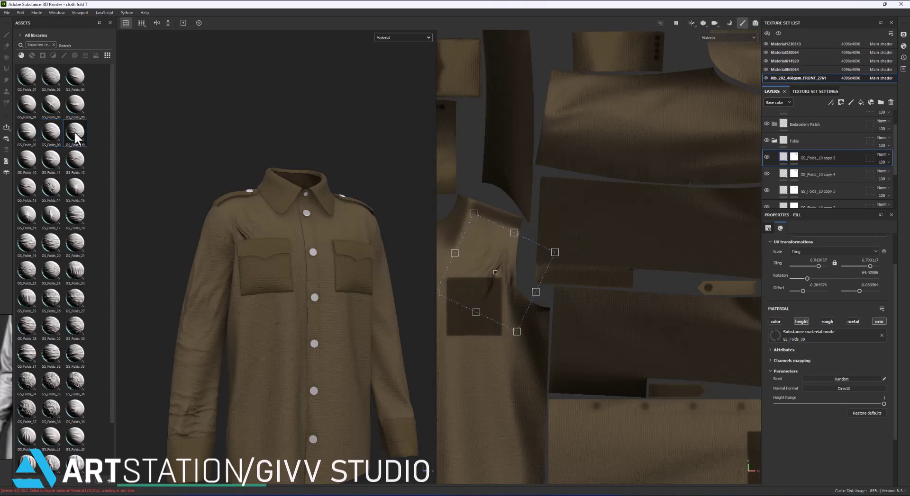
{"action": "left_click_drag", "start_coordinate": [519, 325], "coordinate": [507, 315]}
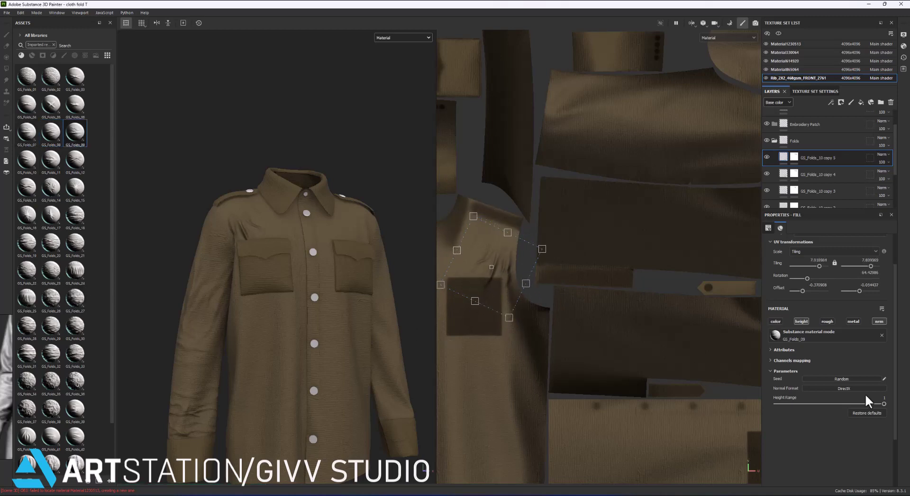
{"action": "left_click_drag", "start_coordinate": [822, 405], "coordinate": [847, 400]}
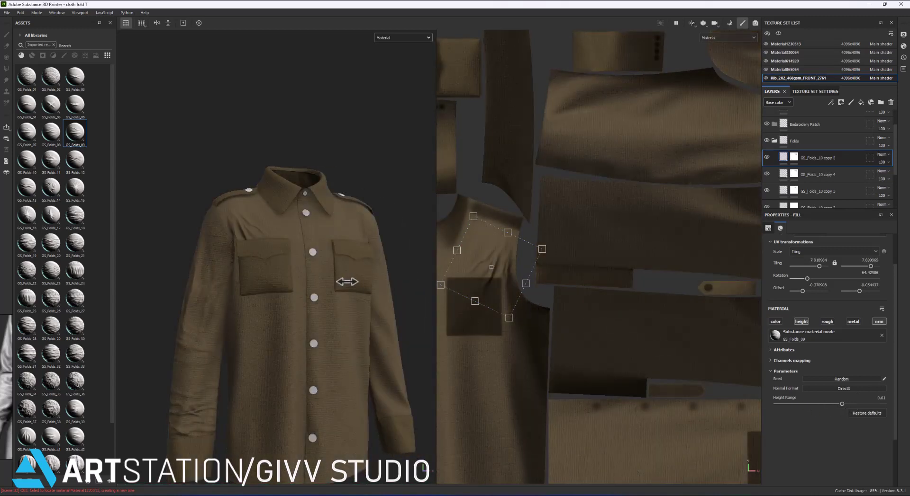
{"action": "left_click_drag", "start_coordinate": [300, 280], "coordinate": [345, 298], "text": "alt"}
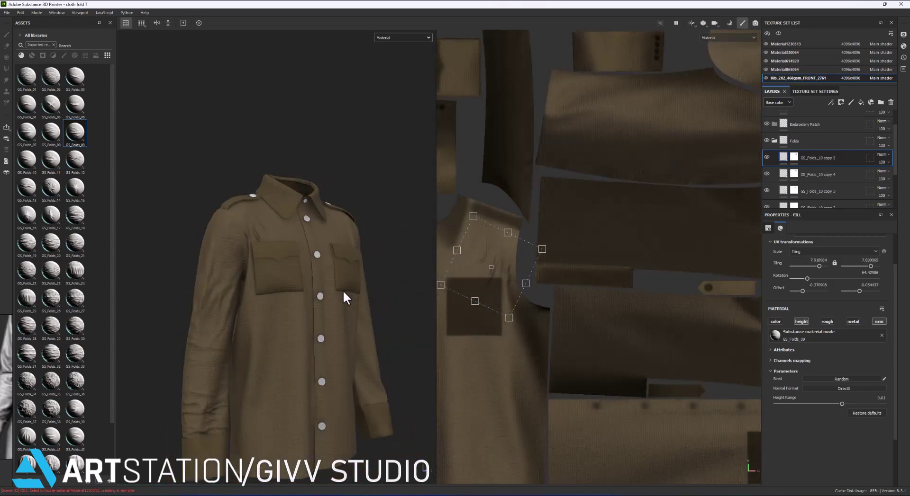
Duplicate GS_Folds_10 copy 5 into a new copy 6 layer.
{"action": "right_click", "coordinate": [811, 157]}
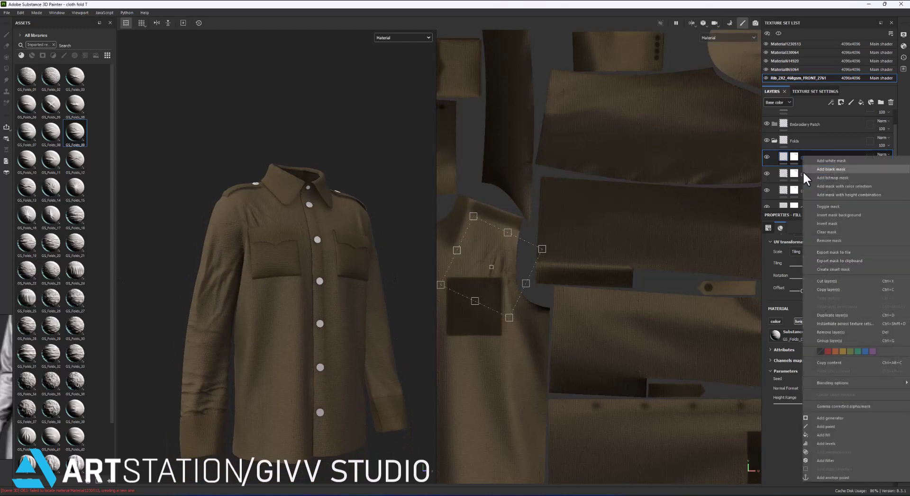
{"action": "key", "text": "Escape"}
{"action": "right_click", "coordinate": [817, 266]}
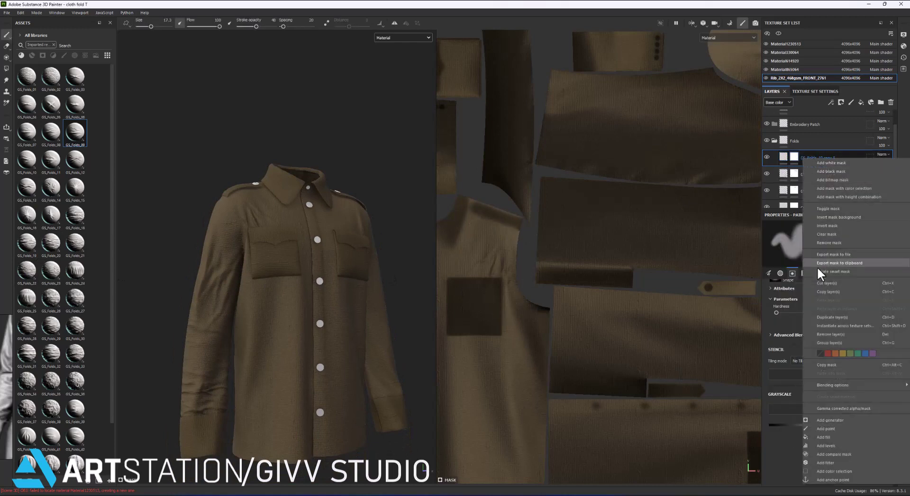
{"action": "left_click", "coordinate": [839, 316]}
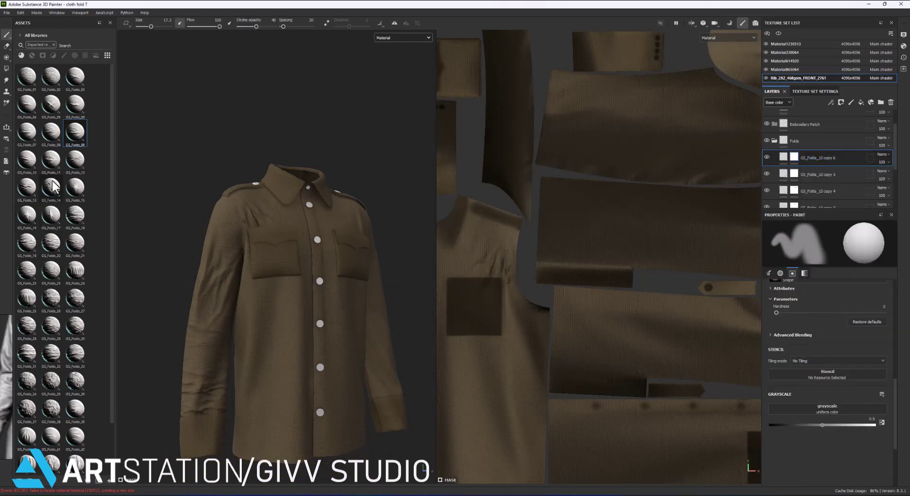
Try GS_Folds_40, then apply GS_Folds_41 and rotate and shift its placement slightly.
{"action": "scroll", "coordinate": [52, 297], "scroll_direction": "down", "scroll_amount": 2}
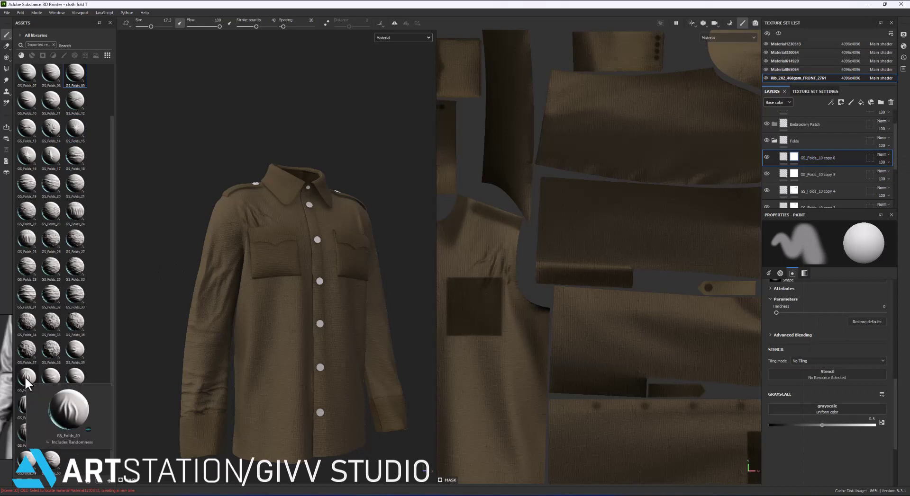
{"action": "left_click_drag", "start_coordinate": [27, 383], "coordinate": [801, 161]}
{"action": "scroll", "coordinate": [494, 297], "scroll_direction": "down", "scroll_amount": 2}
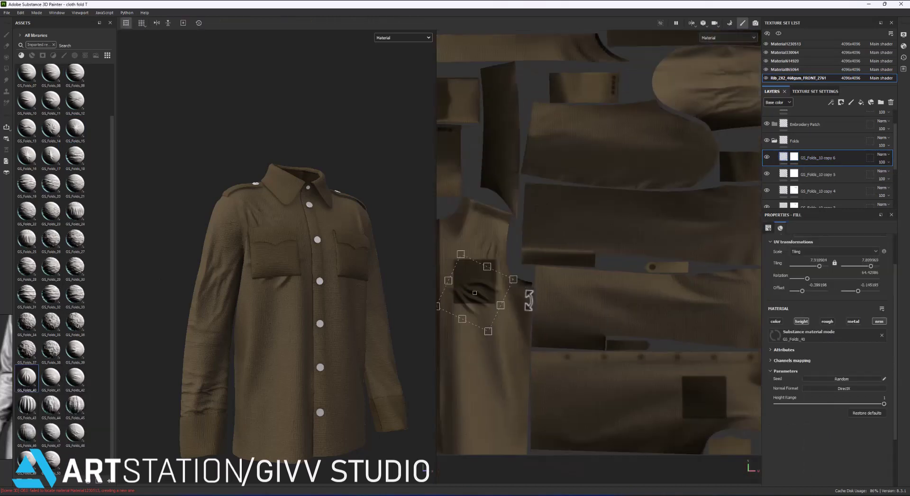
{"action": "mouse_move", "coordinate": [479, 288]}
{"action": "left_mouse_down"}
{"action": "mouse_move", "coordinate": [488, 348]}
{"action": "mouse_move", "coordinate": [524, 332]}
{"action": "left_mouse_up"}
{"action": "scroll", "coordinate": [490, 349], "scroll_direction": "down", "scroll_amount": 1}
{"action": "scroll", "coordinate": [493, 349], "scroll_direction": "down", "scroll_amount": 1}
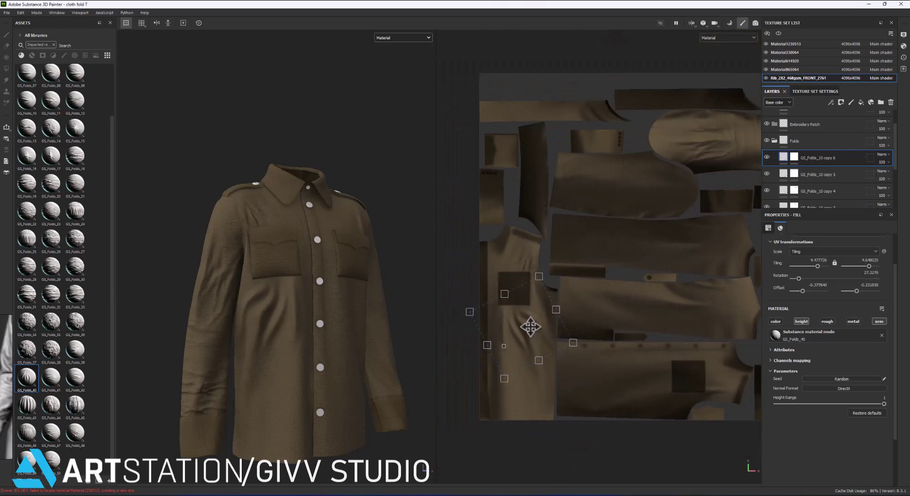
{"action": "left_click_drag", "start_coordinate": [51, 378], "coordinate": [775, 335]}
{"action": "mouse_move", "coordinate": [496, 391]}
{"action": "left_mouse_down"}
{"action": "mouse_move", "coordinate": [535, 349]}
{"action": "mouse_move", "coordinate": [538, 375]}
{"action": "mouse_move", "coordinate": [540, 338]}
{"action": "mouse_move", "coordinate": [608, 377]}
{"action": "mouse_move", "coordinate": [548, 348]}
{"action": "left_mouse_up"}
Raise the fold Height Range to 0.61 and bring up the layer's mask options.
{"action": "key", "text": "1"}
{"action": "scroll", "coordinate": [327, 305], "scroll_direction": "up", "scroll_amount": 3}
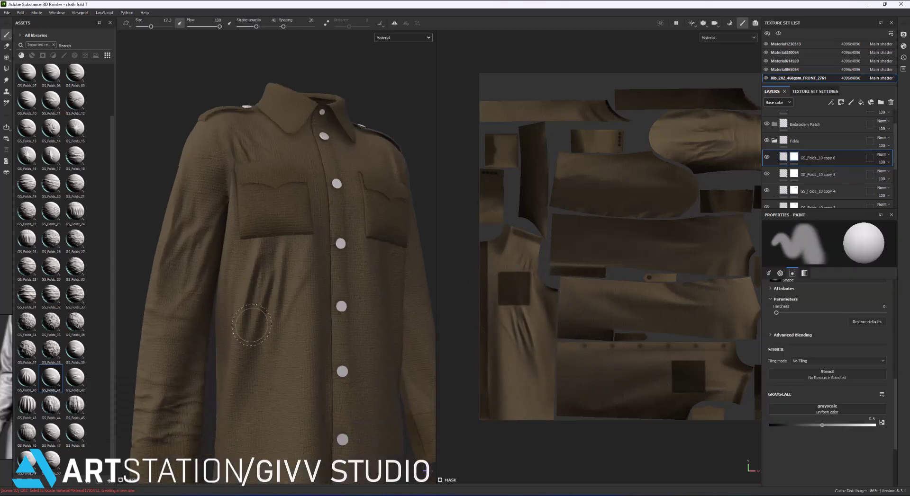
{"action": "scroll", "coordinate": [251, 325], "scroll_direction": "down", "scroll_amount": 2}
{"action": "left_click", "coordinate": [783, 158]}
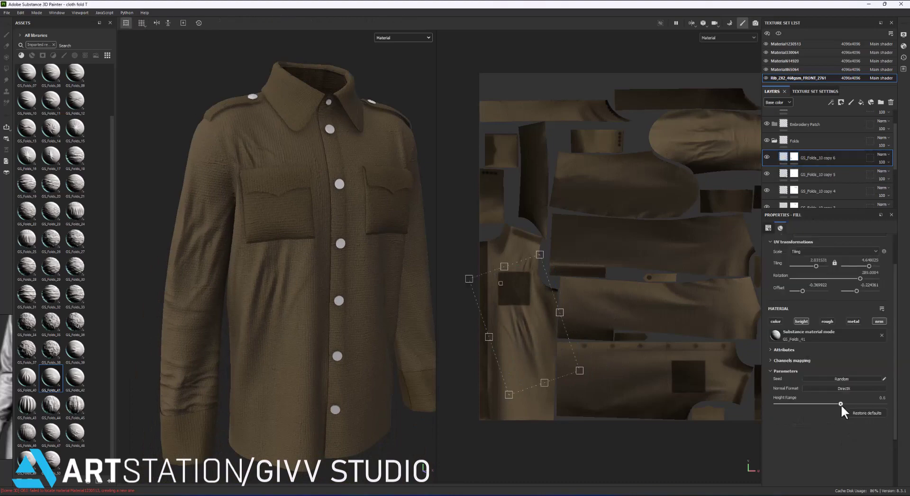
{"action": "left_click_drag", "start_coordinate": [840, 405], "coordinate": [841, 405]}
{"action": "scroll", "coordinate": [327, 303], "scroll_direction": "down", "scroll_amount": 2}
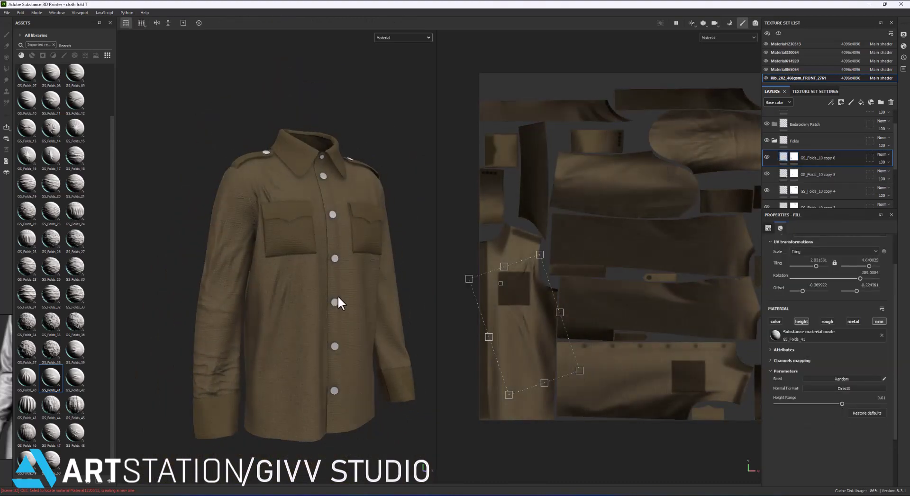
{"action": "right_click", "coordinate": [801, 157]}
{"action": "left_click", "coordinate": [820, 192]}
{"action": "right_click", "coordinate": [795, 158]}
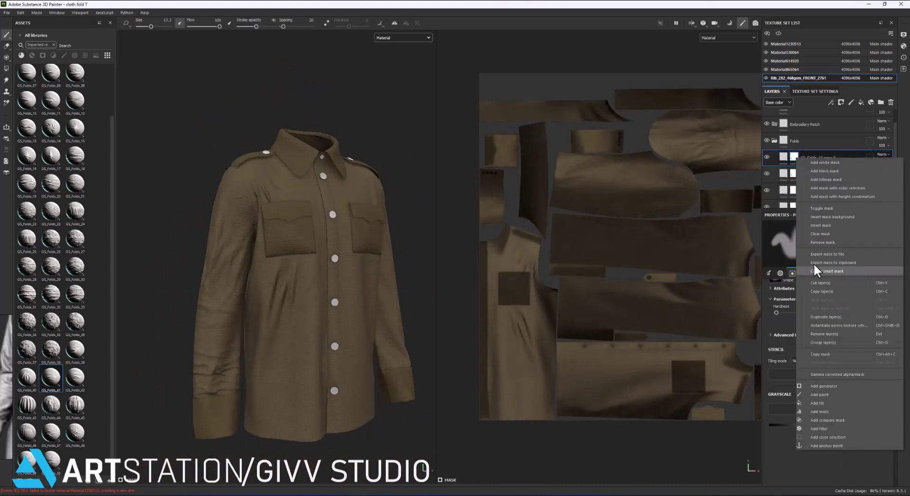
Duplicate the fold layer and stretch its folds wide across the lower shirt front.
{"action": "left_click", "coordinate": [783, 157]}
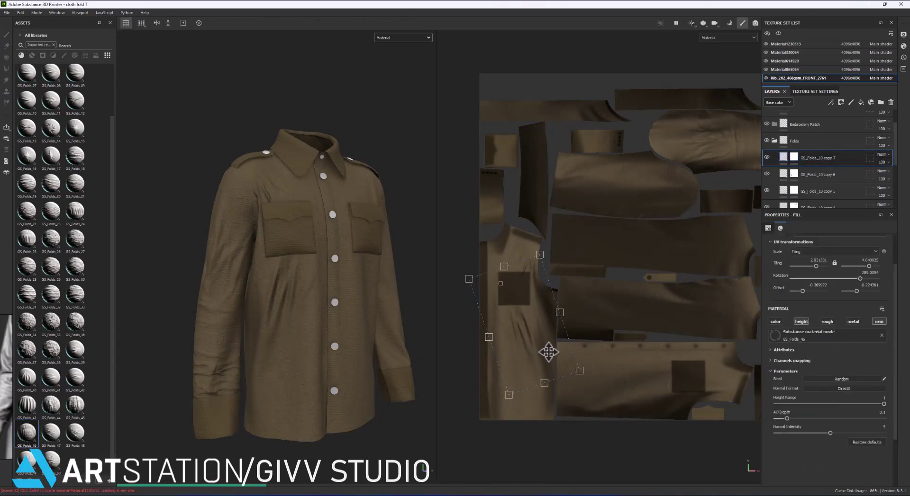
{"action": "left_click_drag", "start_coordinate": [535, 368], "coordinate": [479, 423]}
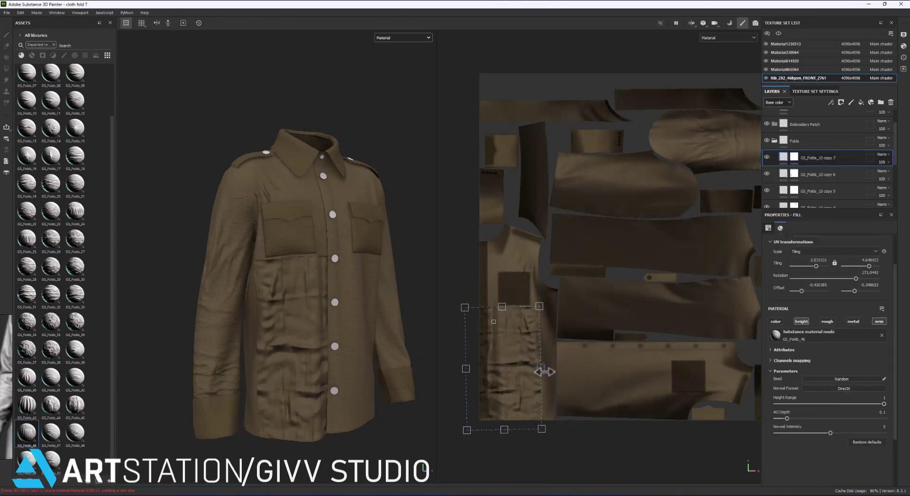
{"action": "left_click_drag", "start_coordinate": [488, 372], "coordinate": [492, 380]}
{"action": "mouse_move", "coordinate": [575, 435]}
{"action": "left_mouse_down"}
{"action": "mouse_move", "coordinate": [584, 443]}
{"action": "mouse_move", "coordinate": [589, 431]}
{"action": "left_mouse_up"}
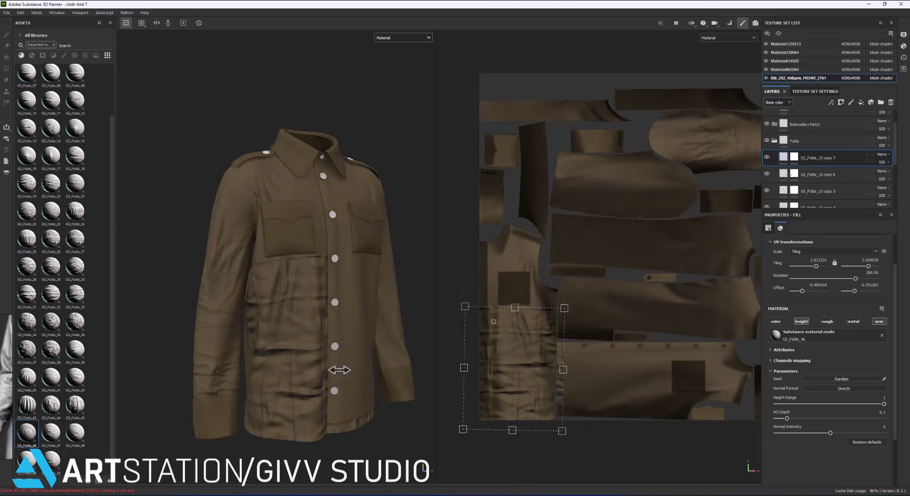
Adjust the brush and paint the layer mask across the lower front panel.
{"action": "key", "text": "1"}
{"action": "scroll", "coordinate": [450, 284], "scroll_direction": "up", "scroll_amount": 2}
{"action": "scroll", "coordinate": [451, 284], "scroll_direction": "up", "scroll_amount": 2}
{"action": "scroll", "coordinate": [496, 274], "scroll_direction": "up", "scroll_amount": 2}
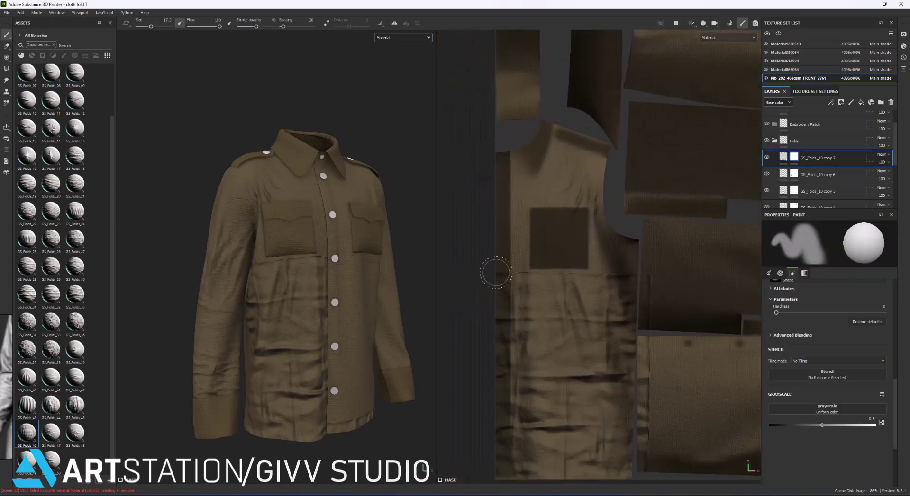
{"action": "left_click_drag", "start_coordinate": [825, 425], "coordinate": [853, 426]}
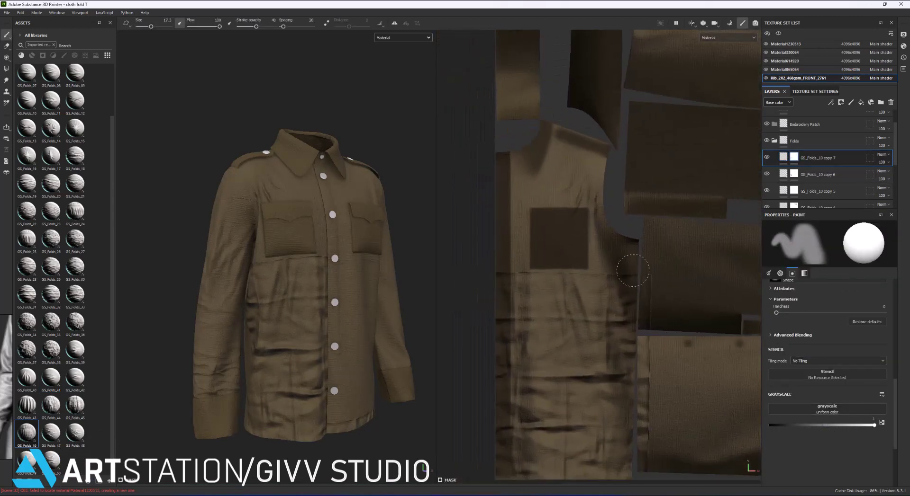
{"action": "scroll", "coordinate": [852, 427], "scroll_direction": "up", "scroll_amount": 5}
{"action": "left_click_drag", "start_coordinate": [829, 378], "coordinate": [851, 379]}
{"action": "middle_click_drag", "start_coordinate": [593, 279], "coordinate": [642, 262]}
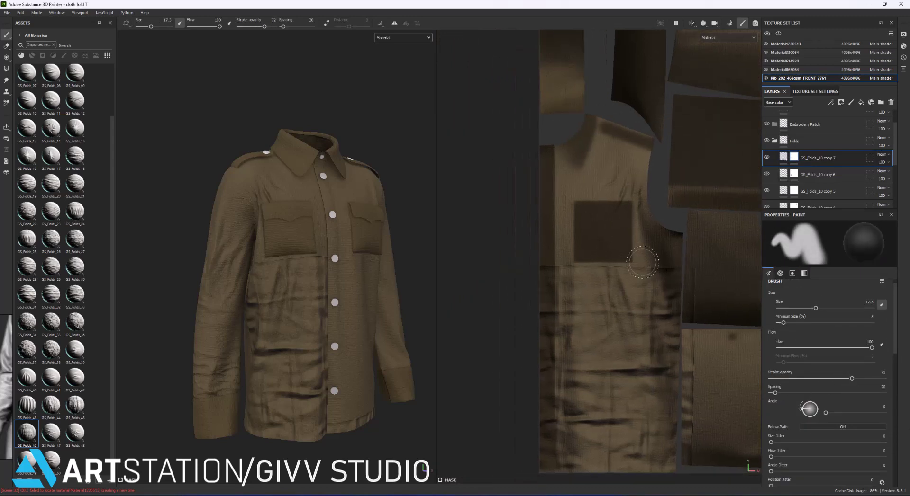
{"action": "middle_click_drag", "start_coordinate": [704, 349], "coordinate": [677, 306]}
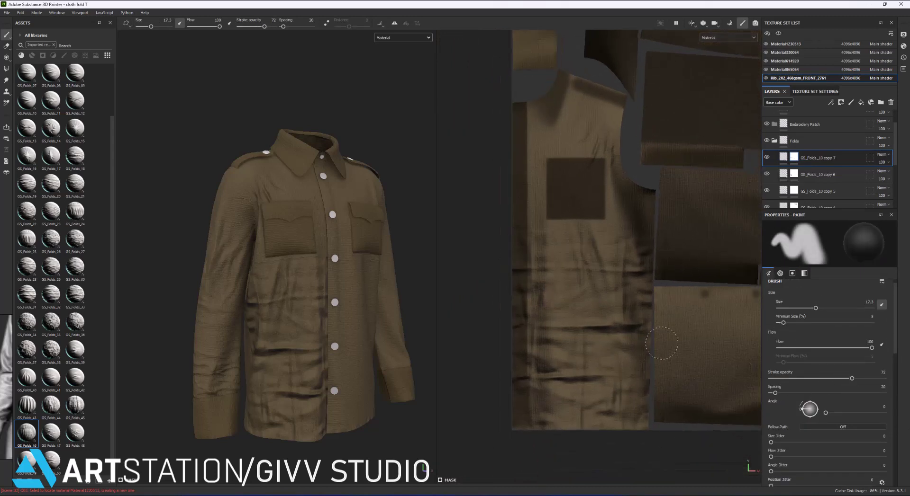
{"action": "middle_click_drag", "start_coordinate": [662, 343], "coordinate": [709, 273]}
{"action": "middle_click_drag", "start_coordinate": [675, 209], "coordinate": [614, 213]}
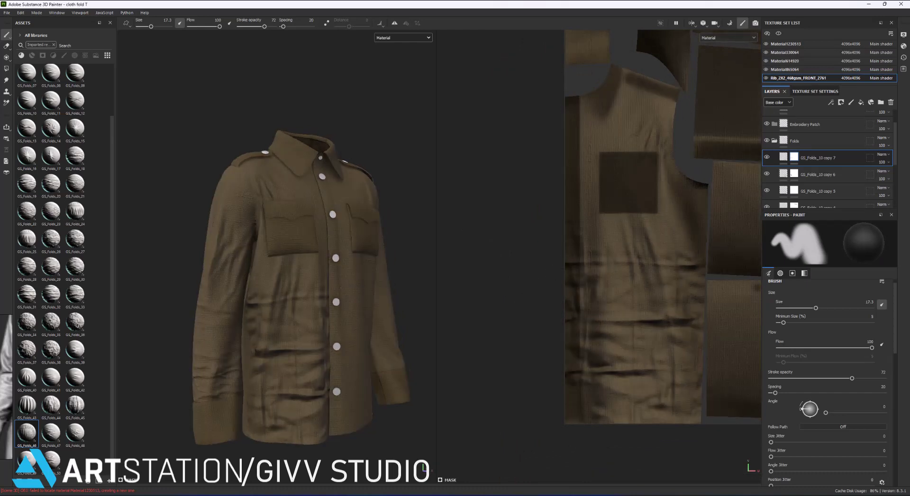
Set the fold Height Range to 0.36 and Normal Intensity to 3.17.
{"action": "left_click", "coordinate": [783, 157]}
{"action": "left_click_drag", "start_coordinate": [854, 361], "coordinate": [830, 359]}
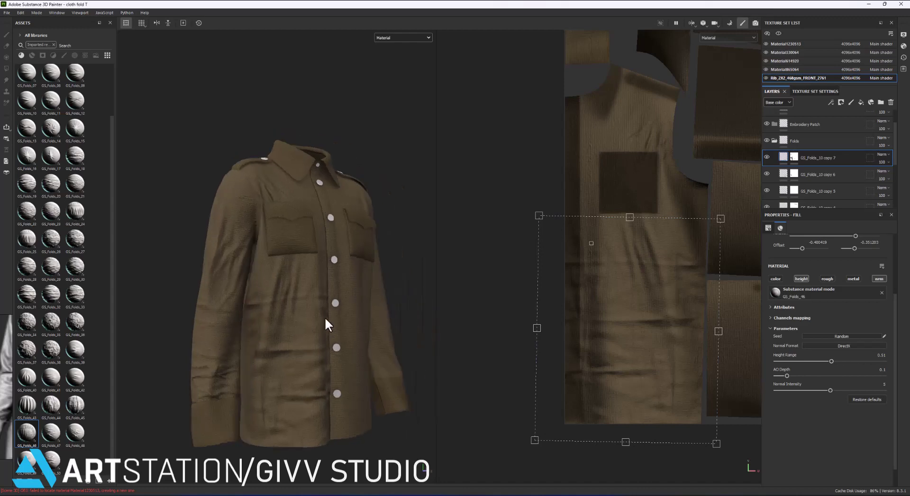
{"action": "mouse_move", "coordinate": [325, 317]}
{"action": "left_mouse_down", "text": "alt"}
{"action": "mouse_move", "coordinate": [339, 320]}
{"action": "mouse_move", "coordinate": [334, 337]}
{"action": "left_mouse_up", "text": "alt"}
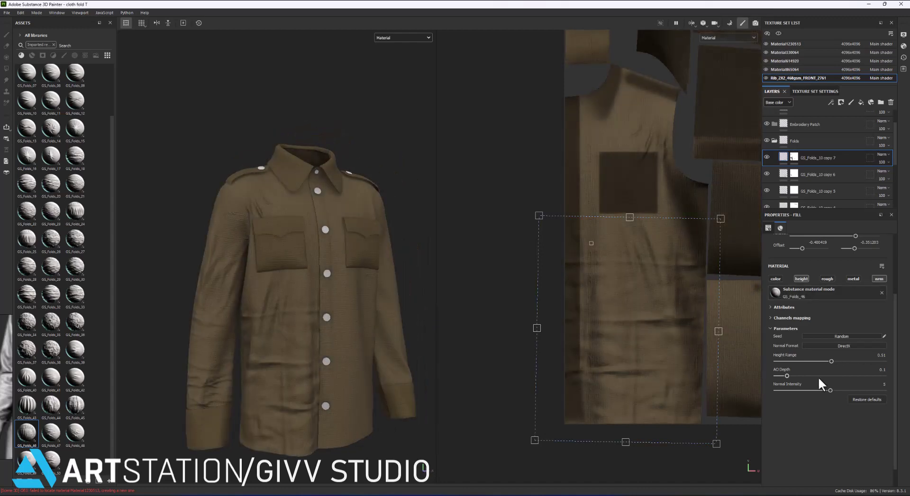
{"action": "left_click", "coordinate": [810, 390]}
{"action": "left_click_drag", "start_coordinate": [805, 361], "coordinate": [814, 361]}
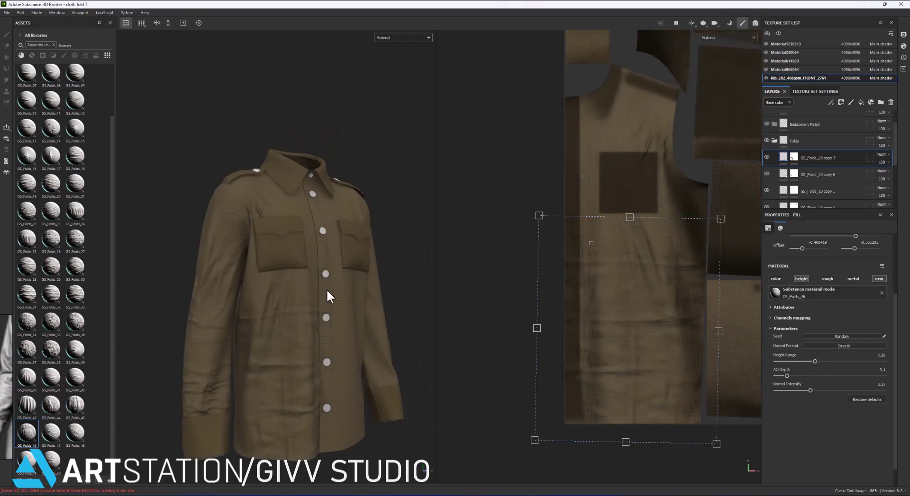
{"action": "mouse_move", "coordinate": [326, 289]}
{"action": "left_mouse_down", "text": "alt"}
{"action": "mouse_move", "coordinate": [302, 302]}
{"action": "mouse_move", "coordinate": [339, 291]}
{"action": "left_mouse_up", "text": "alt"}
Duplicate the fold layer as copy 8 and clear its mask.
{"action": "right_click", "coordinate": [801, 158]}
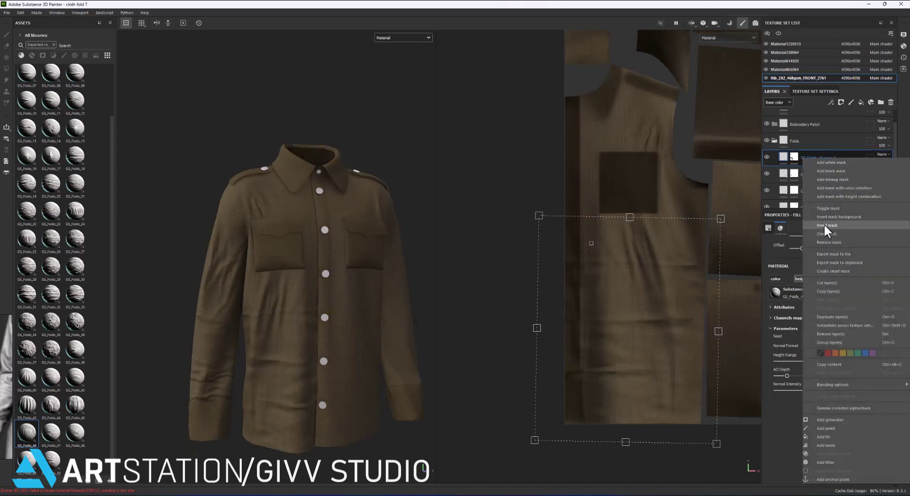
{"action": "left_click", "coordinate": [837, 317]}
{"action": "right_click", "coordinate": [794, 158]}
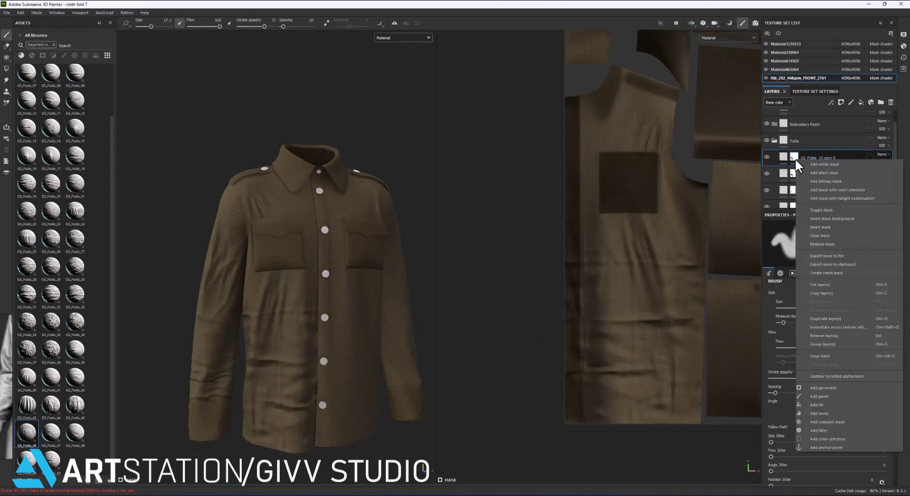
{"action": "left_click", "coordinate": [830, 236]}
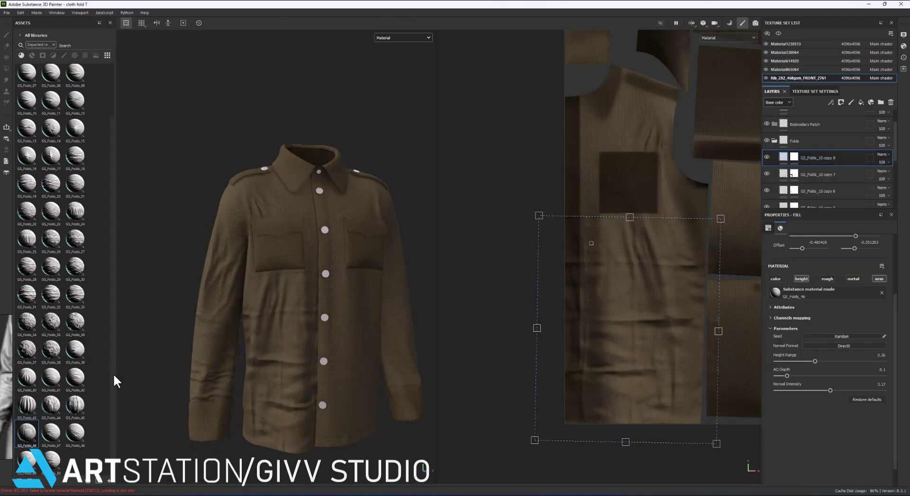
Try GS_Folds_44, narrowing, straightening and shifting the fold projection up and left.
{"action": "left_click", "coordinate": [52, 402]}
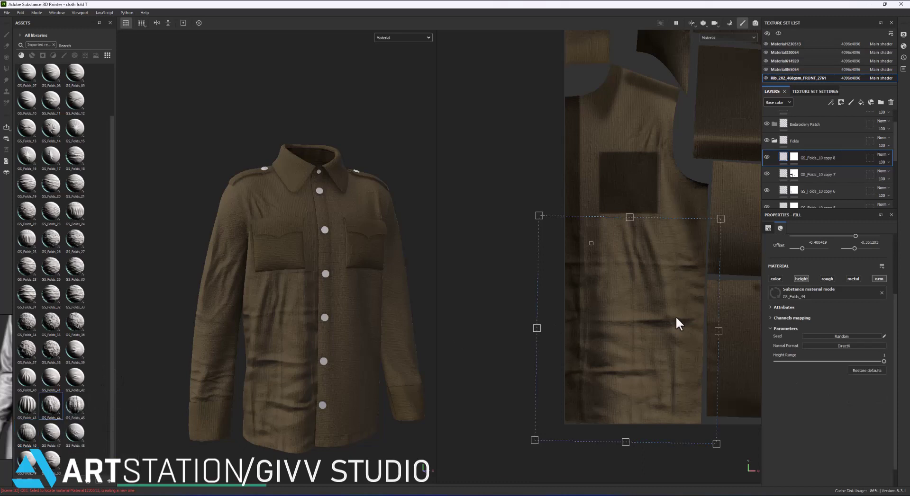
{"action": "left_click_drag", "start_coordinate": [708, 332], "coordinate": [699, 331]}
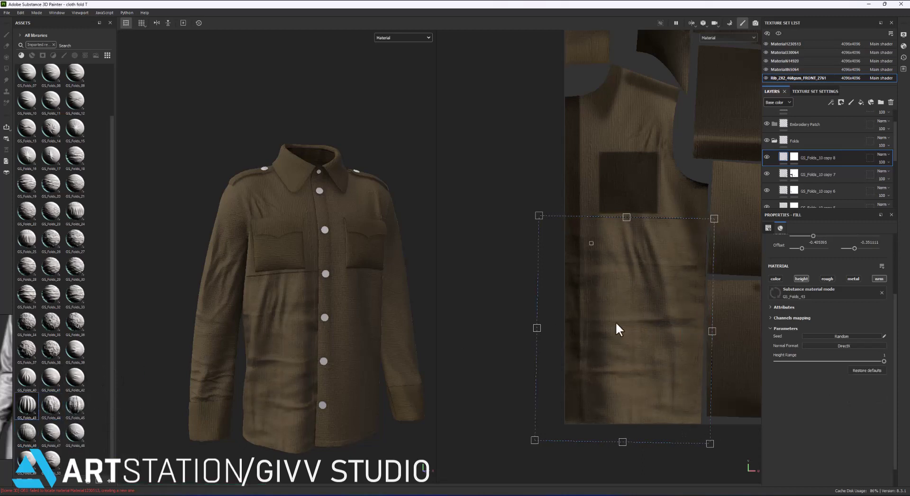
{"action": "middle_click_drag", "start_coordinate": [528, 295], "coordinate": [427, 301]}
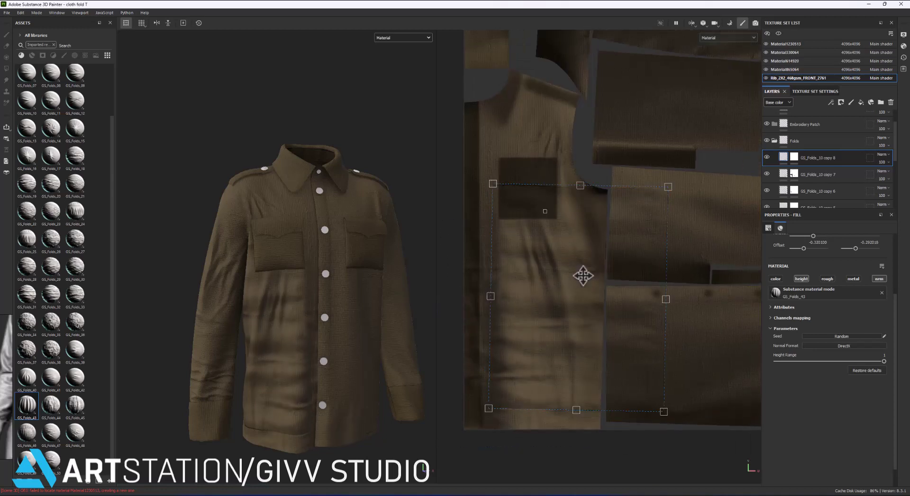
{"action": "mouse_move", "coordinate": [569, 226]}
{"action": "left_mouse_down"}
{"action": "mouse_move", "coordinate": [622, 183]}
{"action": "mouse_move", "coordinate": [550, 233]}
{"action": "left_mouse_up"}
{"action": "left_click_drag", "start_coordinate": [624, 362], "coordinate": [615, 365]}
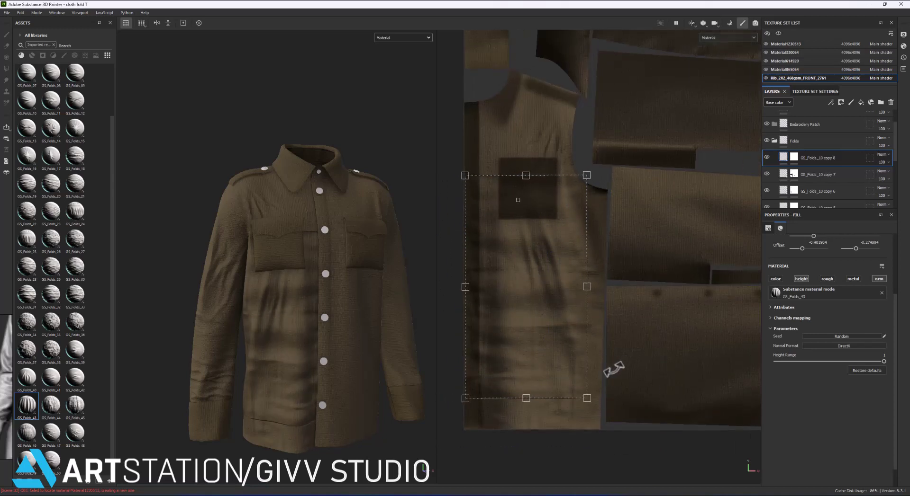
{"action": "mouse_move", "coordinate": [581, 286]}
{"action": "left_mouse_down"}
{"action": "mouse_move", "coordinate": [479, 285]}
{"action": "mouse_move", "coordinate": [534, 284]}
{"action": "mouse_move", "coordinate": [497, 197]}
{"action": "left_mouse_up"}
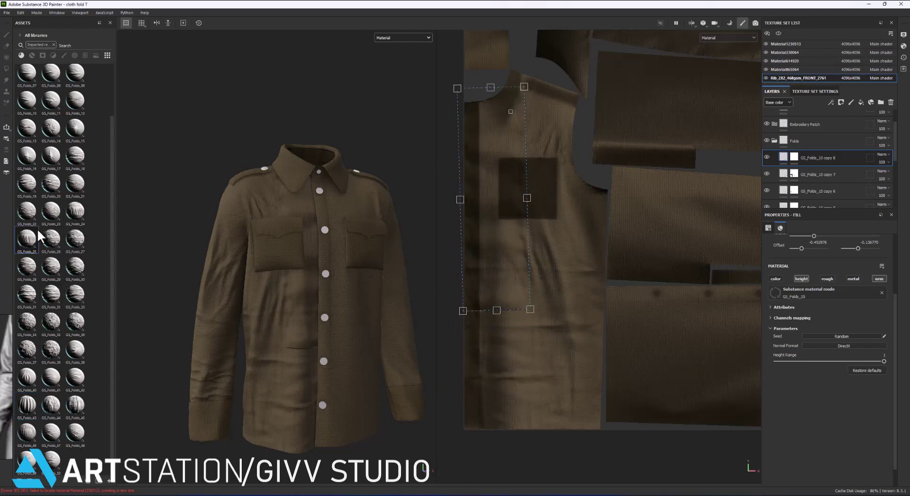
{"action": "left_click_drag", "start_coordinate": [498, 229], "coordinate": [480, 231]}
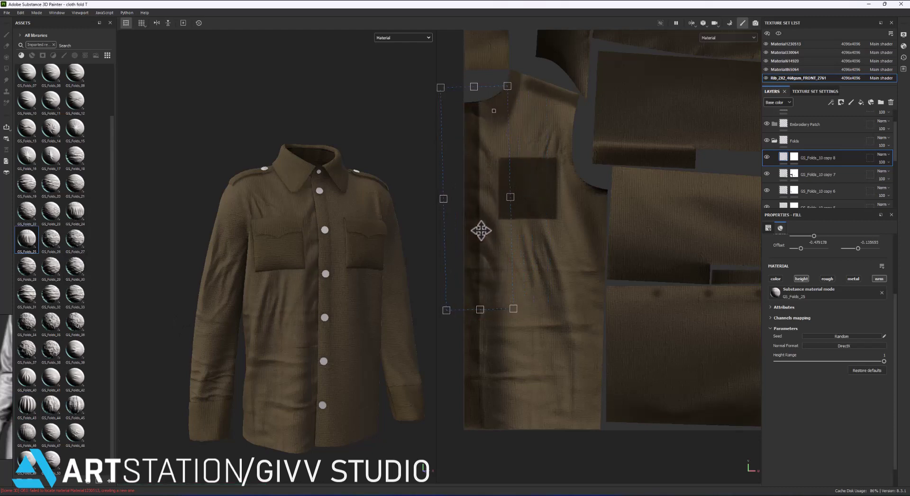
Try GS_Folds_24, then apply GS_Folds_21 and move the folds down onto the chest pocket.
{"action": "left_click_drag", "start_coordinate": [75, 220], "coordinate": [520, 323]}
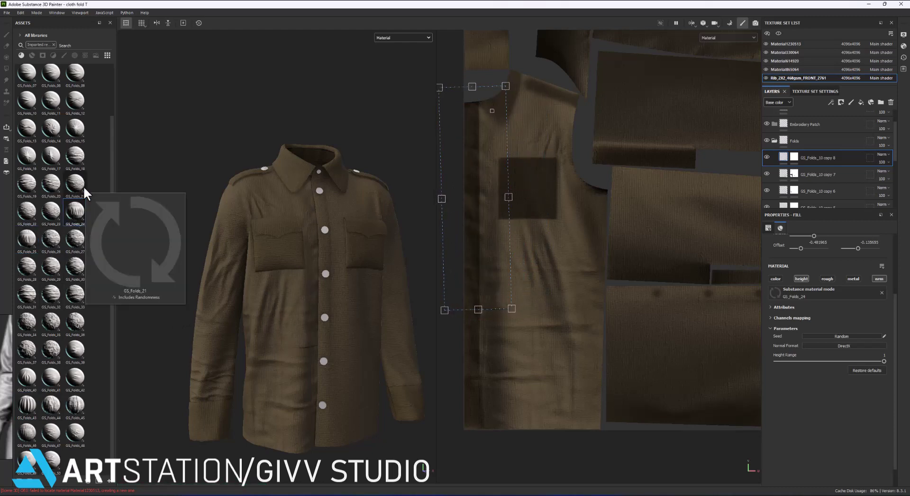
{"action": "mouse_move", "coordinate": [75, 183]}
{"action": "left_mouse_down"}
{"action": "mouse_move", "coordinate": [464, 225]}
{"action": "mouse_move", "coordinate": [450, 265]}
{"action": "left_mouse_up"}
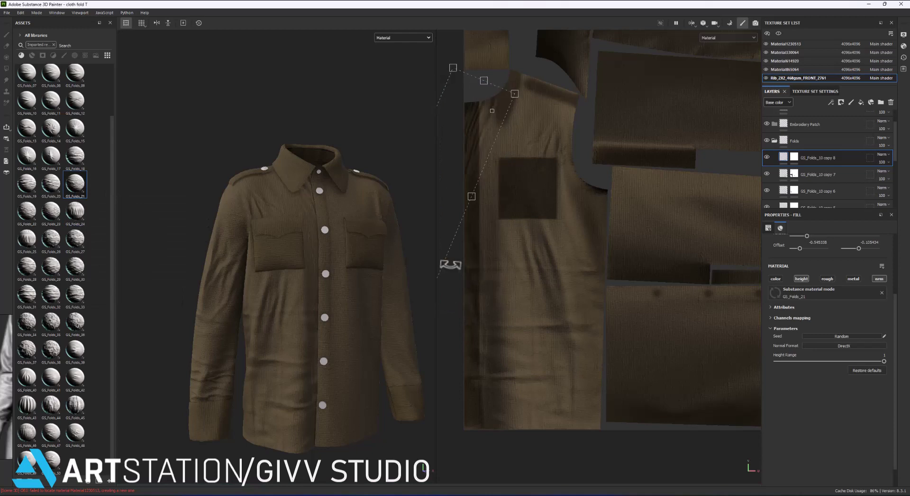
{"action": "left_click_drag", "start_coordinate": [511, 92], "coordinate": [512, 185]}
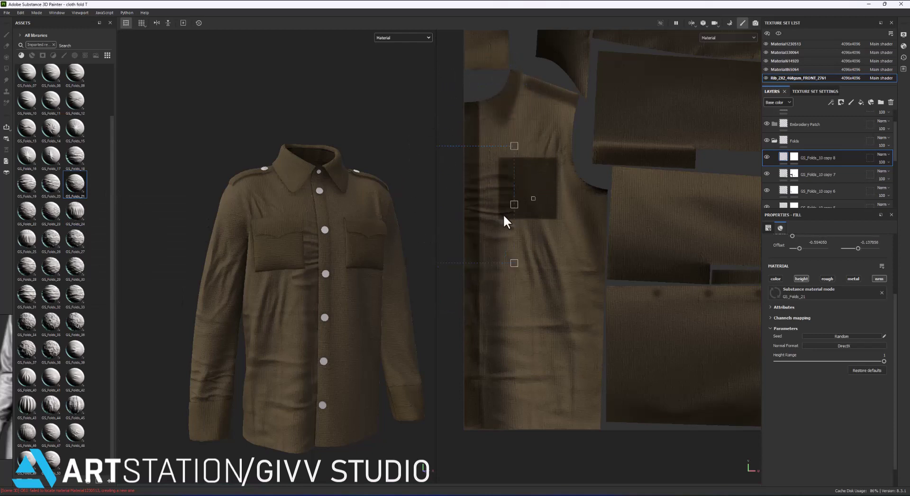
{"action": "scroll", "coordinate": [814, 271], "scroll_direction": "up", "scroll_amount": 3}
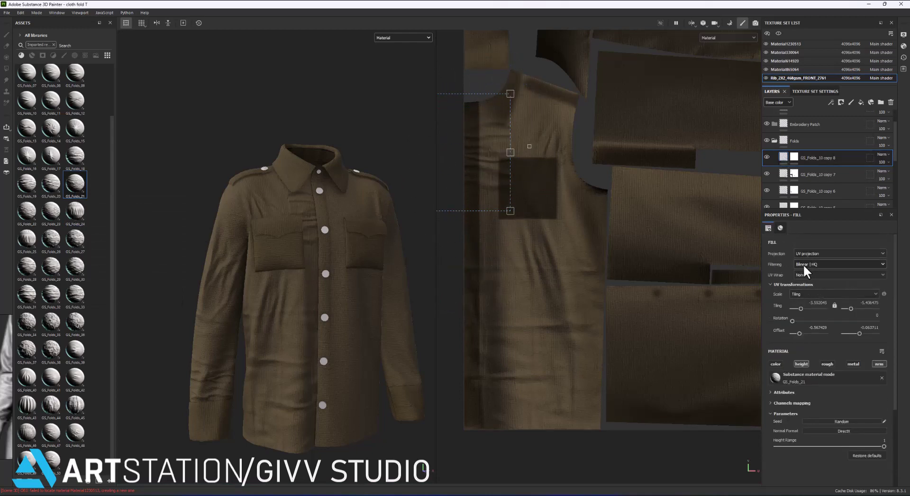
Switch the mask to polygon-fill painting, then shift the fold texture's placement slightly.
{"action": "left_click", "coordinate": [809, 292]}
{"action": "left_click", "coordinate": [794, 158]}
{"action": "left_click", "coordinate": [6, 68]}
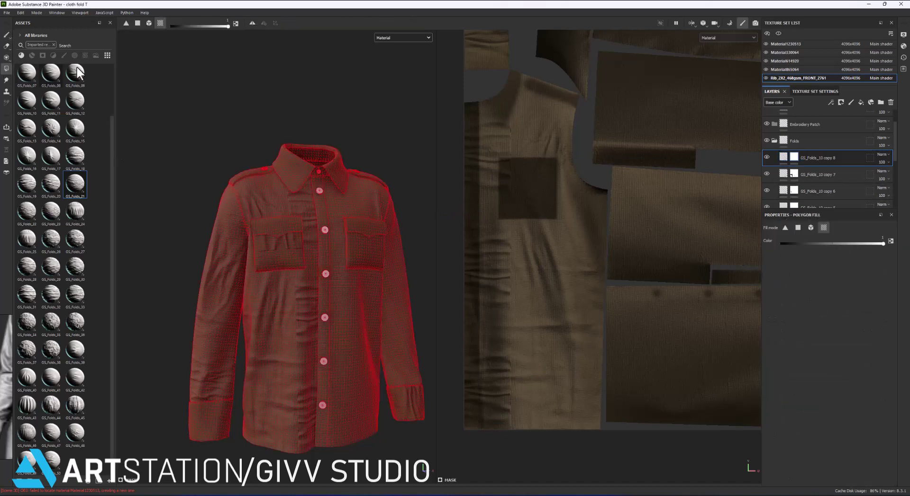
{"action": "scroll", "coordinate": [590, 237], "scroll_direction": "down", "scroll_amount": 5}
{"action": "scroll", "coordinate": [549, 265], "scroll_direction": "up", "scroll_amount": 3}
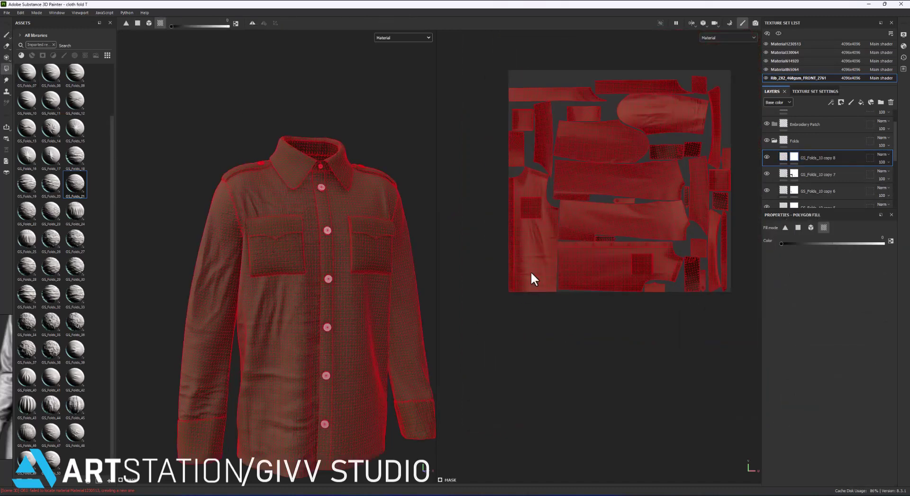
{"action": "scroll", "coordinate": [536, 251], "scroll_direction": "up", "scroll_amount": 2}
{"action": "key", "text": "1"}
{"action": "scroll", "coordinate": [325, 243], "scroll_direction": "down", "scroll_amount": 2}
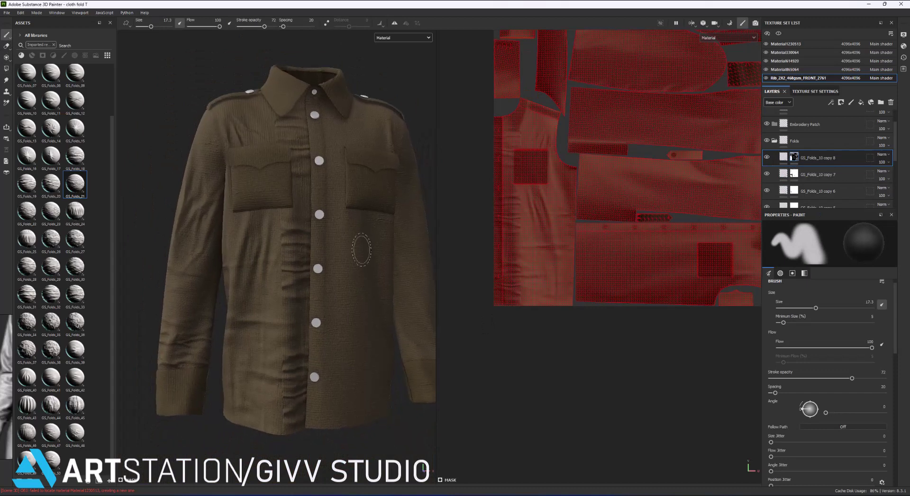
{"action": "key", "text": "Escape"}
{"action": "left_click_drag", "start_coordinate": [468, 175], "coordinate": [460, 177]}
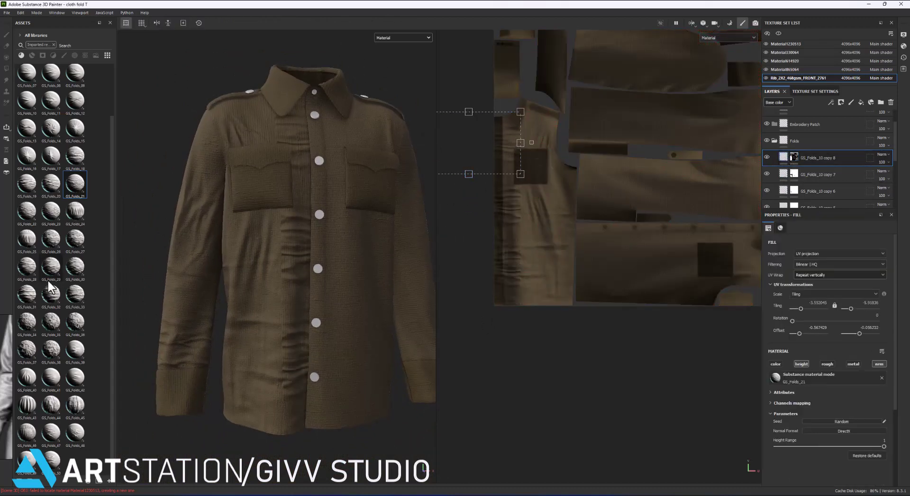
Try GS_Folds_27, settle on GS_Folds_33, move the projection up and select the mask.
{"action": "left_click", "coordinate": [76, 241]}
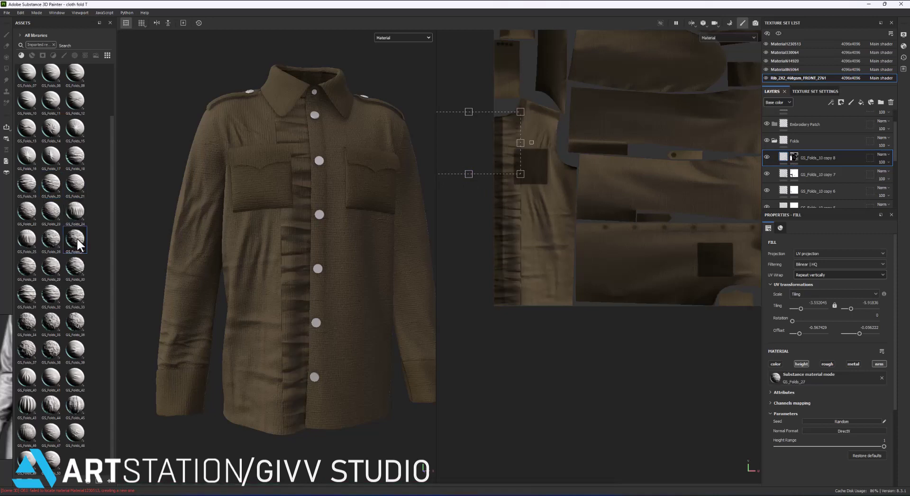
{"action": "left_click", "coordinate": [77, 293]}
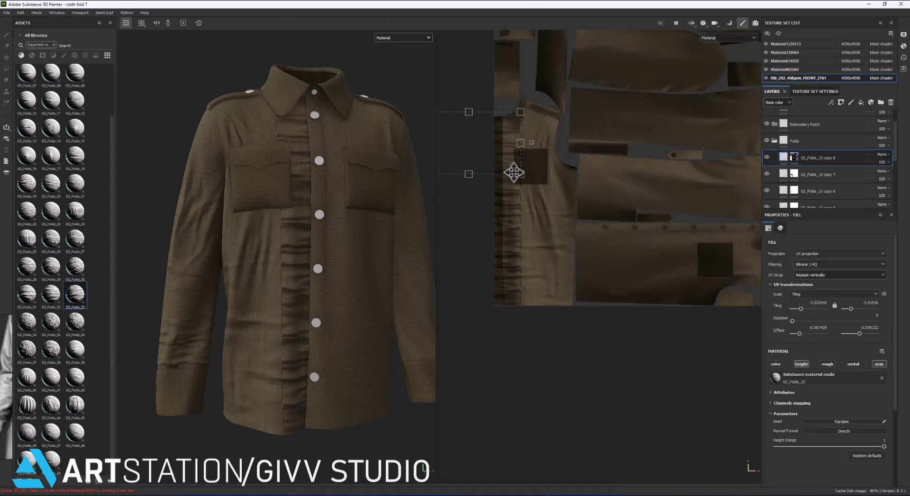
{"action": "left_click_drag", "start_coordinate": [471, 175], "coordinate": [475, 168]}
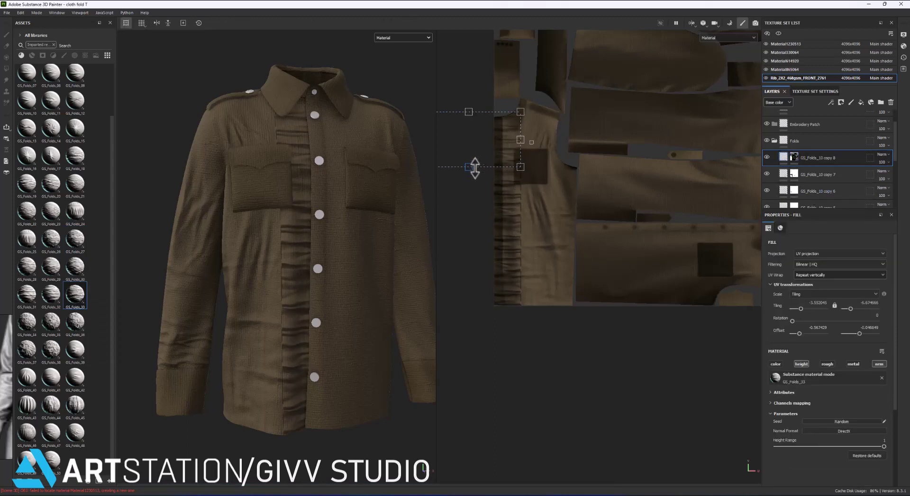
{"action": "left_click", "coordinate": [793, 158]}
{"action": "scroll", "coordinate": [242, 135], "scroll_direction": "up", "scroll_amount": 3}
{"action": "scroll", "coordinate": [253, 202], "scroll_direction": "down", "scroll_amount": 2}
Lower brush stroke opacity to 28 and soften the placket fold strip on the lower front.
{"action": "middle_click_drag", "start_coordinate": [264, 256], "coordinate": [264, 245]}
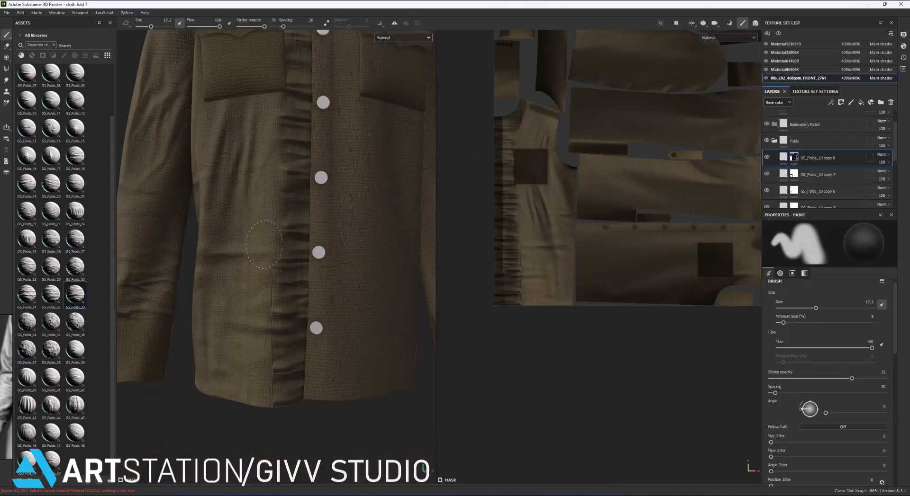
{"action": "scroll", "coordinate": [341, 292], "scroll_direction": "down", "scroll_amount": 2}
{"action": "scroll", "coordinate": [331, 256], "scroll_direction": "down", "scroll_amount": 2}
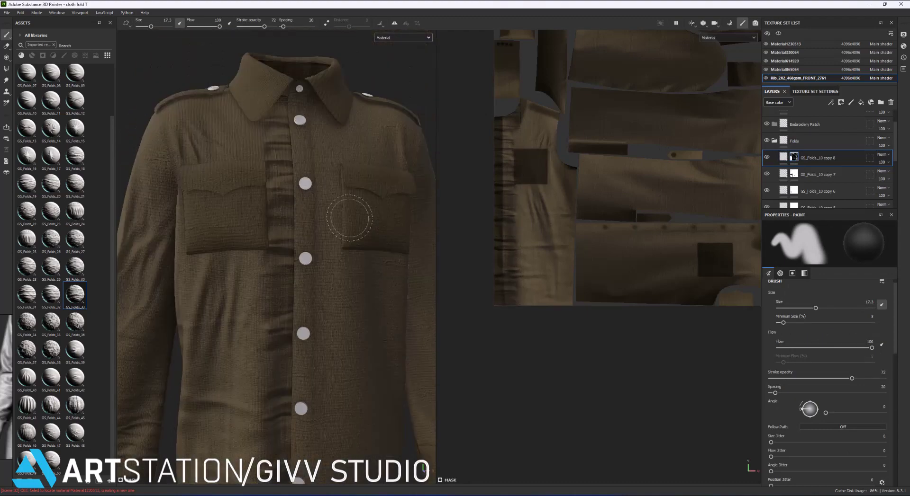
{"action": "scroll", "coordinate": [326, 213], "scroll_direction": "down", "scroll_amount": 1}
{"action": "scroll", "coordinate": [331, 285], "scroll_direction": "down", "scroll_amount": 1}
{"action": "scroll", "coordinate": [331, 285], "scroll_direction": "up", "scroll_amount": 2}
{"action": "left_click_drag", "start_coordinate": [852, 378], "coordinate": [800, 378]}
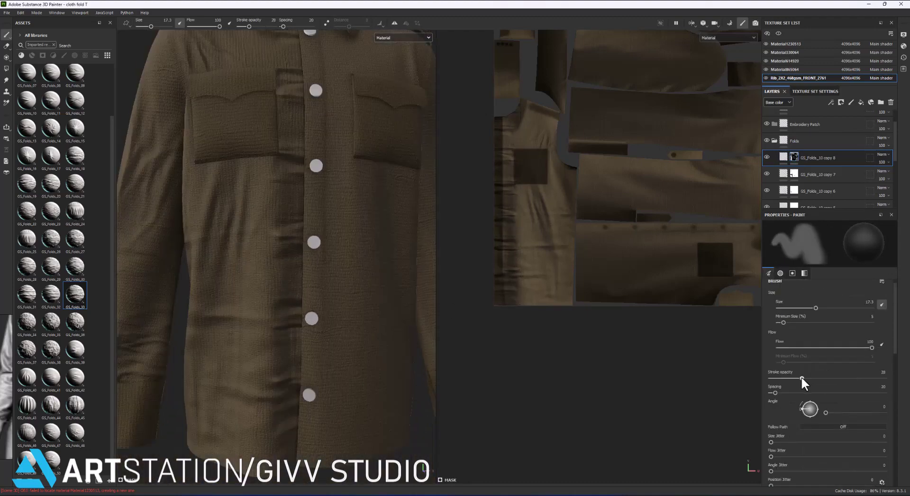
{"action": "scroll", "coordinate": [352, 311], "scroll_direction": "down", "scroll_amount": 1}
{"action": "scroll", "coordinate": [331, 318], "scroll_direction": "down", "scroll_amount": 1}
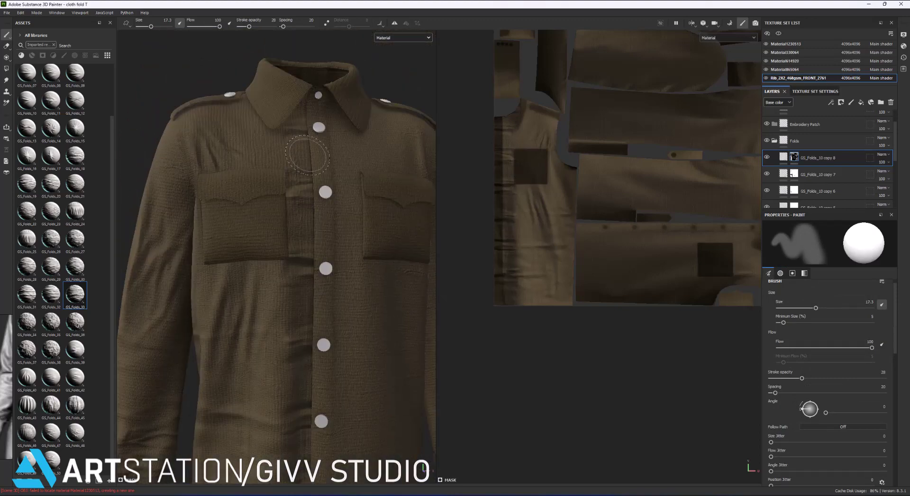
{"action": "middle_click_drag", "start_coordinate": [255, 134], "coordinate": [302, 217]}
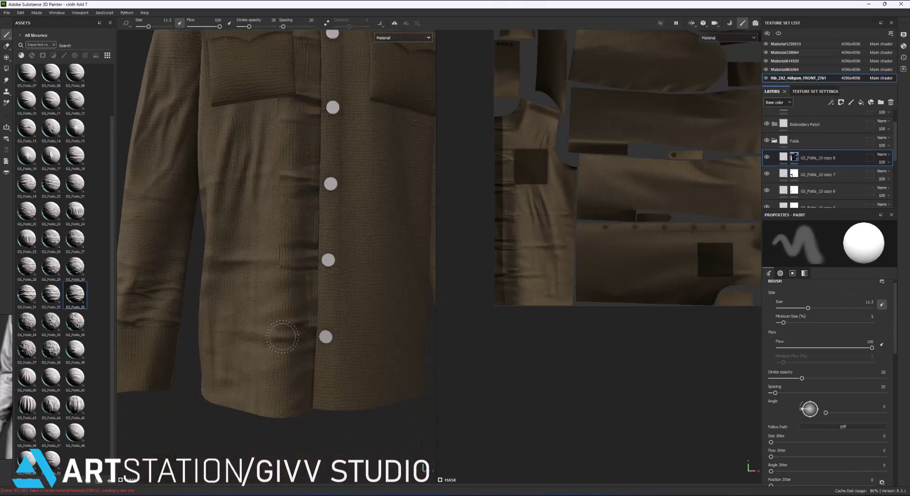
{"action": "scroll", "coordinate": [307, 184], "scroll_direction": "down", "scroll_amount": 1}
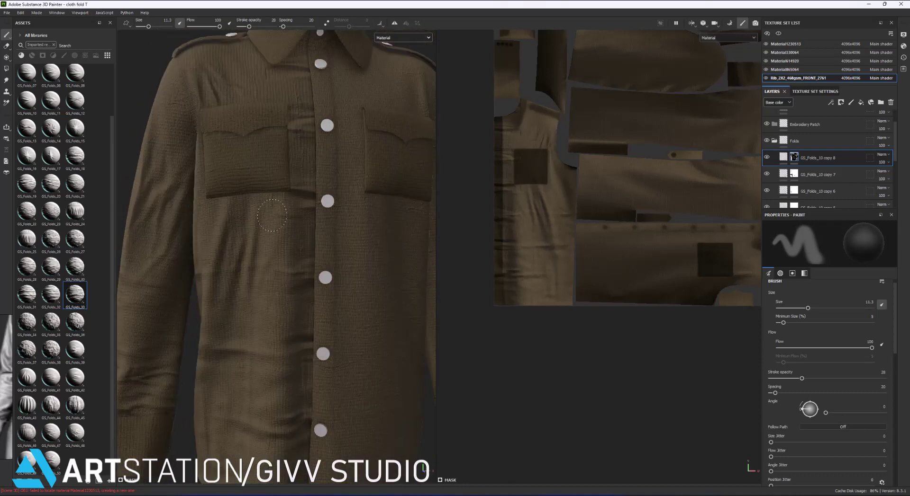
{"action": "scroll", "coordinate": [256, 113], "scroll_direction": "up", "scroll_amount": 1}
{"action": "scroll", "coordinate": [366, 274], "scroll_direction": "down", "scroll_amount": 1}
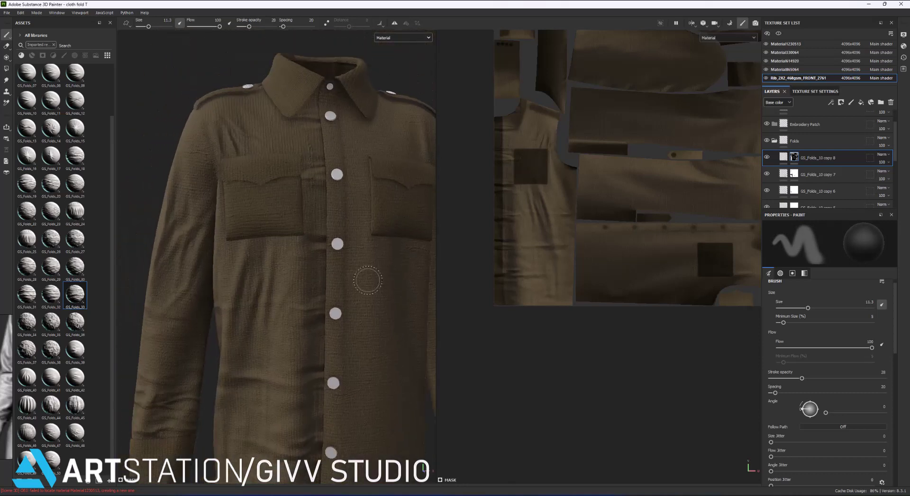
{"action": "scroll", "coordinate": [368, 283], "scroll_direction": "down", "scroll_amount": 2}
Set GS_Folds_10 copy 8's fold Height Range to 0.39.
{"action": "left_click", "coordinate": [783, 164]}
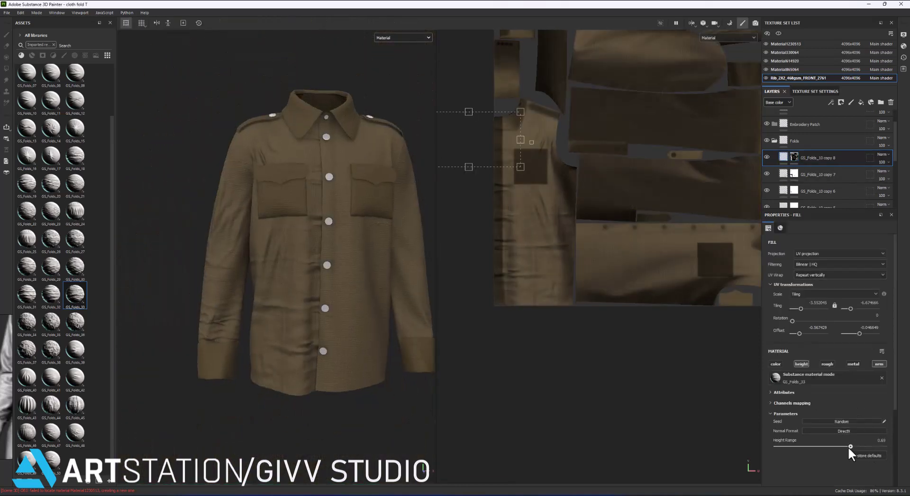
{"action": "left_click_drag", "start_coordinate": [332, 308], "coordinate": [348, 317], "text": "alt"}
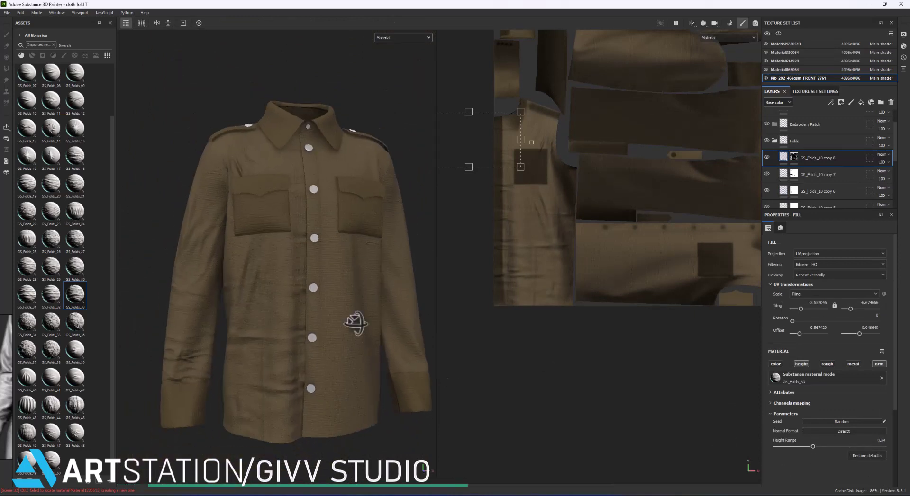
{"action": "left_click_drag", "start_coordinate": [813, 447], "coordinate": [818, 447]}
{"action": "mouse_move", "coordinate": [314, 315]}
{"action": "left_mouse_down", "text": "alt"}
{"action": "mouse_move", "coordinate": [332, 297]}
{"action": "mouse_move", "coordinate": [322, 204]}
{"action": "mouse_move", "coordinate": [310, 245]}
{"action": "left_mouse_up", "text": "alt"}
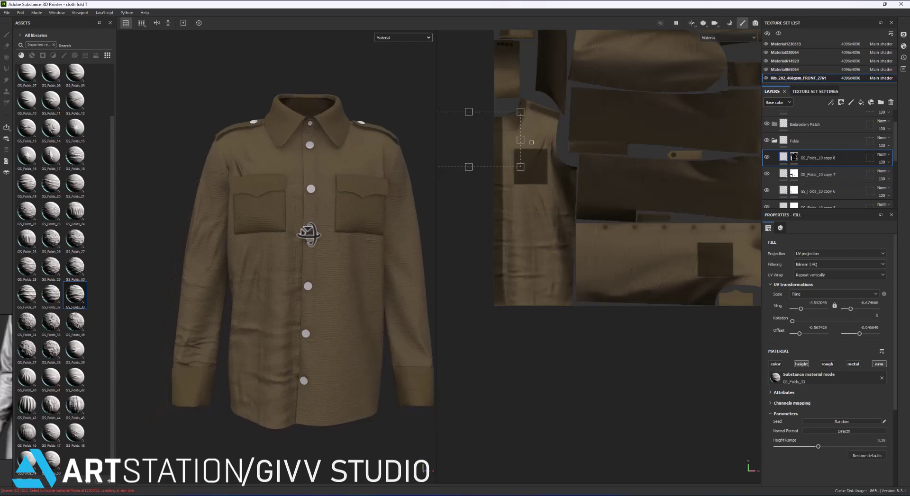
Rotate the environment lighting around the shirt to brighten it.
{"action": "right_click_drag", "start_coordinate": [310, 244], "coordinate": [284, 241], "text": "shift"}
{"action": "scroll", "coordinate": [802, 171], "scroll_direction": "up", "scroll_amount": 1}
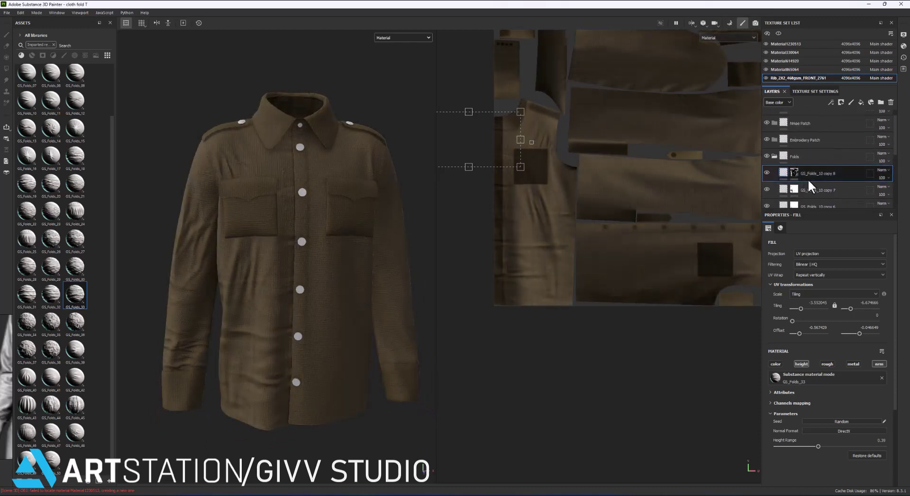
{"action": "right_click_drag", "start_coordinate": [340, 235], "coordinate": [848, 168], "text": "shift"}
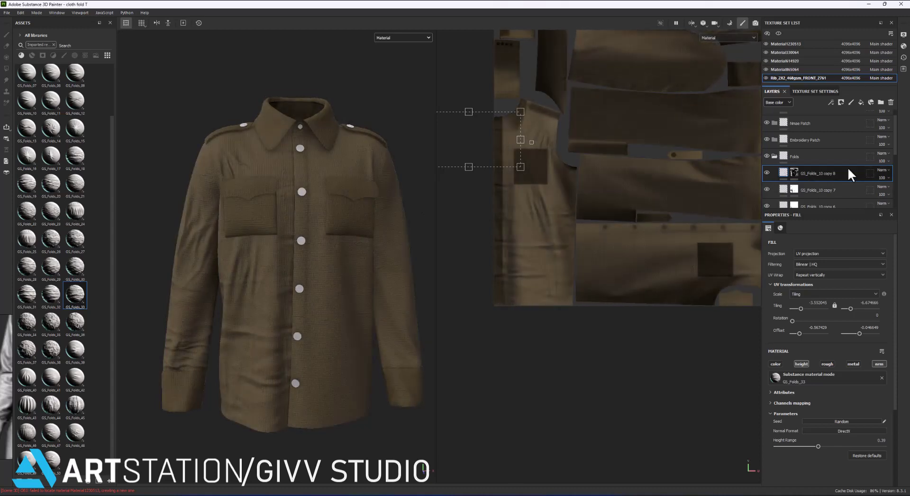
{"action": "scroll", "coordinate": [805, 174], "scroll_direction": "down", "scroll_amount": 2}
Duplicate a fold layer as copy 9, moved toward the lower front and rotated about 205°.
{"action": "right_click", "coordinate": [812, 164]}
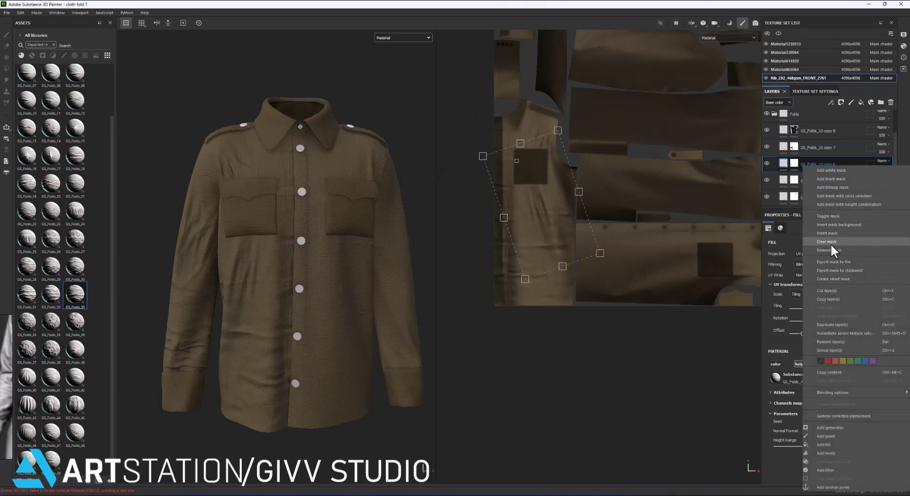
{"action": "left_click", "coordinate": [831, 325]}
{"action": "scroll", "coordinate": [620, 303], "scroll_direction": "down", "scroll_amount": 3}
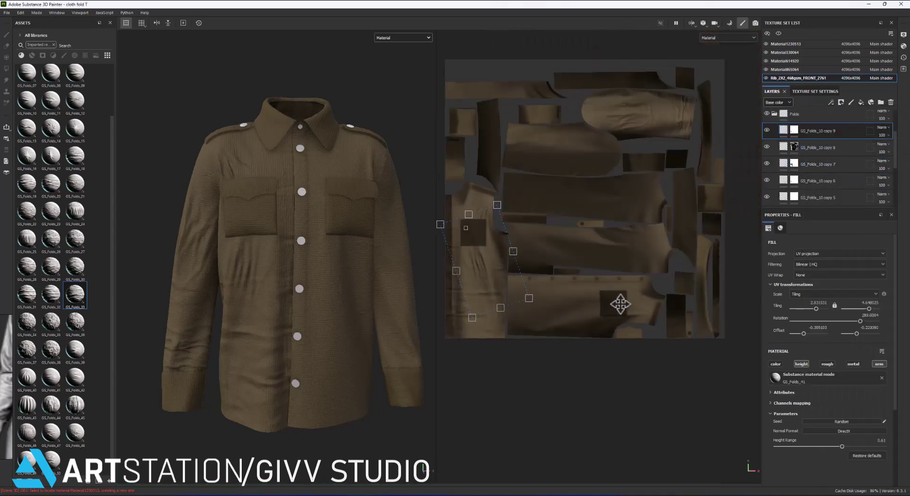
{"action": "left_click_drag", "start_coordinate": [620, 304], "coordinate": [544, 335]}
{"action": "left_click_drag", "start_coordinate": [609, 321], "coordinate": [664, 334]}
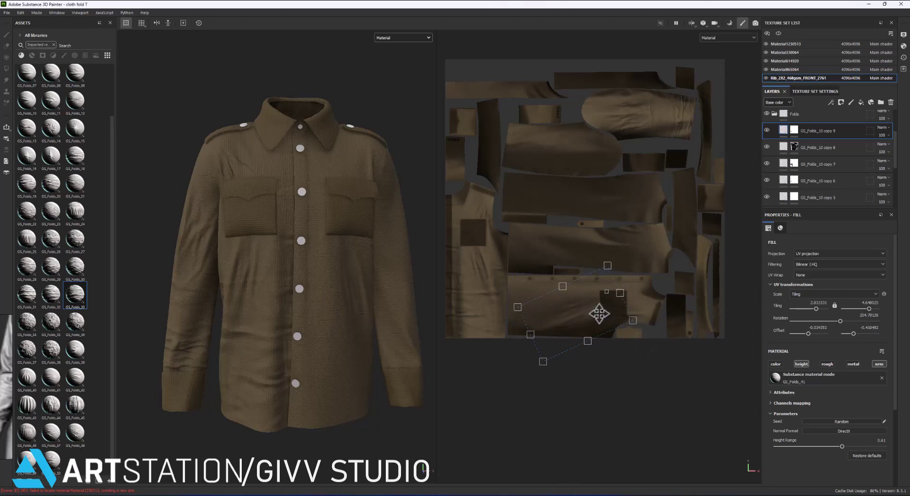
{"action": "left_click_drag", "start_coordinate": [599, 314], "coordinate": [610, 298]}
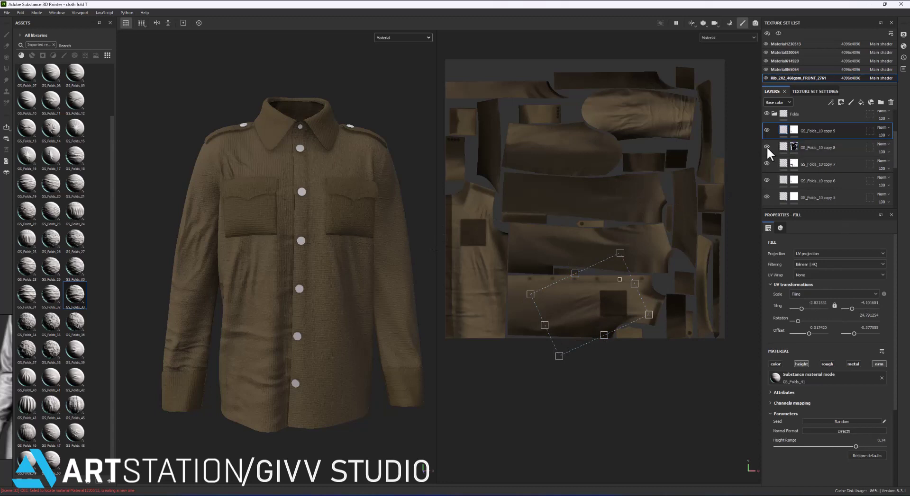
Duplicate again as GS_Folds_10 copy 10 and move it to the top of Folds.
{"action": "right_click", "coordinate": [768, 164]}
{"action": "left_click", "coordinate": [825, 300]}
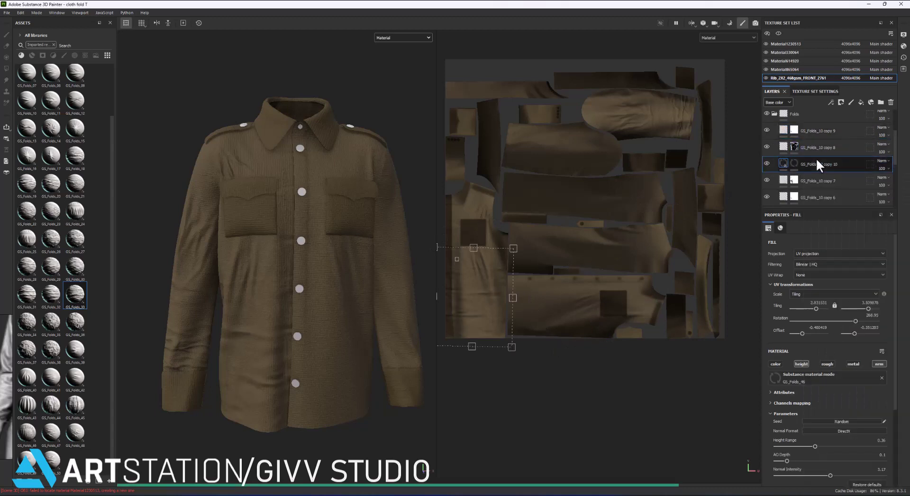
{"action": "left_click_drag", "start_coordinate": [816, 164], "coordinate": [818, 144]}
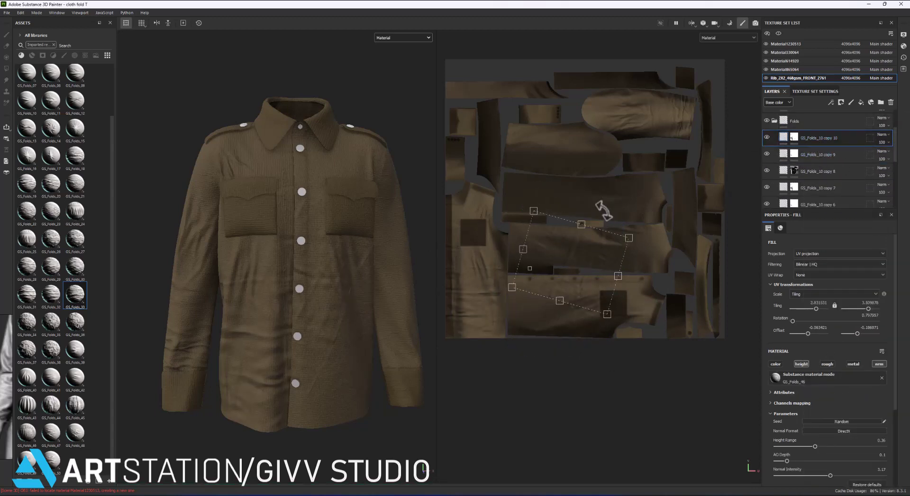
{"action": "right_click", "coordinate": [794, 141]}
{"action": "key", "text": "Escape"}
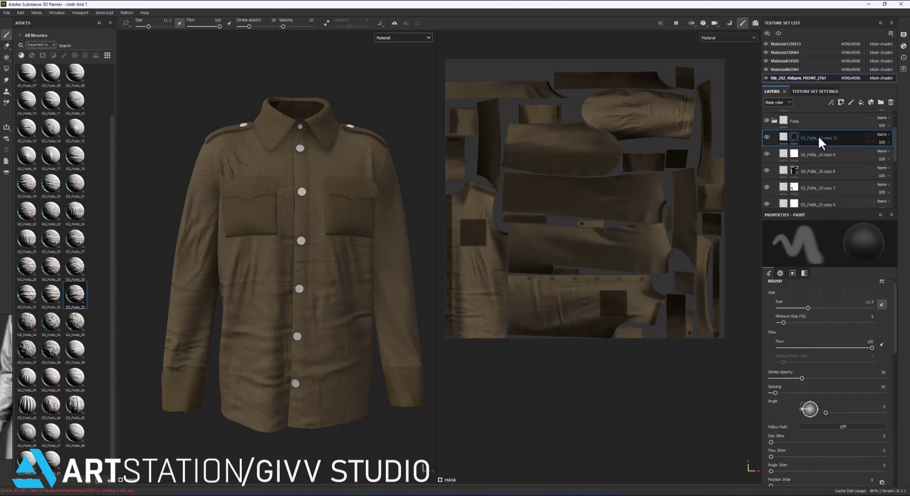
Show GS_Folds_10 copy 10's fill settings and set up mask painting with brush size 20.78.
{"action": "left_click", "coordinate": [814, 138]}
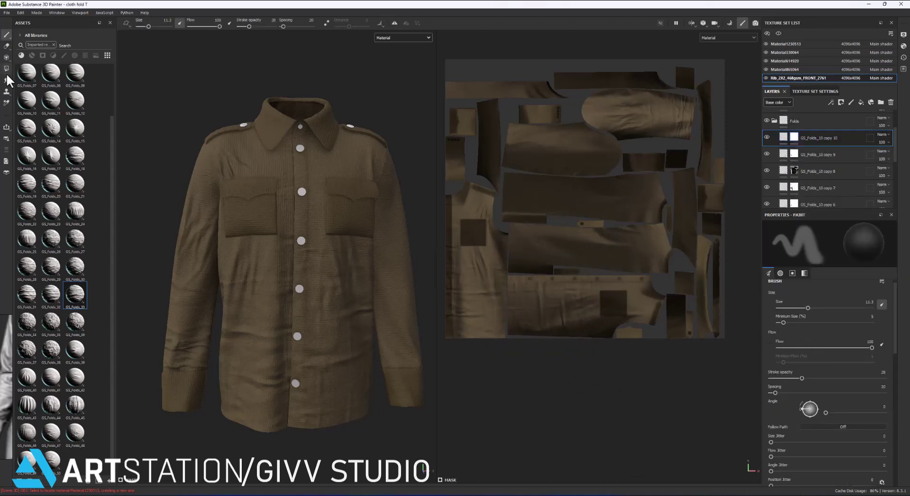
{"action": "key", "text": "4"}
{"action": "scroll", "coordinate": [540, 300], "scroll_direction": "up", "scroll_amount": 3}
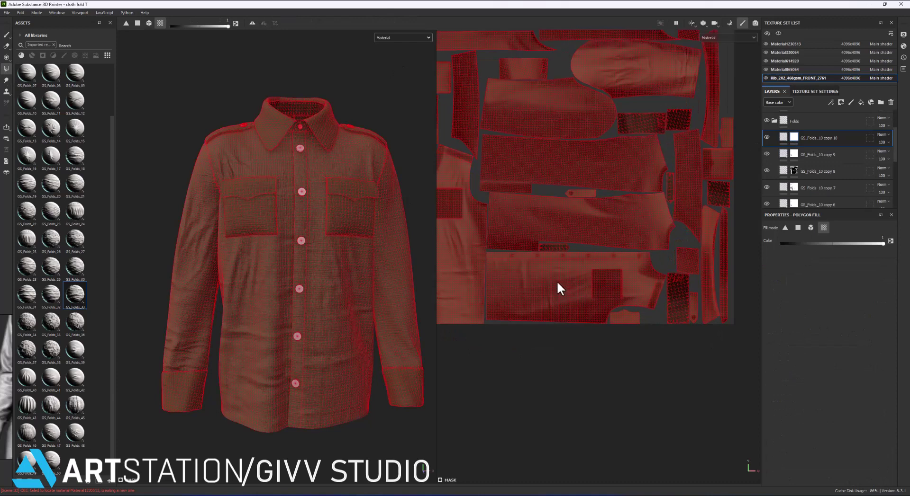
{"action": "key", "text": "Escape"}
{"action": "scroll", "coordinate": [332, 289], "scroll_direction": "up", "scroll_amount": 3}
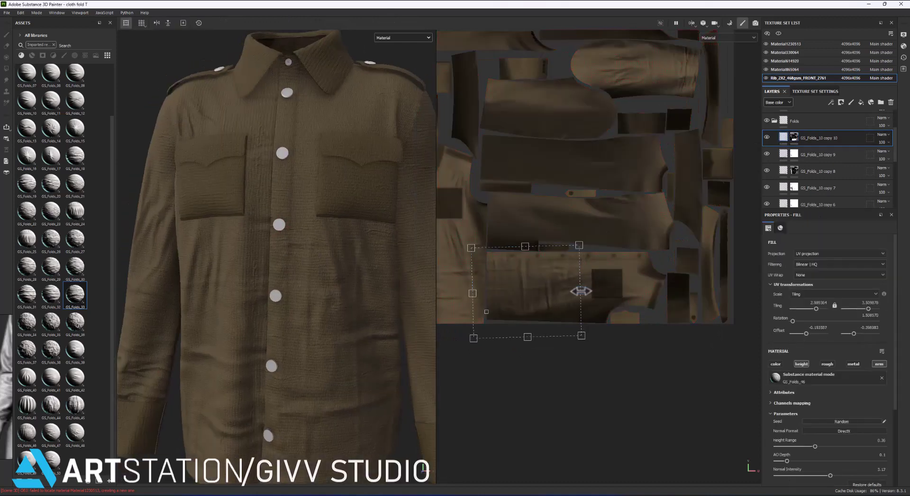
{"action": "key", "text": "1"}
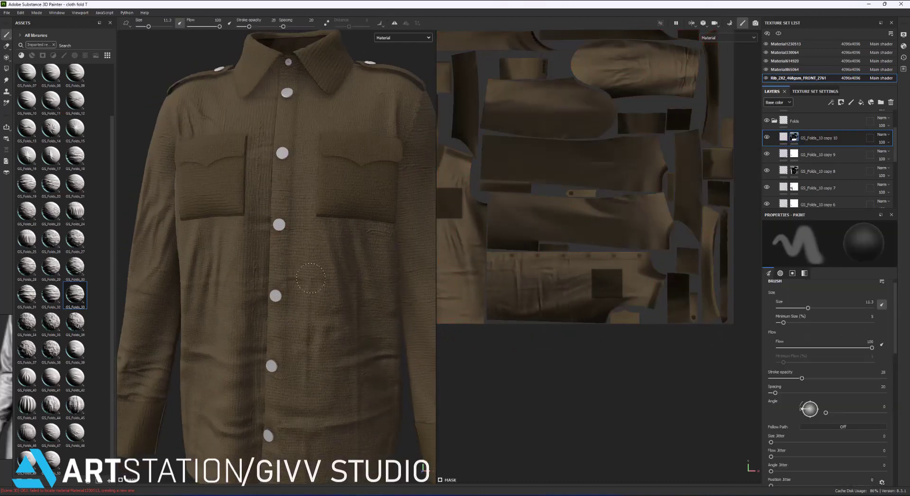
{"action": "left_click_drag", "start_coordinate": [311, 278], "coordinate": [335, 264], "text": "alt"}
Orbit the shirt to a three-quarter side view and scroll down through the fold layers.
{"action": "right_click_drag", "start_coordinate": [335, 264], "coordinate": [325, 264], "text": "ctrl"}
{"action": "left_click_drag", "start_coordinate": [325, 264], "coordinate": [287, 277], "text": "alt"}
{"action": "scroll", "coordinate": [294, 341], "scroll_direction": "down", "scroll_amount": 3}
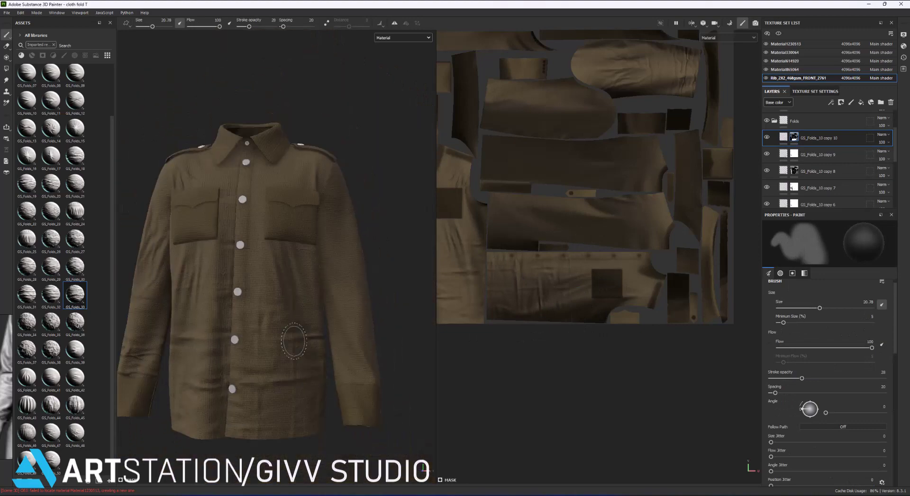
{"action": "left_click_drag", "start_coordinate": [293, 341], "coordinate": [322, 370], "text": "alt"}
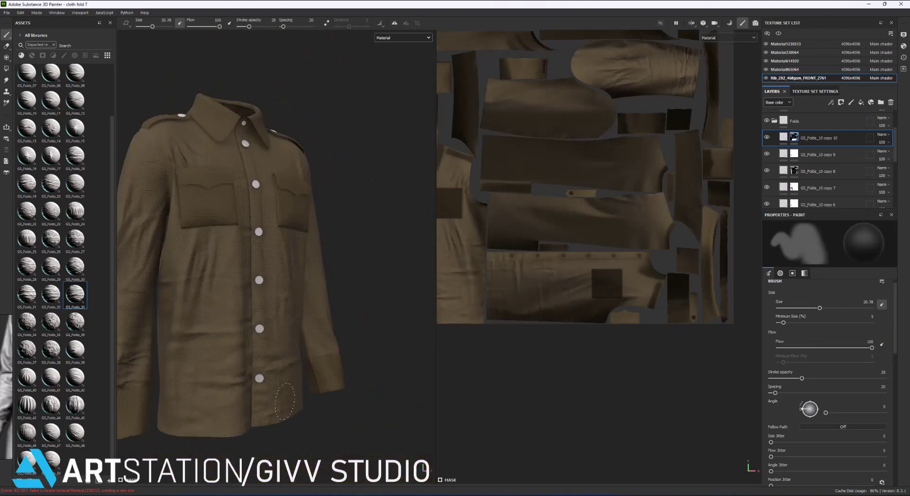
{"action": "left_click_drag", "start_coordinate": [336, 315], "coordinate": [316, 341], "text": "alt"}
{"action": "right_click_drag", "start_coordinate": [317, 341], "coordinate": [332, 341], "text": "shift"}
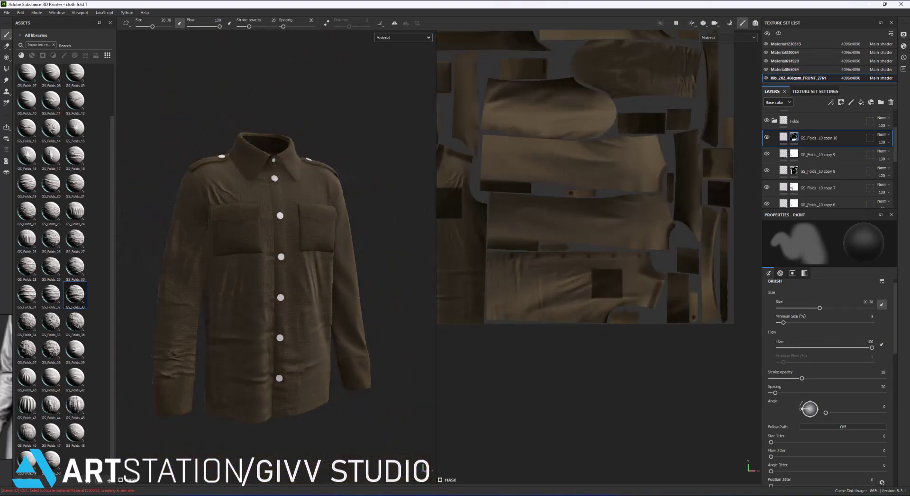
{"action": "left_click_drag", "start_coordinate": [331, 341], "coordinate": [360, 341], "text": "alt"}
{"action": "scroll", "coordinate": [848, 174], "scroll_direction": "down", "scroll_amount": 3}
Duplicate GS_Folds_10 copy 5 as copy 11 and select its fill projection.
{"action": "scroll", "coordinate": [770, 177], "scroll_direction": "up", "scroll_amount": 3}
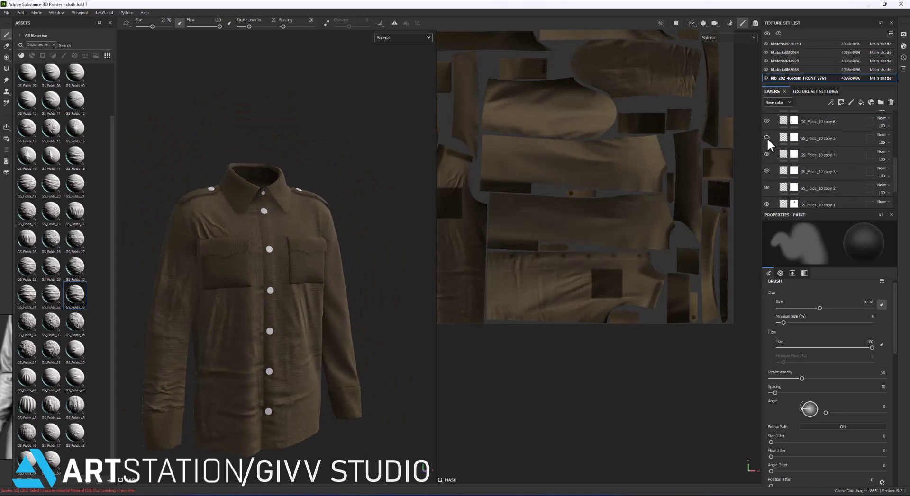
{"action": "right_click", "coordinate": [795, 137]}
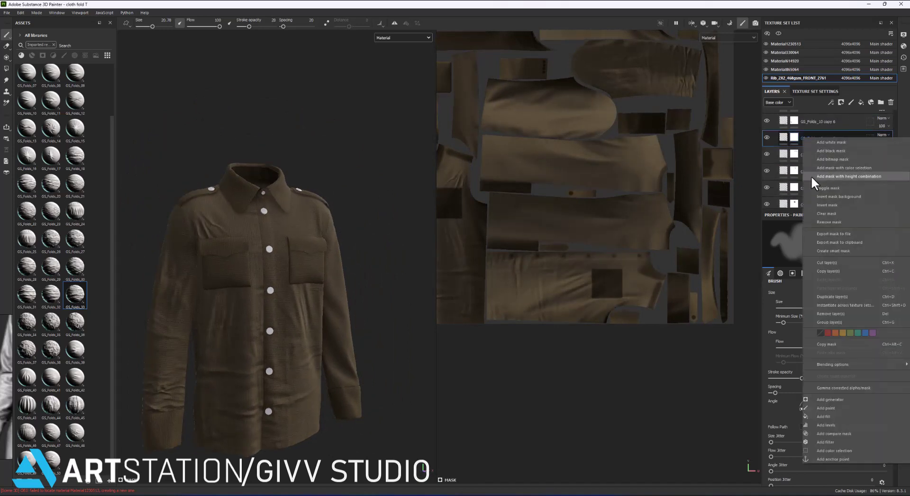
{"action": "left_click", "coordinate": [824, 263]}
{"action": "scroll", "coordinate": [840, 183], "scroll_direction": "up", "scroll_amount": 1}
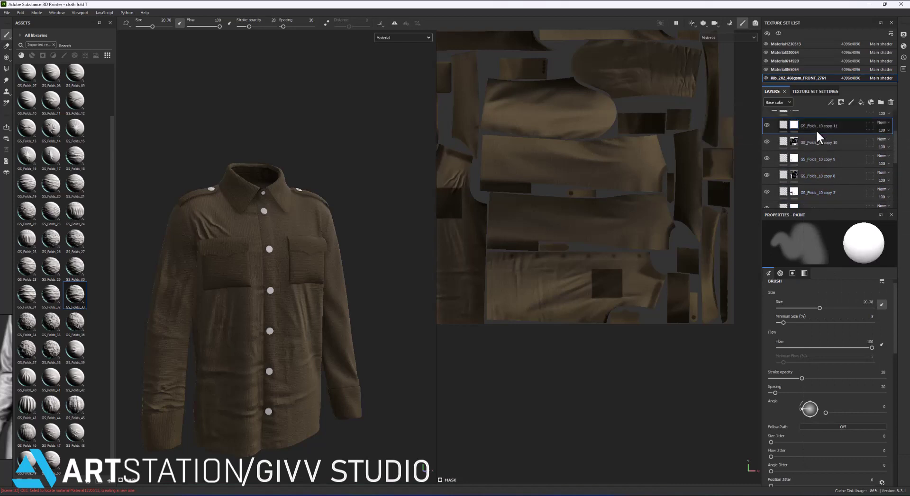
{"action": "left_click", "coordinate": [782, 163]}
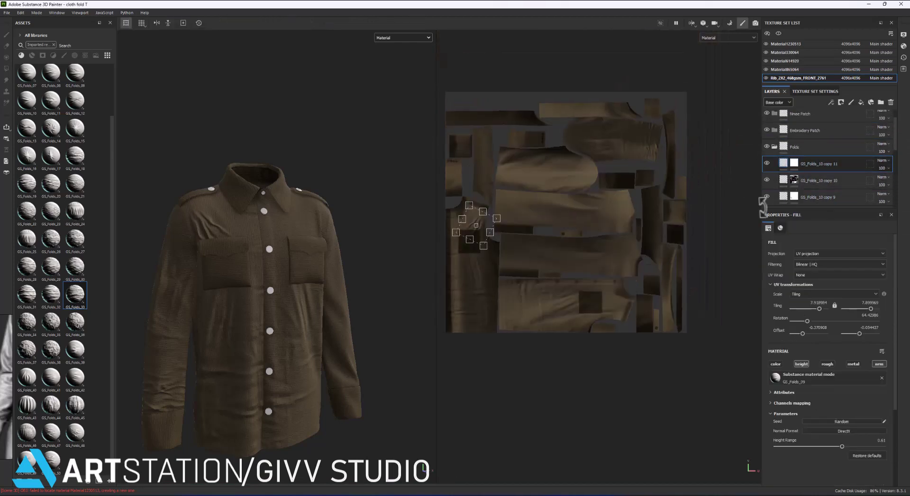
Rotate the fold projection about 192° over a lower UV panel, rescale it, and set height range 0.73.
{"action": "left_click_drag", "start_coordinate": [599, 267], "coordinate": [625, 331]}
{"action": "scroll", "coordinate": [624, 332], "scroll_direction": "up", "scroll_amount": 1}
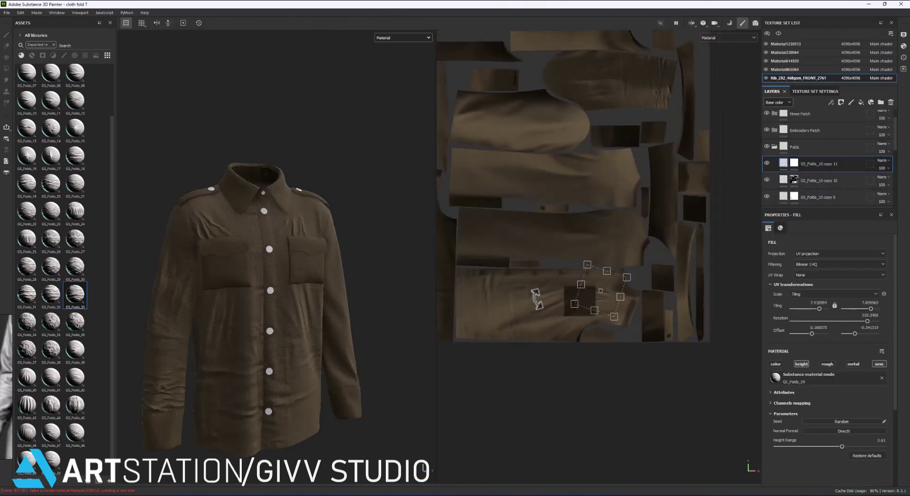
{"action": "left_click_drag", "start_coordinate": [535, 300], "coordinate": [544, 312]}
{"action": "left_click_drag", "start_coordinate": [263, 274], "coordinate": [285, 274], "text": "alt"}
{"action": "left_click_drag", "start_coordinate": [620, 303], "coordinate": [626, 307]}
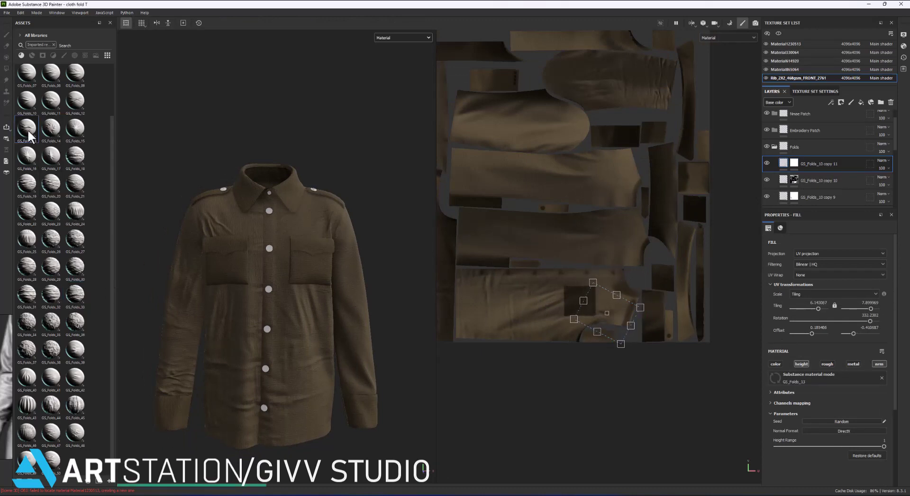
{"action": "left_click_drag", "start_coordinate": [428, 297], "coordinate": [611, 302], "text": "alt"}
{"action": "mouse_move", "coordinate": [609, 348]}
{"action": "left_mouse_down"}
{"action": "mouse_move", "coordinate": [606, 339]}
{"action": "mouse_move", "coordinate": [623, 325]}
{"action": "left_mouse_up"}
{"action": "left_click_drag", "start_coordinate": [293, 273], "coordinate": [277, 273], "text": "alt"}
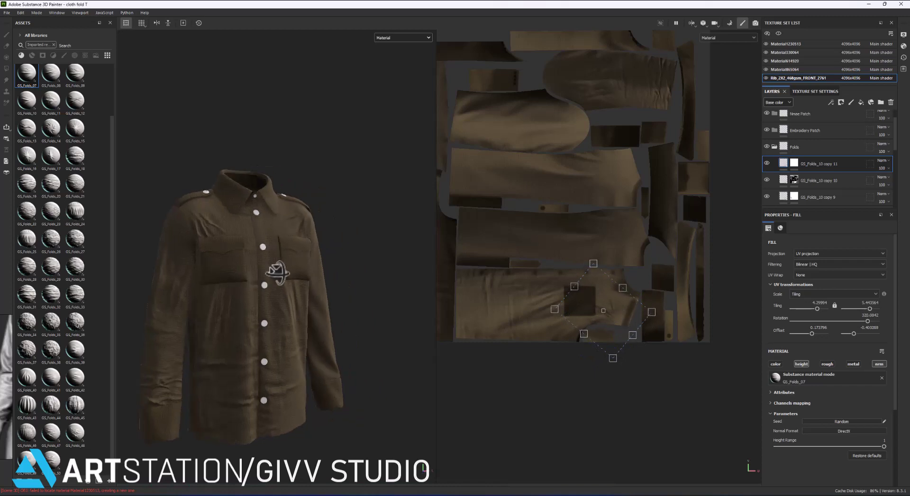
{"action": "left_click_drag", "start_coordinate": [626, 359], "coordinate": [631, 355]}
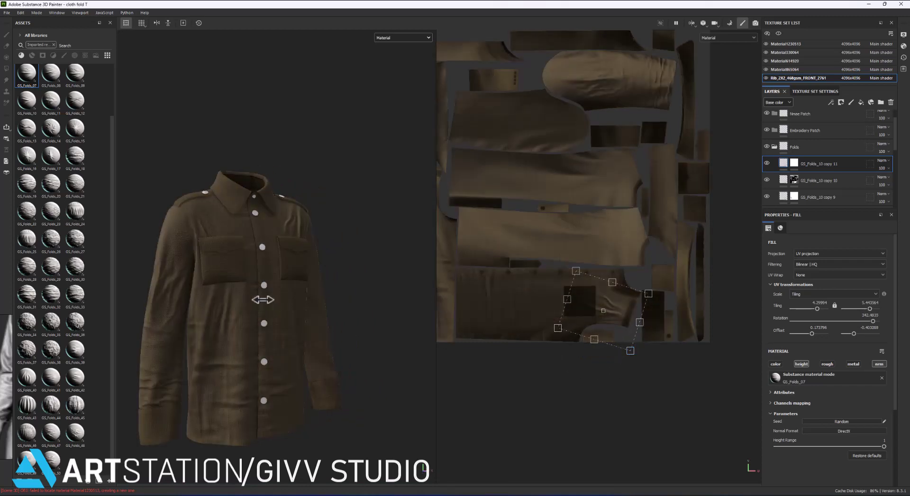
{"action": "left_click_drag", "start_coordinate": [884, 447], "coordinate": [846, 446]}
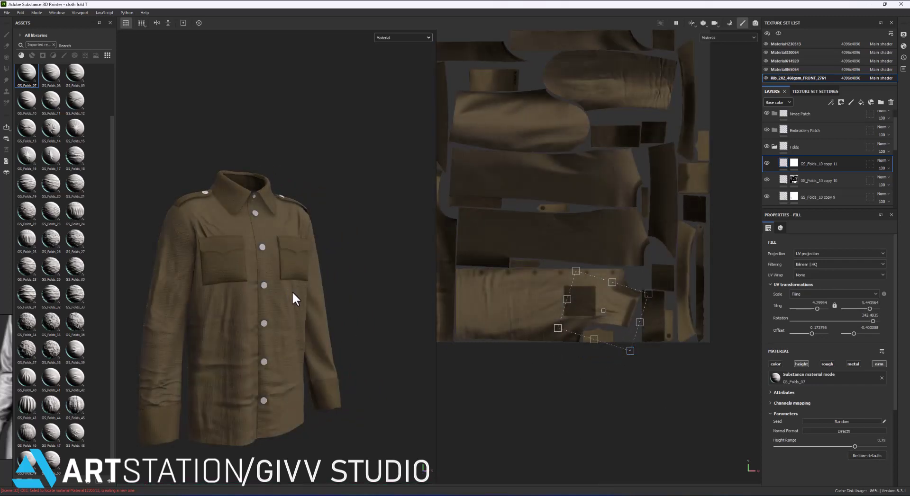
{"action": "left_click_drag", "start_coordinate": [291, 291], "coordinate": [379, 282], "text": "alt"}
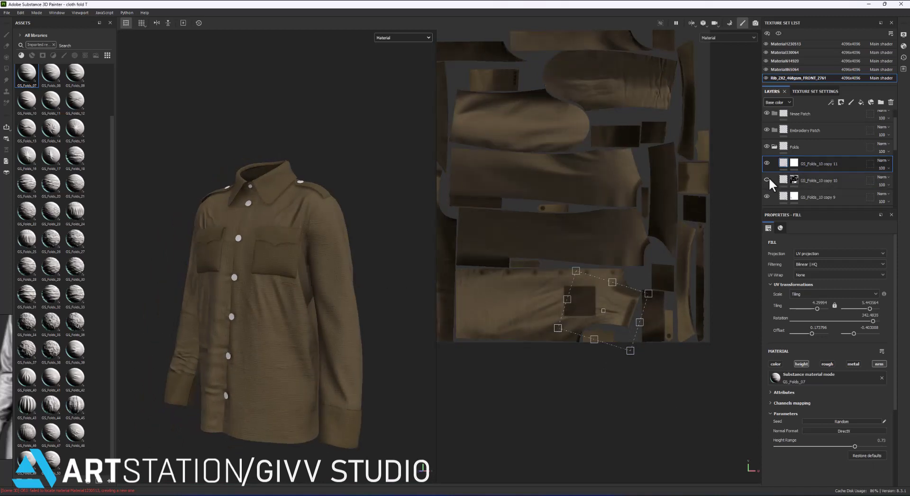
{"action": "scroll", "coordinate": [768, 177], "scroll_direction": "down", "scroll_amount": 3}
Unhide GS_Folds_10 copy 5, duplicate it as copy 12, and select the new layer's fill.
{"action": "left_click", "coordinate": [766, 177]}
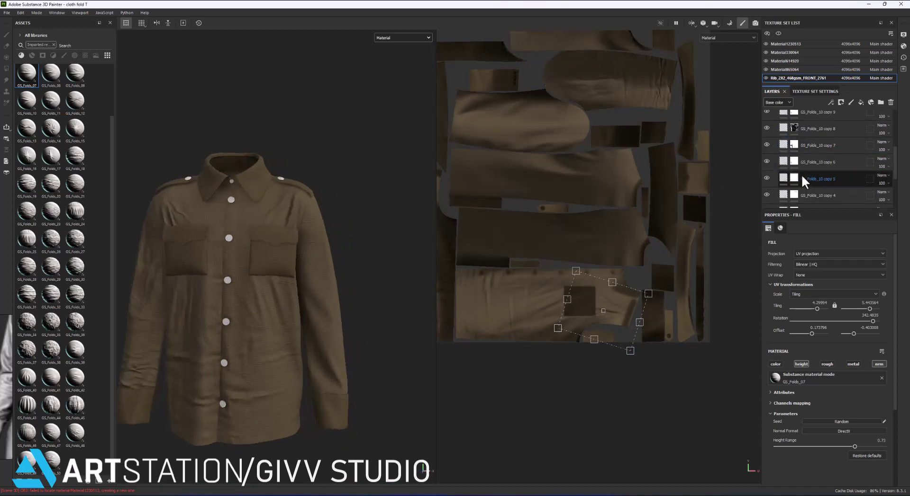
{"action": "right_click", "coordinate": [828, 197]}
{"action": "left_click", "coordinate": [835, 209]}
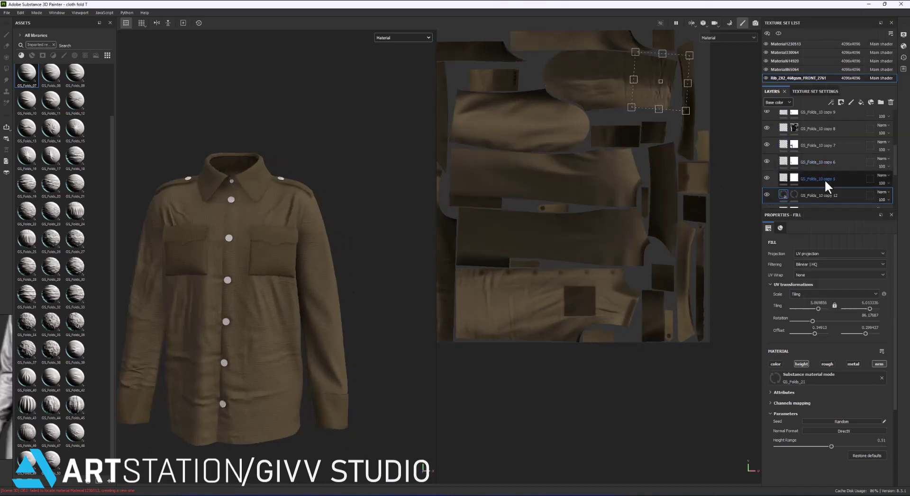
{"action": "mouse_move", "coordinate": [665, 96]}
{"action": "left_mouse_down", "text": "alt"}
{"action": "mouse_move", "coordinate": [584, 197]}
{"action": "mouse_move", "coordinate": [537, 172]}
{"action": "mouse_move", "coordinate": [575, 264]}
{"action": "mouse_move", "coordinate": [532, 265]}
{"action": "left_mouse_up", "text": "alt"}
{"action": "right_click", "coordinate": [793, 141]}
{"action": "key", "text": "Escape"}
{"action": "left_click", "coordinate": [783, 141]}
{"action": "scroll", "coordinate": [575, 264], "scroll_direction": "up", "scroll_amount": 2}
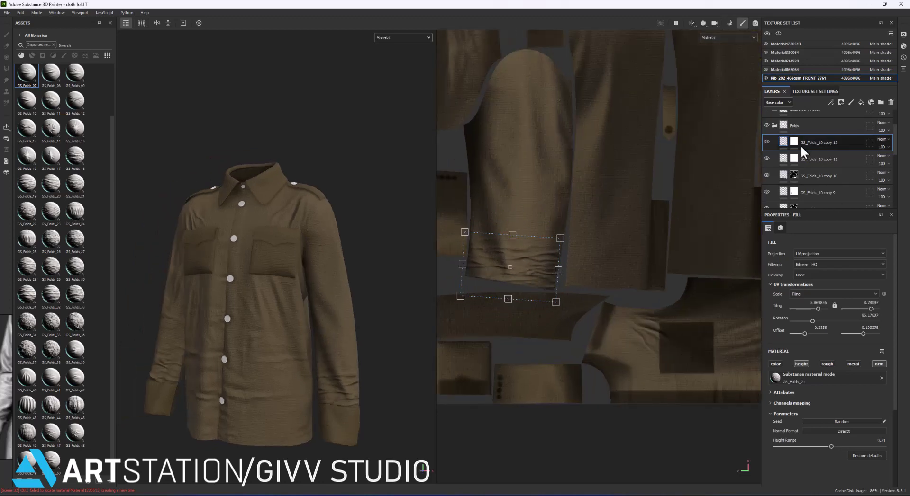
Switch to mask painting and lower the brush stroke opacity to 29.
{"action": "key", "text": "1"}
{"action": "left_click", "coordinate": [780, 273]}
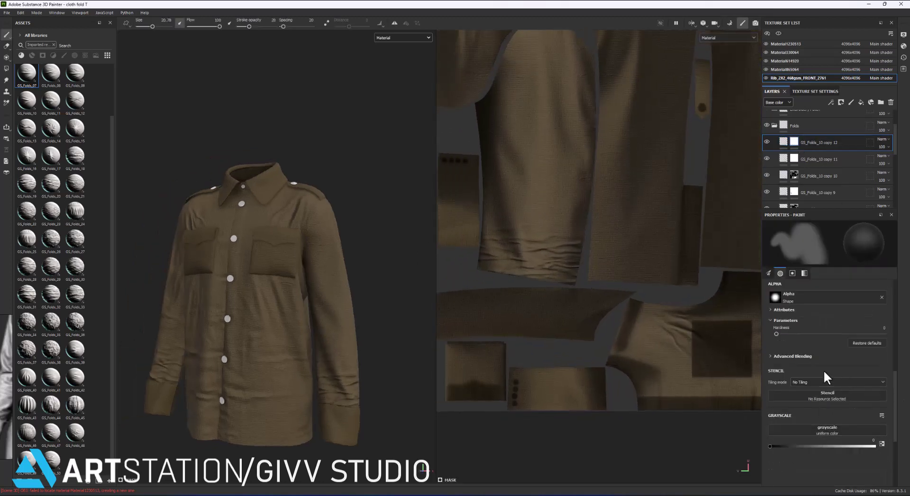
{"action": "scroll", "coordinate": [827, 378], "scroll_direction": "up", "scroll_amount": 5}
{"action": "left_click_drag", "start_coordinate": [800, 358], "coordinate": [884, 357]}
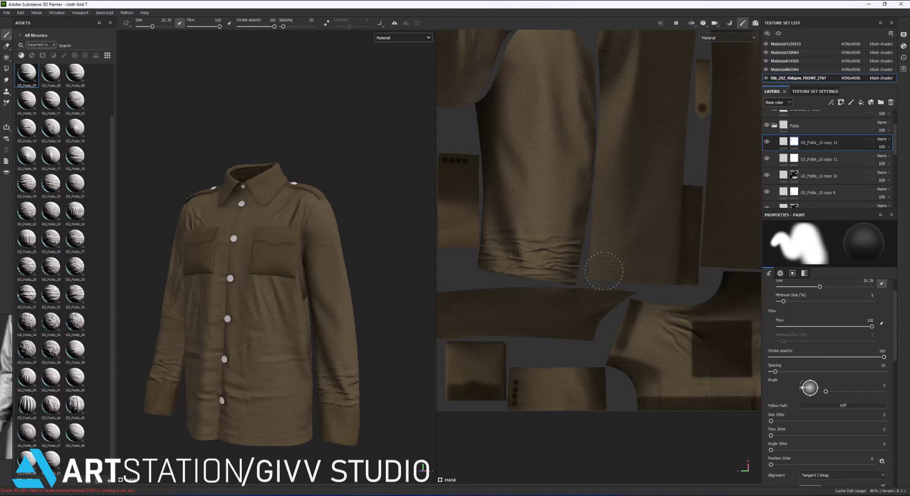
{"action": "left_click", "coordinate": [803, 357]}
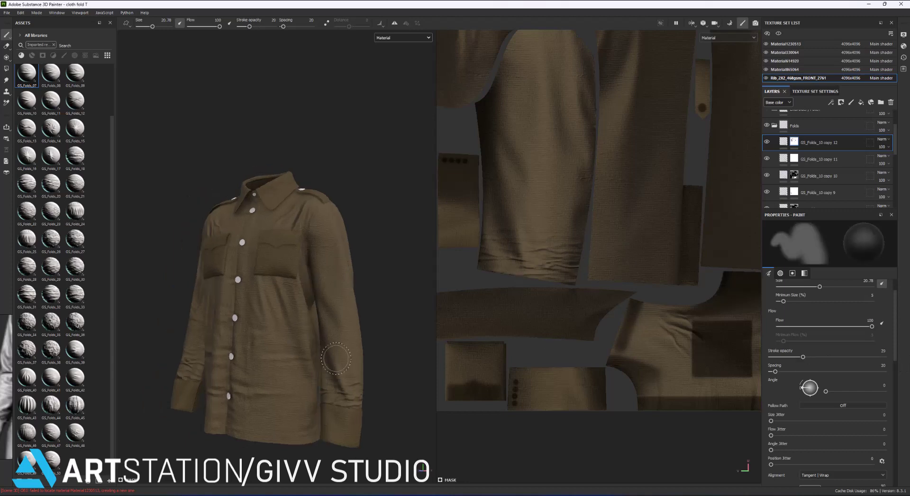
{"action": "right_click_drag", "start_coordinate": [546, 248], "coordinate": [592, 247], "text": "shift"}
Duplicate the fold layer again as GS_Folds_10 copy 13.
{"action": "key", "text": "ctrl+d"}
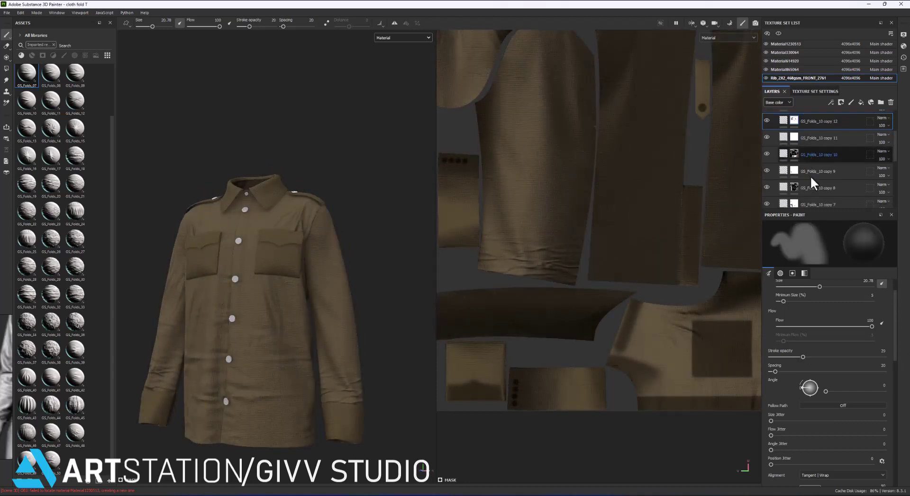
{"action": "right_click", "coordinate": [801, 161]}
{"action": "left_click", "coordinate": [804, 171]}
Swap copy 13's fill to GS_Folds_18, stretch it up the sleeve, height range 0.29.
{"action": "right_click", "coordinate": [804, 170]}
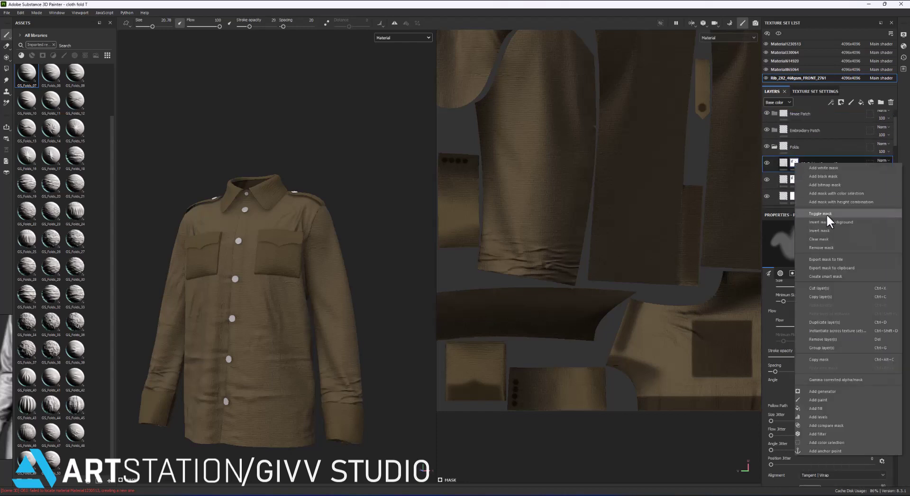
{"action": "left_click", "coordinate": [828, 218]}
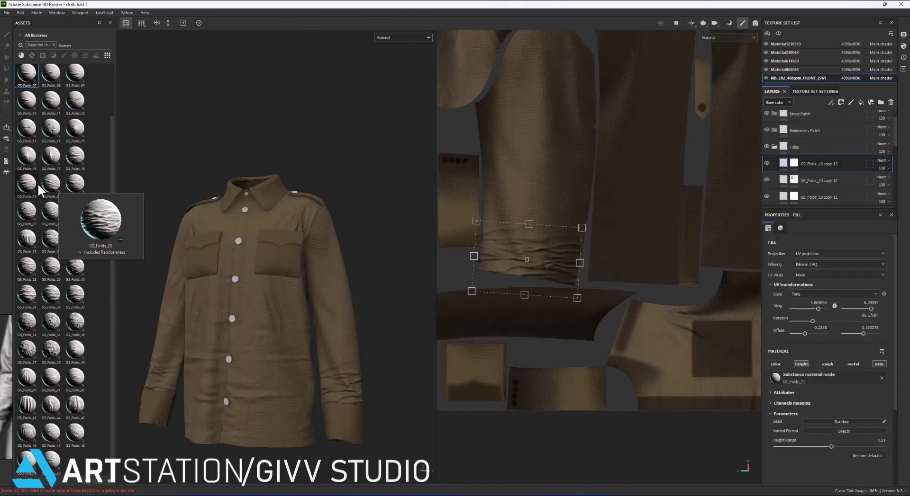
{"action": "left_click_drag", "start_coordinate": [75, 156], "coordinate": [343, 277]}
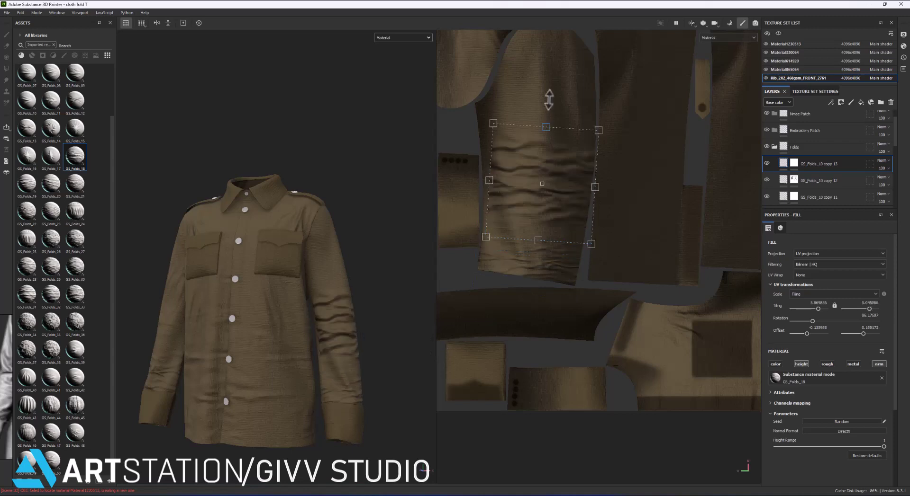
{"action": "left_click_drag", "start_coordinate": [548, 269], "coordinate": [550, 152]}
{"action": "left_click_drag", "start_coordinate": [529, 235], "coordinate": [528, 217]}
{"action": "left_click_drag", "start_coordinate": [539, 97], "coordinate": [532, 136]}
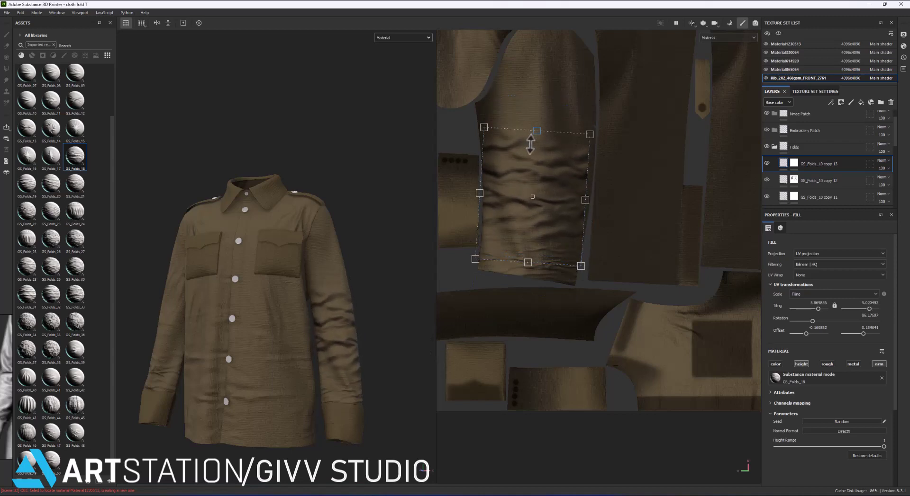
{"action": "left_click_drag", "start_coordinate": [595, 200], "coordinate": [600, 198]}
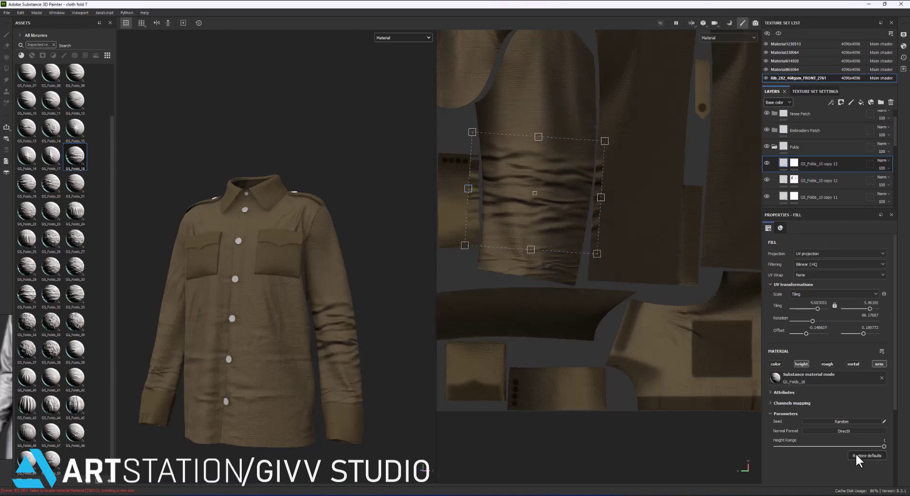
{"action": "left_click", "coordinate": [807, 447]}
Set the mask brush stroke opacity to 100 and lower the fill's height range to 0.17.
{"action": "key", "text": "1"}
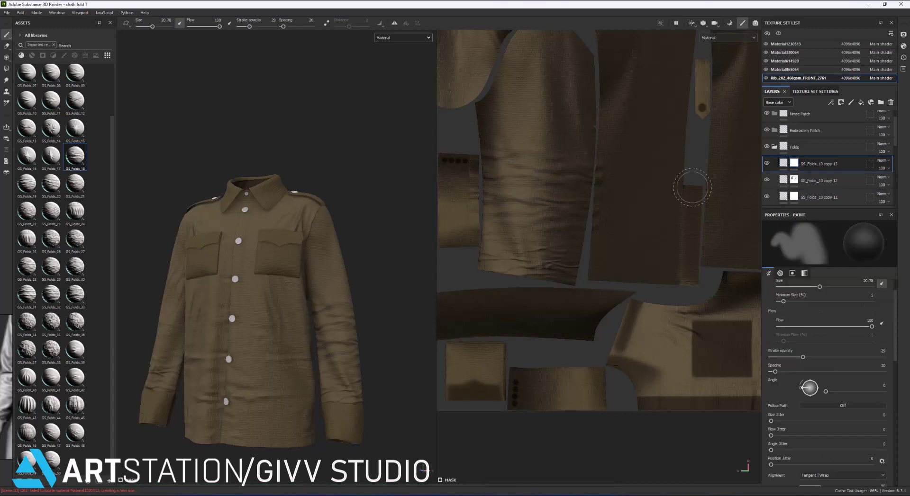
{"action": "left_click_drag", "start_coordinate": [605, 161], "coordinate": [605, 181], "text": "ctrl"}
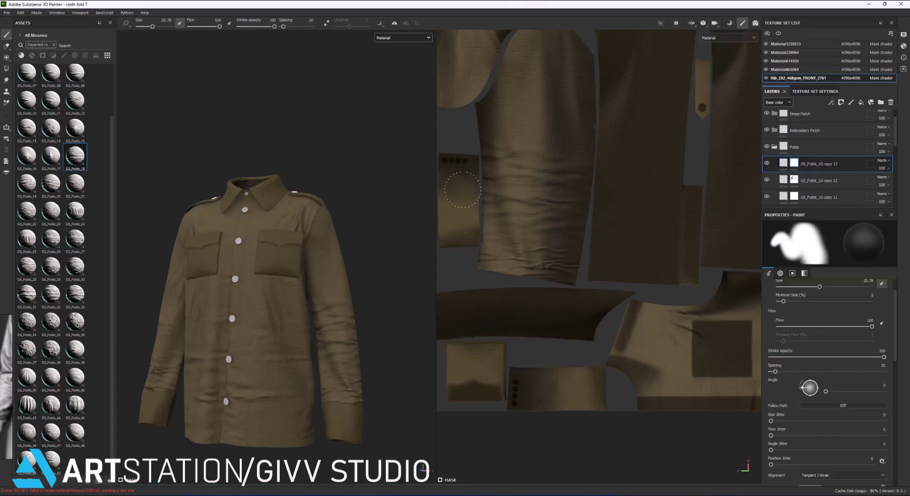
{"action": "left_click_drag", "start_coordinate": [352, 259], "coordinate": [284, 284], "text": "alt"}
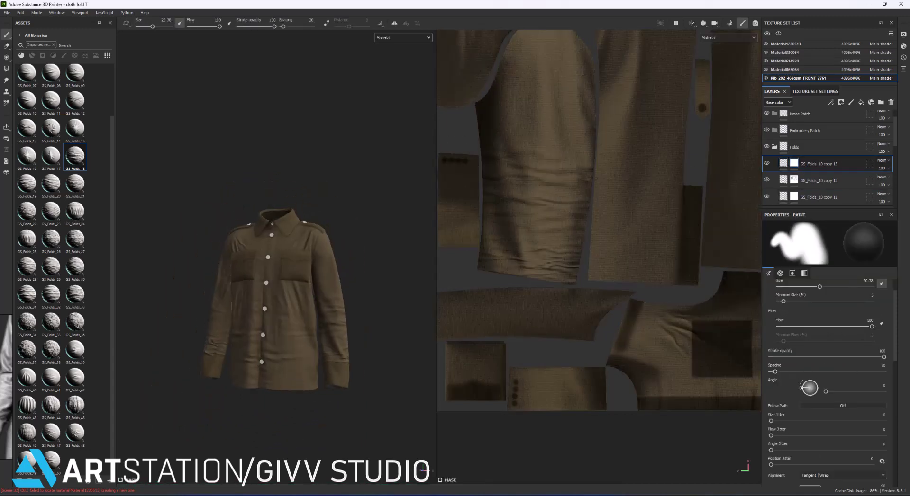
{"action": "left_click", "coordinate": [782, 163]}
{"action": "left_click", "coordinate": [794, 446]}
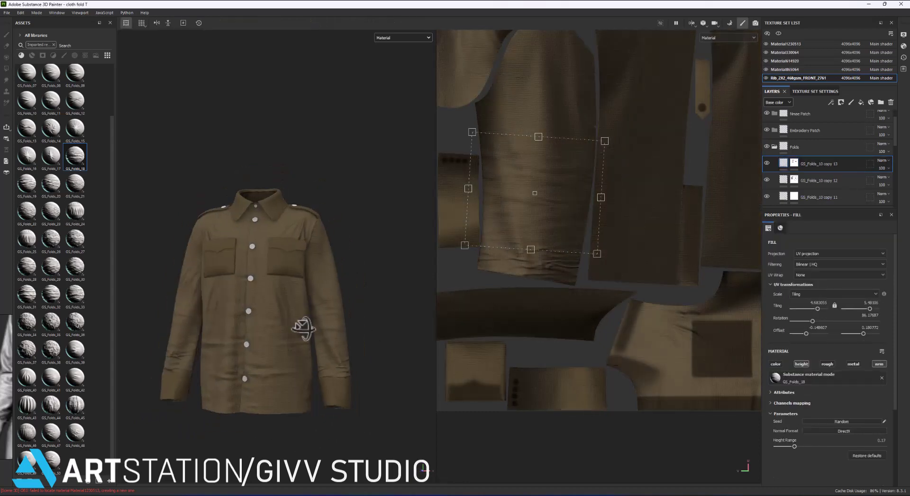
{"action": "left_click_drag", "start_coordinate": [335, 319], "coordinate": [199, 334], "text": "alt"}
Stretch the fold pattern taller and shift it left on the sleeve, then duplicate the layer.
{"action": "right_click", "coordinate": [794, 163]}
{"action": "left_click", "coordinate": [793, 163]}
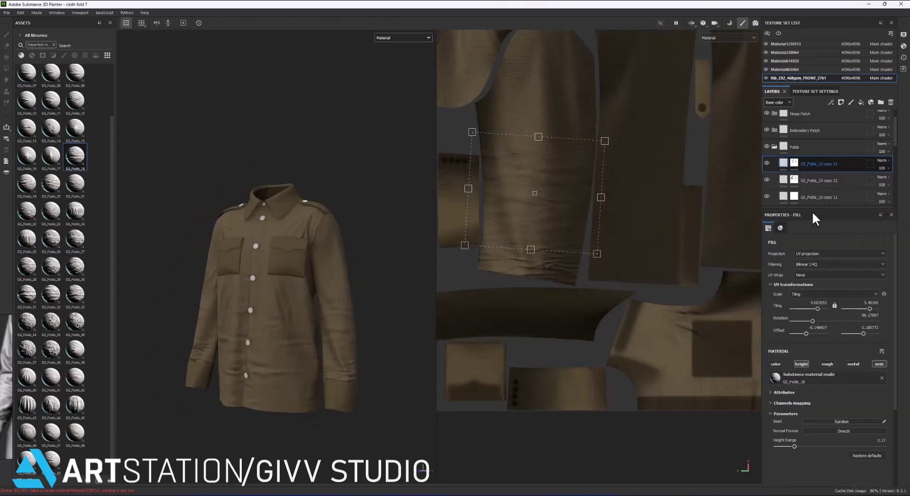
{"action": "right_click", "coordinate": [793, 163]}
{"action": "left_click", "coordinate": [783, 163]}
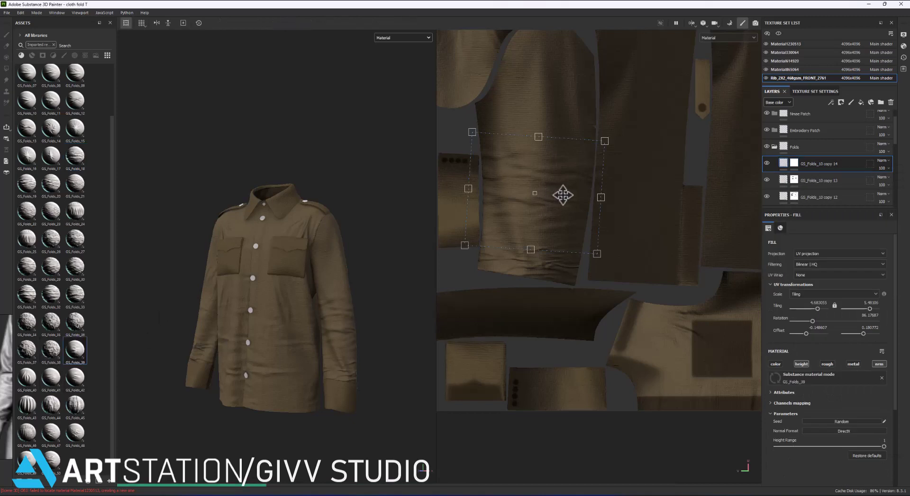
{"action": "left_click_drag", "start_coordinate": [574, 148], "coordinate": [570, 202]}
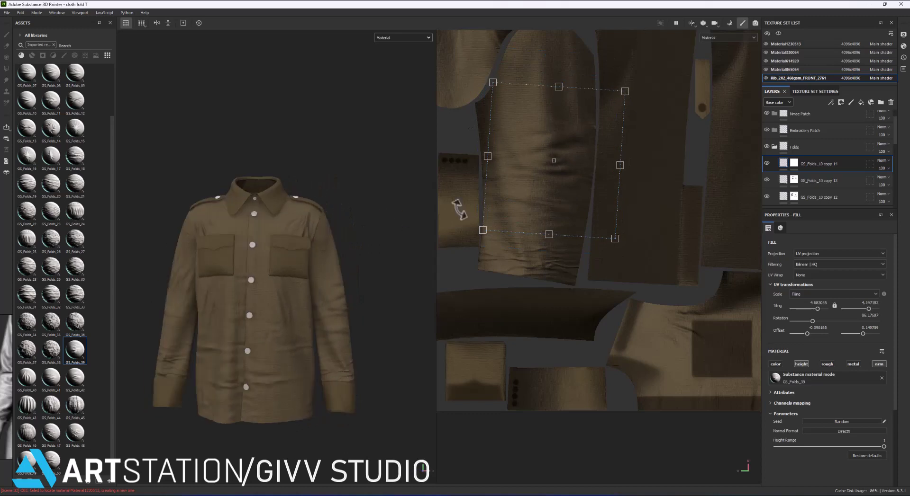
{"action": "left_click_drag", "start_coordinate": [571, 201], "coordinate": [546, 211]}
{"action": "left_click_drag", "start_coordinate": [239, 263], "coordinate": [243, 284]}
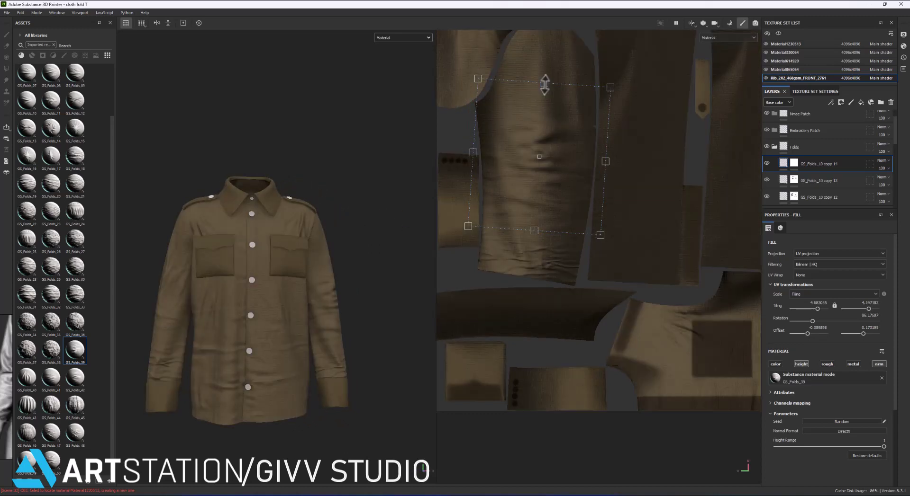
{"action": "right_click", "coordinate": [793, 163]}
{"action": "left_click", "coordinate": [824, 323]}
Swap the copy 15 fold material to GS_Folds_48.
{"action": "right_click", "coordinate": [794, 163]}
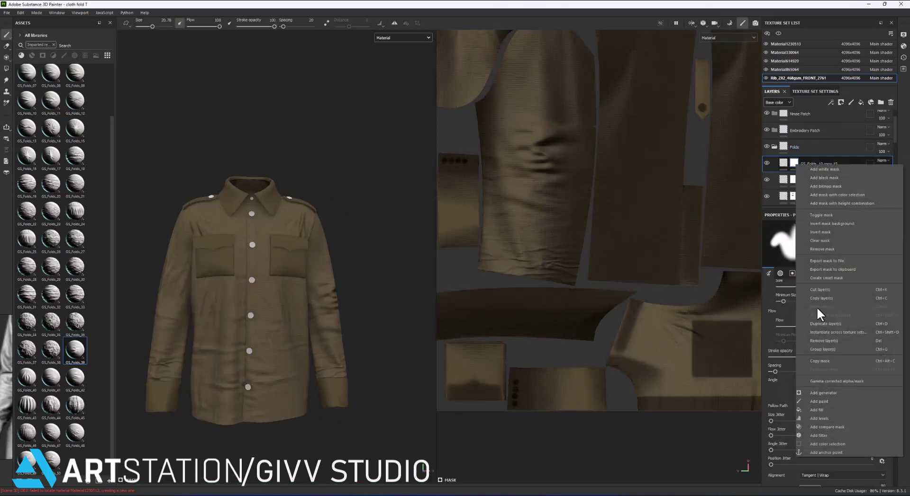
{"action": "left_click", "coordinate": [825, 224]}
{"action": "scroll", "coordinate": [45, 237], "scroll_direction": "up", "scroll_amount": 2}
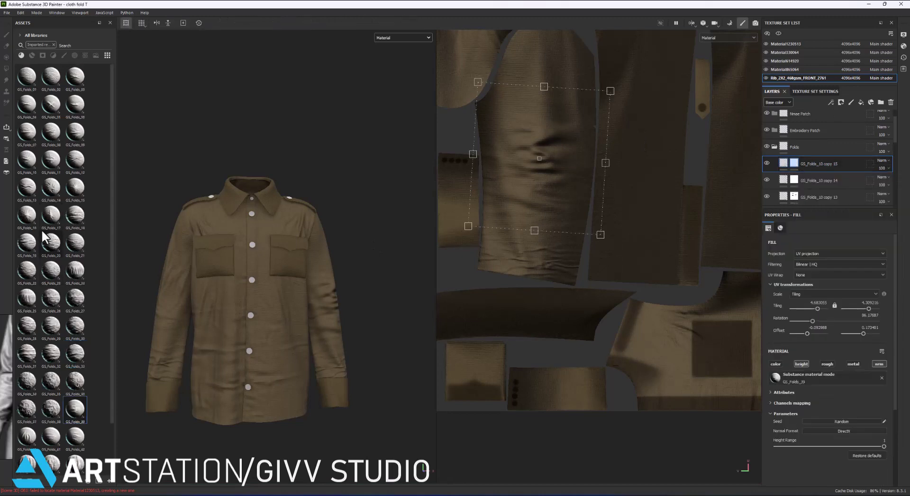
{"action": "scroll", "coordinate": [35, 171], "scroll_direction": "down", "scroll_amount": 2}
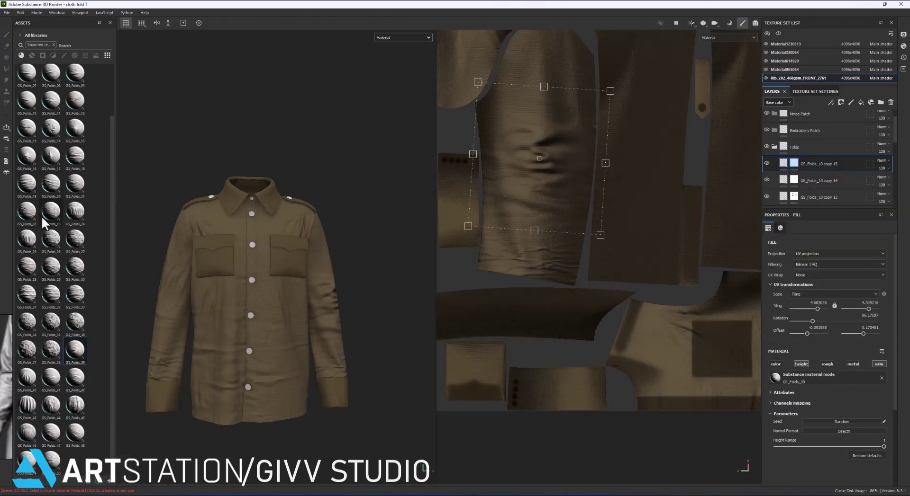
{"action": "left_click", "coordinate": [73, 433]}
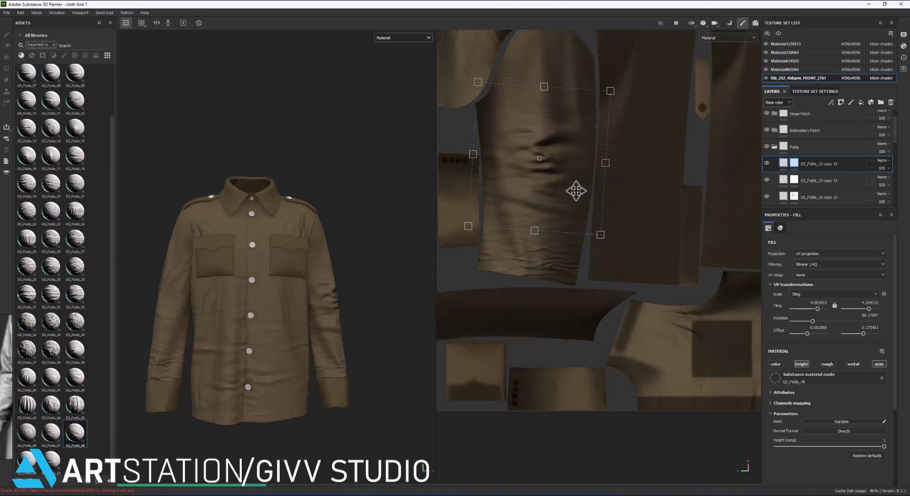
Shrink the GS_Folds_48 pattern into a small patch and move it down the sleeve.
{"action": "left_click_drag", "start_coordinate": [538, 239], "coordinate": [552, 192]}
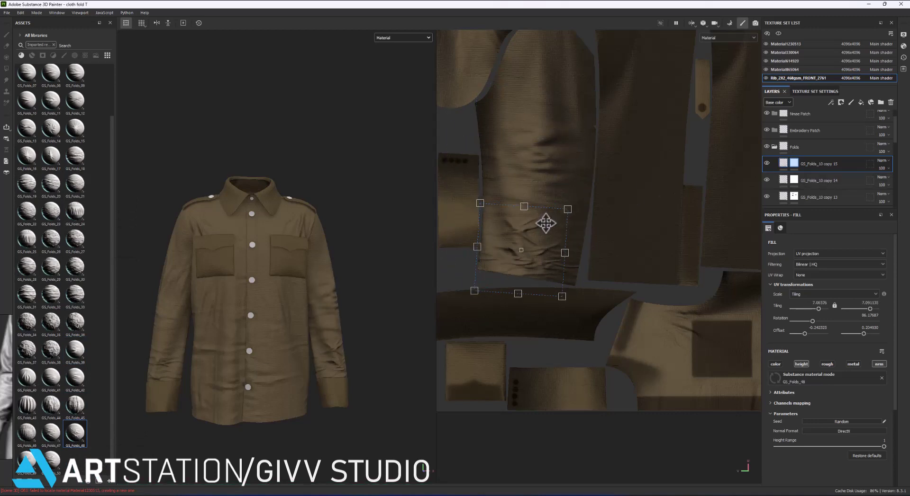
{"action": "left_click_drag", "start_coordinate": [544, 227], "coordinate": [526, 227]}
{"action": "scroll", "coordinate": [526, 227], "scroll_direction": "down", "scroll_amount": 2}
{"action": "left_click_drag", "start_coordinate": [587, 258], "coordinate": [588, 272]}
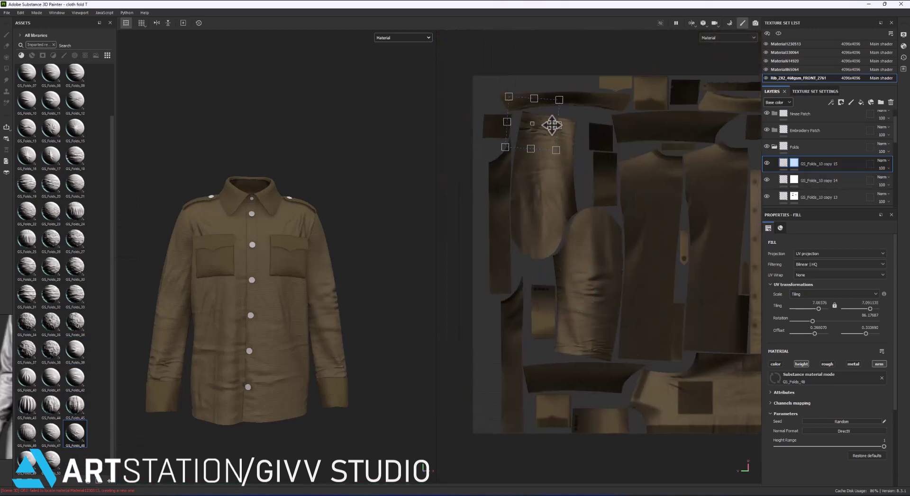
{"action": "scroll", "coordinate": [290, 337], "scroll_direction": "up", "scroll_amount": 3}
{"action": "scroll", "coordinate": [254, 329], "scroll_direction": "up", "scroll_amount": 2}
{"action": "left_click_drag", "start_coordinate": [552, 125], "coordinate": [563, 150]}
{"action": "mouse_move", "coordinate": [564, 109]}
{"action": "left_mouse_down"}
{"action": "mouse_move", "coordinate": [572, 136]}
{"action": "mouse_move", "coordinate": [558, 127]}
{"action": "left_mouse_up"}
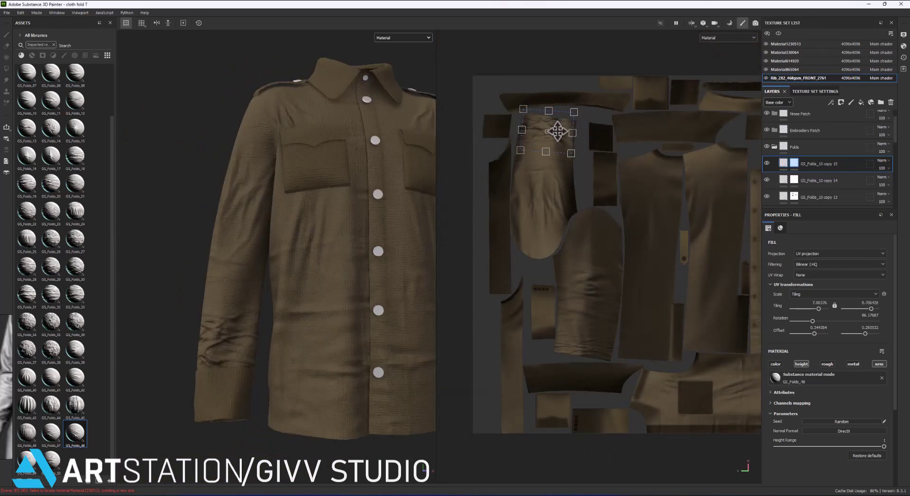
Frame the shirt, shrink the patch near the sleeve's lower end, and save the project.
{"action": "key", "text": "f"}
{"action": "key", "text": "f"}
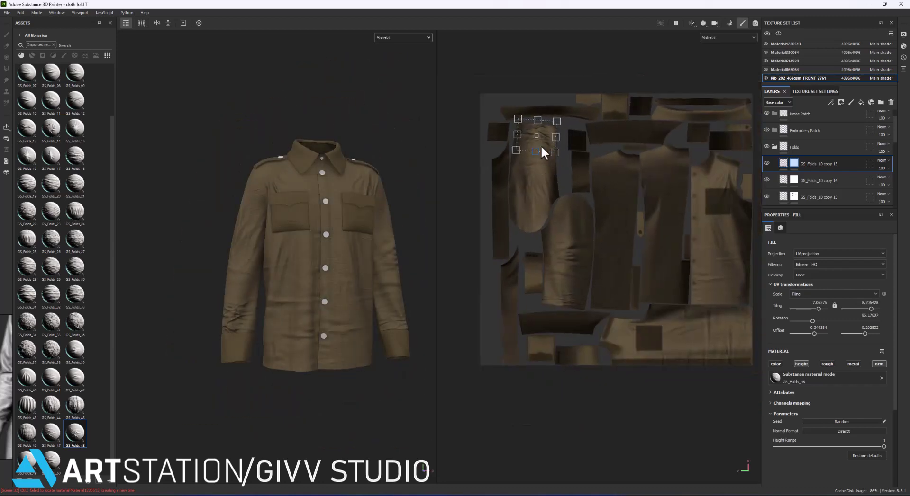
{"action": "scroll", "coordinate": [565, 307], "scroll_direction": "up", "scroll_amount": 5}
{"action": "left_click_drag", "start_coordinate": [578, 310], "coordinate": [546, 289]}
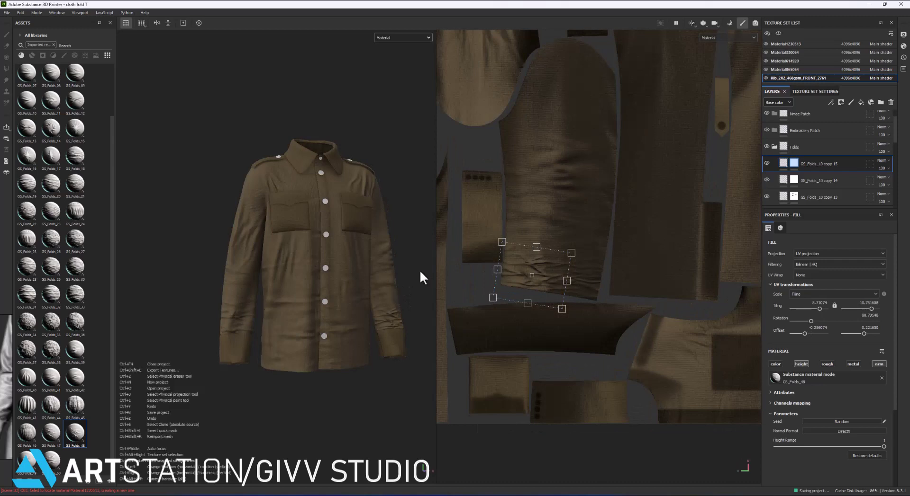
{"action": "key", "text": "ctrl+s"}
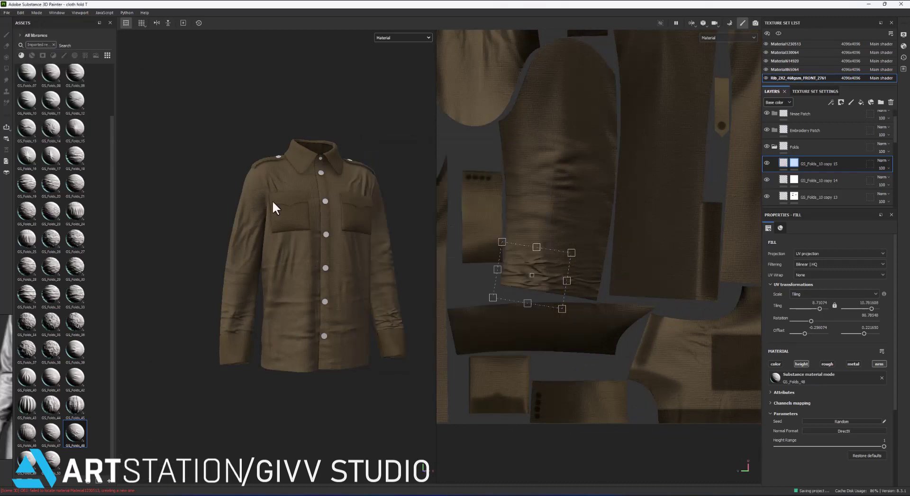
{"action": "right_click", "coordinate": [816, 169]}
Duplicate the layer as copy 16 and assign GS_Folds_10, turned upright over the upper sleeve.
{"action": "left_click", "coordinate": [838, 333]}
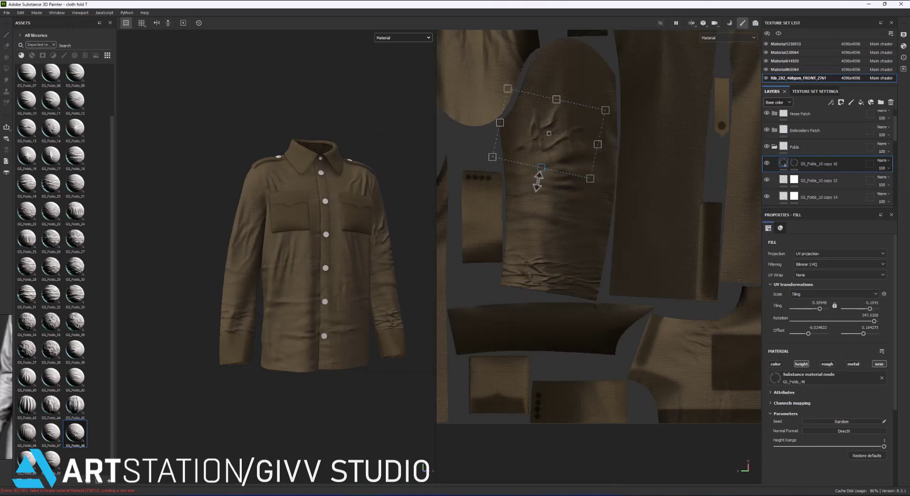
{"action": "left_click_drag", "start_coordinate": [537, 181], "coordinate": [584, 211]}
{"action": "left_click_drag", "start_coordinate": [416, 237], "coordinate": [373, 239], "text": "alt"}
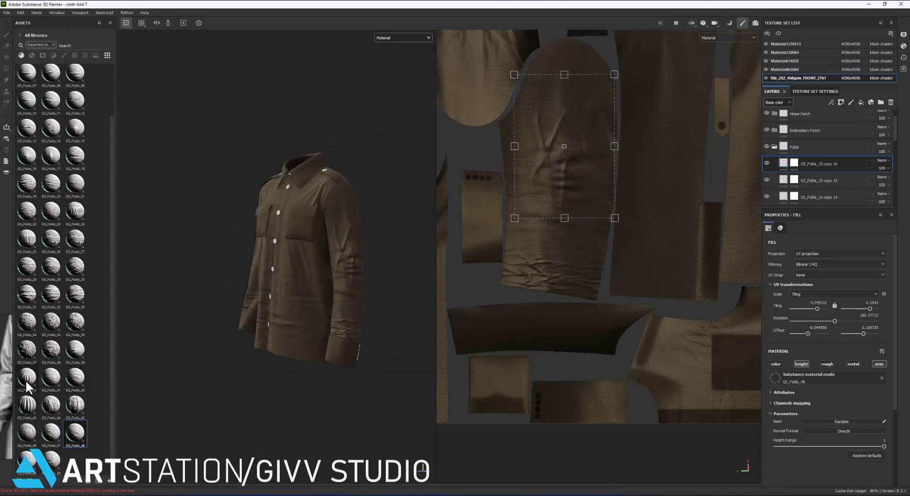
{"action": "scroll", "coordinate": [68, 184], "scroll_direction": "up", "scroll_amount": 2}
{"action": "left_click", "coordinate": [26, 160]}
{"action": "left_click_drag", "start_coordinate": [562, 207], "coordinate": [569, 202]}
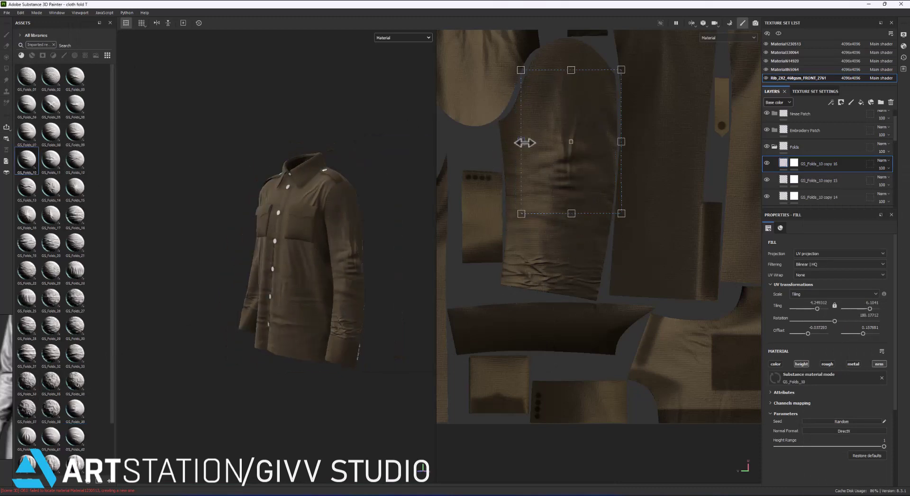
Tilt the folds about 15°, shift them left, and raise their height range.
{"action": "left_click_drag", "start_coordinate": [378, 259], "coordinate": [303, 256], "text": "alt"}
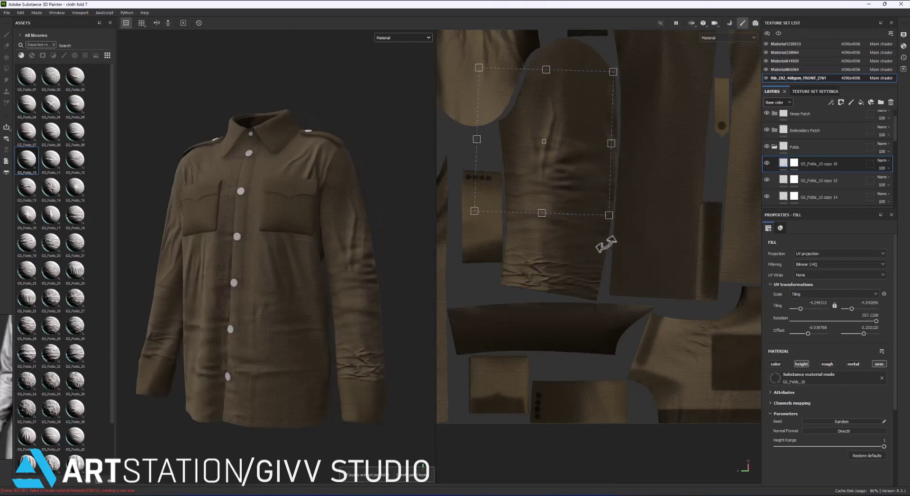
{"action": "left_click_drag", "start_coordinate": [599, 240], "coordinate": [611, 223]}
{"action": "left_click_drag", "start_coordinate": [577, 193], "coordinate": [570, 193]}
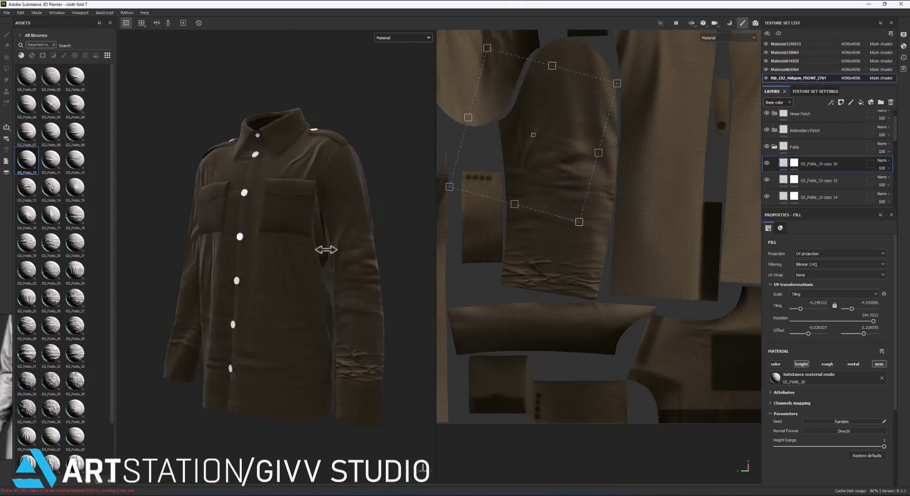
{"action": "left_click_drag", "start_coordinate": [325, 249], "coordinate": [313, 264], "text": "alt"}
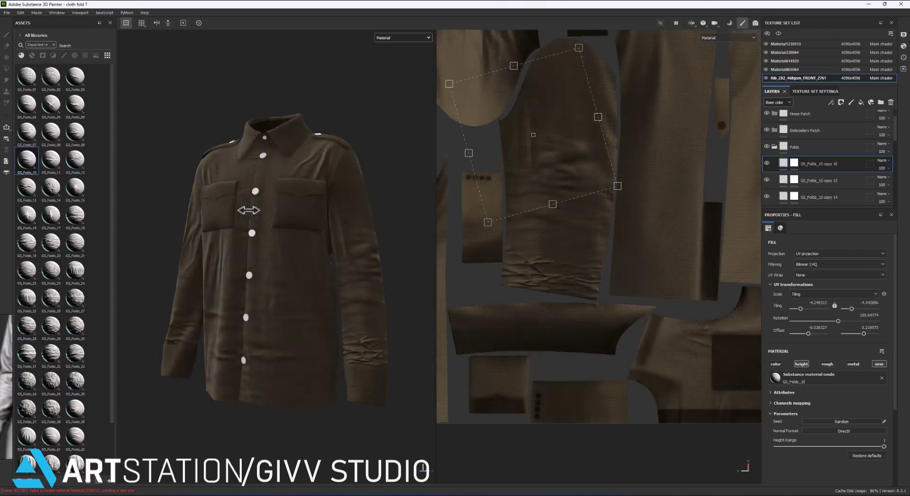
{"action": "left_click_drag", "start_coordinate": [579, 165], "coordinate": [567, 166]}
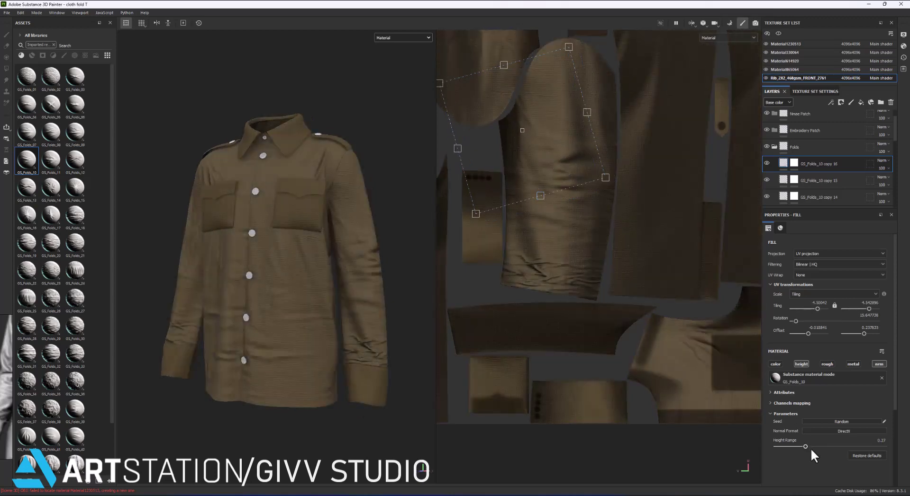
{"action": "left_click", "coordinate": [825, 446]}
{"action": "left_click_drag", "start_coordinate": [291, 298], "coordinate": [243, 278], "text": "alt"}
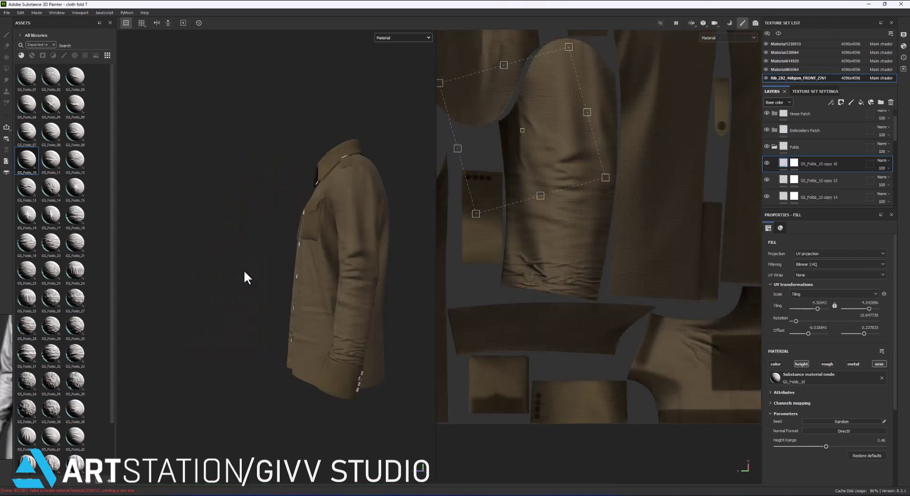
Duplicate the layer as copy 17 and assign GS_Folds_40 as its fold material.
{"action": "right_click", "coordinate": [808, 164]}
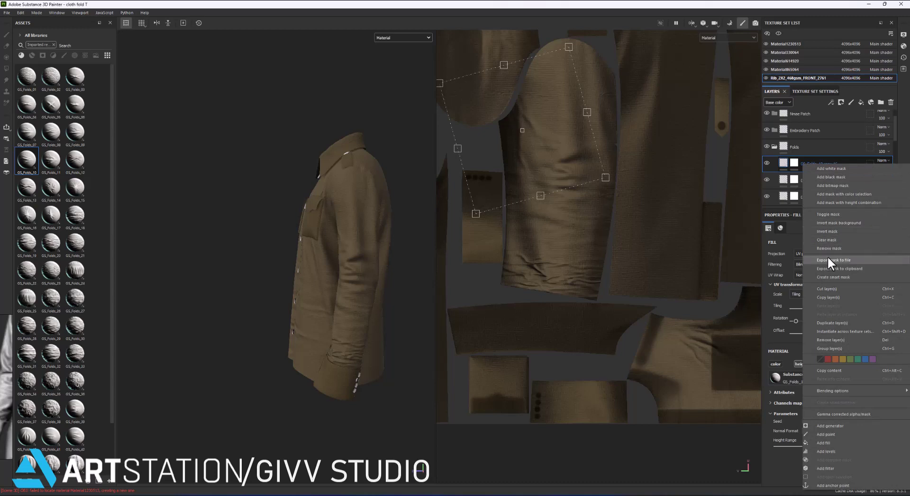
{"action": "left_click", "coordinate": [832, 323]}
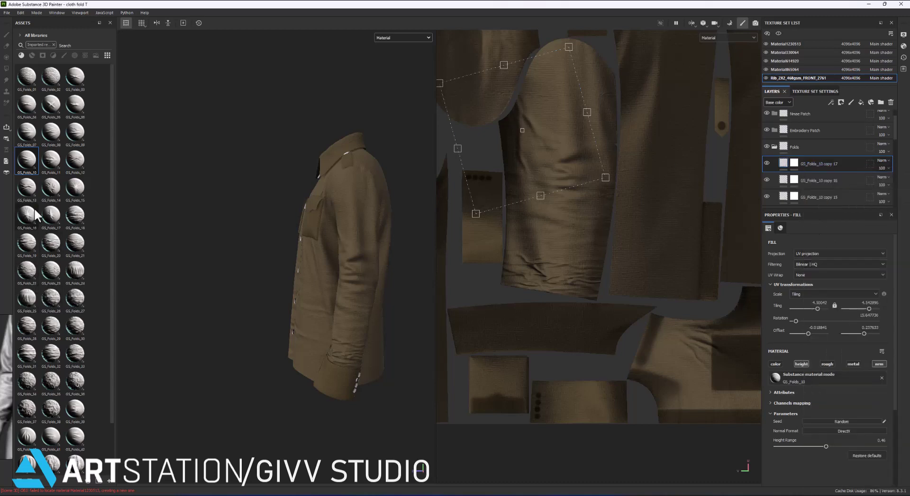
{"action": "scroll", "coordinate": [51, 211], "scroll_direction": "down", "scroll_amount": 2}
{"action": "left_click_drag", "start_coordinate": [27, 378], "coordinate": [775, 377]}
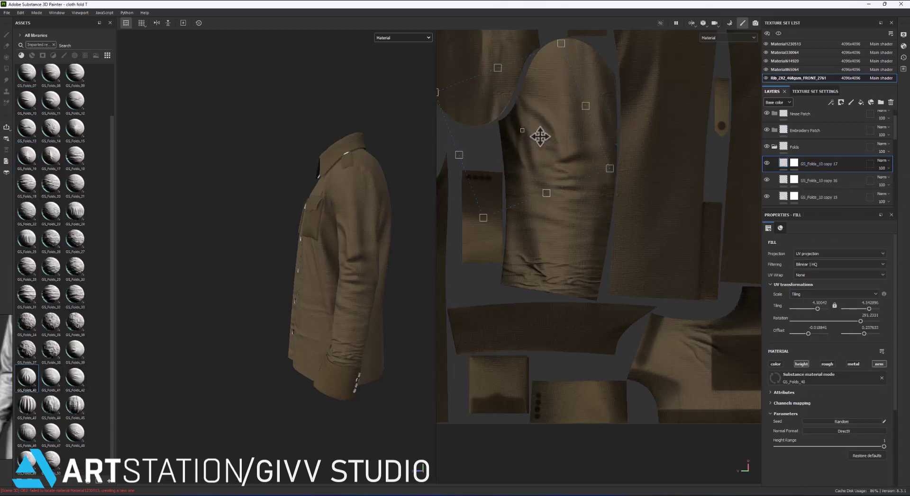
Rotate, flip horizontally and widen the GS_Folds_40 pattern across the upper sleeve.
{"action": "left_click_drag", "start_coordinate": [537, 136], "coordinate": [593, 182]}
{"action": "left_click_drag", "start_coordinate": [514, 96], "coordinate": [505, 106]}
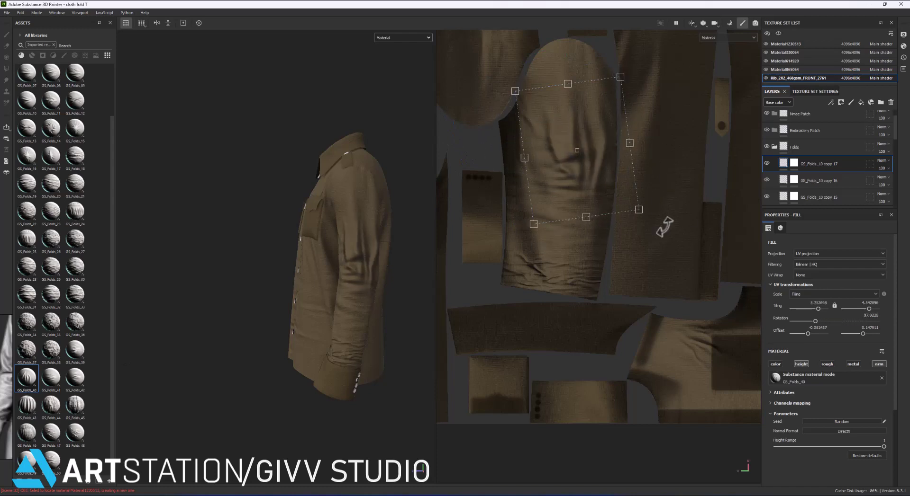
{"action": "left_click_drag", "start_coordinate": [593, 177], "coordinate": [587, 158]}
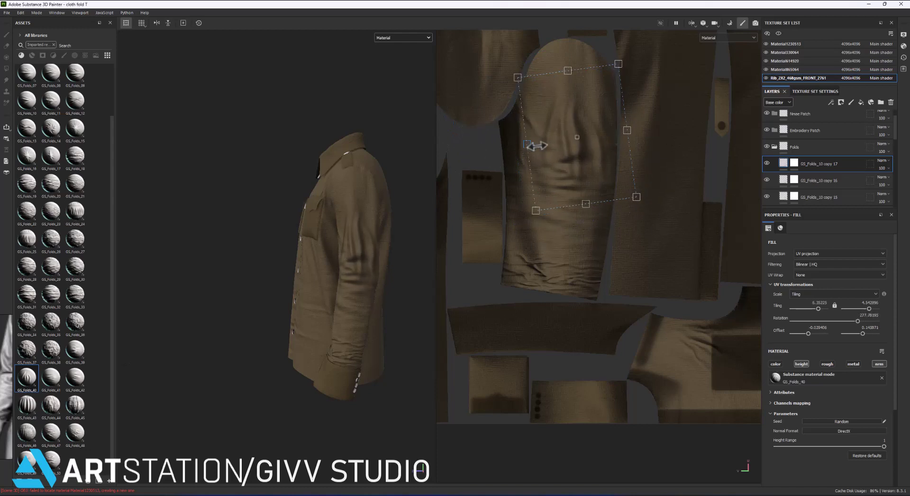
{"action": "left_click_drag", "start_coordinate": [534, 146], "coordinate": [644, 188]}
{"action": "left_click_drag", "start_coordinate": [332, 270], "coordinate": [416, 270], "text": "alt"}
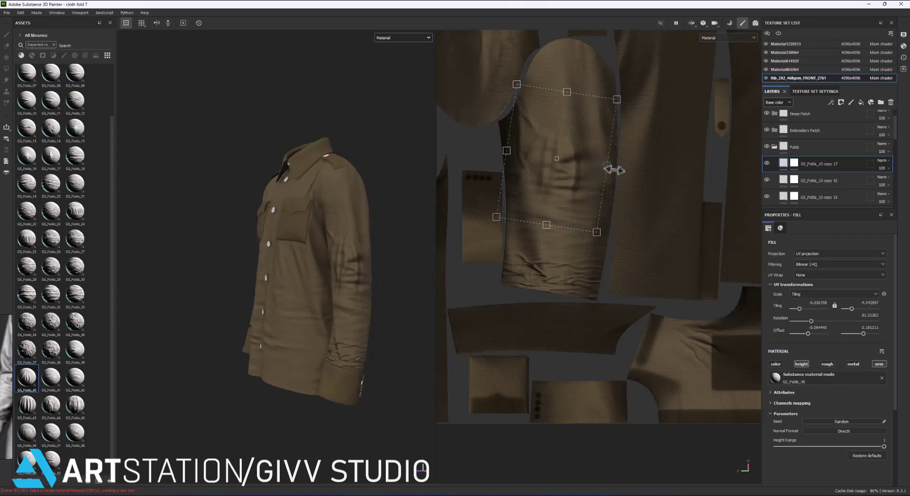
{"action": "left_click_drag", "start_coordinate": [611, 169], "coordinate": [580, 202]}
{"action": "left_click_drag", "start_coordinate": [360, 246], "coordinate": [322, 249], "text": "alt"}
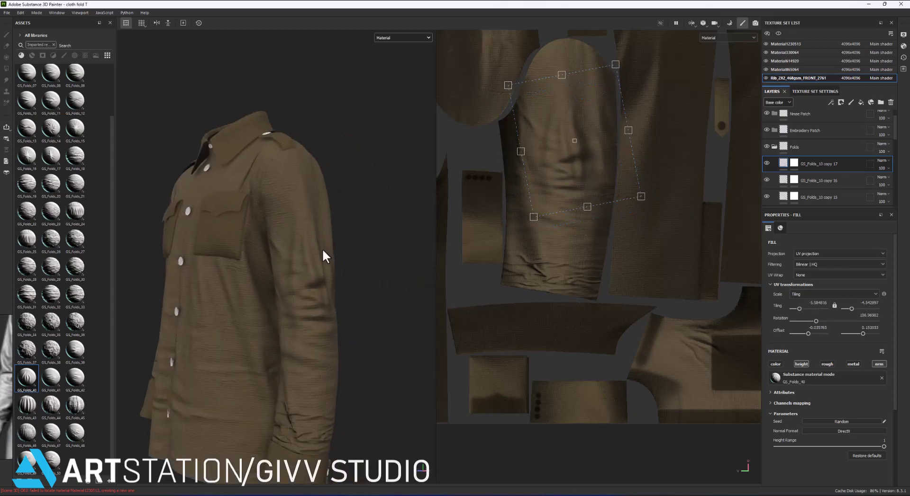
Switch to the mask brush at 27 stroke opacity and orbit to a front three-quarter view.
{"action": "key", "text": "1"}
{"action": "left_click", "coordinate": [800, 358]}
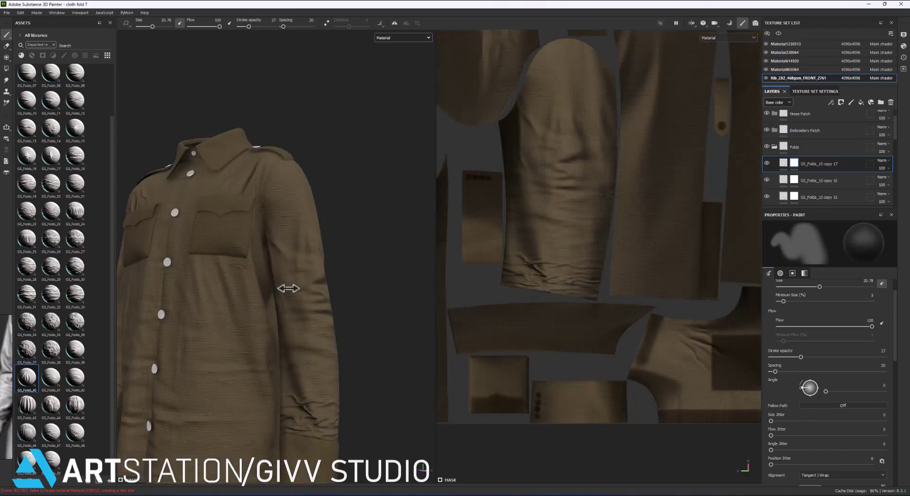
{"action": "mouse_move", "coordinate": [287, 286]}
{"action": "left_mouse_down", "text": "alt"}
{"action": "mouse_move", "coordinate": [246, 284]}
{"action": "mouse_move", "coordinate": [364, 296]}
{"action": "mouse_move", "coordinate": [271, 258]}
{"action": "mouse_move", "coordinate": [276, 306]}
{"action": "left_mouse_up", "text": "alt"}
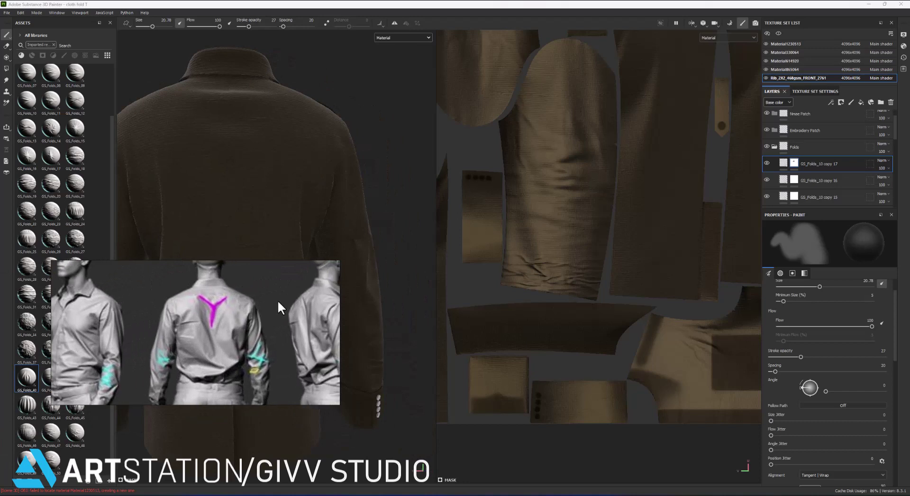
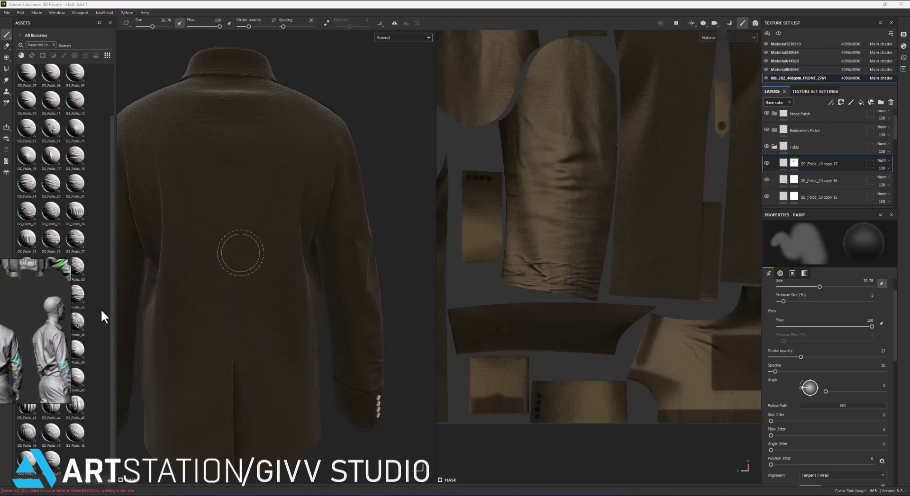
Duplicate the GS_Folds_10 copy 17 layer to create copy 18.
{"action": "scroll", "coordinate": [240, 252], "scroll_direction": "down", "scroll_amount": 3}
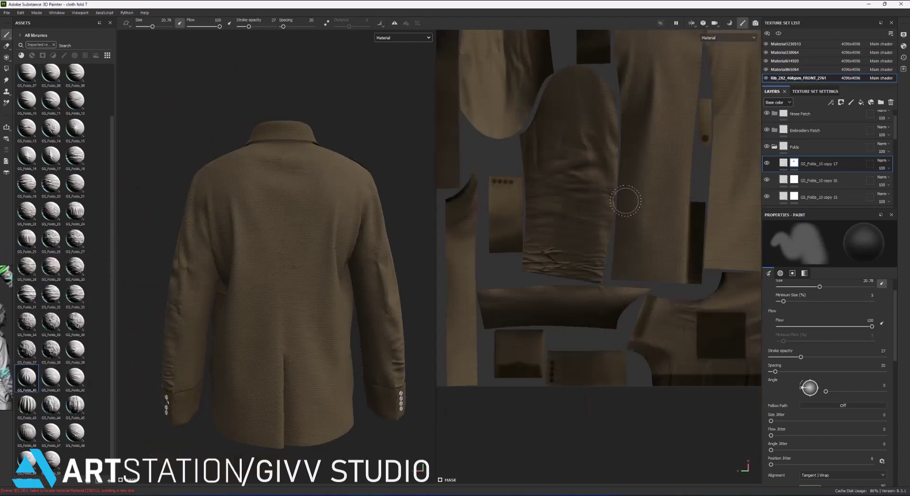
{"action": "scroll", "coordinate": [532, 239], "scroll_direction": "down", "scroll_amount": 5}
{"action": "right_click", "coordinate": [802, 165]}
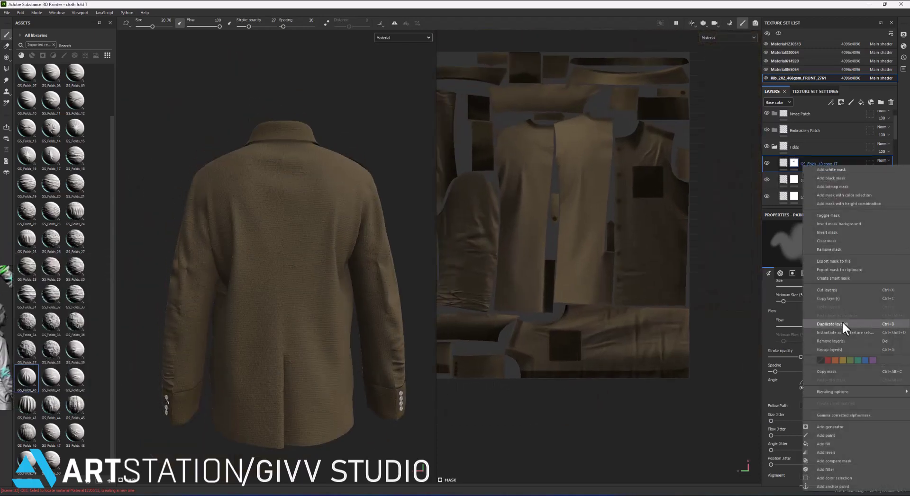
{"action": "right_click", "coordinate": [795, 169]}
{"action": "left_click", "coordinate": [800, 170]}
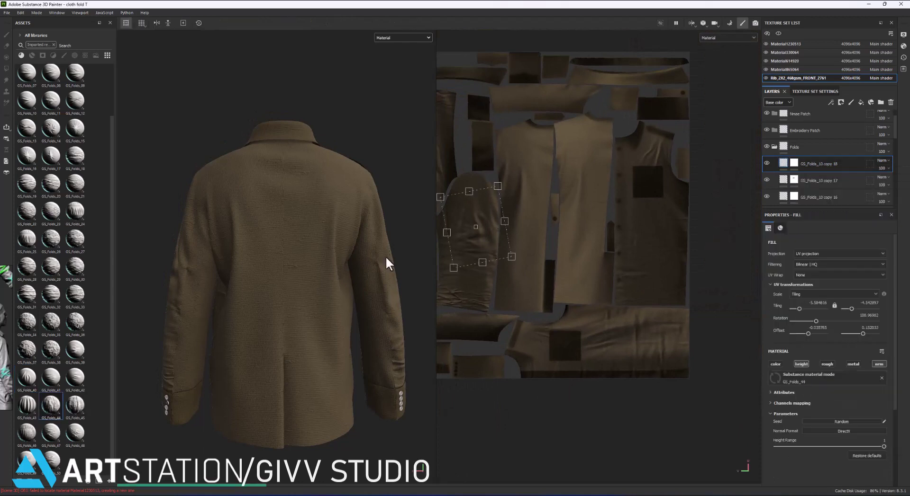
Move the fold pattern onto the centre back panel, turned upright and enlarged.
{"action": "mouse_move", "coordinate": [496, 248]}
{"action": "left_mouse_down"}
{"action": "mouse_move", "coordinate": [575, 239]}
{"action": "mouse_move", "coordinate": [611, 316]}
{"action": "mouse_move", "coordinate": [595, 279]}
{"action": "mouse_move", "coordinate": [493, 305]}
{"action": "left_mouse_up"}
{"action": "mouse_move", "coordinate": [588, 199]}
{"action": "left_mouse_down"}
{"action": "mouse_move", "coordinate": [596, 262]}
{"action": "mouse_move", "coordinate": [582, 197]}
{"action": "mouse_move", "coordinate": [589, 227]}
{"action": "left_mouse_up"}
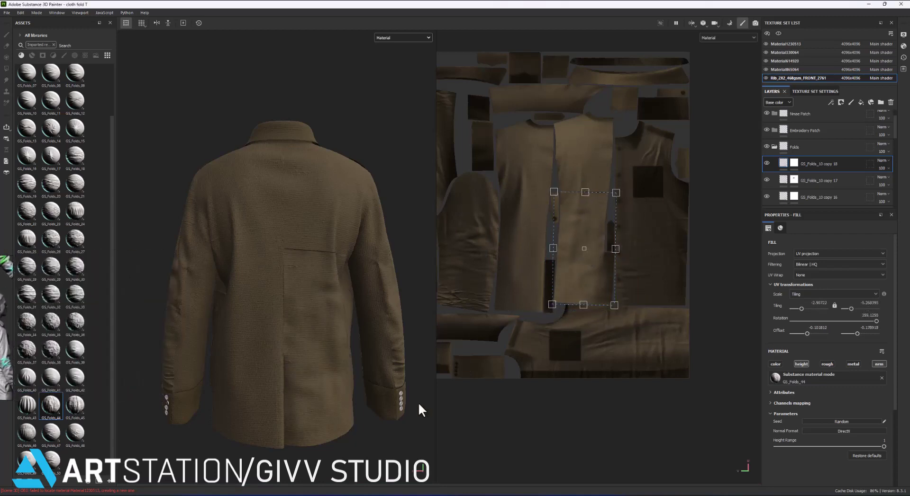
{"action": "scroll", "coordinate": [418, 405], "scroll_direction": "up", "scroll_amount": 5}
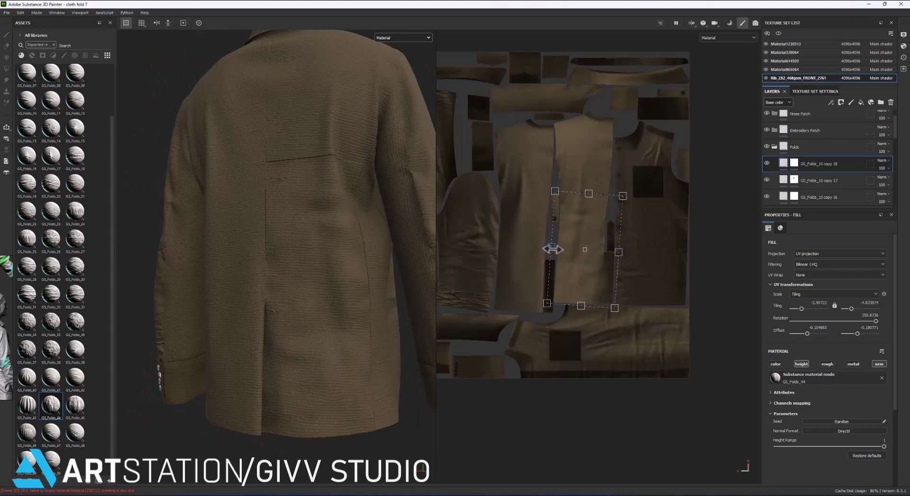
Switch to the brush, view the jacket straight from the back, and bring up copy 18's mask options.
{"action": "key", "text": "1"}
{"action": "scroll", "coordinate": [616, 202], "scroll_direction": "up", "scroll_amount": 2}
{"action": "scroll", "coordinate": [510, 184], "scroll_direction": "up", "scroll_amount": 3}
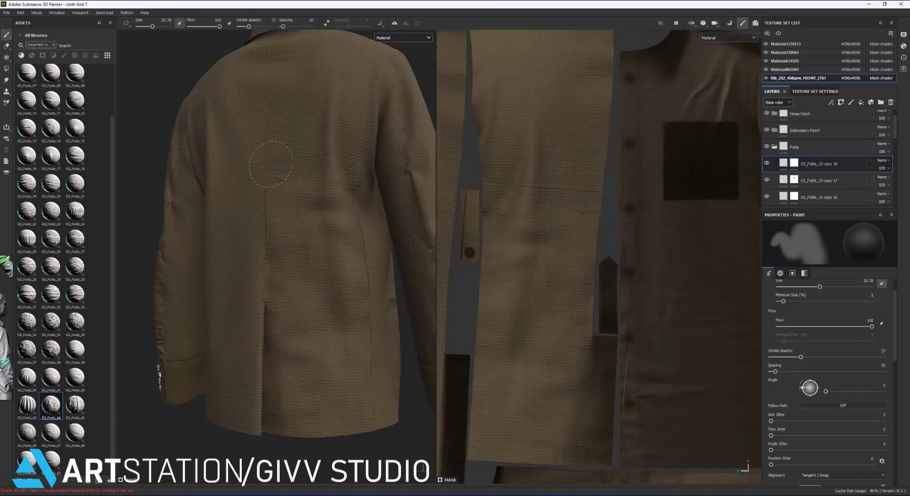
{"action": "mouse_move", "coordinate": [284, 189]}
{"action": "left_mouse_down", "text": "alt"}
{"action": "mouse_move", "coordinate": [265, 190]}
{"action": "mouse_move", "coordinate": [284, 188]}
{"action": "left_mouse_up", "text": "alt"}
{"action": "scroll", "coordinate": [786, 376], "scroll_direction": "up", "scroll_amount": 1}
{"action": "left_click_drag", "start_coordinate": [800, 379], "coordinate": [786, 379]}
{"action": "left_click_drag", "start_coordinate": [284, 213], "coordinate": [351, 213], "text": "alt"}
{"action": "scroll", "coordinate": [312, 213], "scroll_direction": "down", "scroll_amount": 3}
{"action": "right_click", "coordinate": [817, 162]}
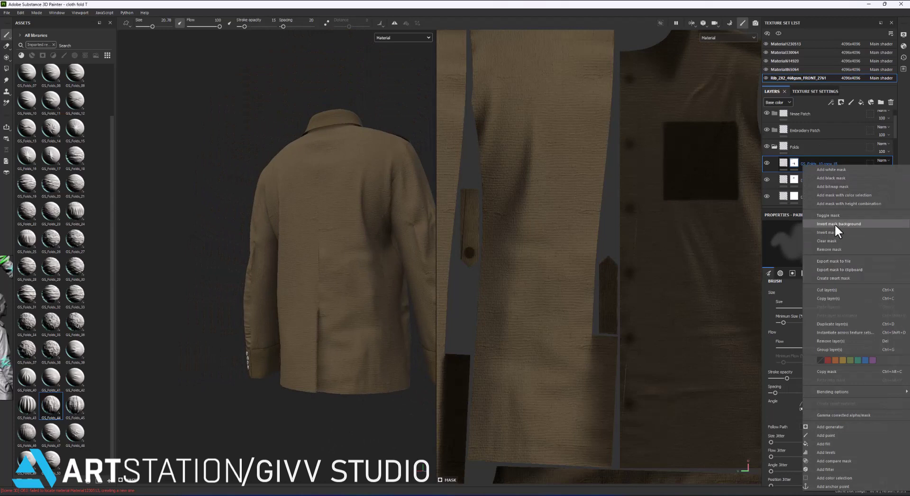
Invert copy 18's mask and duplicate the layer as copy 19.
{"action": "left_click", "coordinate": [832, 275]}
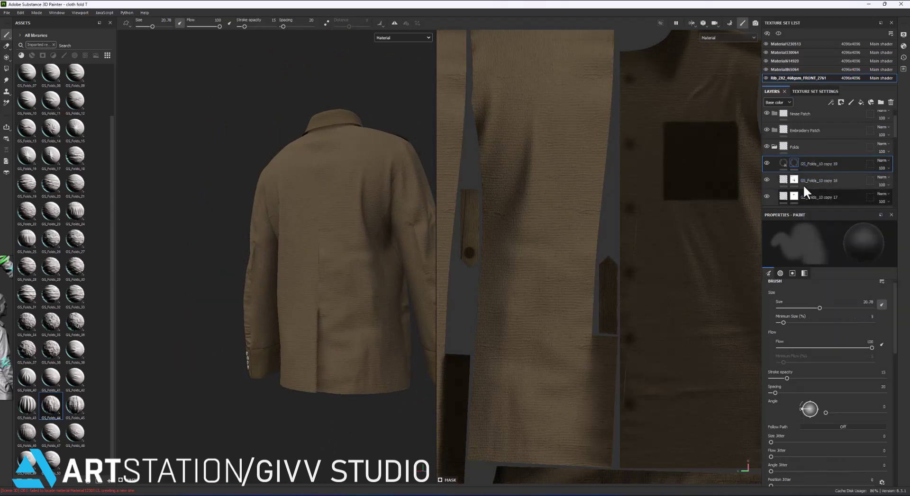
{"action": "right_click", "coordinate": [789, 162]}
{"action": "left_click", "coordinate": [783, 164]}
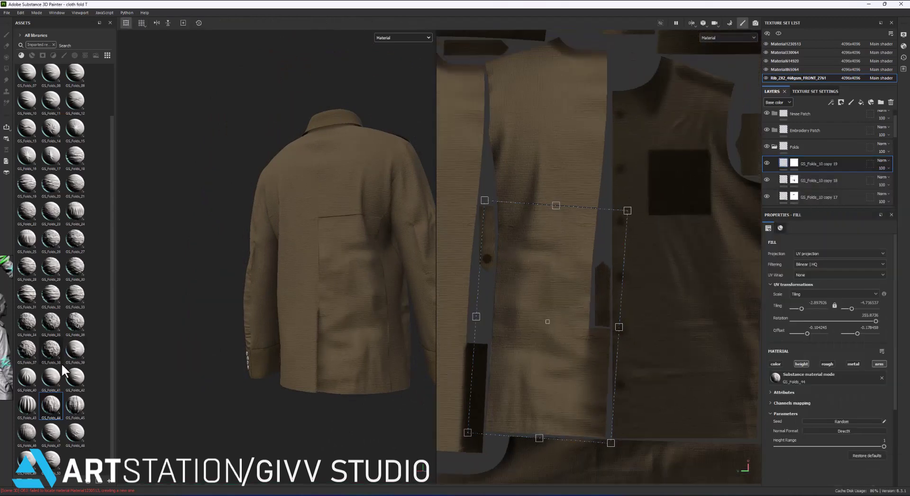
Swap copy 19's fold material to GS_Folds_38, enlarged and straightened over the back.
{"action": "left_click_drag", "start_coordinate": [61, 363], "coordinate": [155, 343]}
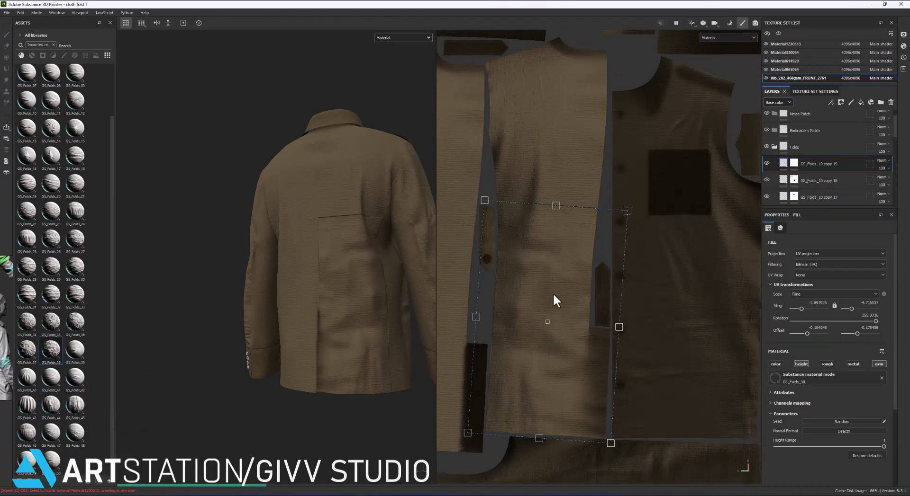
{"action": "scroll", "coordinate": [554, 301], "scroll_direction": "down", "scroll_amount": 3}
{"action": "left_click_drag", "start_coordinate": [560, 308], "coordinate": [497, 298]}
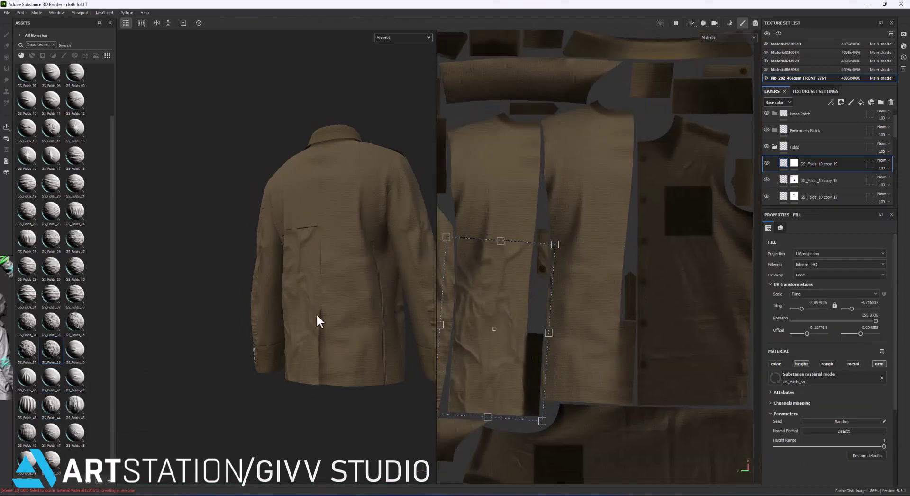
{"action": "mouse_move", "coordinate": [317, 322]}
{"action": "left_mouse_down", "text": "alt"}
{"action": "mouse_move", "coordinate": [497, 244]}
{"action": "mouse_move", "coordinate": [638, 93]}
{"action": "left_mouse_up", "text": "alt"}
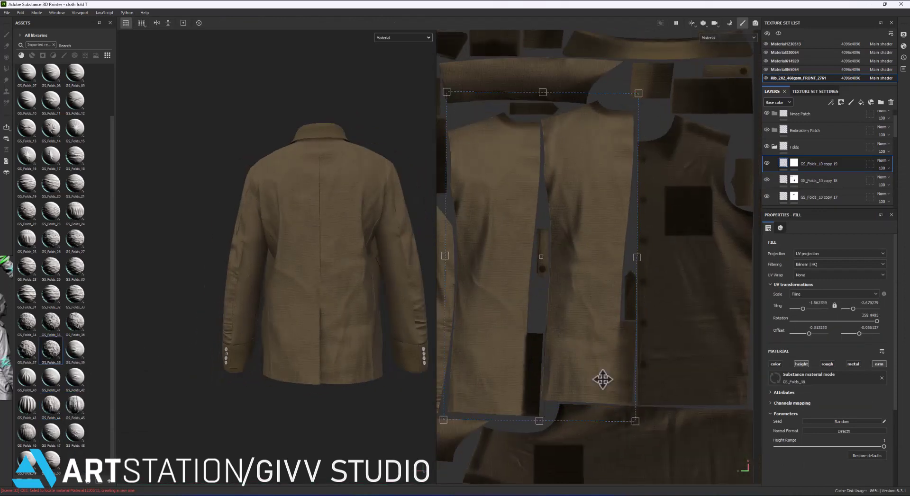
Hide copy 19 and select copy 18 with brush opacity at 100.
{"action": "left_click", "coordinate": [767, 163]}
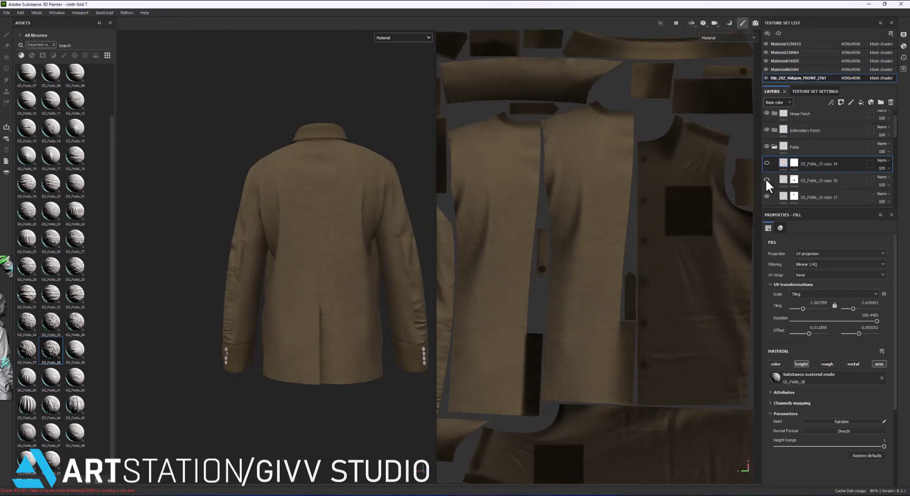
{"action": "left_click", "coordinate": [771, 181]}
{"action": "left_click", "coordinate": [883, 378]}
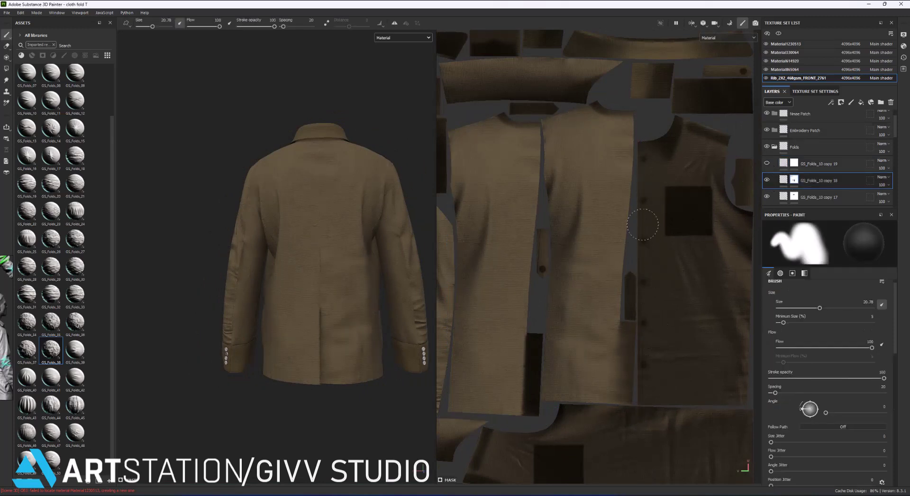
{"action": "left_click_drag", "start_coordinate": [332, 259], "coordinate": [372, 259], "text": "alt"}
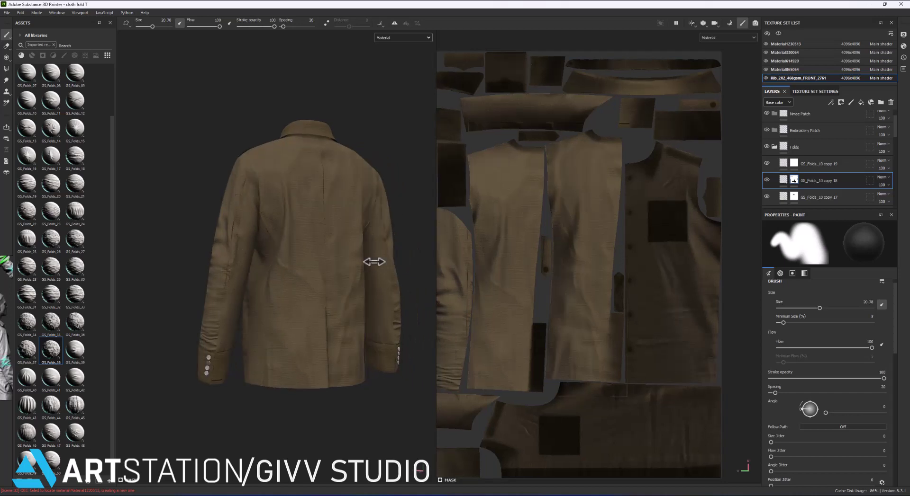
Clear copy 19's mask and set the brush stroke opacity to 30.
{"action": "left_click", "coordinate": [796, 166]}
{"action": "right_click", "coordinate": [796, 163]}
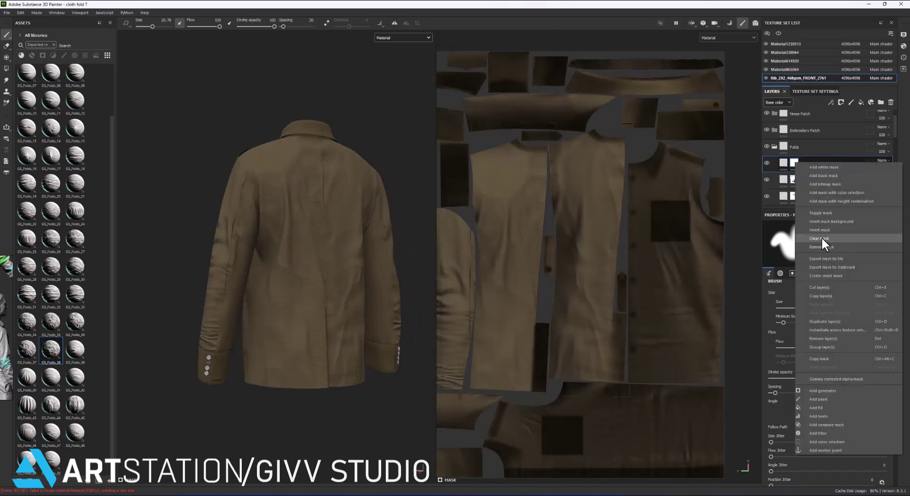
{"action": "left_click", "coordinate": [821, 237]}
{"action": "left_click", "coordinate": [6, 69]}
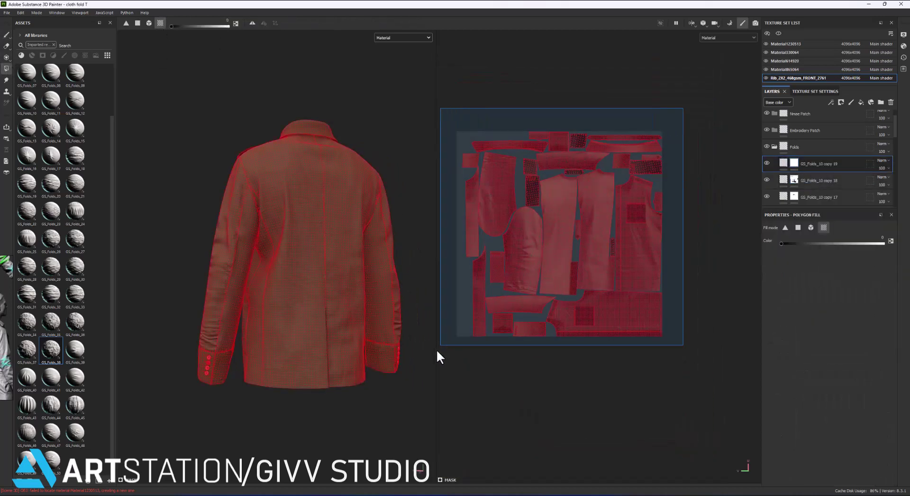
{"action": "scroll", "coordinate": [601, 206], "scroll_direction": "up", "scroll_amount": 3}
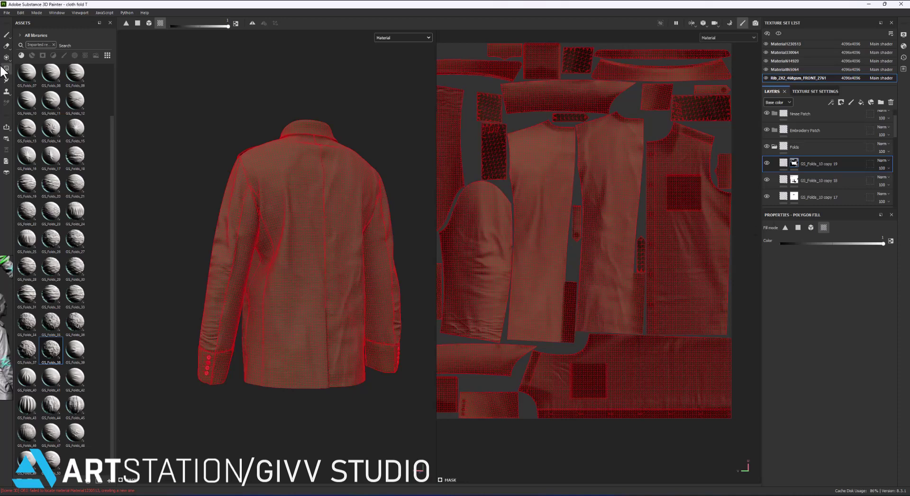
{"action": "key", "text": "1"}
{"action": "scroll", "coordinate": [276, 255], "scroll_direction": "up", "scroll_amount": 3}
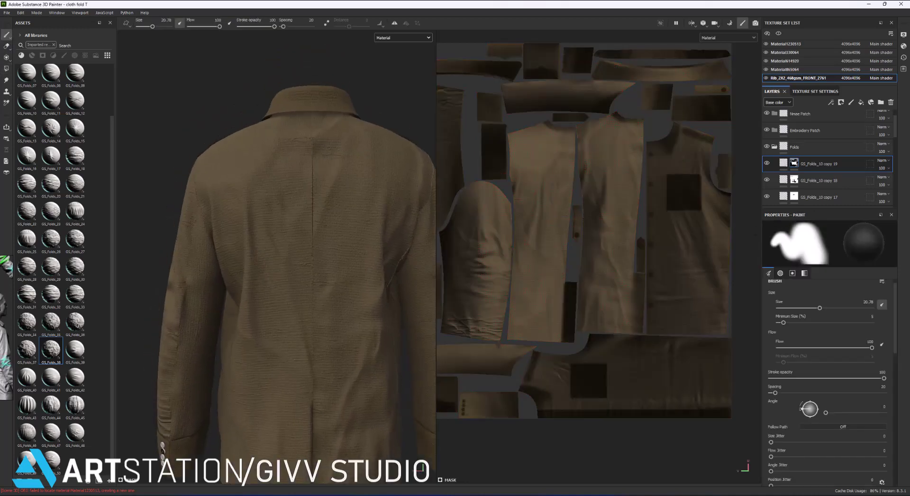
{"action": "left_click", "coordinate": [803, 378]}
Paint copy 19's folds onto the jacket's lower back from several angles.
{"action": "left_click_drag", "start_coordinate": [297, 112], "coordinate": [332, 114], "text": "alt"}
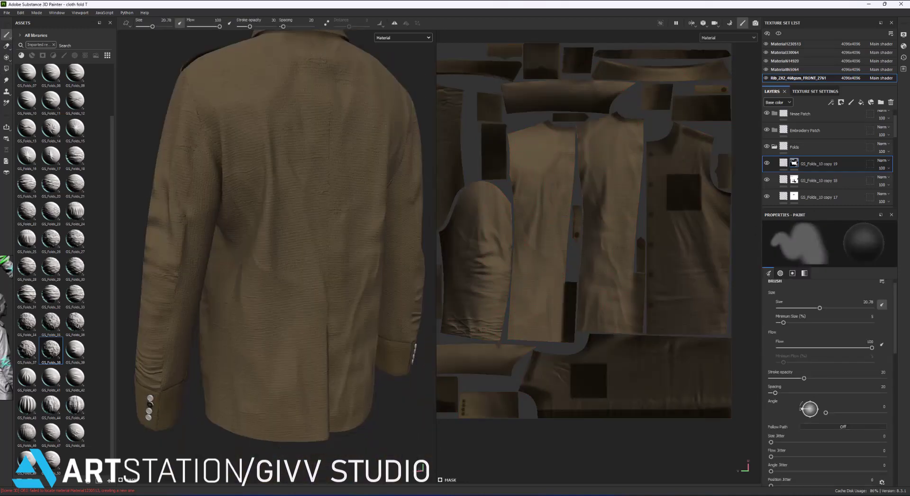
{"action": "left_click_drag", "start_coordinate": [189, 369], "coordinate": [217, 371], "text": "alt"}
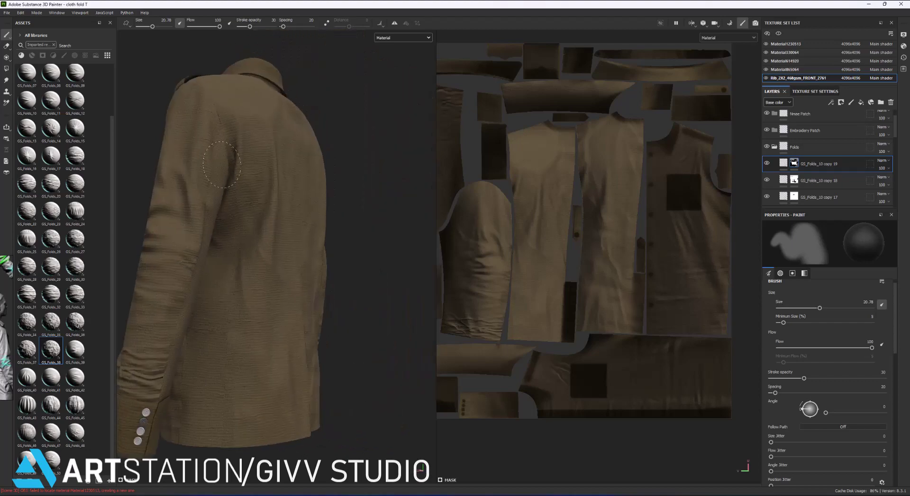
{"action": "left_click_drag", "start_coordinate": [221, 165], "coordinate": [290, 236], "text": "alt"}
{"action": "mouse_move", "coordinate": [291, 298]}
{"action": "left_mouse_down", "text": "alt"}
{"action": "mouse_move", "coordinate": [213, 335]}
{"action": "mouse_move", "coordinate": [360, 246]}
{"action": "mouse_move", "coordinate": [259, 420]}
{"action": "mouse_move", "coordinate": [332, 412]}
{"action": "left_mouse_up", "text": "alt"}
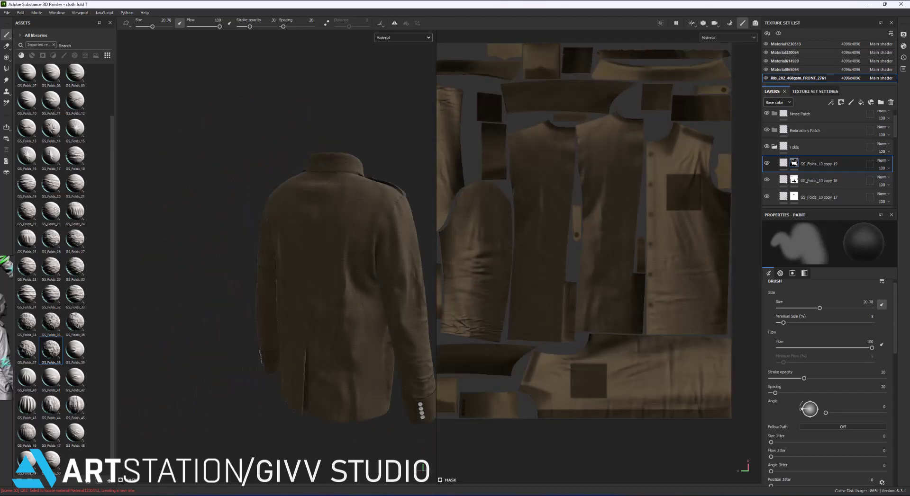
{"action": "left_click_drag", "start_coordinate": [350, 359], "coordinate": [284, 360], "text": "alt"}
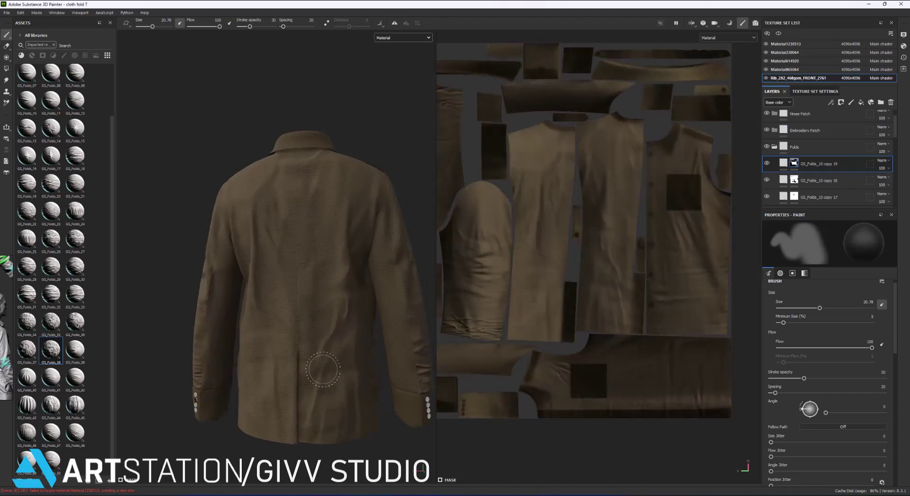
{"action": "left_click_drag", "start_coordinate": [234, 250], "coordinate": [282, 423], "text": "alt"}
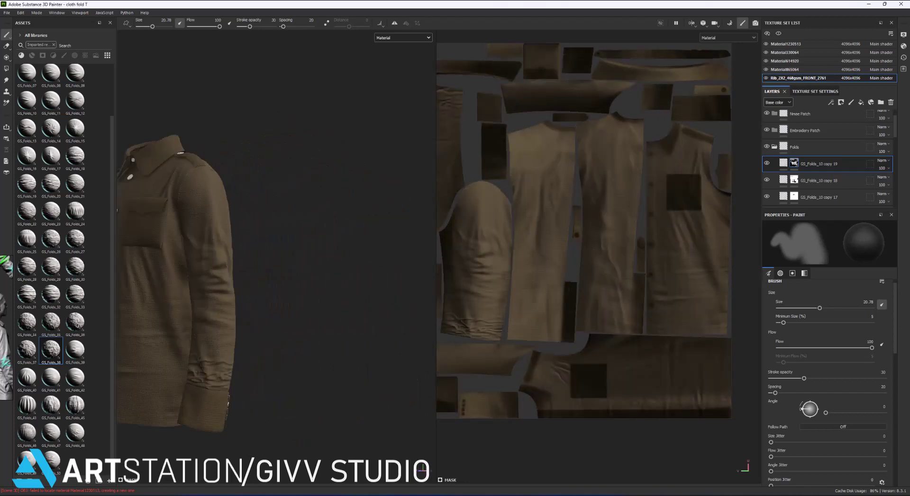
{"action": "scroll", "coordinate": [520, 287], "scroll_direction": "down", "scroll_amount": 3}
{"action": "scroll", "coordinate": [520, 287], "scroll_direction": "down", "scroll_amount": 2}
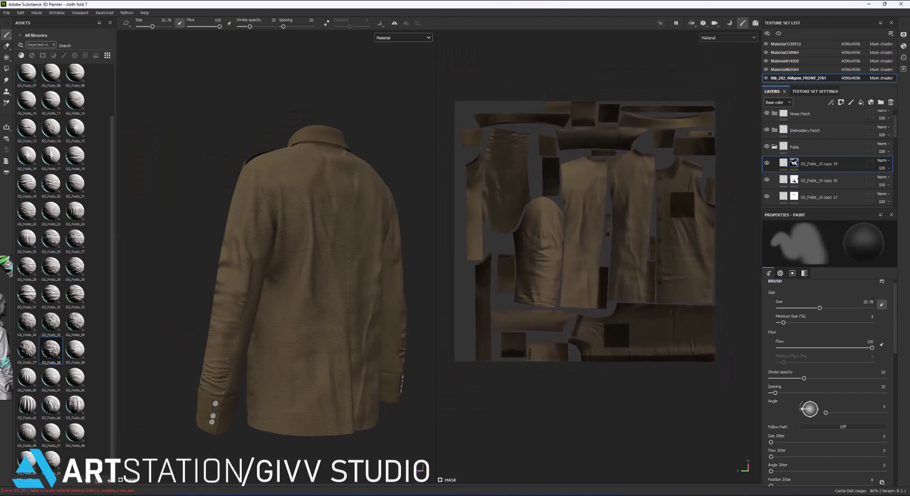
{"action": "left_click_drag", "start_coordinate": [313, 355], "coordinate": [293, 357], "text": "alt"}
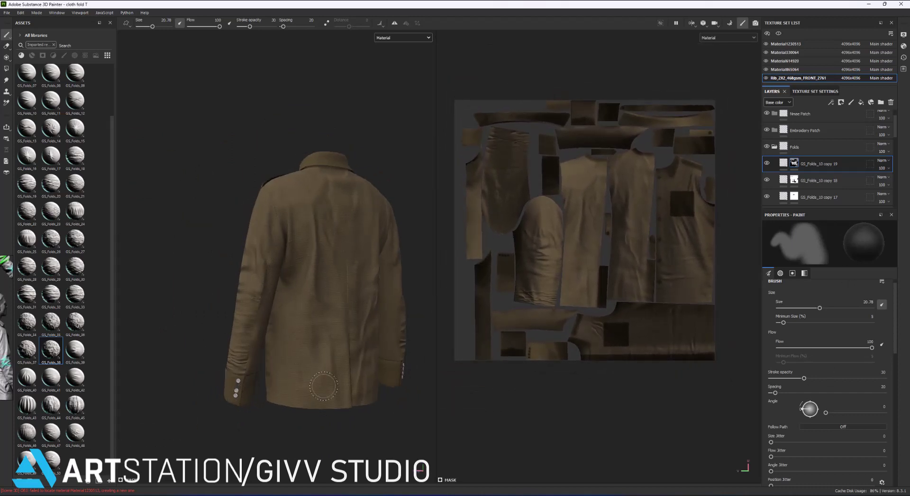
{"action": "mouse_move", "coordinate": [324, 386]}
{"action": "left_mouse_down", "text": "alt"}
{"action": "mouse_move", "coordinate": [378, 426]}
{"action": "mouse_move", "coordinate": [407, 407]}
{"action": "left_mouse_up", "text": "alt"}
{"action": "right_click", "coordinate": [806, 162]}
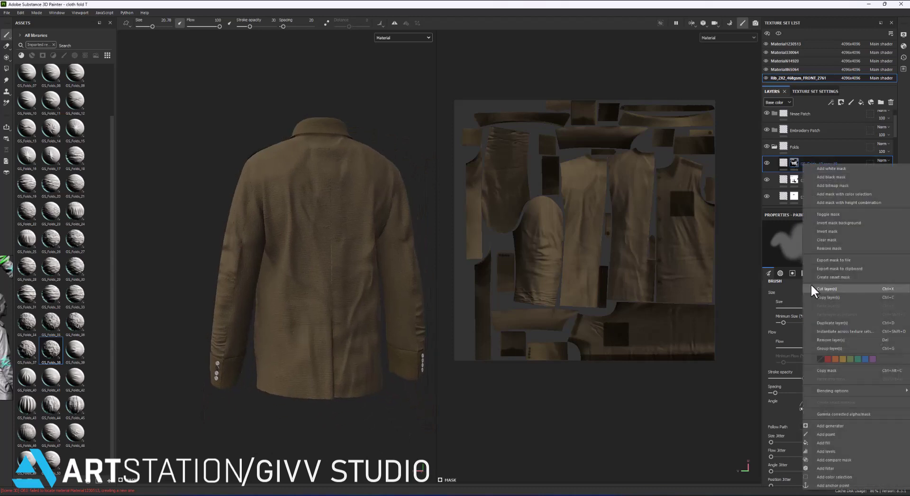
Duplicate copy 19 as copy 20 and polygon-fill one jacket panel into its mask.
{"action": "right_click", "coordinate": [814, 174]}
{"action": "left_click", "coordinate": [833, 237]}
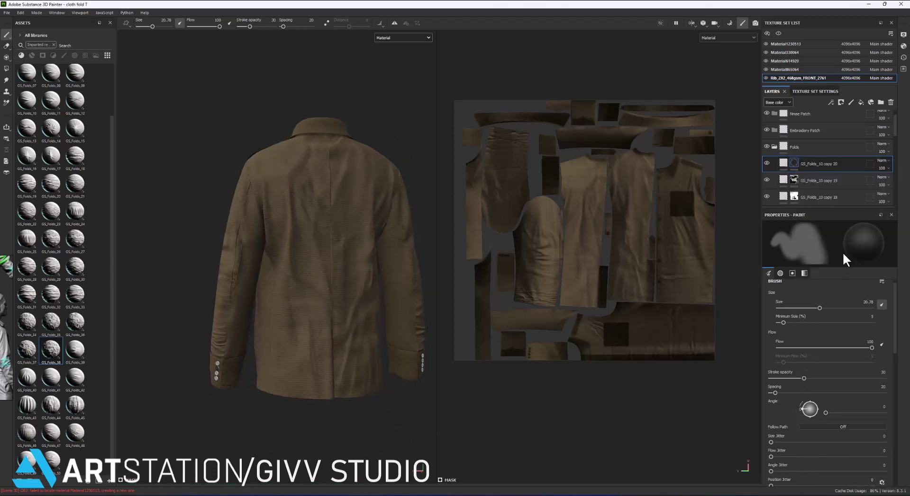
{"action": "left_click", "coordinate": [6, 69]}
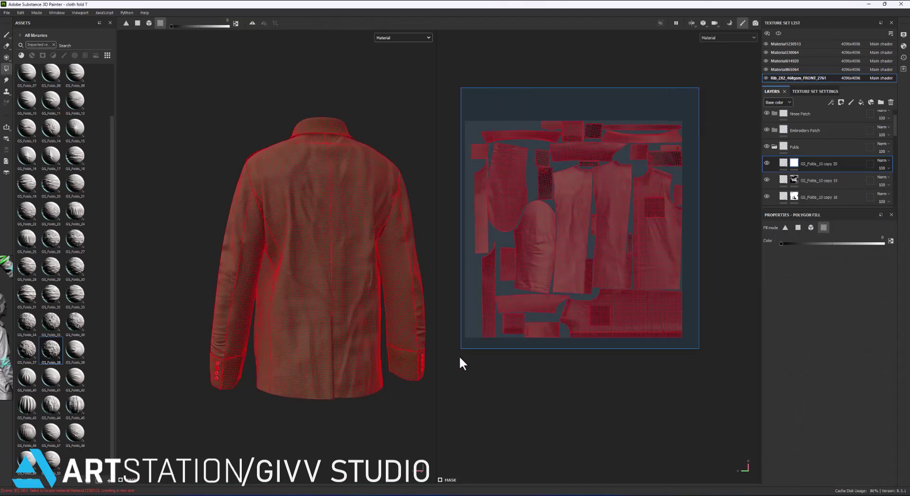
{"action": "left_click", "coordinate": [572, 212]}
{"action": "left_click", "coordinate": [782, 165]}
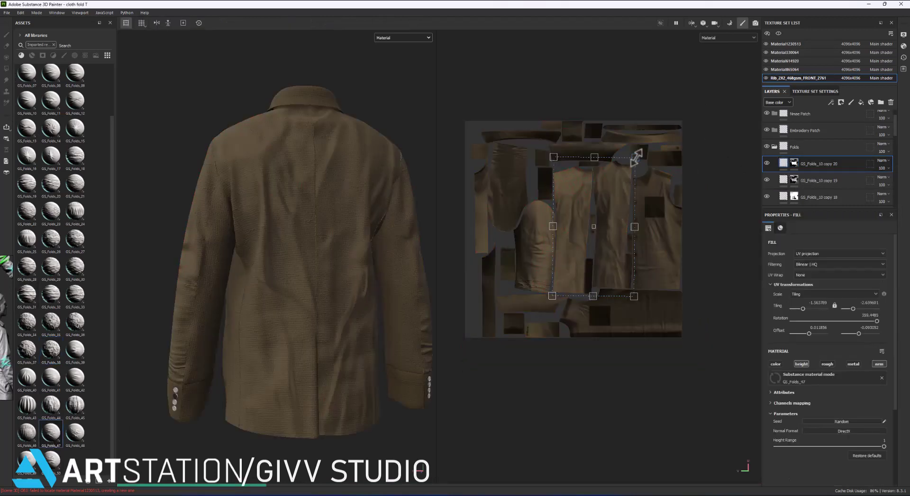
Shrink, rotate and position the GS_Folds_47 fold pattern on the masked panel.
{"action": "left_click_drag", "start_coordinate": [636, 156], "coordinate": [587, 258]}
{"action": "left_click_drag", "start_coordinate": [590, 289], "coordinate": [526, 303]}
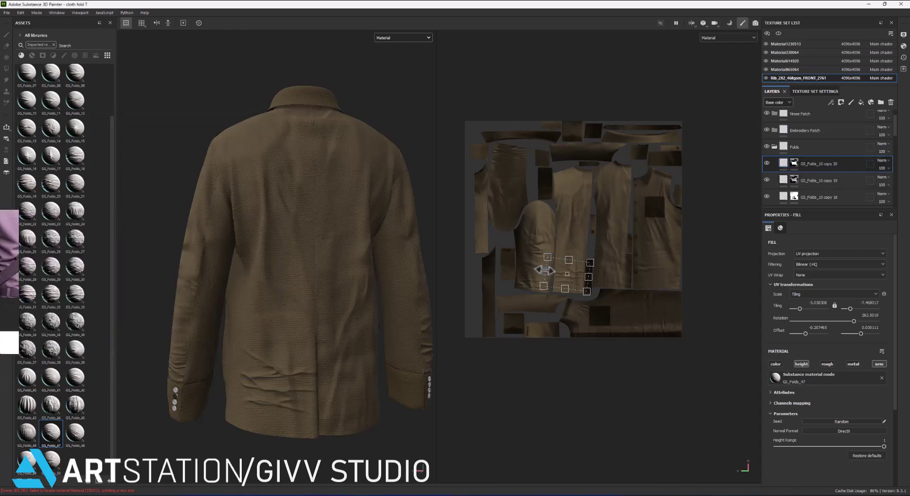
{"action": "scroll", "coordinate": [543, 270], "scroll_direction": "up", "scroll_amount": 1}
{"action": "mouse_move", "coordinate": [545, 301]}
{"action": "left_mouse_down"}
{"action": "mouse_move", "coordinate": [589, 300]}
{"action": "mouse_move", "coordinate": [563, 291]}
{"action": "mouse_move", "coordinate": [595, 288]}
{"action": "mouse_move", "coordinate": [588, 302]}
{"action": "mouse_move", "coordinate": [583, 266]}
{"action": "mouse_move", "coordinate": [627, 295]}
{"action": "mouse_move", "coordinate": [624, 321]}
{"action": "left_mouse_up"}
{"action": "mouse_move", "coordinate": [561, 282]}
{"action": "left_mouse_down"}
{"action": "mouse_move", "coordinate": [590, 308]}
{"action": "mouse_move", "coordinate": [605, 304]}
{"action": "mouse_move", "coordinate": [581, 252]}
{"action": "left_mouse_up"}
{"action": "left_click_drag", "start_coordinate": [883, 447], "coordinate": [802, 447]}
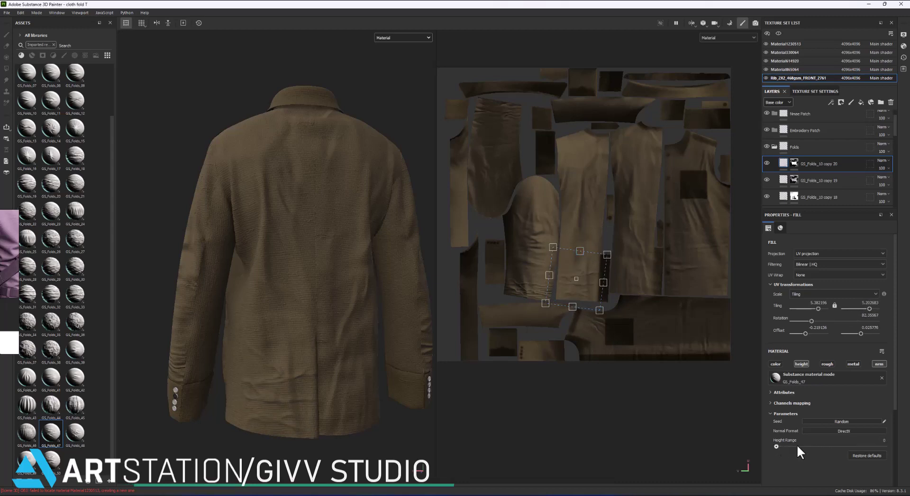
Lower the fold height range to 0.24 and check the result from the rear.
{"action": "left_click_drag", "start_coordinate": [407, 341], "coordinate": [342, 331], "text": "alt"}
{"action": "right_click_drag", "start_coordinate": [342, 331], "coordinate": [375, 334], "text": "shift"}
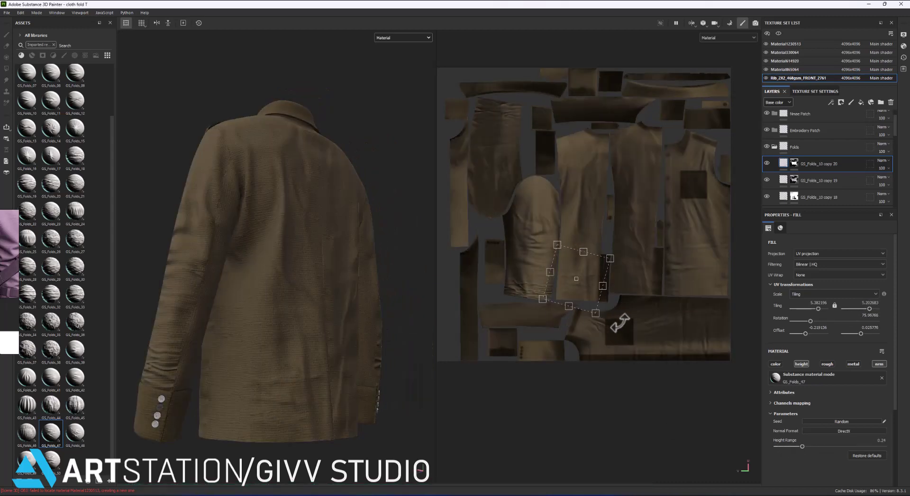
{"action": "left_click_drag", "start_coordinate": [321, 365], "coordinate": [365, 322], "text": "alt"}
{"action": "right_click_drag", "start_coordinate": [366, 322], "coordinate": [368, 318], "text": "shift"}
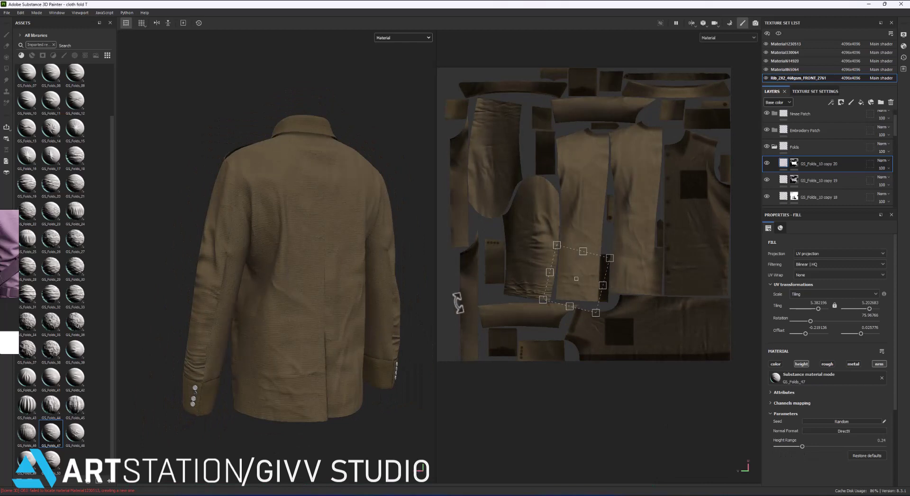
{"action": "right_click_drag", "start_coordinate": [458, 303], "coordinate": [357, 276], "text": "shift"}
{"action": "left_click_drag", "start_coordinate": [358, 276], "coordinate": [388, 265], "text": "alt"}
{"action": "scroll", "coordinate": [583, 285], "scroll_direction": "up", "scroll_amount": 3}
Duplicate the fold layer as copy 21 using GS_Folds_48, repositioned on the jacket.
{"action": "right_click", "coordinate": [797, 162]}
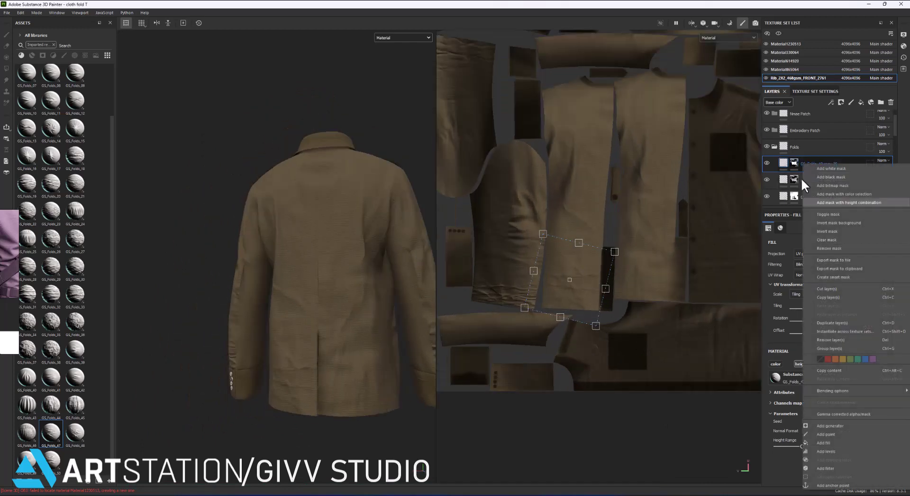
{"action": "left_click", "coordinate": [801, 185]}
{"action": "left_click_drag", "start_coordinate": [582, 279], "coordinate": [663, 264]}
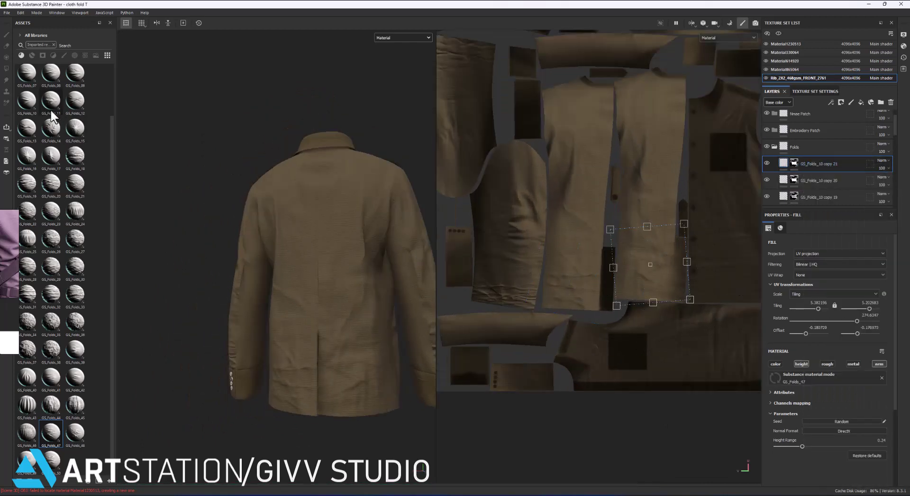
{"action": "left_click", "coordinate": [75, 433]}
{"action": "mouse_move", "coordinate": [683, 303]}
{"action": "left_mouse_down"}
{"action": "mouse_move", "coordinate": [661, 289]}
{"action": "mouse_move", "coordinate": [691, 301]}
{"action": "left_mouse_up"}
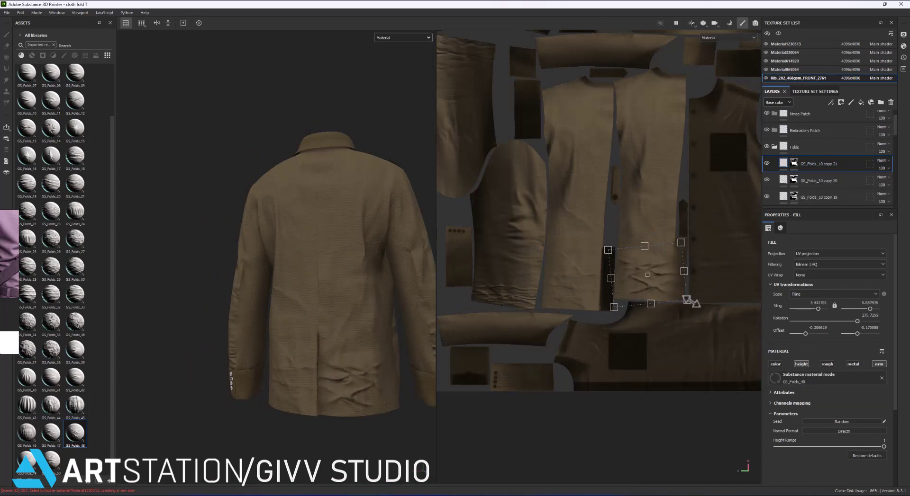
{"action": "left_click_drag", "start_coordinate": [362, 394], "coordinate": [381, 380], "text": "alt"}
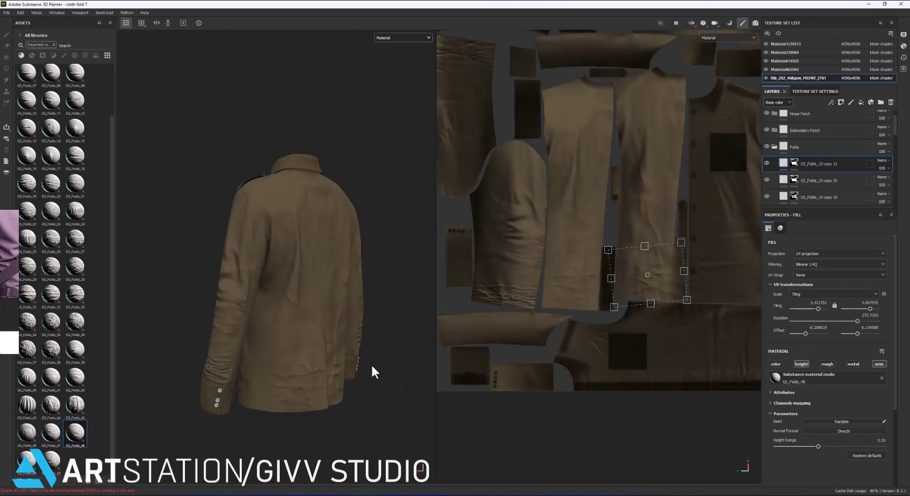
{"action": "left_click_drag", "start_coordinate": [314, 264], "coordinate": [294, 265], "text": "alt"}
Duplicate into copy 22 and reset its mask to plain white.
{"action": "right_click", "coordinate": [800, 163]}
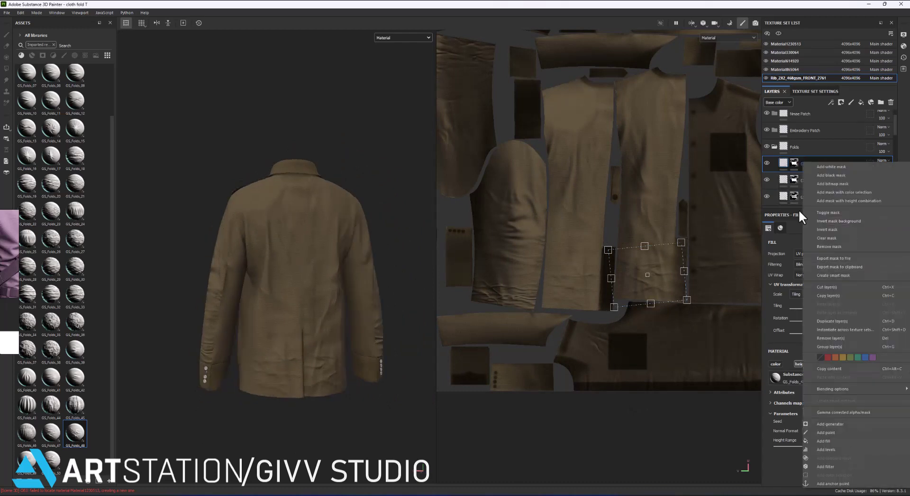
{"action": "left_click", "coordinate": [781, 197]}
{"action": "scroll", "coordinate": [646, 288], "scroll_direction": "down", "scroll_amount": 3}
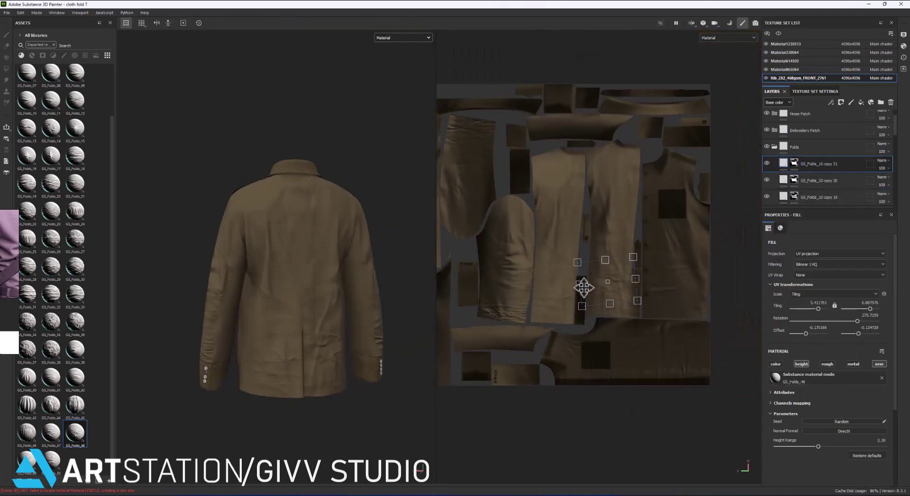
{"action": "right_click", "coordinate": [795, 163]}
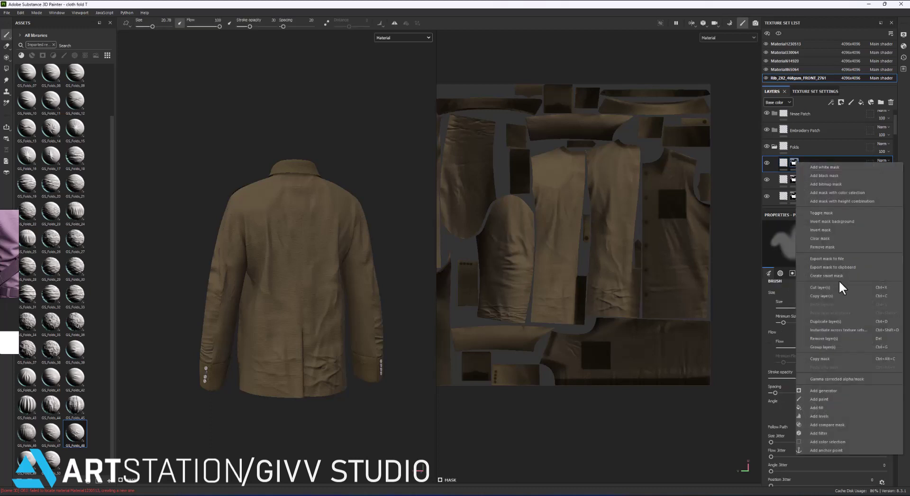
{"action": "left_click", "coordinate": [824, 244]}
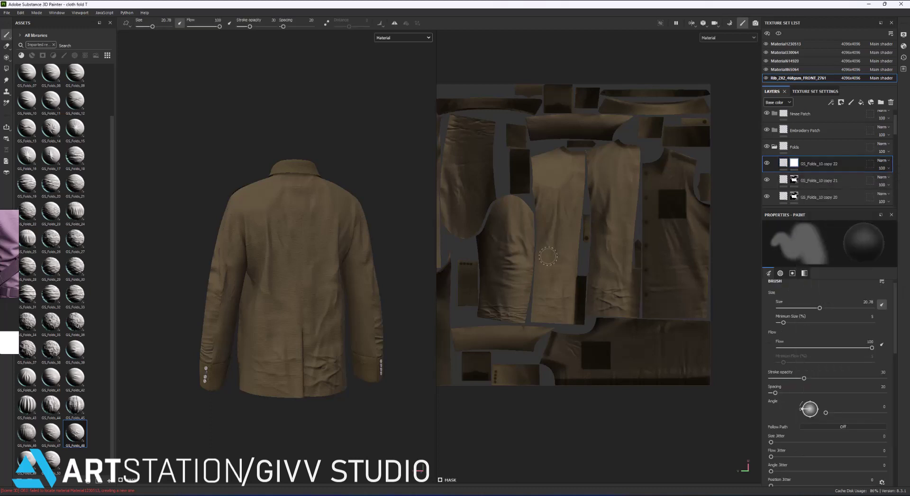
Move copy 22's folds toward the sleeve pieces, slightly rescaled and straightened.
{"action": "left_click", "coordinate": [782, 163]}
{"action": "mouse_move", "coordinate": [616, 282]}
{"action": "left_mouse_down"}
{"action": "mouse_move", "coordinate": [518, 333]}
{"action": "mouse_move", "coordinate": [633, 281]}
{"action": "left_mouse_up"}
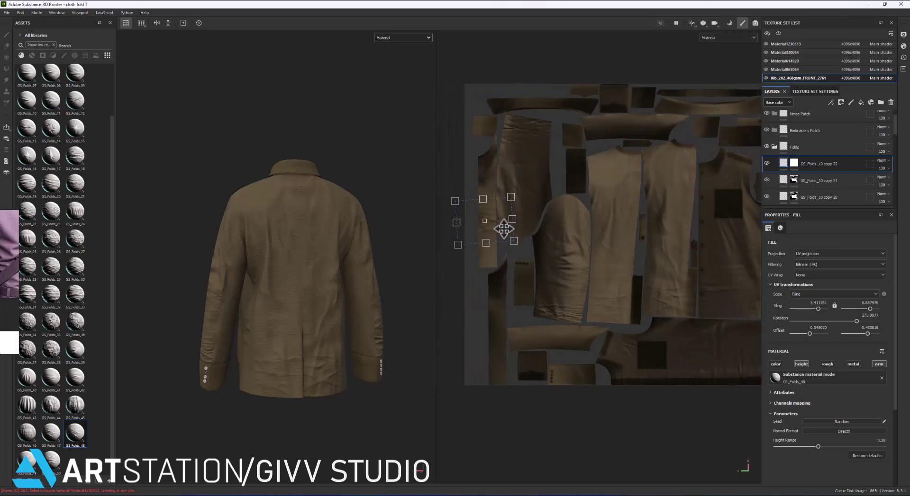
{"action": "left_click_drag", "start_coordinate": [696, 140], "coordinate": [506, 266]}
{"action": "left_click_drag", "start_coordinate": [360, 294], "coordinate": [308, 309], "text": "alt"}
{"action": "left_click_drag", "start_coordinate": [456, 250], "coordinate": [466, 250]}
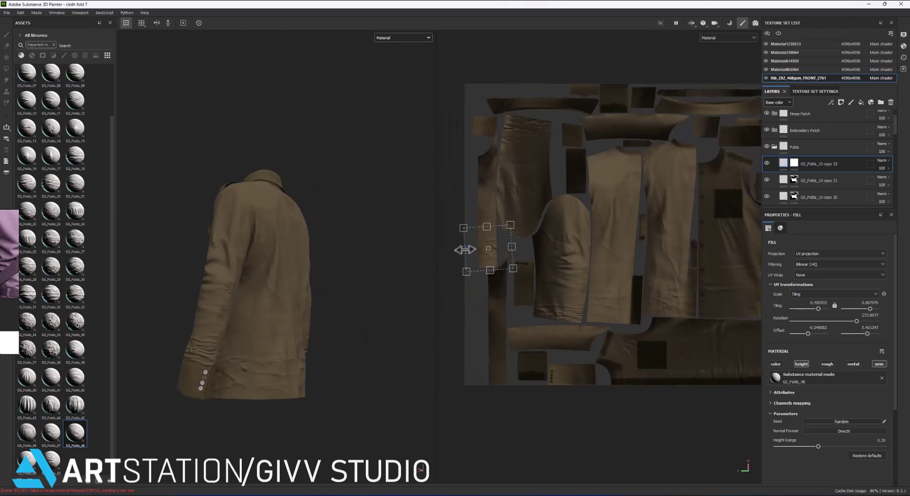
{"action": "left_click_drag", "start_coordinate": [518, 269], "coordinate": [521, 272]}
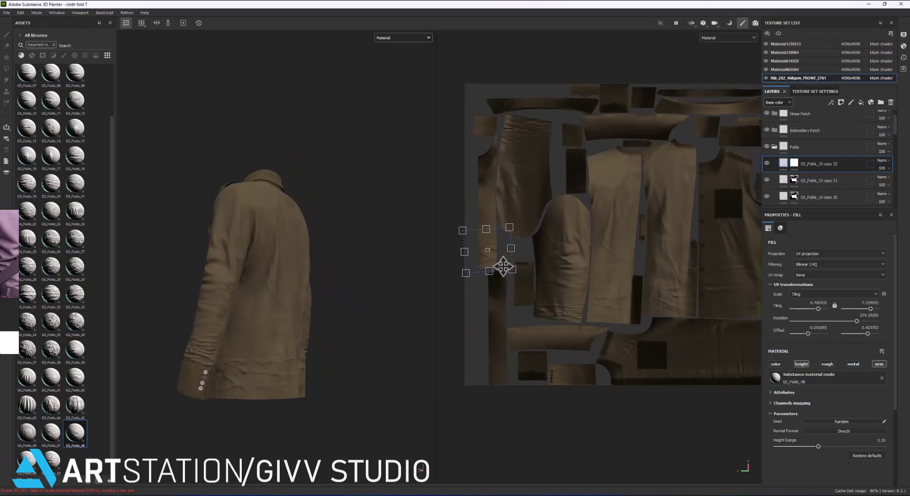
{"action": "left_click", "coordinate": [793, 163]}
{"action": "scroll", "coordinate": [512, 304], "scroll_direction": "up", "scroll_amount": 3}
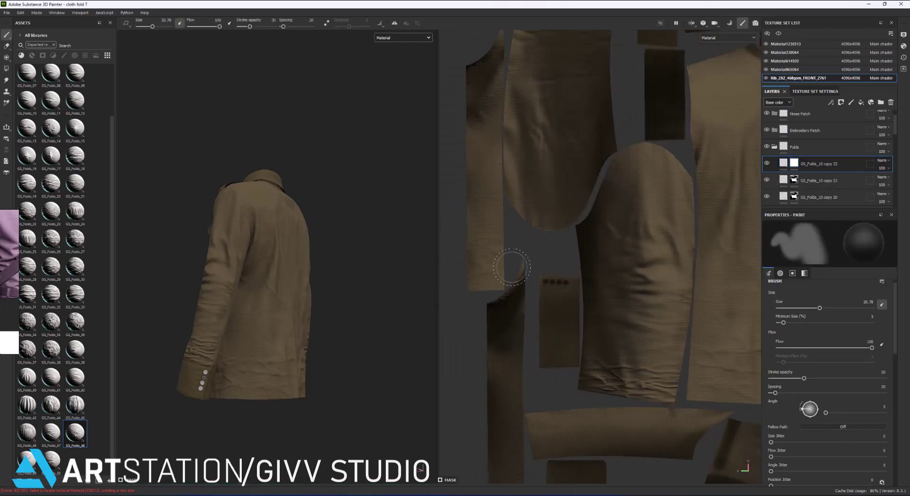
Duplicate the fold layer as copy 23 and select its mask.
{"action": "left_click_drag", "start_coordinate": [291, 349], "coordinate": [331, 350], "text": "alt"}
{"action": "right_click", "coordinate": [811, 165]}
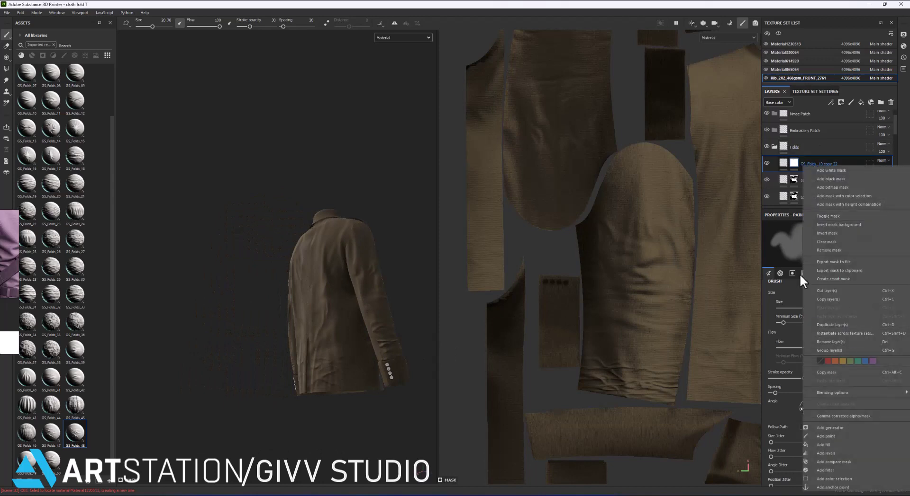
{"action": "left_click", "coordinate": [832, 325]}
{"action": "right_click", "coordinate": [792, 161]}
{"action": "left_click", "coordinate": [833, 237]}
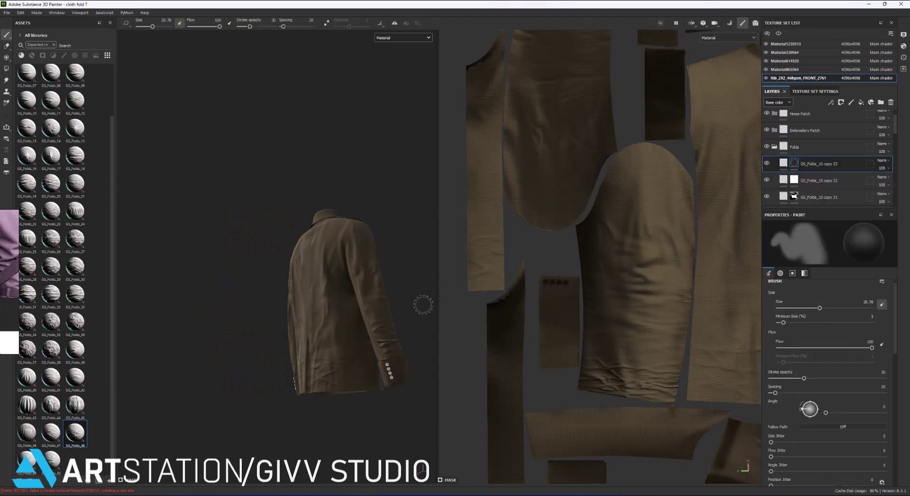
{"action": "left_click", "coordinate": [783, 163]}
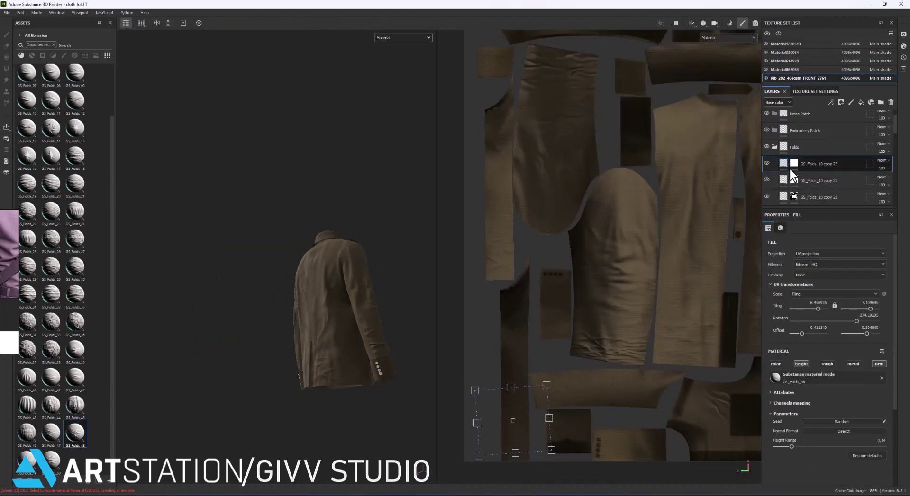
{"action": "left_click", "coordinate": [794, 163]}
From a back view, duplicate copy 23 as copy 24 and switch to polygon fill.
{"action": "scroll", "coordinate": [325, 376], "scroll_direction": "up", "scroll_amount": 5}
{"action": "scroll", "coordinate": [372, 382], "scroll_direction": "down", "scroll_amount": 5}
{"action": "mouse_move", "coordinate": [331, 374]}
{"action": "left_mouse_down", "text": "alt"}
{"action": "mouse_move", "coordinate": [370, 375]}
{"action": "mouse_move", "coordinate": [479, 229]}
{"action": "left_mouse_up", "text": "alt"}
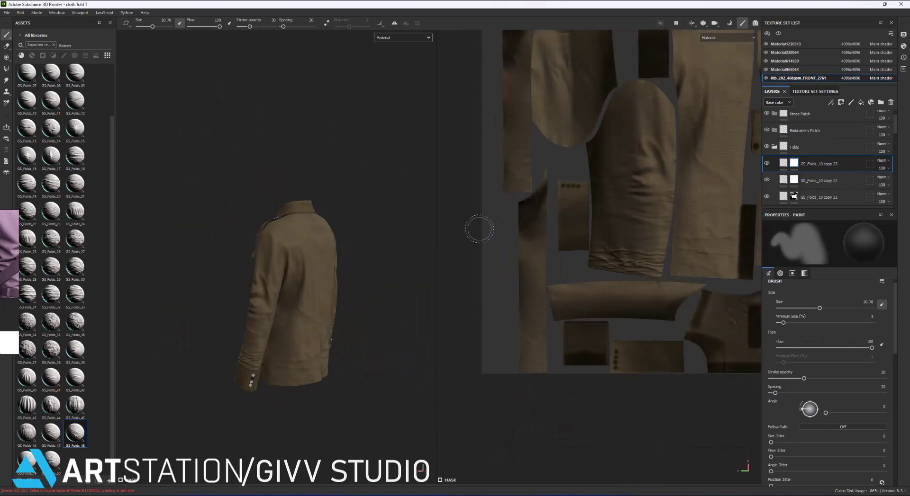
{"action": "left_click_drag", "start_coordinate": [331, 285], "coordinate": [362, 335], "text": "alt"}
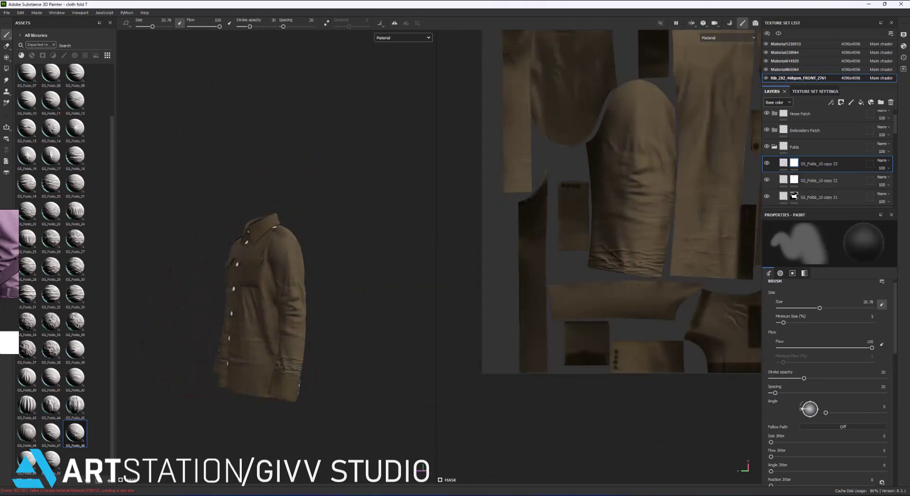
{"action": "scroll", "coordinate": [362, 334], "scroll_direction": "up", "scroll_amount": 2}
{"action": "right_click", "coordinate": [801, 165]}
{"action": "left_click", "coordinate": [814, 164]}
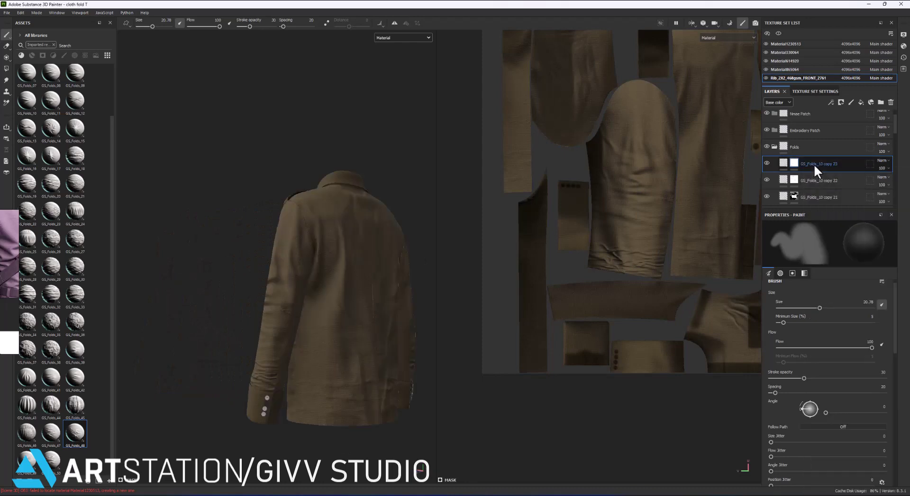
{"action": "right_click", "coordinate": [795, 161]}
{"action": "left_click", "coordinate": [827, 320]}
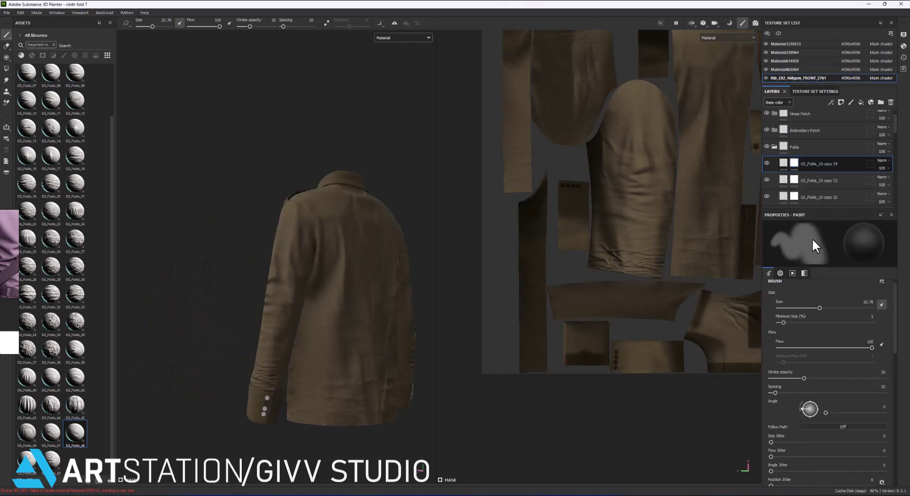
{"action": "left_click", "coordinate": [6, 69]}
Check another viewport display channel, then return to the full material view.
{"action": "scroll", "coordinate": [680, 233], "scroll_direction": "down", "scroll_amount": 3}
{"action": "scroll", "coordinate": [491, 331], "scroll_direction": "up", "scroll_amount": 1}
{"action": "scroll", "coordinate": [512, 265], "scroll_direction": "up", "scroll_amount": 2}
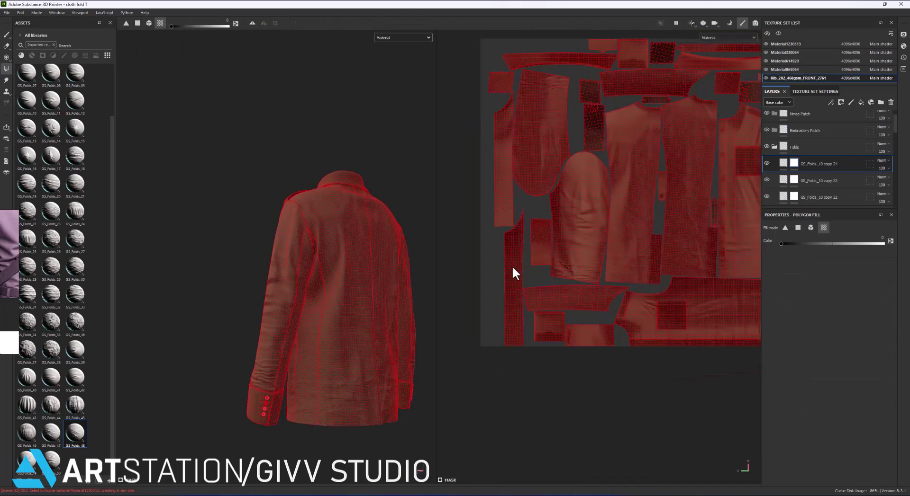
{"action": "left_click", "coordinate": [402, 38]}
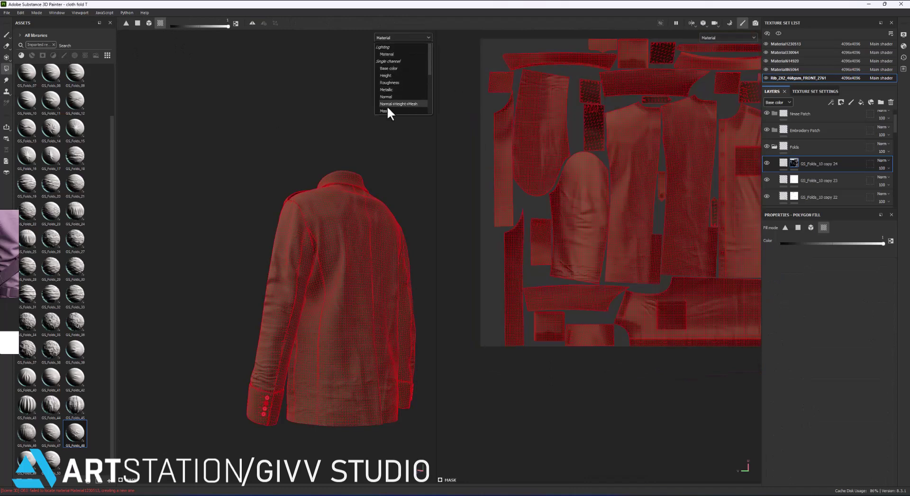
{"action": "left_click", "coordinate": [387, 106]}
{"action": "left_click", "coordinate": [393, 38]}
{"action": "left_click", "coordinate": [391, 43]}
Set copy 24's UV wrap to Repeat and scale up the fold pattern.
{"action": "left_click", "coordinate": [781, 163]}
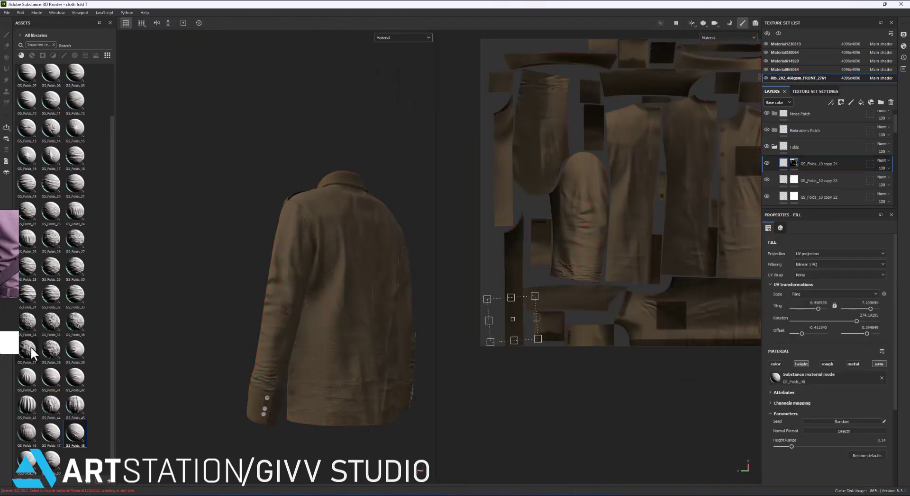
{"action": "left_click", "coordinate": [802, 305]}
{"action": "scroll", "coordinate": [325, 361], "scroll_direction": "up", "scroll_amount": 3}
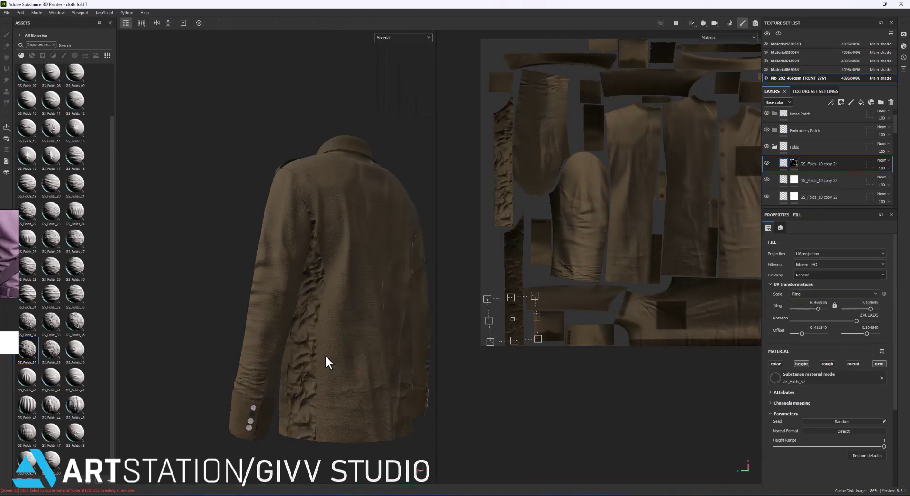
{"action": "scroll", "coordinate": [341, 350], "scroll_direction": "up", "scroll_amount": 2}
{"action": "left_click_drag", "start_coordinate": [544, 278], "coordinate": [590, 262]}
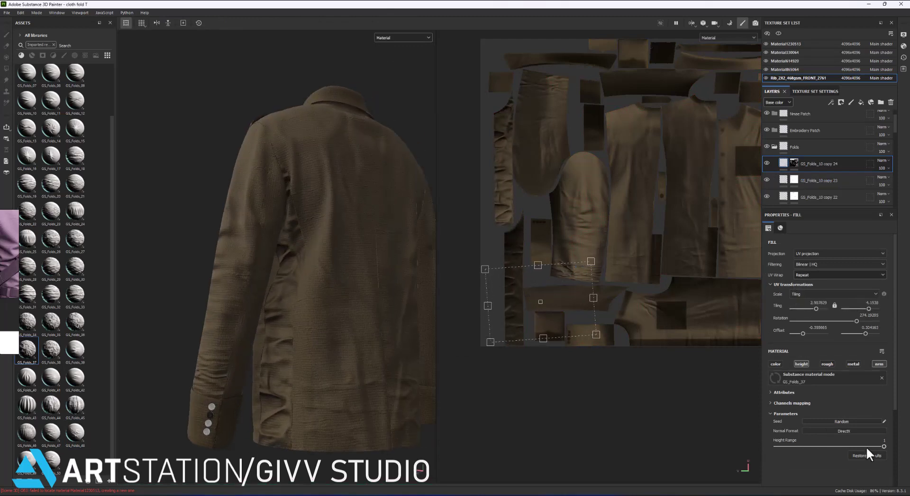
Lower the fold height range to 0.15 and zoom in on the back hem with the brush.
{"action": "left_click_drag", "start_coordinate": [883, 447], "coordinate": [805, 447]}
{"action": "mouse_move", "coordinate": [687, 360]}
{"action": "left_mouse_down", "text": "alt"}
{"action": "mouse_move", "coordinate": [474, 308]}
{"action": "mouse_move", "coordinate": [249, 314]}
{"action": "mouse_move", "coordinate": [318, 349]}
{"action": "mouse_move", "coordinate": [191, 312]}
{"action": "mouse_move", "coordinate": [327, 349]}
{"action": "left_mouse_up", "text": "alt"}
{"action": "left_click_drag", "start_coordinate": [804, 447], "coordinate": [794, 447]}
{"action": "mouse_move", "coordinate": [714, 360]}
{"action": "left_mouse_down", "text": "alt"}
{"action": "mouse_move", "coordinate": [589, 217]}
{"action": "mouse_move", "coordinate": [568, 224]}
{"action": "left_mouse_up", "text": "alt"}
{"action": "right_click_drag", "start_coordinate": [331, 319], "coordinate": [569, 294], "text": "alt"}
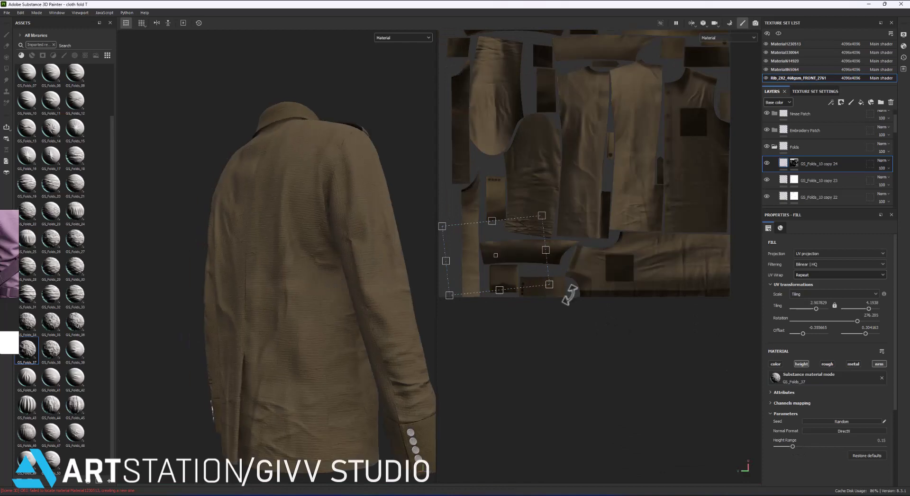
{"action": "key", "text": "1"}
{"action": "middle_click_drag", "start_coordinate": [326, 327], "coordinate": [371, 270], "text": "alt"}
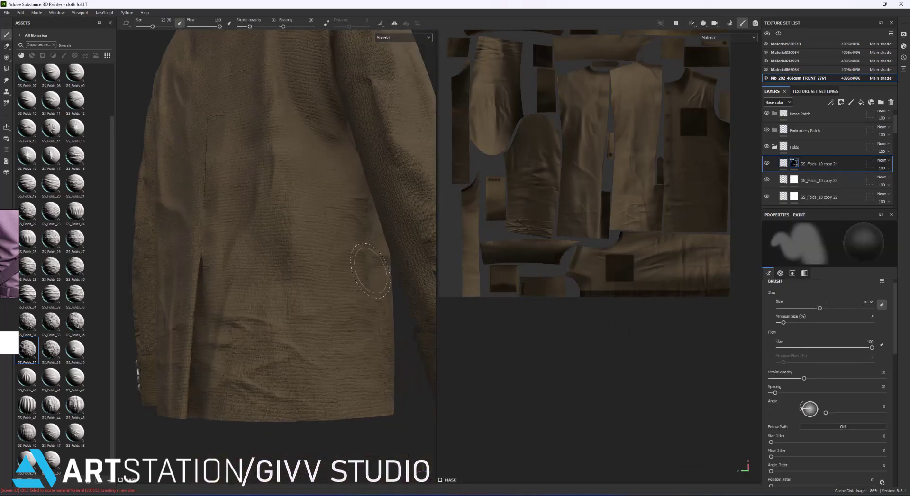
{"action": "right_click_drag", "start_coordinate": [361, 247], "coordinate": [332, 227], "text": "alt"}
{"action": "left_click_drag", "start_coordinate": [332, 227], "coordinate": [360, 227], "text": "alt"}
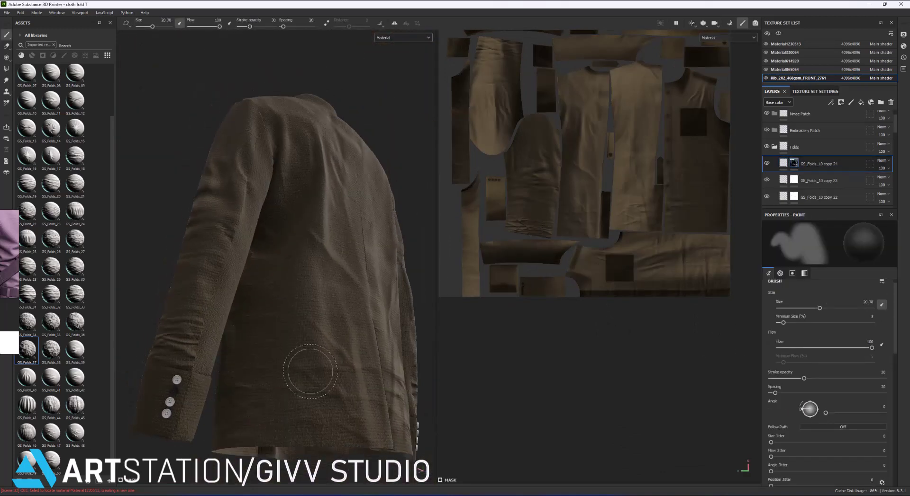
{"action": "mouse_move", "coordinate": [308, 332]}
{"action": "left_mouse_down", "text": "alt"}
{"action": "mouse_move", "coordinate": [325, 383]}
{"action": "mouse_move", "coordinate": [305, 314]}
{"action": "left_mouse_up", "text": "alt"}
{"action": "right_click_drag", "start_coordinate": [305, 314], "coordinate": [341, 304], "text": "alt"}
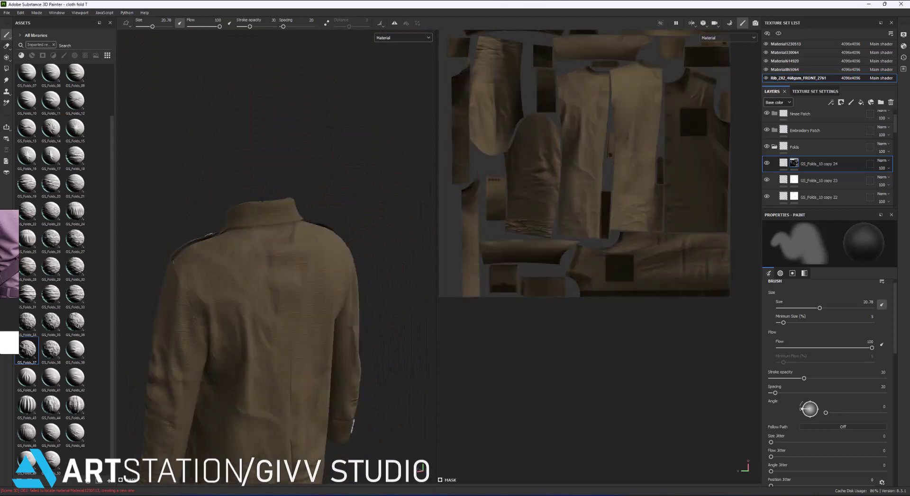
{"action": "scroll", "coordinate": [767, 161], "scroll_direction": "down", "scroll_amount": 3}
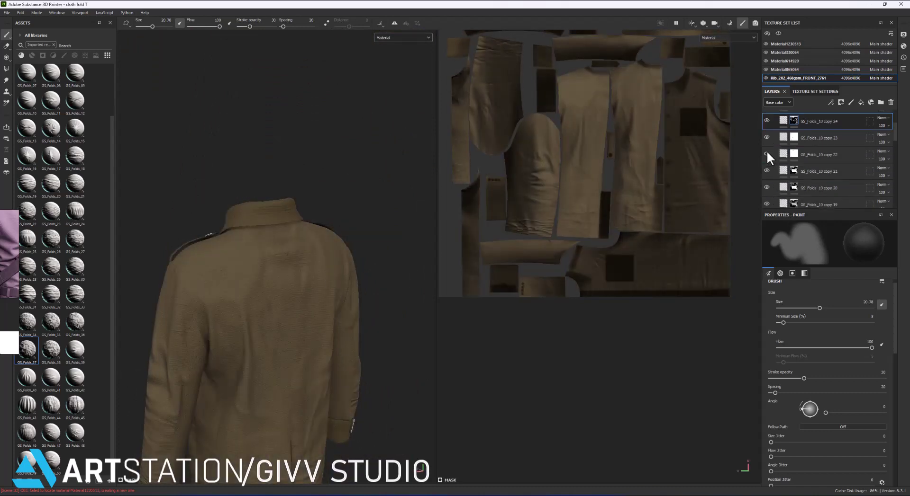
{"action": "scroll", "coordinate": [766, 187], "scroll_direction": "down", "scroll_amount": 1}
{"action": "left_click", "coordinate": [772, 183]}
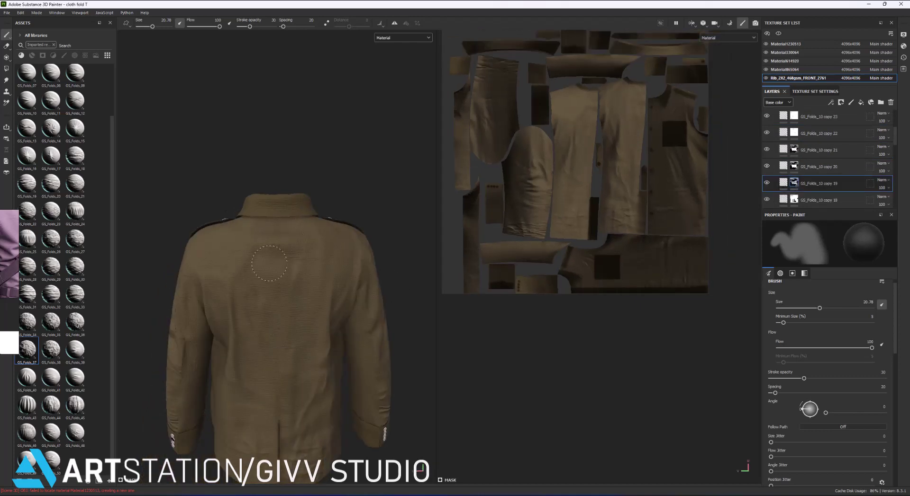
{"action": "mouse_move", "coordinate": [346, 239]}
{"action": "left_mouse_down", "text": "alt"}
{"action": "mouse_move", "coordinate": [265, 241]}
{"action": "mouse_move", "coordinate": [285, 236]}
{"action": "left_mouse_up", "text": "alt"}
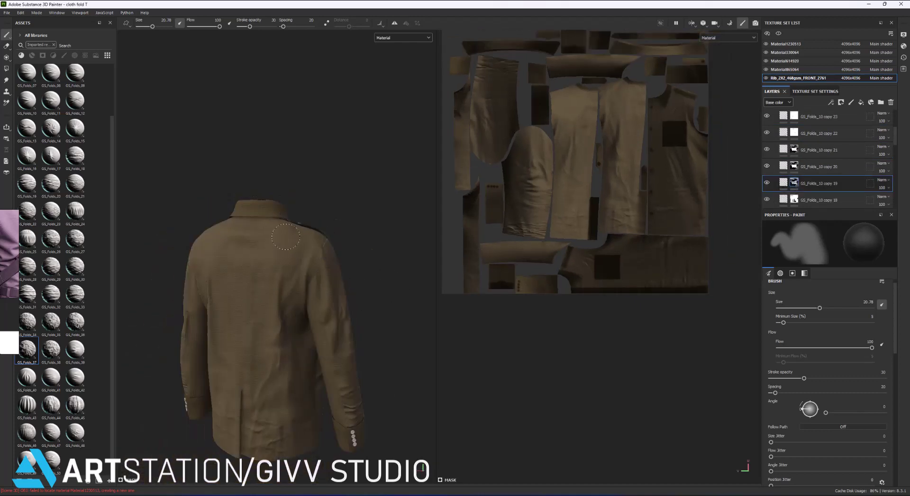
{"action": "mouse_move", "coordinate": [277, 294]}
{"action": "left_mouse_down", "text": "alt"}
{"action": "mouse_move", "coordinate": [156, 289]}
{"action": "mouse_move", "coordinate": [322, 289]}
{"action": "mouse_move", "coordinate": [325, 349]}
{"action": "mouse_move", "coordinate": [379, 350]}
{"action": "left_mouse_up", "text": "alt"}
{"action": "mouse_move", "coordinate": [345, 278]}
{"action": "left_mouse_down", "text": "alt"}
{"action": "mouse_move", "coordinate": [315, 342]}
{"action": "mouse_move", "coordinate": [369, 341]}
{"action": "left_mouse_up", "text": "alt"}
Select the Folds folder and turn the model to a more frontal view.
{"action": "scroll", "coordinate": [814, 166], "scroll_direction": "up", "scroll_amount": 5}
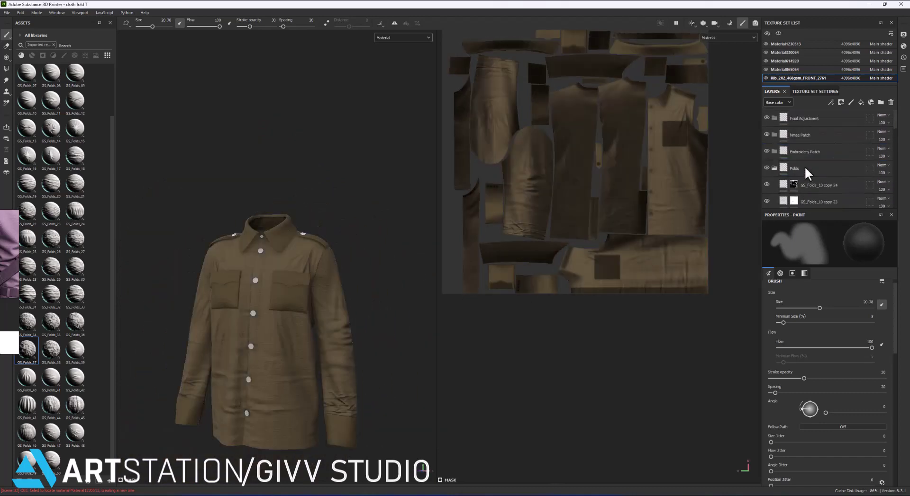
{"action": "left_click", "coordinate": [800, 170]}
{"action": "mouse_move", "coordinate": [340, 312]}
{"action": "left_mouse_down", "text": "alt"}
{"action": "mouse_move", "coordinate": [362, 299]}
{"action": "mouse_move", "coordinate": [334, 305]}
{"action": "left_mouse_up", "text": "alt"}
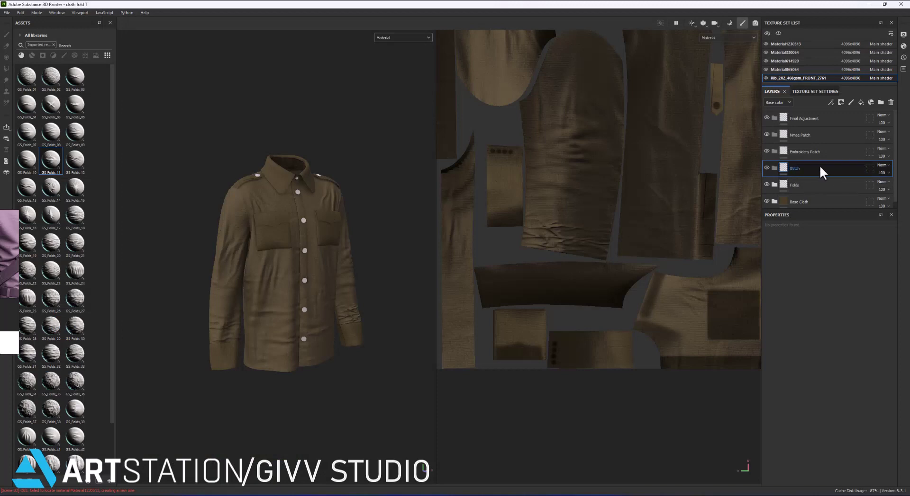
Confirm the Stitch folder name and open the Stitch resources folder.
{"action": "key", "text": "Return"}
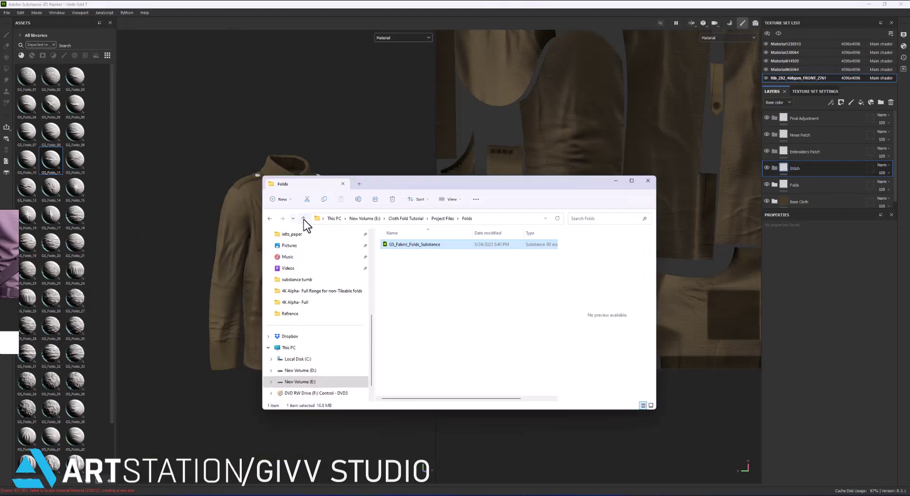
{"action": "left_click", "coordinate": [303, 219]}
{"action": "double_click", "coordinate": [396, 302]}
Import all three stitch .sbsar brush files and widen the asset shelf.
{"action": "key", "text": "ctrl+a"}
{"action": "left_click_drag", "start_coordinate": [414, 256], "coordinate": [76, 254]}
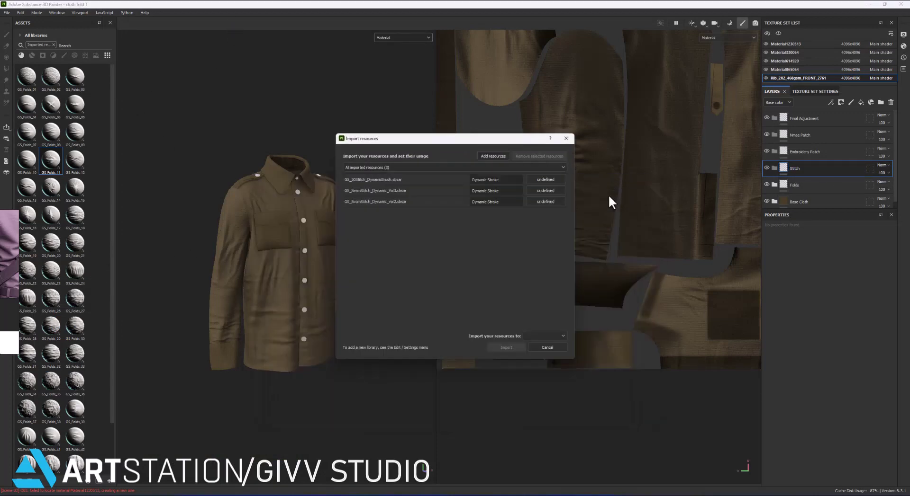
{"action": "left_click", "coordinate": [518, 349]}
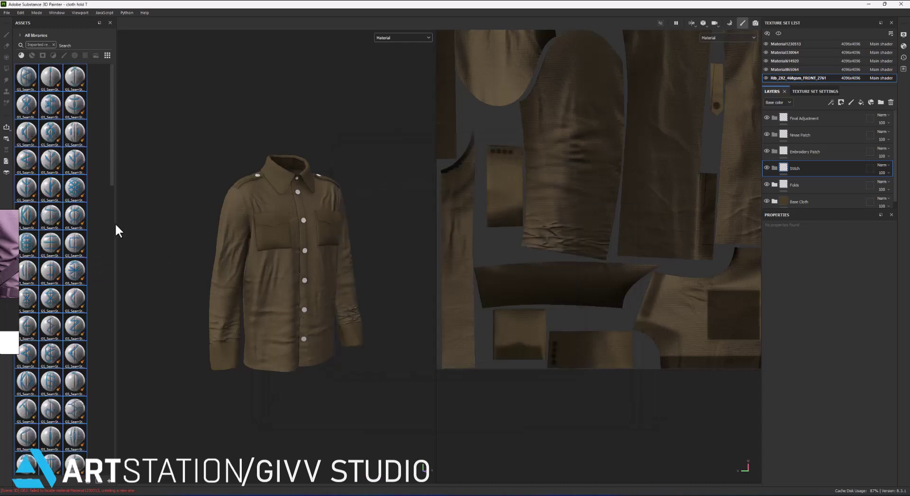
{"action": "left_click_drag", "start_coordinate": [116, 228], "coordinate": [171, 213]}
Add a new paint layer named Stitch 1 inside the Stitch folder.
{"action": "key", "text": "f"}
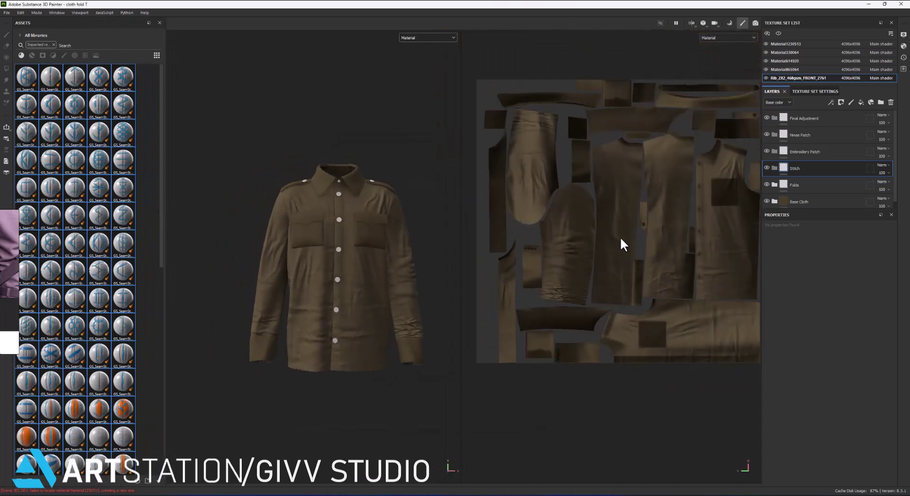
{"action": "left_click", "coordinate": [850, 103]}
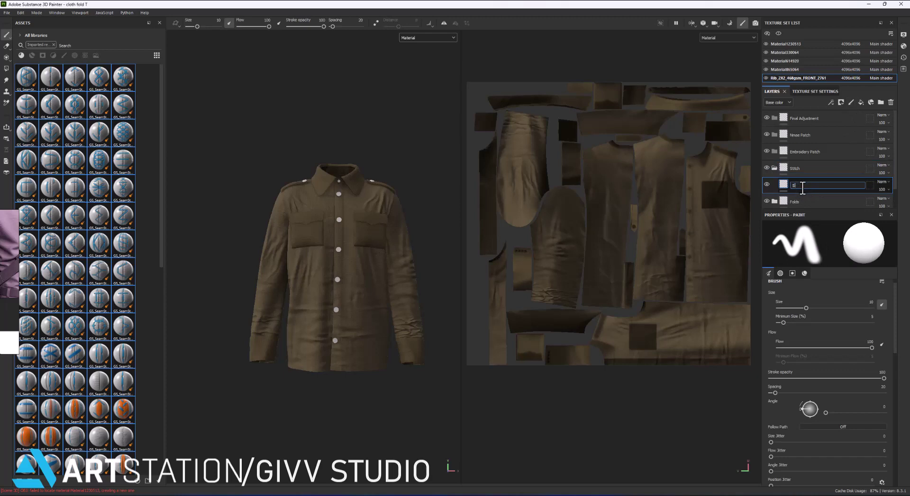
{"action": "key", "text": "Return"}
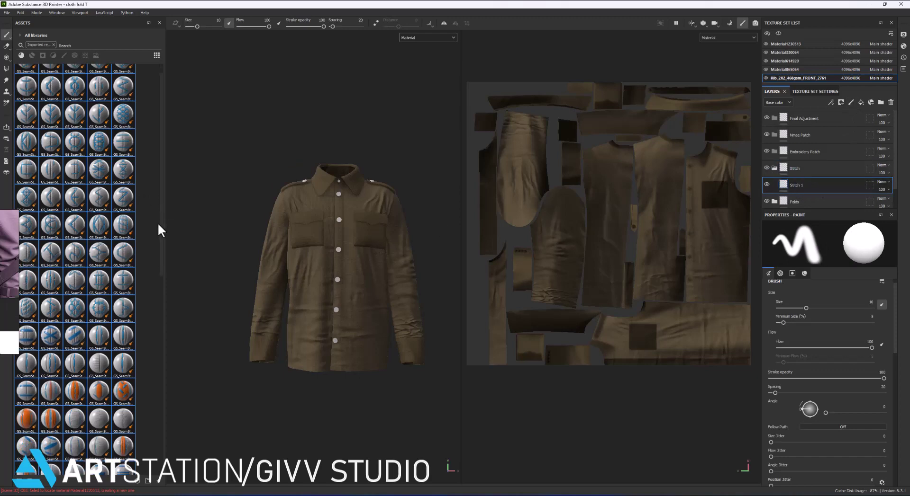
{"action": "scroll", "coordinate": [159, 242], "scroll_direction": "down", "scroll_amount": 3}
{"action": "scroll", "coordinate": [164, 313], "scroll_direction": "down", "scroll_amount": 5}
{"action": "scroll", "coordinate": [162, 284], "scroll_direction": "up", "scroll_amount": 7}
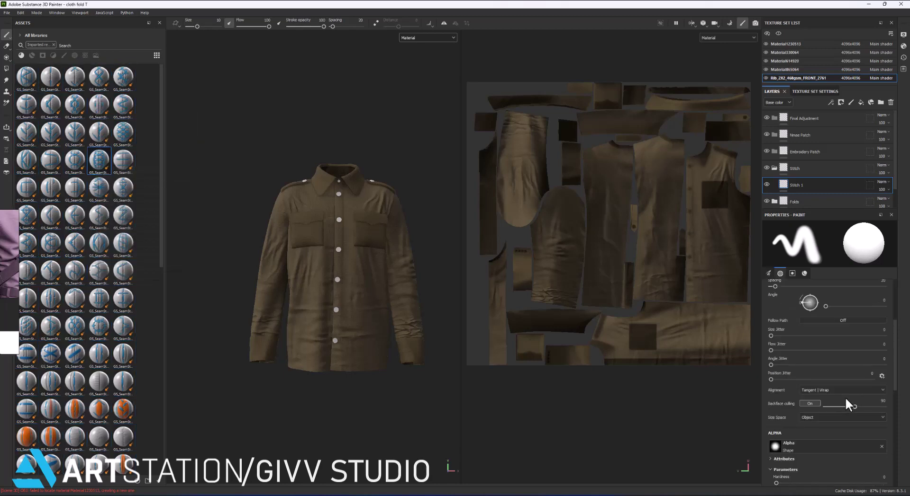
{"action": "scroll", "coordinate": [894, 369], "scroll_direction": "down", "scroll_amount": 10}
Set the seam-stitch brush to XS stitch size and UV alignment, then draw a test stroke.
{"action": "left_click", "coordinate": [808, 421]}
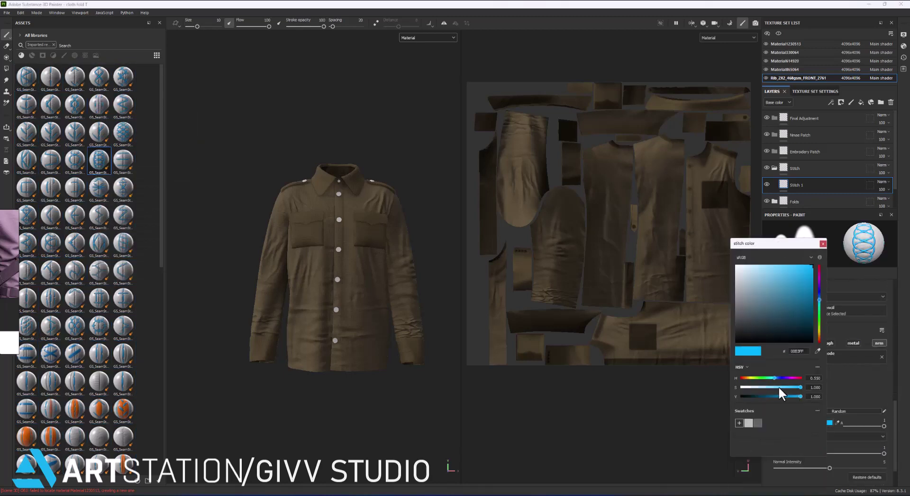
{"action": "left_click", "coordinate": [821, 242]}
{"action": "scroll", "coordinate": [834, 360], "scroll_direction": "down", "scroll_amount": 3}
{"action": "left_click", "coordinate": [805, 394]}
{"action": "left_click", "coordinate": [801, 404]}
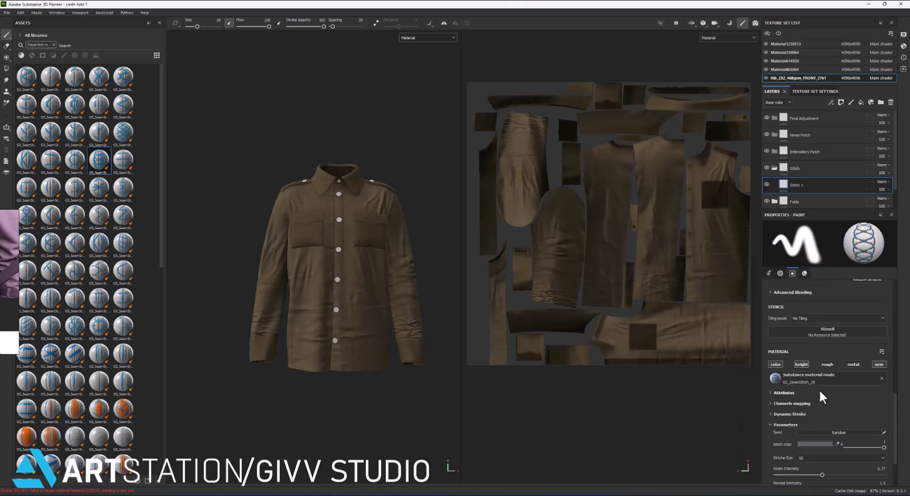
{"action": "scroll", "coordinate": [839, 387], "scroll_direction": "up", "scroll_amount": 3}
{"action": "scroll", "coordinate": [833, 379], "scroll_direction": "up", "scroll_amount": 5}
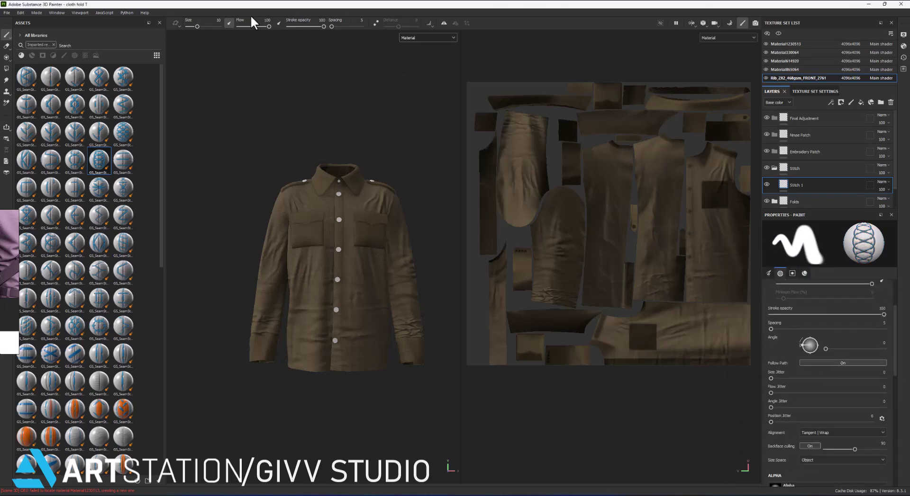
{"action": "scroll", "coordinate": [810, 374], "scroll_direction": "down", "scroll_amount": 3}
{"action": "left_click", "coordinate": [808, 370]}
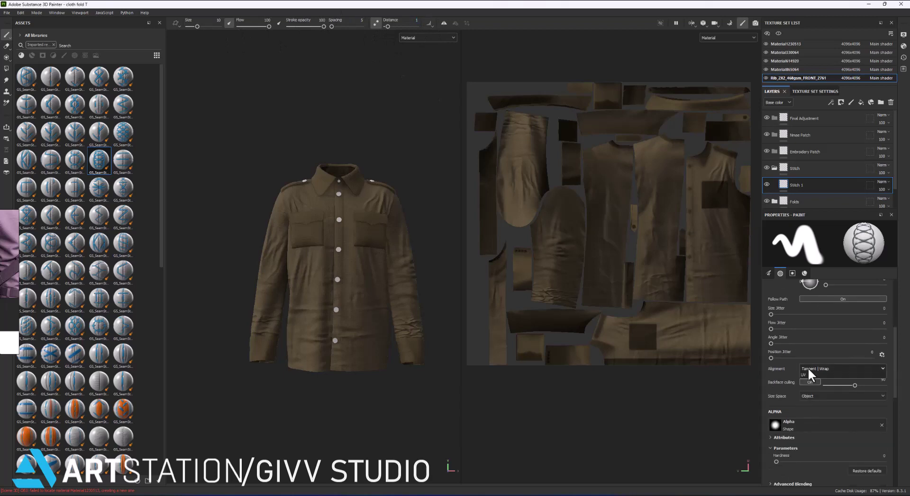
{"action": "left_click", "coordinate": [807, 370]}
{"action": "scroll", "coordinate": [611, 220], "scroll_direction": "up", "scroll_amount": 2}
{"action": "mouse_move", "coordinate": [559, 206]}
{"action": "left_mouse_down"}
{"action": "mouse_move", "coordinate": [655, 168]}
{"action": "mouse_move", "coordinate": [624, 294]}
{"action": "left_mouse_up"}
Undo the failed stitch strokes and bring the sleeve pieces into view.
{"action": "key", "text": "ctrl+z"}
{"action": "scroll", "coordinate": [630, 303], "scroll_direction": "up", "scroll_amount": 2}
{"action": "key", "text": "ctrl+z"}
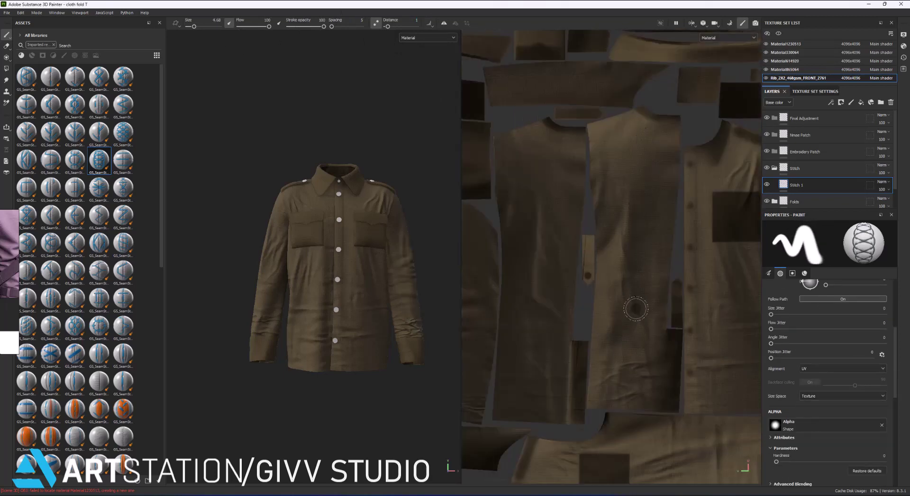
{"action": "left_click_drag", "start_coordinate": [318, 259], "coordinate": [341, 256], "text": "alt"}
{"action": "scroll", "coordinate": [331, 256], "scroll_direction": "up", "scroll_amount": 3}
{"action": "scroll", "coordinate": [606, 237], "scroll_direction": "up", "scroll_amount": 2}
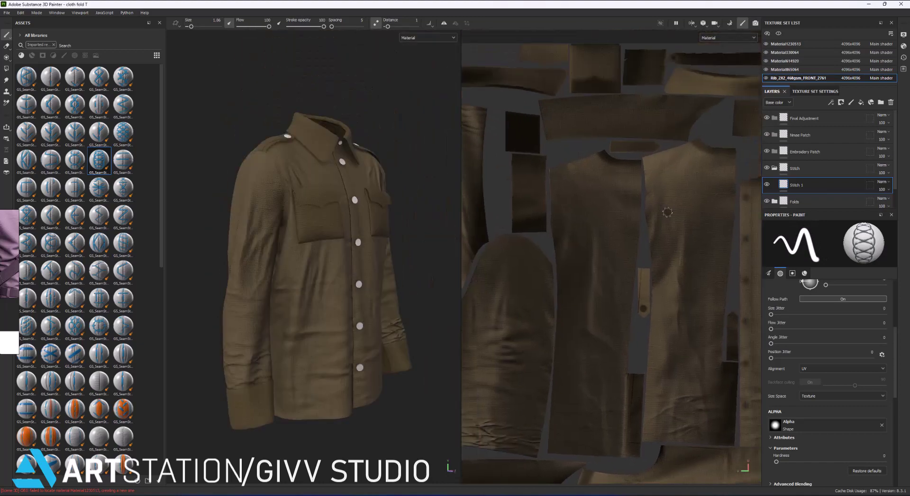
{"action": "middle_click_drag", "start_coordinate": [606, 237], "coordinate": [588, 272], "text": "alt"}
{"action": "scroll", "coordinate": [588, 272], "scroll_direction": "up", "scroll_amount": 2}
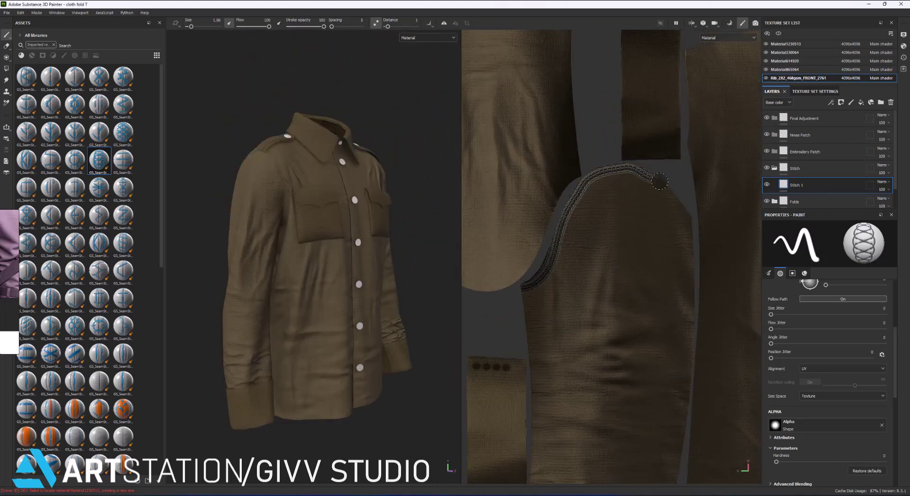
{"action": "key", "text": "ctrl+z"}
{"action": "left_click_drag", "start_coordinate": [332, 237], "coordinate": [440, 55], "text": "alt"}
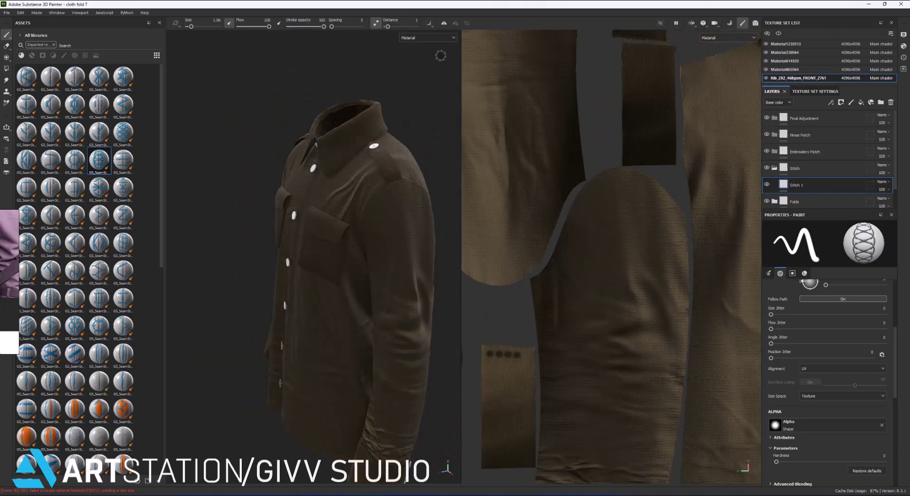
Paint blue stitch strokes around the sleeve cap seam in the UV view.
{"action": "scroll", "coordinate": [619, 216], "scroll_direction": "down", "scroll_amount": 1}
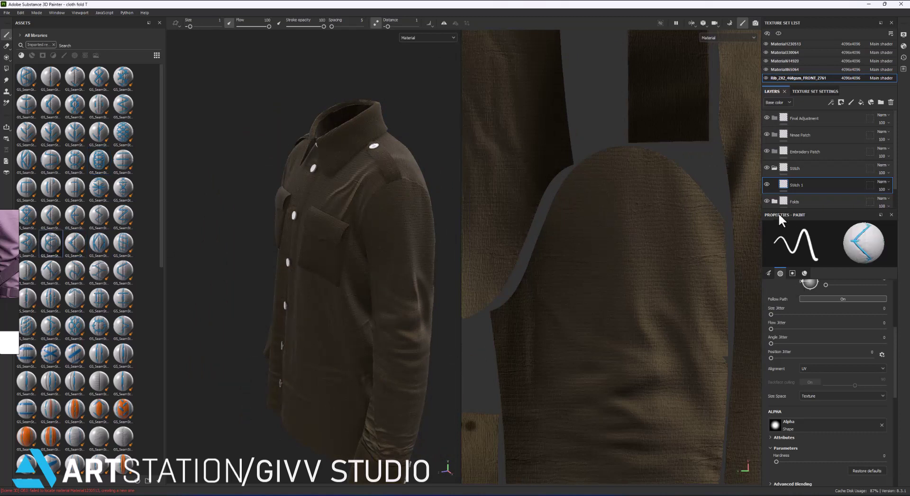
{"action": "scroll", "coordinate": [824, 417], "scroll_direction": "down", "scroll_amount": 2}
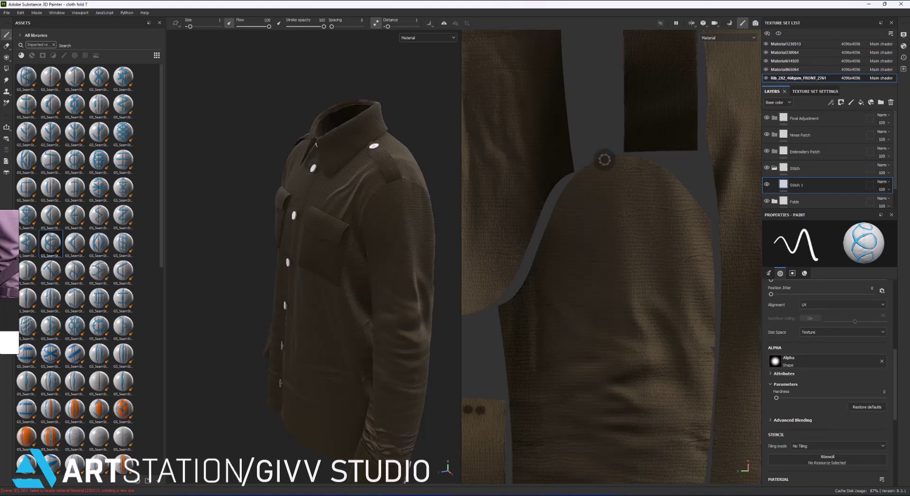
{"action": "left_click_drag", "start_coordinate": [664, 168], "coordinate": [711, 228]}
{"action": "scroll", "coordinate": [313, 213], "scroll_direction": "up", "scroll_amount": 5}
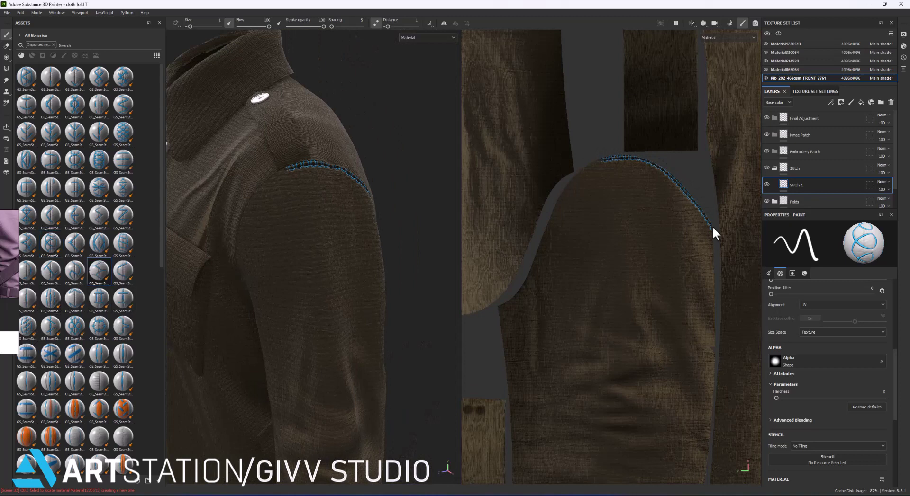
{"action": "left_click_drag", "start_coordinate": [616, 208], "coordinate": [575, 308]}
Undo the extra stroke and set the stitches to grey with size M.
{"action": "key", "text": "ctrl+z"}
{"action": "left_click", "coordinate": [804, 274]}
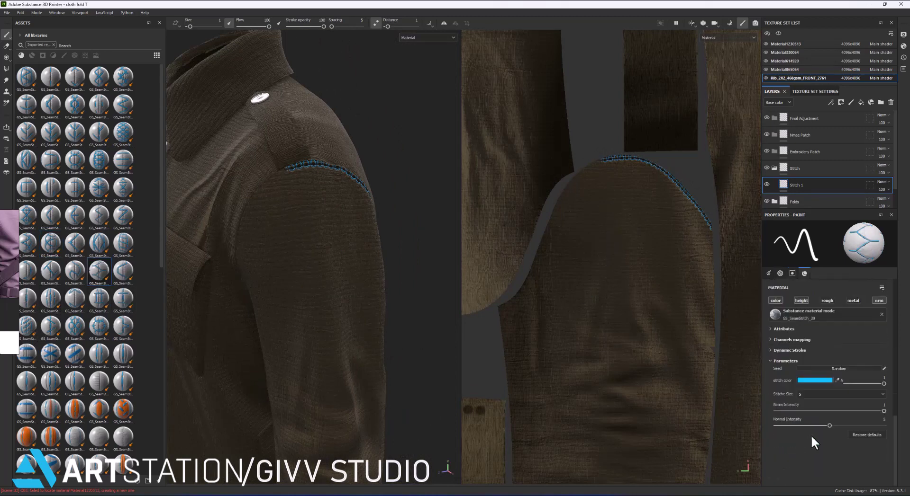
{"action": "left_click", "coordinate": [812, 379]}
{"action": "left_click", "coordinate": [798, 353]}
{"action": "left_click", "coordinate": [816, 423]}
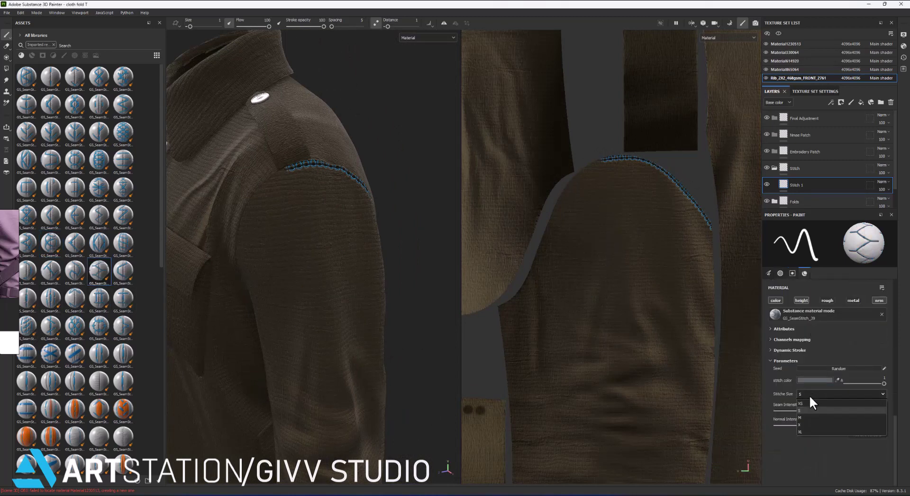
{"action": "left_click", "coordinate": [839, 394]}
{"action": "left_click", "coordinate": [834, 407]}
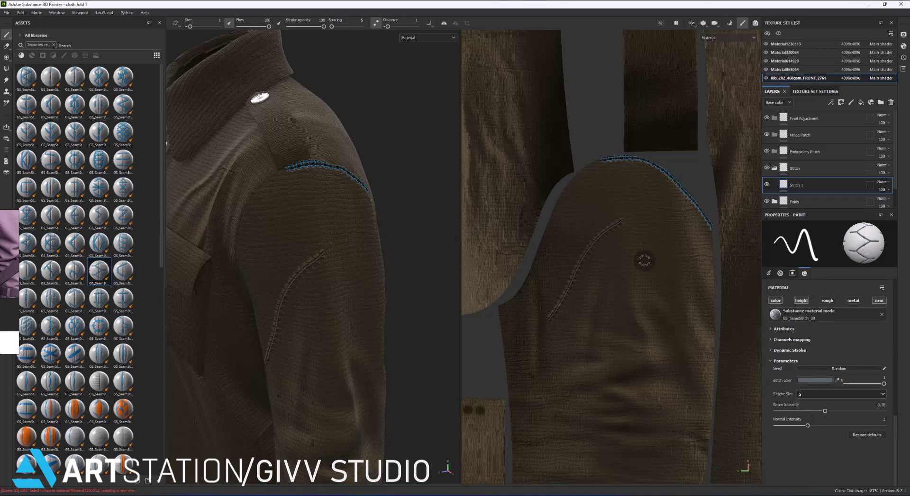
{"action": "left_click", "coordinate": [809, 394]}
{"action": "left_click", "coordinate": [810, 414]}
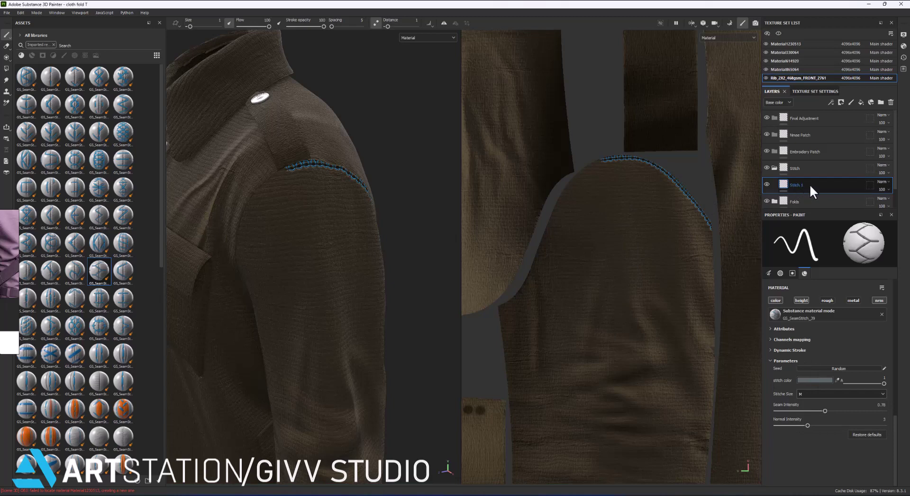
Retype the Stitch 1 layer name and paint stitches along the sleeve-cap seam.
{"action": "scroll", "coordinate": [814, 190], "scroll_direction": "down", "scroll_amount": 1}
{"action": "double_click", "coordinate": [796, 164]}
{"action": "type", "text": "St"}
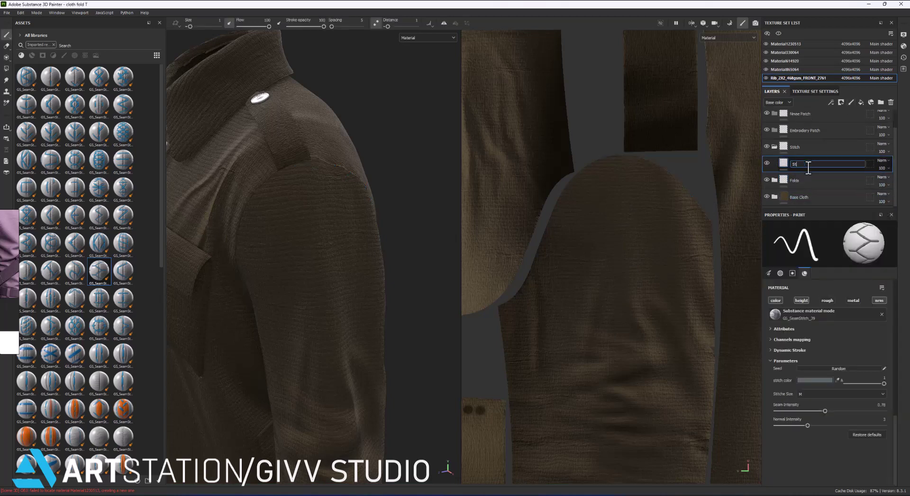
{"action": "left_click_drag", "start_coordinate": [630, 230], "coordinate": [589, 308]}
{"action": "scroll", "coordinate": [504, 307], "scroll_direction": "up", "scroll_amount": 3}
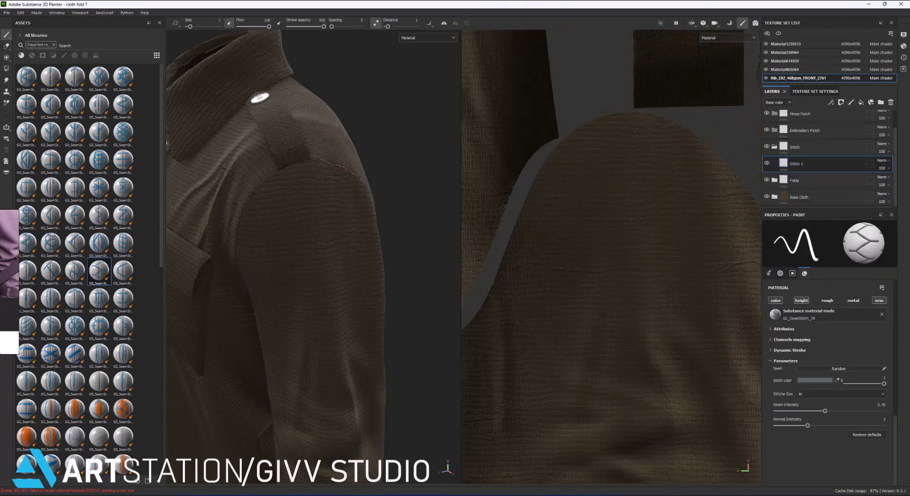
Orbit and zoom the jacket to inspect the sleeve and pocket from the front.
{"action": "left_click_drag", "start_coordinate": [461, 263], "coordinate": [309, 263]}
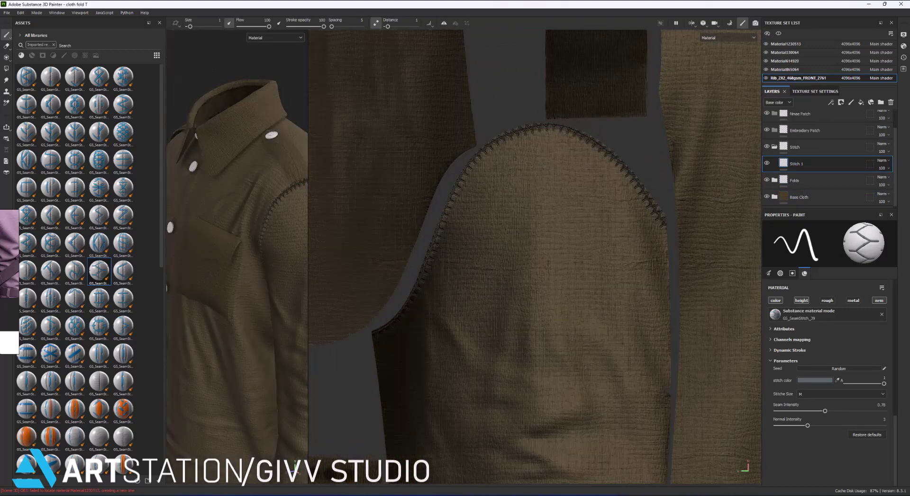
{"action": "left_click_drag", "start_coordinate": [227, 246], "coordinate": [463, 274], "text": "alt"}
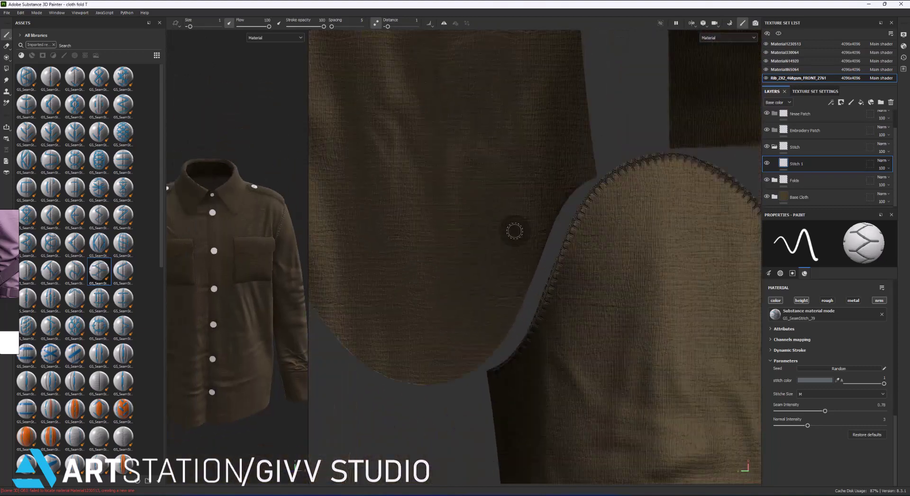
{"action": "middle_click_drag", "start_coordinate": [463, 275], "coordinate": [626, 168]}
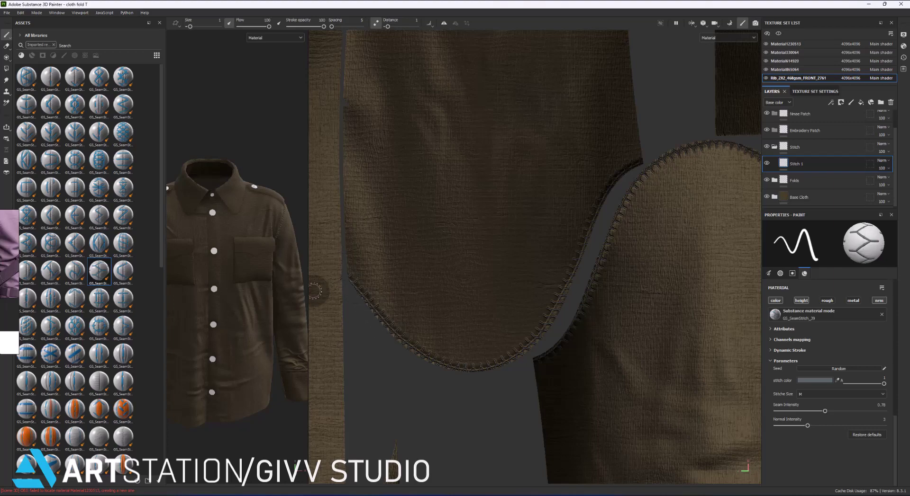
{"action": "right_click_drag", "start_coordinate": [315, 291], "coordinate": [331, 284], "text": "shift"}
{"action": "left_click_drag", "start_coordinate": [236, 284], "coordinate": [265, 284], "text": "alt"}
{"action": "scroll", "coordinate": [536, 256], "scroll_direction": "down", "scroll_amount": 3}
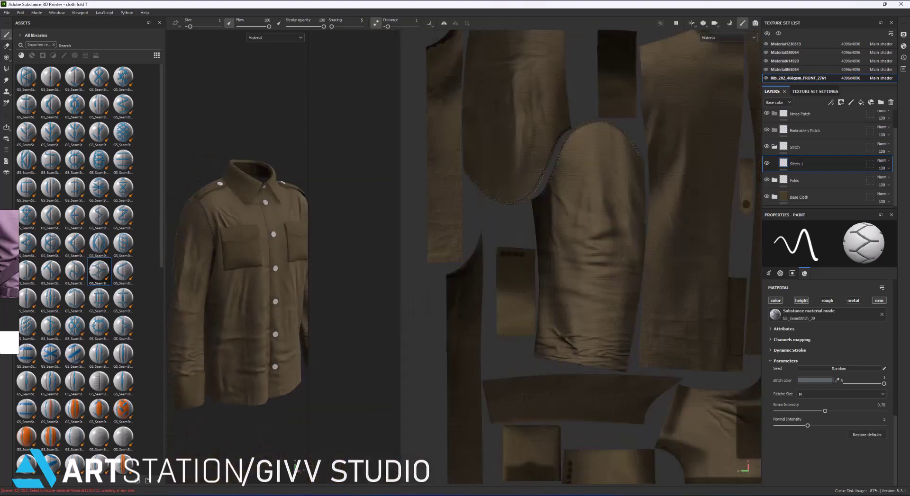
{"action": "scroll", "coordinate": [552, 315], "scroll_direction": "up", "scroll_amount": 4}
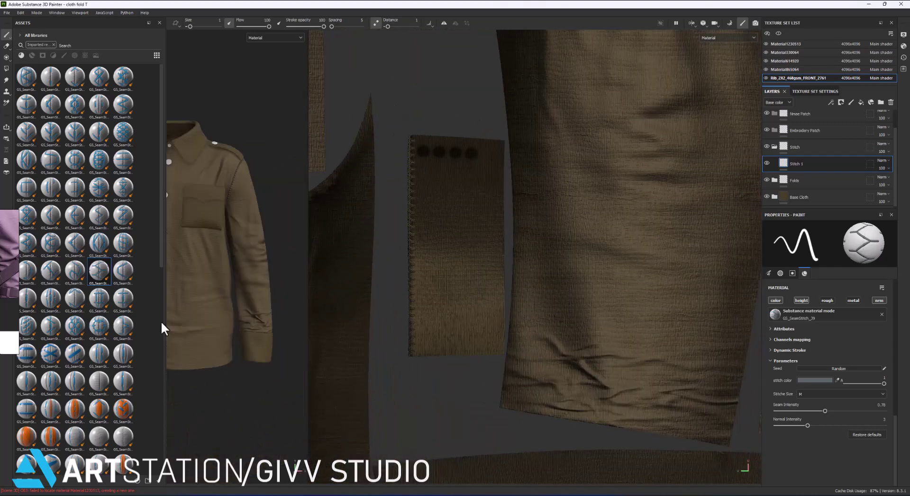
{"action": "left_click_drag", "start_coordinate": [160, 320], "coordinate": [213, 332], "text": "alt"}
{"action": "right_click_drag", "start_coordinate": [213, 331], "coordinate": [236, 326], "text": "alt"}
Switch to grey GS_SeamStitch_42 and stitch down the cuff patch's left edge.
{"action": "key", "text": "ctrl+z"}
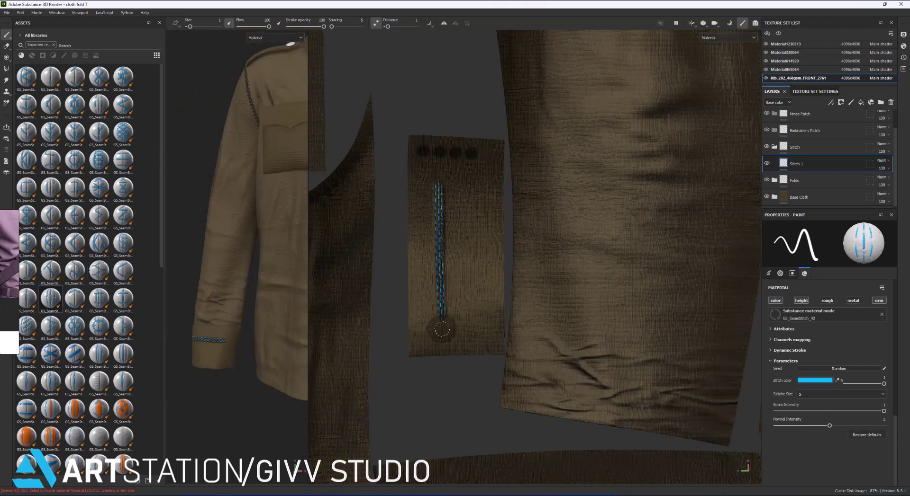
{"action": "left_click", "coordinate": [815, 381]}
{"action": "left_click_drag", "start_coordinate": [764, 429], "coordinate": [746, 456]}
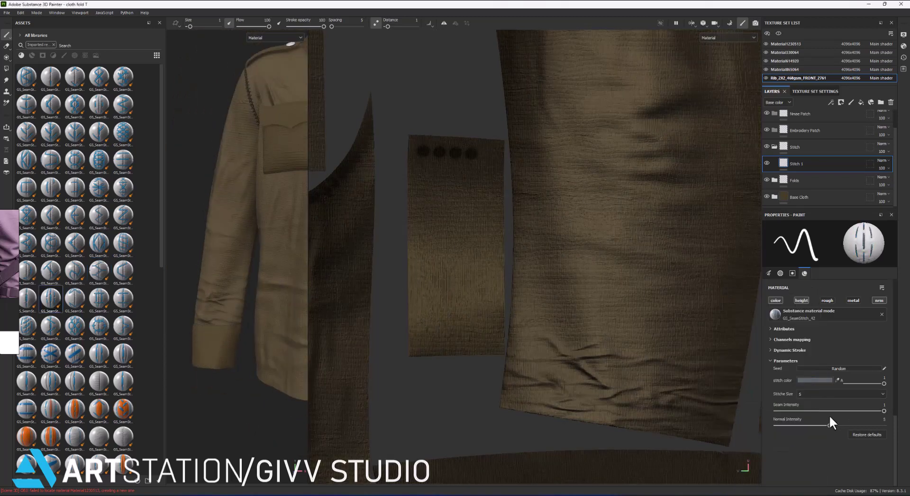
{"action": "left_click", "coordinate": [410, 137]}
{"action": "left_click", "coordinate": [413, 357], "text": "shift"}
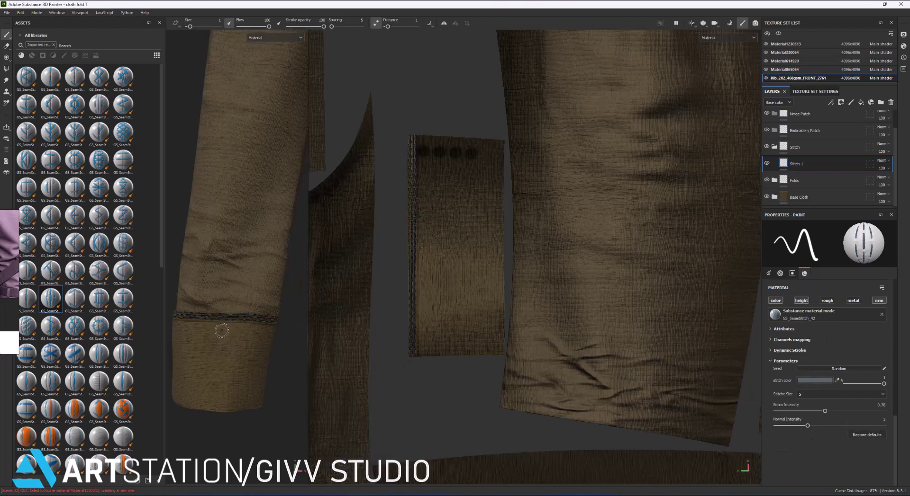
{"action": "scroll", "coordinate": [480, 266], "scroll_direction": "down", "scroll_amount": 2}
{"action": "scroll", "coordinate": [467, 279], "scroll_direction": "up", "scroll_amount": 2}
{"action": "scroll", "coordinate": [467, 280], "scroll_direction": "down", "scroll_amount": 1}
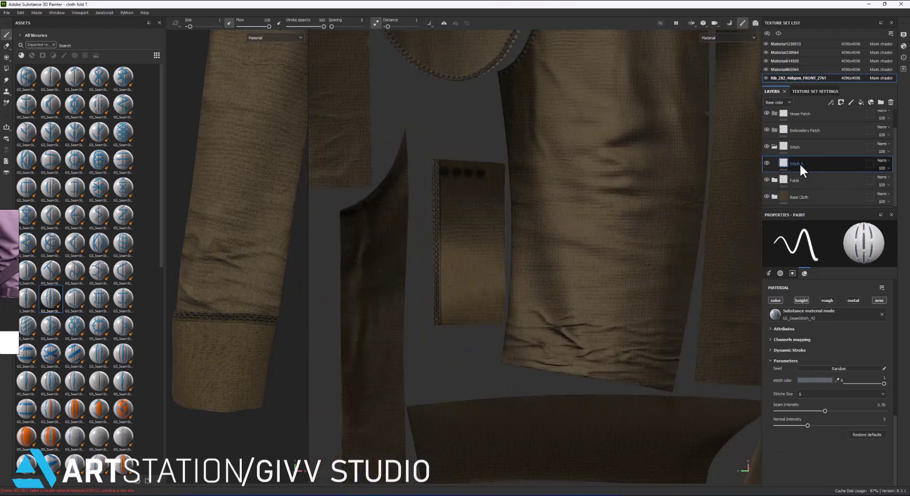
{"action": "scroll", "coordinate": [444, 184], "scroll_direction": "up", "scroll_amount": 2}
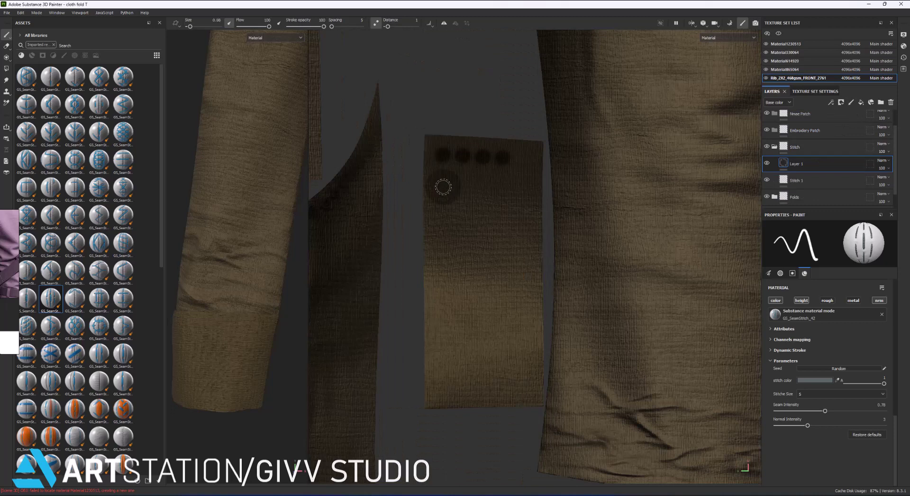
{"action": "left_click", "coordinate": [427, 406], "text": "shift"}
{"action": "scroll", "coordinate": [474, 412], "scroll_direction": "down", "scroll_amount": 2}
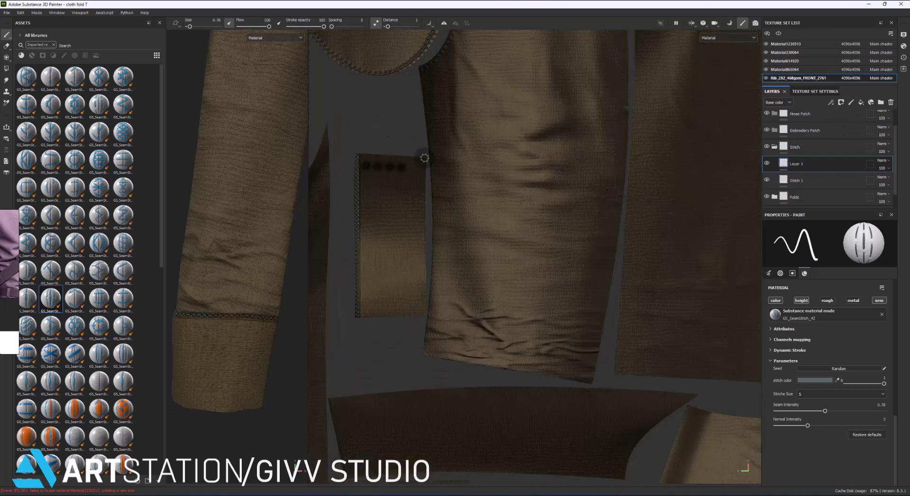
Stitch straight down the cuff patch's right edge.
{"action": "left_click", "coordinate": [424, 160]}
{"action": "left_click", "coordinate": [424, 317], "text": "shift"}
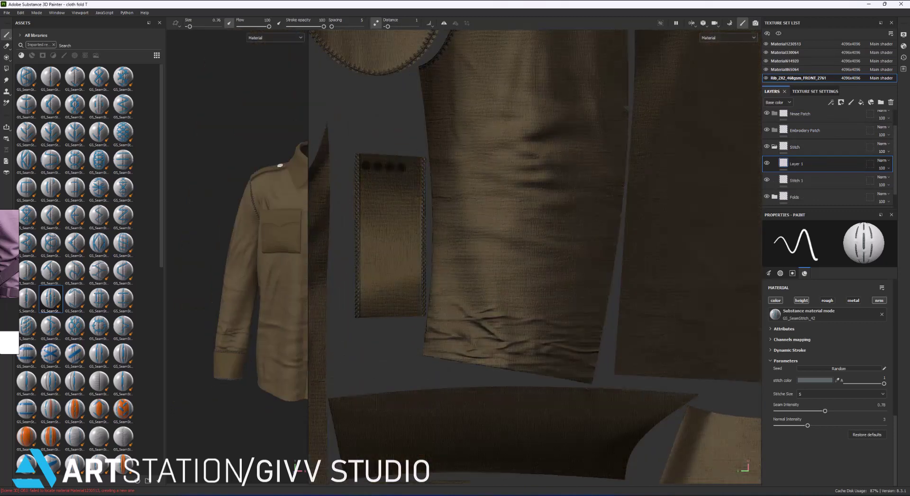
{"action": "scroll", "coordinate": [444, 332], "scroll_direction": "down", "scroll_amount": 2}
{"action": "scroll", "coordinate": [444, 332], "scroll_direction": "down", "scroll_amount": 2}
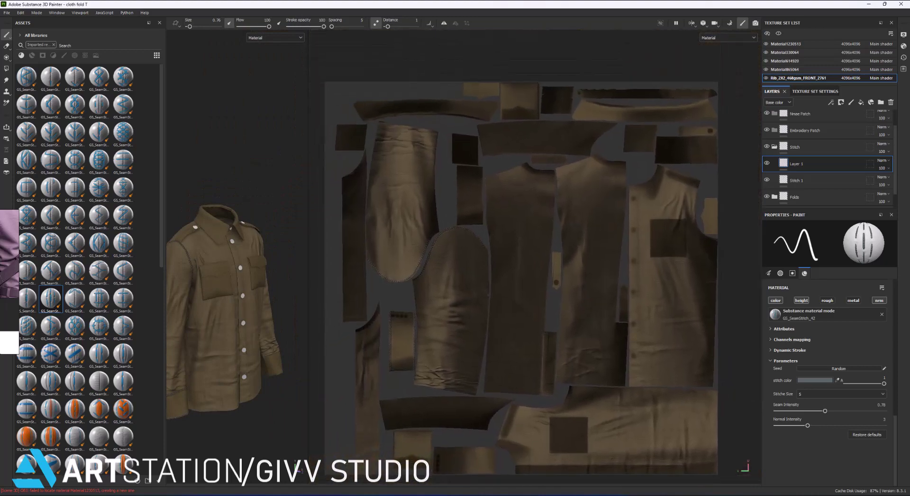
{"action": "scroll", "coordinate": [444, 332], "scroll_direction": "down", "scroll_amount": 1}
{"action": "scroll", "coordinate": [342, 350], "scroll_direction": "up", "scroll_amount": 5}
Paint stitch lines along the cuff patch's bottom and top edges.
{"action": "left_click", "coordinate": [349, 344]}
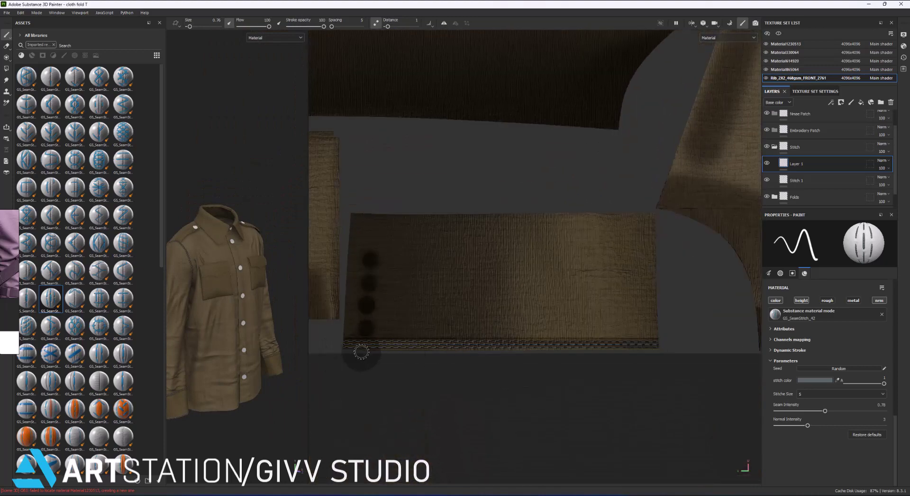
{"action": "left_click", "coordinate": [658, 345], "text": "shift"}
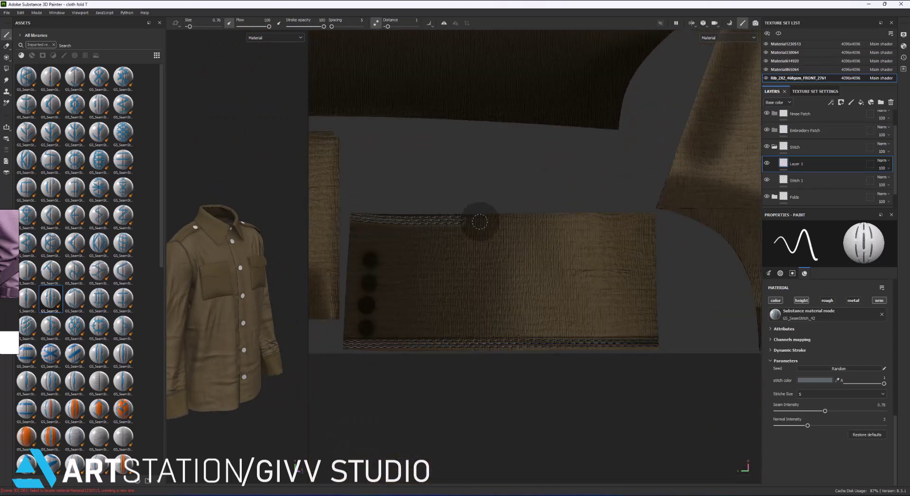
{"action": "key", "text": "ctrl+z"}
{"action": "mouse_move", "coordinate": [356, 342]}
{"action": "left_mouse_down"}
{"action": "mouse_move", "coordinate": [426, 346]}
{"action": "mouse_move", "coordinate": [370, 351]}
{"action": "mouse_move", "coordinate": [659, 346]}
{"action": "left_mouse_up"}
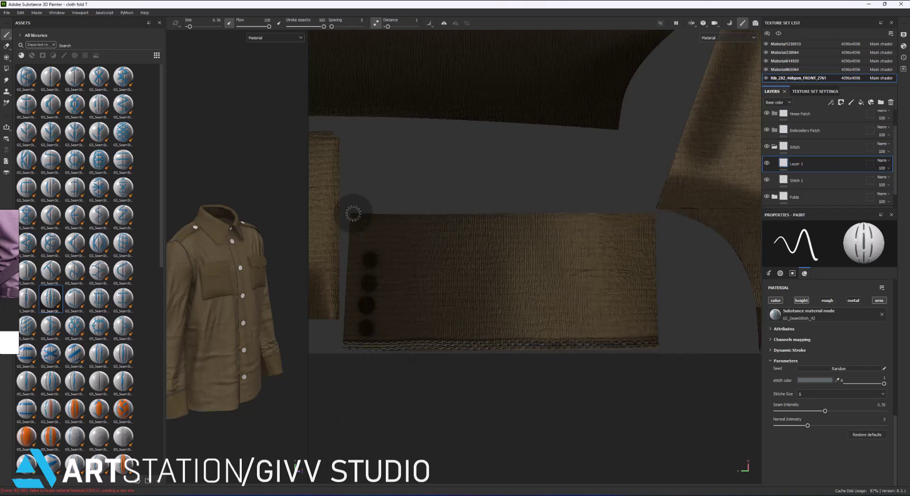
{"action": "left_click_drag", "start_coordinate": [351, 213], "coordinate": [657, 215]}
{"action": "scroll", "coordinate": [85, 265], "scroll_direction": "down", "scroll_amount": 10}
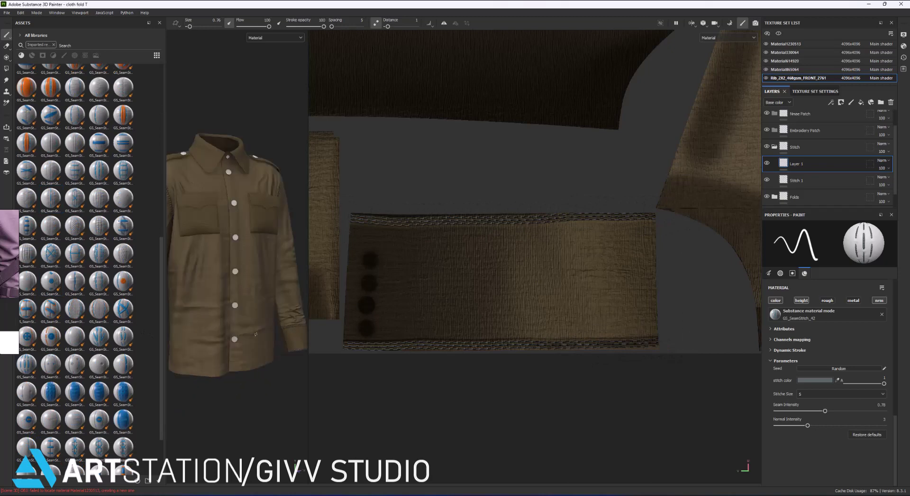
Fit the whole UV layout in view and begin renaming the new stitch layer.
{"action": "left_click_drag", "start_coordinate": [229, 340], "coordinate": [256, 344], "text": "alt"}
{"action": "key", "text": "f"}
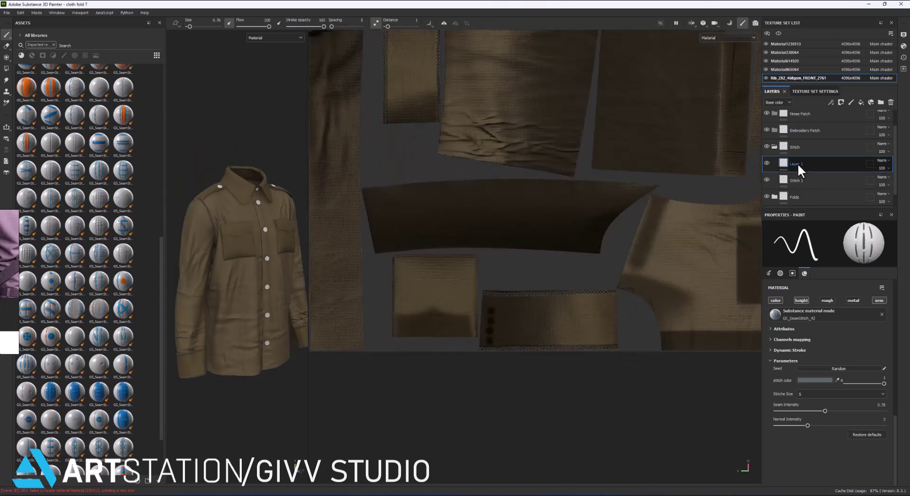
{"action": "scroll", "coordinate": [815, 166], "scroll_direction": "up", "scroll_amount": 2}
{"action": "double_click", "coordinate": [797, 184]}
Name the new stitch layer Stitch 3.
{"action": "type", "text": "Stitch 3"}
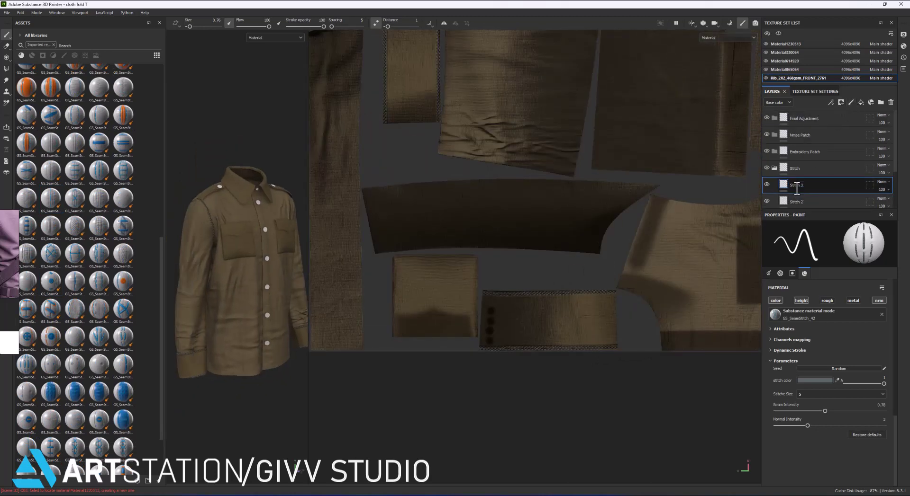
{"action": "key", "text": "Return"}
{"action": "scroll", "coordinate": [78, 297], "scroll_direction": "down", "scroll_amount": 3}
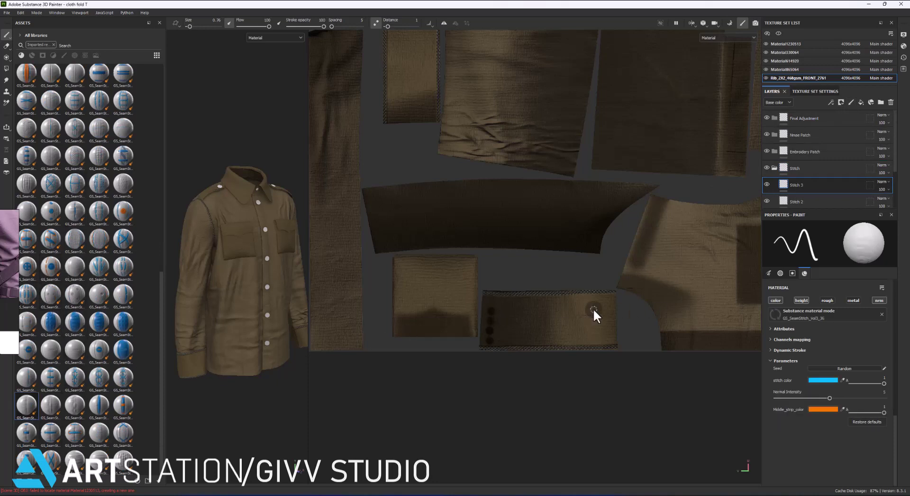
{"action": "scroll", "coordinate": [539, 314], "scroll_direction": "up", "scroll_amount": 3}
{"action": "scroll", "coordinate": [237, 247], "scroll_direction": "down", "scroll_amount": 2}
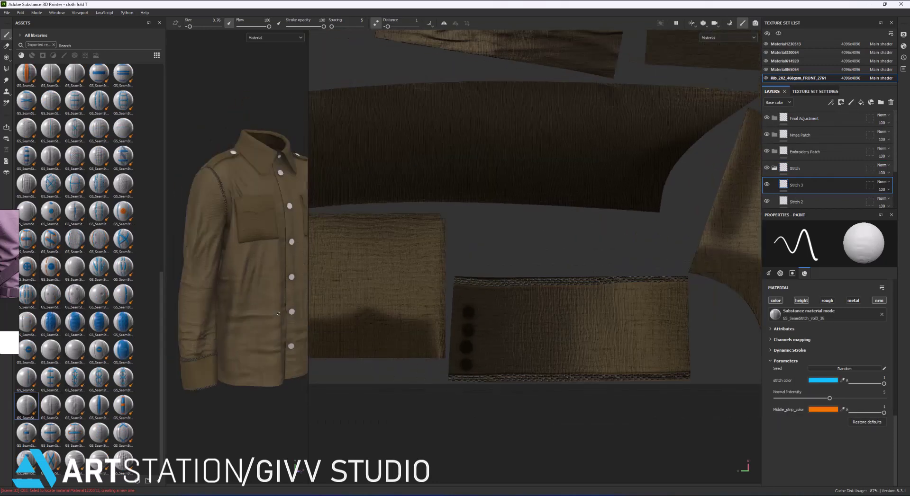
{"action": "scroll", "coordinate": [535, 255], "scroll_direction": "down", "scroll_amount": 3}
{"action": "scroll", "coordinate": [578, 246], "scroll_direction": "up", "scroll_amount": 2}
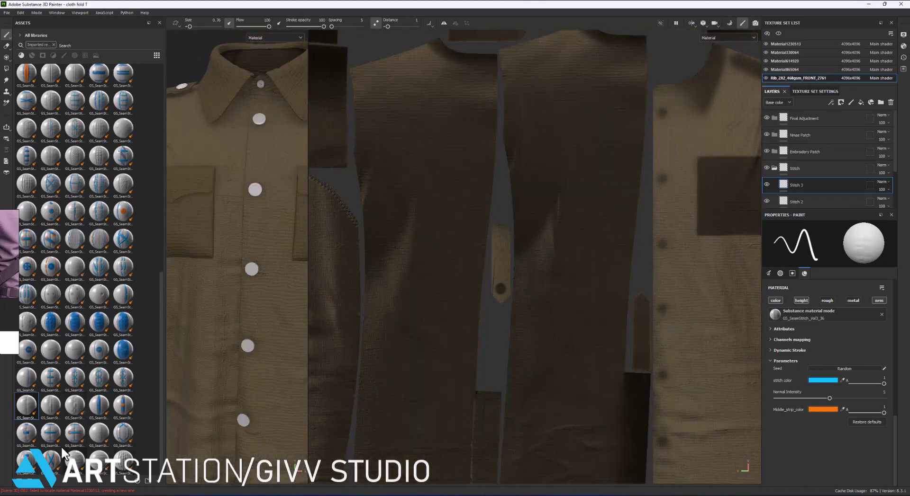
{"action": "scroll", "coordinate": [114, 228], "scroll_direction": "up", "scroll_amount": 3}
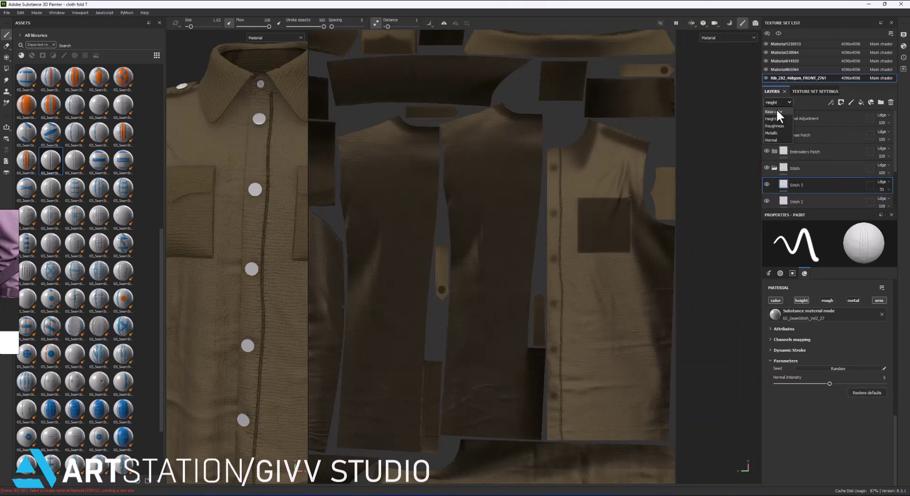
Raise Stitch 3 opacity to 100 and orbit to check the left sleeve.
{"action": "mouse_move", "coordinate": [883, 203]}
{"action": "left_mouse_down"}
{"action": "mouse_move", "coordinate": [902, 204]}
{"action": "mouse_move", "coordinate": [884, 202]}
{"action": "left_mouse_up"}
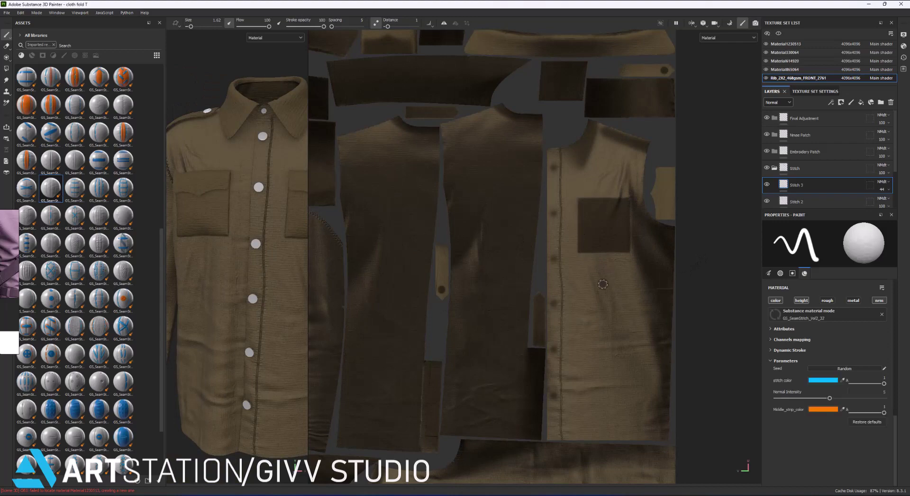
{"action": "scroll", "coordinate": [379, 279], "scroll_direction": "up", "scroll_amount": 6}
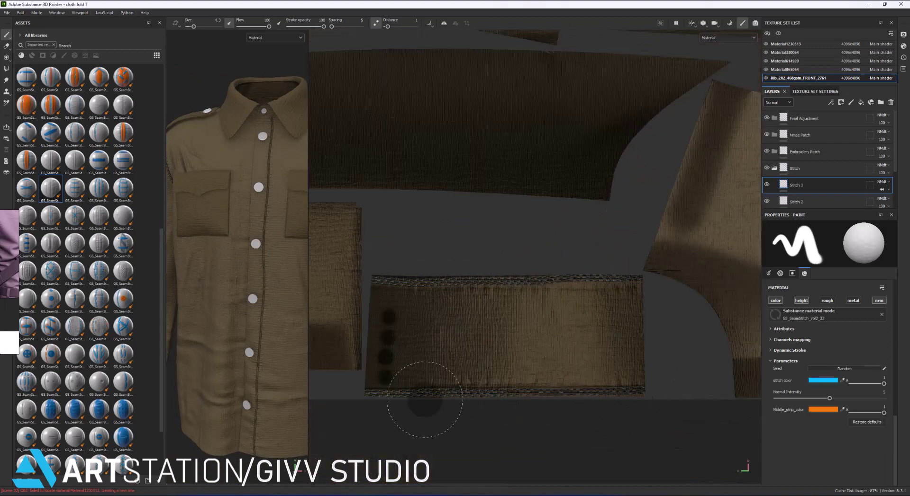
{"action": "mouse_move", "coordinate": [313, 407]}
{"action": "left_mouse_down", "text": "alt"}
{"action": "mouse_move", "coordinate": [286, 366]}
{"action": "mouse_move", "coordinate": [293, 360]}
{"action": "left_mouse_up", "text": "alt"}
{"action": "middle_click_drag", "start_coordinate": [467, 324], "coordinate": [488, 195]}
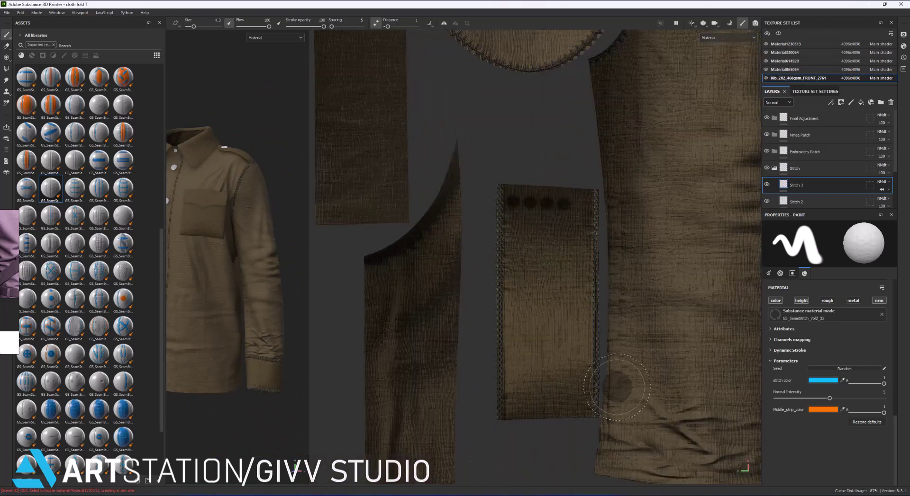
{"action": "middle_click_drag", "start_coordinate": [616, 387], "coordinate": [589, 358]}
{"action": "key", "text": "e"}
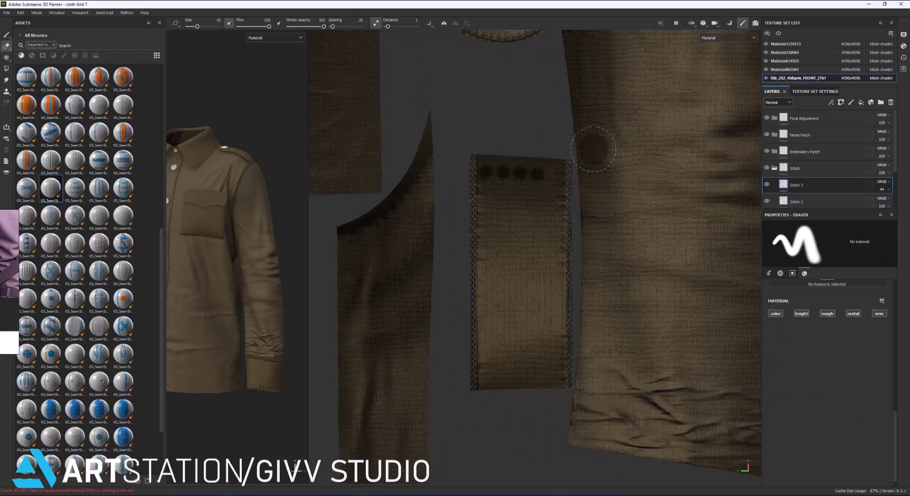
{"action": "key", "text": "f"}
{"action": "right_click_drag", "start_coordinate": [592, 150], "coordinate": [663, 150], "text": "shift"}
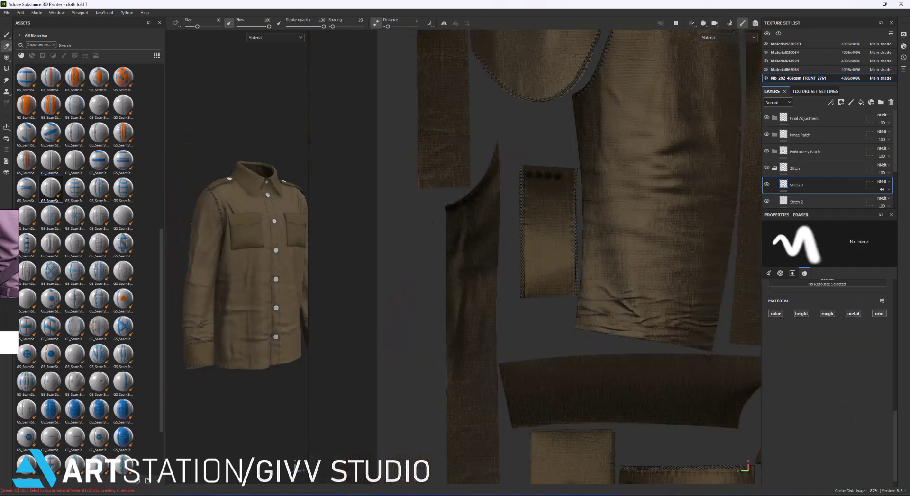
{"action": "key", "text": "1"}
{"action": "scroll", "coordinate": [417, 246], "scroll_direction": "up", "scroll_amount": 3}
{"action": "scroll", "coordinate": [403, 242], "scroll_direction": "up", "scroll_amount": 3}
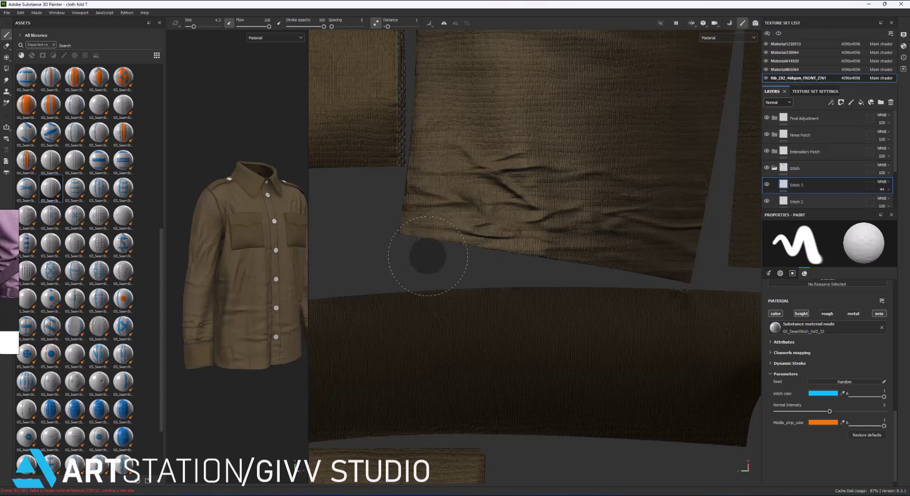
{"action": "scroll", "coordinate": [511, 334], "scroll_direction": "down", "scroll_amount": 3}
{"action": "scroll", "coordinate": [426, 322], "scroll_direction": "down", "scroll_amount": 2}
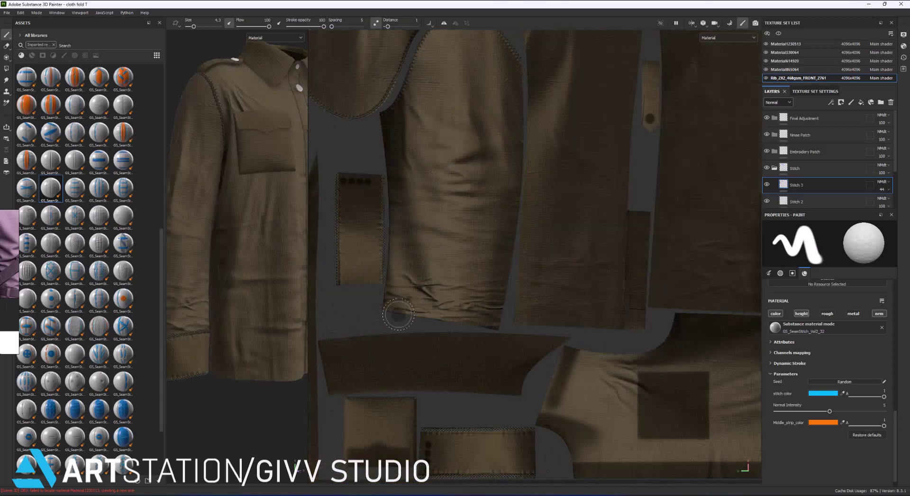
{"action": "scroll", "coordinate": [270, 320], "scroll_direction": "up", "scroll_amount": 3}
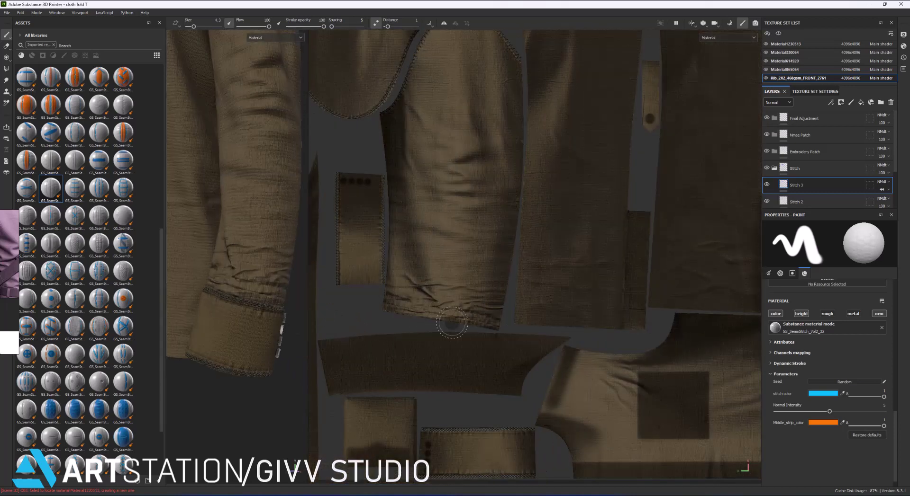
{"action": "scroll", "coordinate": [386, 318], "scroll_direction": "up", "scroll_amount": 2}
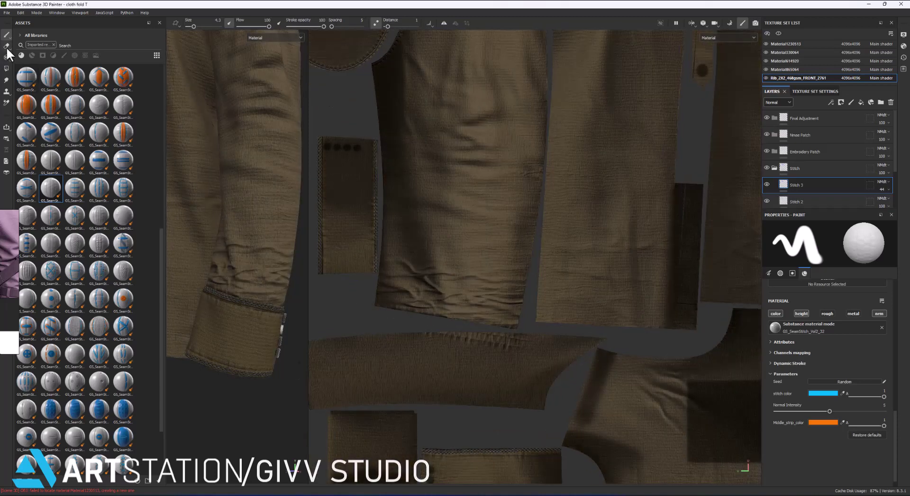
{"action": "left_click", "coordinate": [6, 46]}
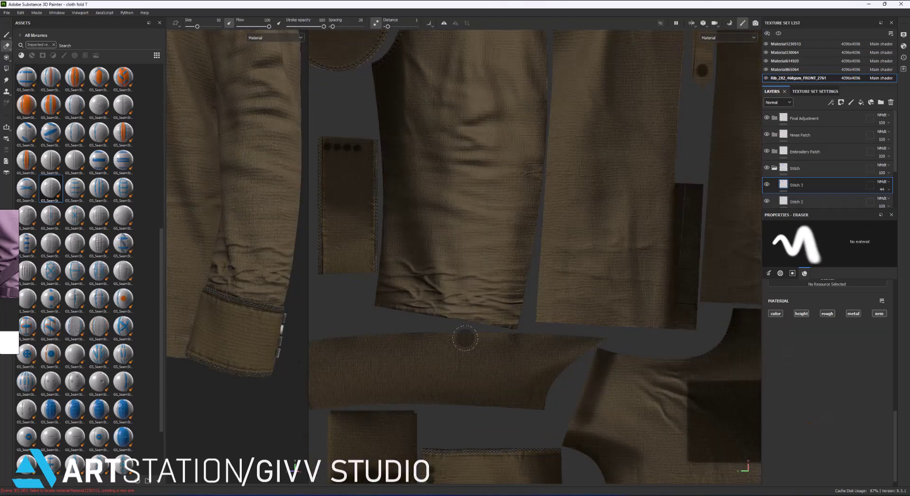
{"action": "left_click", "coordinate": [6, 34]}
{"action": "scroll", "coordinate": [473, 237], "scroll_direction": "down", "scroll_amount": 3}
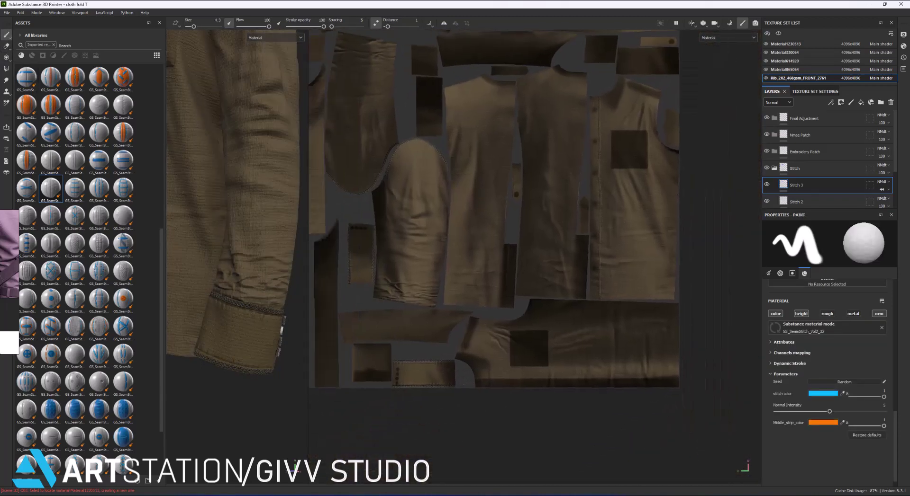
{"action": "scroll", "coordinate": [432, 156], "scroll_direction": "up", "scroll_amount": 3}
{"action": "scroll", "coordinate": [433, 155], "scroll_direction": "up", "scroll_amount": 2}
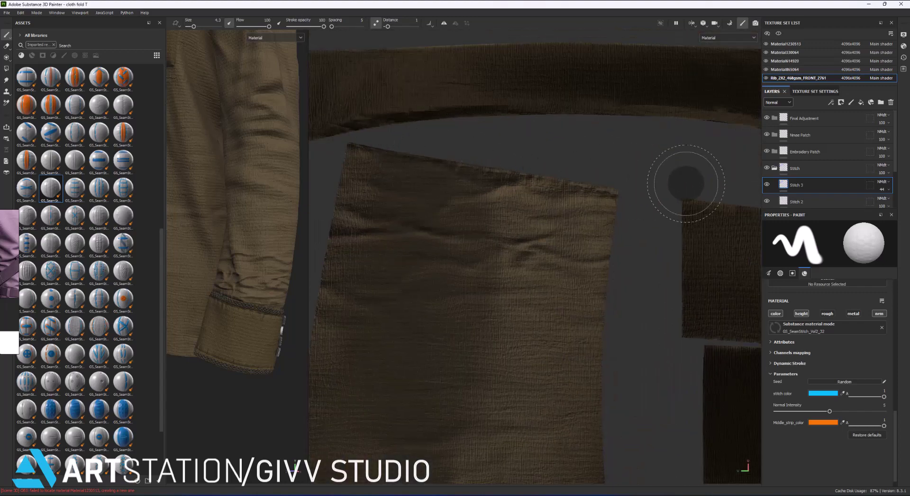
{"action": "scroll", "coordinate": [460, 175], "scroll_direction": "down", "scroll_amount": 1}
{"action": "scroll", "coordinate": [243, 160], "scroll_direction": "down", "scroll_amount": 5}
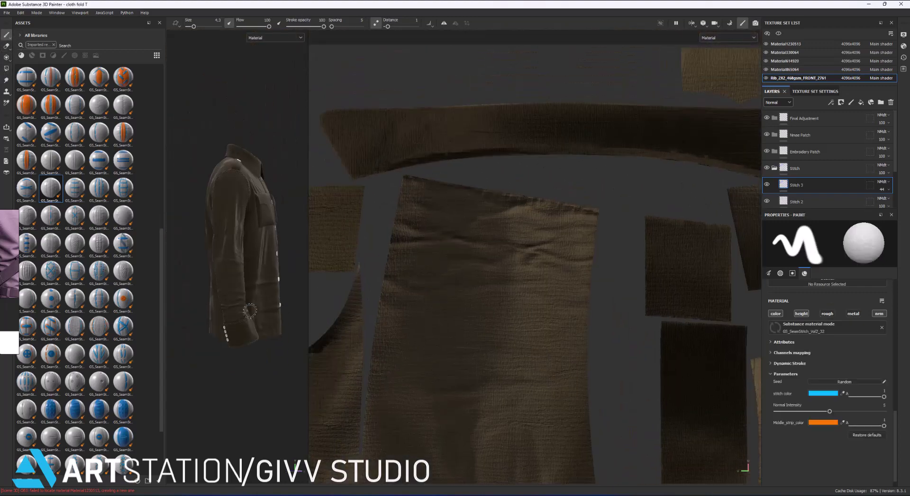
{"action": "scroll", "coordinate": [242, 160], "scroll_direction": "up", "scroll_amount": 2}
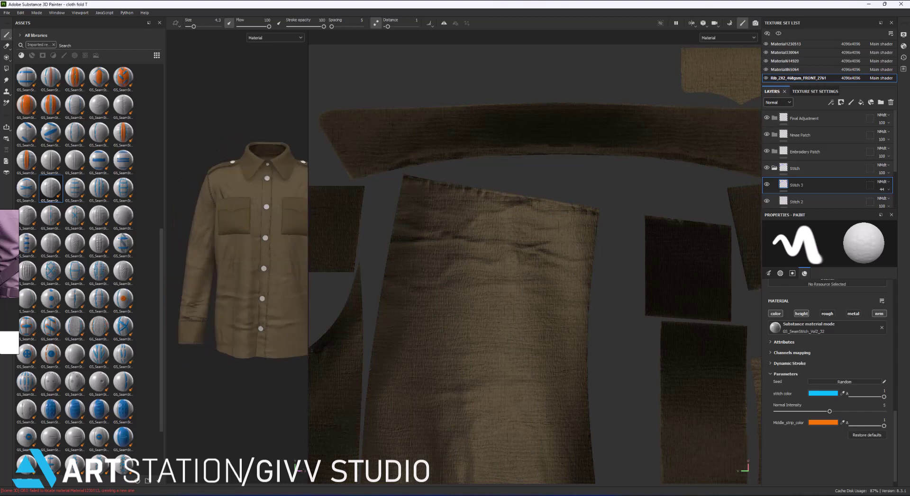
{"action": "scroll", "coordinate": [266, 225], "scroll_direction": "up", "scroll_amount": 5}
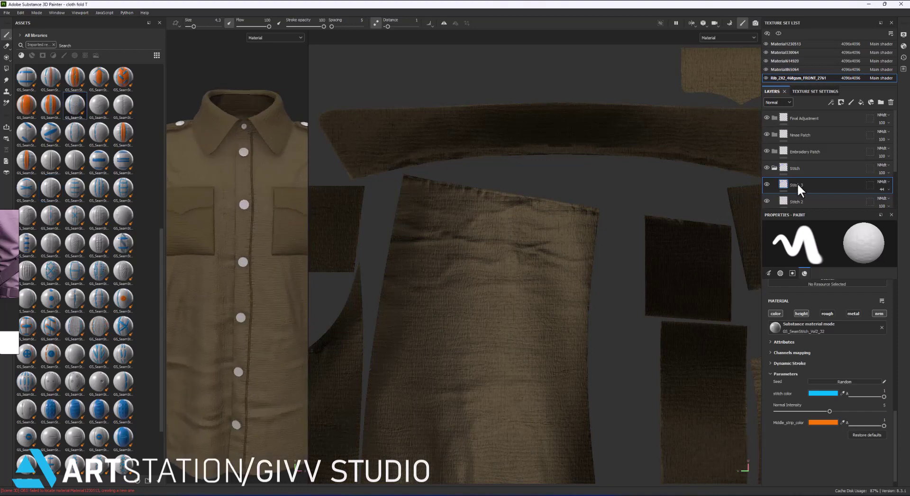
Rename the old layer to Seam and add a new layer named Stitch.
{"action": "type", "text": "eam"}
{"action": "key", "text": "Return"}
{"action": "left_click", "coordinate": [850, 102]}
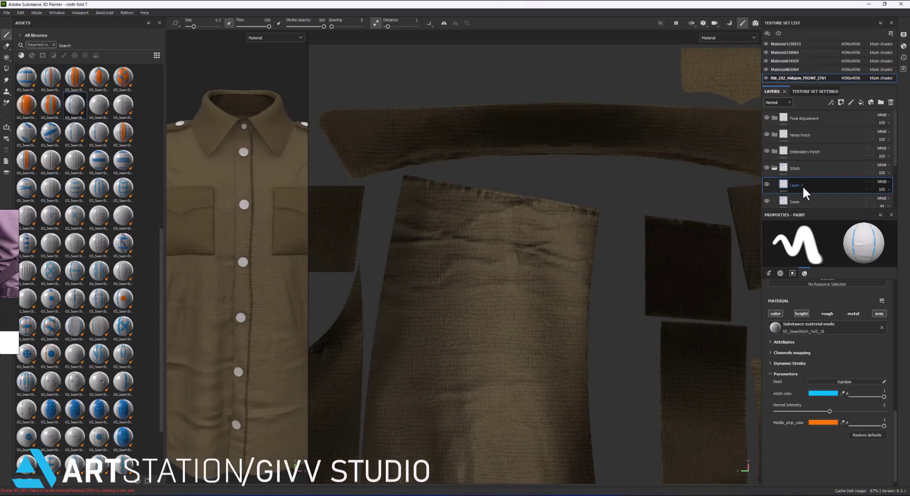
{"action": "type", "text": "Stitch"}
{"action": "key", "text": "Return"}
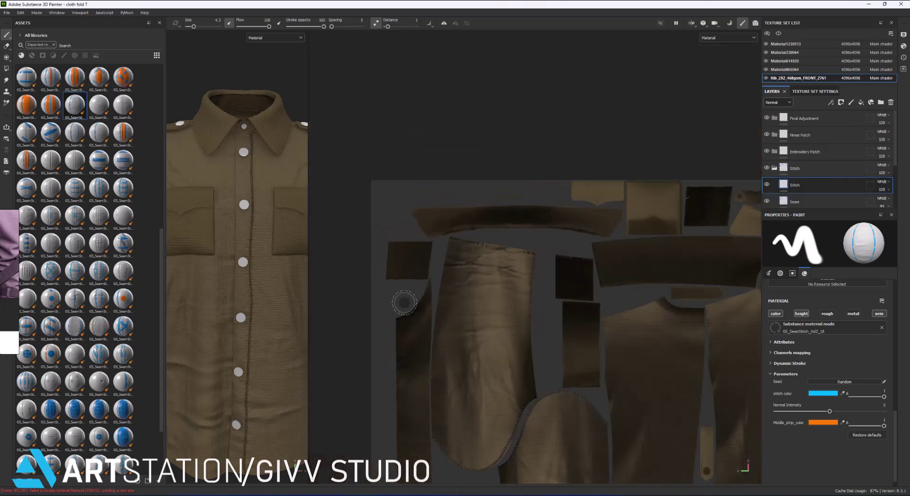
Paint a first stitch down the placket and change the stitch colour to grey.
{"action": "scroll", "coordinate": [535, 266], "scroll_direction": "down", "scroll_amount": 3}
{"action": "left_click_drag", "start_coordinate": [621, 213], "coordinate": [622, 417]}
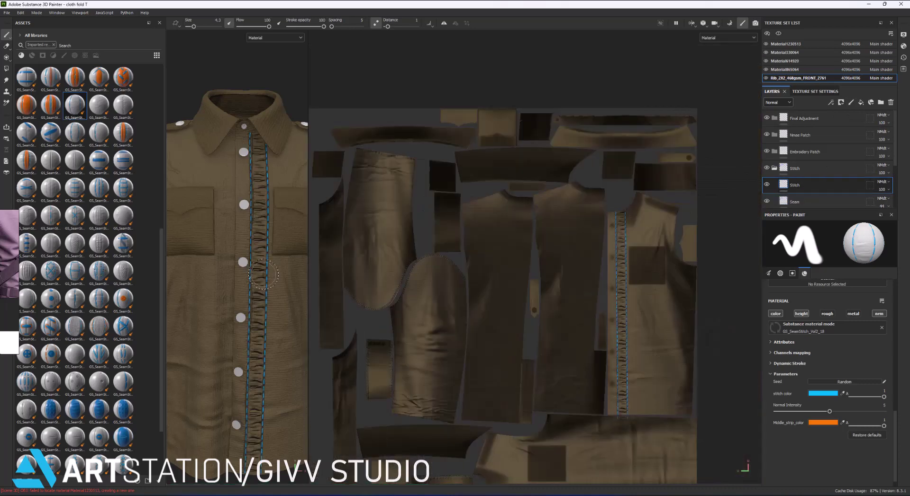
{"action": "scroll", "coordinate": [616, 284], "scroll_direction": "up", "scroll_amount": 2}
{"action": "scroll", "coordinate": [616, 284], "scroll_direction": "up", "scroll_amount": 2}
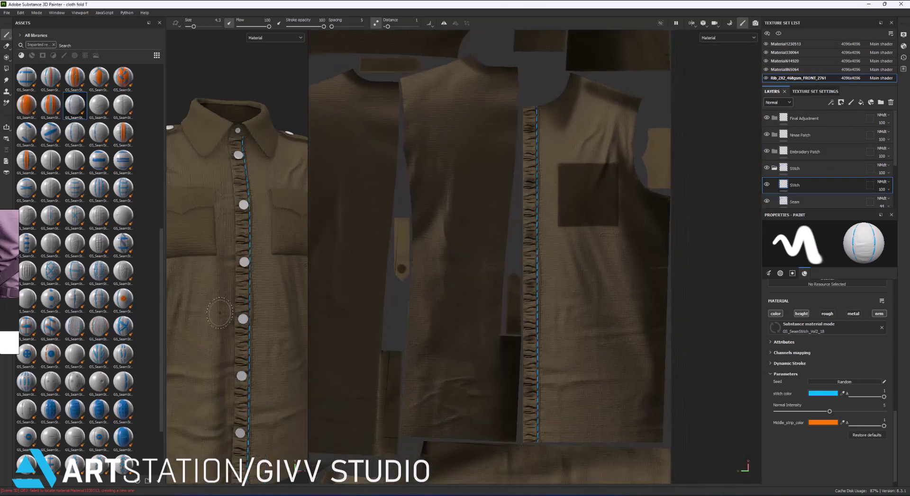
{"action": "left_click", "coordinate": [822, 393]}
{"action": "left_click", "coordinate": [757, 436]}
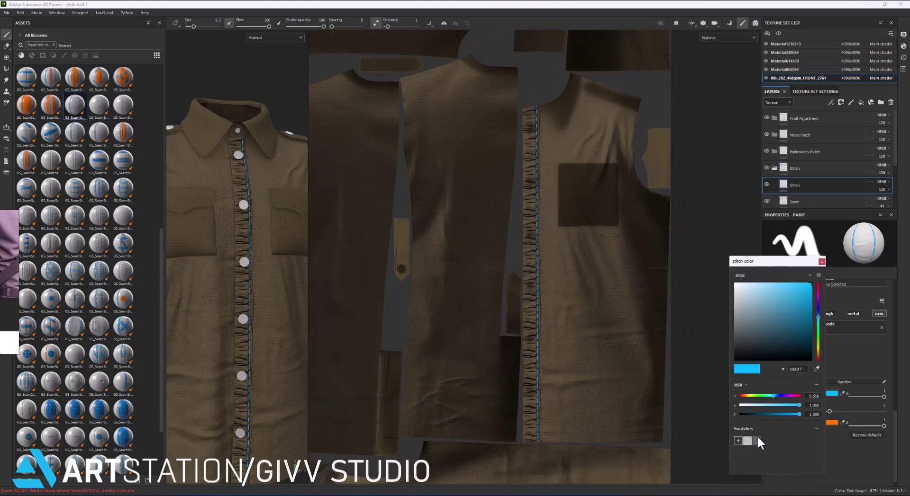
{"action": "left_click", "coordinate": [818, 260]}
Replace the ruffled stroke with a straight grey stitch line down the placket.
{"action": "left_click_drag", "start_coordinate": [529, 107], "coordinate": [531, 453]}
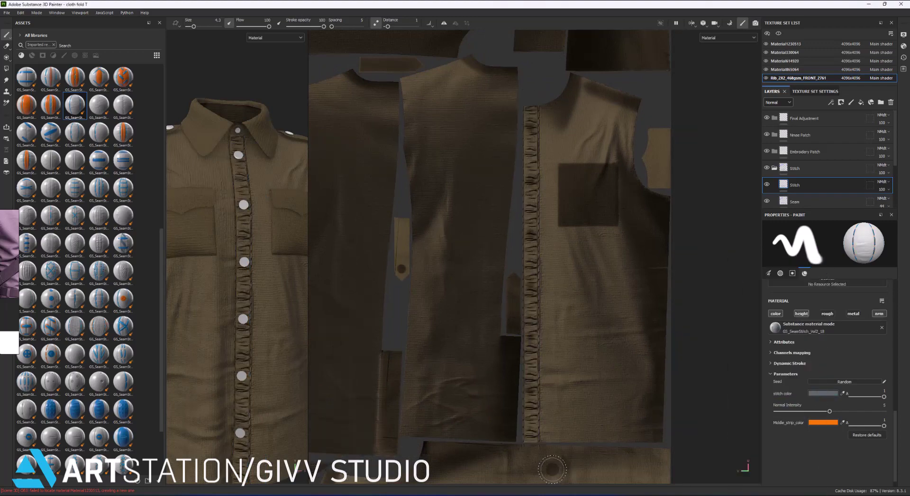
{"action": "key", "text": "ctrl+z"}
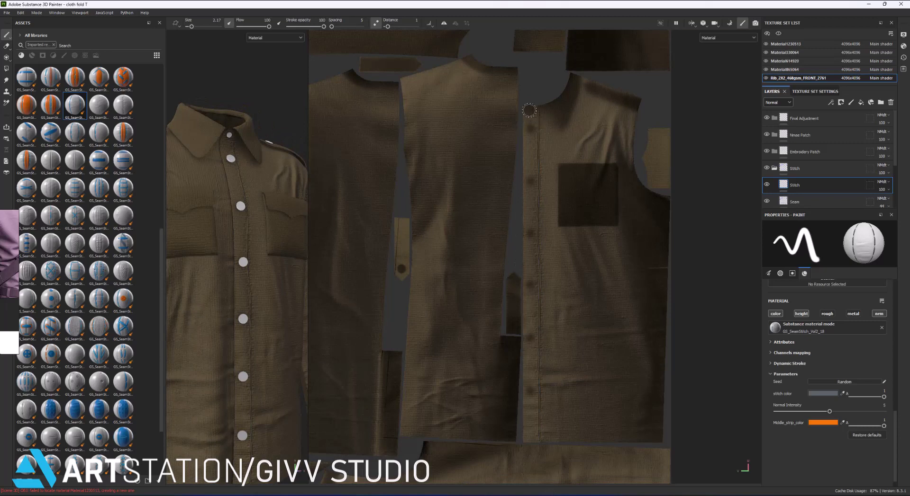
{"action": "left_click", "coordinate": [540, 107]}
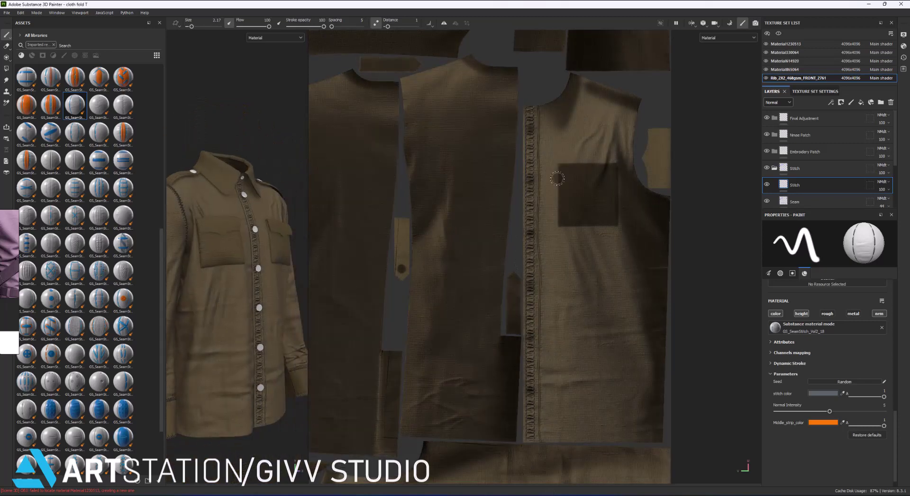
{"action": "left_click", "coordinate": [541, 438], "text": "shift"}
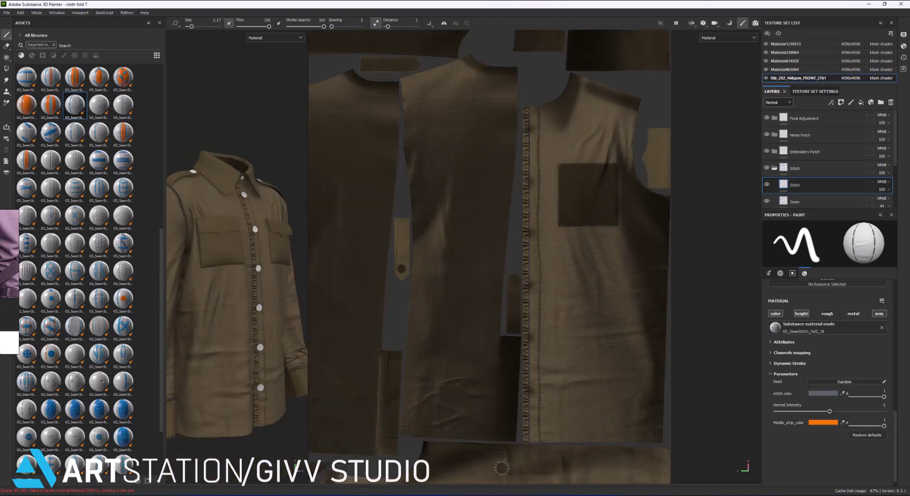
{"action": "key", "text": "ctrl+z"}
{"action": "key", "text": "ctrl+y"}
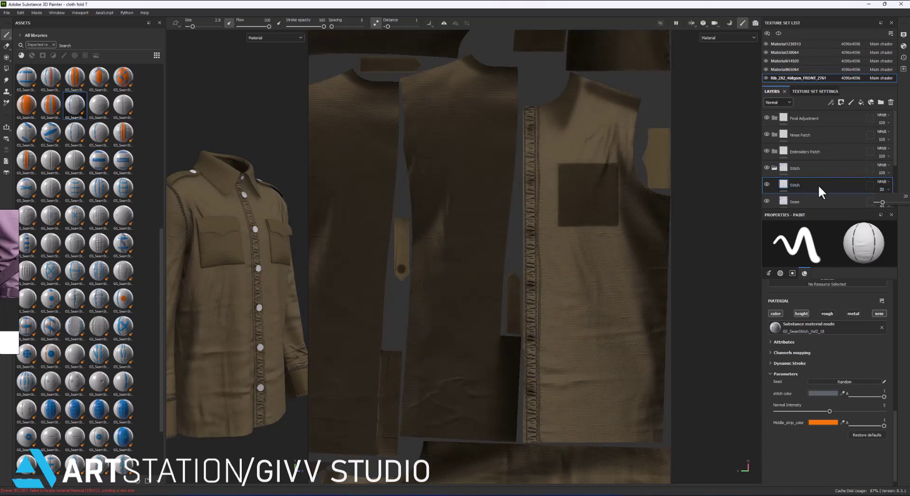
Lower the Stitch layer opacity to 20 and add a new layer above it.
{"action": "left_click_drag", "start_coordinate": [904, 205], "coordinate": [880, 203]}
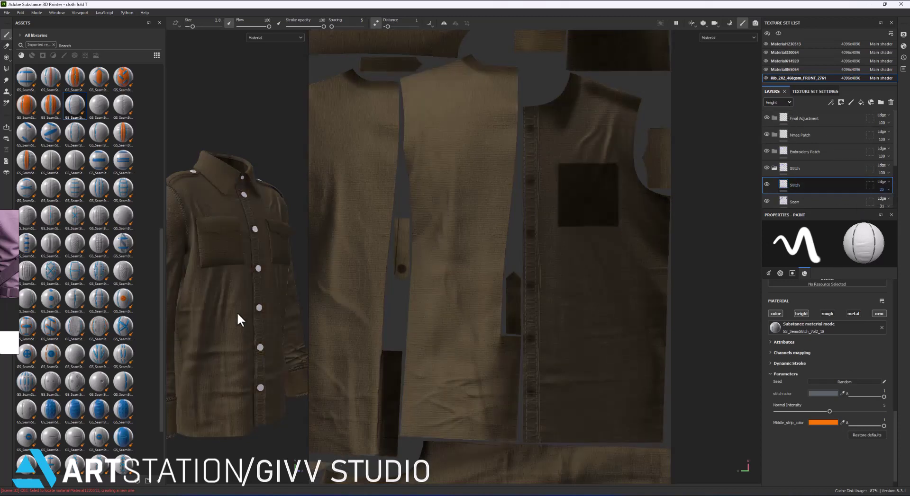
{"action": "left_click_drag", "start_coordinate": [239, 319], "coordinate": [256, 312], "text": "alt"}
{"action": "scroll", "coordinate": [258, 284], "scroll_direction": "up", "scroll_amount": 2}
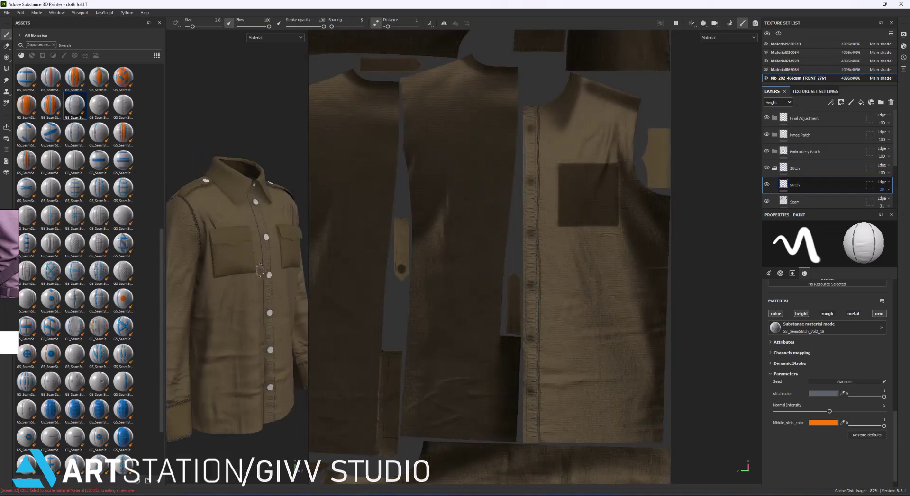
{"action": "left_click", "coordinate": [851, 103]}
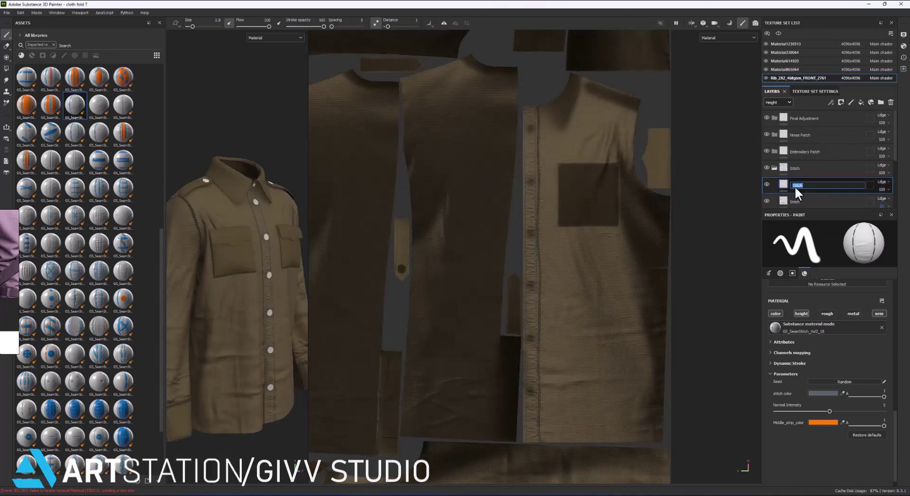
{"action": "scroll", "coordinate": [73, 263], "scroll_direction": "up", "scroll_amount": 6}
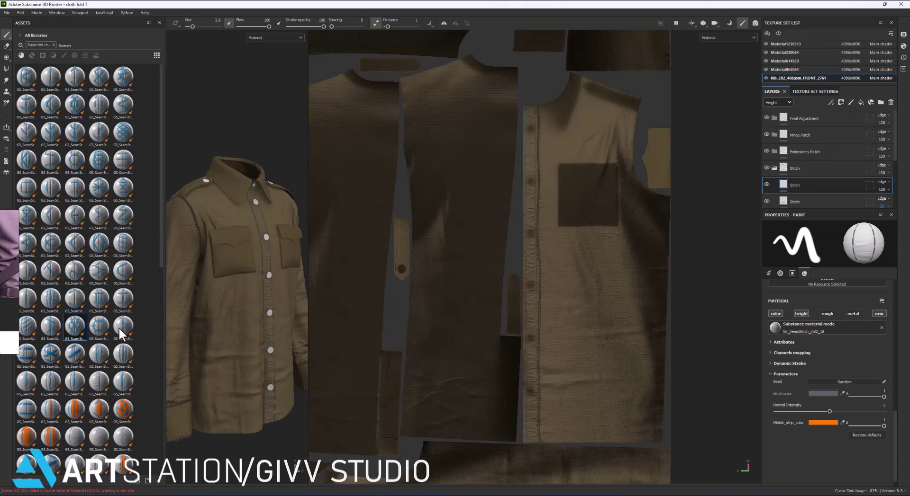
Load the GS_SeamStitch_22 material and set its stitch colour to grey.
{"action": "left_click", "coordinate": [103, 217]}
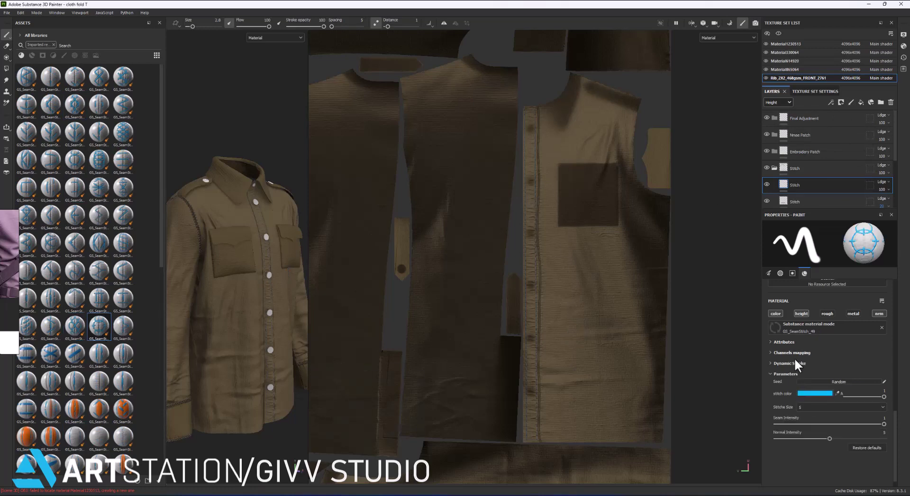
{"action": "left_click", "coordinate": [814, 393]}
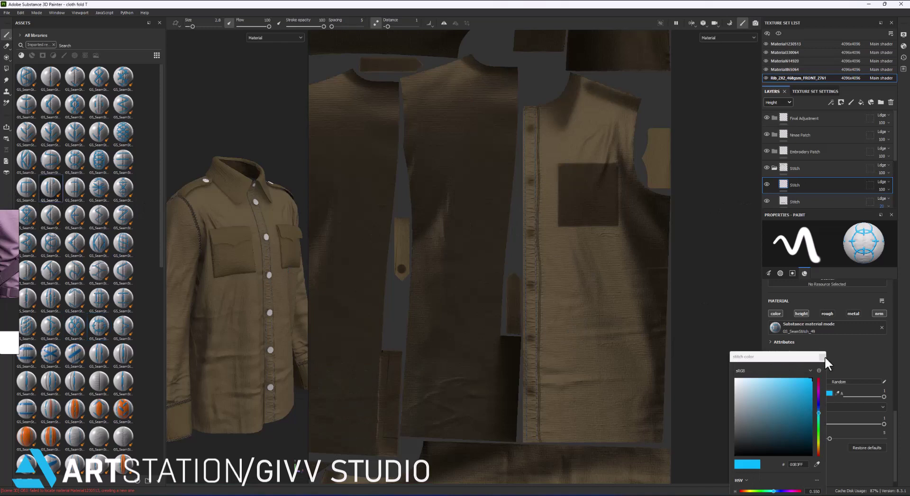
{"action": "left_click", "coordinate": [821, 356]}
{"action": "left_click", "coordinate": [815, 393]}
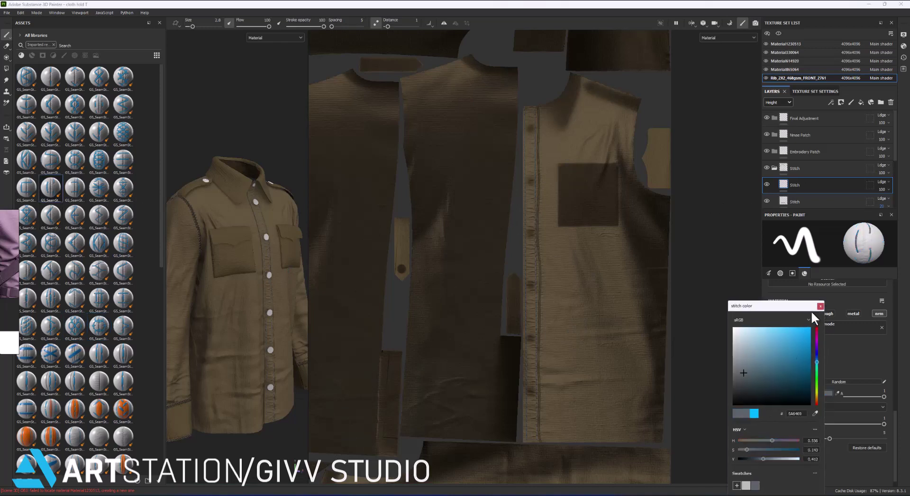
{"action": "left_click", "coordinate": [821, 303]}
Set the stitch brush Distance to 0.5 for tighter stitch spacing.
{"action": "scroll", "coordinate": [559, 308], "scroll_direction": "down", "scroll_amount": 3}
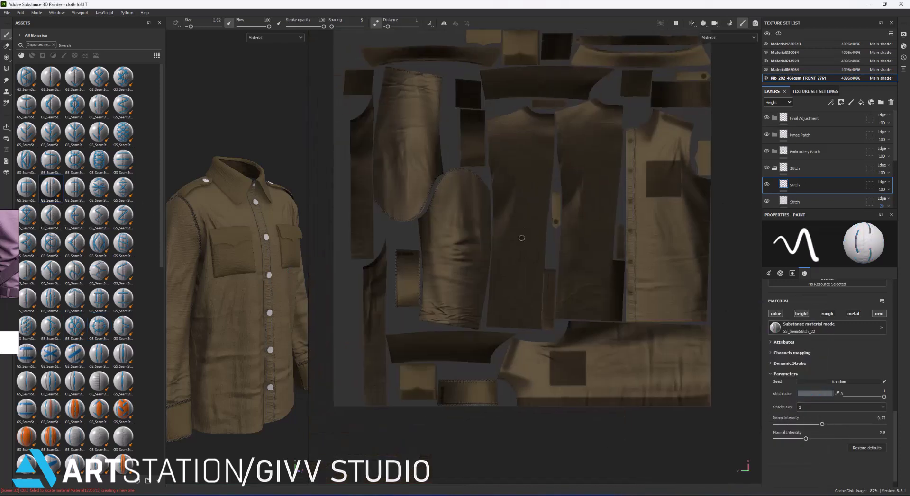
{"action": "scroll", "coordinate": [604, 269], "scroll_direction": "up", "scroll_amount": 5}
{"action": "scroll", "coordinate": [604, 269], "scroll_direction": "up", "scroll_amount": 3}
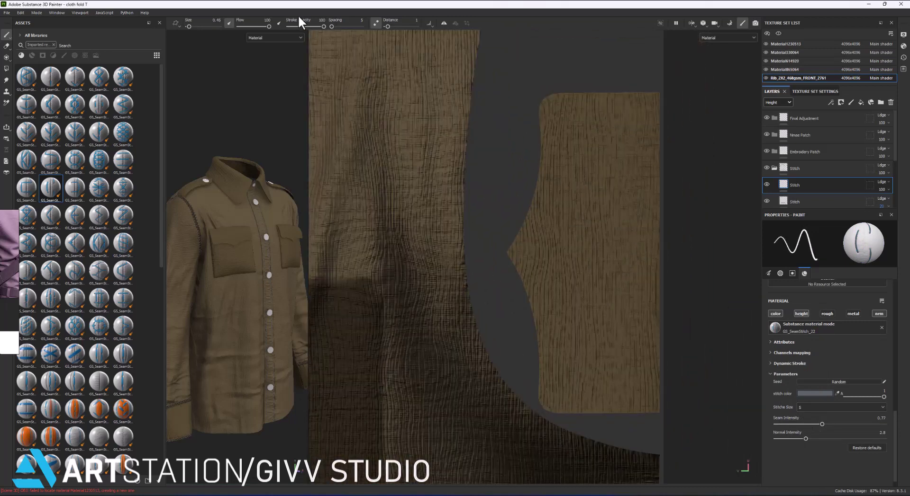
{"action": "type", "text": "0.5"}
{"action": "key", "text": "Return"}
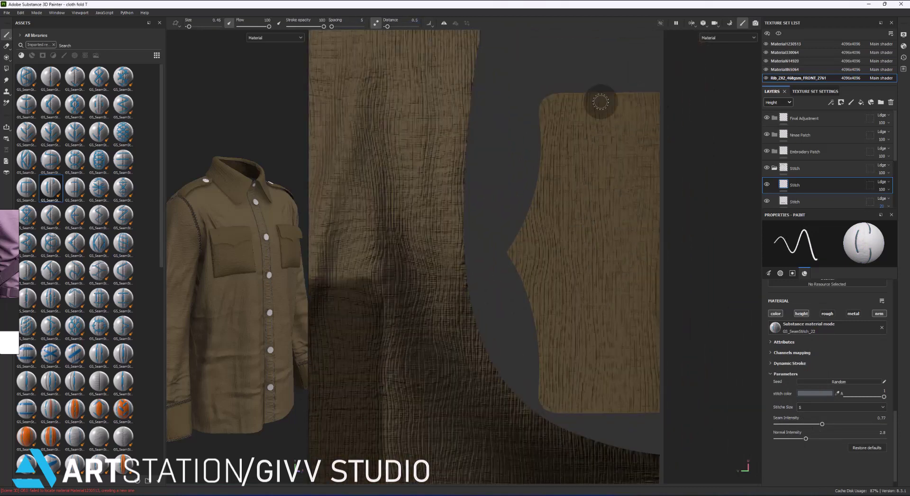
Paint stitches along the piece's top and curved edges, undoing one misplaced stroke.
{"action": "left_click_drag", "start_coordinate": [546, 100], "coordinate": [520, 229]}
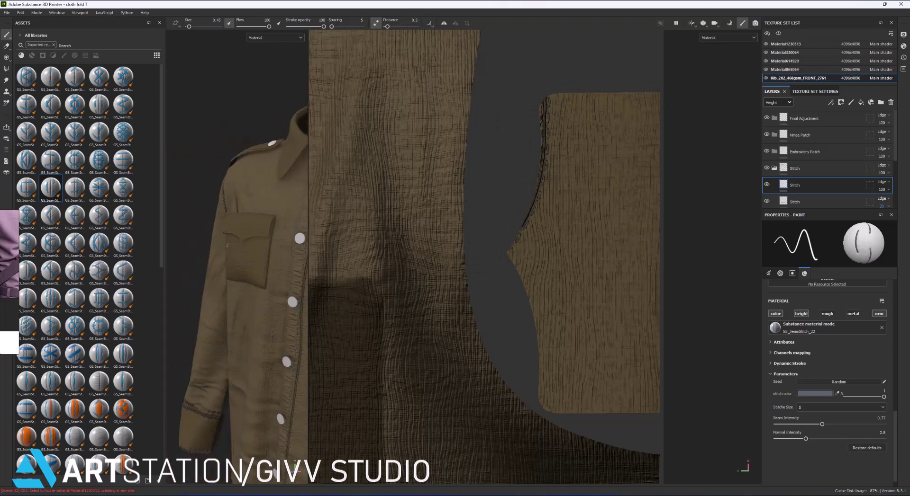
{"action": "key", "text": "ctrl+z"}
{"action": "mouse_move", "coordinate": [547, 97]}
{"action": "left_mouse_down"}
{"action": "mouse_move", "coordinate": [550, 153]}
{"action": "mouse_move", "coordinate": [525, 242]}
{"action": "left_mouse_up"}
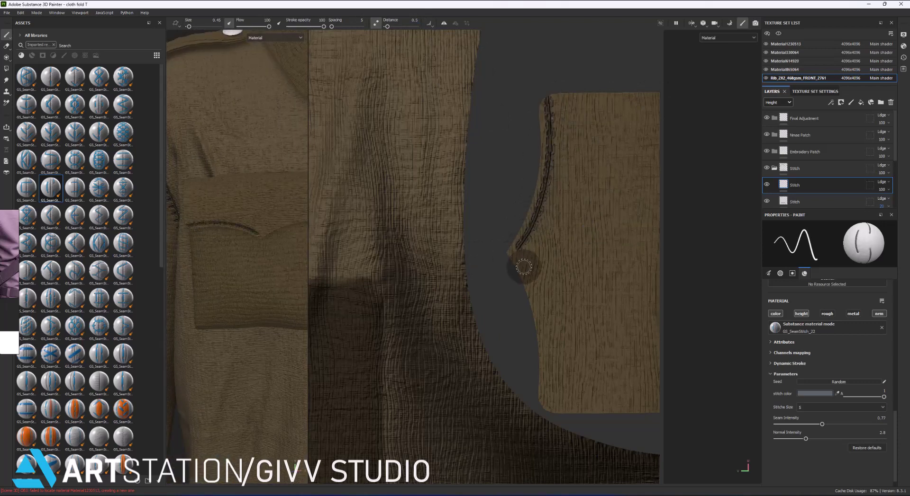
{"action": "mouse_move", "coordinate": [548, 385]}
{"action": "left_mouse_down"}
{"action": "mouse_move", "coordinate": [532, 272]}
{"action": "mouse_move", "coordinate": [508, 237]}
{"action": "left_mouse_up"}
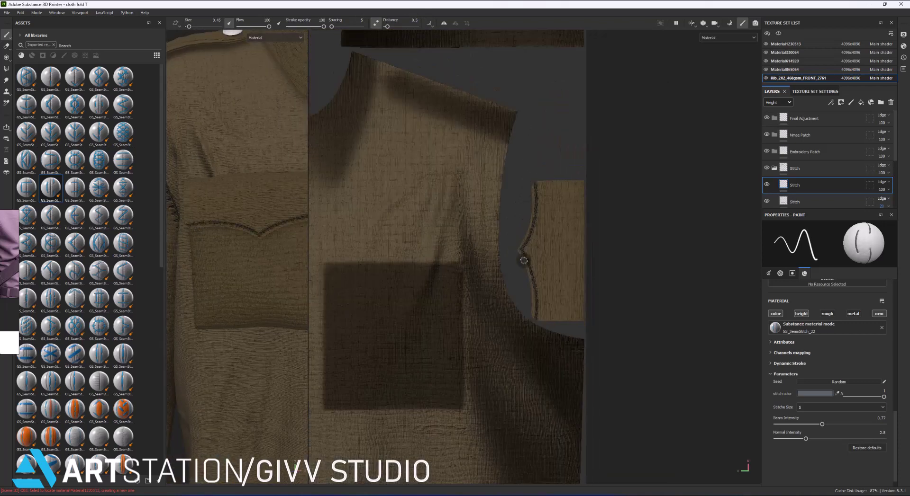
Stitch along the curved pocket-flap edge in two strokes.
{"action": "scroll", "coordinate": [523, 260], "scroll_direction": "down", "scroll_amount": 3}
{"action": "scroll", "coordinate": [544, 246], "scroll_direction": "down", "scroll_amount": 2}
{"action": "scroll", "coordinate": [583, 218], "scroll_direction": "up", "scroll_amount": 2}
{"action": "scroll", "coordinate": [601, 207], "scroll_direction": "up", "scroll_amount": 2}
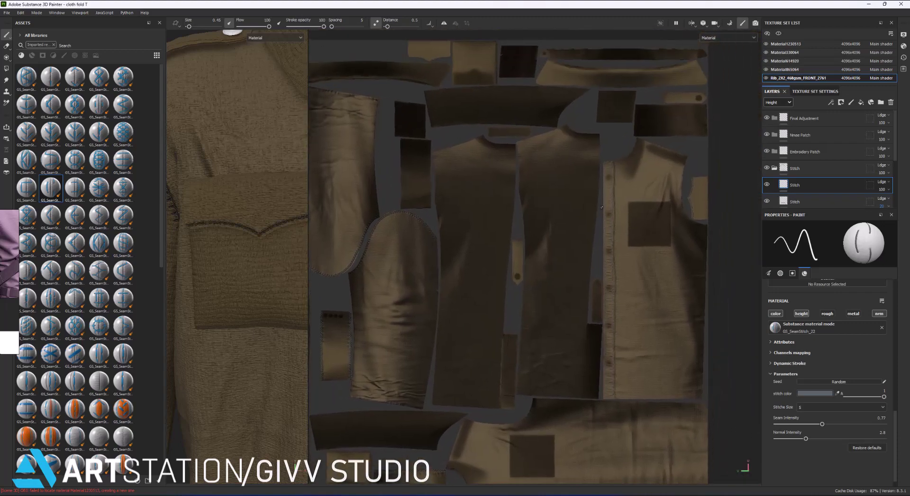
{"action": "scroll", "coordinate": [601, 207], "scroll_direction": "up", "scroll_amount": 3}
{"action": "scroll", "coordinate": [345, 172], "scroll_direction": "up", "scroll_amount": 2}
{"action": "left_click_drag", "start_coordinate": [345, 172], "coordinate": [490, 198]}
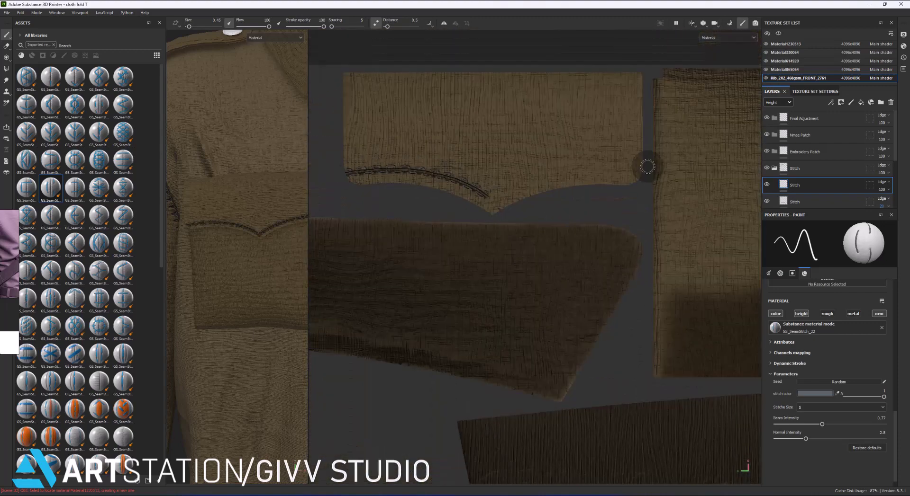
{"action": "left_click_drag", "start_coordinate": [648, 166], "coordinate": [495, 195]}
Orbit the jacket, pan to the lower UV piece and rotate the lighting to inspect.
{"action": "scroll", "coordinate": [250, 290], "scroll_direction": "down", "scroll_amount": 5}
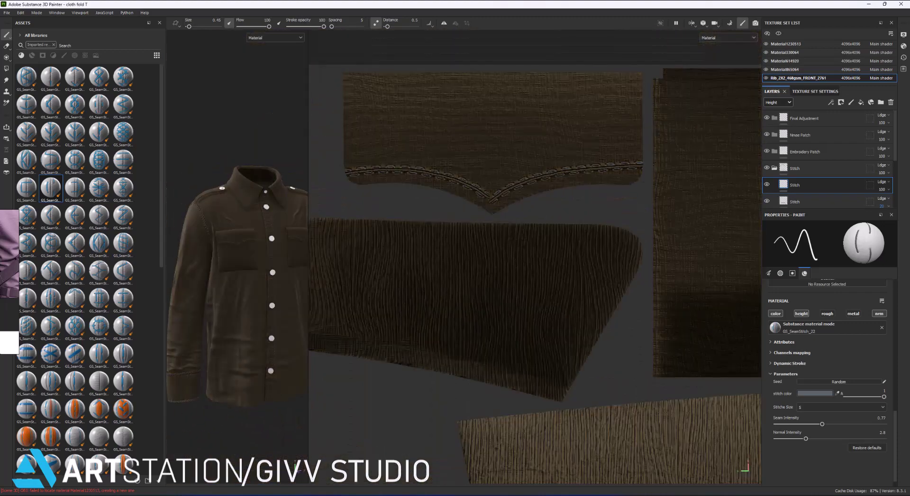
{"action": "left_click_drag", "start_coordinate": [250, 291], "coordinate": [244, 273], "text": "alt"}
{"action": "scroll", "coordinate": [527, 235], "scroll_direction": "down", "scroll_amount": 3}
{"action": "scroll", "coordinate": [528, 235], "scroll_direction": "up", "scroll_amount": 3}
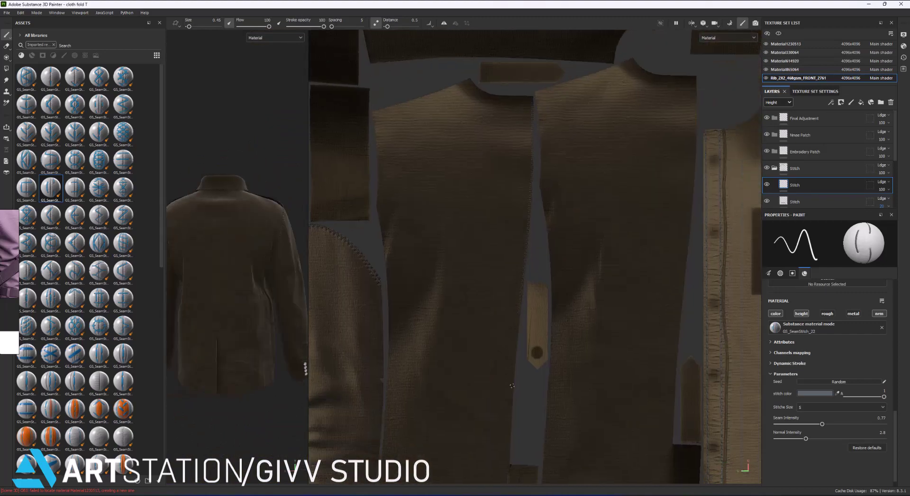
{"action": "scroll", "coordinate": [512, 386], "scroll_direction": "up", "scroll_amount": 3}
{"action": "middle_click_drag", "start_coordinate": [500, 459], "coordinate": [510, 290]}
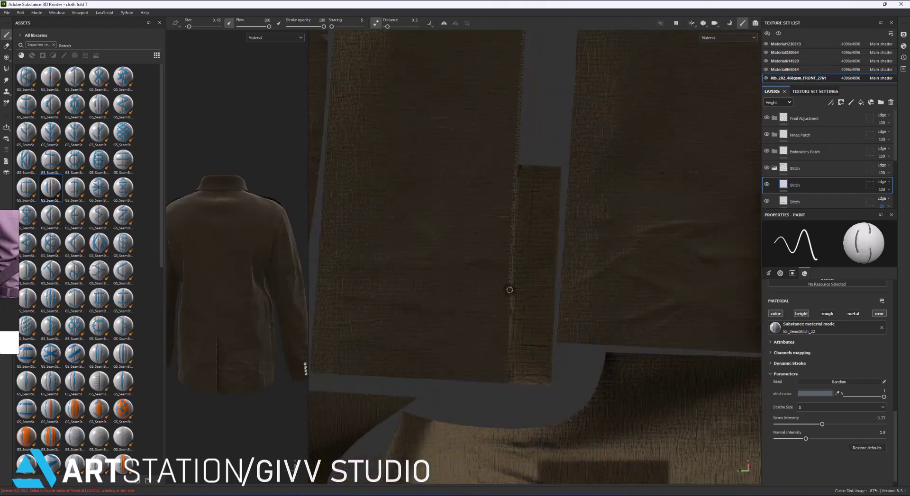
{"action": "right_click_drag", "start_coordinate": [505, 382], "coordinate": [469, 381], "text": "shift"}
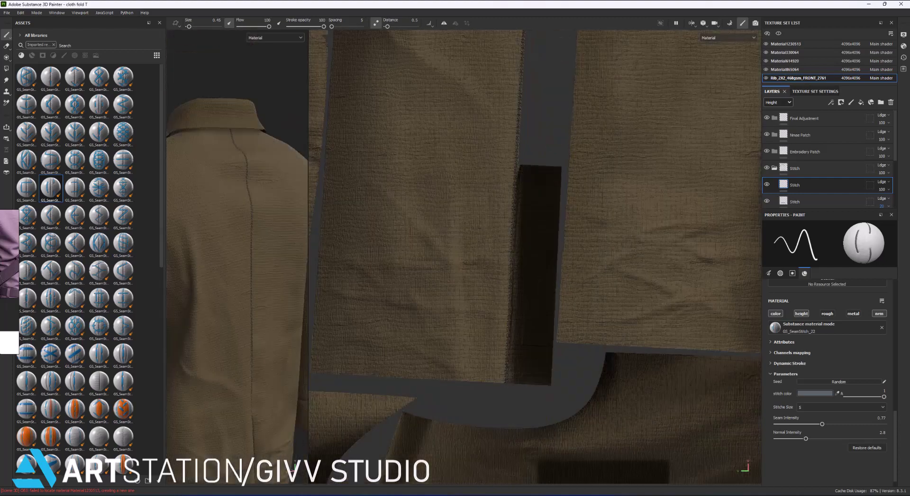
{"action": "scroll", "coordinate": [490, 230], "scroll_direction": "down", "scroll_amount": 3}
Paint a straight stitch line along the centre back seam, then set the stitch colour to grey.
{"action": "scroll", "coordinate": [490, 230], "scroll_direction": "down", "scroll_amount": 2}
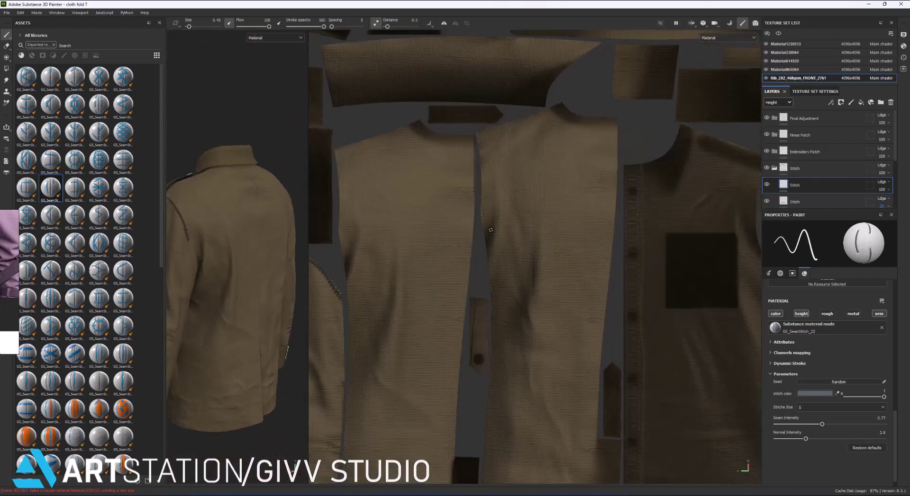
{"action": "scroll", "coordinate": [463, 150], "scroll_direction": "up", "scroll_amount": 2}
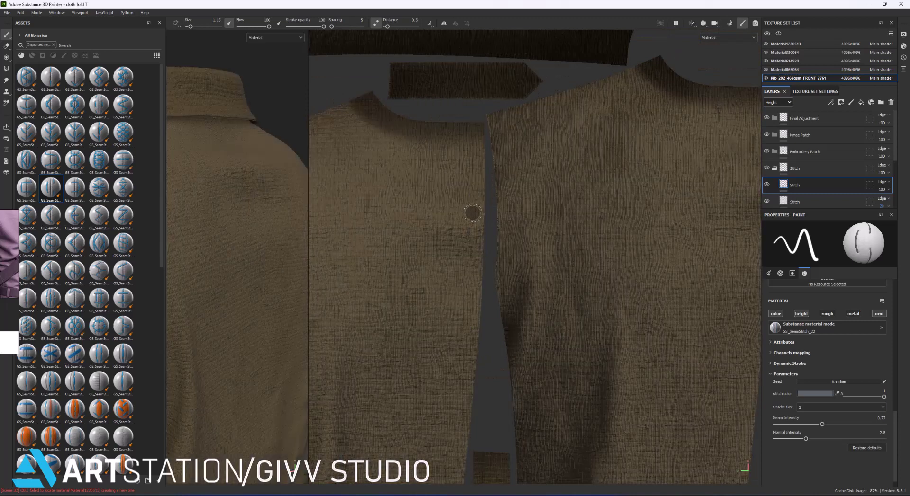
{"action": "scroll", "coordinate": [451, 338], "scroll_direction": "down", "scroll_amount": 2}
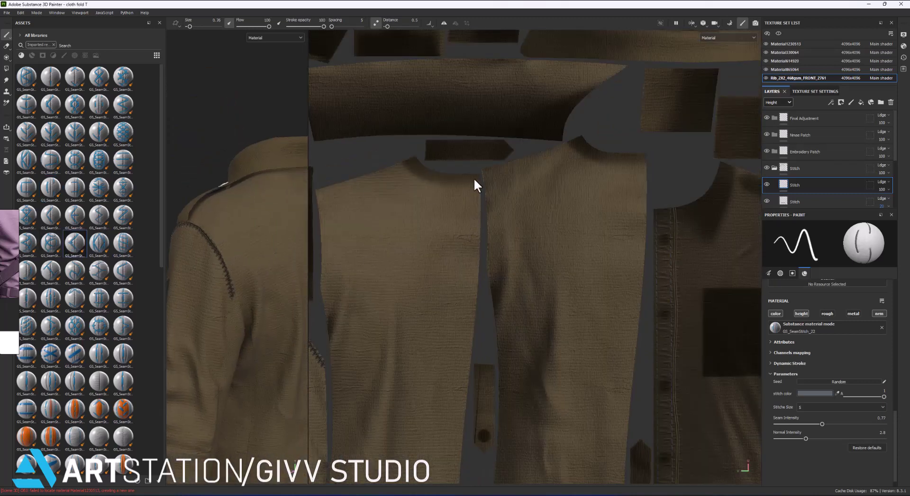
{"action": "left_click", "coordinate": [808, 395]}
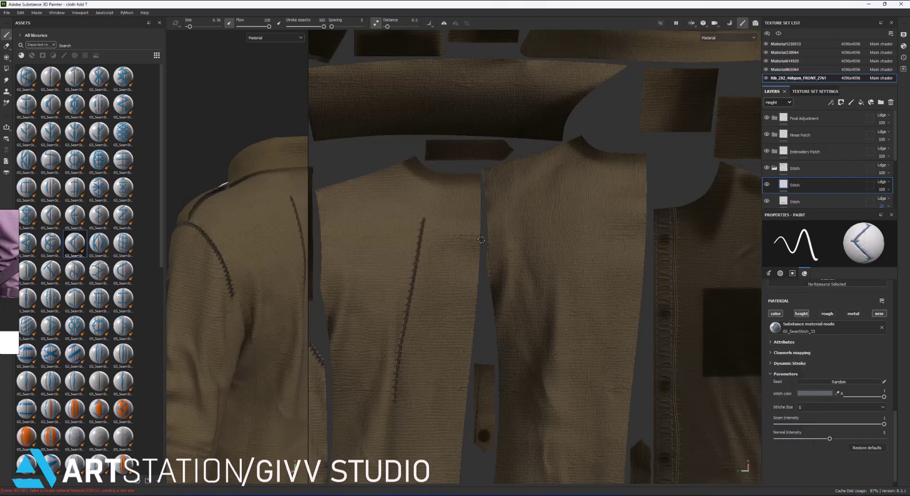
{"action": "left_click", "coordinate": [476, 260], "text": "shift"}
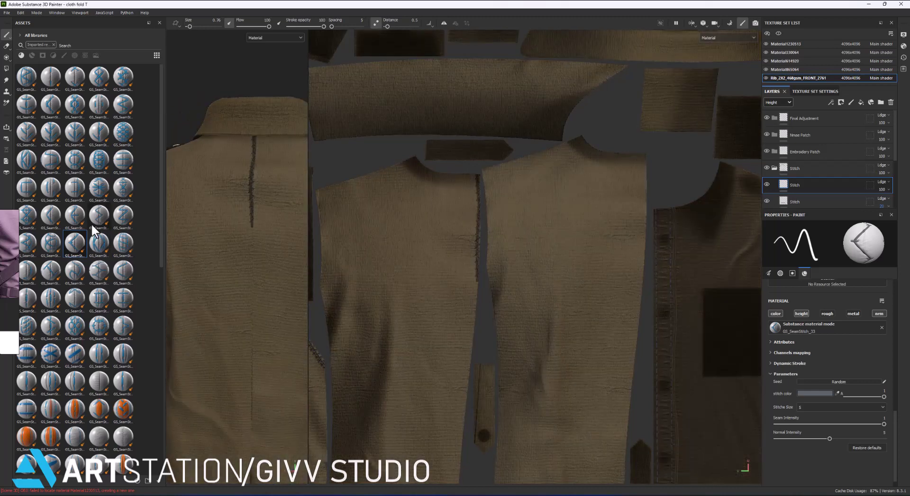
{"action": "left_click", "coordinate": [815, 394]}
{"action": "left_click", "coordinate": [758, 482]}
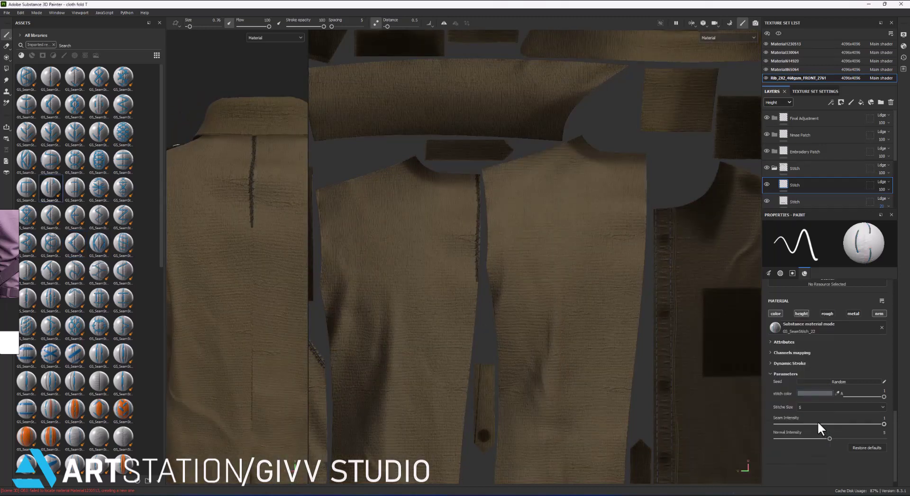
Paint straight stitch lines from the seam top down both back-panel edges.
{"action": "left_click", "coordinate": [477, 178]}
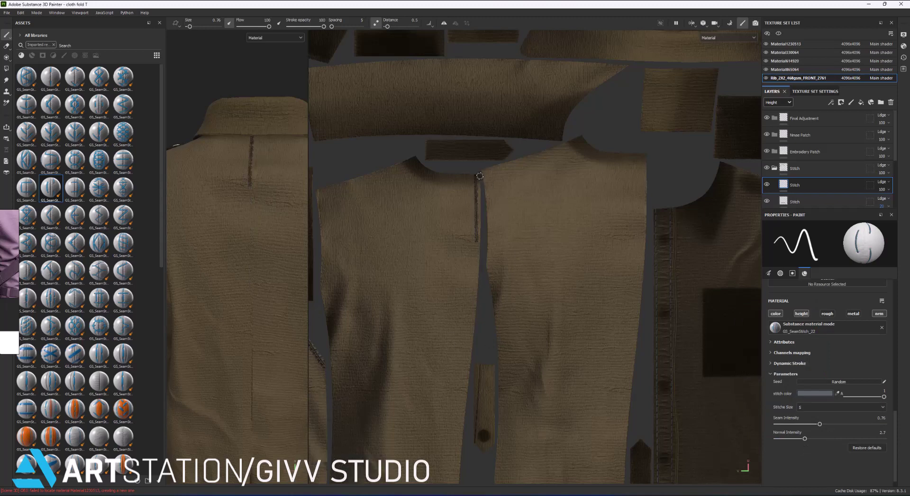
{"action": "left_click", "coordinate": [482, 183]}
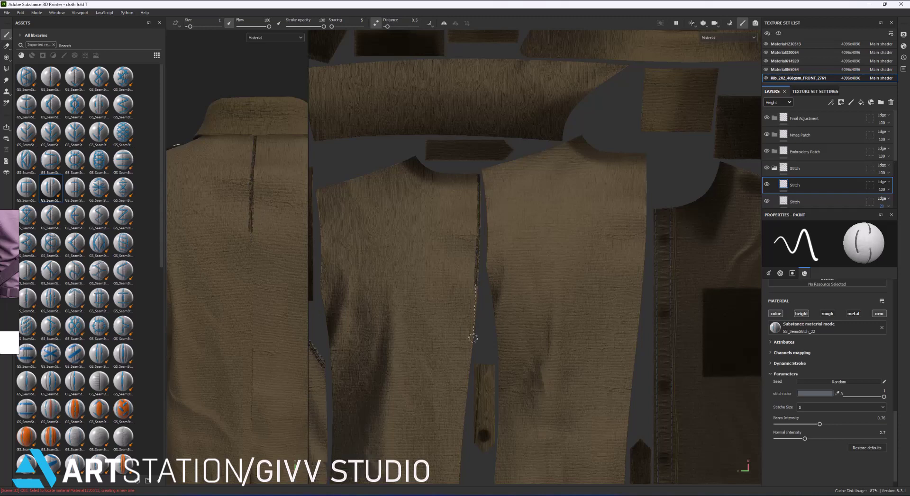
{"action": "scroll", "coordinate": [469, 430], "scroll_direction": "up", "scroll_amount": 2}
{"action": "middle_click_drag", "start_coordinate": [469, 430], "coordinate": [471, 347]}
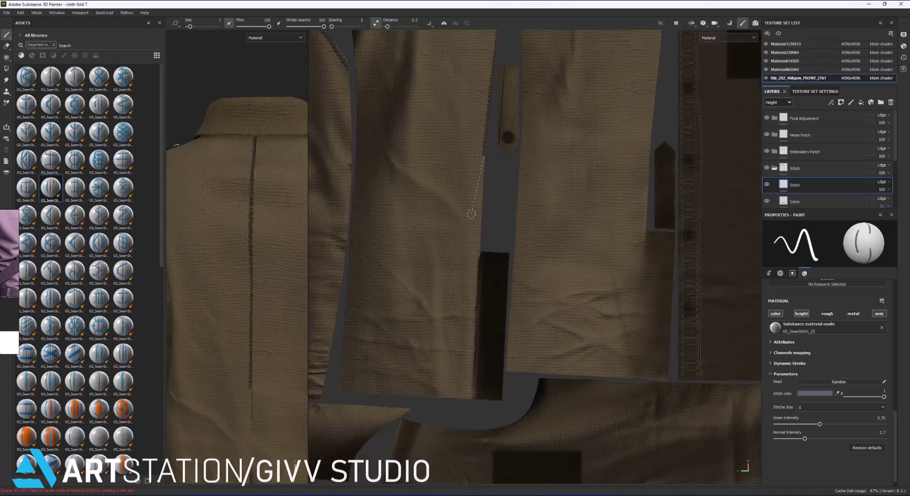
{"action": "middle_click_drag", "start_coordinate": [472, 402], "coordinate": [484, 412]}
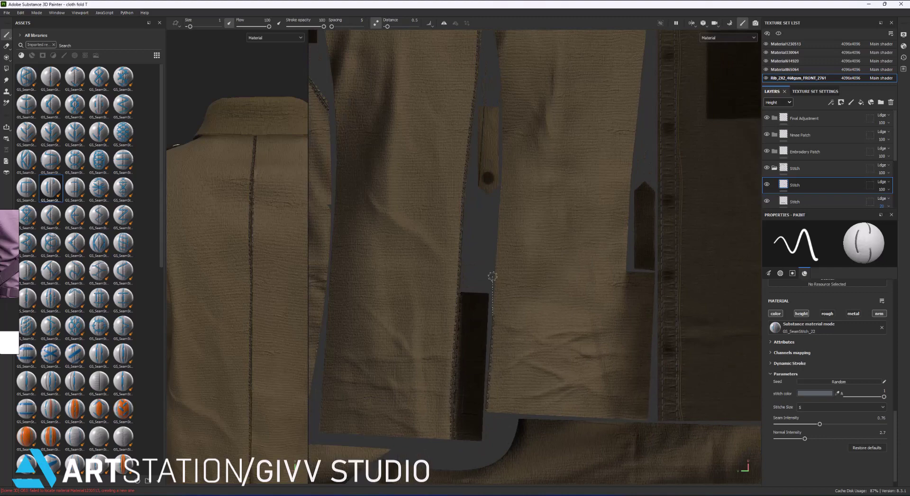
{"action": "middle_click_drag", "start_coordinate": [500, 144], "coordinate": [474, 210]}
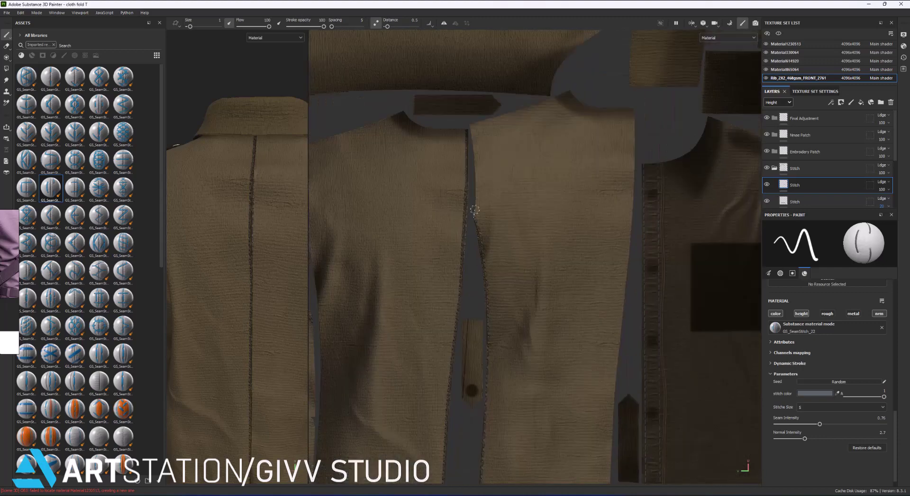
Orbit the jacket to view its side, sleeve and back shoulder seam.
{"action": "scroll", "coordinate": [236, 212], "scroll_direction": "down", "scroll_amount": 3}
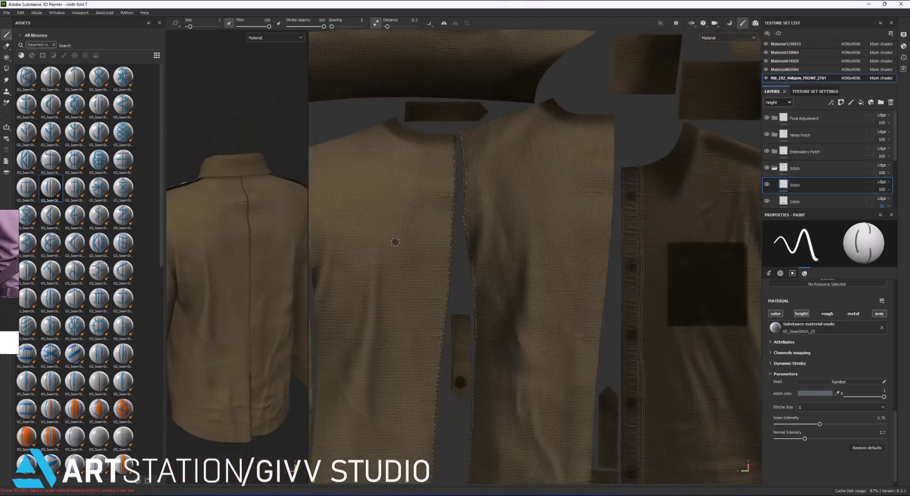
{"action": "left_click_drag", "start_coordinate": [235, 212], "coordinate": [247, 256], "text": "alt"}
{"action": "scroll", "coordinate": [413, 220], "scroll_direction": "down", "scroll_amount": 3}
{"action": "scroll", "coordinate": [413, 221], "scroll_direction": "up", "scroll_amount": 5}
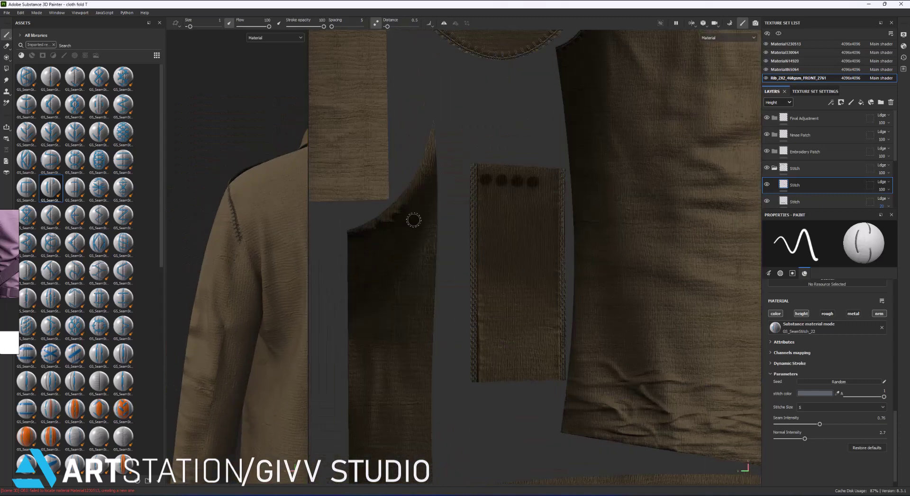
{"action": "mouse_move", "coordinate": [294, 256]}
{"action": "left_mouse_down", "text": "alt"}
{"action": "mouse_move", "coordinate": [277, 278]}
{"action": "mouse_move", "coordinate": [270, 265]}
{"action": "left_mouse_up", "text": "alt"}
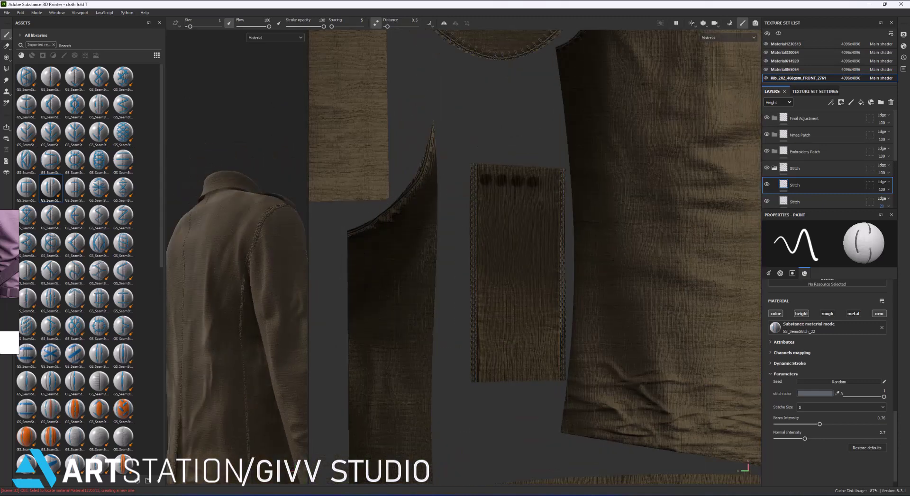
Pick grey as the seam-stitch brush's stitch colour.
{"action": "scroll", "coordinate": [270, 265], "scroll_direction": "up", "scroll_amount": 3}
{"action": "scroll", "coordinate": [266, 261], "scroll_direction": "down", "scroll_amount": 2}
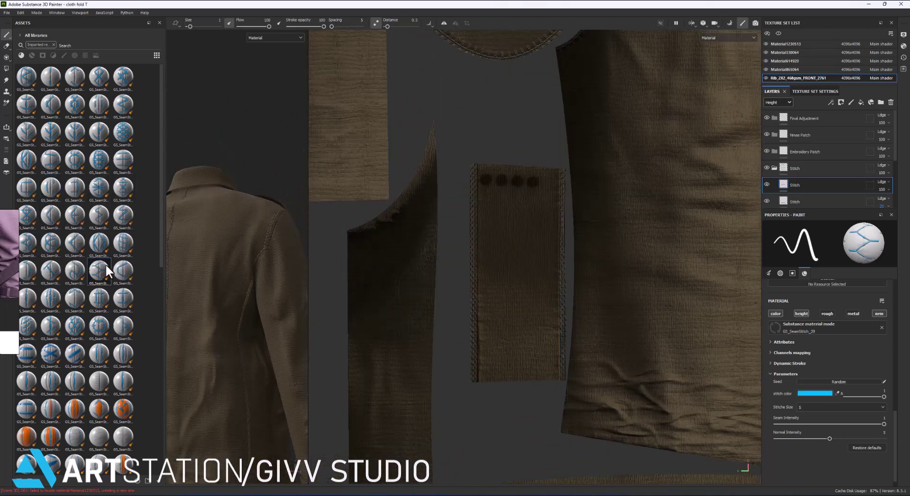
{"action": "left_click", "coordinate": [808, 394]}
{"action": "left_click", "coordinate": [745, 360]}
Orbit and zoom the jacket to a side/back view.
{"action": "scroll", "coordinate": [439, 145], "scroll_direction": "up", "scroll_amount": 1}
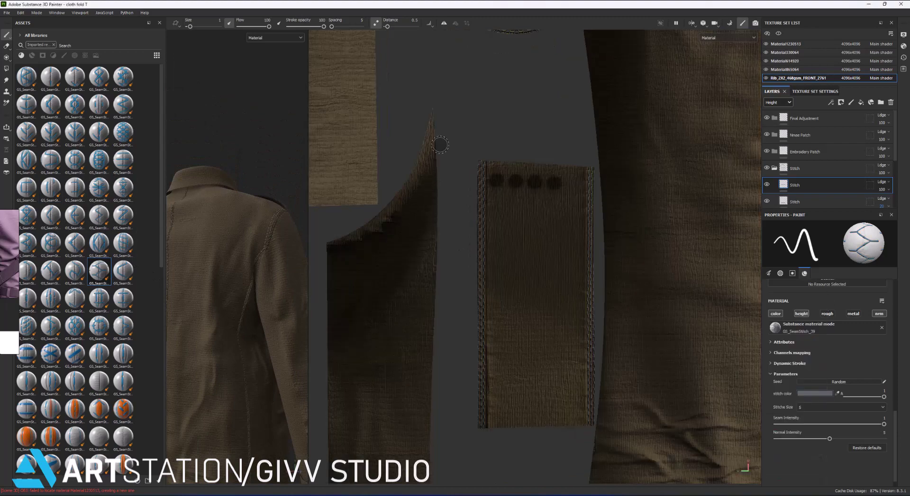
{"action": "mouse_move", "coordinate": [284, 246]}
{"action": "left_mouse_down", "text": "alt"}
{"action": "mouse_move", "coordinate": [266, 266]}
{"action": "mouse_move", "coordinate": [274, 285]}
{"action": "left_mouse_up", "text": "alt"}
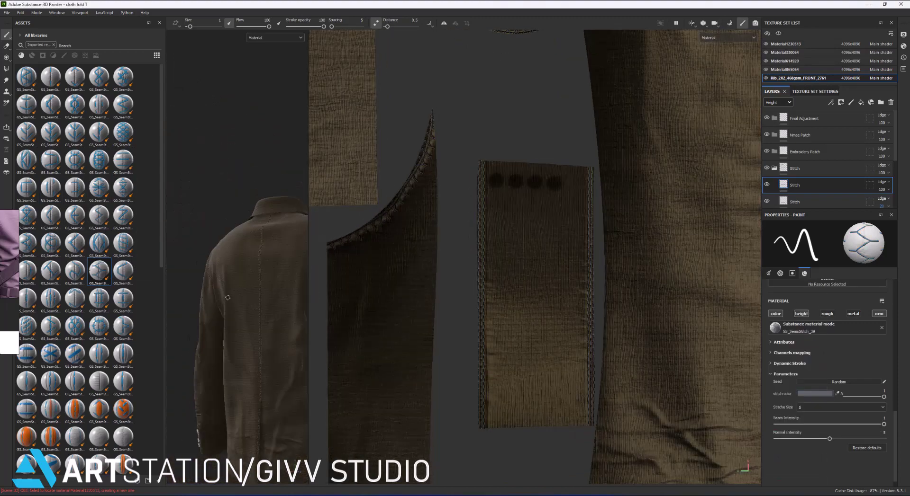
{"action": "scroll", "coordinate": [447, 136], "scroll_direction": "up", "scroll_amount": 2}
{"action": "scroll", "coordinate": [447, 136], "scroll_direction": "up", "scroll_amount": 2}
{"action": "scroll", "coordinate": [203, 284], "scroll_direction": "up", "scroll_amount": 3}
{"action": "scroll", "coordinate": [203, 284], "scroll_direction": "up", "scroll_amount": 2}
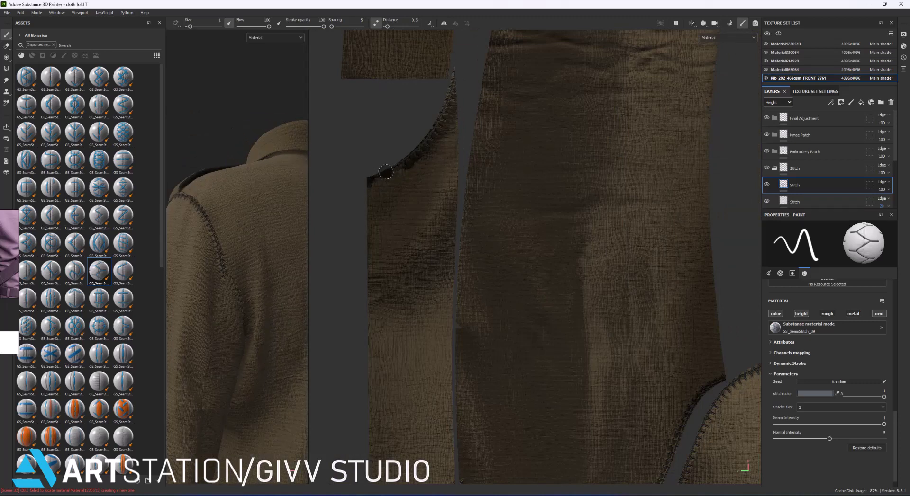
{"action": "scroll", "coordinate": [427, 185], "scroll_direction": "down", "scroll_amount": 3}
{"action": "scroll", "coordinate": [467, 182], "scroll_direction": "down", "scroll_amount": 2}
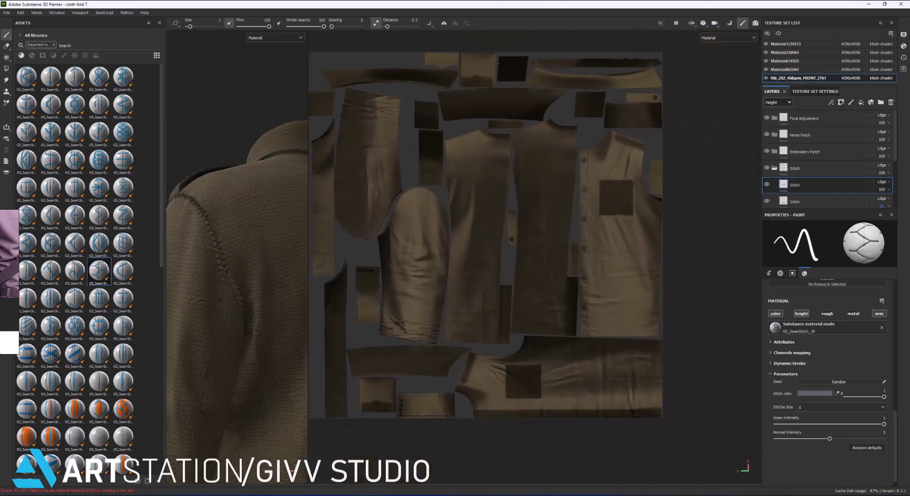
{"action": "scroll", "coordinate": [452, 163], "scroll_direction": "up", "scroll_amount": 4}
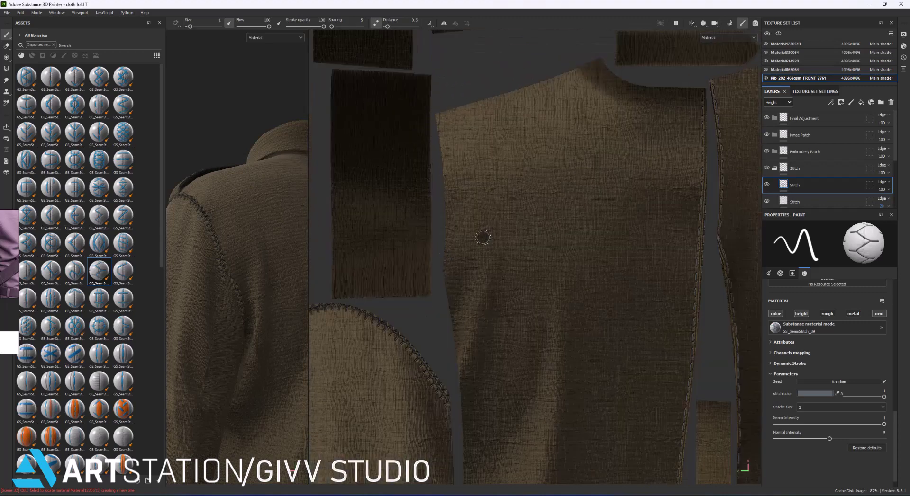
{"action": "mouse_move", "coordinate": [223, 318]}
{"action": "left_mouse_down", "text": "alt"}
{"action": "mouse_move", "coordinate": [199, 313]}
{"action": "mouse_move", "coordinate": [223, 292]}
{"action": "left_mouse_up", "text": "alt"}
{"action": "scroll", "coordinate": [535, 255], "scroll_direction": "down", "scroll_amount": 3}
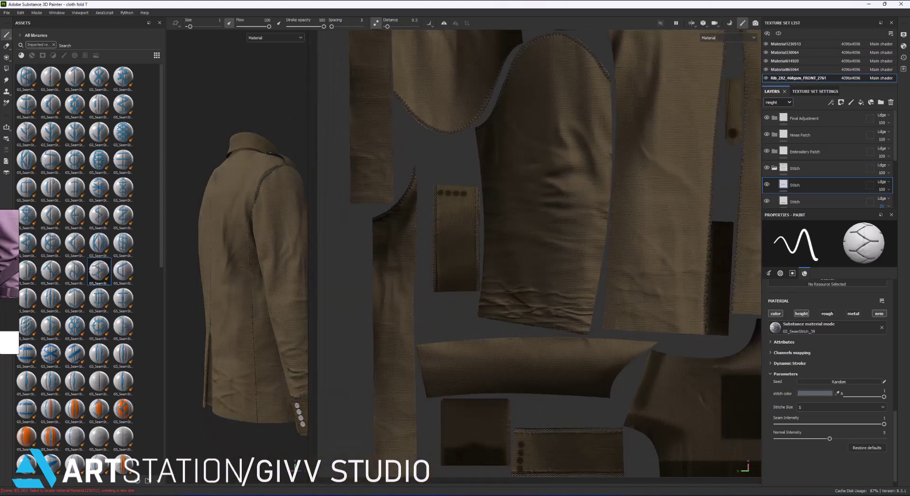
{"action": "scroll", "coordinate": [237, 256], "scroll_direction": "up", "scroll_amount": 5}
Pan the UV layout and reframe the jacket to bring the sleeve piece into view.
{"action": "scroll", "coordinate": [535, 256], "scroll_direction": "down", "scroll_amount": 2}
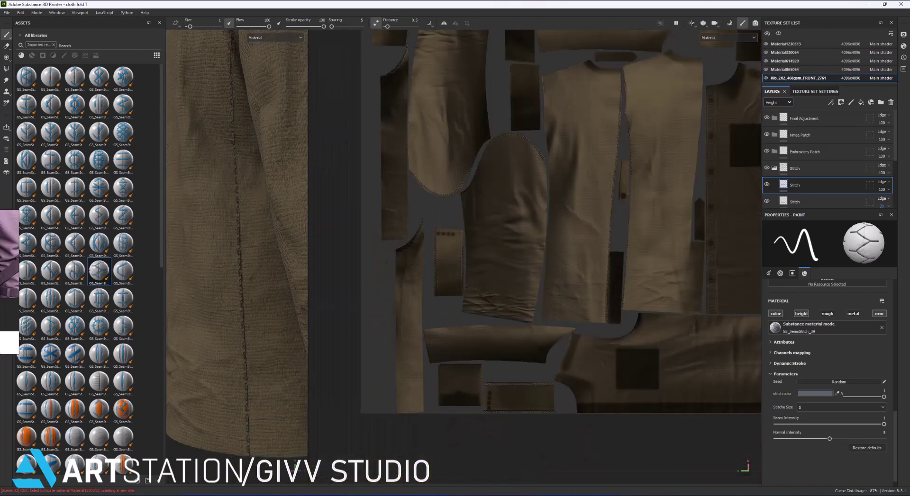
{"action": "middle_click_drag", "start_coordinate": [404, 50], "coordinate": [410, 138]}
{"action": "key", "text": "f"}
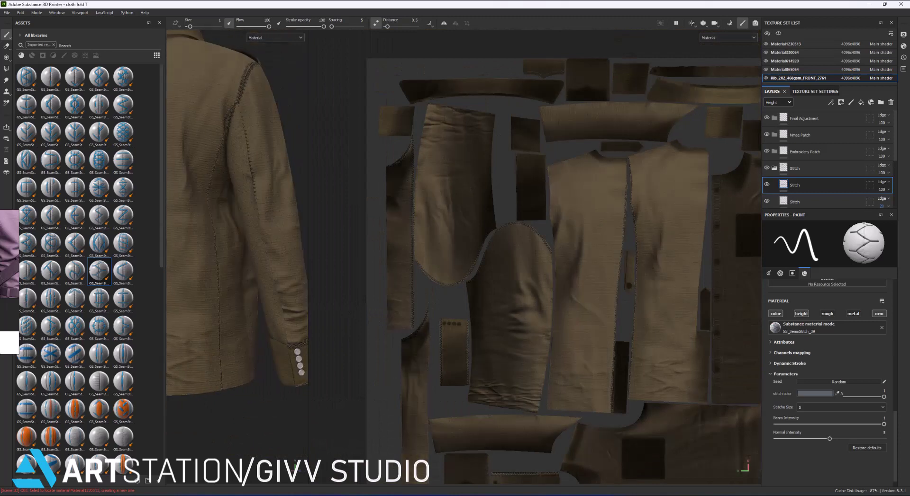
{"action": "scroll", "coordinate": [494, 243], "scroll_direction": "up", "scroll_amount": 2}
{"action": "scroll", "coordinate": [483, 180], "scroll_direction": "up", "scroll_amount": 1}
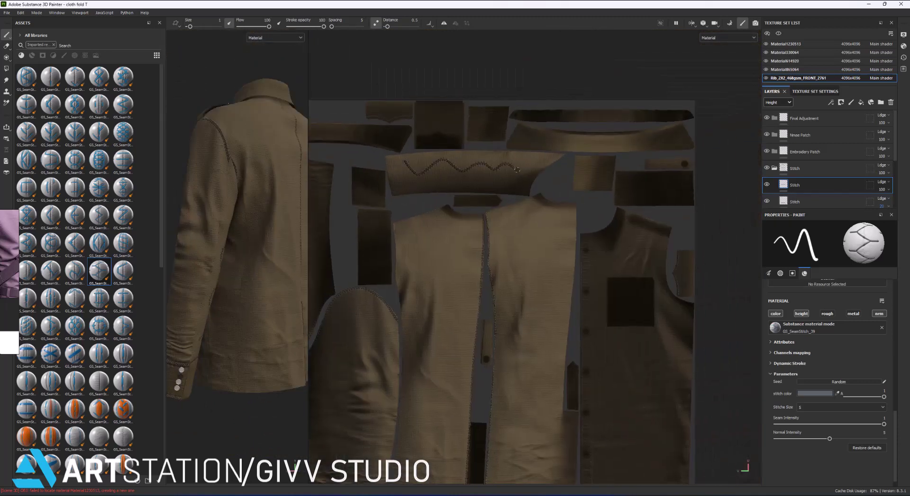
{"action": "scroll", "coordinate": [481, 166], "scroll_direction": "up", "scroll_amount": 1}
{"action": "scroll", "coordinate": [481, 165], "scroll_direction": "up", "scroll_amount": 1}
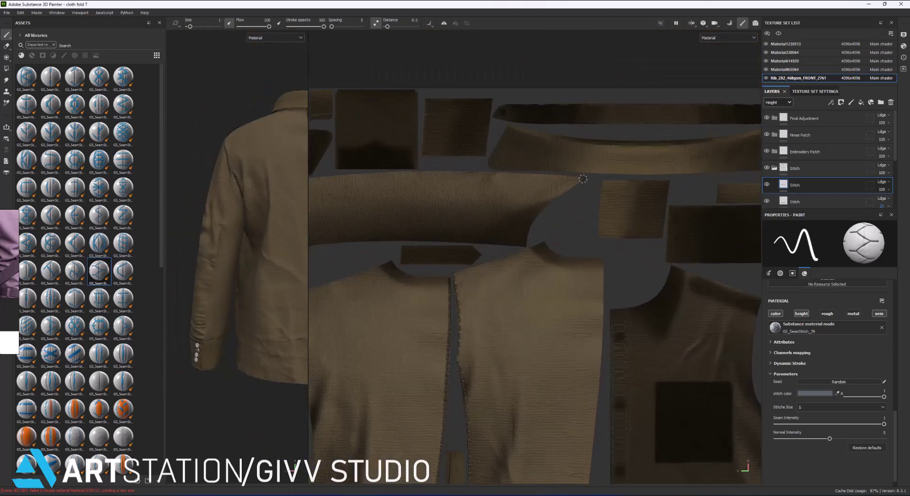
{"action": "scroll", "coordinate": [362, 177], "scroll_direction": "up", "scroll_amount": 2}
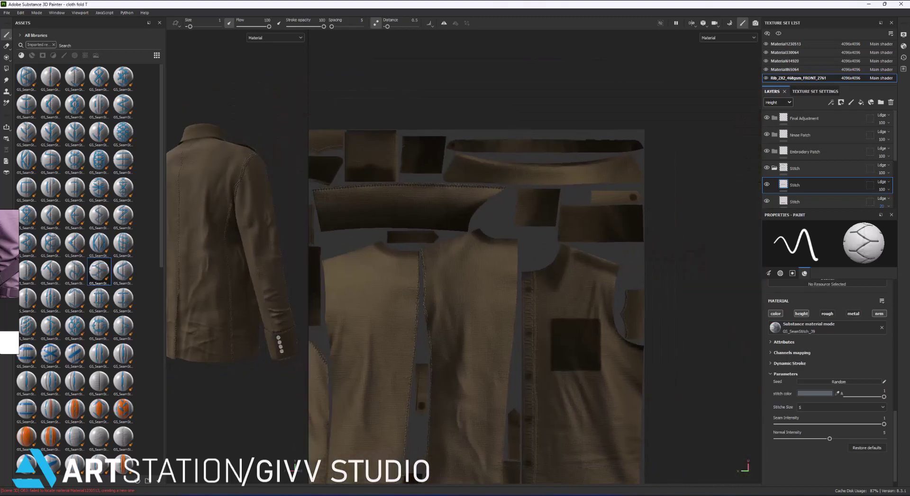
{"action": "scroll", "coordinate": [406, 376], "scroll_direction": "up", "scroll_amount": 4}
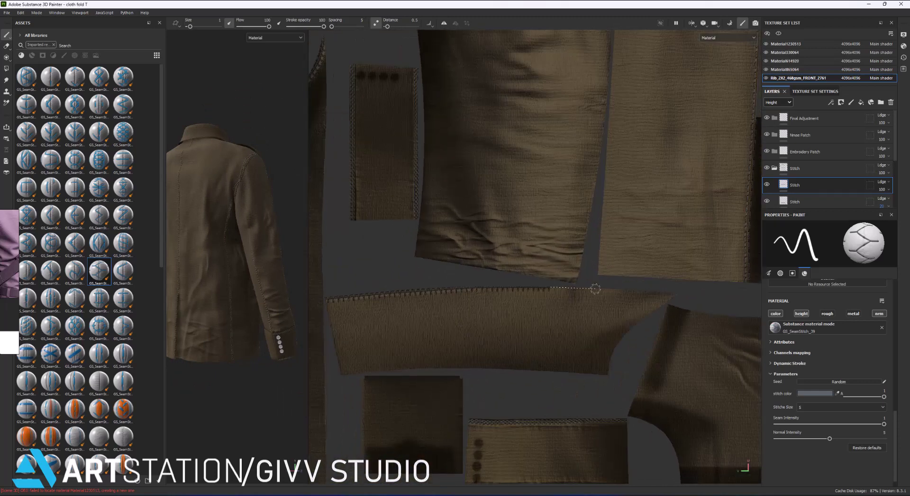
Paint a straight stitch line along the long sleeve piece's top edge.
{"action": "left_click", "coordinate": [678, 295], "text": "shift"}
{"action": "left_click_drag", "start_coordinate": [237, 246], "coordinate": [279, 247], "text": "alt"}
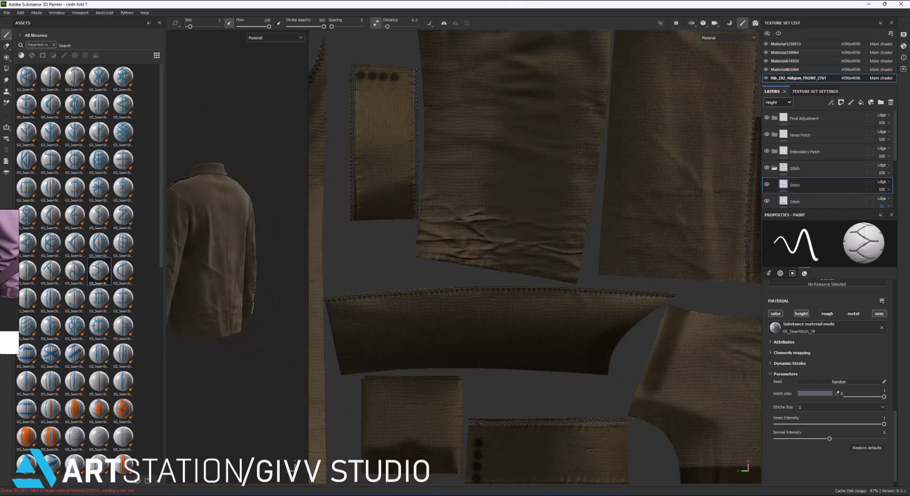
{"action": "mouse_move", "coordinate": [279, 247]}
{"action": "left_mouse_down", "text": "alt"}
{"action": "mouse_move", "coordinate": [213, 247]}
{"action": "mouse_move", "coordinate": [96, 307]}
{"action": "left_mouse_up", "text": "alt"}
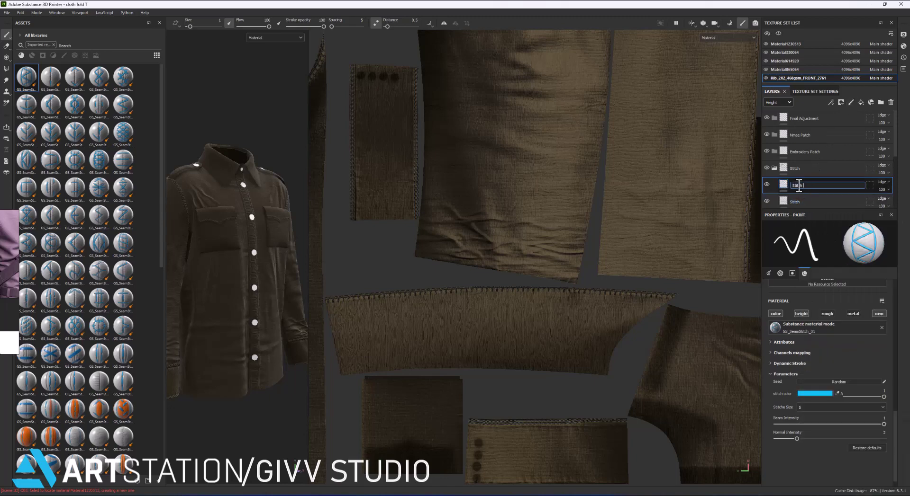
{"action": "type", "text": "n"}
Change the stitch colour from cyan to grey.
{"action": "left_click", "coordinate": [815, 393]}
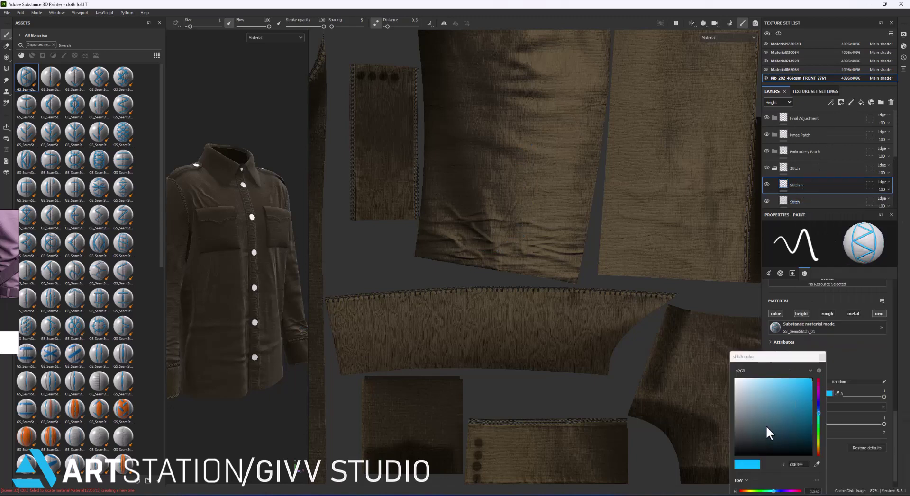
{"action": "left_click", "coordinate": [754, 417]}
{"action": "scroll", "coordinate": [463, 349], "scroll_direction": "up", "scroll_amount": 3}
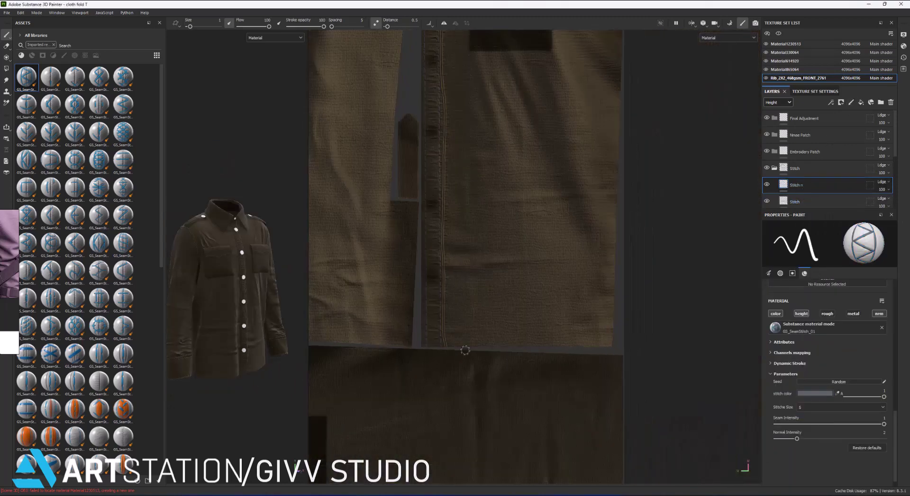
{"action": "scroll", "coordinate": [415, 337], "scroll_direction": "up", "scroll_amount": 2}
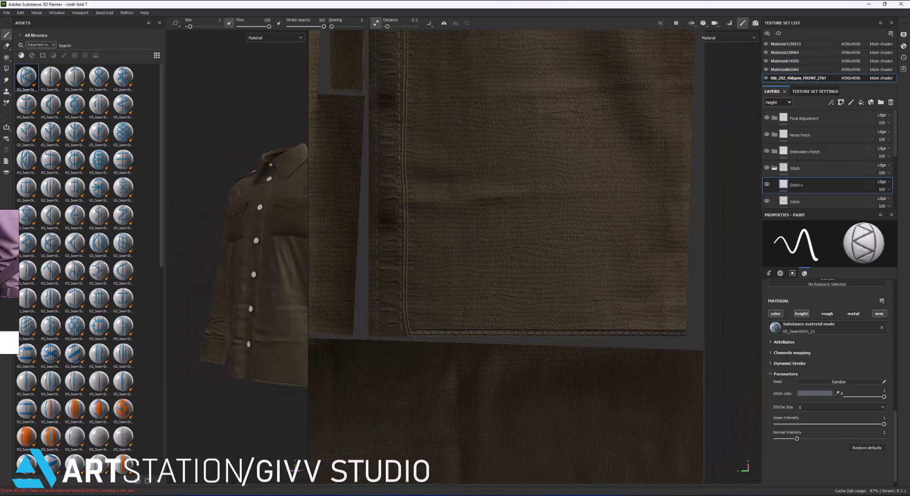
{"action": "scroll", "coordinate": [473, 308], "scroll_direction": "down", "scroll_amount": 3}
{"action": "scroll", "coordinate": [612, 315], "scroll_direction": "up", "scroll_amount": 3}
Paint a straight stitch line along the panel's bottom edge.
{"action": "left_click", "coordinate": [612, 315], "text": "shift"}
{"action": "scroll", "coordinate": [612, 315], "scroll_direction": "down", "scroll_amount": 3}
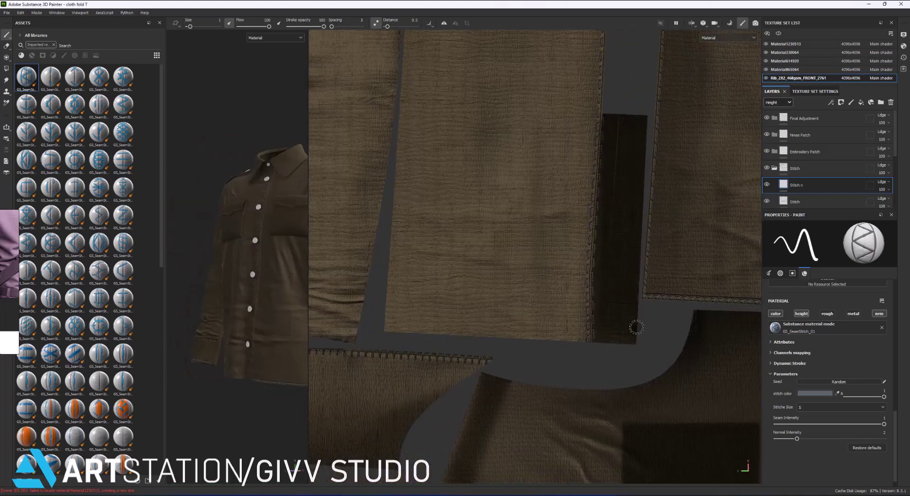
{"action": "left_click_drag", "start_coordinate": [237, 332], "coordinate": [156, 344], "text": "alt"}
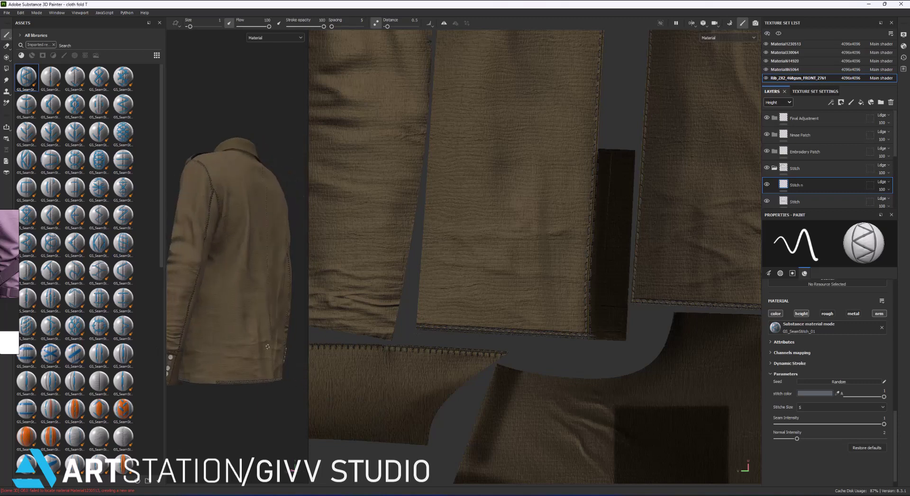
Rotate the jacket to a side view and undo the zigzag stitch on the cuff piece.
{"action": "scroll", "coordinate": [553, 289], "scroll_direction": "up", "scroll_amount": 2}
{"action": "scroll", "coordinate": [553, 289], "scroll_direction": "down", "scroll_amount": 3}
{"action": "scroll", "coordinate": [554, 289], "scroll_direction": "up", "scroll_amount": 3}
{"action": "scroll", "coordinate": [553, 289], "scroll_direction": "up", "scroll_amount": 2}
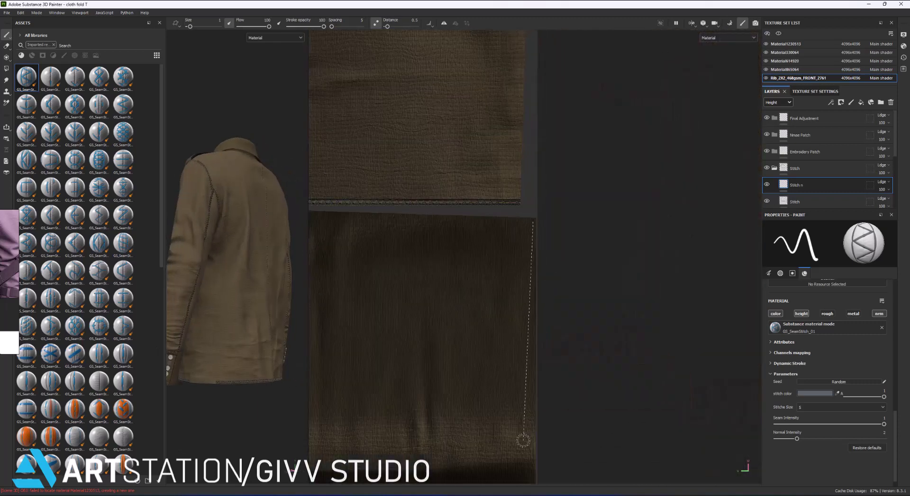
{"action": "scroll", "coordinate": [538, 416], "scroll_direction": "up", "scroll_amount": 2}
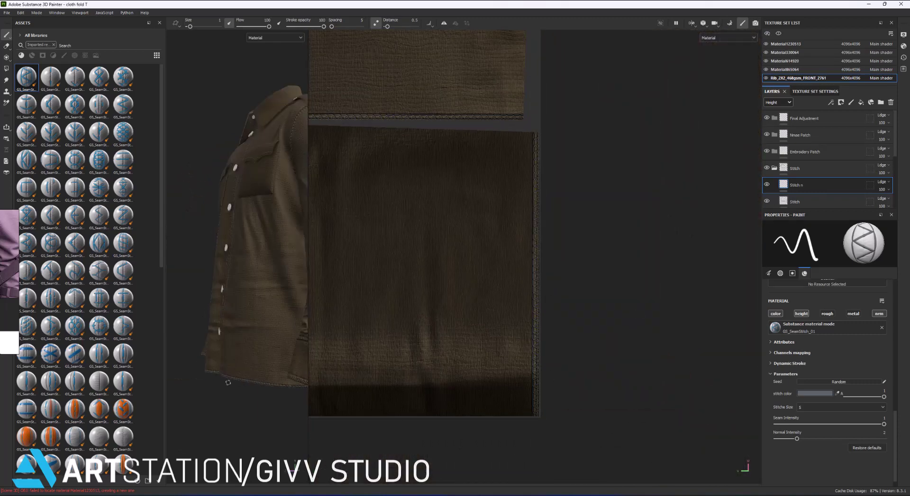
{"action": "left_click_drag", "start_coordinate": [246, 284], "coordinate": [189, 284], "text": "alt"}
{"action": "scroll", "coordinate": [336, 304], "scroll_direction": "down", "scroll_amount": 3}
{"action": "scroll", "coordinate": [337, 304], "scroll_direction": "up", "scroll_amount": 3}
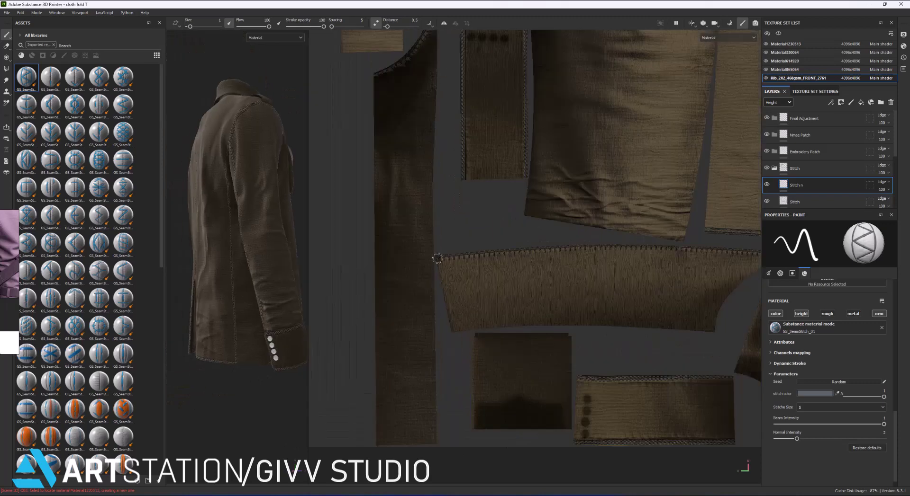
{"action": "scroll", "coordinate": [184, 311], "scroll_direction": "up", "scroll_amount": 4}
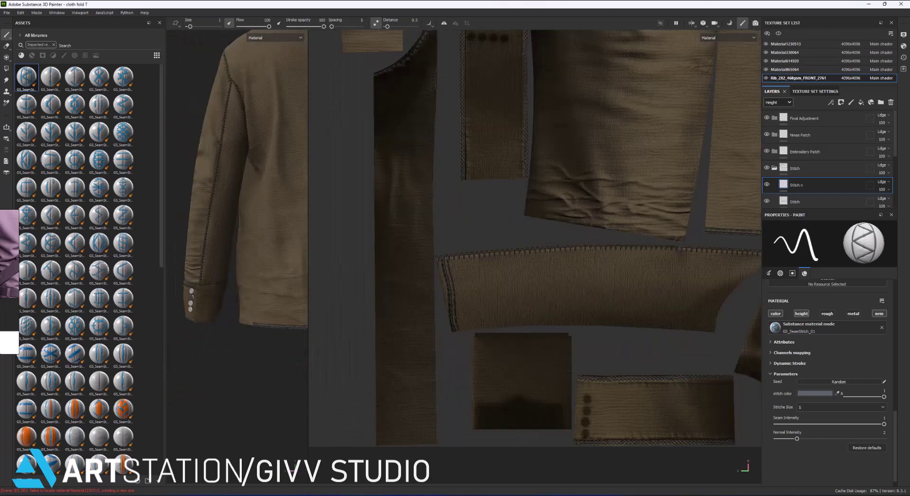
{"action": "scroll", "coordinate": [203, 212], "scroll_direction": "up", "scroll_amount": 2}
{"action": "scroll", "coordinate": [203, 212], "scroll_direction": "down", "scroll_amount": 1}
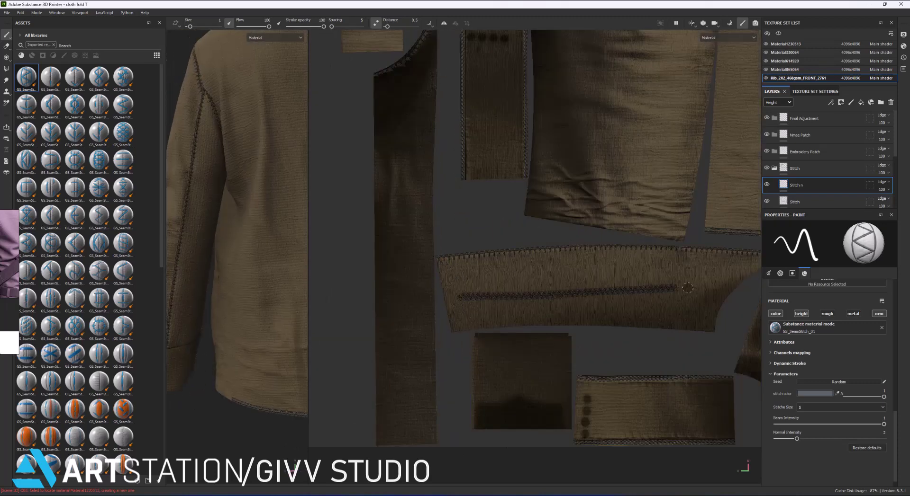
{"action": "key", "text": "ctrl+z"}
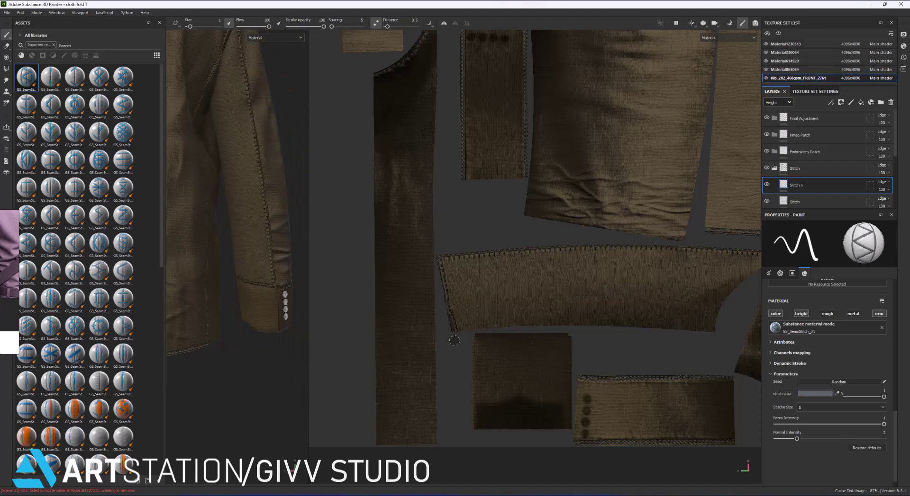
Turn the jacket to show its back and zoom around the UV layout to inspect stitches.
{"action": "scroll", "coordinate": [626, 308], "scroll_direction": "down", "scroll_amount": 2}
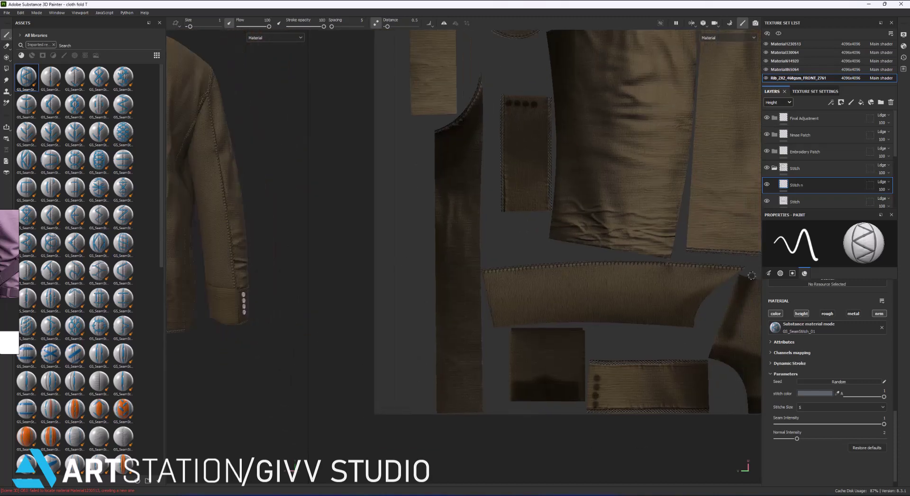
{"action": "scroll", "coordinate": [751, 276], "scroll_direction": "up", "scroll_amount": 2}
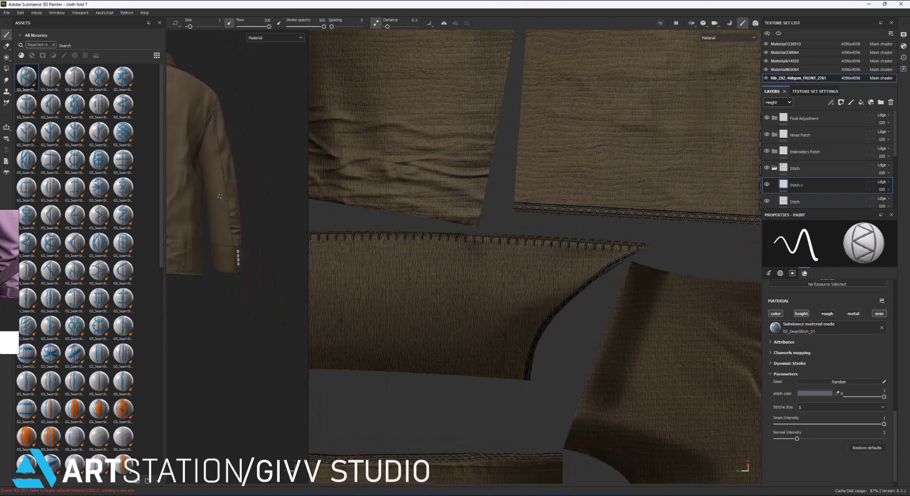
{"action": "left_click_drag", "start_coordinate": [242, 167], "coordinate": [426, 325], "text": "alt"}
{"action": "middle_click_drag", "start_coordinate": [426, 325], "coordinate": [393, 362]}
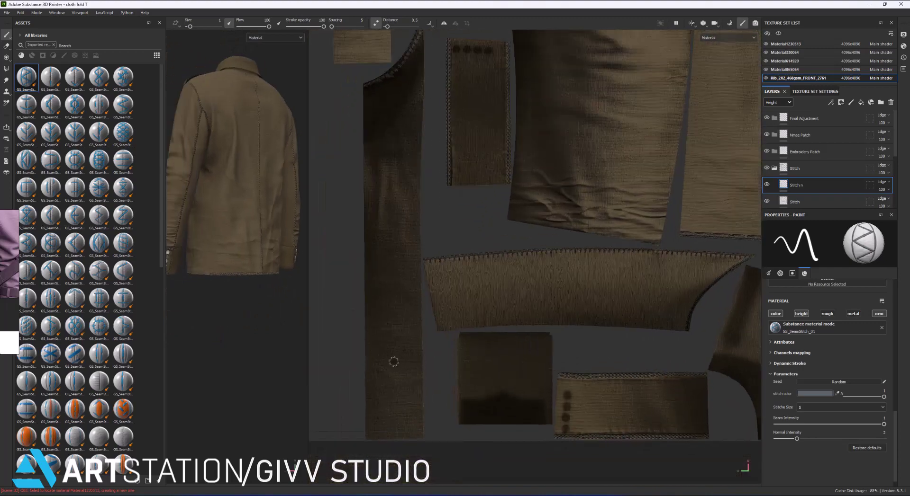
{"action": "scroll", "coordinate": [393, 362], "scroll_direction": "up", "scroll_amount": 3}
{"action": "scroll", "coordinate": [237, 268], "scroll_direction": "up", "scroll_amount": 3}
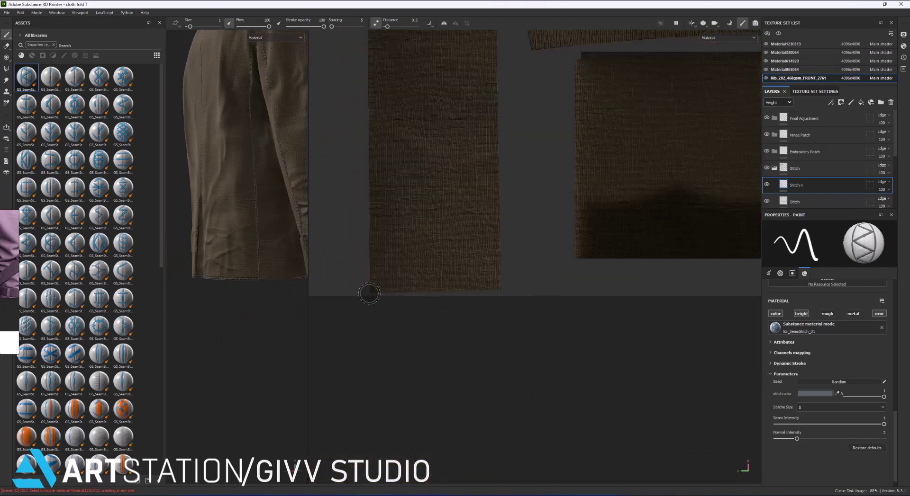
{"action": "scroll", "coordinate": [455, 186], "scroll_direction": "down", "scroll_amount": 3}
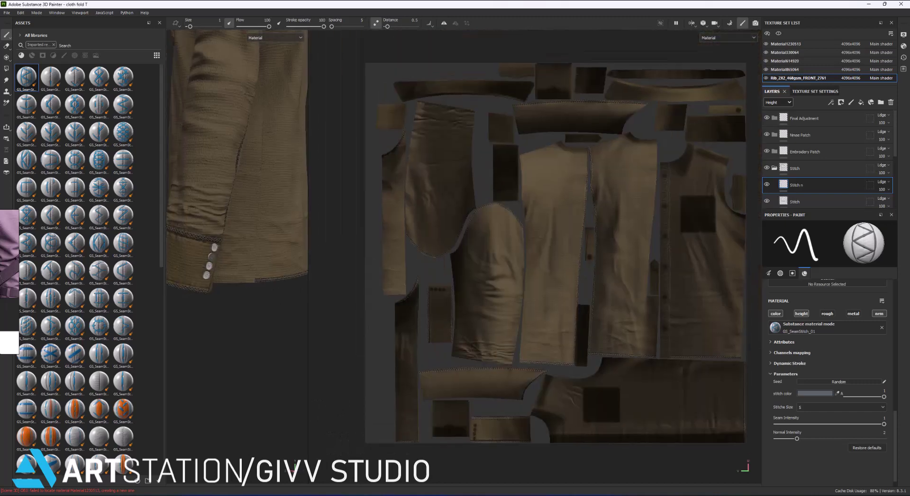
{"action": "scroll", "coordinate": [380, 270], "scroll_direction": "up", "scroll_amount": 3}
{"action": "scroll", "coordinate": [432, 274], "scroll_direction": "up", "scroll_amount": 3}
Orbit the jacket and pan the UV view to show the whole layout.
{"action": "scroll", "coordinate": [589, 250], "scroll_direction": "up", "scroll_amount": 3}
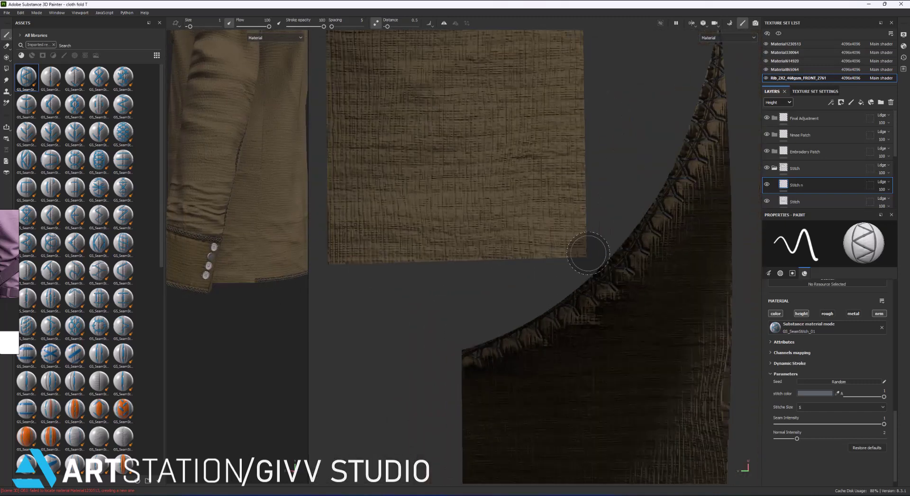
{"action": "scroll", "coordinate": [232, 213], "scroll_direction": "down", "scroll_amount": 3}
{"action": "mouse_move", "coordinate": [203, 237]}
{"action": "left_mouse_down", "text": "alt"}
{"action": "mouse_move", "coordinate": [231, 246]}
{"action": "mouse_move", "coordinate": [254, 350]}
{"action": "mouse_move", "coordinate": [275, 350]}
{"action": "left_mouse_up", "text": "alt"}
{"action": "scroll", "coordinate": [254, 360], "scroll_direction": "up", "scroll_amount": 3}
{"action": "scroll", "coordinate": [259, 360], "scroll_direction": "up", "scroll_amount": 2}
{"action": "scroll", "coordinate": [260, 360], "scroll_direction": "down", "scroll_amount": 5}
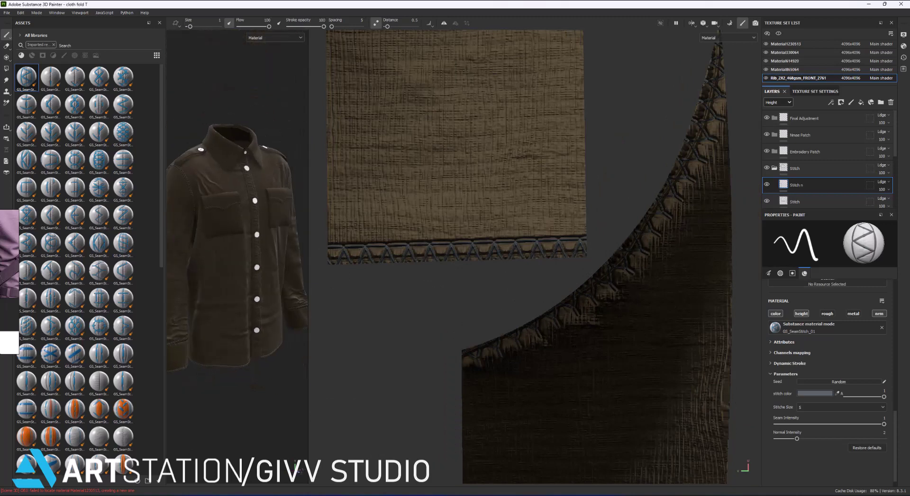
{"action": "scroll", "coordinate": [544, 265], "scroll_direction": "down", "scroll_amount": 3}
{"action": "scroll", "coordinate": [545, 265], "scroll_direction": "down", "scroll_amount": 3}
{"action": "middle_click_drag", "start_coordinate": [535, 265], "coordinate": [453, 213]}
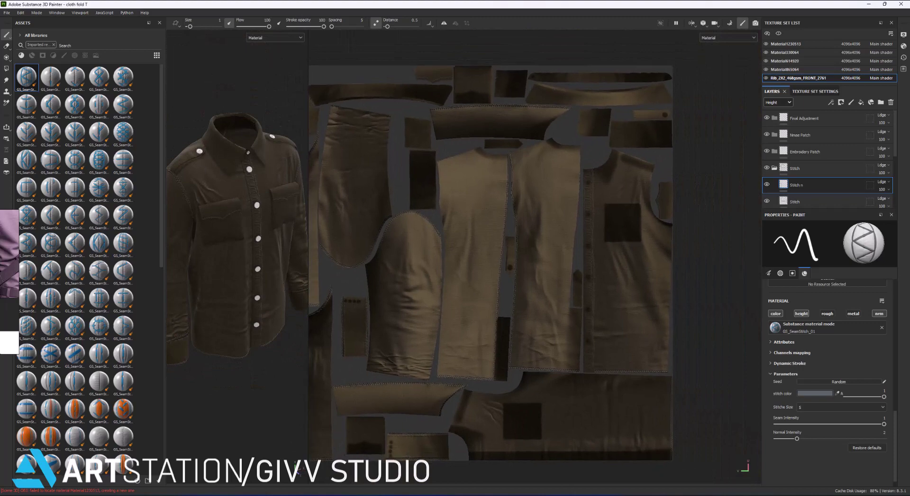
{"action": "scroll", "coordinate": [634, 91], "scroll_direction": "up", "scroll_amount": 3}
{"action": "scroll", "coordinate": [326, 195], "scroll_direction": "up", "scroll_amount": 3}
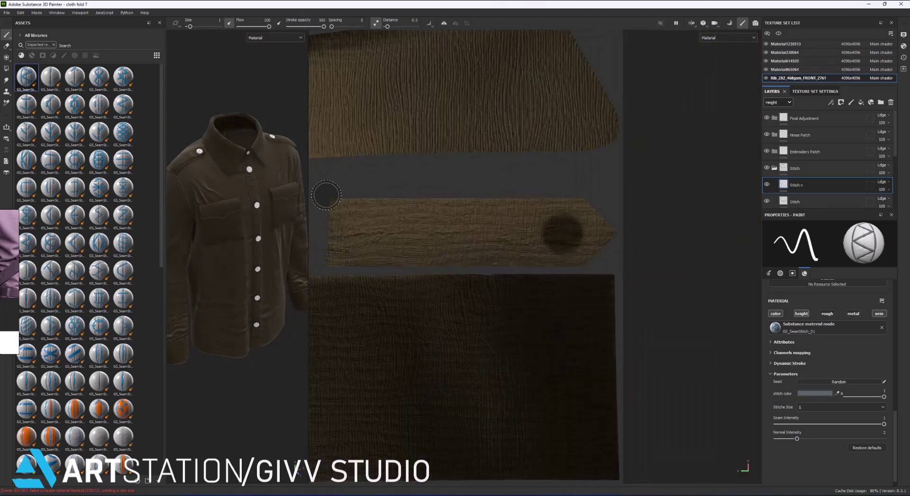
{"action": "scroll", "coordinate": [213, 254], "scroll_direction": "up", "scroll_amount": 3}
{"action": "scroll", "coordinate": [213, 254], "scroll_direction": "up", "scroll_amount": 3}
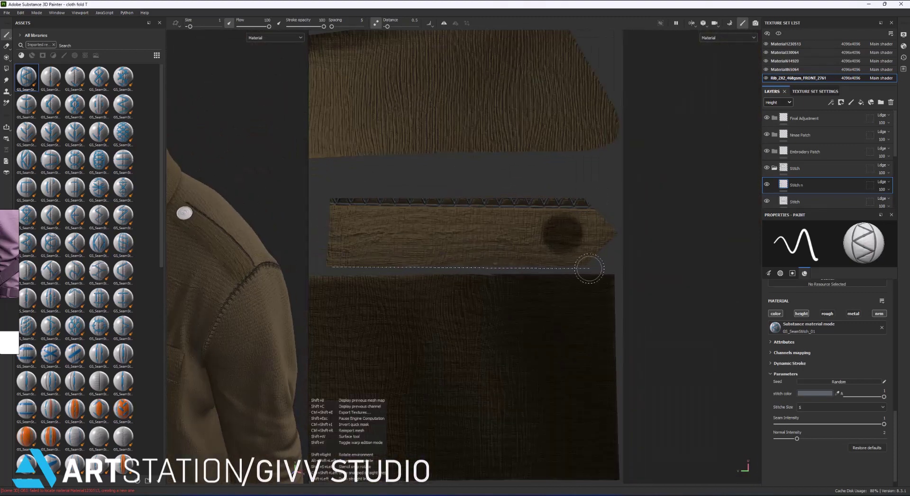
Undo the two stray strip stitches and paint one straight zigzag stitch along the strip's edge.
{"action": "key", "text": "ctrl+z"}
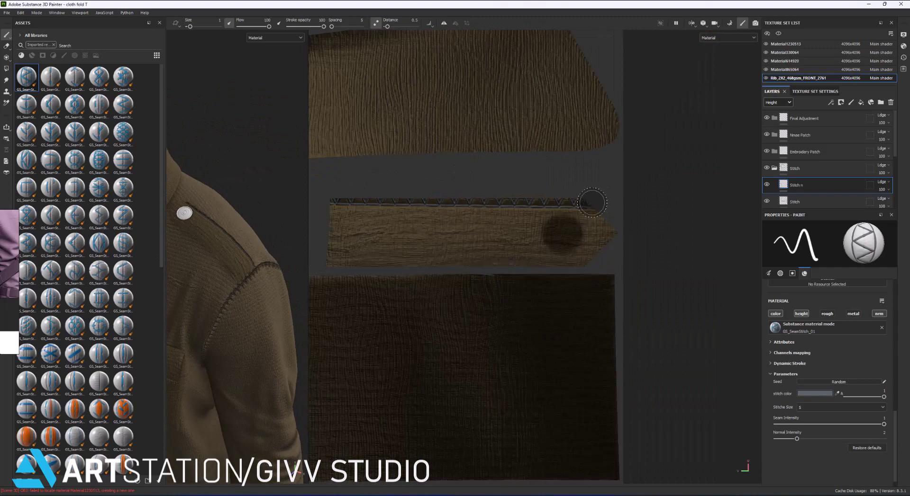
{"action": "key", "text": "ctrl+z"}
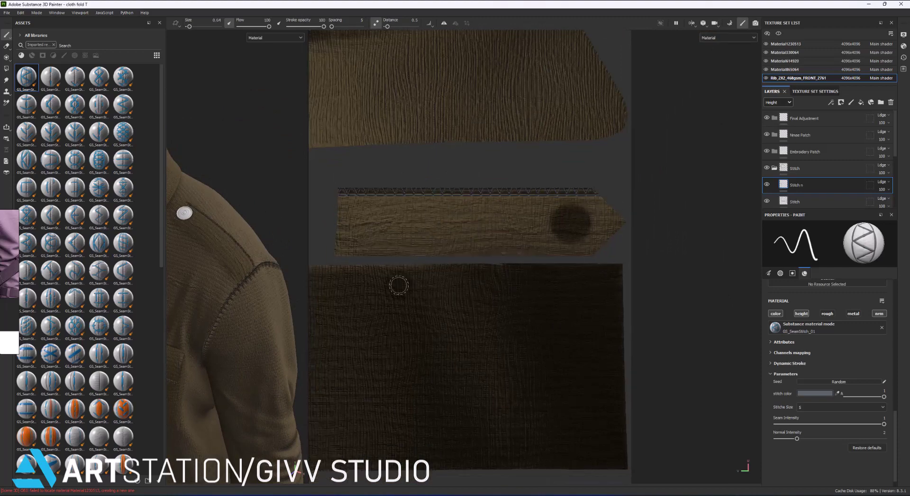
{"action": "scroll", "coordinate": [451, 314], "scroll_direction": "down", "scroll_amount": 3}
{"action": "scroll", "coordinate": [451, 308], "scroll_direction": "up", "scroll_amount": 3}
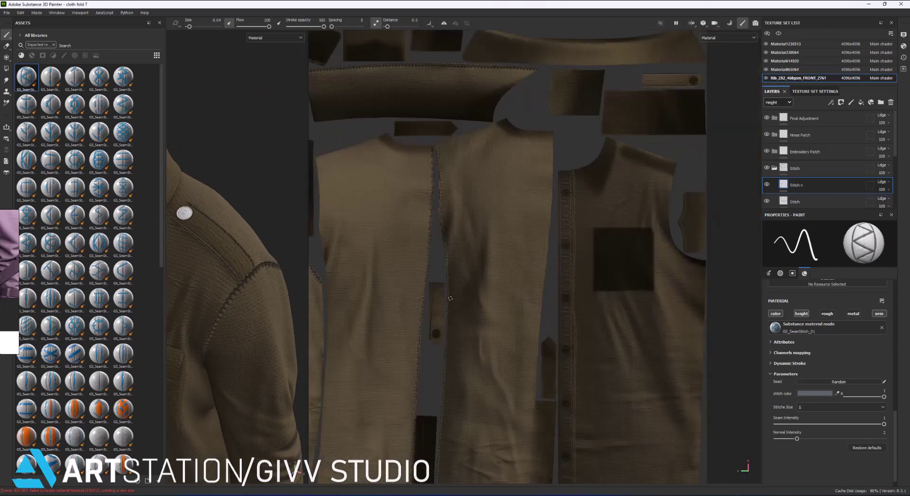
{"action": "scroll", "coordinate": [450, 298], "scroll_direction": "up", "scroll_amount": 3}
{"action": "scroll", "coordinate": [421, 374], "scroll_direction": "up", "scroll_amount": 2}
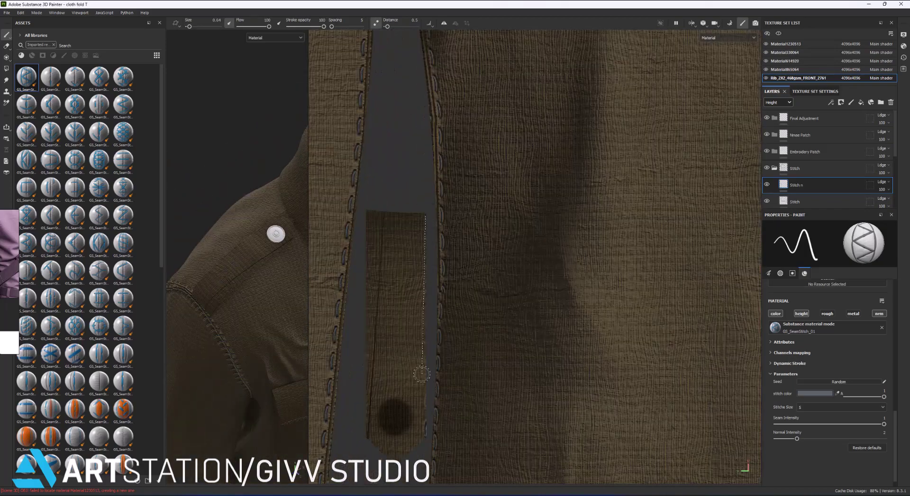
{"action": "left_click", "coordinate": [421, 374], "text": "shift"}
Reframe both views, save the project, and select the Embroidery Patch folder in Layers.
{"action": "scroll", "coordinate": [237, 308], "scroll_direction": "down", "scroll_amount": 3}
{"action": "right_click_drag", "start_coordinate": [227, 308], "coordinate": [244, 316], "text": "shift"}
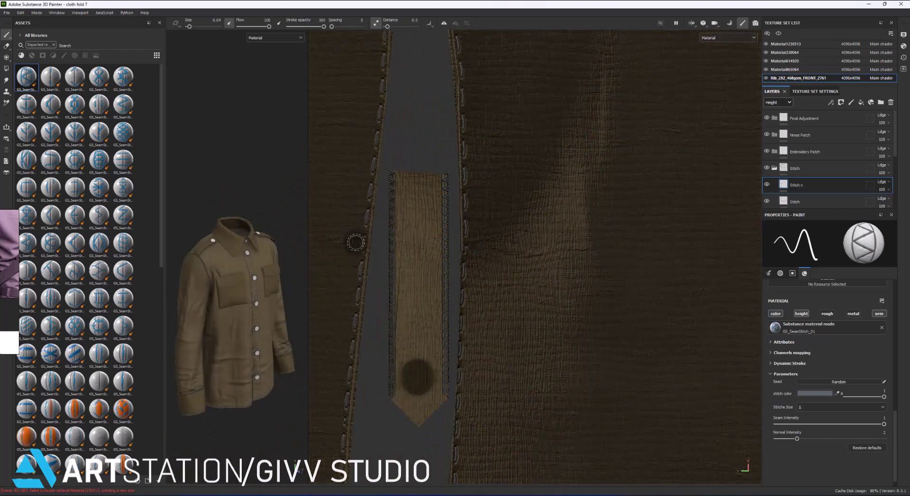
{"action": "mouse_move", "coordinate": [309, 236]}
{"action": "left_mouse_down"}
{"action": "mouse_move", "coordinate": [506, 236]}
{"action": "mouse_move", "coordinate": [477, 236]}
{"action": "left_mouse_up"}
{"action": "key", "text": "f"}
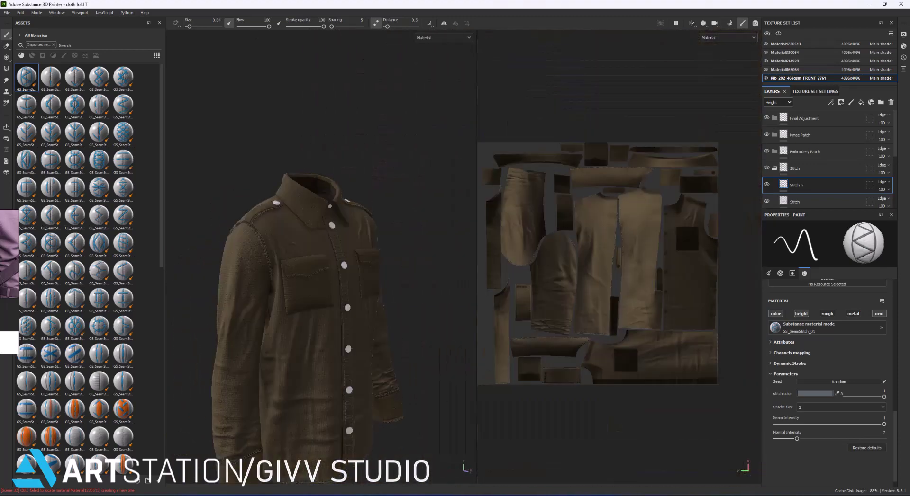
{"action": "key", "text": "ctrl+s"}
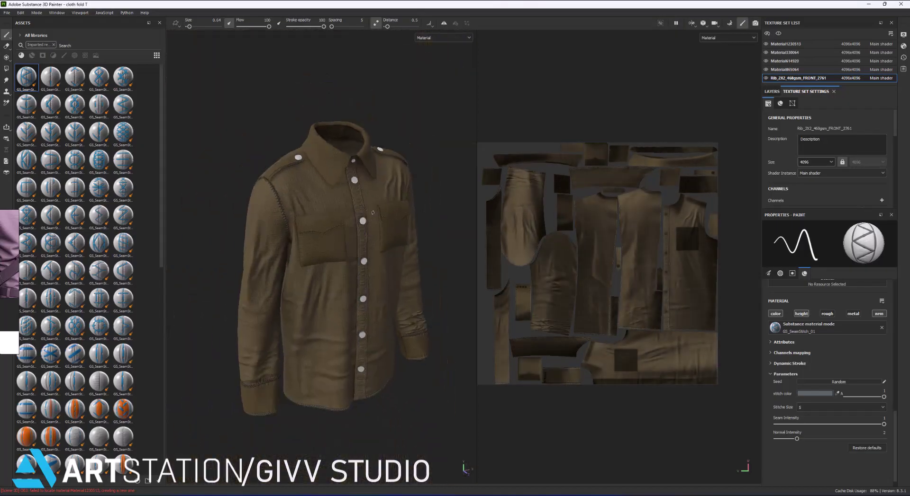
{"action": "left_click", "coordinate": [771, 91]}
{"action": "left_click", "coordinate": [782, 169]}
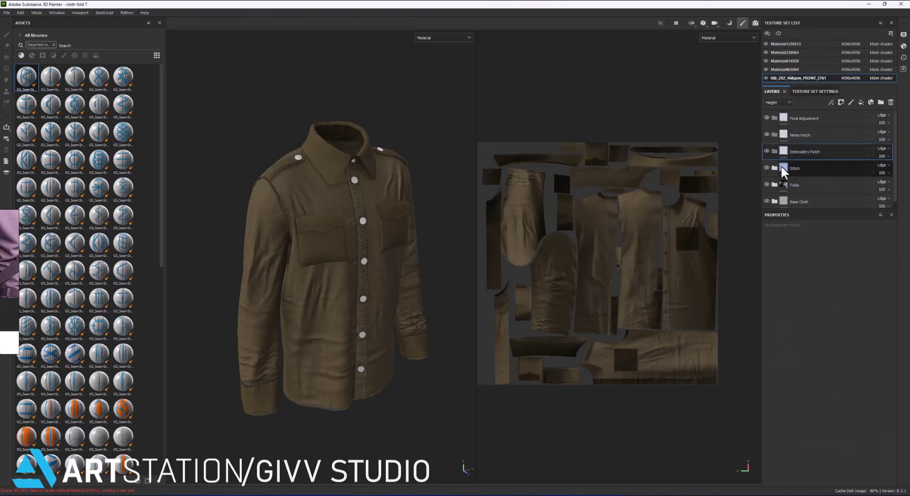
Import all 21 RedArmy patch .sbsar materials from the Red Army Embroidry Patch folder into the project.
{"action": "left_click", "coordinate": [317, 212]}
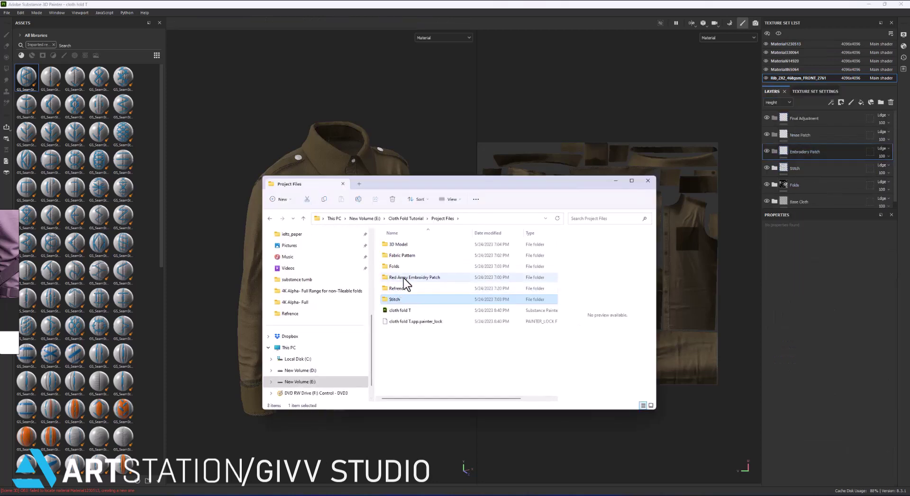
{"action": "double_click", "coordinate": [406, 283]}
{"action": "scroll", "coordinate": [410, 337], "scroll_direction": "down", "scroll_amount": 3}
{"action": "key", "text": "ctrl+a"}
{"action": "left_click_drag", "start_coordinate": [396, 248], "coordinate": [66, 294]}
{"action": "left_click", "coordinate": [615, 181]}
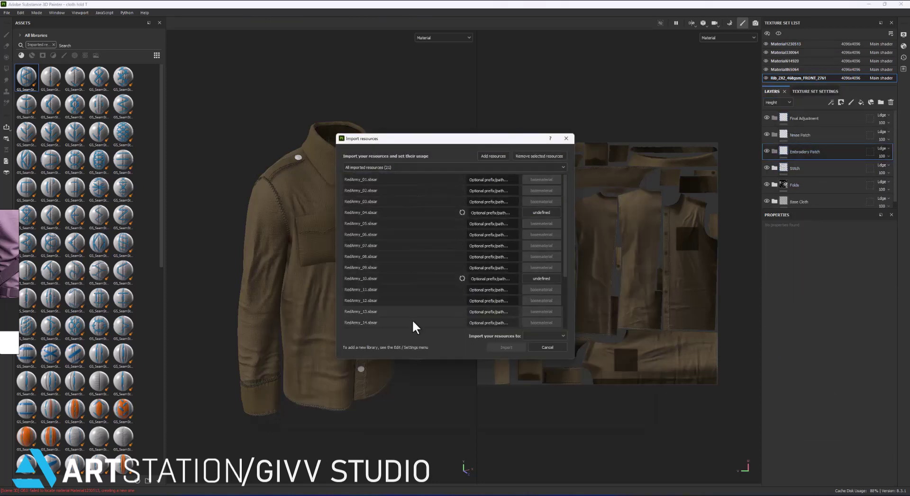
{"action": "left_click", "coordinate": [543, 352]}
{"action": "left_click", "coordinate": [506, 348]}
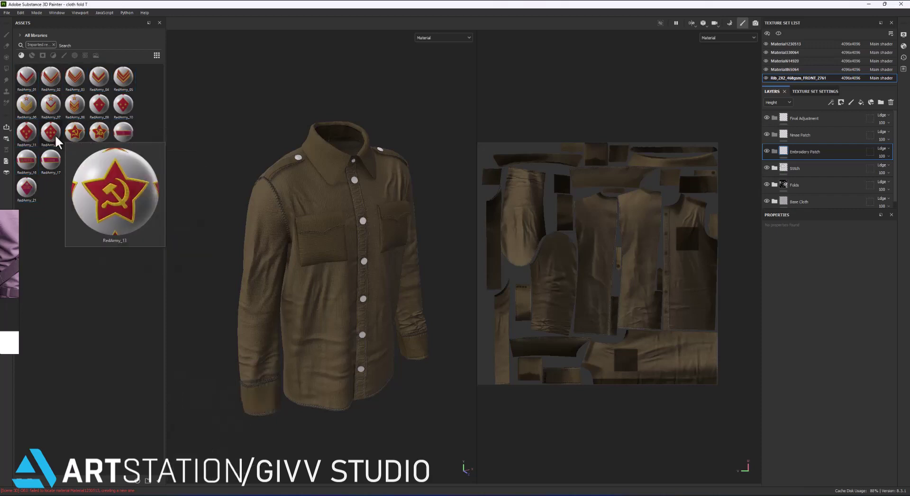
Apply RedArmy_09 as a fill layer below Embroidery Patch, then scale, move and rotate it onto the collar.
{"action": "mouse_move", "coordinate": [99, 104]}
{"action": "left_click_drag", "start_coordinate": [91, 112], "coordinate": [351, 241]}
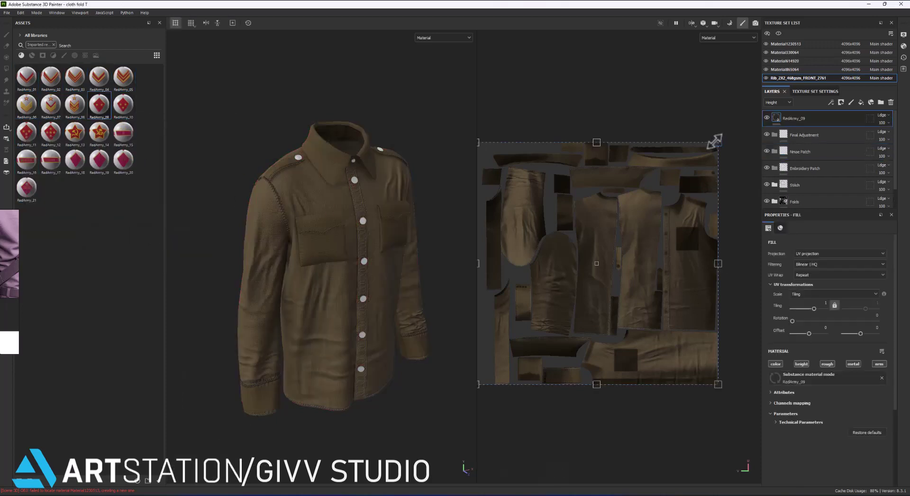
{"action": "left_click_drag", "start_coordinate": [798, 119], "coordinate": [779, 166]}
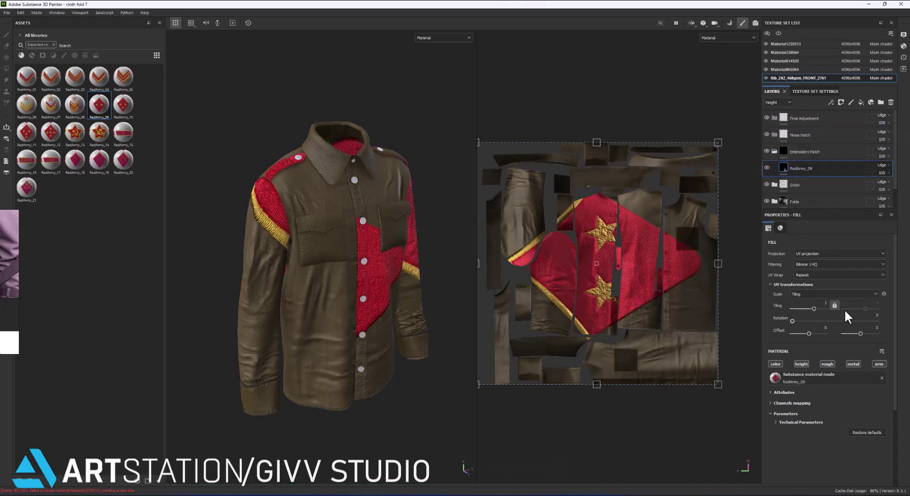
{"action": "mouse_move", "coordinate": [711, 143]}
{"action": "left_mouse_down"}
{"action": "mouse_move", "coordinate": [615, 276]}
{"action": "mouse_move", "coordinate": [666, 168]}
{"action": "mouse_move", "coordinate": [618, 224]}
{"action": "mouse_move", "coordinate": [641, 160]}
{"action": "left_mouse_up"}
{"action": "scroll", "coordinate": [641, 160], "scroll_direction": "up", "scroll_amount": 5}
{"action": "left_click_drag", "start_coordinate": [595, 205], "coordinate": [471, 237]}
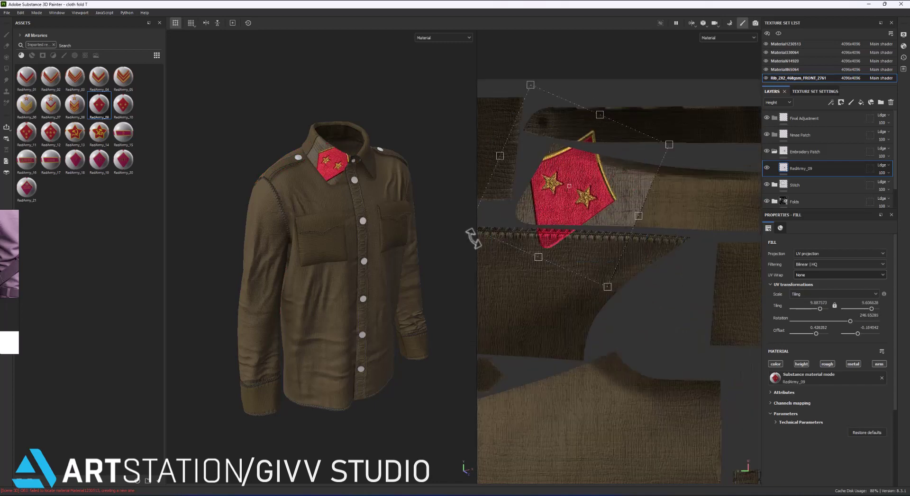
{"action": "mouse_move", "coordinate": [568, 199]}
{"action": "left_mouse_down"}
{"action": "mouse_move", "coordinate": [560, 207]}
{"action": "mouse_move", "coordinate": [578, 216]}
{"action": "left_mouse_up"}
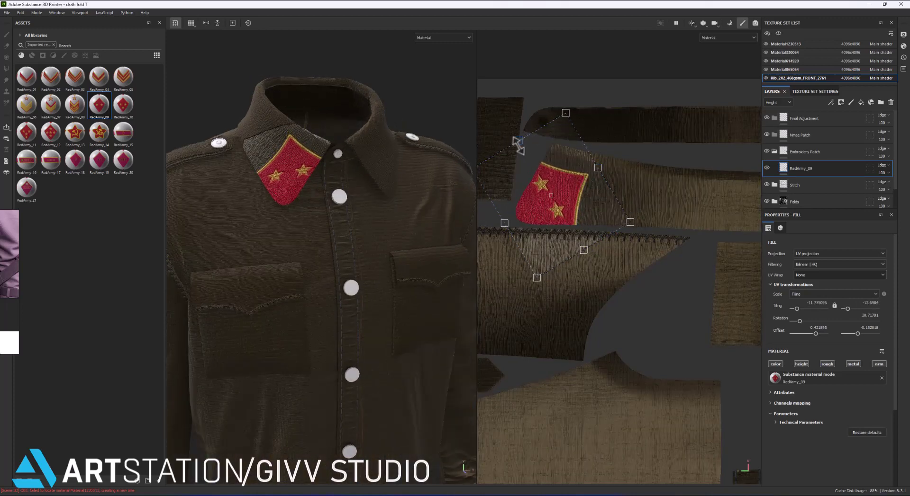
{"action": "left_click_drag", "start_coordinate": [515, 139], "coordinate": [521, 144]}
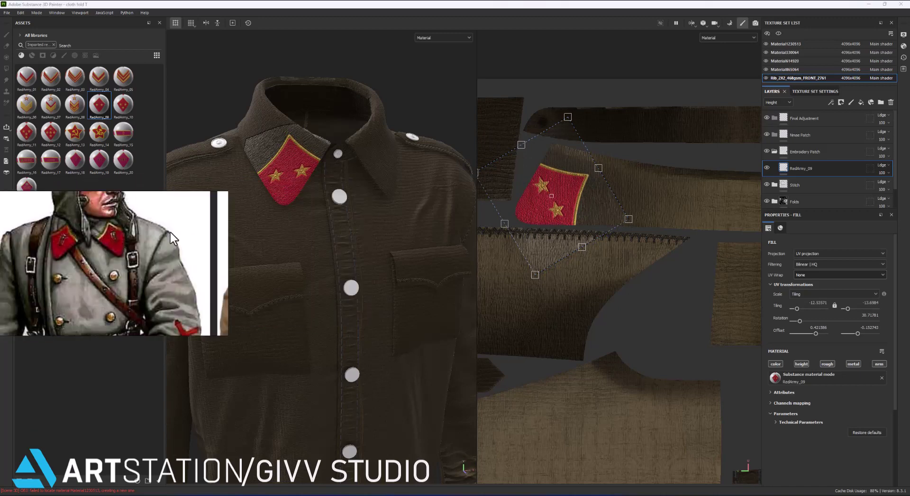
Add an anchor point to RedArmy_09 and mask the layer with a fill using the anchor's alpha.
{"action": "right_click", "coordinate": [808, 169]}
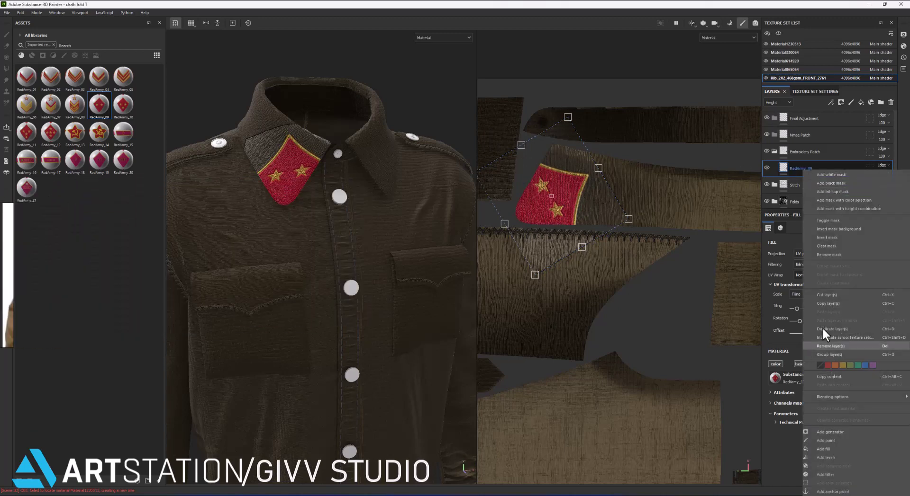
{"action": "left_click", "coordinate": [836, 493]}
{"action": "right_click", "coordinate": [797, 167]}
{"action": "left_click", "coordinate": [850, 425]}
{"action": "left_click", "coordinate": [829, 364]}
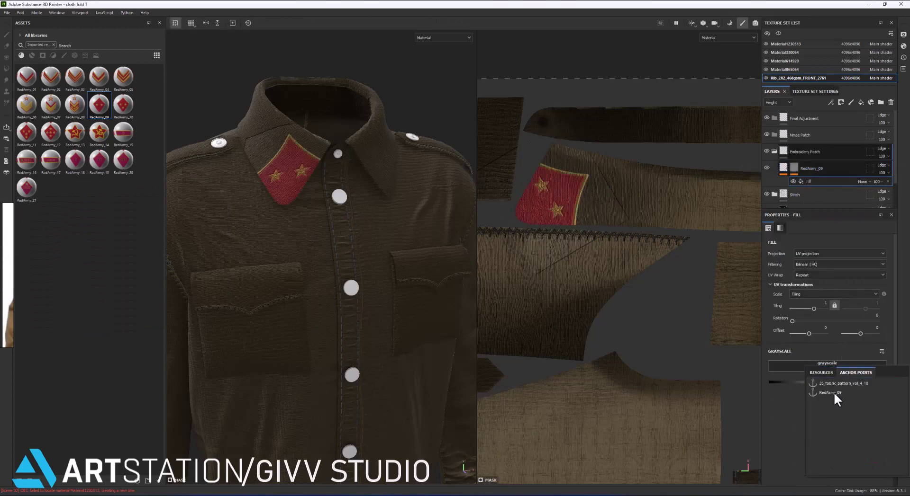
{"action": "left_click", "coordinate": [830, 393]}
{"action": "left_click", "coordinate": [844, 409]}
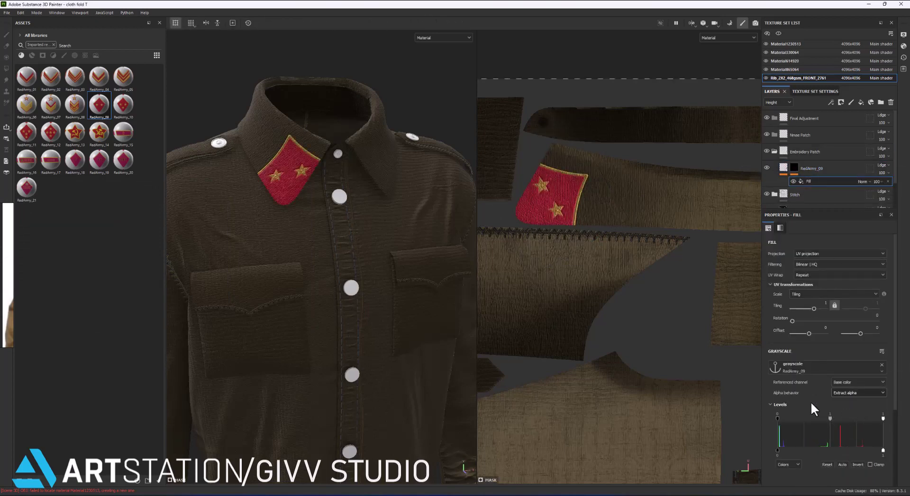
{"action": "left_click", "coordinate": [881, 163]}
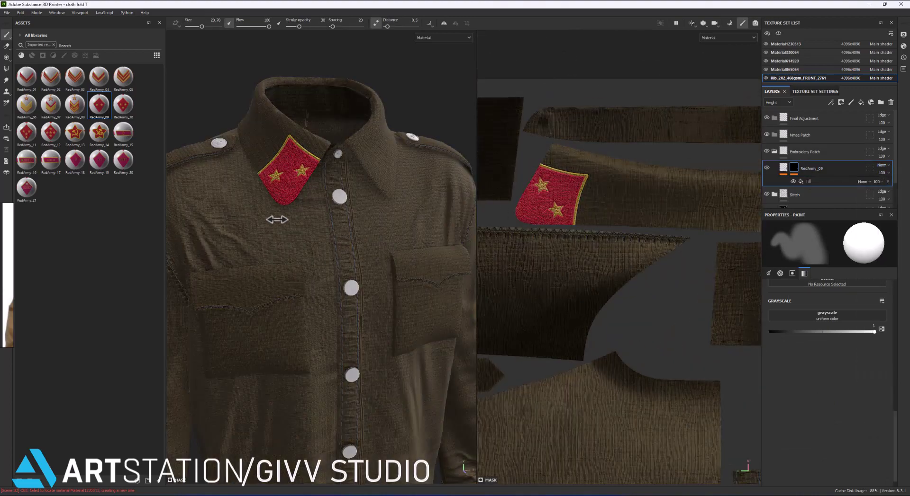
Duplicate the RedArmy_09 layer and move the copy onto the other side of the collar.
{"action": "right_click", "coordinate": [803, 166]}
{"action": "left_click", "coordinate": [829, 275]}
{"action": "left_click", "coordinate": [784, 166]}
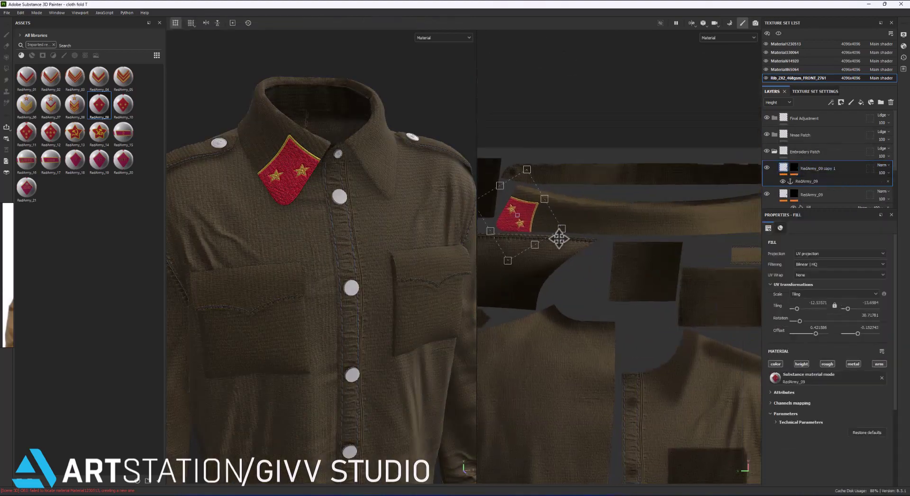
{"action": "mouse_move", "coordinate": [559, 239]}
{"action": "left_mouse_down"}
{"action": "mouse_move", "coordinate": [647, 217]}
{"action": "mouse_move", "coordinate": [640, 194]}
{"action": "left_mouse_up"}
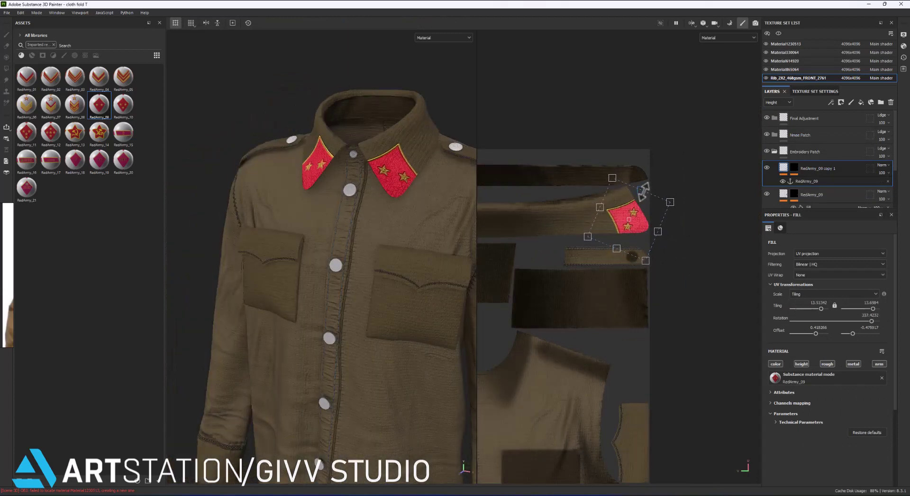
{"action": "left_click_drag", "start_coordinate": [377, 233], "coordinate": [407, 233], "text": "alt"}
Reposition the original RedArmy_09 collar patch into its final spot.
{"action": "left_click", "coordinate": [805, 194]}
{"action": "middle_click_drag", "start_coordinate": [521, 213], "coordinate": [629, 258]}
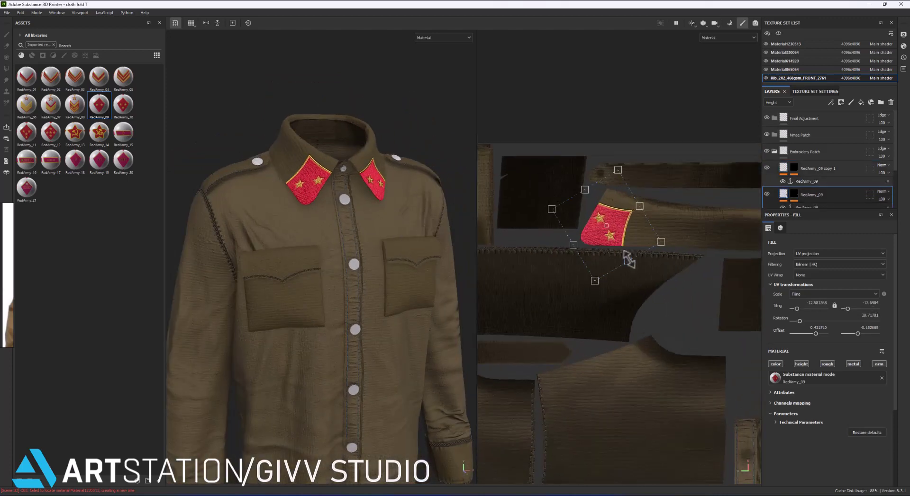
{"action": "left_click_drag", "start_coordinate": [623, 246], "coordinate": [624, 246]}
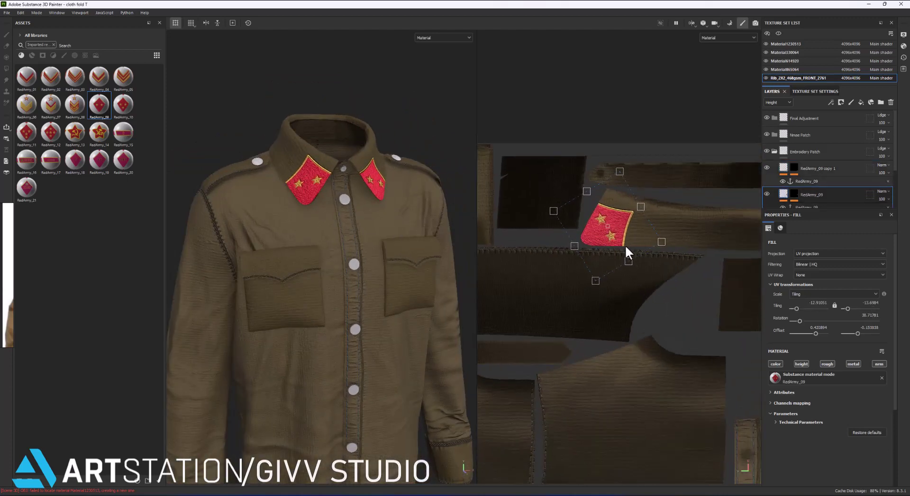
{"action": "left_click_drag", "start_coordinate": [251, 225], "coordinate": [356, 248], "text": "alt"}
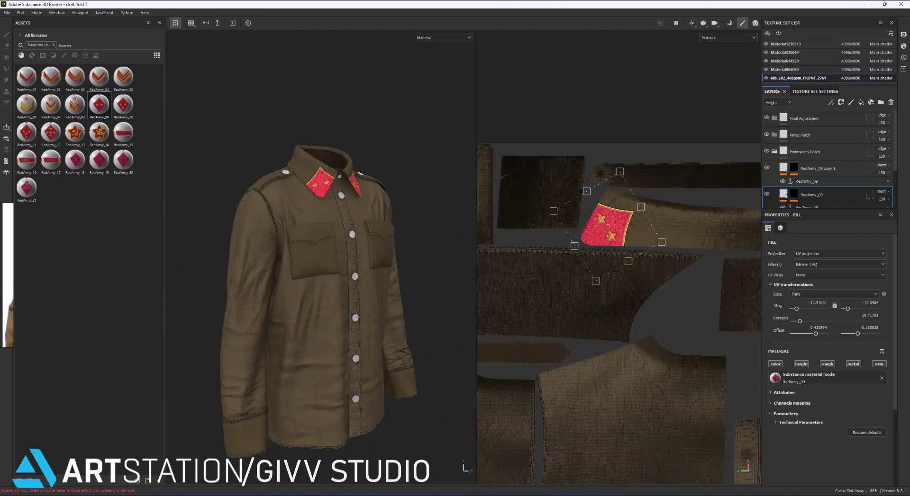
{"action": "scroll", "coordinate": [192, 275], "scroll_direction": "up", "scroll_amount": 2}
{"action": "scroll", "coordinate": [166, 279], "scroll_direction": "down", "scroll_amount": 2}
{"action": "scroll", "coordinate": [124, 231], "scroll_direction": "up", "scroll_amount": 2}
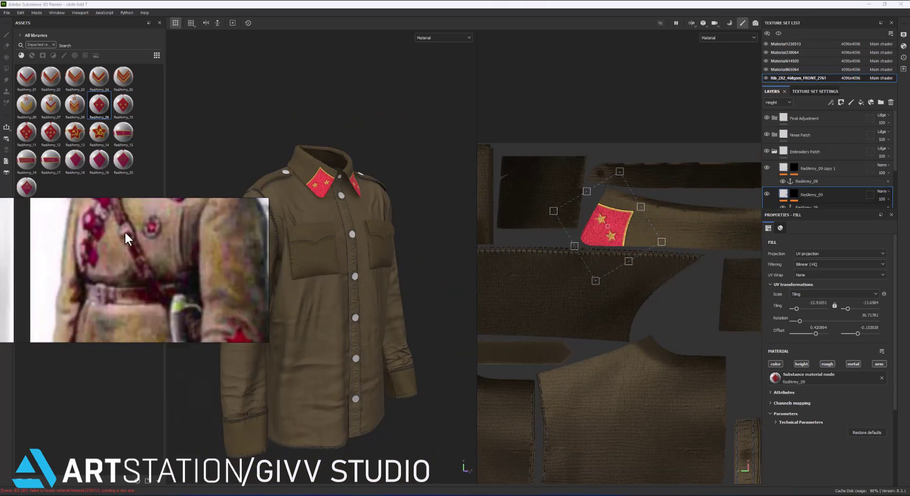
{"action": "scroll", "coordinate": [162, 234], "scroll_direction": "down", "scroll_amount": 2}
{"action": "scroll", "coordinate": [168, 232], "scroll_direction": "down", "scroll_amount": 1}
{"action": "scroll", "coordinate": [168, 232], "scroll_direction": "down", "scroll_amount": 2}
{"action": "scroll", "coordinate": [121, 290], "scroll_direction": "up", "scroll_amount": 2}
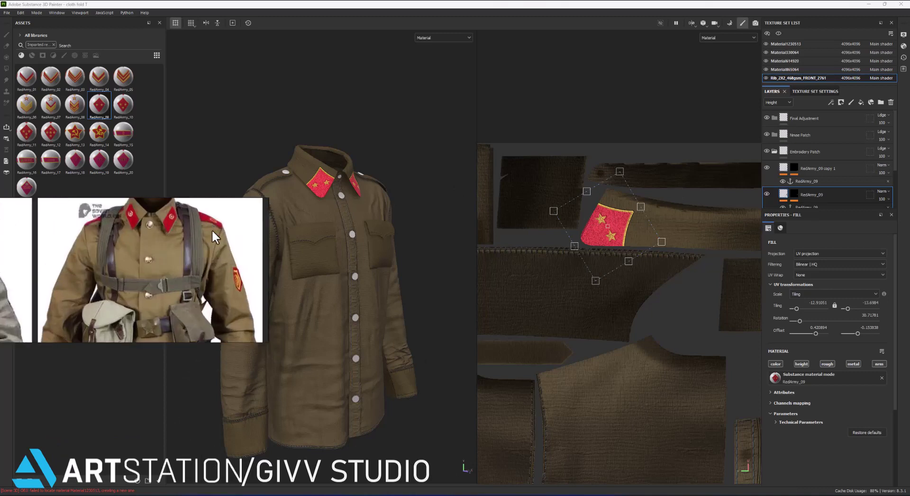
{"action": "scroll", "coordinate": [211, 229], "scroll_direction": "up", "scroll_amount": 1}
Duplicate the collar patch layer, apply RedArmy_15, and fit it upright on one shoulder strap.
{"action": "right_click", "coordinate": [808, 194]}
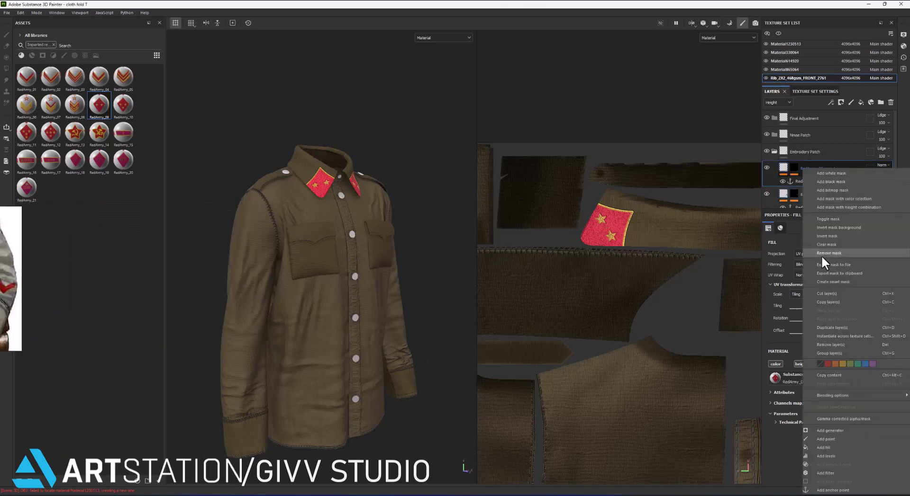
{"action": "left_click", "coordinate": [811, 298]}
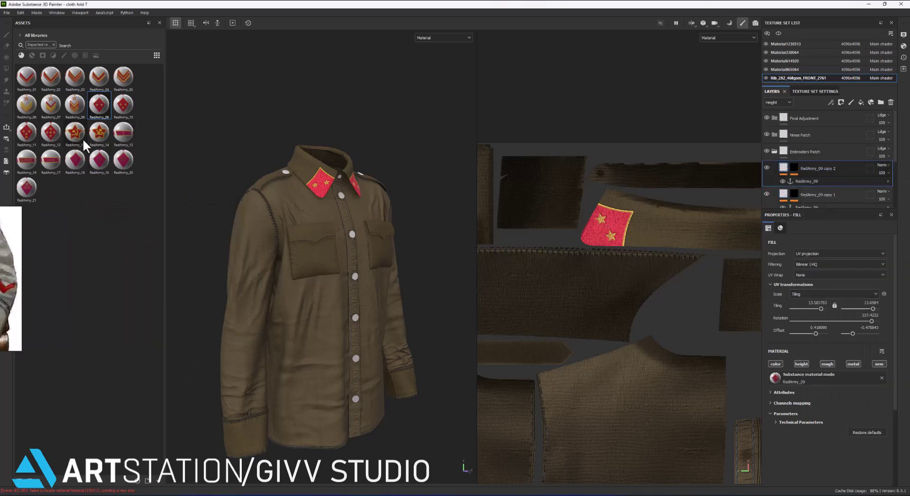
{"action": "left_click_drag", "start_coordinate": [124, 131], "coordinate": [768, 168]}
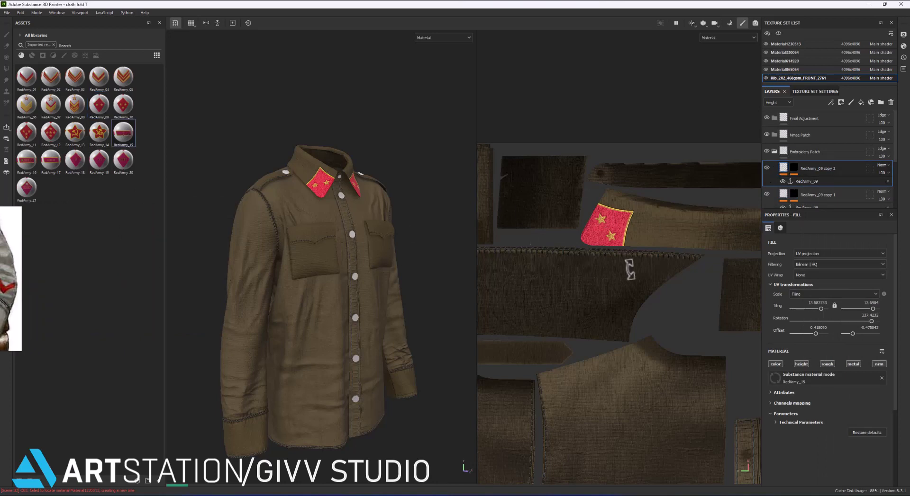
{"action": "scroll", "coordinate": [629, 269], "scroll_direction": "down", "scroll_amount": 3}
{"action": "scroll", "coordinate": [556, 369], "scroll_direction": "up", "scroll_amount": 5}
{"action": "left_click_drag", "start_coordinate": [633, 349], "coordinate": [623, 260]}
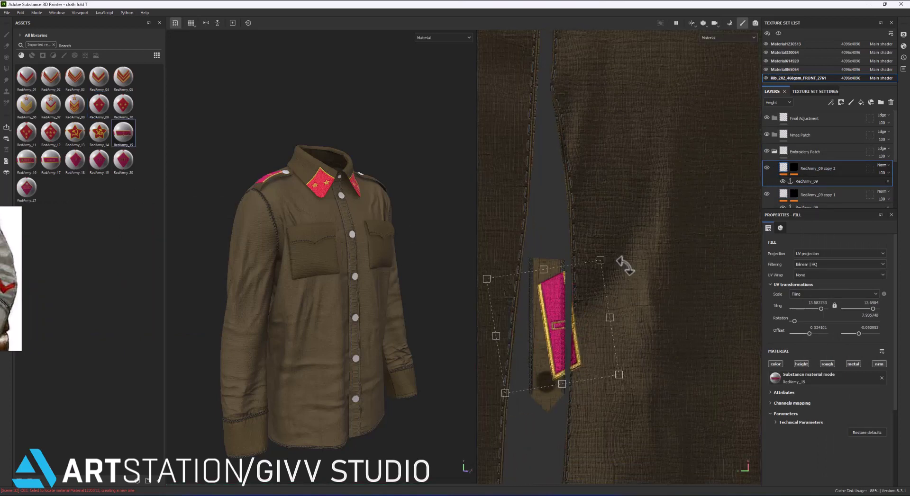
{"action": "left_click_drag", "start_coordinate": [609, 365], "coordinate": [580, 354]}
{"action": "scroll", "coordinate": [343, 188], "scroll_direction": "up", "scroll_amount": 5}
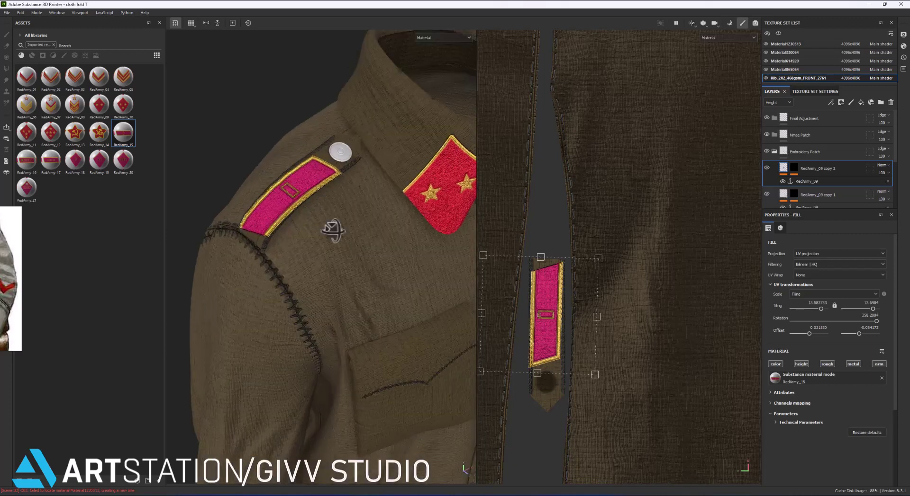
{"action": "left_click_drag", "start_coordinate": [542, 258], "coordinate": [541, 231]}
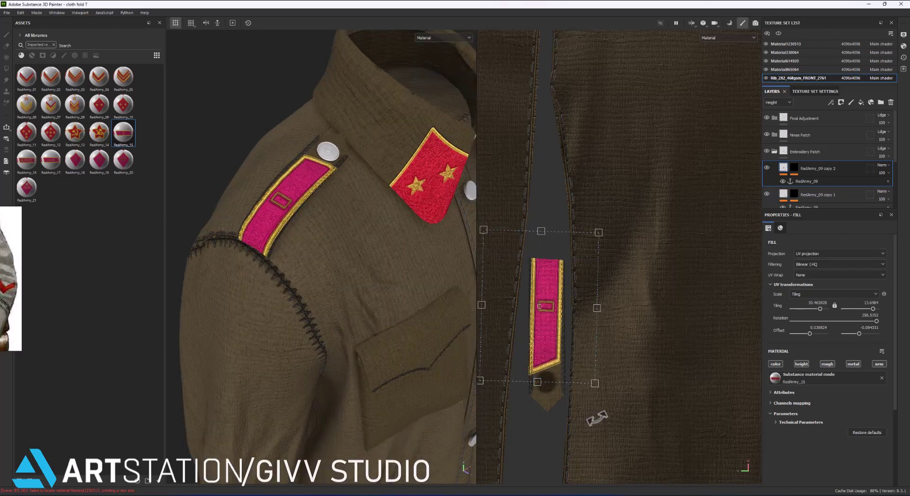
{"action": "left_click_drag", "start_coordinate": [596, 418], "coordinate": [595, 420]}
{"action": "scroll", "coordinate": [368, 254], "scroll_direction": "down", "scroll_amount": 5}
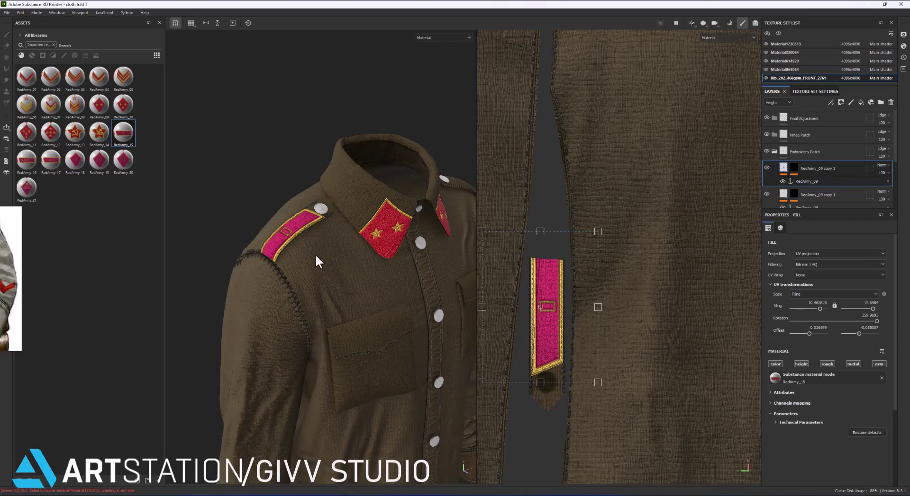
{"action": "scroll", "coordinate": [571, 209], "scroll_direction": "down", "scroll_amount": 3}
Duplicate the strap patch and rotate, move and stretch the copy along the other shoulder strap.
{"action": "right_click", "coordinate": [815, 169]}
{"action": "left_click", "coordinate": [801, 300]}
{"action": "scroll", "coordinate": [592, 261], "scroll_direction": "up", "scroll_amount": 2}
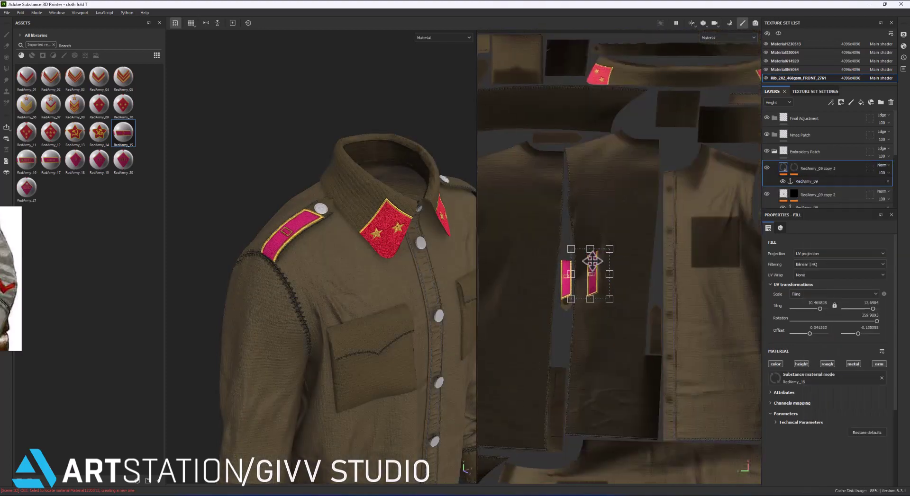
{"action": "scroll", "coordinate": [592, 261], "scroll_direction": "down", "scroll_amount": 2}
{"action": "scroll", "coordinate": [564, 230], "scroll_direction": "up", "scroll_amount": 2}
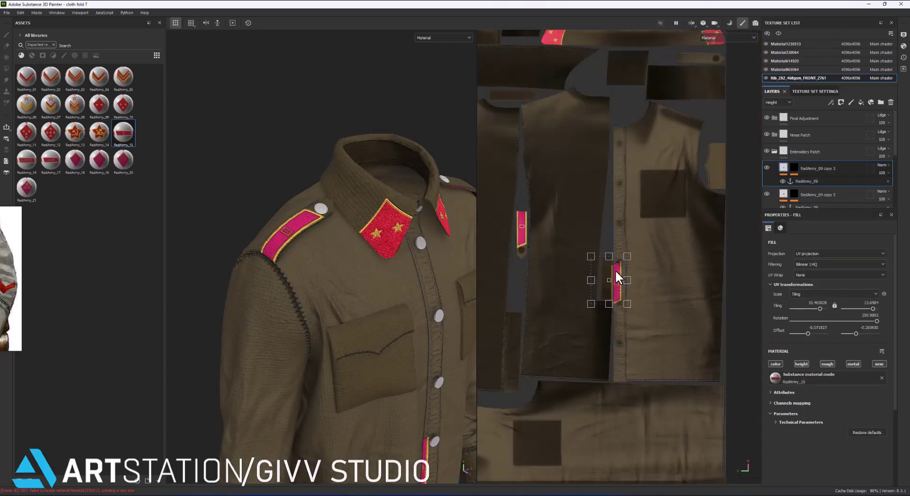
{"action": "scroll", "coordinate": [615, 275], "scroll_direction": "down", "scroll_amount": 2}
{"action": "scroll", "coordinate": [633, 112], "scroll_direction": "up", "scroll_amount": 3}
{"action": "mouse_move", "coordinate": [633, 111]}
{"action": "left_mouse_down"}
{"action": "mouse_move", "coordinate": [621, 259]}
{"action": "mouse_move", "coordinate": [579, 222]}
{"action": "left_mouse_up"}
{"action": "left_click_drag", "start_coordinate": [624, 263], "coordinate": [590, 231]}
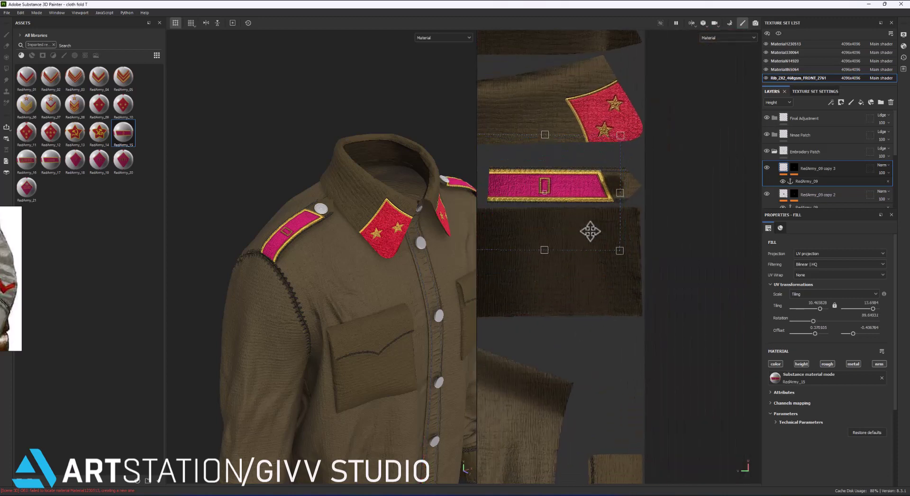
{"action": "left_click_drag", "start_coordinate": [420, 226], "coordinate": [458, 225], "text": "alt"}
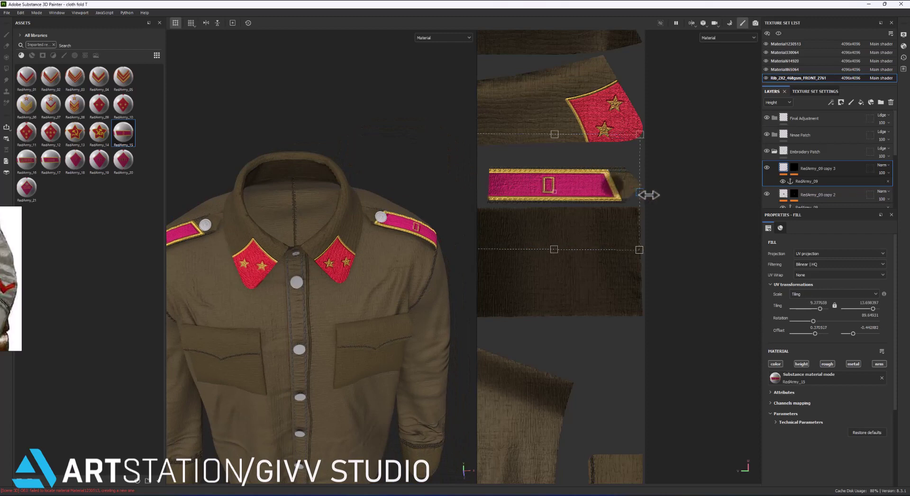
{"action": "left_click_drag", "start_coordinate": [648, 194], "coordinate": [680, 205]}
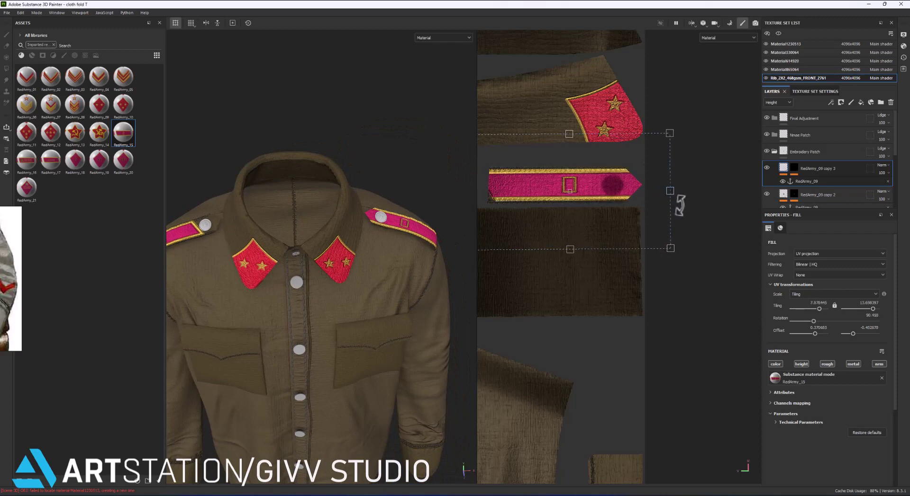
{"action": "left_click_drag", "start_coordinate": [350, 239], "coordinate": [393, 240], "text": "alt"}
Check both shoulder patches and narrow the second strap patch to fit its strap.
{"action": "left_click", "coordinate": [815, 195]}
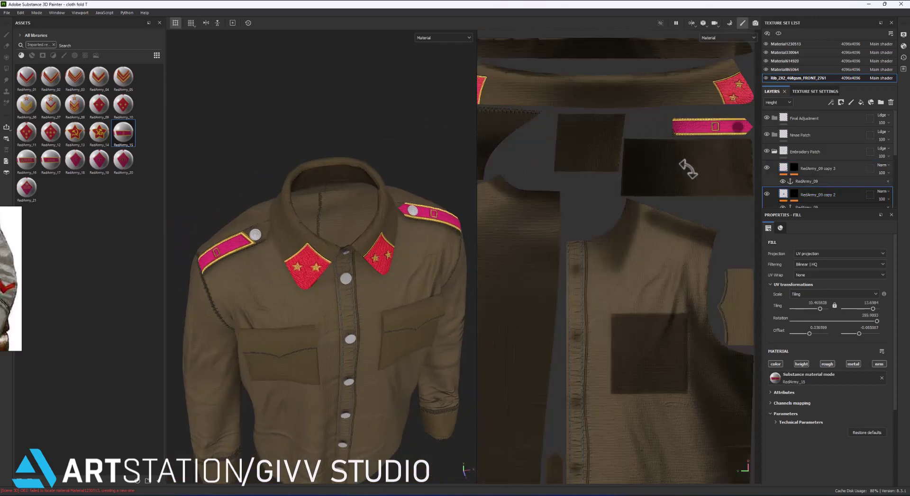
{"action": "scroll", "coordinate": [528, 307], "scroll_direction": "up", "scroll_amount": 3}
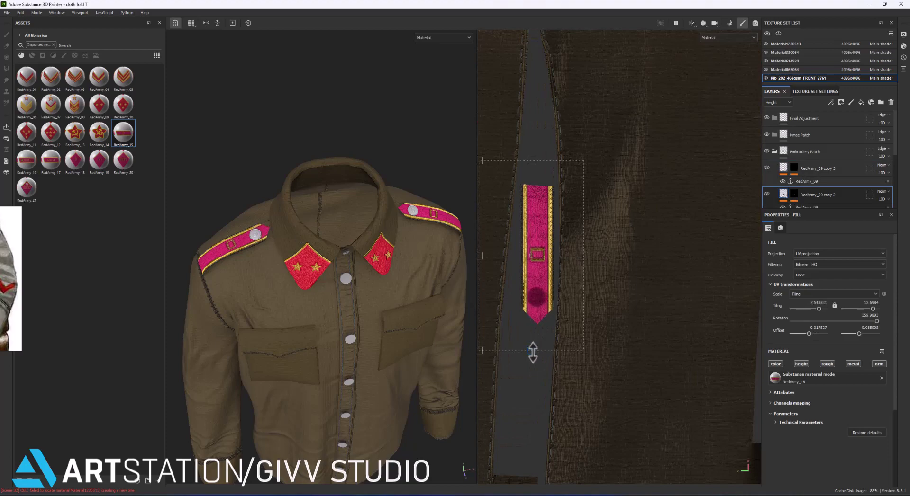
{"action": "scroll", "coordinate": [374, 280], "scroll_direction": "down", "scroll_amount": 3}
{"action": "scroll", "coordinate": [374, 280], "scroll_direction": "down", "scroll_amount": 2}
{"action": "left_click_drag", "start_coordinate": [360, 284], "coordinate": [350, 248], "text": "alt"}
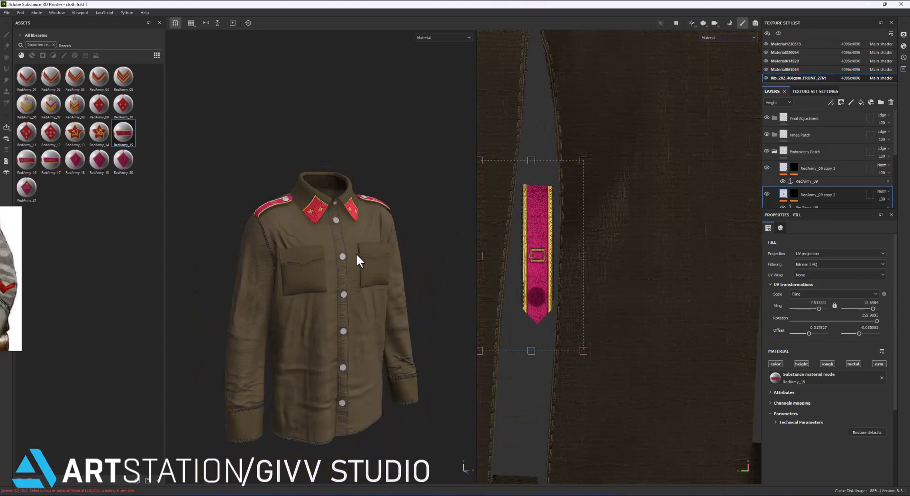
{"action": "scroll", "coordinate": [356, 255], "scroll_direction": "up", "scroll_amount": 2}
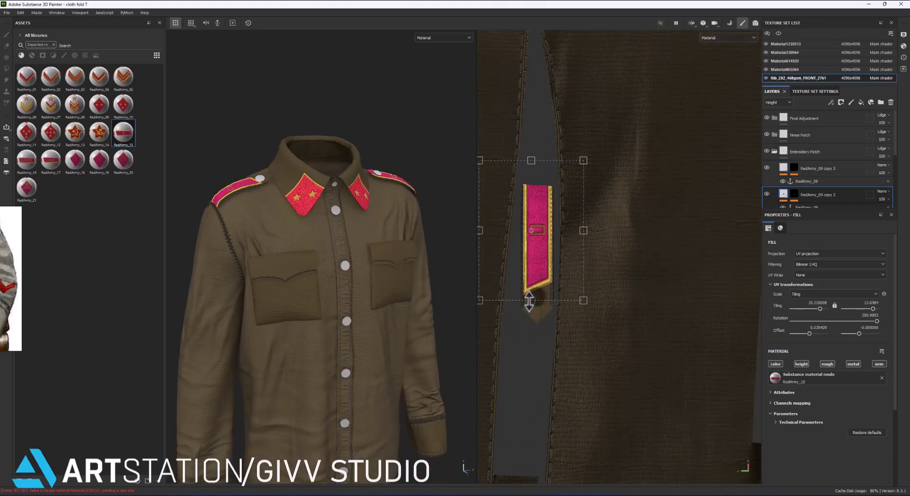
{"action": "scroll", "coordinate": [650, 182], "scroll_direction": "down", "scroll_amount": 2}
{"action": "left_click", "coordinate": [805, 169]}
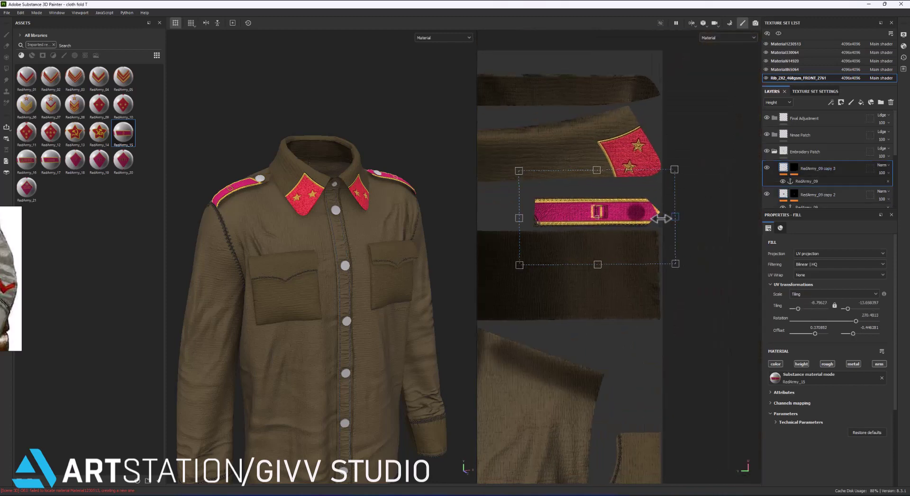
{"action": "left_click_drag", "start_coordinate": [662, 218], "coordinate": [640, 217]}
{"action": "scroll", "coordinate": [332, 265], "scroll_direction": "down", "scroll_amount": 3}
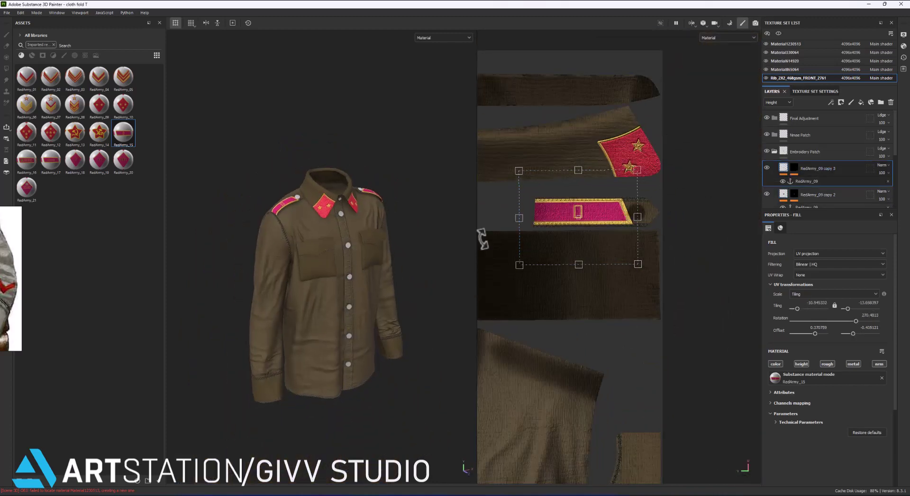
{"action": "mouse_move", "coordinate": [331, 256]}
{"action": "left_mouse_down", "text": "alt"}
{"action": "mouse_move", "coordinate": [367, 257]}
{"action": "mouse_move", "coordinate": [465, 217]}
{"action": "left_mouse_up", "text": "alt"}
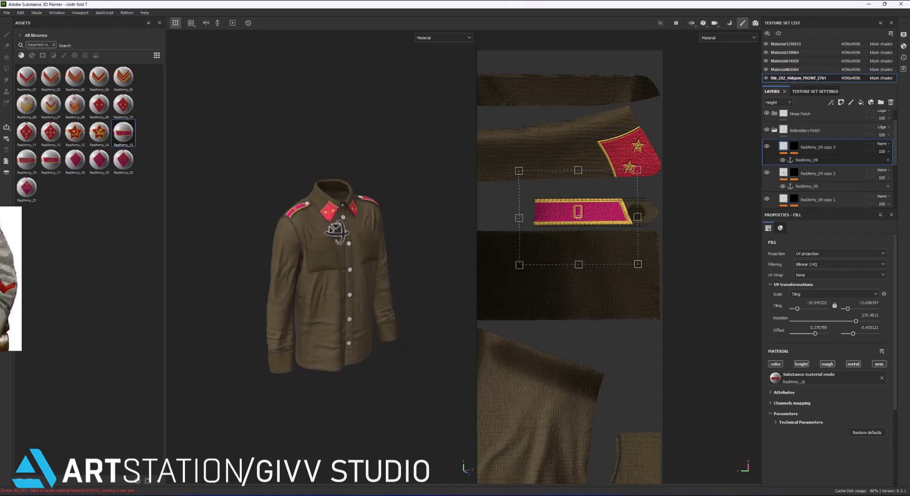
Duplicate the strap patch layer again and move the new copy onto another jacket piece.
{"action": "right_click", "coordinate": [813, 148]}
{"action": "left_click", "coordinate": [589, 251]}
{"action": "scroll", "coordinate": [589, 251], "scroll_direction": "down", "scroll_amount": 3}
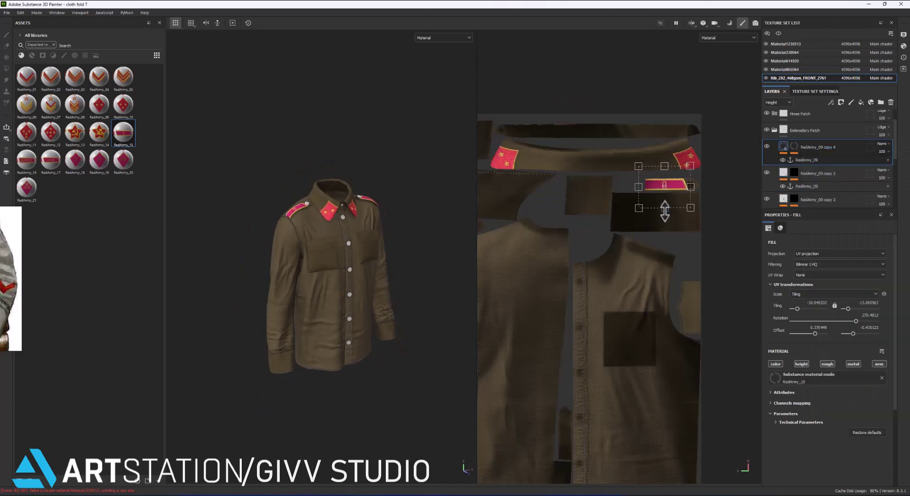
{"action": "left_click_drag", "start_coordinate": [563, 269], "coordinate": [673, 205]}
{"action": "scroll", "coordinate": [674, 206], "scroll_direction": "down", "scroll_amount": 1}
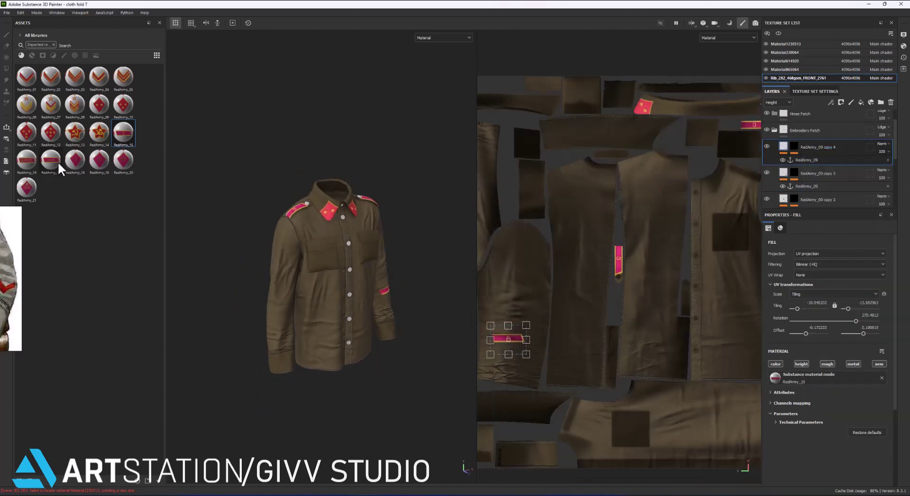
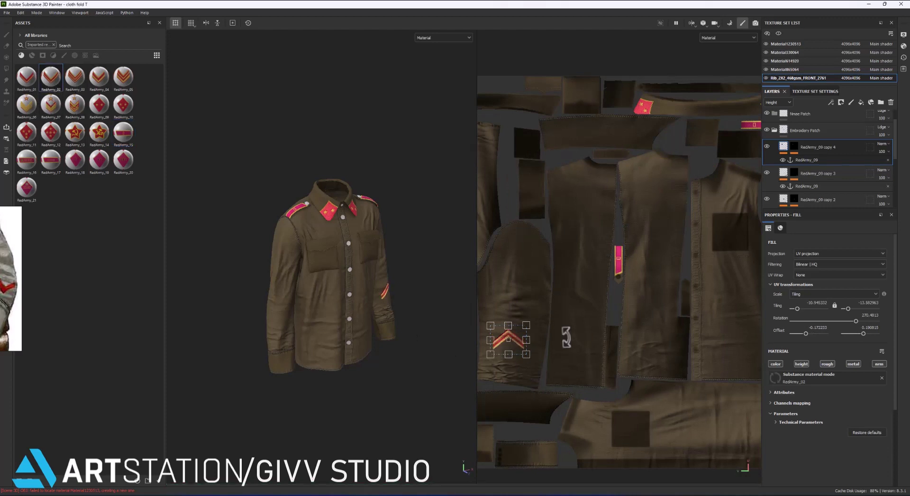
Rotate the chevron decal upright on the sleeve.
{"action": "scroll", "coordinate": [345, 300], "scroll_direction": "up", "scroll_amount": 2}
{"action": "scroll", "coordinate": [516, 382], "scroll_direction": "up", "scroll_amount": 2}
{"action": "left_click_drag", "start_coordinate": [516, 382], "coordinate": [422, 274]}
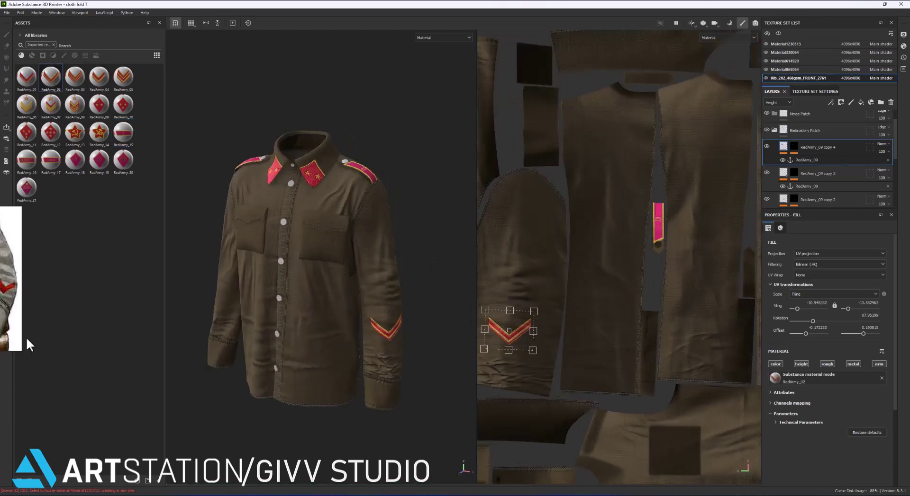
{"action": "scroll", "coordinate": [371, 356], "scroll_direction": "down", "scroll_amount": 1}
{"action": "scroll", "coordinate": [569, 342], "scroll_direction": "down", "scroll_amount": 2}
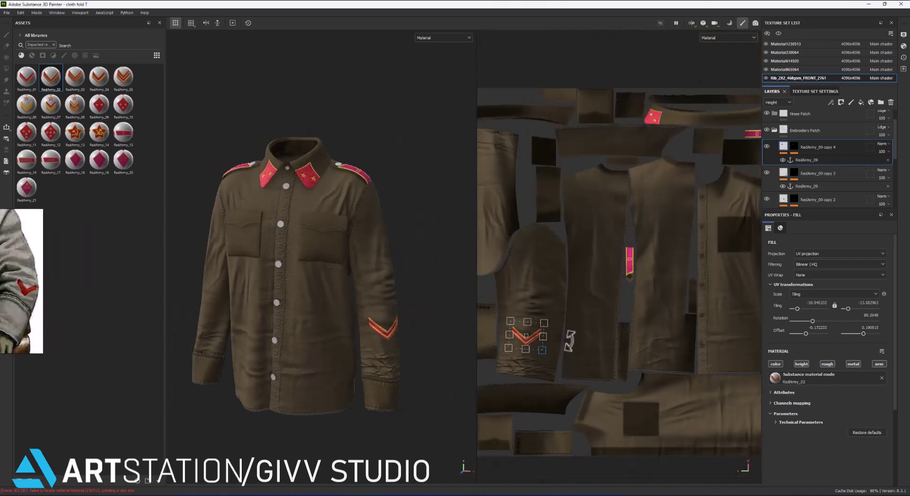
Duplicate the chevron layer and place the upright copy on the other sleeve.
{"action": "right_click", "coordinate": [800, 147]}
{"action": "left_click", "coordinate": [829, 317]}
{"action": "middle_click_drag", "start_coordinate": [540, 338], "coordinate": [572, 333]}
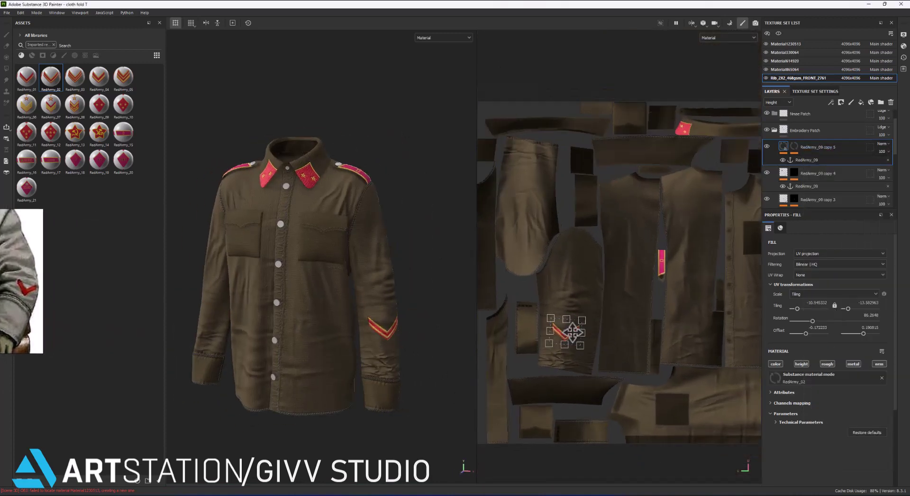
{"action": "left_click_drag", "start_coordinate": [456, 148], "coordinate": [479, 116]}
{"action": "scroll", "coordinate": [544, 166], "scroll_direction": "up", "scroll_amount": 2}
{"action": "left_click_drag", "start_coordinate": [532, 174], "coordinate": [530, 167]}
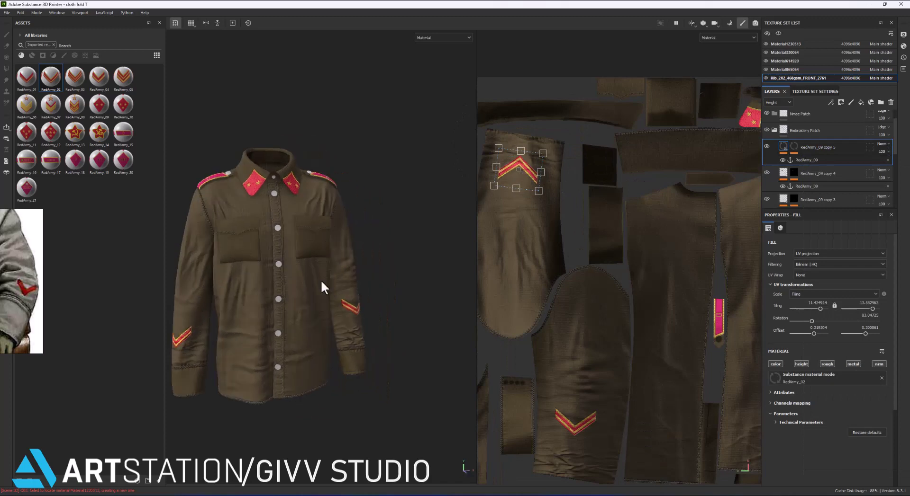
{"action": "left_click_drag", "start_coordinate": [321, 280], "coordinate": [341, 282], "text": "alt"}
{"action": "mouse_move", "coordinate": [291, 300]}
{"action": "left_mouse_down", "text": "alt"}
{"action": "mouse_move", "coordinate": [332, 319]}
{"action": "mouse_move", "coordinate": [308, 281]}
{"action": "mouse_move", "coordinate": [330, 275]}
{"action": "mouse_move", "coordinate": [303, 280]}
{"action": "left_mouse_up", "text": "alt"}
Duplicate the decal layer again and apply the RedArmy_13 star material to it.
{"action": "scroll", "coordinate": [303, 277], "scroll_direction": "up", "scroll_amount": 2}
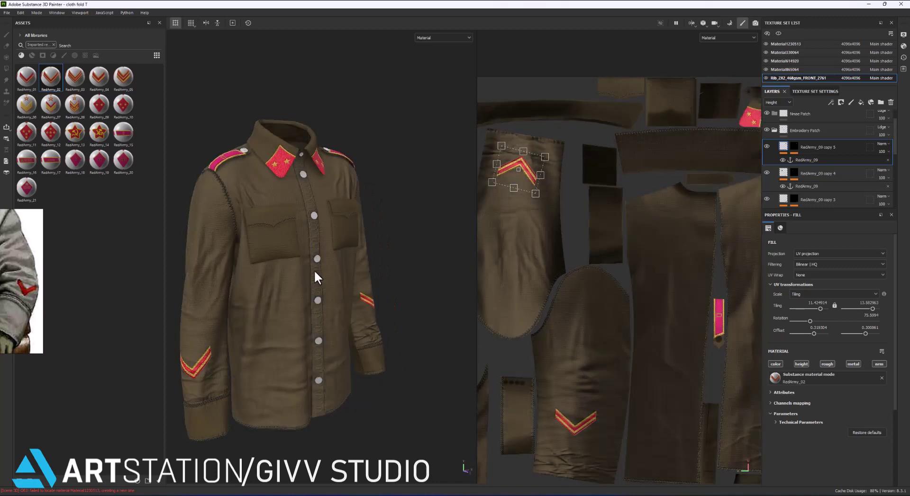
{"action": "right_click", "coordinate": [804, 148]}
{"action": "left_click", "coordinate": [835, 199]}
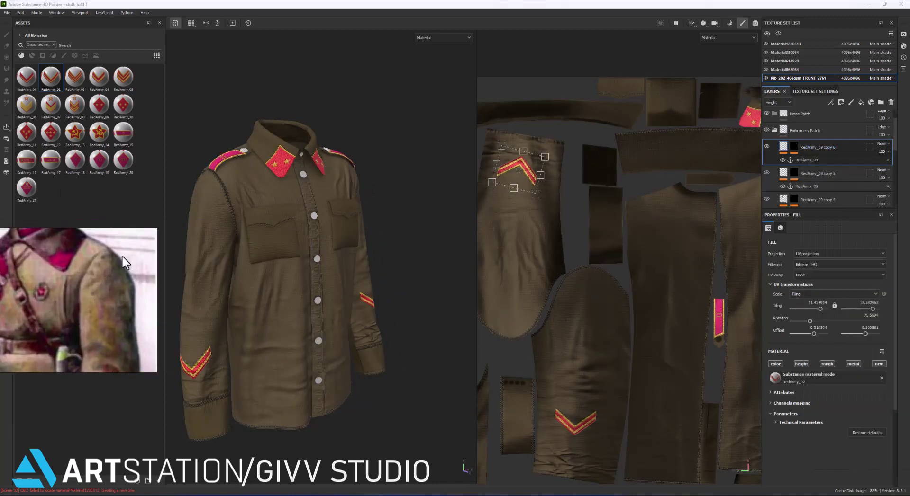
{"action": "left_click_drag", "start_coordinate": [74, 132], "coordinate": [552, 236]}
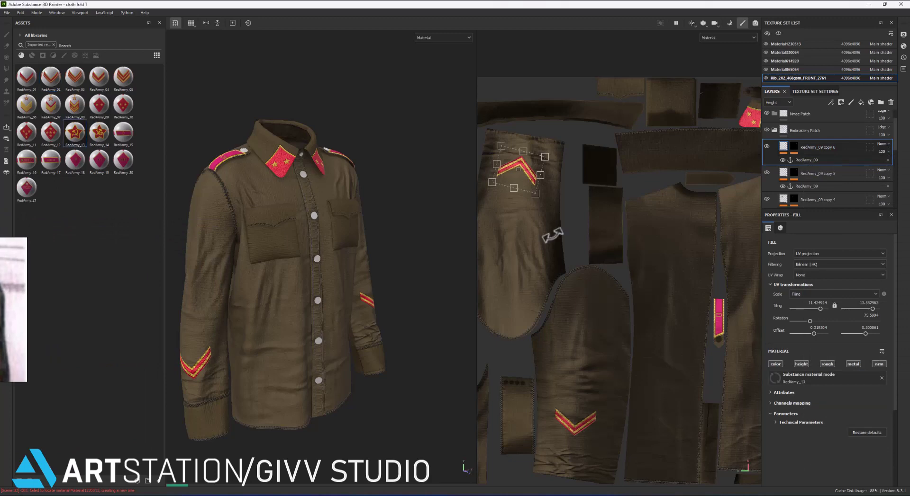
Move the RedArmy_13 star decal onto the chest, shrink it to badge size and rotate it.
{"action": "mouse_move", "coordinate": [518, 168]}
{"action": "left_mouse_down"}
{"action": "mouse_move", "coordinate": [695, 293]}
{"action": "mouse_move", "coordinate": [593, 396]}
{"action": "mouse_move", "coordinate": [715, 357]}
{"action": "left_mouse_up"}
{"action": "scroll", "coordinate": [695, 294], "scroll_direction": "up", "scroll_amount": 2}
{"action": "scroll", "coordinate": [593, 396], "scroll_direction": "up", "scroll_amount": 3}
{"action": "middle_click_drag", "start_coordinate": [716, 357], "coordinate": [663, 260]}
{"action": "scroll", "coordinate": [616, 227], "scroll_direction": "down", "scroll_amount": 2}
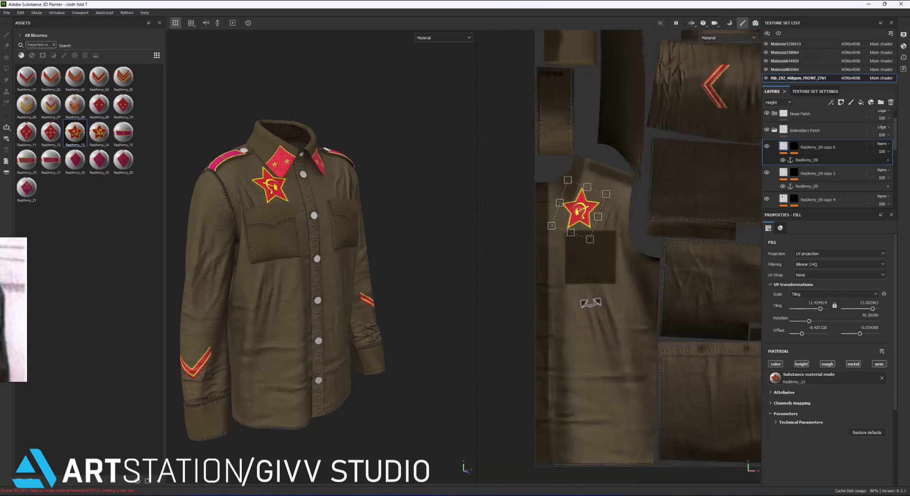
{"action": "scroll", "coordinate": [588, 213], "scroll_direction": "up", "scroll_amount": 2}
{"action": "mouse_move", "coordinate": [606, 235]}
{"action": "left_mouse_down"}
{"action": "mouse_move", "coordinate": [595, 224]}
{"action": "mouse_move", "coordinate": [592, 239]}
{"action": "left_mouse_up"}
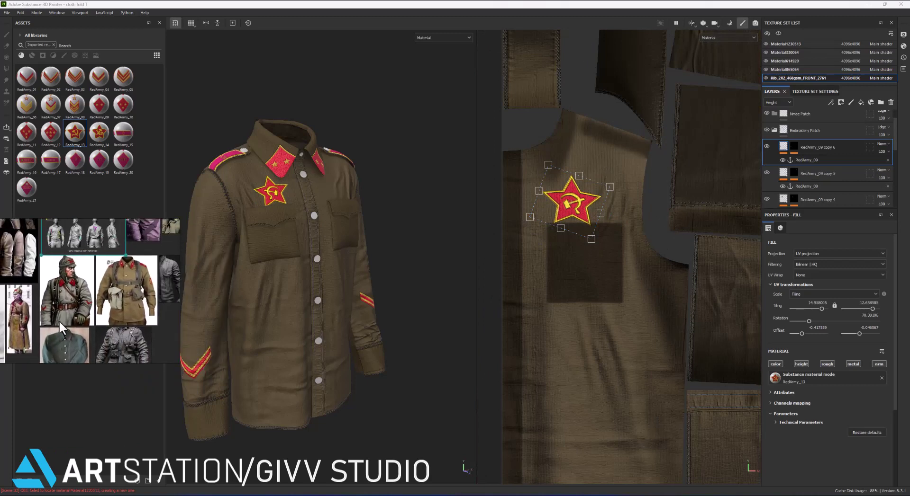
{"action": "scroll", "coordinate": [59, 320], "scroll_direction": "up", "scroll_amount": 3}
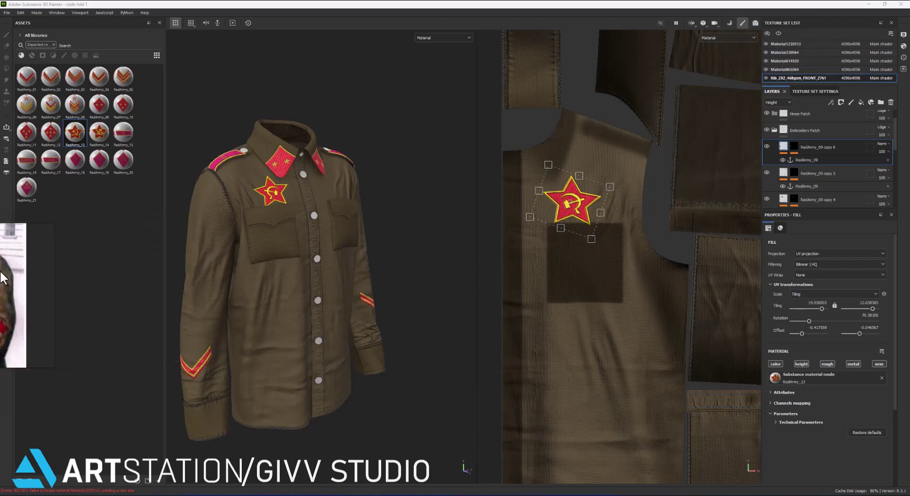
{"action": "scroll", "coordinate": [618, 254], "scroll_direction": "down", "scroll_amount": 3}
{"action": "scroll", "coordinate": [618, 254], "scroll_direction": "up", "scroll_amount": 1}
{"action": "left_click_drag", "start_coordinate": [611, 228], "coordinate": [615, 221]}
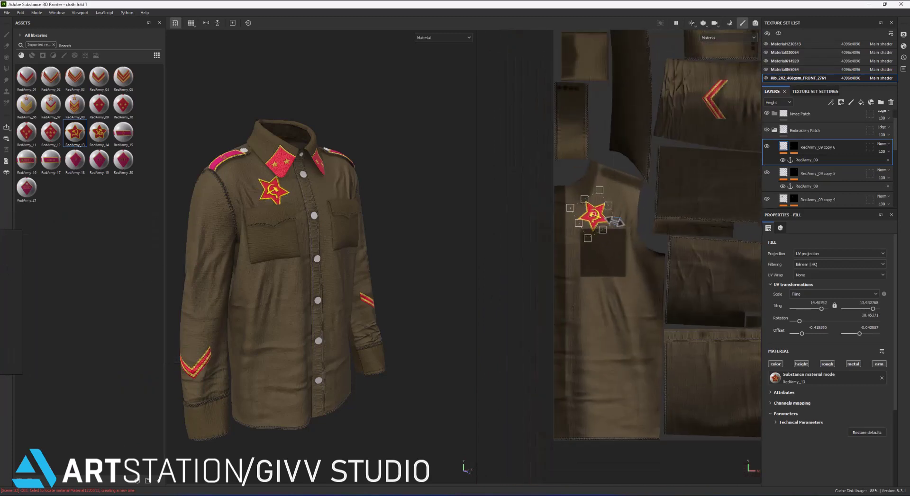
{"action": "scroll", "coordinate": [616, 237], "scroll_direction": "down", "scroll_amount": 2}
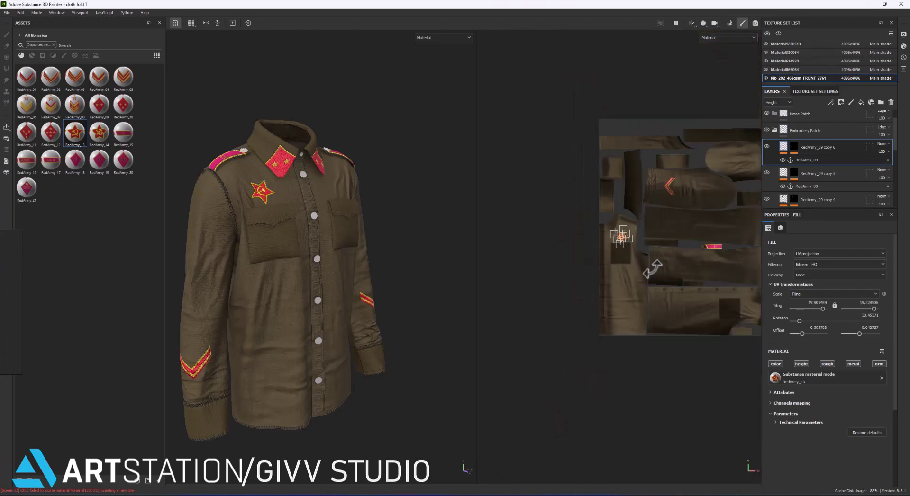
{"action": "scroll", "coordinate": [519, 243], "scroll_direction": "up", "scroll_amount": 3}
Position the star badge precisely on the left chest pocket.
{"action": "left_click_drag", "start_coordinate": [519, 243], "coordinate": [685, 444]}
{"action": "middle_click_drag", "start_coordinate": [691, 440], "coordinate": [640, 377]}
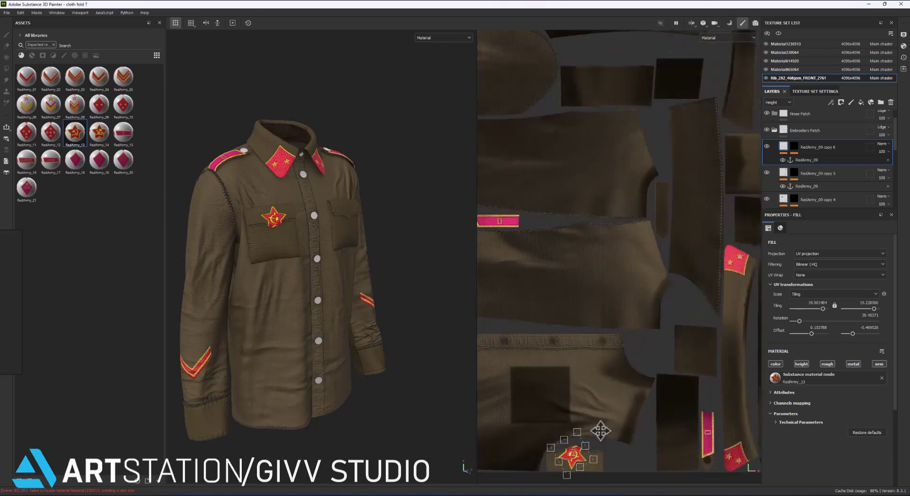
{"action": "left_click_drag", "start_coordinate": [640, 377], "coordinate": [745, 185]}
{"action": "scroll", "coordinate": [745, 171], "scroll_direction": "down", "scroll_amount": 2}
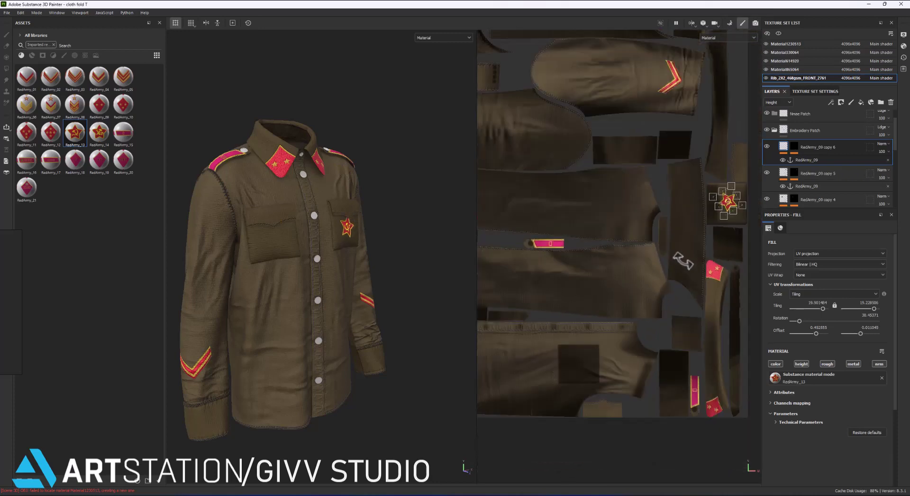
{"action": "scroll", "coordinate": [710, 225], "scroll_direction": "up", "scroll_amount": 2}
{"action": "middle_click_drag", "start_coordinate": [710, 225], "coordinate": [680, 222]}
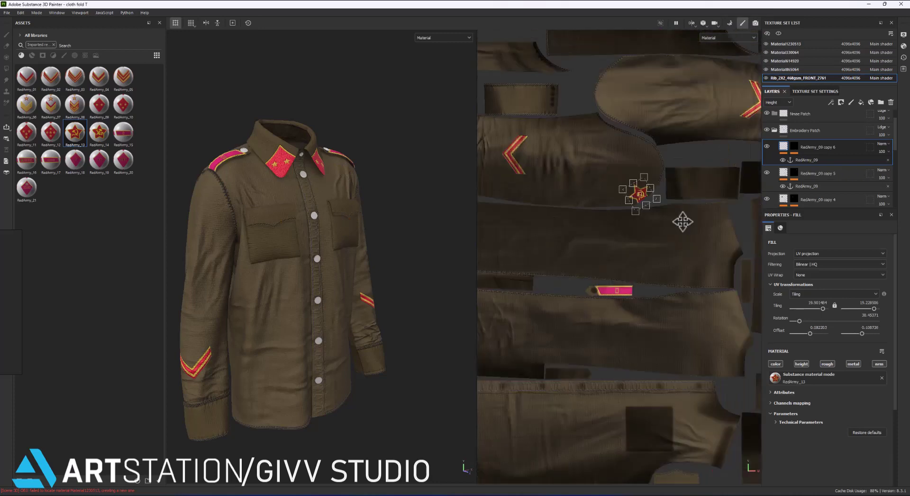
{"action": "left_click_drag", "start_coordinate": [680, 223], "coordinate": [505, 177]}
{"action": "scroll", "coordinate": [572, 128], "scroll_direction": "up", "scroll_amount": 2}
{"action": "scroll", "coordinate": [571, 132], "scroll_direction": "up", "scroll_amount": 2}
{"action": "mouse_move", "coordinate": [571, 133]}
{"action": "left_mouse_down"}
{"action": "mouse_move", "coordinate": [631, 171]}
{"action": "mouse_move", "coordinate": [534, 137]}
{"action": "left_mouse_up"}
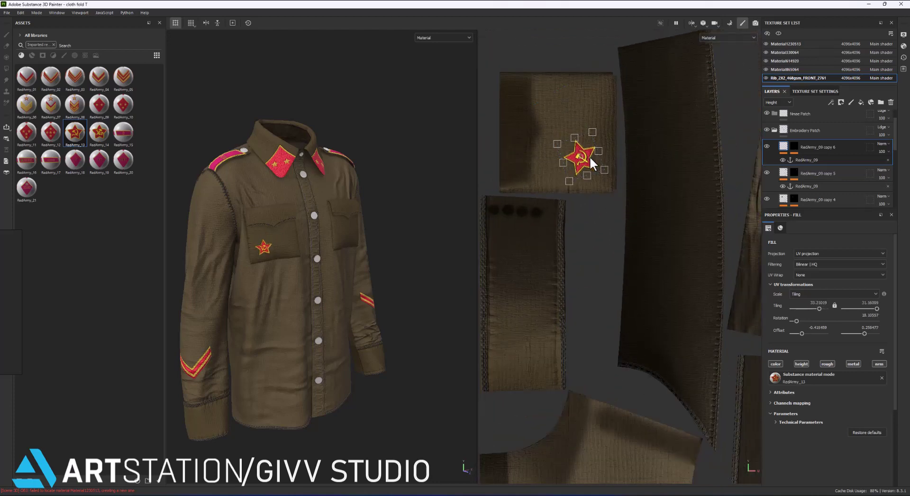
{"action": "left_click_drag", "start_coordinate": [589, 156], "coordinate": [579, 157]}
Duplicate the star layer and offset the copy beside the first star on the pocket.
{"action": "right_click", "coordinate": [809, 148]}
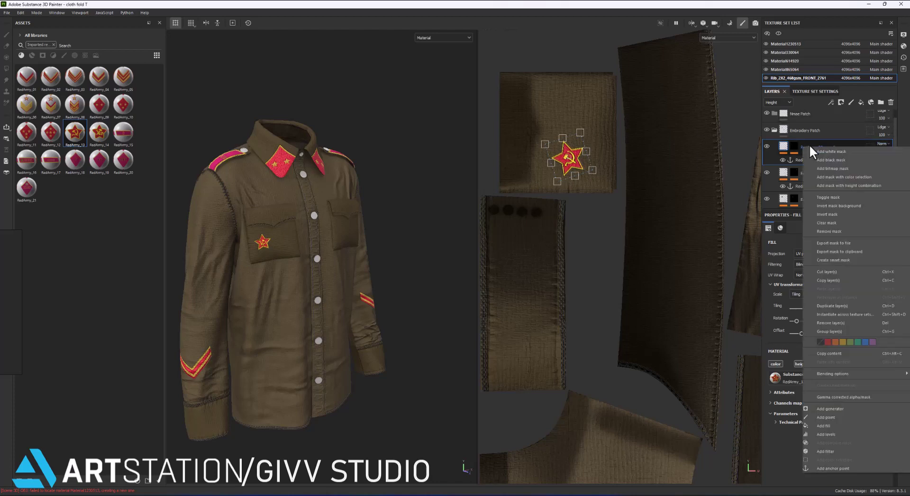
{"action": "left_click", "coordinate": [832, 306]}
{"action": "scroll", "coordinate": [564, 161], "scroll_direction": "up", "scroll_amount": 2}
{"action": "left_click_drag", "start_coordinate": [562, 171], "coordinate": [561, 102]}
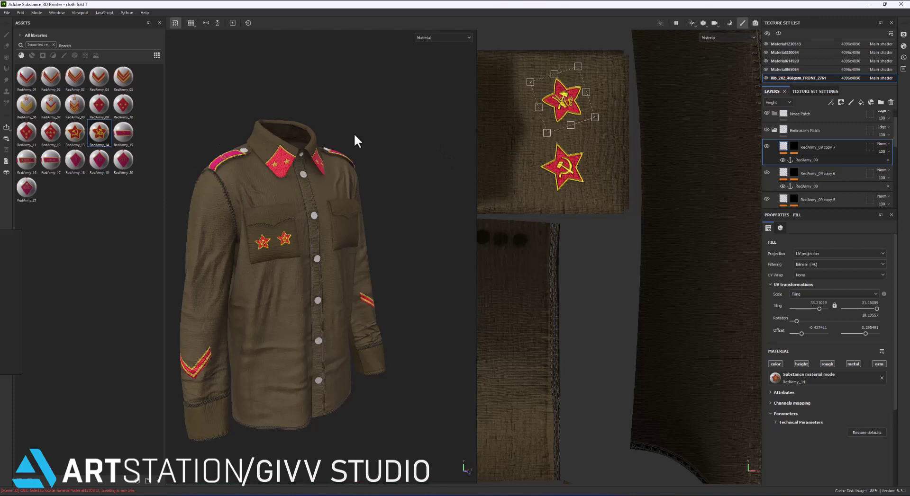
{"action": "left_click_drag", "start_coordinate": [575, 107], "coordinate": [575, 111]}
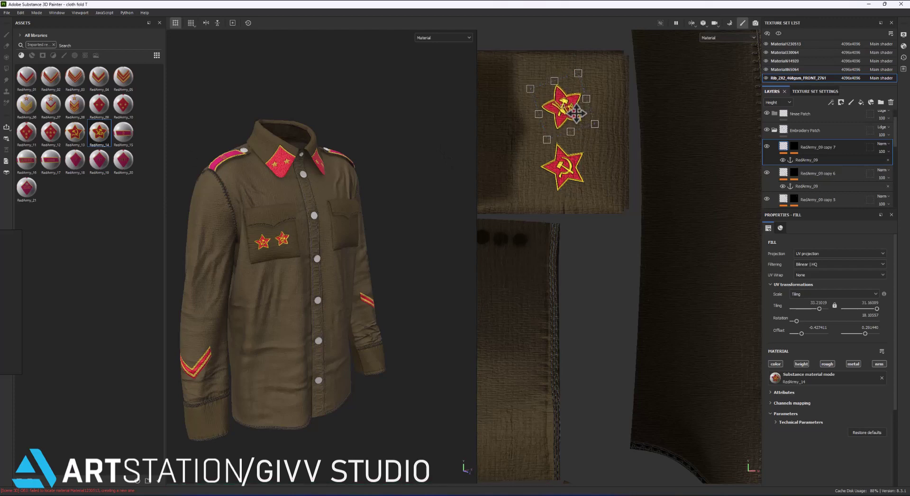
{"action": "left_click_drag", "start_coordinate": [573, 114], "coordinate": [573, 103]}
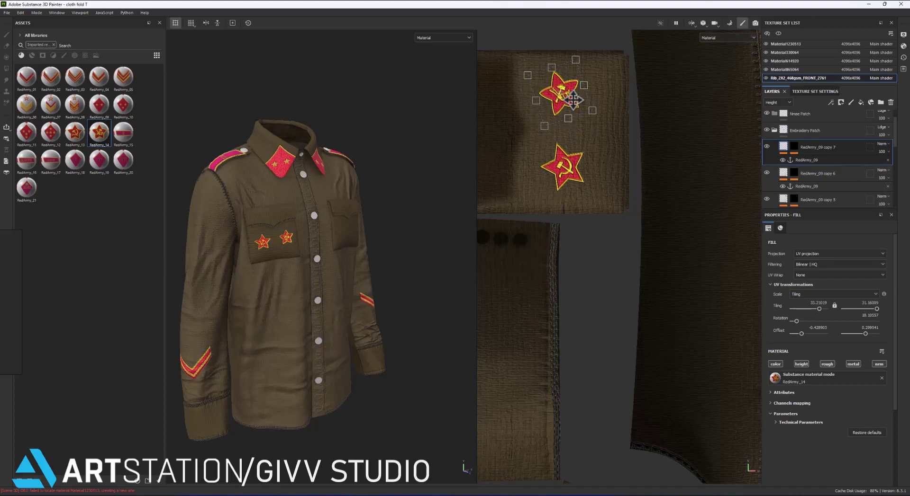
Rotate the environment lighting and orbit the tunic to review both badges.
{"action": "right_click_drag", "start_coordinate": [303, 190], "coordinate": [333, 233], "text": "shift"}
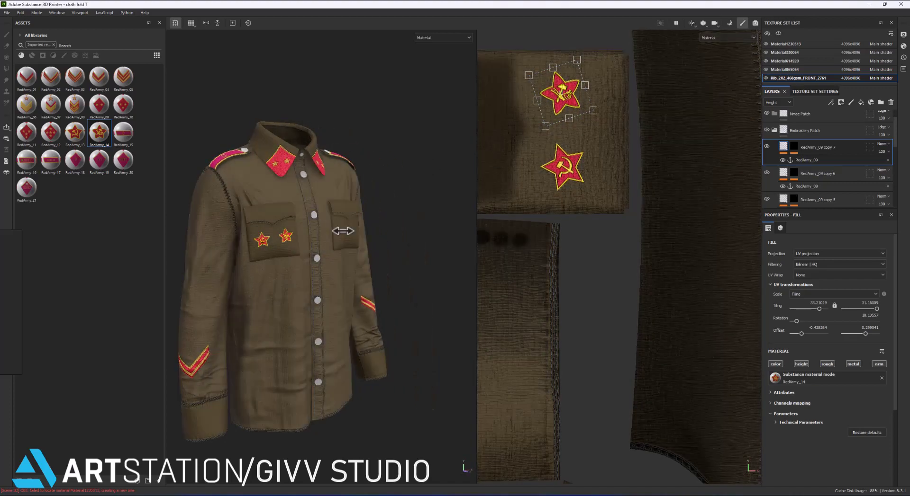
{"action": "scroll", "coordinate": [322, 244], "scroll_direction": "down", "scroll_amount": 3}
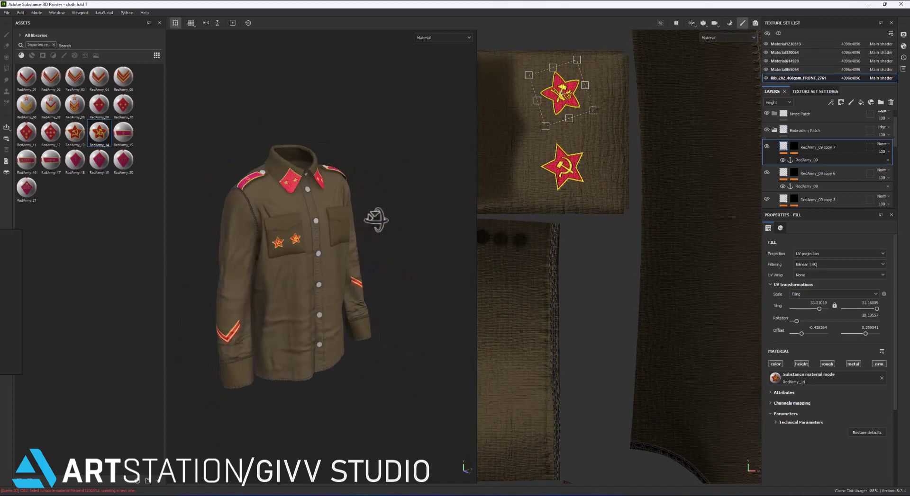
{"action": "mouse_move", "coordinate": [367, 227]}
{"action": "left_mouse_down", "text": "alt"}
{"action": "mouse_move", "coordinate": [259, 254]}
{"action": "mouse_move", "coordinate": [326, 242]}
{"action": "left_mouse_up", "text": "alt"}
{"action": "right_click_drag", "start_coordinate": [327, 242], "coordinate": [344, 234], "text": "shift"}
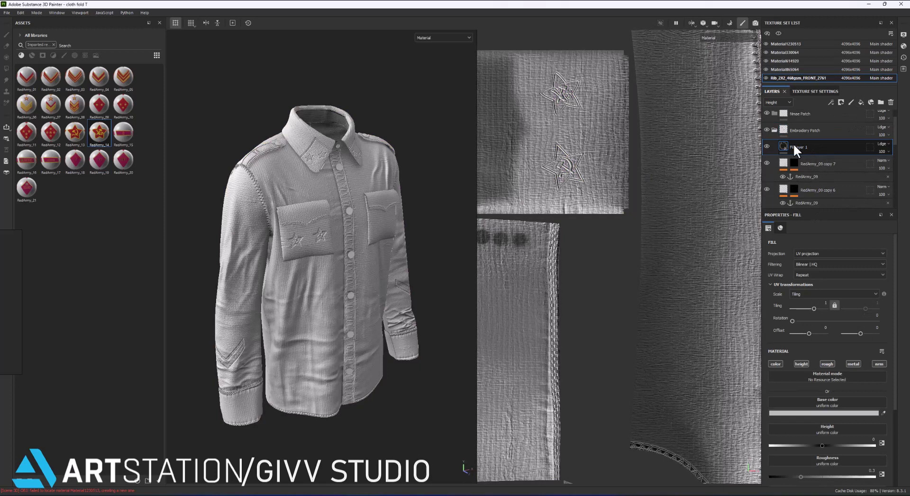
Add a paint effect to the new fill layer's black mask.
{"action": "right_click", "coordinate": [802, 148]}
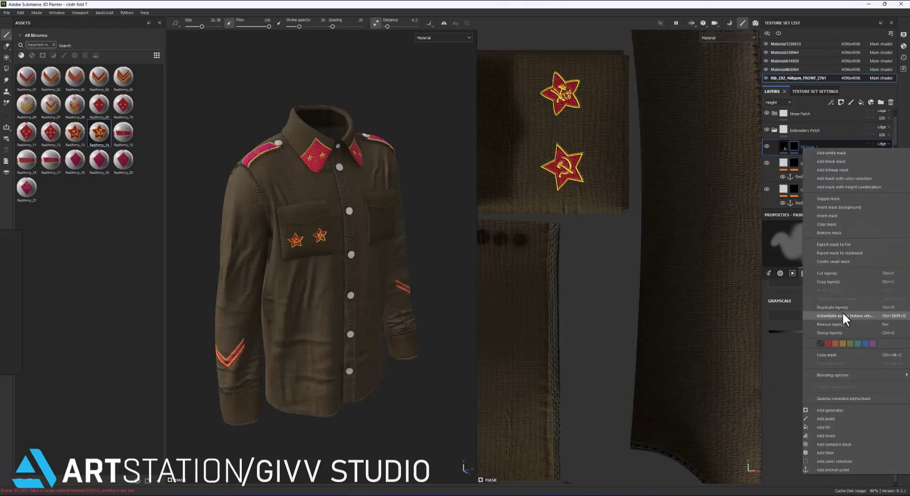
{"action": "left_click", "coordinate": [881, 160]}
{"action": "right_click", "coordinate": [794, 145]}
{"action": "left_click", "coordinate": [824, 413]}
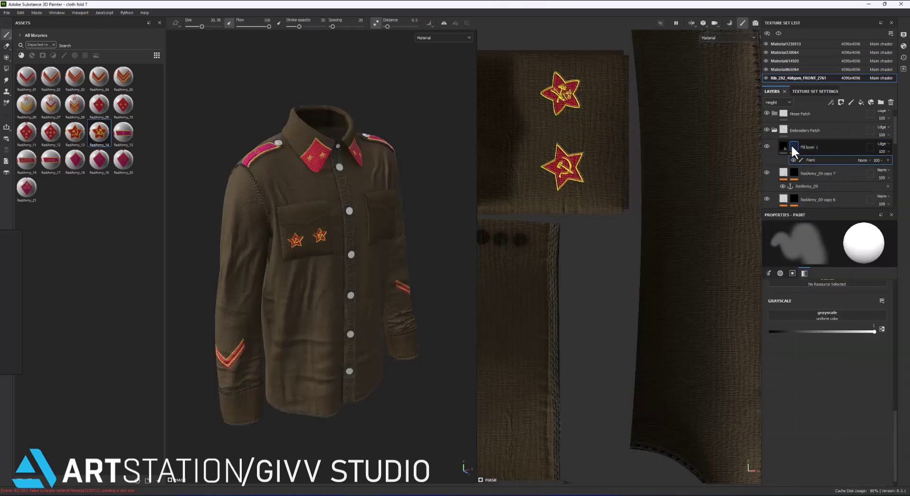
{"action": "left_click", "coordinate": [822, 414]}
{"action": "scroll", "coordinate": [823, 414], "scroll_direction": "down", "scroll_amount": 2}
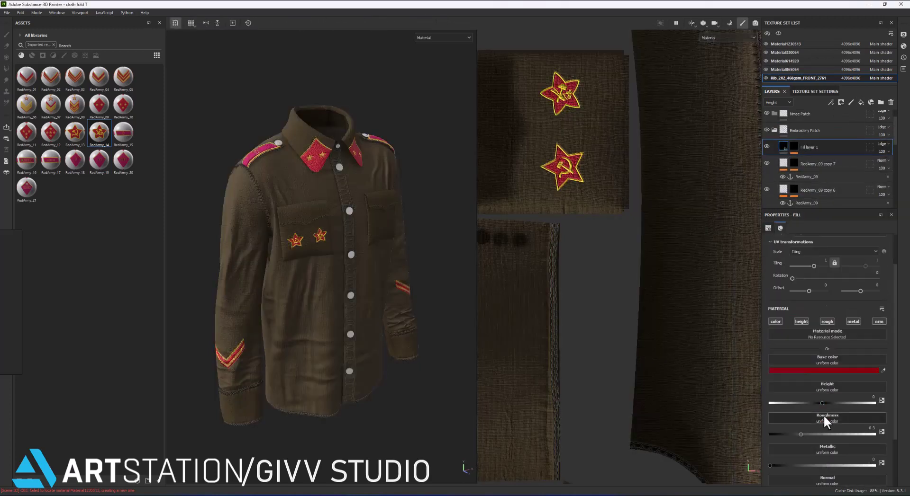
{"action": "scroll", "coordinate": [807, 431], "scroll_direction": "down", "scroll_amount": 2}
{"action": "left_click", "coordinate": [795, 148]}
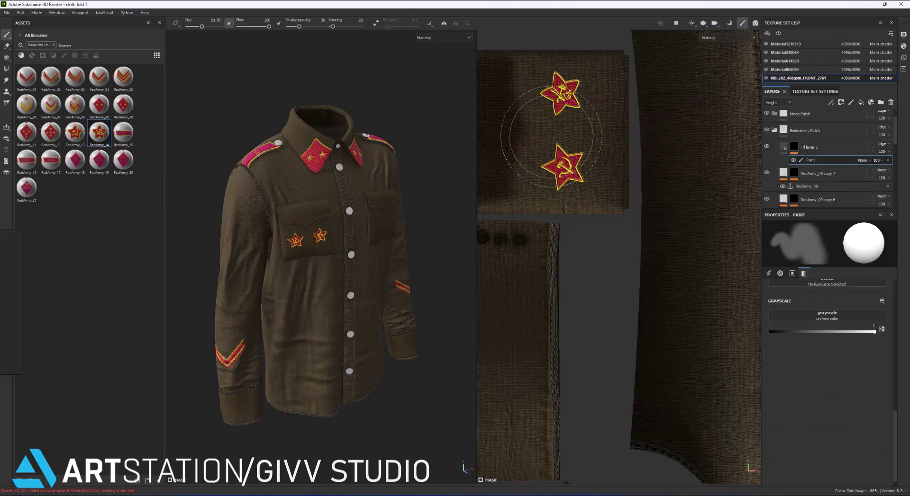
{"action": "scroll", "coordinate": [805, 339], "scroll_direction": "up", "scroll_amount": 5}
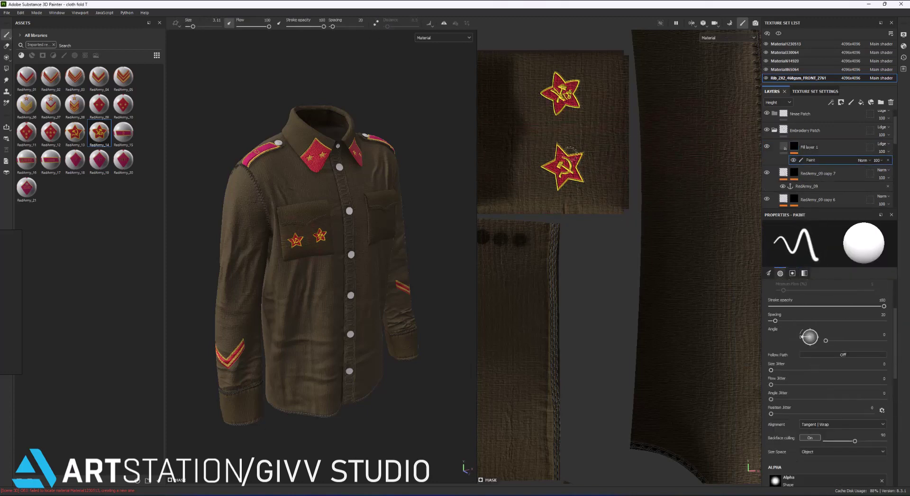
Set the fill layer's blend mode in the Base color channel.
{"action": "left_click", "coordinate": [880, 144]}
{"action": "left_click", "coordinate": [886, 150]}
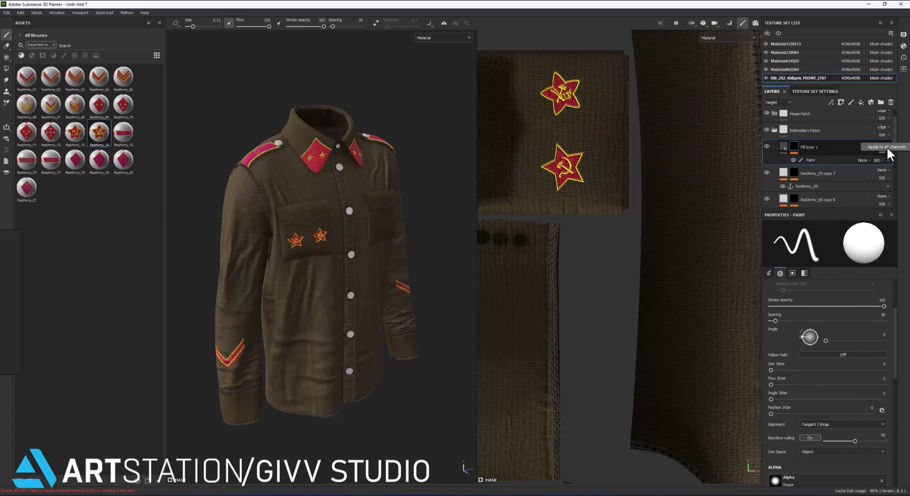
{"action": "left_click", "coordinate": [777, 103]}
{"action": "left_click", "coordinate": [777, 110]}
{"action": "left_click", "coordinate": [882, 143]}
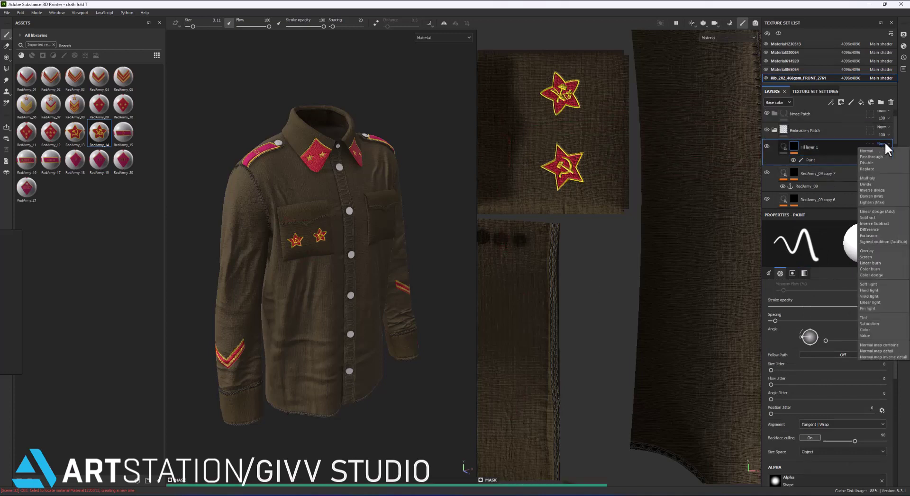
{"action": "left_click", "coordinate": [869, 169]}
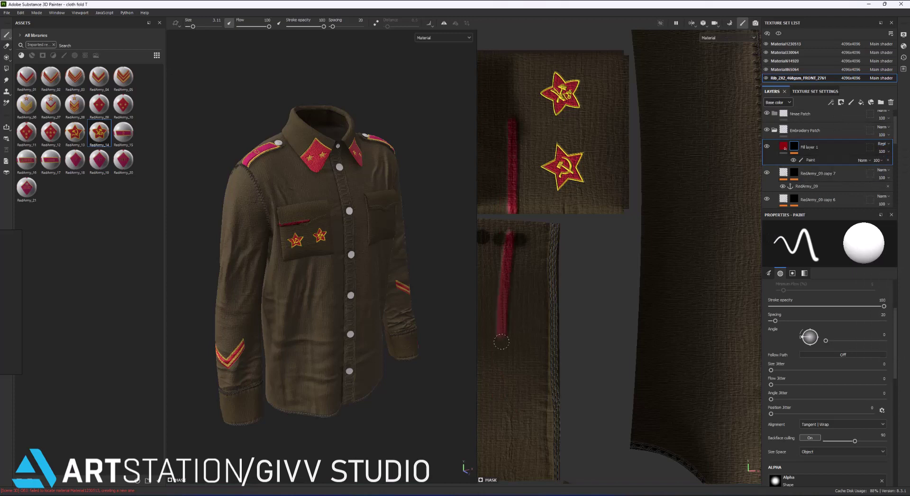
Move Fill layer 1 below RedArmy_09 copy 1 in the layer stack.
{"action": "scroll", "coordinate": [287, 283], "scroll_direction": "up", "scroll_amount": 3}
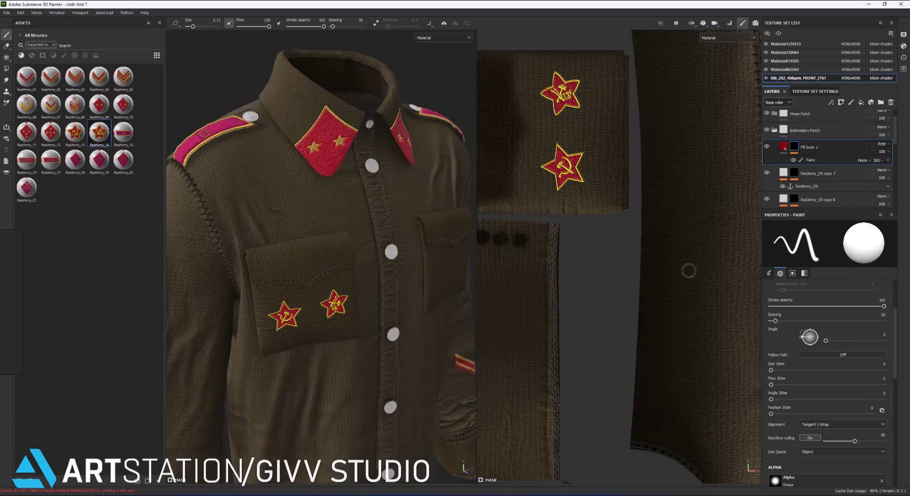
{"action": "scroll", "coordinate": [689, 266], "scroll_direction": "down", "scroll_amount": 4}
{"action": "scroll", "coordinate": [647, 332], "scroll_direction": "up", "scroll_amount": 5}
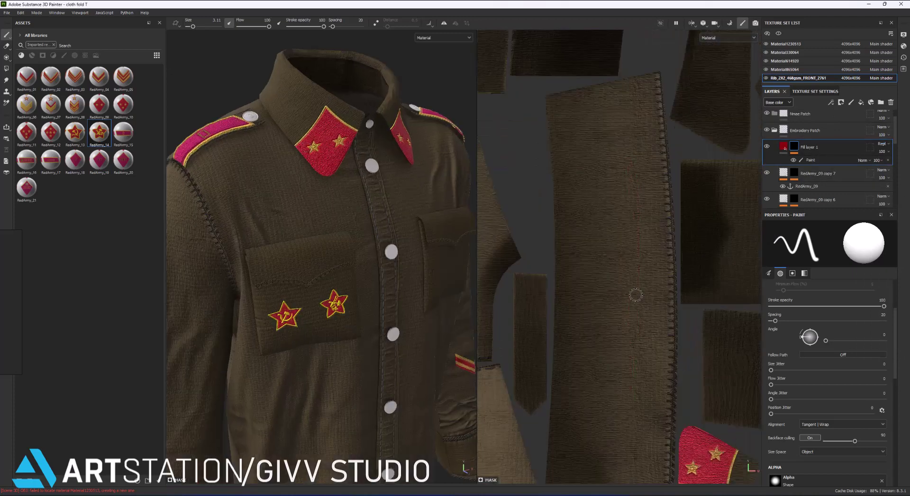
{"action": "scroll", "coordinate": [675, 293], "scroll_direction": "down", "scroll_amount": 5}
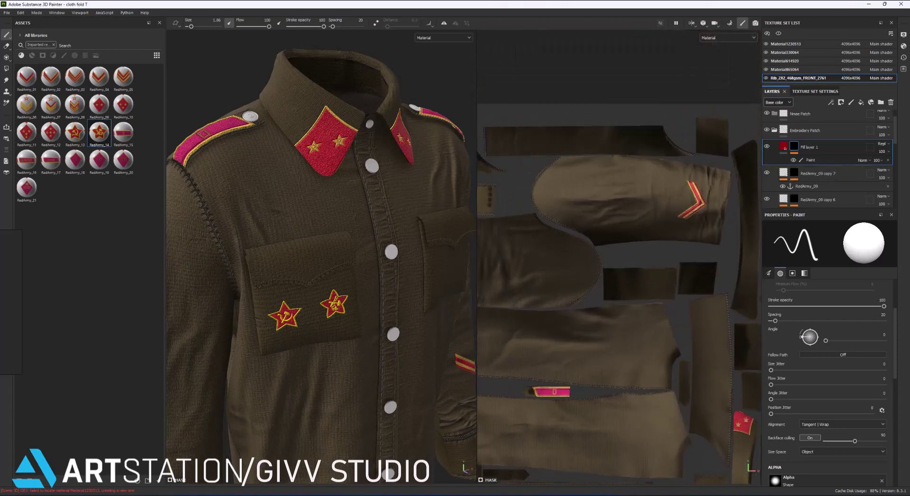
{"action": "scroll", "coordinate": [674, 293], "scroll_direction": "up", "scroll_amount": 5}
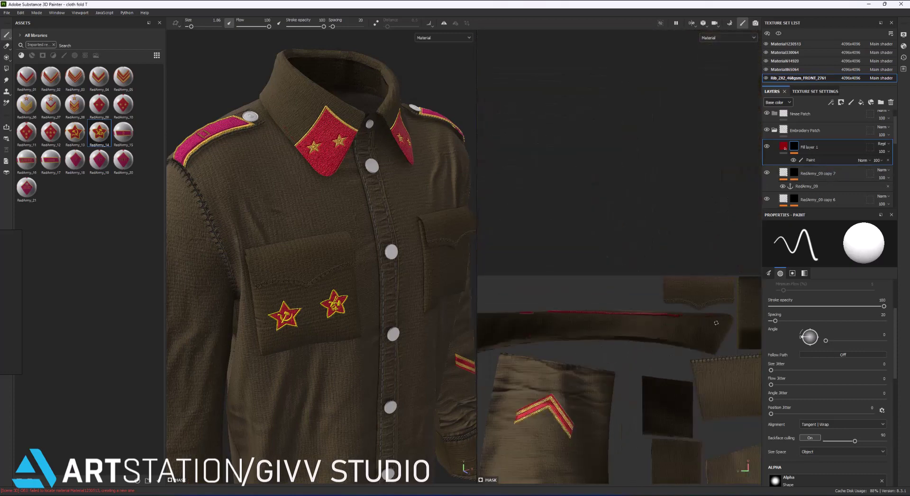
{"action": "scroll", "coordinate": [499, 222], "scroll_direction": "up", "scroll_amount": 5}
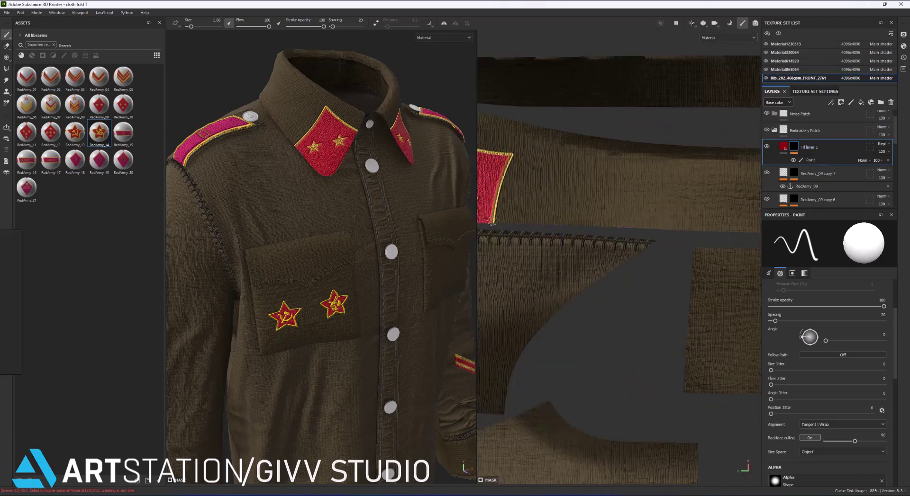
{"action": "left_click_drag", "start_coordinate": [869, 146], "coordinate": [823, 186]}
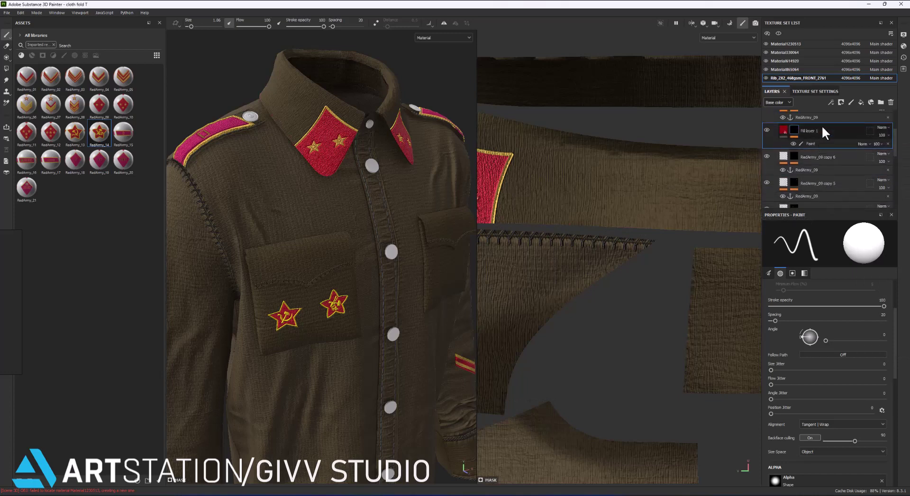
{"action": "left_click_drag", "start_coordinate": [809, 135], "coordinate": [812, 180]}
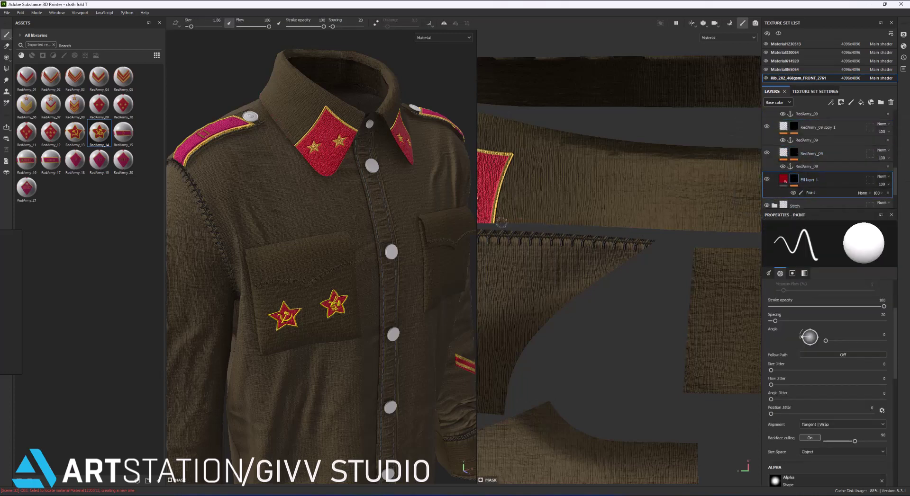
Paint a straight red piping line along the collar edge.
{"action": "left_click", "coordinate": [739, 227], "text": "shift"}
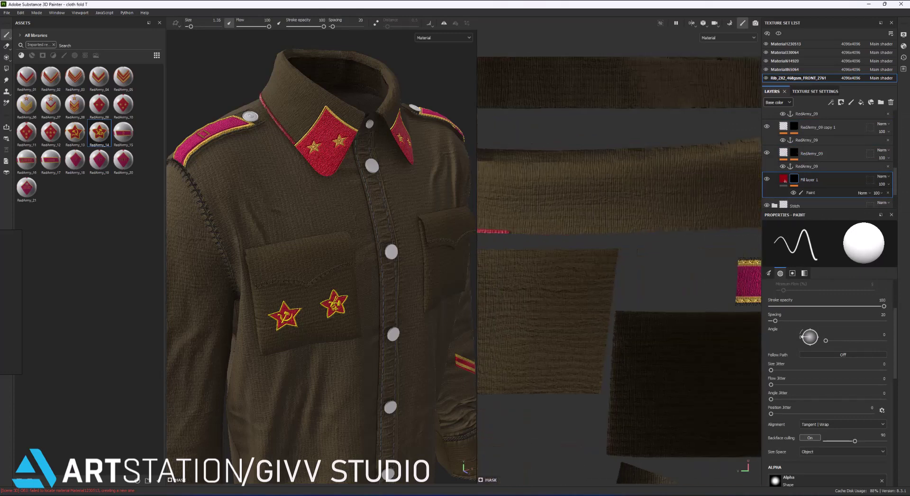
{"action": "middle_click_drag", "start_coordinate": [739, 227], "coordinate": [635, 230]}
{"action": "scroll", "coordinate": [635, 230], "scroll_direction": "down", "scroll_amount": 3}
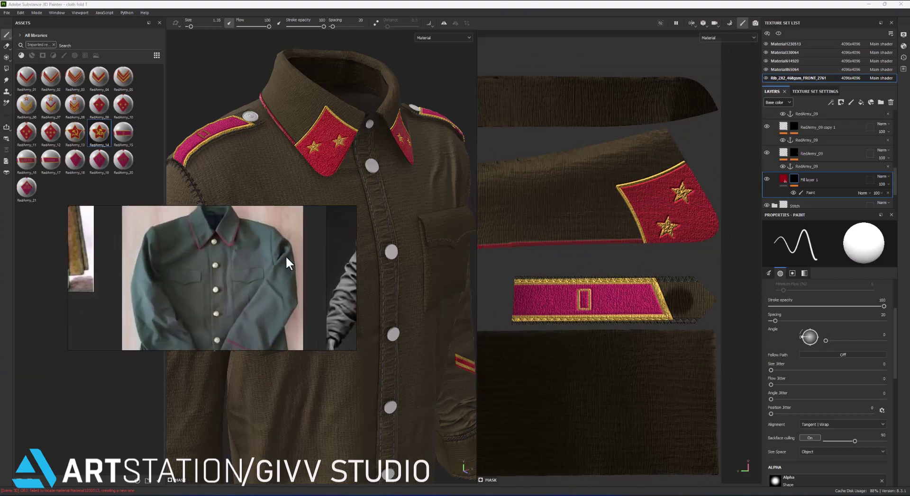
{"action": "key", "text": "f"}
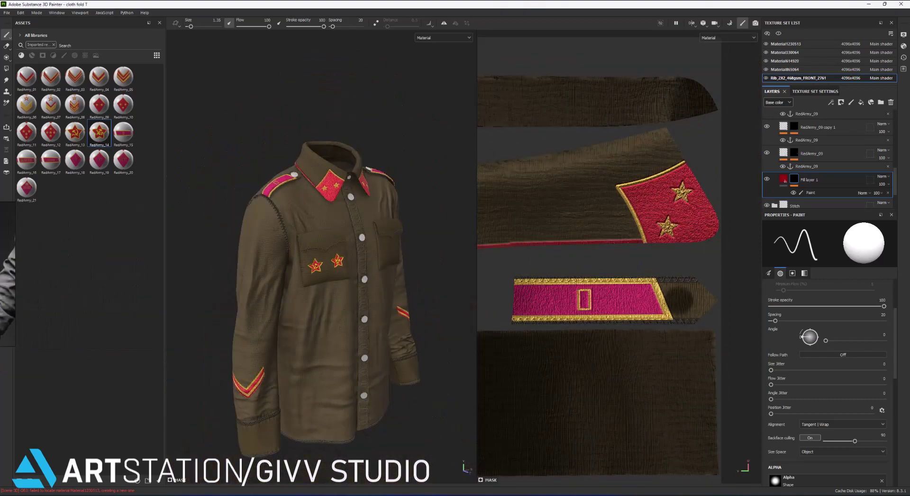
{"action": "key", "text": "f"}
{"action": "scroll", "coordinate": [658, 206], "scroll_direction": "up", "scroll_amount": 5}
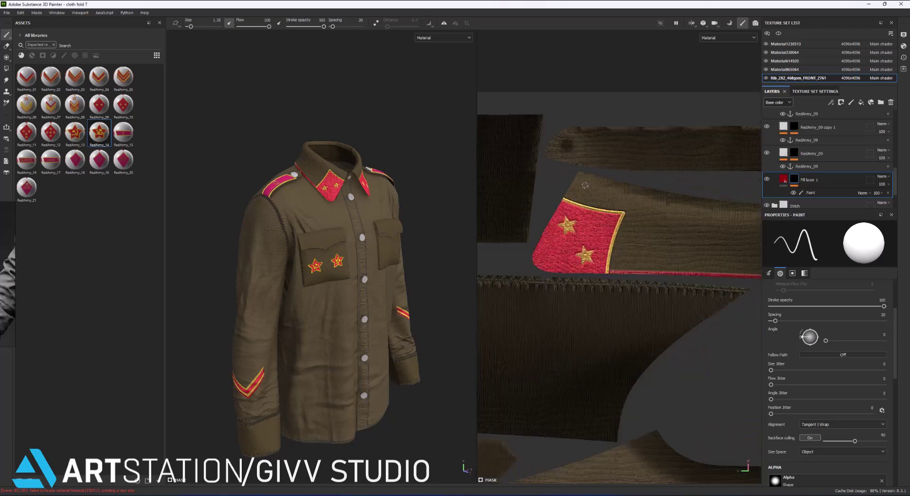
{"action": "scroll", "coordinate": [579, 166], "scroll_direction": "up", "scroll_amount": 2}
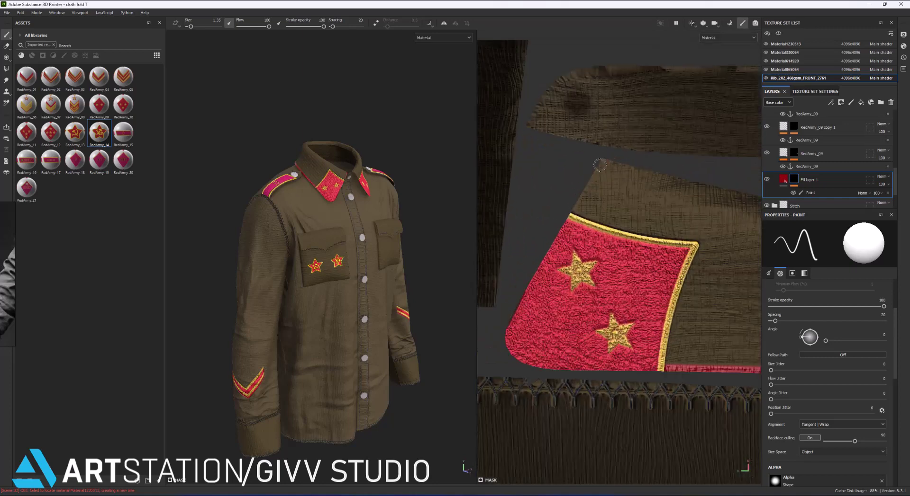
{"action": "scroll", "coordinate": [636, 214], "scroll_direction": "up", "scroll_amount": 2}
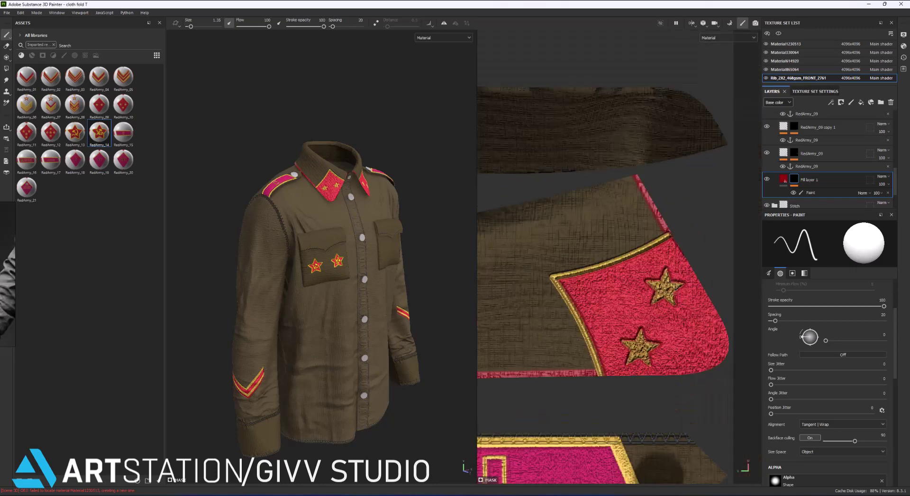
{"action": "scroll", "coordinate": [647, 333], "scroll_direction": "down", "scroll_amount": 8}
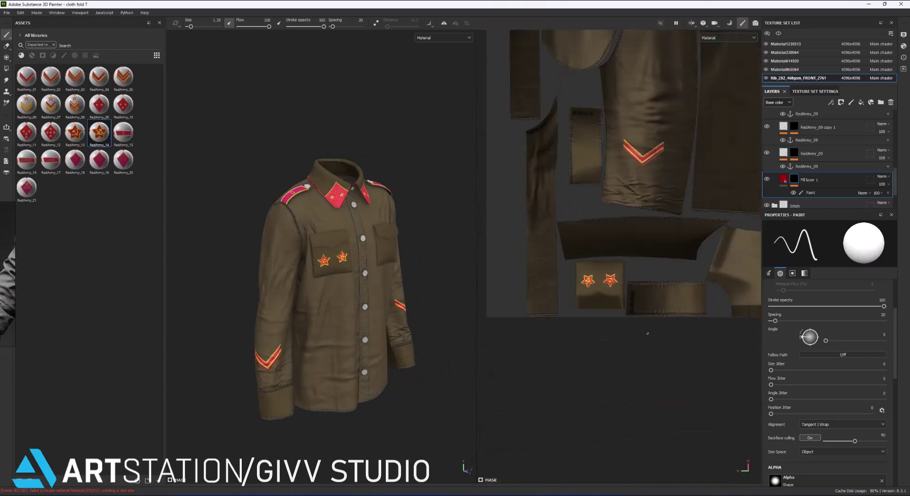
{"action": "scroll", "coordinate": [647, 333], "scroll_direction": "up", "scroll_amount": 5}
Paint two parallel vertical red stripes near the cuff's right edge, replacing a misplaced stripe.
{"action": "left_click_drag", "start_coordinate": [488, 290], "coordinate": [731, 284]}
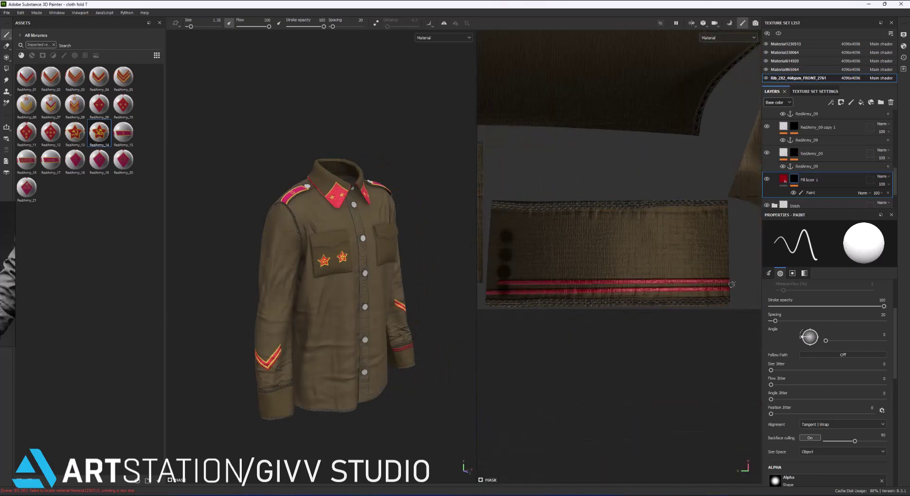
{"action": "scroll", "coordinate": [687, 303], "scroll_direction": "down", "scroll_amount": 3}
{"action": "scroll", "coordinate": [616, 332], "scroll_direction": "down", "scroll_amount": 2}
{"action": "scroll", "coordinate": [548, 351], "scroll_direction": "up", "scroll_amount": 4}
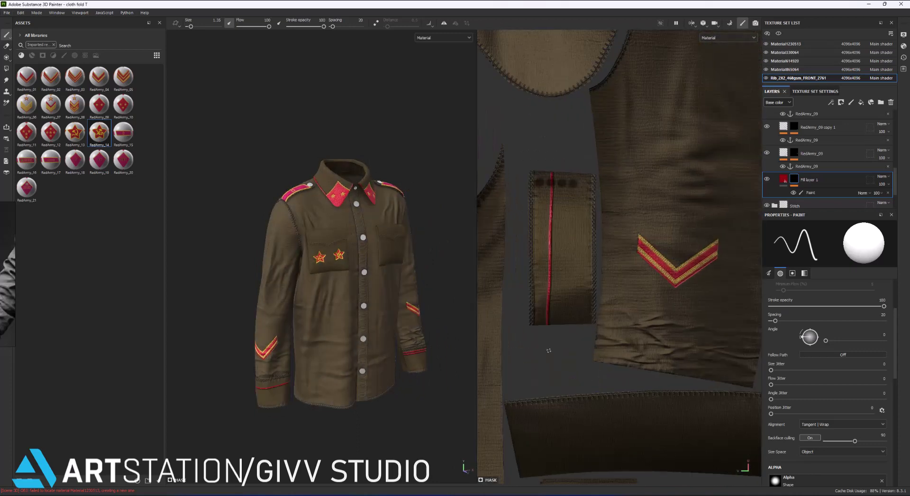
{"action": "key", "text": "ctrl+z"}
{"action": "left_click_drag", "start_coordinate": [589, 180], "coordinate": [583, 326]}
{"action": "left_click", "coordinate": [588, 325], "text": "shift"}
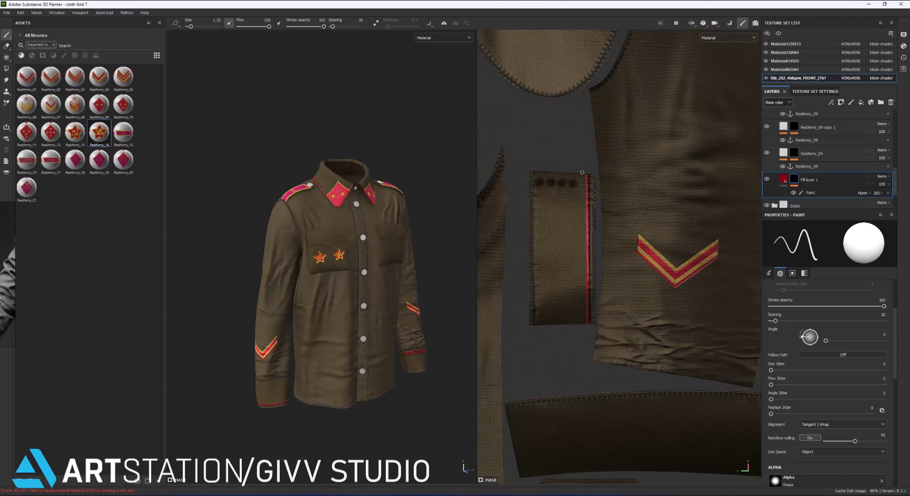
{"action": "left_click", "coordinate": [578, 325], "text": "shift"}
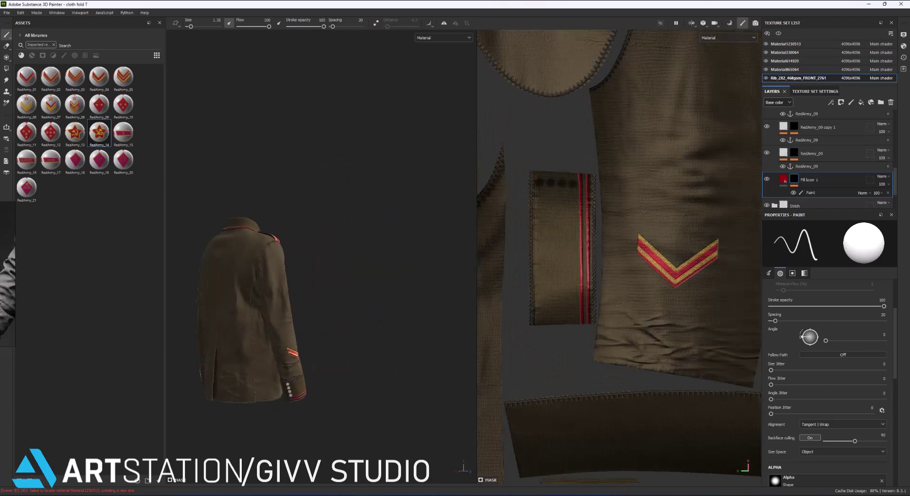
{"action": "scroll", "coordinate": [567, 314], "scroll_direction": "down", "scroll_amount": 5}
{"action": "scroll", "coordinate": [567, 313], "scroll_direction": "up", "scroll_amount": 3}
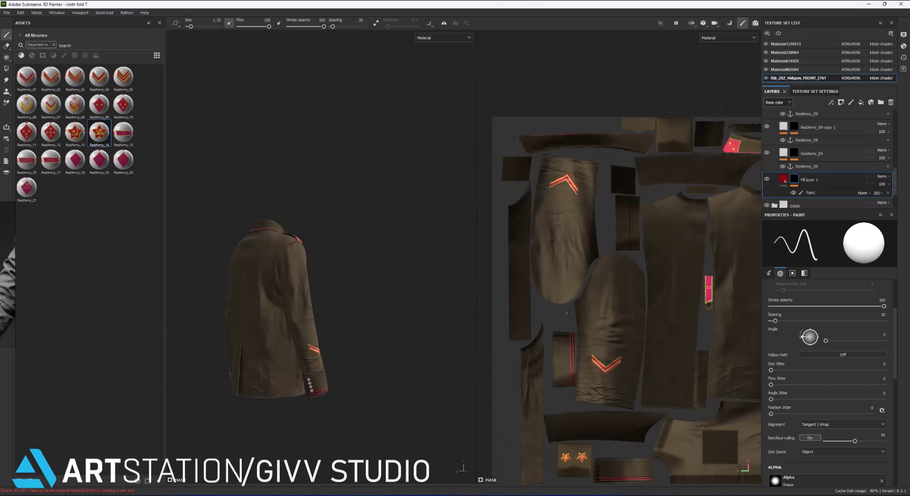
{"action": "scroll", "coordinate": [293, 261], "scroll_direction": "up", "scroll_amount": 3}
Orbit the jacket to check its back and front, then bring the star patches into UV view.
{"action": "left_click_drag", "start_coordinate": [294, 260], "coordinate": [360, 260], "text": "alt"}
{"action": "scroll", "coordinate": [635, 303], "scroll_direction": "down", "scroll_amount": 2}
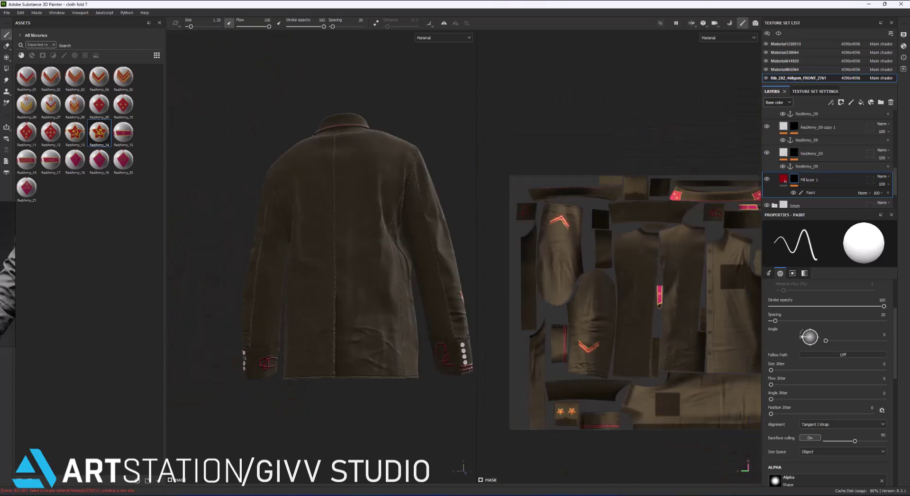
{"action": "scroll", "coordinate": [576, 215], "scroll_direction": "up", "scroll_amount": 1}
{"action": "scroll", "coordinate": [575, 215], "scroll_direction": "up", "scroll_amount": 2}
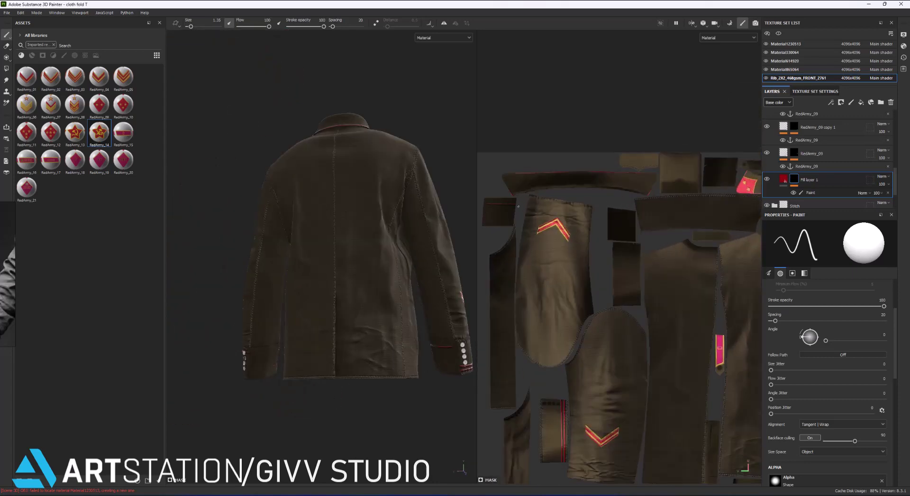
{"action": "scroll", "coordinate": [509, 232], "scroll_direction": "up", "scroll_amount": 2}
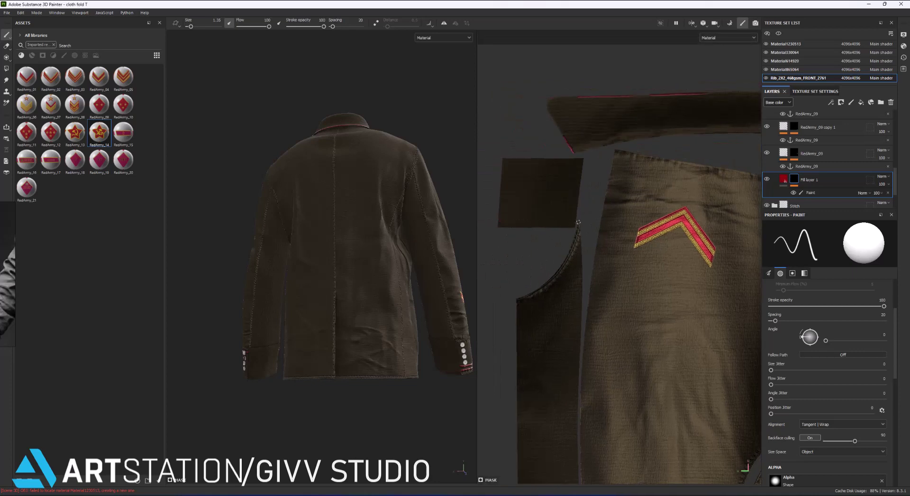
{"action": "scroll", "coordinate": [575, 211], "scroll_direction": "down", "scroll_amount": 3}
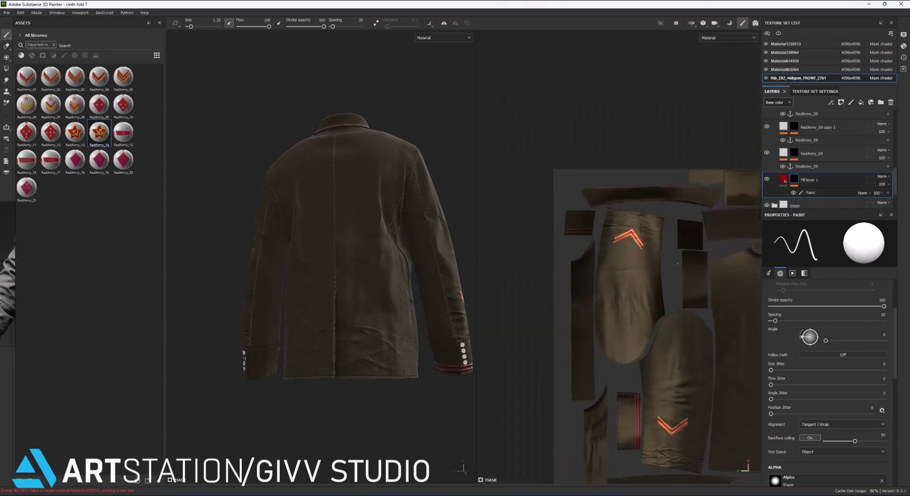
{"action": "scroll", "coordinate": [701, 235], "scroll_direction": "up", "scroll_amount": 3}
{"action": "left_click_drag", "start_coordinate": [403, 320], "coordinate": [331, 285], "text": "alt"}
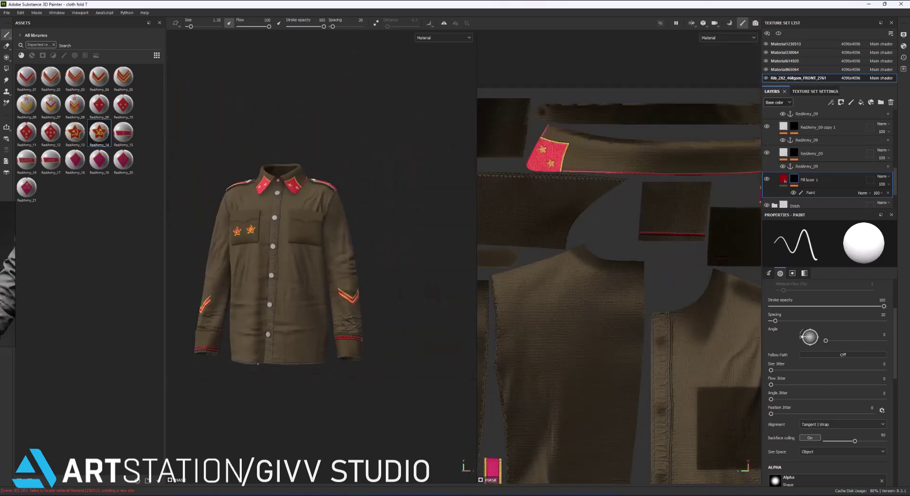
{"action": "scroll", "coordinate": [617, 255], "scroll_direction": "down", "scroll_amount": 2}
{"action": "scroll", "coordinate": [616, 255], "scroll_direction": "down", "scroll_amount": 2}
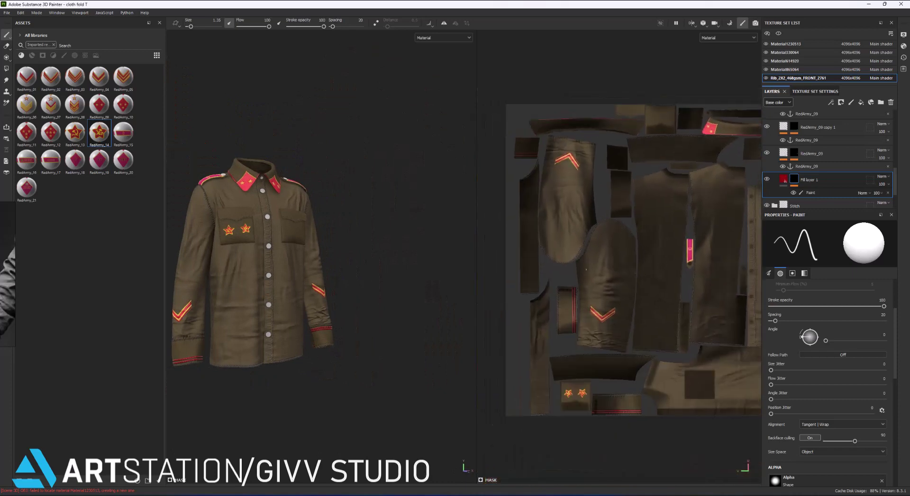
{"action": "left_click_drag", "start_coordinate": [331, 284], "coordinate": [313, 285], "text": "alt"}
{"action": "scroll", "coordinate": [615, 368], "scroll_direction": "up", "scroll_amount": 4}
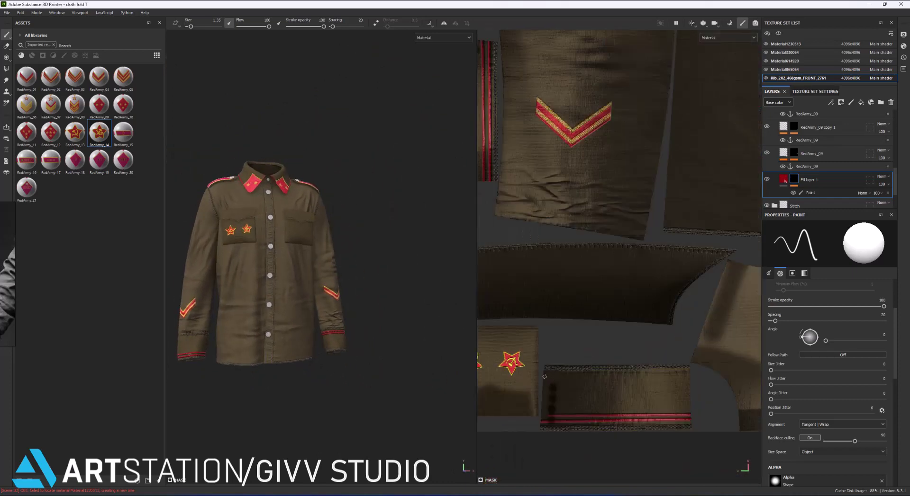
{"action": "mouse_move", "coordinate": [553, 422]}
{"action": "middle_mouse_down"}
{"action": "mouse_move", "coordinate": [596, 361]}
{"action": "mouse_move", "coordinate": [557, 187]}
{"action": "middle_mouse_up"}
Paint two straight red lines along the pocket strip's edge.
{"action": "key", "text": "e"}
{"action": "key", "text": "p"}
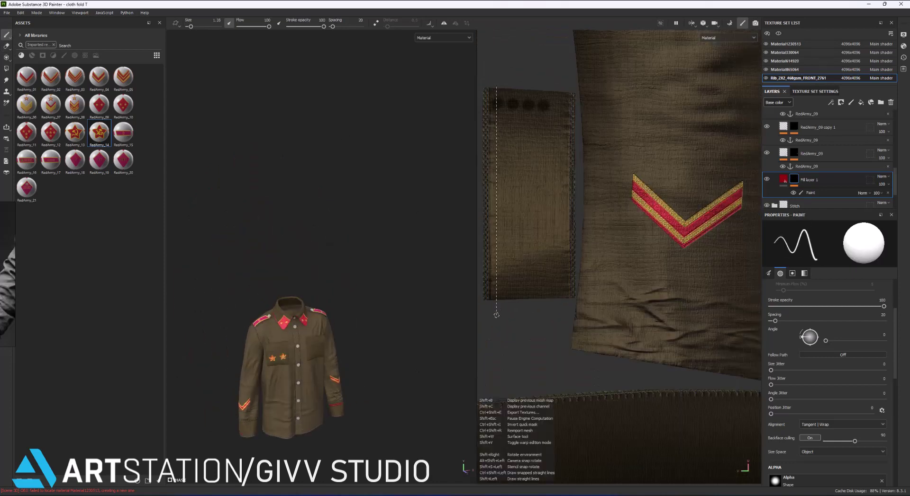
{"action": "left_click", "coordinate": [496, 91], "text": "shift"}
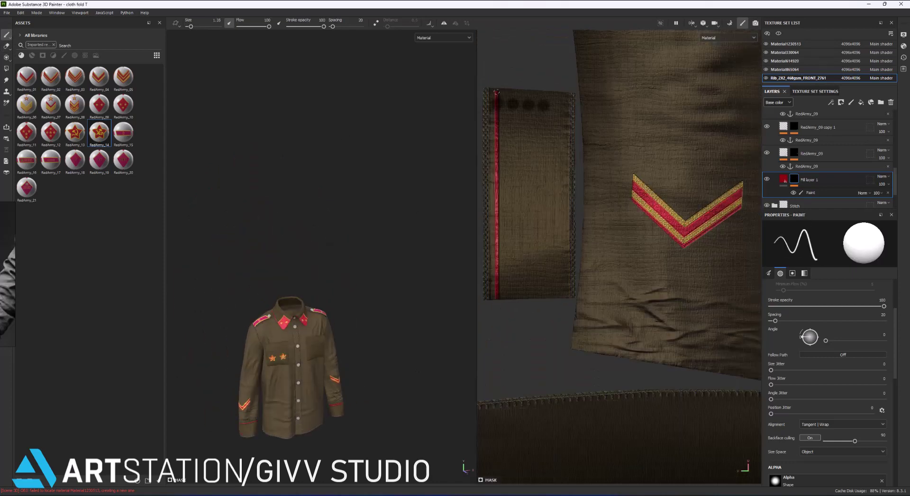
{"action": "left_click", "coordinate": [507, 299], "text": "shift"}
{"action": "scroll", "coordinate": [294, 285], "scroll_direction": "up", "scroll_amount": 3}
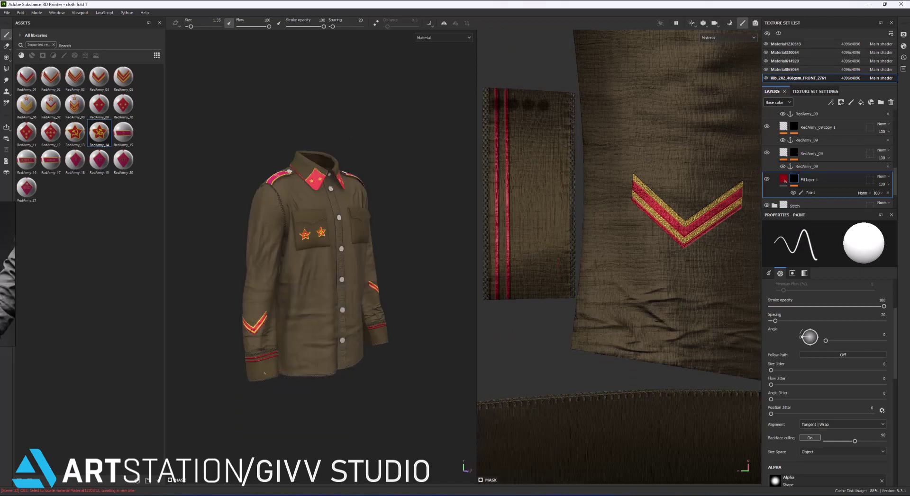
{"action": "scroll", "coordinate": [294, 284], "scroll_direction": "up", "scroll_amount": 4}
{"action": "scroll", "coordinate": [593, 171], "scroll_direction": "down", "scroll_amount": 5}
{"action": "scroll", "coordinate": [594, 171], "scroll_direction": "up", "scroll_amount": 5}
{"action": "scroll", "coordinate": [593, 171], "scroll_direction": "up", "scroll_amount": 2}
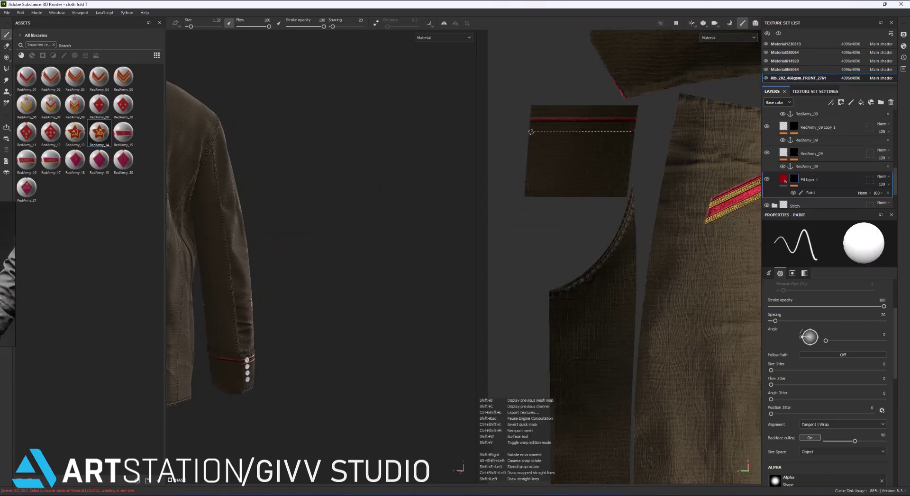
Paint two straight parallel red stripes across the cuff UV piece.
{"action": "key", "text": "f"}
{"action": "scroll", "coordinate": [327, 324], "scroll_direction": "up", "scroll_amount": 5}
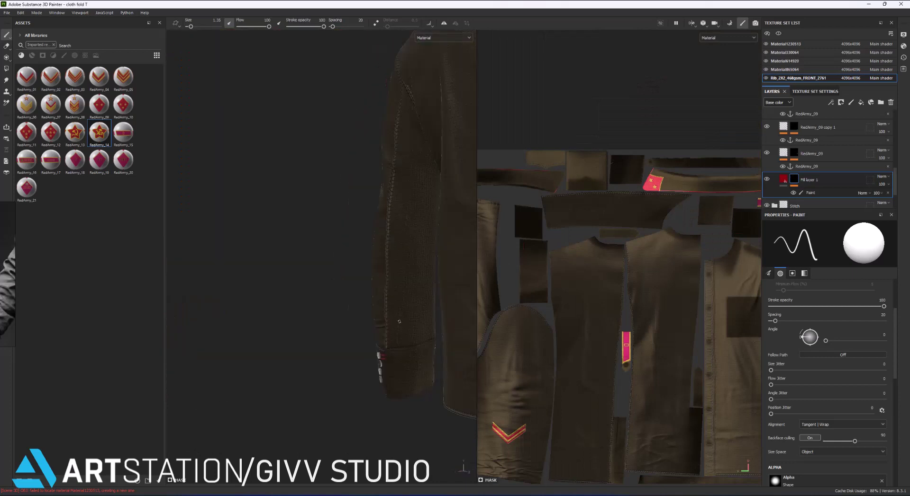
{"action": "scroll", "coordinate": [710, 215], "scroll_direction": "up", "scroll_amount": 5}
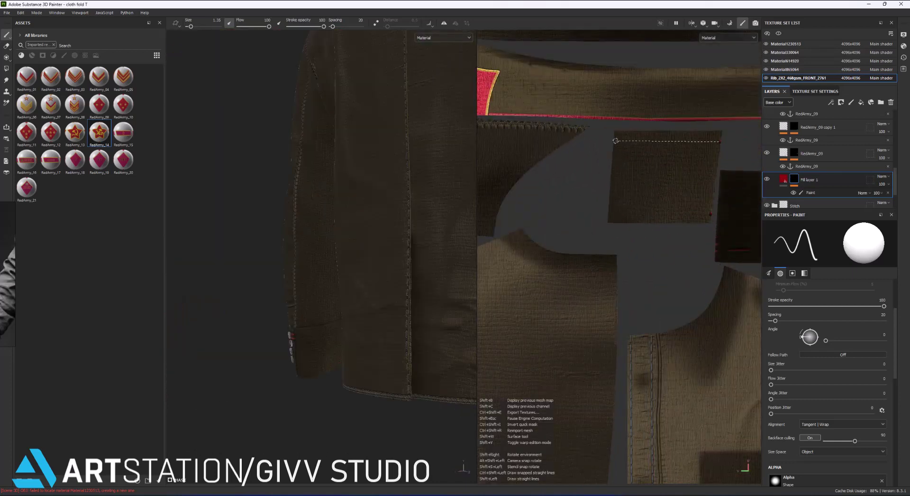
{"action": "left_click", "coordinate": [721, 143], "text": "shift"}
{"action": "left_click", "coordinate": [614, 147], "text": "shift"}
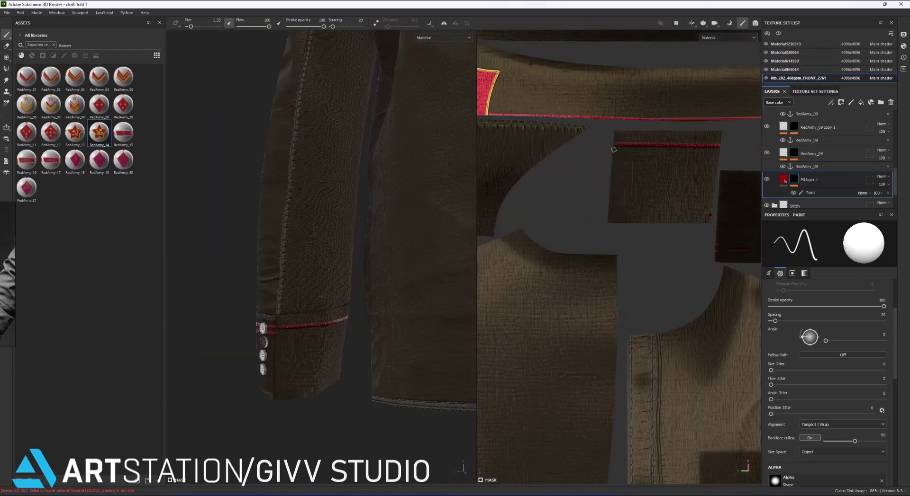
{"action": "left_click", "coordinate": [614, 157]}
{"action": "left_click", "coordinate": [717, 158], "text": "shift"}
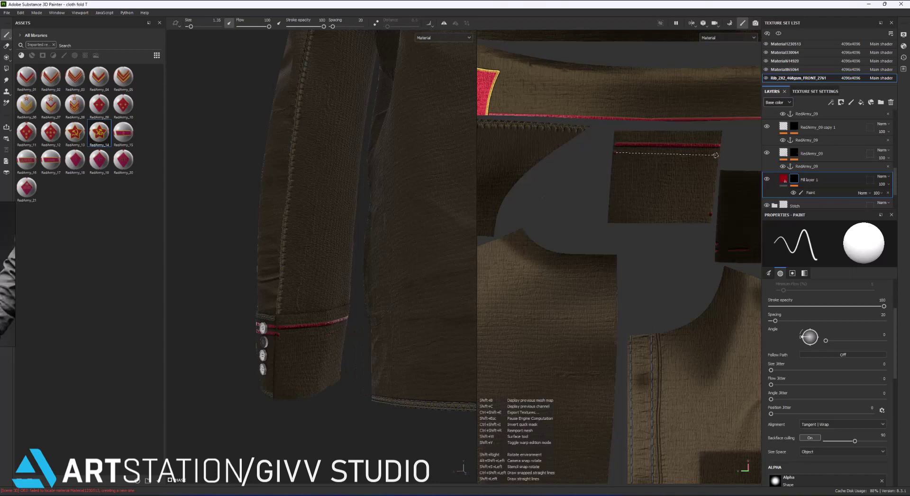
{"action": "left_click", "coordinate": [719, 152], "text": "shift"}
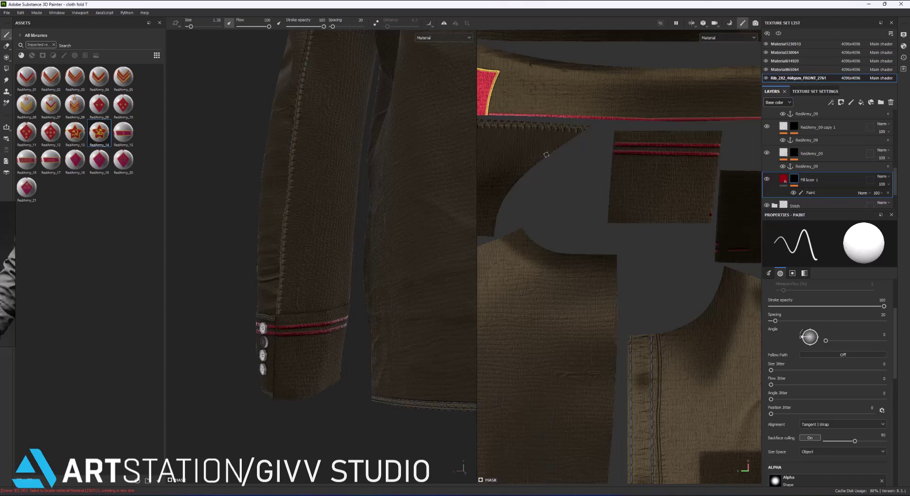
Raise the red piping fill layer's height slightly.
{"action": "key", "text": "f"}
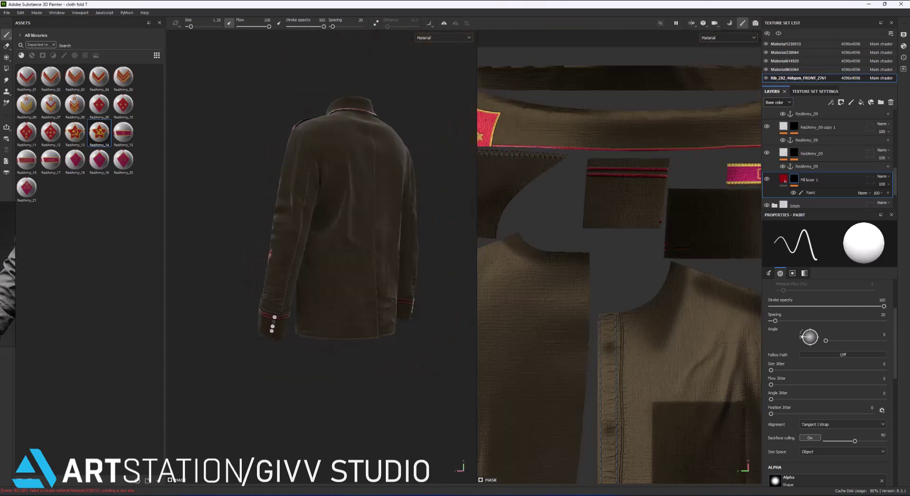
{"action": "left_click_drag", "start_coordinate": [322, 310], "coordinate": [360, 310], "text": "alt"}
{"action": "left_click", "coordinate": [814, 180]}
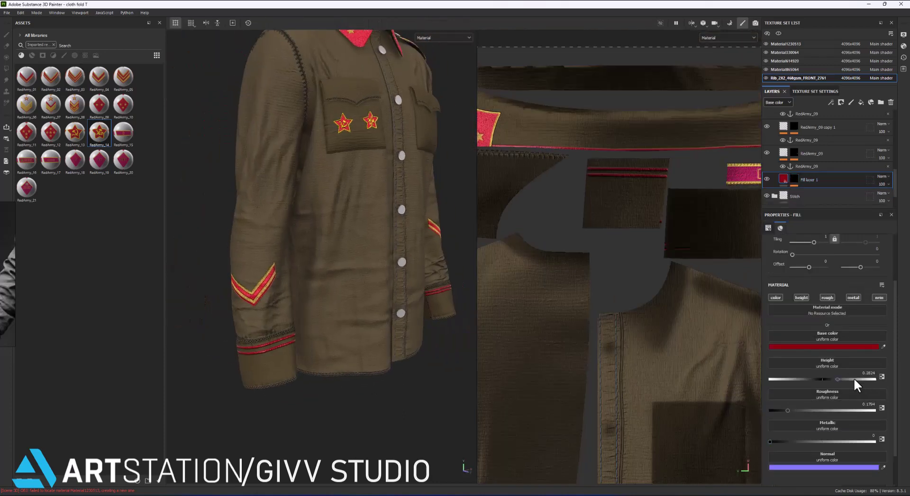
{"action": "mouse_move", "coordinate": [827, 380]}
{"action": "left_mouse_down"}
{"action": "mouse_move", "coordinate": [858, 382]}
{"action": "mouse_move", "coordinate": [829, 380]}
{"action": "left_mouse_up"}
{"action": "scroll", "coordinate": [385, 267], "scroll_direction": "down", "scroll_amount": 3}
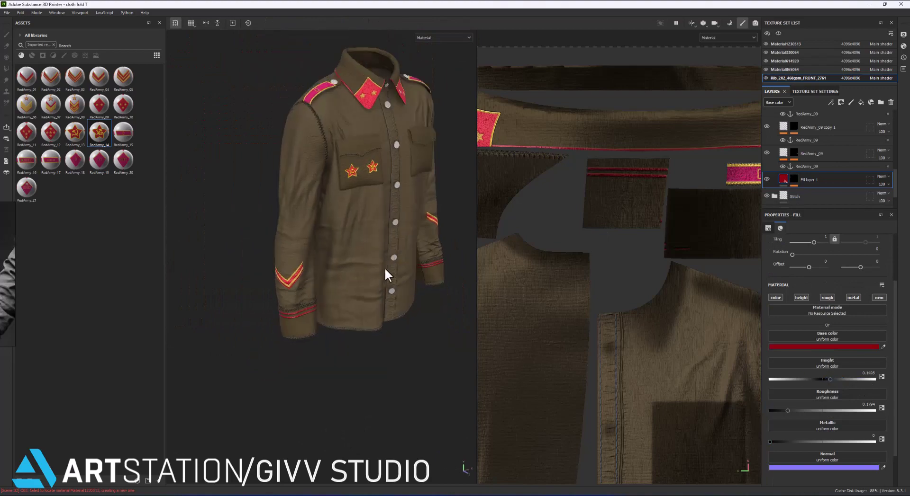
{"action": "mouse_move", "coordinate": [384, 267]}
{"action": "left_mouse_down", "text": "alt"}
{"action": "mouse_move", "coordinate": [340, 244]}
{"action": "mouse_move", "coordinate": [357, 264]}
{"action": "mouse_move", "coordinate": [339, 263]}
{"action": "left_mouse_up", "text": "alt"}
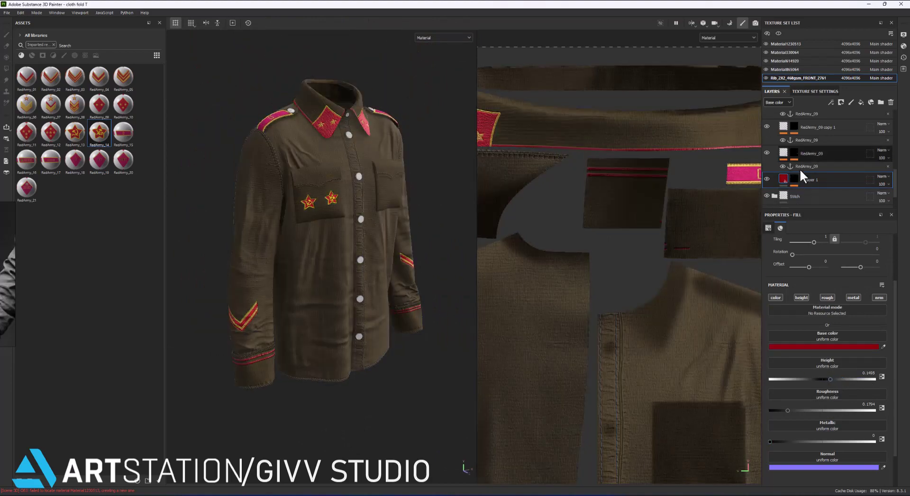
{"action": "scroll", "coordinate": [806, 148], "scroll_direction": "up", "scroll_amount": 5}
Shift the left pocket star, then move, shrink and rotate the right pocket star.
{"action": "left_click", "coordinate": [815, 148]}
{"action": "scroll", "coordinate": [597, 392], "scroll_direction": "up", "scroll_amount": 3}
{"action": "scroll", "coordinate": [597, 392], "scroll_direction": "up", "scroll_amount": 3}
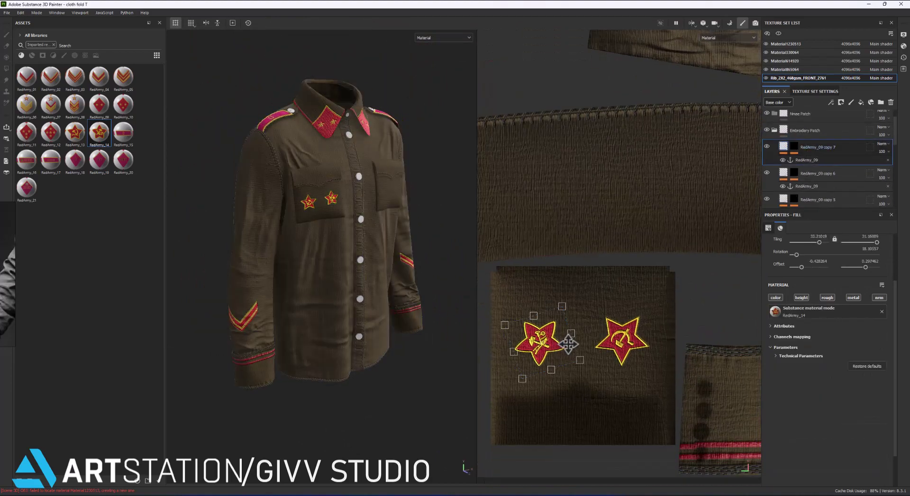
{"action": "left_click_drag", "start_coordinate": [564, 341], "coordinate": [575, 342]}
{"action": "left_click", "coordinate": [815, 173]}
{"action": "left_click_drag", "start_coordinate": [633, 343], "coordinate": [621, 327]}
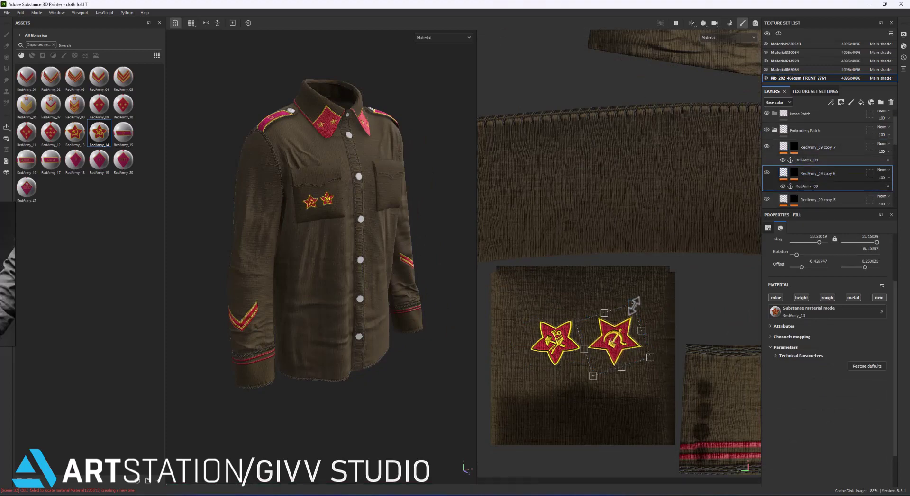
{"action": "left_click_drag", "start_coordinate": [398, 236], "coordinate": [383, 226], "text": "alt"}
Add a new fill layer above the star decals and begin renaming it.
{"action": "right_click_drag", "start_coordinate": [383, 228], "coordinate": [382, 233], "text": "shift"}
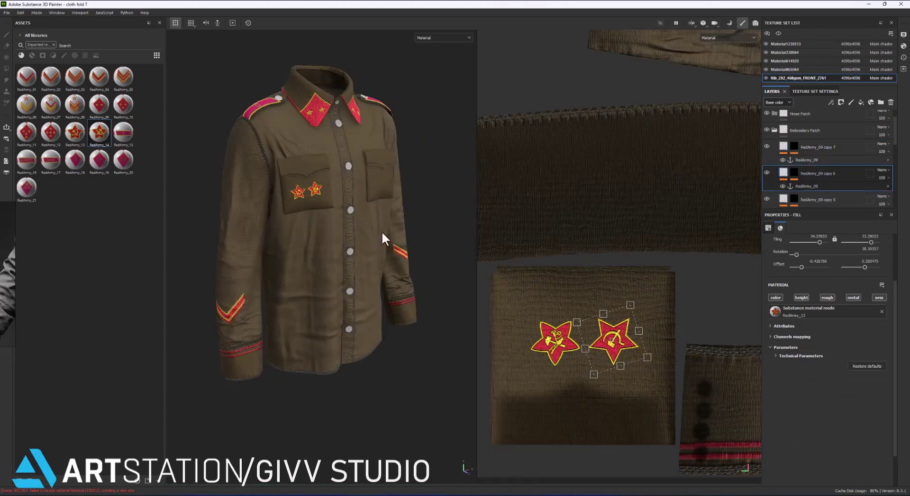
{"action": "left_click", "coordinate": [825, 147]}
{"action": "left_click", "coordinate": [860, 103]}
{"action": "type", "text": "Patch edge effect"}
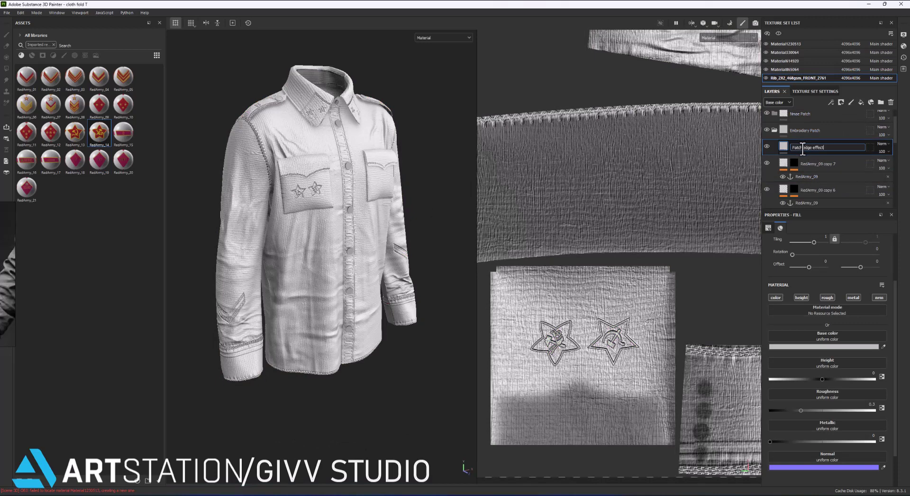
Name the layer Patch edge effects, disable colour, roughness, metal and normal, and set height to -0.5615.
{"action": "type", "text": "s"}
{"action": "key", "text": "Return"}
{"action": "left_click", "coordinate": [775, 298]}
{"action": "left_click", "coordinate": [827, 298]}
{"action": "left_click", "coordinate": [853, 298]}
{"action": "left_click_drag", "start_coordinate": [822, 350], "coordinate": [793, 352]}
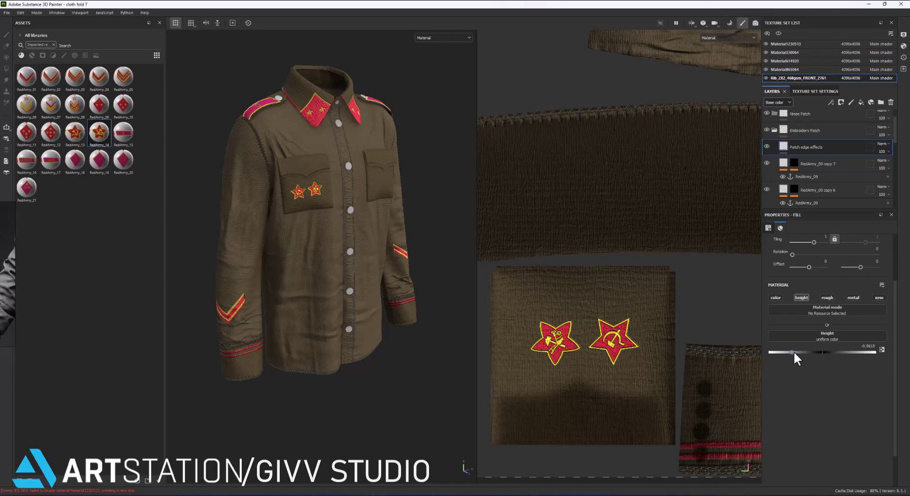
Add a mask Fill effect sourcing the RedArmy_09 anchor with extracted alpha, turning the collar patch white.
{"action": "right_click", "coordinate": [810, 148]}
{"action": "left_click", "coordinate": [828, 418]}
{"action": "left_click", "coordinate": [827, 298]}
{"action": "left_click", "coordinate": [855, 309]}
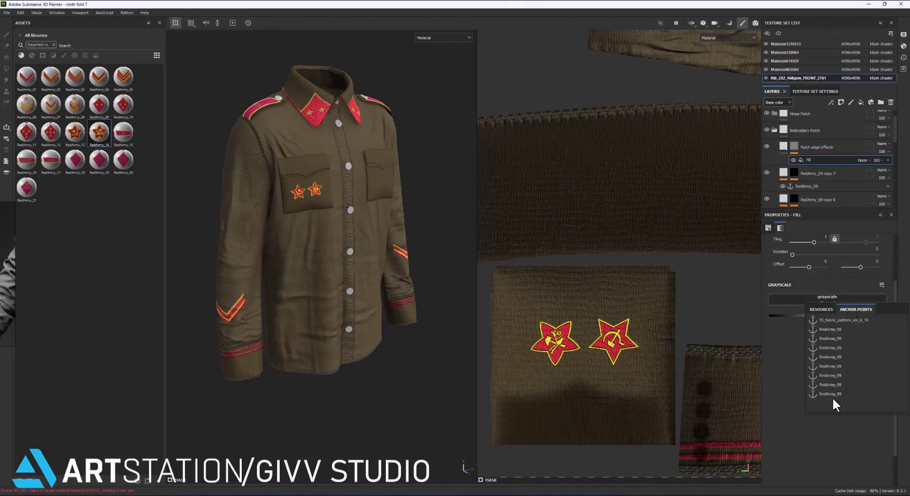
{"action": "left_click", "coordinate": [829, 394]}
{"action": "left_click", "coordinate": [793, 147], "text": "alt"}
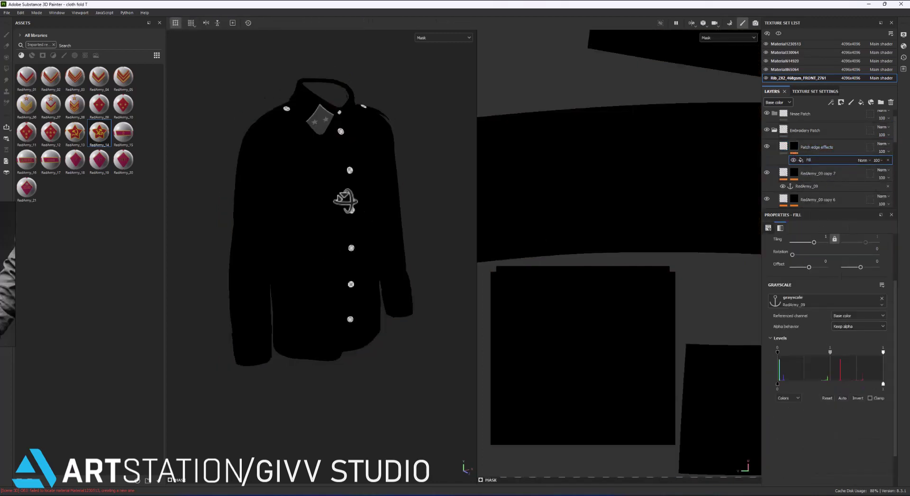
{"action": "left_click_drag", "start_coordinate": [345, 201], "coordinate": [351, 199], "text": "alt"}
{"action": "left_click", "coordinate": [853, 327]}
{"action": "left_click", "coordinate": [848, 341]}
Add a second mask Fill effect for the other collar patch, blended with Lighten.
{"action": "right_click", "coordinate": [811, 163]}
{"action": "left_click", "coordinate": [826, 307]}
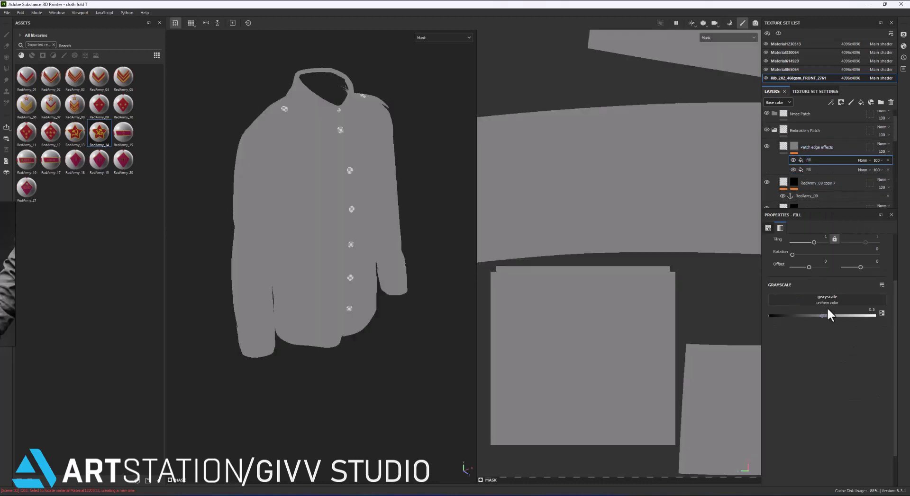
{"action": "left_click", "coordinate": [829, 380]}
{"action": "left_click", "coordinate": [862, 160]}
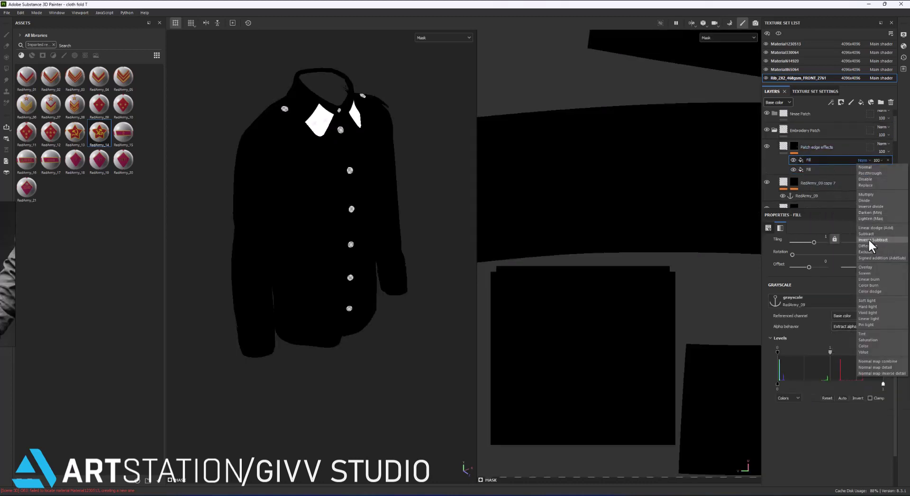
{"action": "left_click", "coordinate": [880, 218]}
Add a third Fill effect using a RedArmy_09 anchor as source, set to Lighten.
{"action": "right_click", "coordinate": [809, 158]}
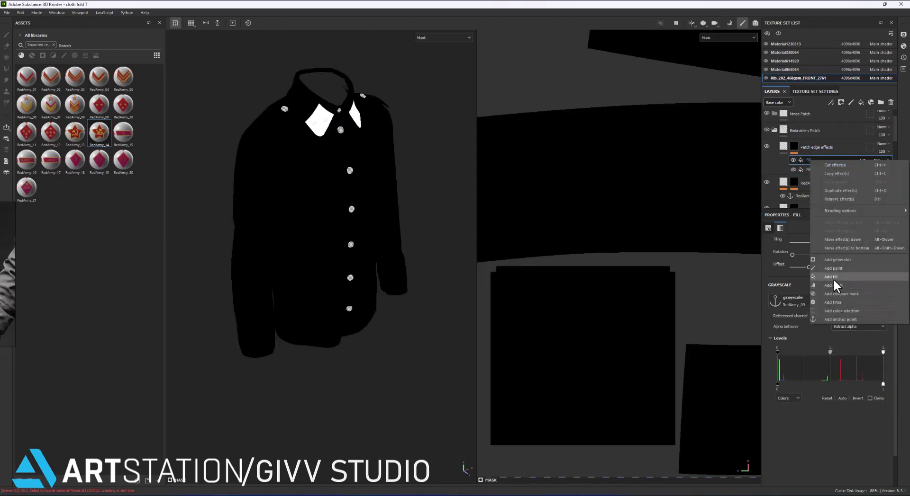
{"action": "left_click", "coordinate": [831, 302]}
{"action": "left_click", "coordinate": [846, 307]}
{"action": "left_click", "coordinate": [829, 370]}
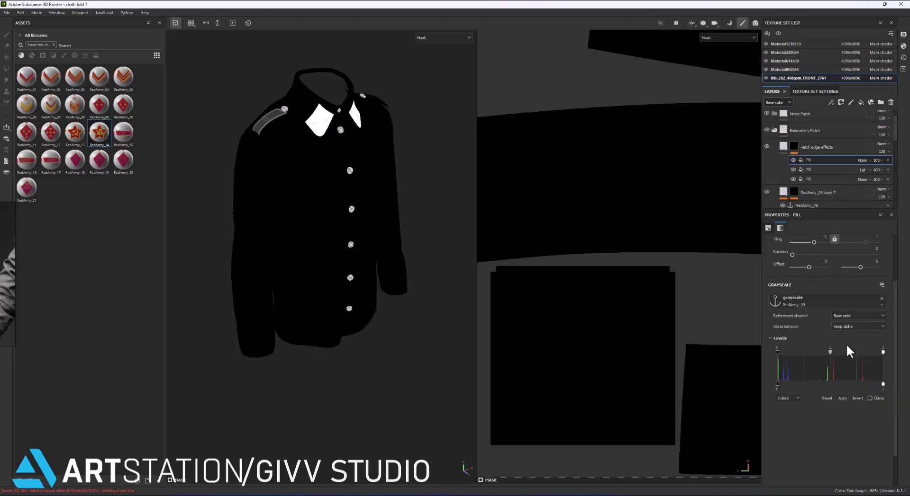
{"action": "left_click", "coordinate": [862, 160]}
{"action": "left_click", "coordinate": [862, 233]}
{"action": "middle_click_drag", "start_coordinate": [351, 217], "coordinate": [341, 227]}
Stack another Fill effect from a RedArmy_09 anchor with Extract alpha enabled.
{"action": "right_click", "coordinate": [809, 160]}
{"action": "left_click", "coordinate": [838, 299]}
{"action": "left_click", "coordinate": [845, 303]}
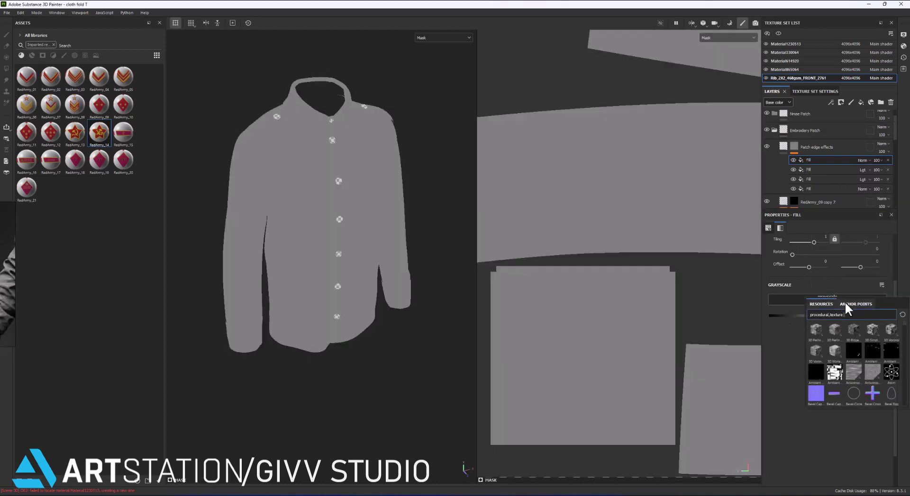
{"action": "left_click", "coordinate": [830, 360]}
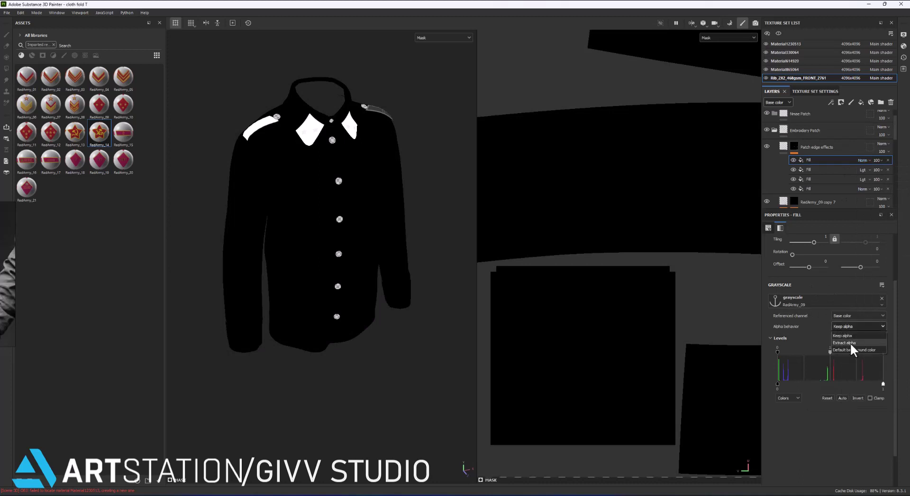
{"action": "left_click", "coordinate": [849, 343]}
{"action": "left_click", "coordinate": [862, 160]}
{"action": "left_click", "coordinate": [863, 234]}
Add one more Fill effect, switching its anchor source until the sleeve chevrons appear.
{"action": "right_click", "coordinate": [809, 160]}
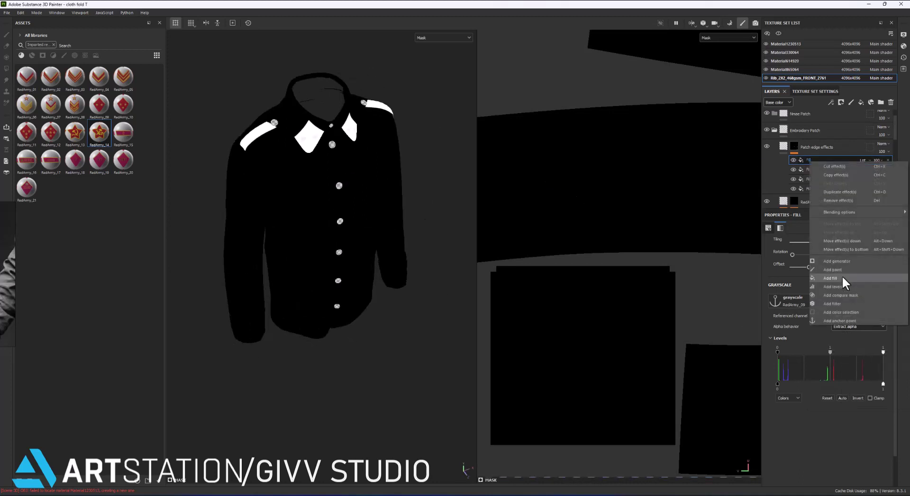
{"action": "left_click", "coordinate": [842, 275]}
{"action": "left_click", "coordinate": [825, 305]}
{"action": "left_click", "coordinate": [832, 361]}
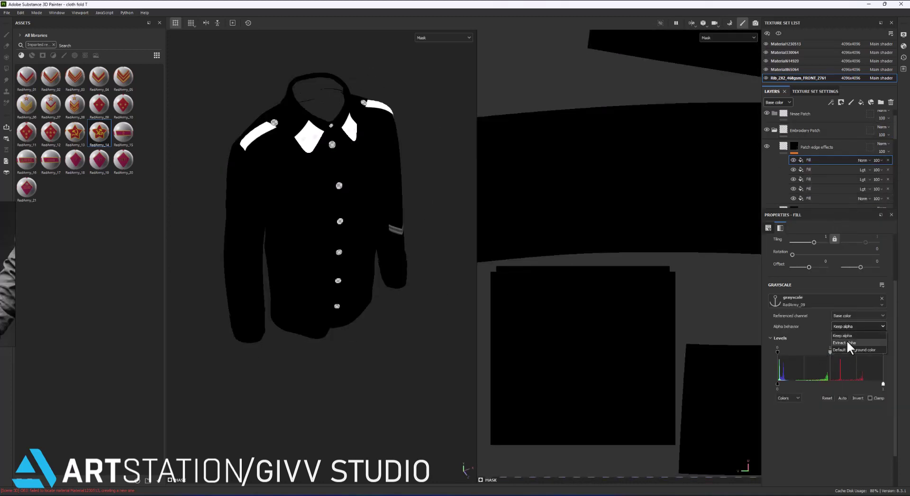
{"action": "left_click", "coordinate": [846, 342]}
{"action": "left_click", "coordinate": [836, 300]}
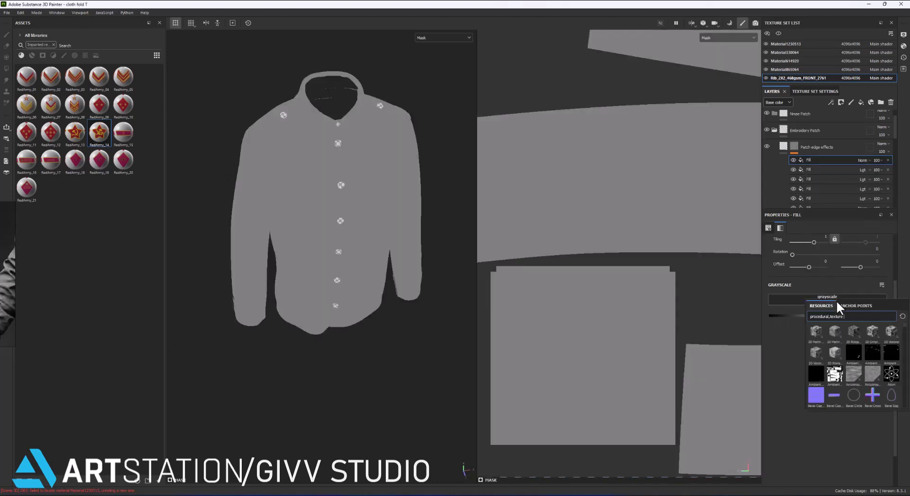
{"action": "left_click", "coordinate": [837, 306]}
{"action": "left_click", "coordinate": [826, 351]}
{"action": "left_click", "coordinate": [816, 299]}
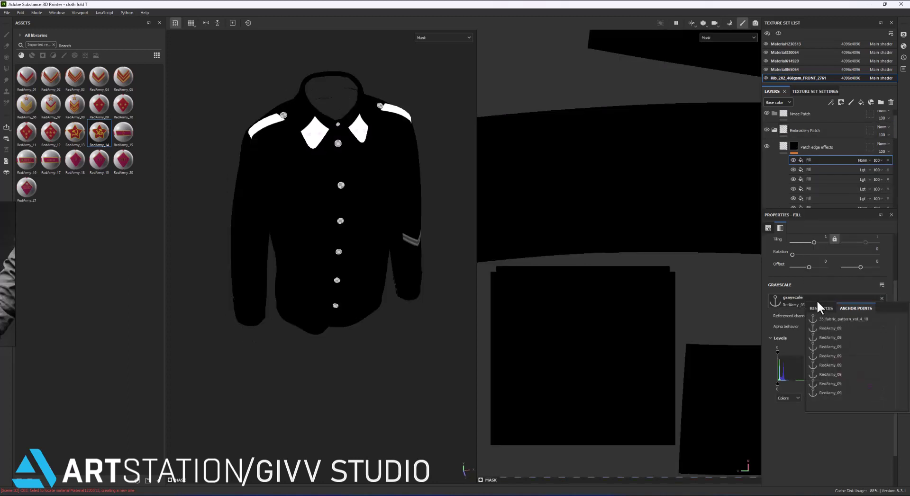
{"action": "left_click", "coordinate": [831, 347]}
Point the top Fill at the star's anchor with extracted alpha so the star turns solid white.
{"action": "left_click", "coordinate": [862, 160]}
{"action": "left_click", "coordinate": [868, 270]}
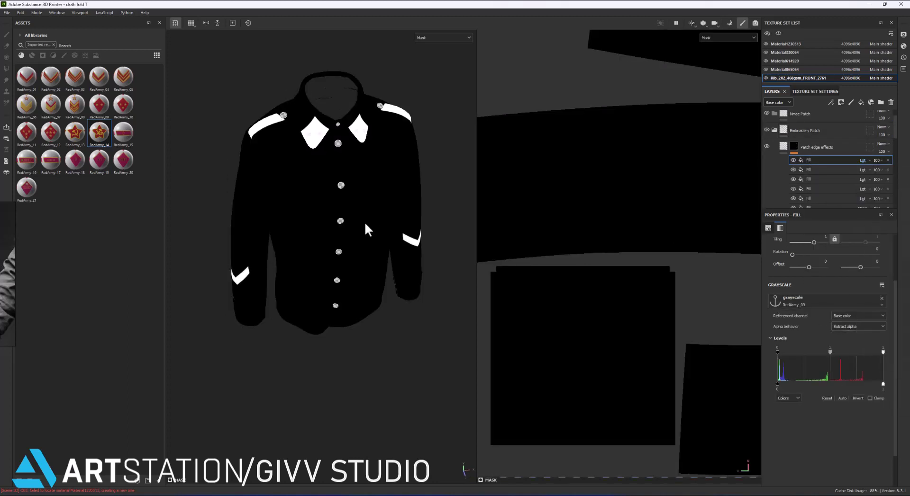
{"action": "left_click", "coordinate": [862, 160]}
{"action": "left_click", "coordinate": [846, 295]}
{"action": "left_click", "coordinate": [837, 290]}
{"action": "left_click", "coordinate": [843, 322]}
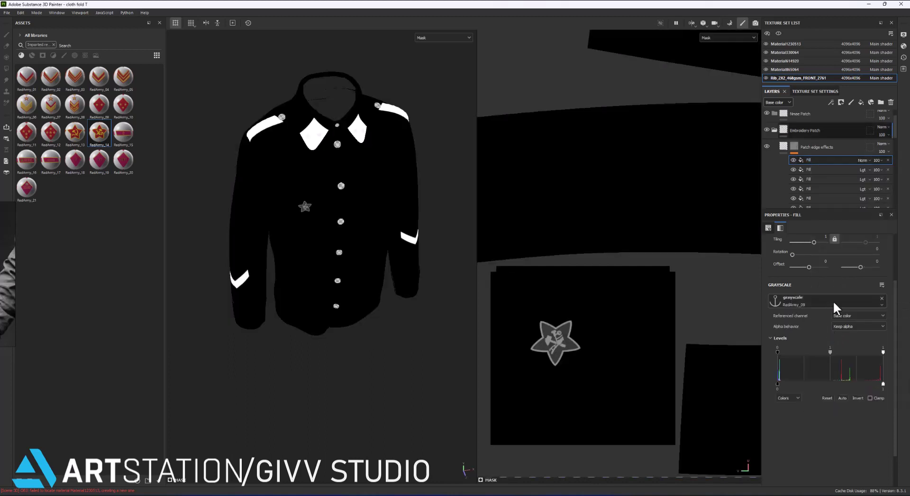
{"action": "left_click", "coordinate": [845, 327]}
{"action": "left_click", "coordinate": [848, 316]}
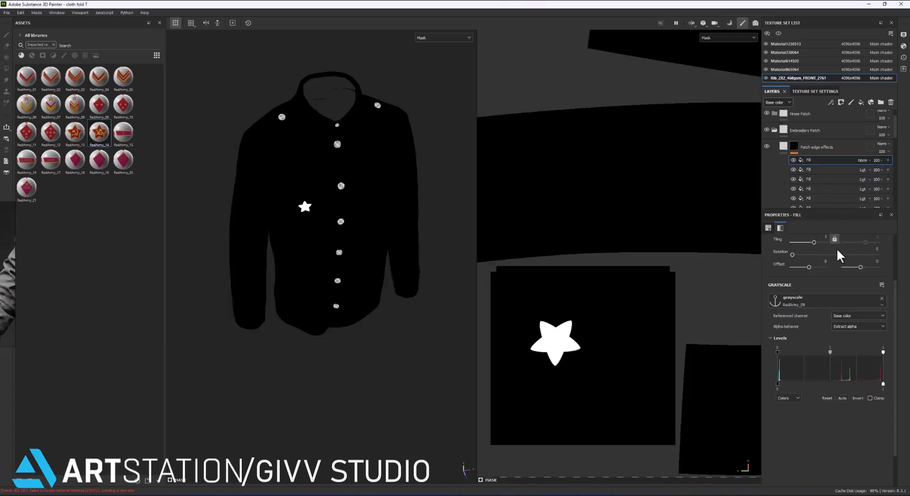
Set the top Fill to Lighten with the RedArmy_09 anchor so both pocket stars show.
{"action": "left_click", "coordinate": [862, 160]}
{"action": "left_click", "coordinate": [865, 255]}
{"action": "left_click", "coordinate": [881, 284]}
{"action": "left_click", "coordinate": [845, 281]}
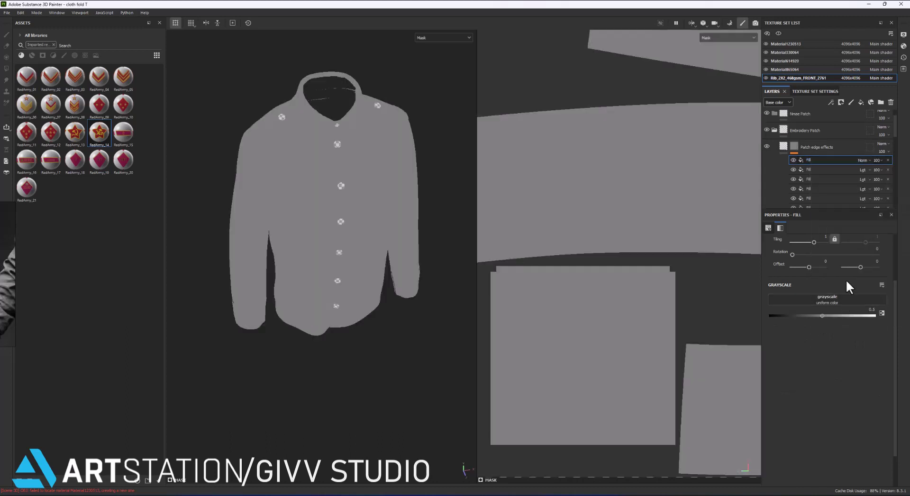
{"action": "left_click", "coordinate": [862, 160]}
{"action": "left_click", "coordinate": [859, 176]}
{"action": "left_click", "coordinate": [835, 300]}
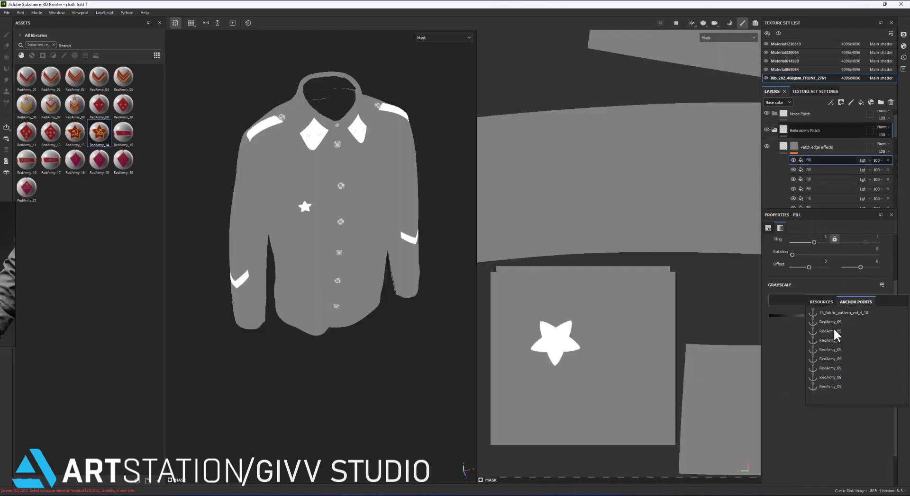
{"action": "left_click", "coordinate": [833, 329]}
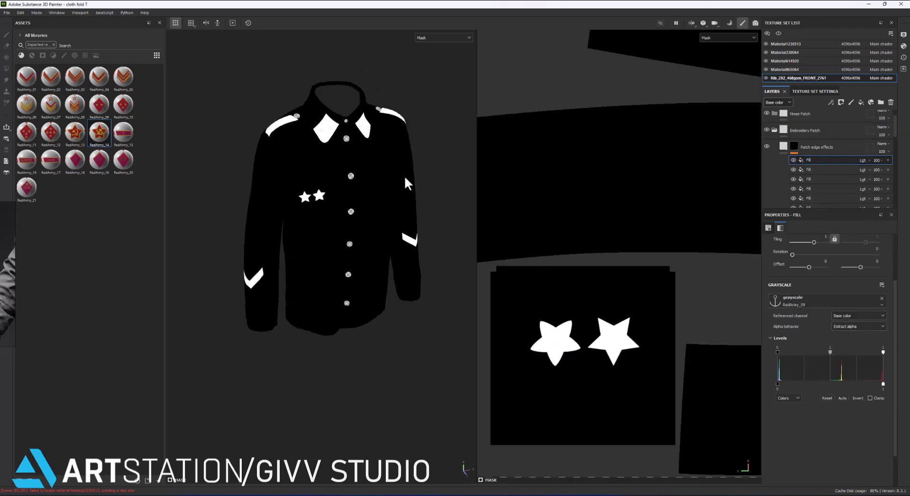
{"action": "right_click", "coordinate": [806, 160]}
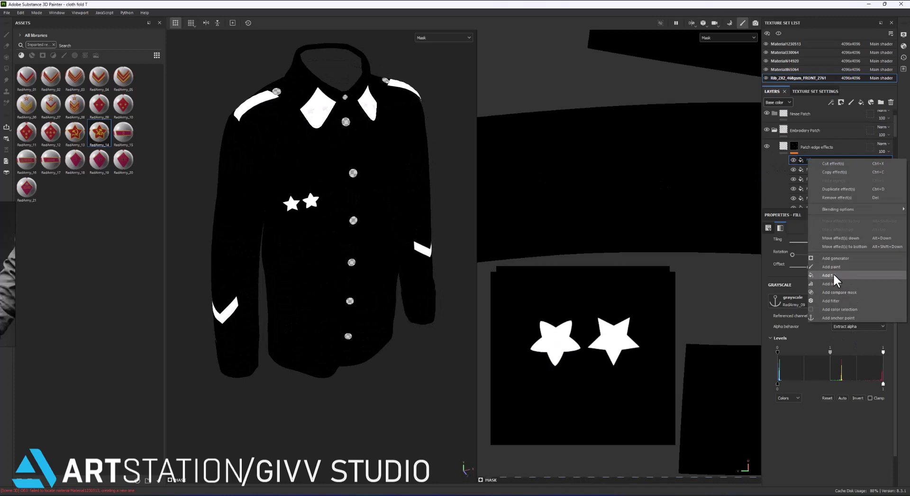
Add an anchor point named All Patch Anchor to the mask and rename the patch layer.
{"action": "left_click", "coordinate": [840, 318]}
{"action": "type", "text": "All Patch"}
{"action": "key", "text": "Return"}
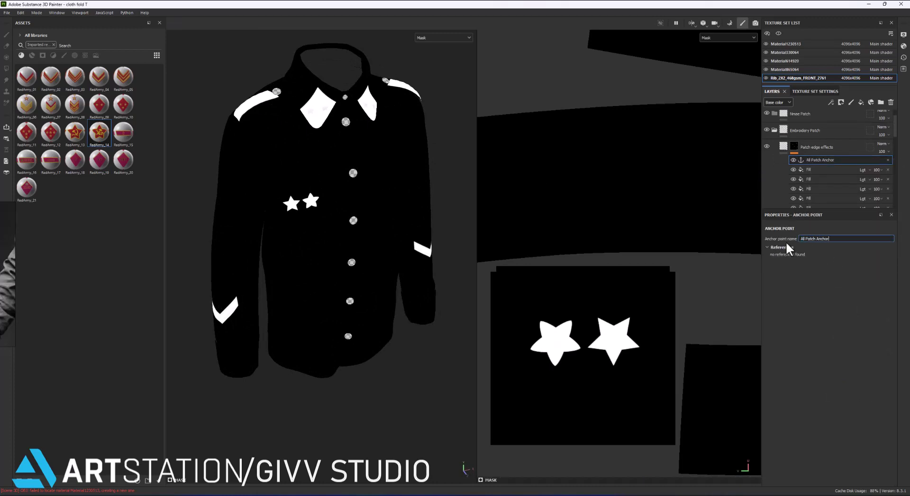
{"action": "left_click", "coordinate": [805, 147]}
{"action": "double_click", "coordinate": [819, 148]}
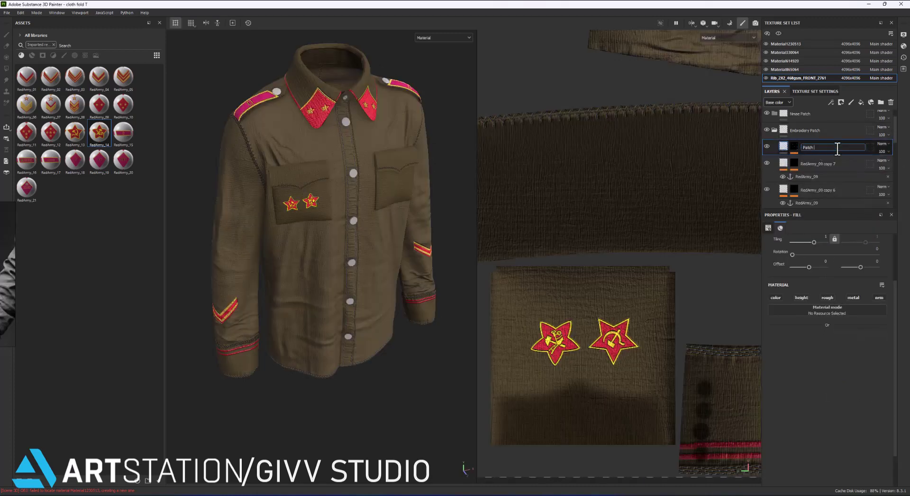
{"action": "type", "text": "Anchor"}
Add Fill layer 2 with a black mask whose Fill effect sources All Patch Anchor.
{"action": "left_click", "coordinate": [860, 103]}
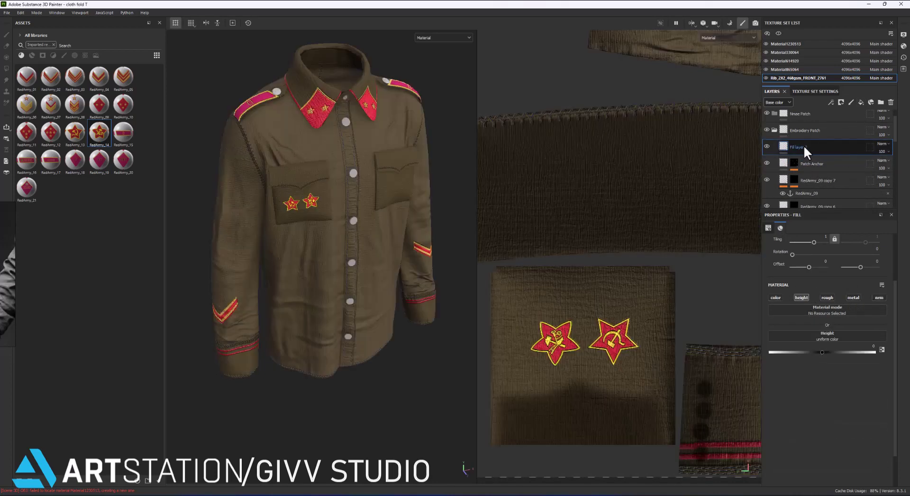
{"action": "right_click", "coordinate": [803, 146]}
{"action": "left_click", "coordinate": [829, 327]}
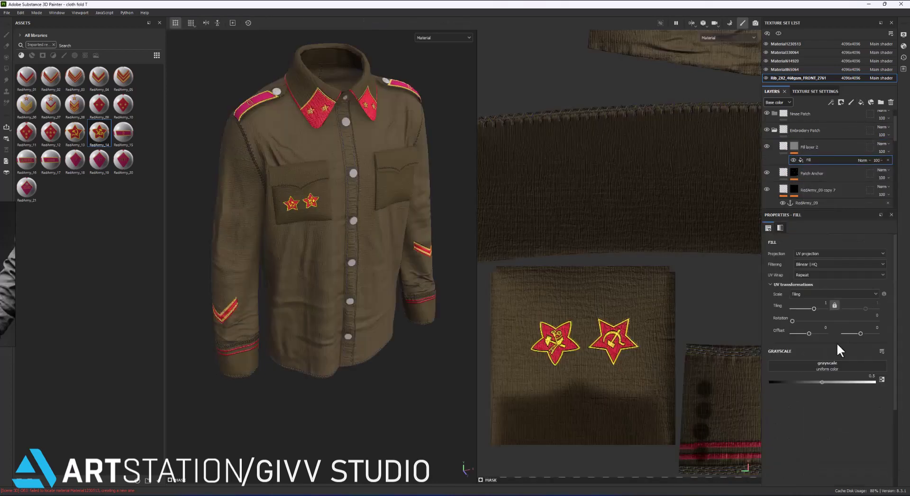
{"action": "left_click", "coordinate": [827, 366]}
{"action": "left_click", "coordinate": [853, 378]}
{"action": "left_click", "coordinate": [834, 398]}
Add a Blur filter to Fill layer 2's mask with intensity 3.65.
{"action": "left_click", "coordinate": [793, 146], "text": "alt"}
{"action": "right_click", "coordinate": [804, 160]}
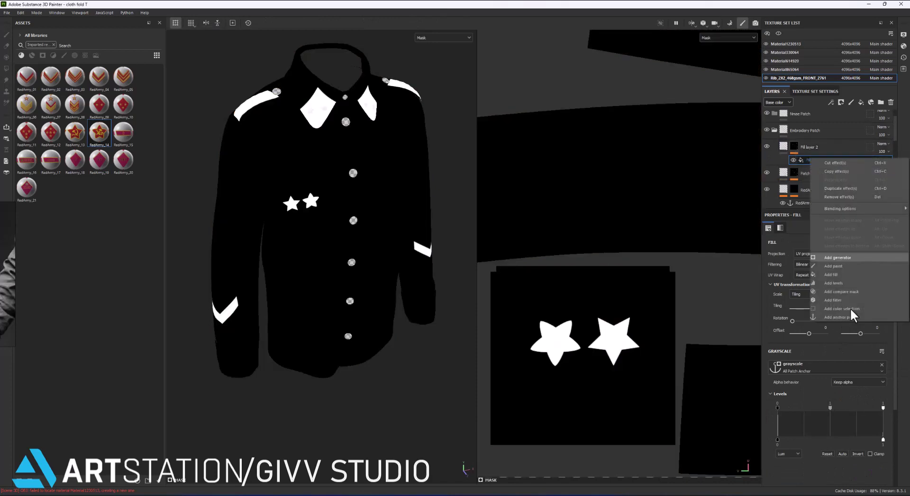
{"action": "left_click", "coordinate": [838, 300]}
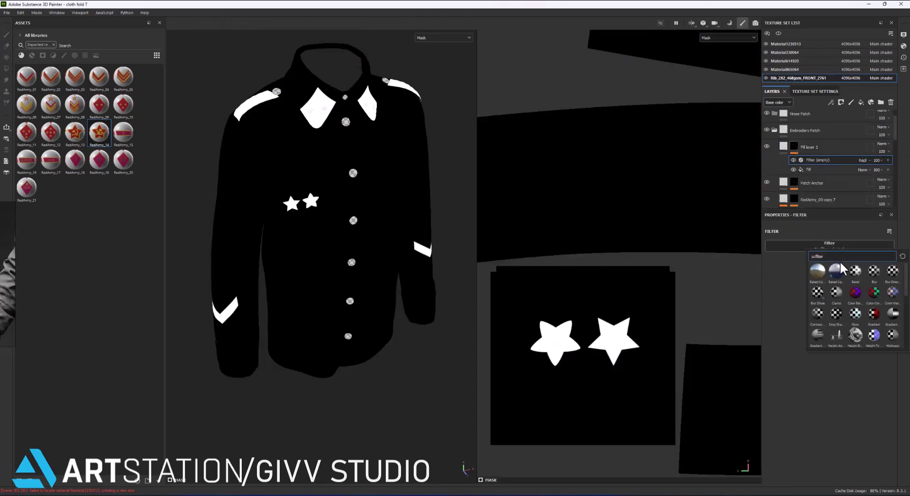
{"action": "left_click", "coordinate": [840, 261]}
{"action": "mouse_move", "coordinate": [776, 281]}
{"action": "left_mouse_down"}
{"action": "mouse_move", "coordinate": [799, 281]}
{"action": "mouse_move", "coordinate": [791, 285]}
{"action": "left_mouse_up"}
Subtract a Fill of the patch shapes above the blur, then lower the blur to tighten halos.
{"action": "right_click", "coordinate": [805, 160]}
{"action": "left_click", "coordinate": [834, 277]}
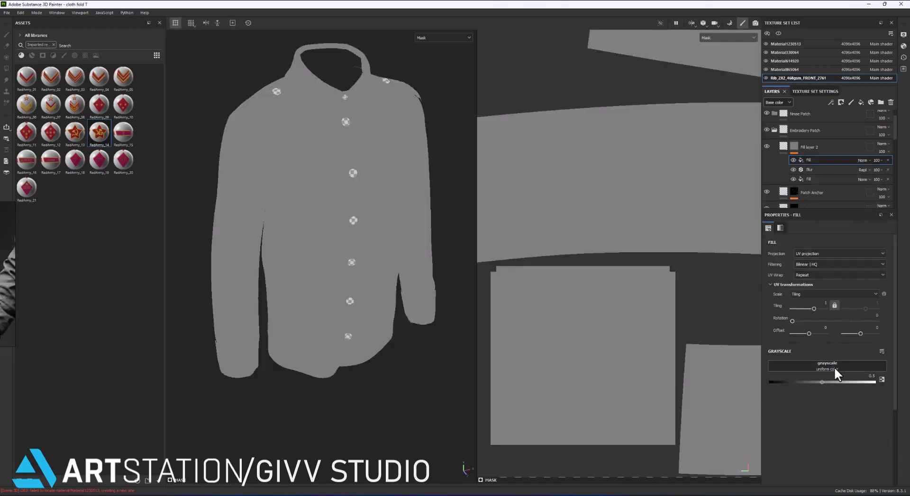
{"action": "left_click", "coordinate": [834, 367]}
{"action": "left_click", "coordinate": [830, 394]}
{"action": "left_click", "coordinate": [862, 160]}
{"action": "left_click", "coordinate": [856, 190]}
{"action": "left_click", "coordinate": [810, 170]}
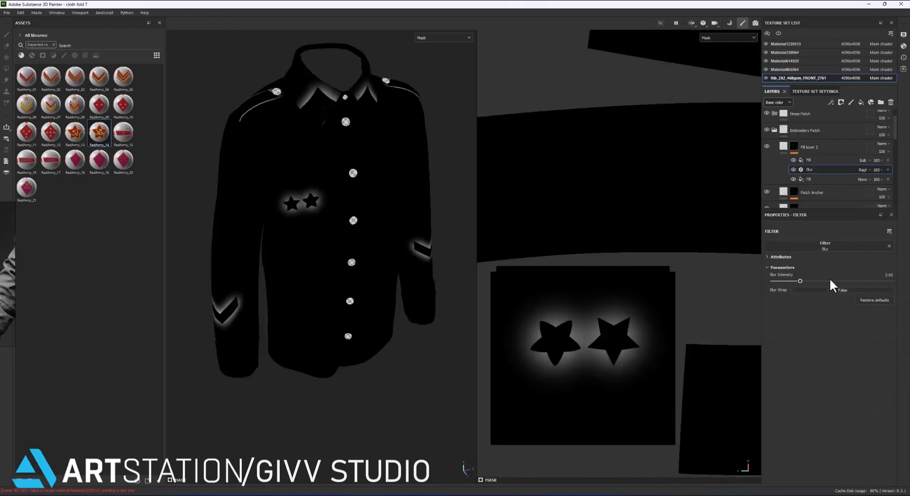
{"action": "left_click_drag", "start_coordinate": [799, 282], "coordinate": [777, 282]}
Push Fill layer 2's height negative to recess the fabric around the patches.
{"action": "left_click", "coordinate": [808, 147]}
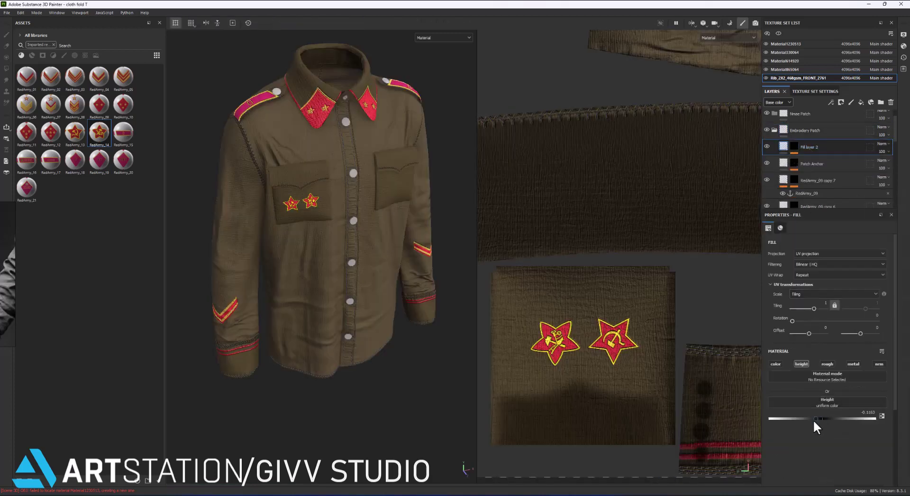
{"action": "left_click_drag", "start_coordinate": [814, 420], "coordinate": [803, 420]}
{"action": "scroll", "coordinate": [249, 324], "scroll_direction": "up", "scroll_amount": 5}
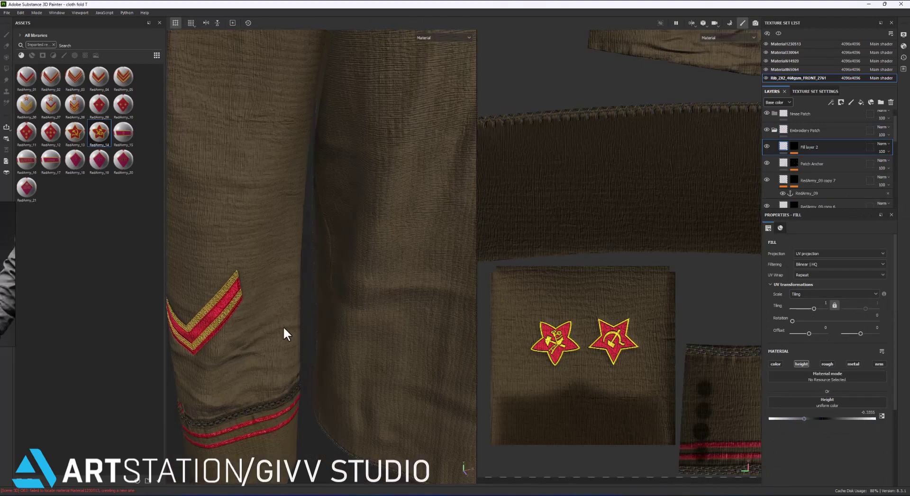
{"action": "key", "text": "f"}
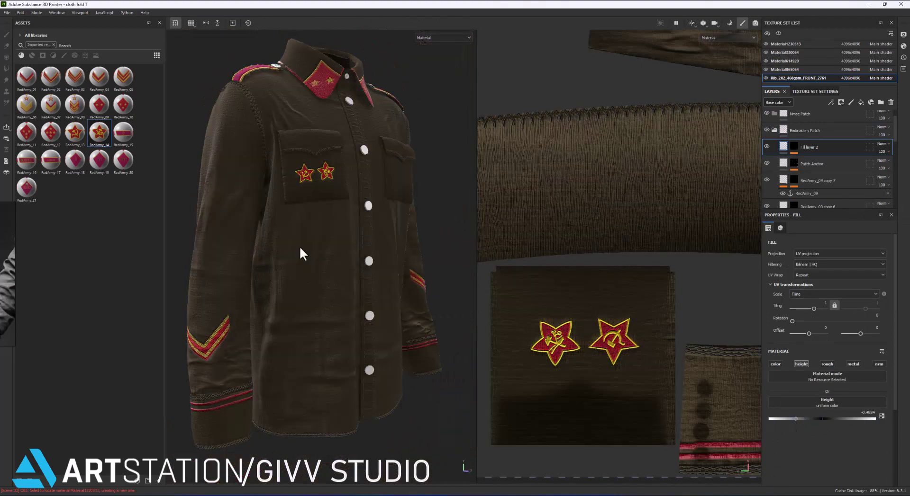
{"action": "left_click", "coordinate": [793, 146]}
Add a Blur Slope filter to the mask, found by searching 'blur', with a small intensity.
{"action": "right_click", "coordinate": [820, 168]}
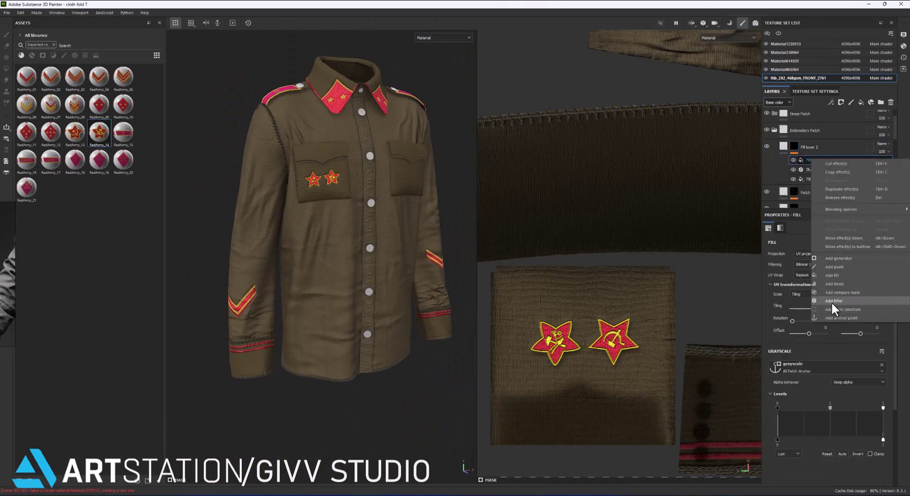
{"action": "left_click", "coordinate": [831, 303]}
{"action": "type", "text": "blur"}
{"action": "left_click", "coordinate": [787, 262]}
{"action": "scroll", "coordinate": [317, 189], "scroll_direction": "up", "scroll_amount": 5}
{"action": "left_click", "coordinate": [793, 161], "text": "alt"}
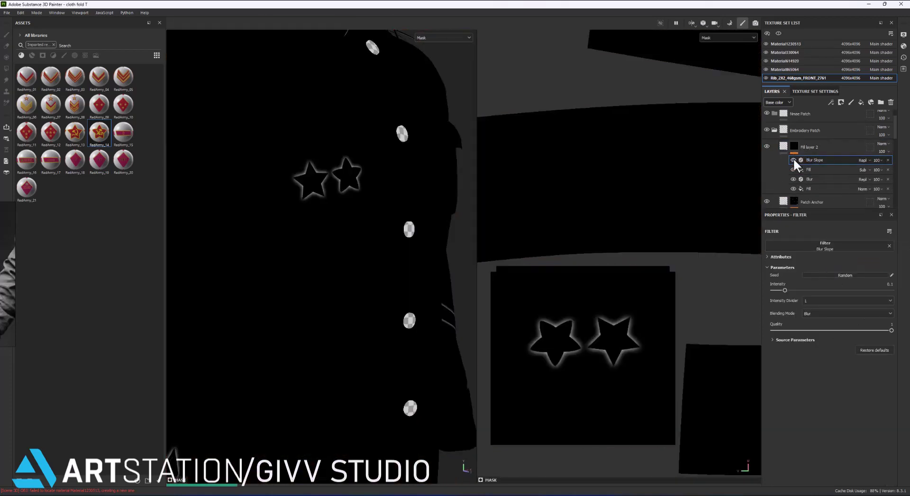
{"action": "left_click_drag", "start_coordinate": [771, 290], "coordinate": [775, 291]}
Reselect Fill layer 2 and orbit the jacket to inspect the roughened halos.
{"action": "left_click", "coordinate": [814, 144]}
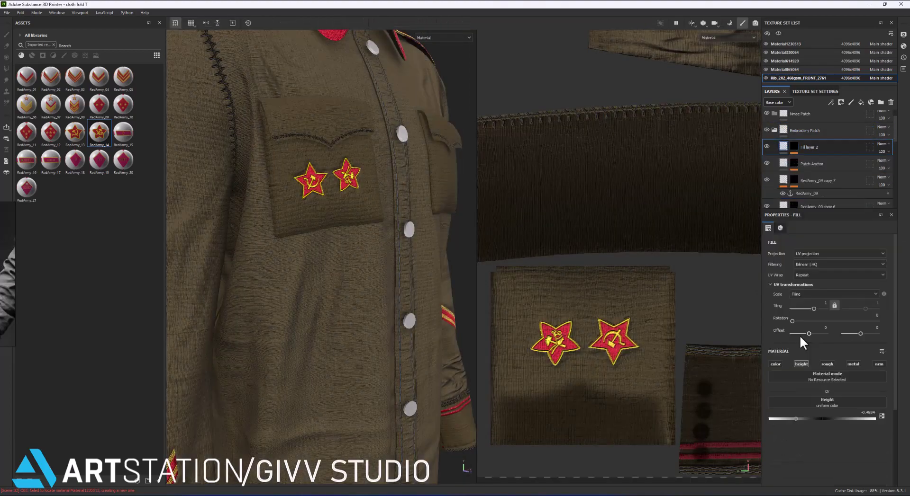
{"action": "scroll", "coordinate": [388, 272], "scroll_direction": "down", "scroll_amount": 5}
{"action": "scroll", "coordinate": [385, 279], "scroll_direction": "down", "scroll_amount": 1}
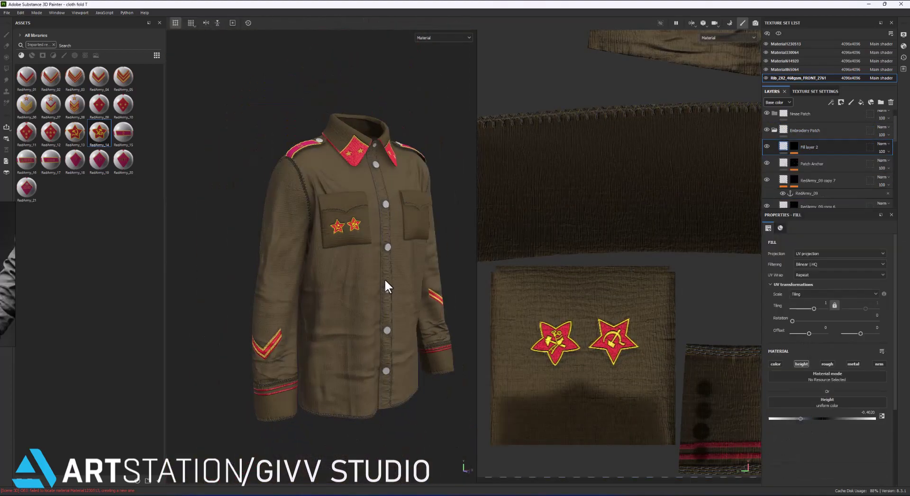
{"action": "left_click_drag", "start_coordinate": [385, 279], "coordinate": [372, 270], "text": "alt"}
{"action": "mouse_move", "coordinate": [471, 251]}
{"action": "left_mouse_down", "text": "alt"}
{"action": "mouse_move", "coordinate": [331, 218]}
{"action": "mouse_move", "coordinate": [346, 235]}
{"action": "mouse_move", "coordinate": [383, 237]}
{"action": "mouse_move", "coordinate": [343, 232]}
{"action": "mouse_move", "coordinate": [360, 231]}
{"action": "left_mouse_up", "text": "alt"}
Add an HSL Perceptive filter to the RedArmy_09 patch layer and shift its hue.
{"action": "scroll", "coordinate": [803, 157], "scroll_direction": "down", "scroll_amount": 3}
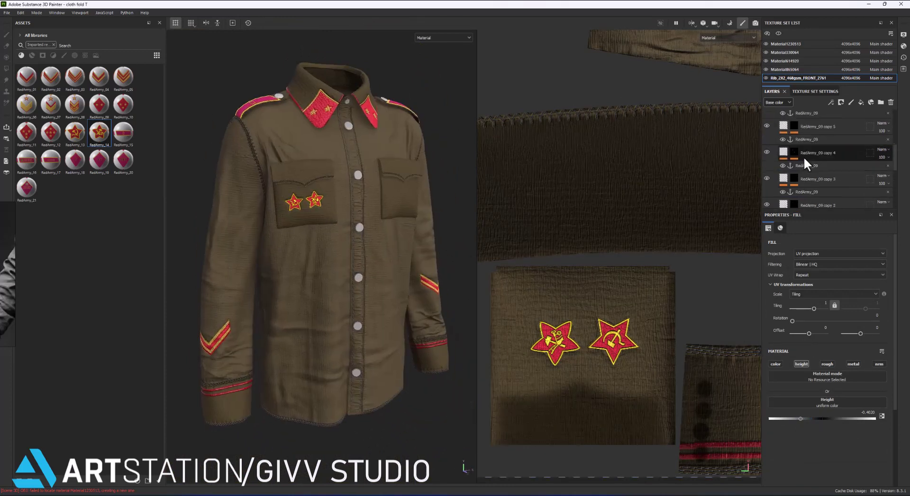
{"action": "right_click", "coordinate": [816, 150]}
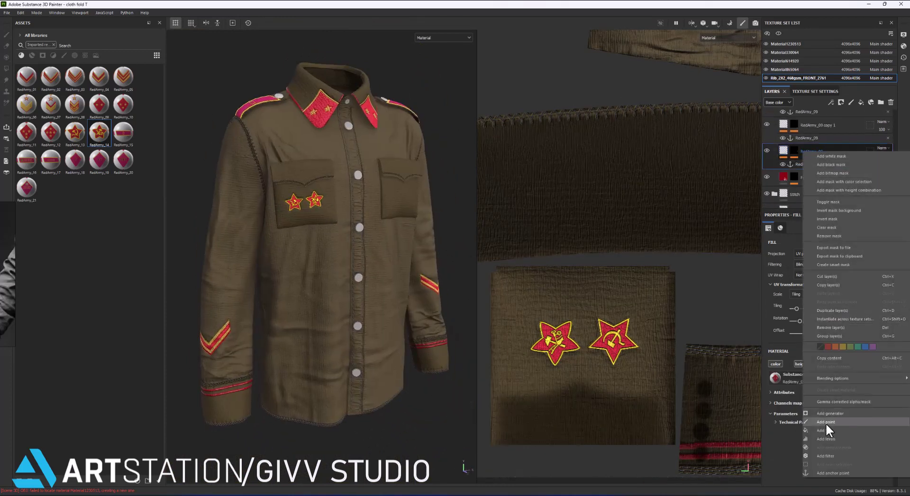
{"action": "left_click", "coordinate": [825, 456]}
{"action": "left_click", "coordinate": [829, 254]}
{"action": "type", "text": "hsl"}
{"action": "left_click", "coordinate": [817, 281]}
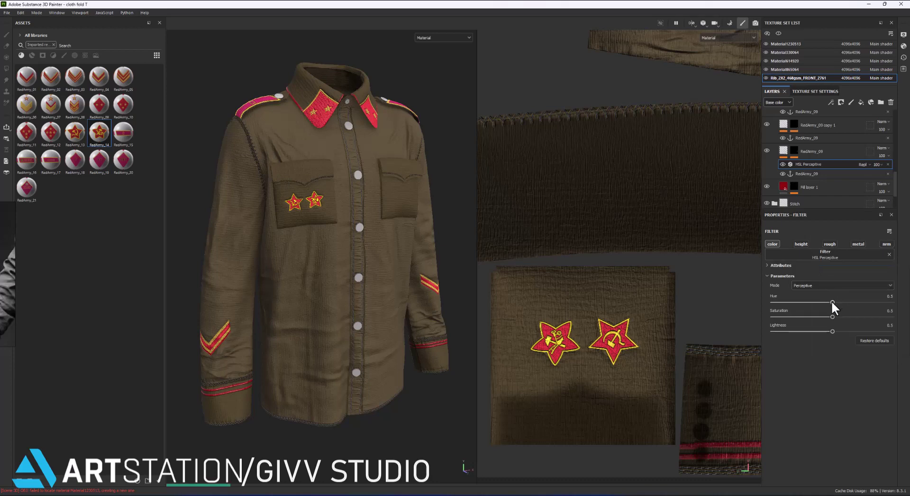
{"action": "mouse_move", "coordinate": [832, 302]}
{"action": "left_mouse_down"}
{"action": "mouse_move", "coordinate": [857, 303]}
{"action": "mouse_move", "coordinate": [830, 302]}
{"action": "mouse_move", "coordinate": [827, 332]}
{"action": "left_mouse_up"}
Copy the HSL filter onto RedArmy_09 copies 1–3, setting hue to 0.55, then 0.526.
{"action": "left_click_drag", "start_coordinate": [804, 164], "coordinate": [803, 138], "text": "ctrl"}
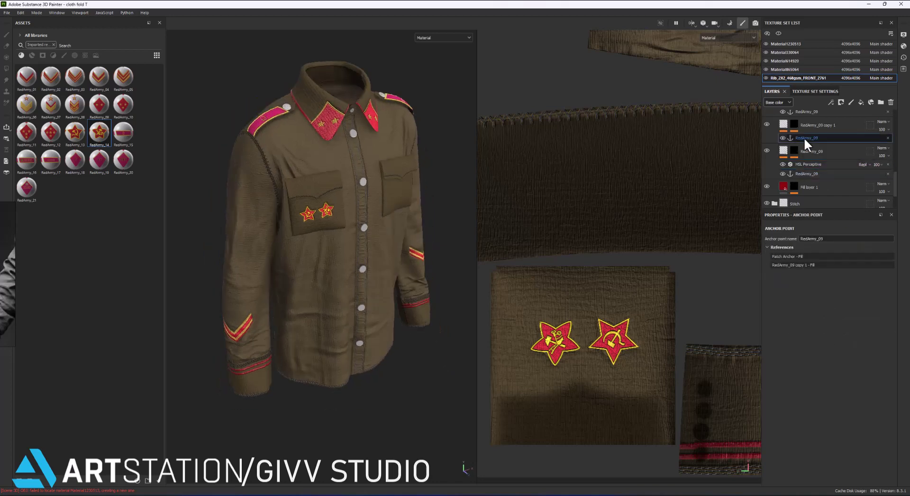
{"action": "left_click_drag", "start_coordinate": [400, 263], "coordinate": [417, 264], "text": "alt"}
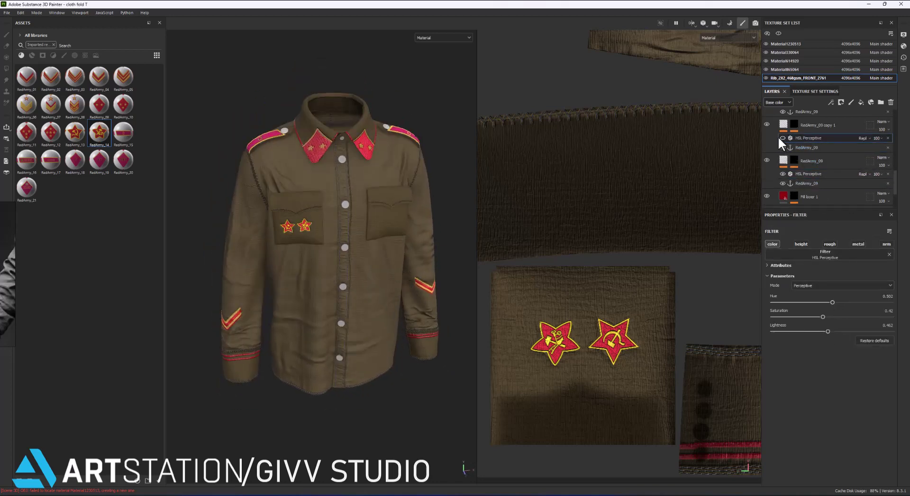
{"action": "left_click_drag", "start_coordinate": [374, 217], "coordinate": [405, 217], "text": "alt"}
{"action": "scroll", "coordinate": [807, 170], "scroll_direction": "up", "scroll_amount": 2}
{"action": "left_click", "coordinate": [805, 155]}
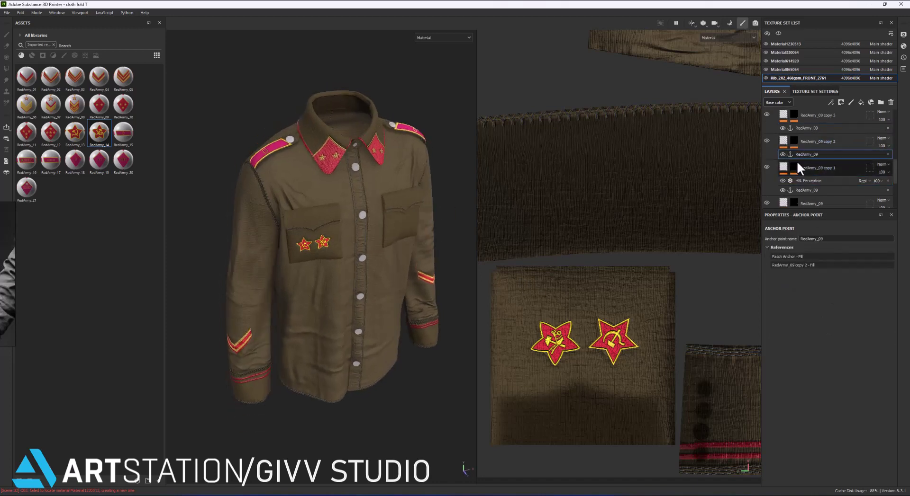
{"action": "left_click_drag", "start_coordinate": [808, 181], "coordinate": [811, 155], "text": "ctrl"}
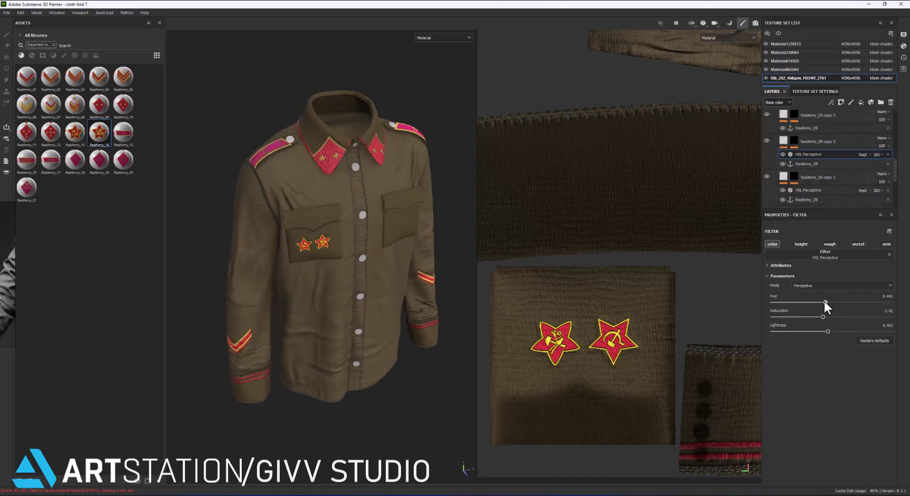
{"action": "double_click", "coordinate": [888, 296]}
{"action": "type", "text": ".55"}
{"action": "left_click_drag", "start_coordinate": [807, 155], "coordinate": [808, 130], "text": "ctrl"}
{"action": "left_click_drag", "start_coordinate": [351, 208], "coordinate": [369, 223], "text": "alt"}
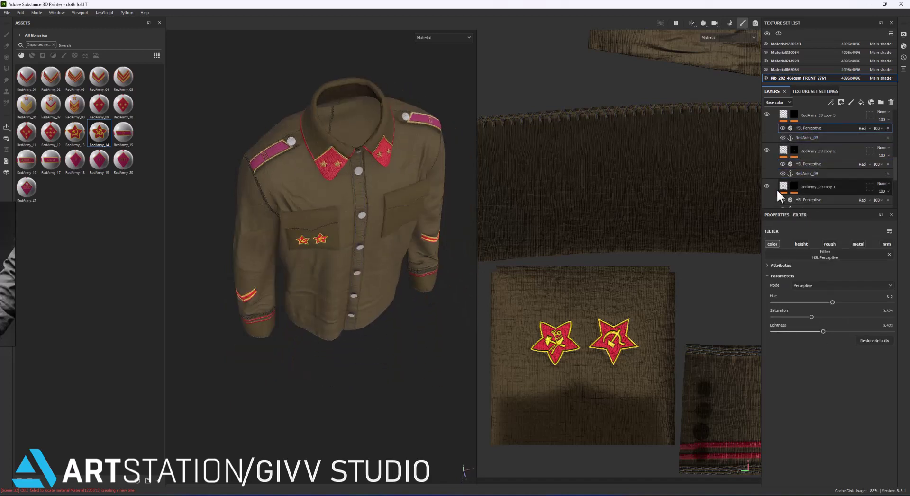
{"action": "left_click_drag", "start_coordinate": [831, 306], "coordinate": [835, 304]}
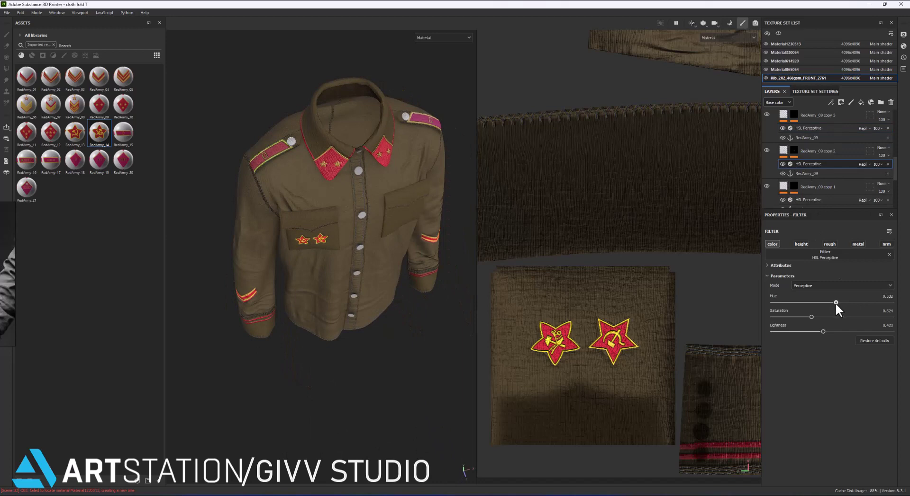
Copy the HSL filter, saturation 0.39, onto the remaining patch layers through RedArmy_09 copy 7.
{"action": "left_click", "coordinate": [807, 137]}
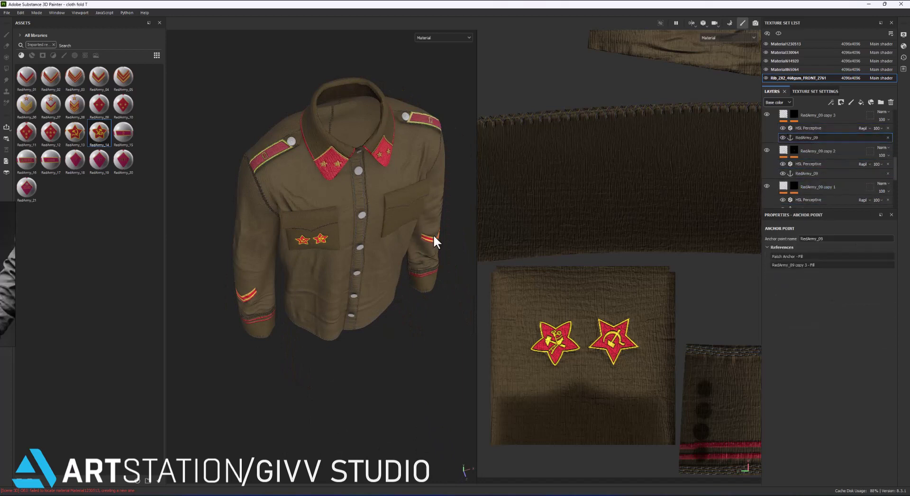
{"action": "left_click_drag", "start_coordinate": [435, 243], "coordinate": [390, 247], "text": "alt"}
{"action": "key", "text": "ctrl+d"}
{"action": "scroll", "coordinate": [328, 266], "scroll_direction": "up", "scroll_amount": 2}
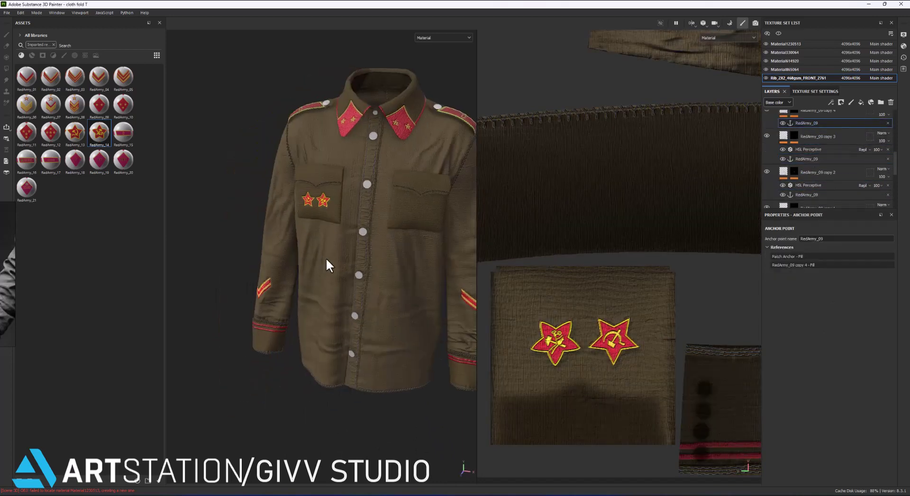
{"action": "left_click", "coordinate": [803, 166]}
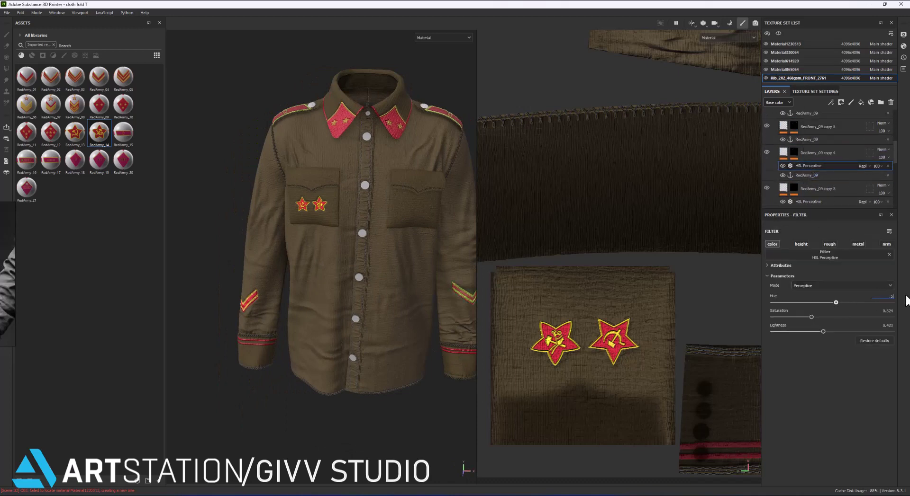
{"action": "key", "text": "ctrl+d"}
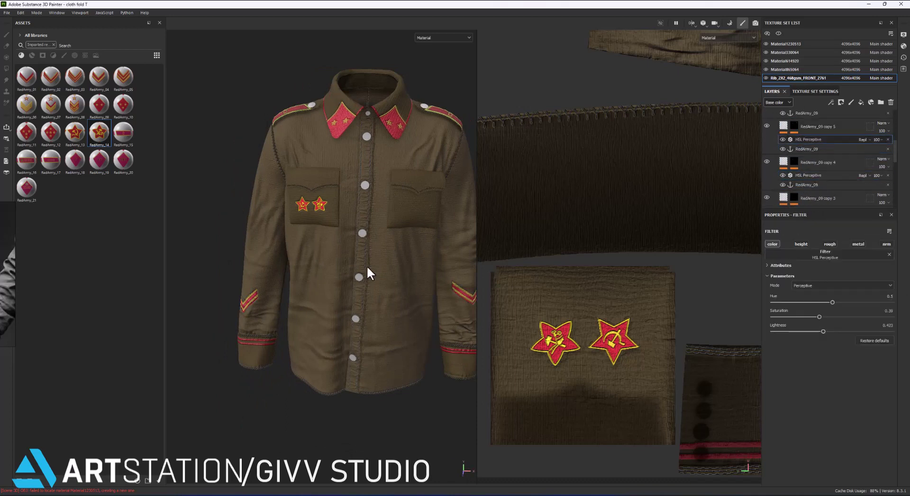
{"action": "left_click_drag", "start_coordinate": [368, 270], "coordinate": [394, 267], "text": "alt"}
{"action": "key", "text": "ctrl+d"}
{"action": "mouse_move", "coordinate": [427, 223]}
{"action": "left_mouse_down", "text": "alt"}
{"action": "mouse_move", "coordinate": [250, 208]}
{"action": "mouse_move", "coordinate": [355, 217]}
{"action": "mouse_move", "coordinate": [341, 211]}
{"action": "mouse_move", "coordinate": [401, 231]}
{"action": "mouse_move", "coordinate": [233, 235]}
{"action": "mouse_move", "coordinate": [232, 246]}
{"action": "left_mouse_up", "text": "alt"}
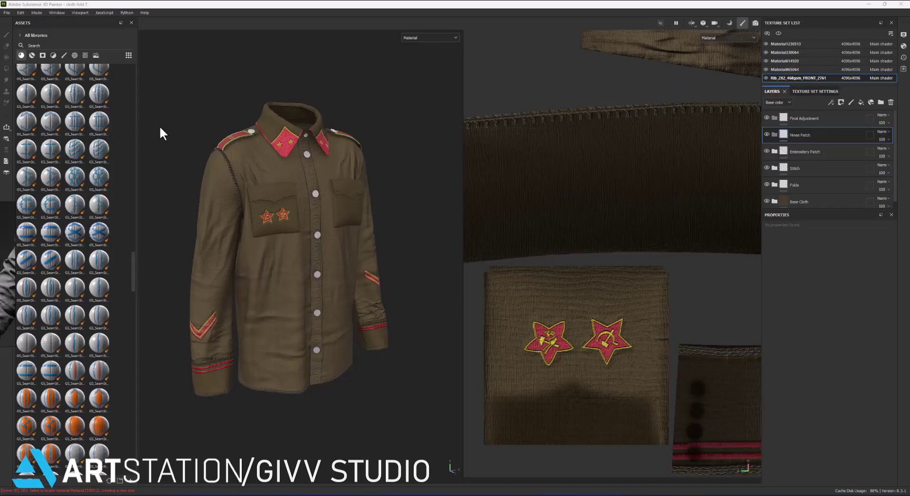
Delete the name patch layer and inspect the jacket in the path-traced render preview.
{"action": "scroll", "coordinate": [285, 176], "scroll_direction": "up", "scroll_amount": 2}
{"action": "scroll", "coordinate": [804, 137], "scroll_direction": "down", "scroll_amount": 1}
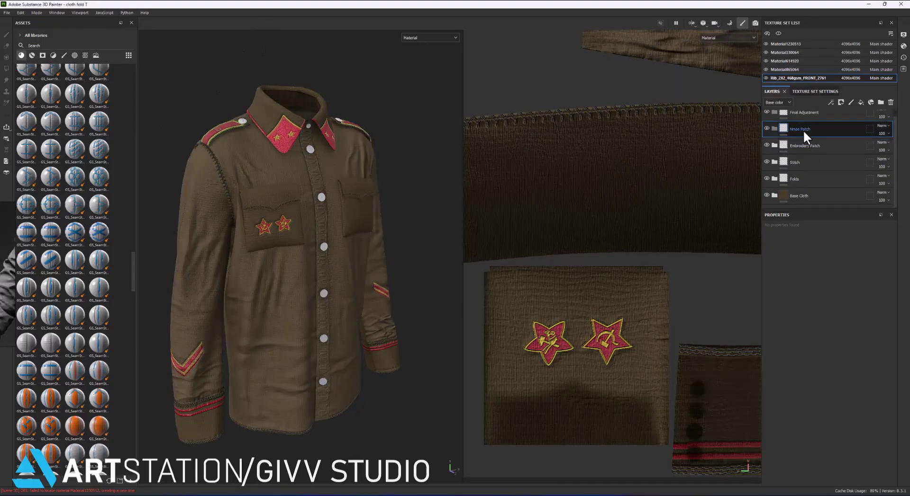
{"action": "key", "text": "Delete"}
{"action": "left_click", "coordinate": [96, 55]}
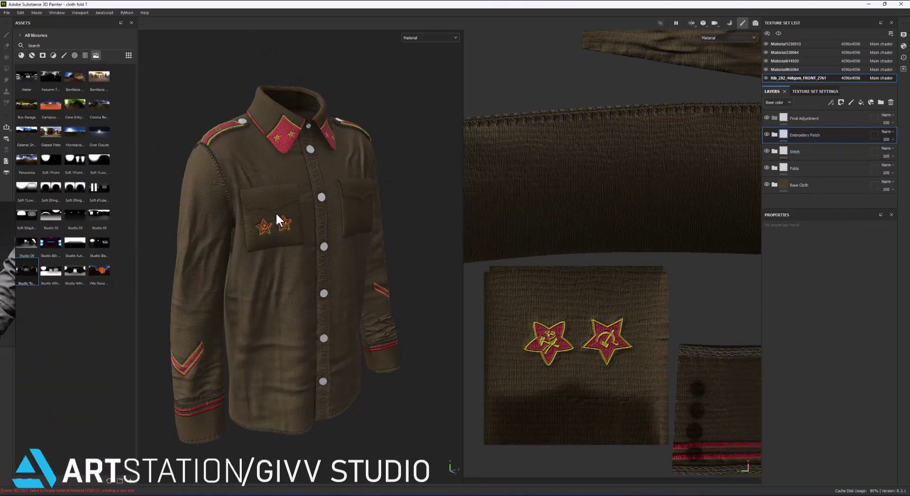
{"action": "key", "text": "F10"}
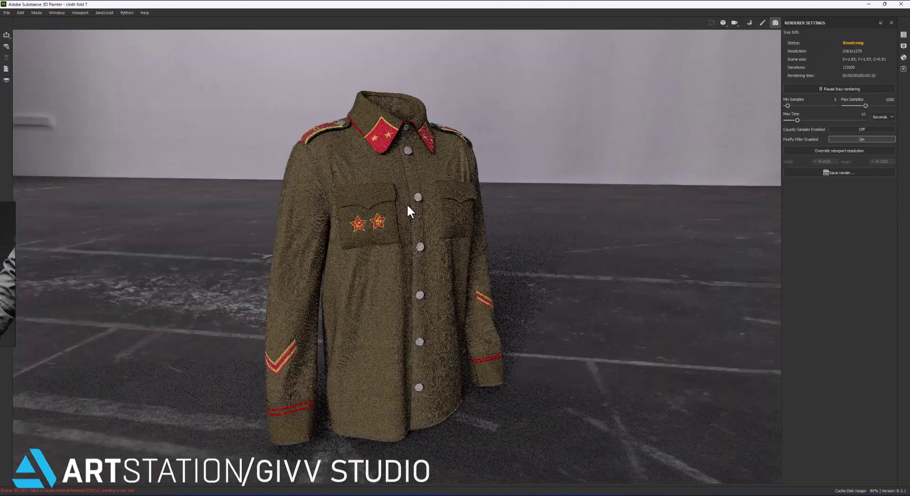
{"action": "mouse_move", "coordinate": [441, 209]}
{"action": "left_mouse_down", "text": "alt"}
{"action": "mouse_move", "coordinate": [142, 254]}
{"action": "mouse_move", "coordinate": [318, 124]}
{"action": "left_mouse_up", "text": "alt"}
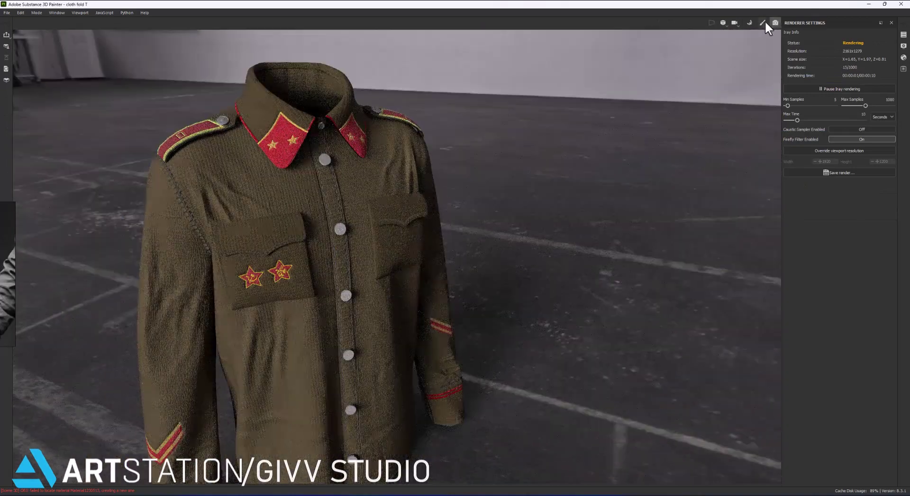
{"action": "left_click", "coordinate": [762, 22]}
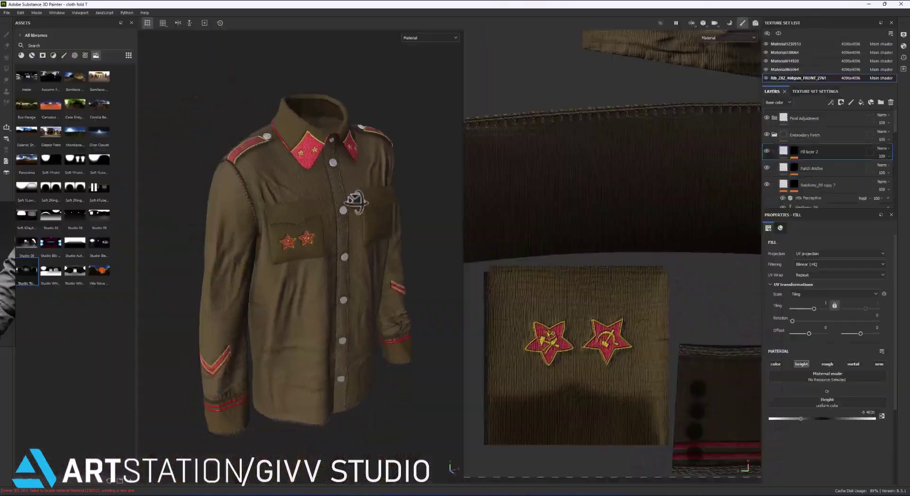
Add a new folder named btm to the layer stack.
{"action": "left_click", "coordinate": [879, 102]}
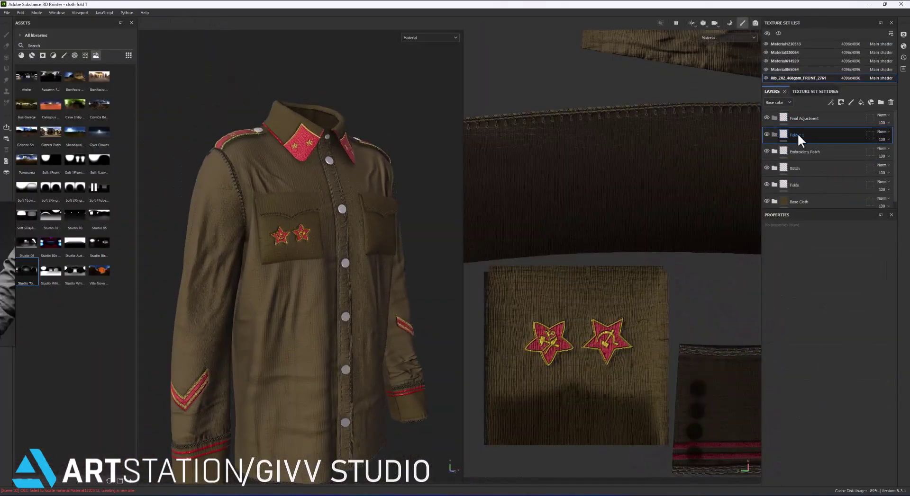
{"action": "type", "text": "btm"}
{"action": "key", "text": "Return"}
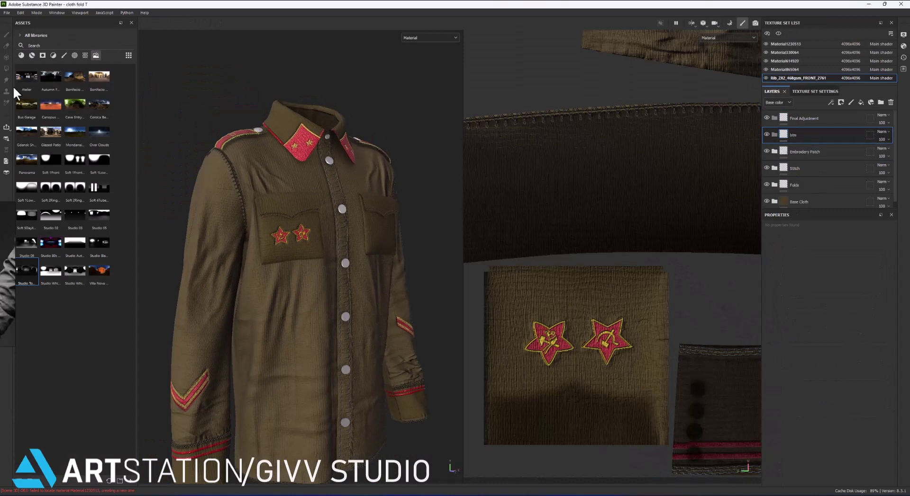
Search materials for metal and apply Steel Ruined to the buttons.
{"action": "type", "text": "meral"}
{"action": "left_click", "coordinate": [21, 56]}
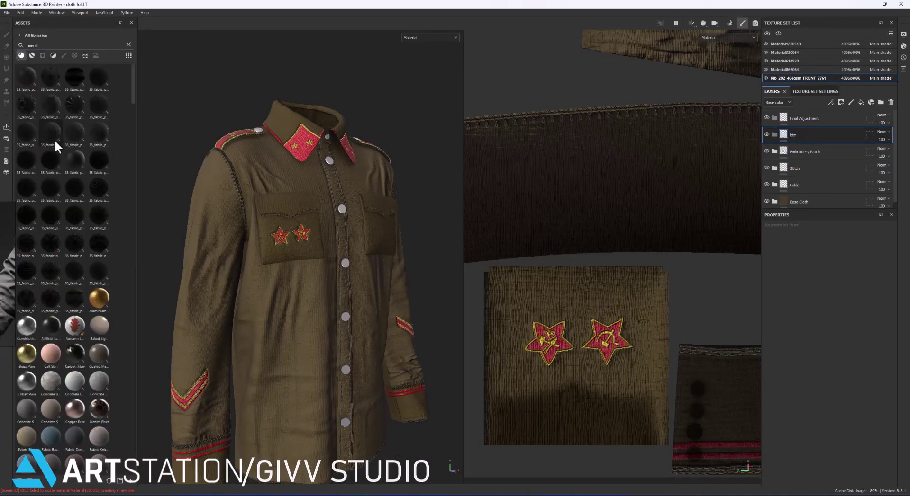
{"action": "scroll", "coordinate": [54, 138], "scroll_direction": "down", "scroll_amount": 5}
{"action": "key", "text": "BackSpace"}
{"action": "key", "text": "BackSpace"}
{"action": "key", "text": "BackSpace"}
{"action": "type", "text": "tal"}
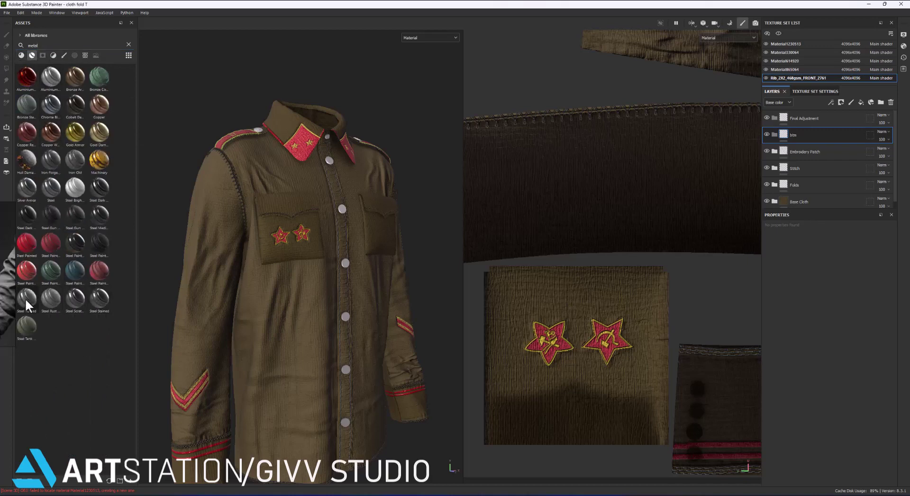
{"action": "left_click_drag", "start_coordinate": [25, 299], "coordinate": [343, 208]}
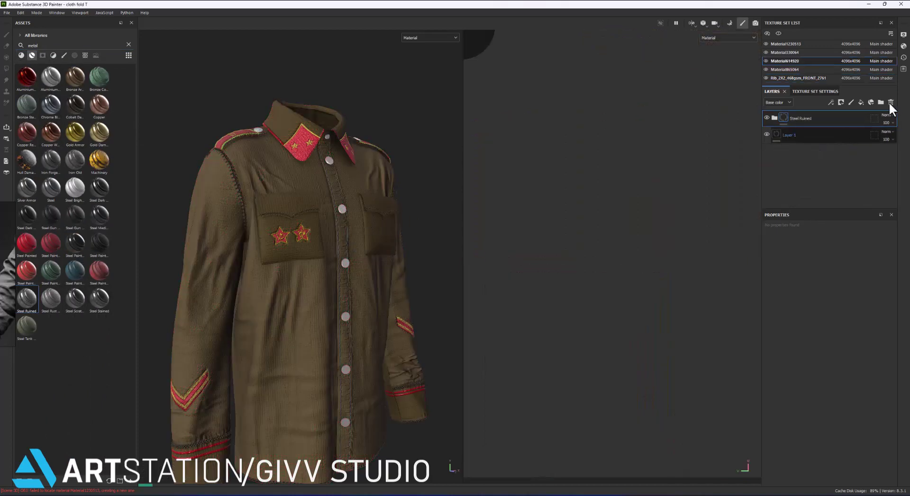
Delete the leftover Layer 1 and add a fill layer with a black mask.
{"action": "left_click", "coordinate": [795, 137]}
{"action": "key", "text": "Delete"}
{"action": "scroll", "coordinate": [322, 238], "scroll_direction": "up", "scroll_amount": 3}
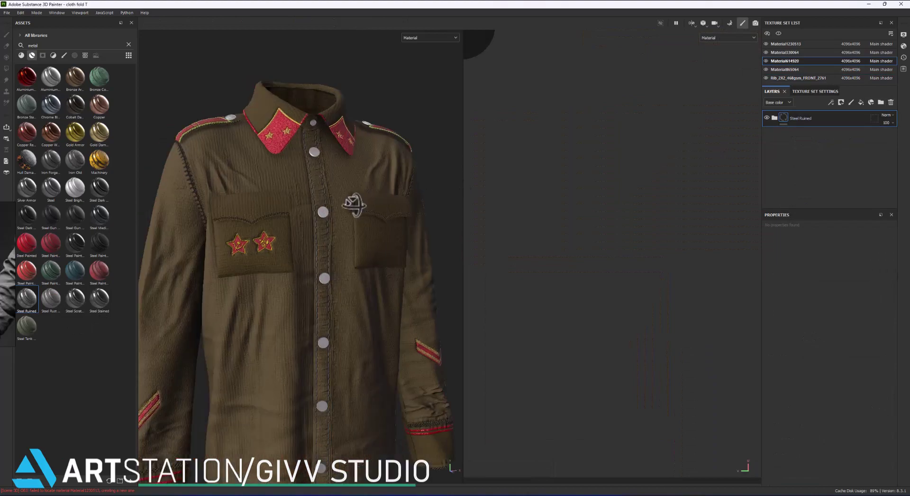
{"action": "right_click_drag", "start_coordinate": [323, 238], "coordinate": [369, 231], "text": "alt"}
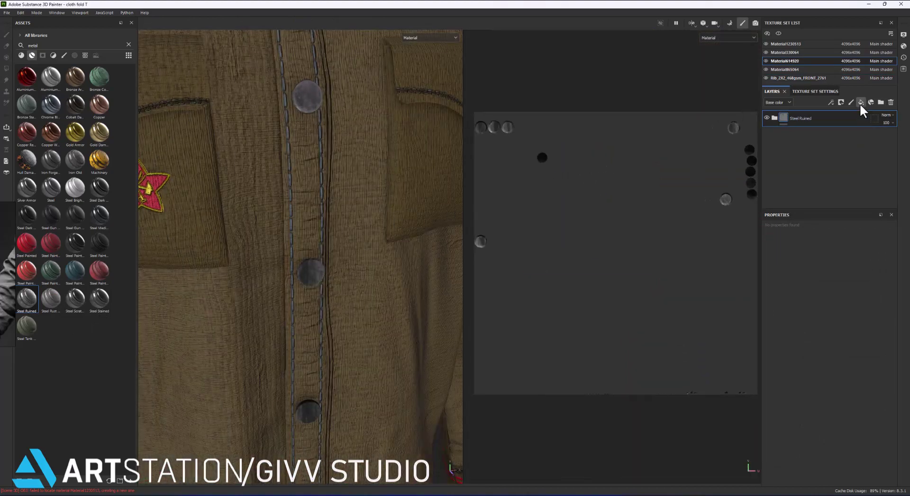
{"action": "left_click", "coordinate": [860, 102]}
{"action": "right_click", "coordinate": [788, 119]}
{"action": "left_click", "coordinate": [808, 132]}
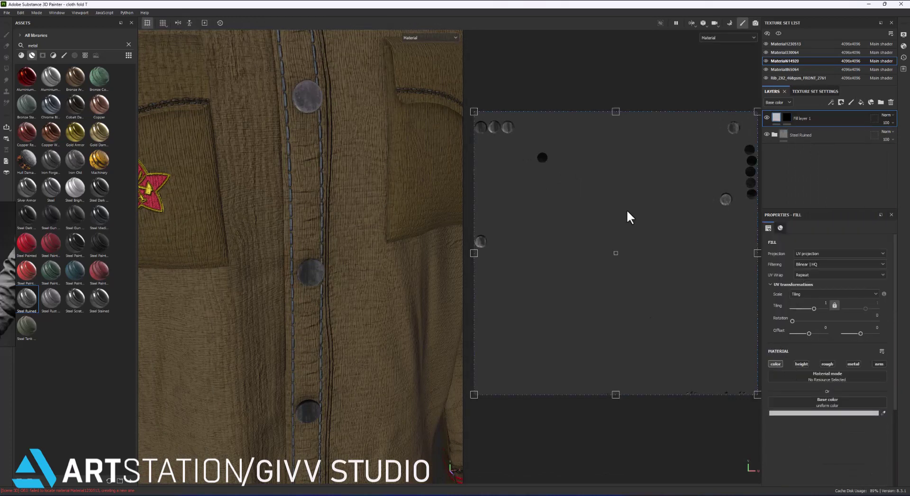
Add a Fill effect to the mask holding the Shape Border Circle alpha, shrunk over one button.
{"action": "left_click", "coordinate": [786, 119]}
{"action": "right_click", "coordinate": [802, 118]}
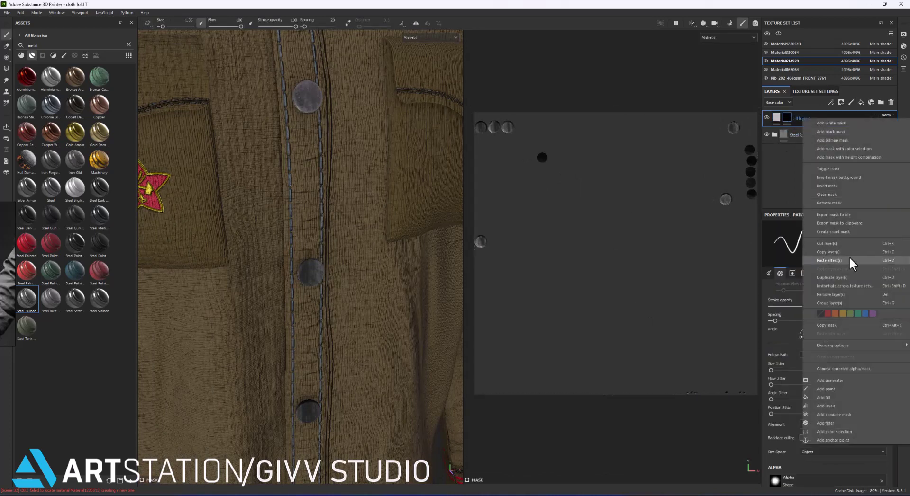
{"action": "left_click", "coordinate": [833, 399]}
{"action": "type", "text": "circle"}
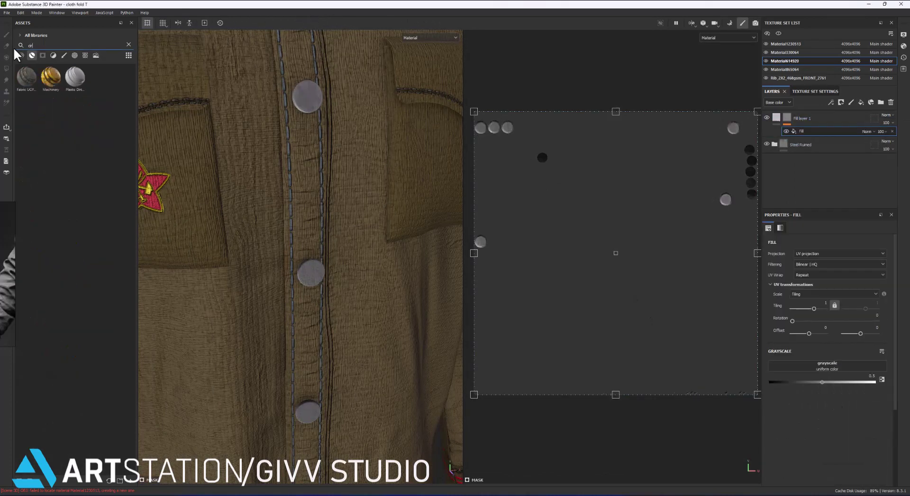
{"action": "left_click", "coordinate": [75, 55]}
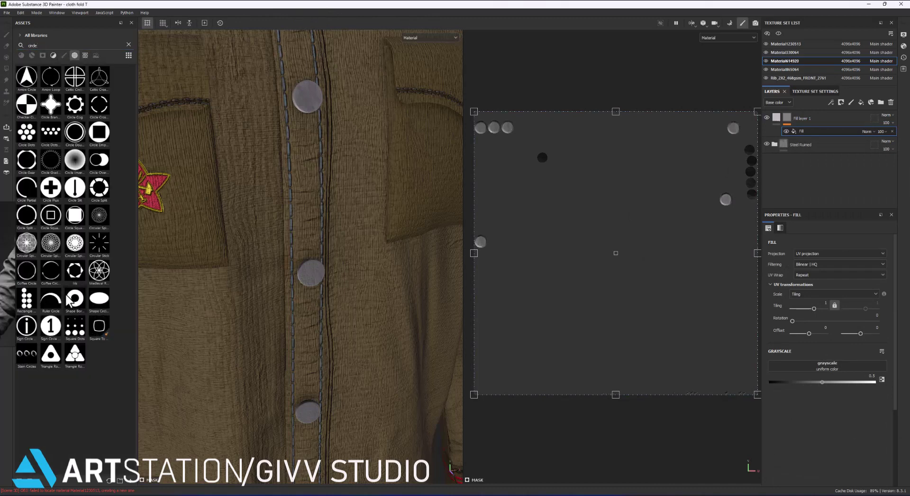
{"action": "left_click_drag", "start_coordinate": [71, 301], "coordinate": [826, 366]}
{"action": "left_click_drag", "start_coordinate": [678, 219], "coordinate": [625, 244]}
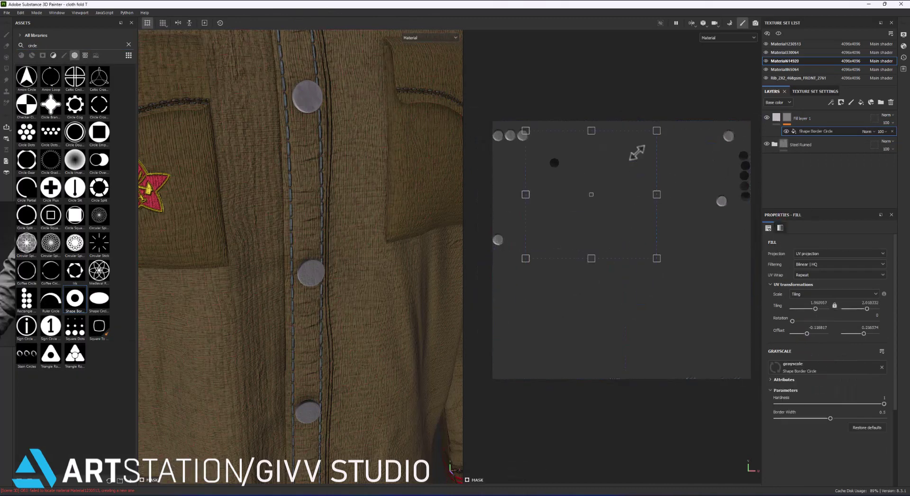
{"action": "left_click", "coordinate": [802, 118]}
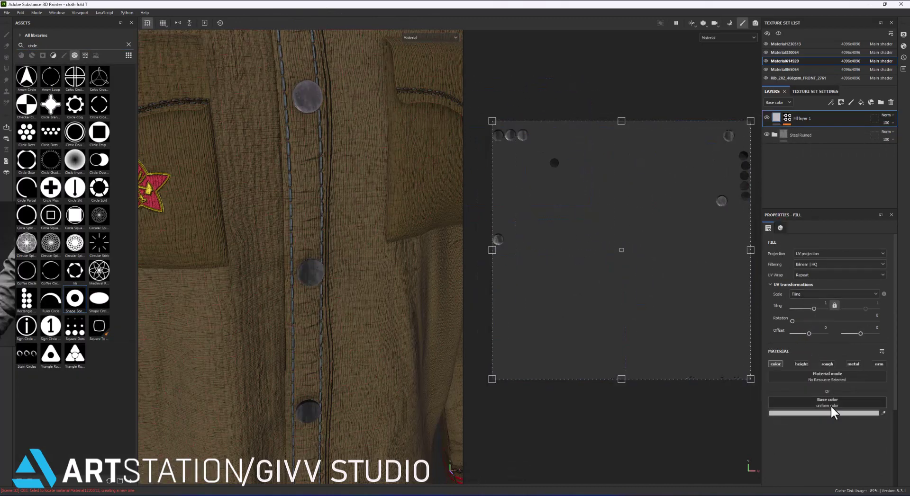
{"action": "left_click", "coordinate": [801, 365]}
{"action": "key", "text": "ctrl+z"}
{"action": "key", "text": "ctrl+z"}
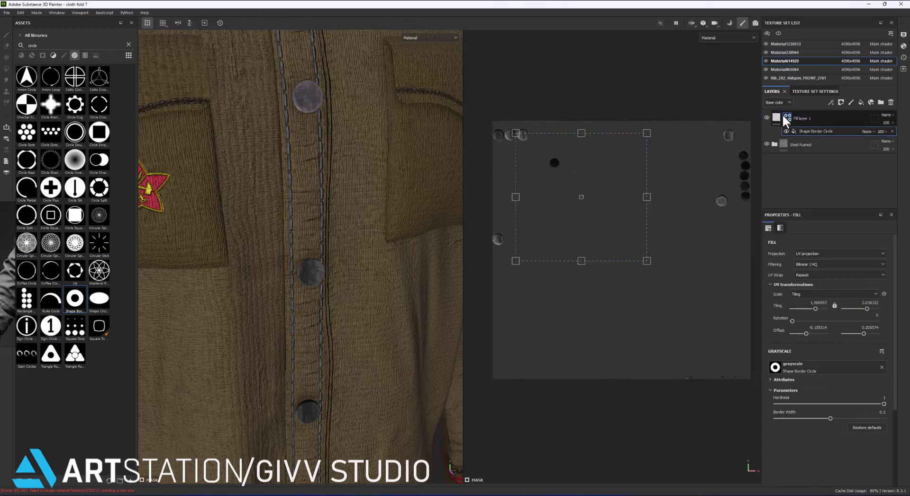
{"action": "key", "text": "ctrl+z"}
{"action": "scroll", "coordinate": [567, 192], "scroll_direction": "up", "scroll_amount": 2}
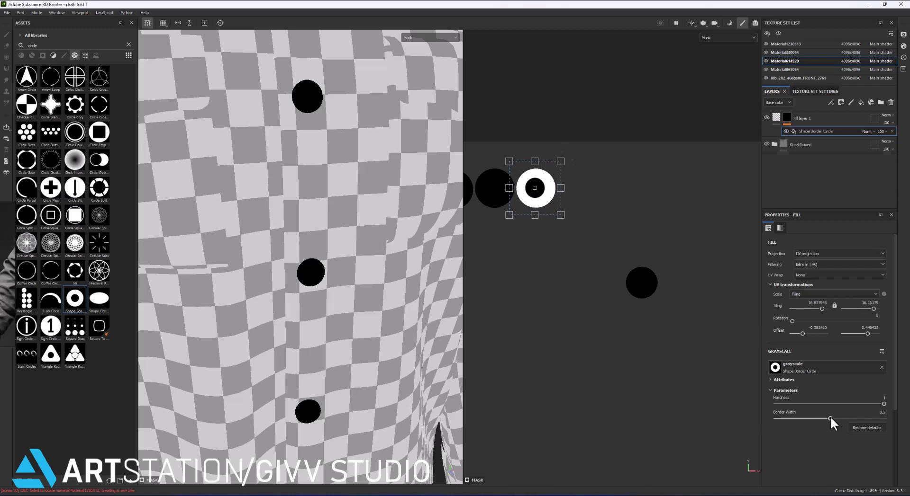
Resize the Shape Border Circle into a round ring fitting one button and thicken its border.
{"action": "left_click", "coordinate": [792, 419]}
{"action": "scroll", "coordinate": [541, 200], "scroll_direction": "up", "scroll_amount": 3}
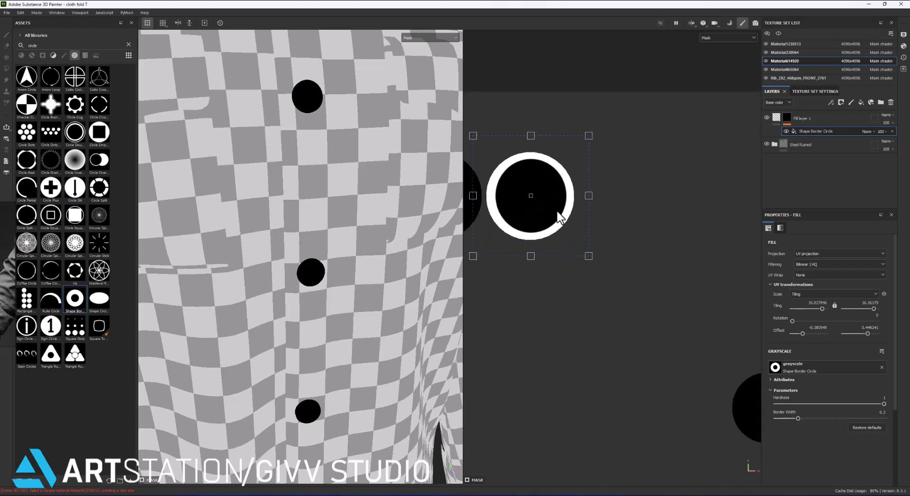
{"action": "left_click_drag", "start_coordinate": [472, 136], "coordinate": [483, 142]}
{"action": "left_click_drag", "start_coordinate": [589, 195], "coordinate": [577, 196]}
{"action": "left_click_drag", "start_coordinate": [530, 135], "coordinate": [530, 147]}
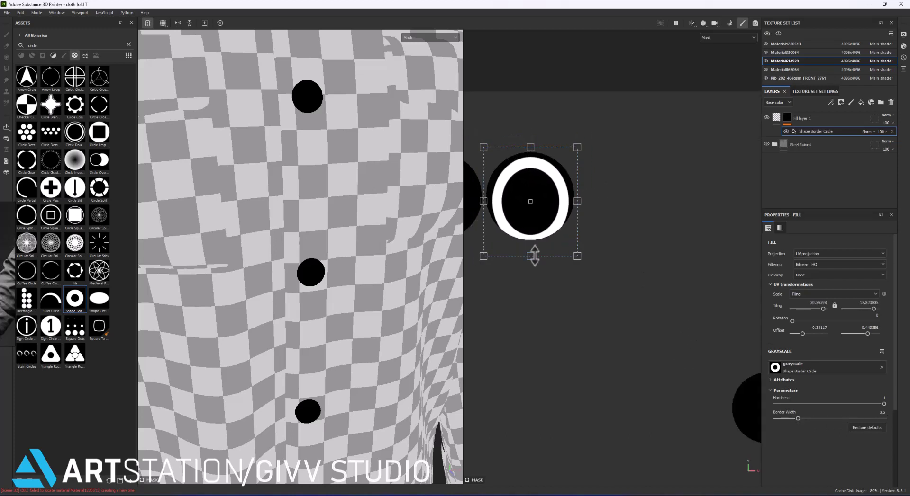
{"action": "left_click_drag", "start_coordinate": [534, 256], "coordinate": [535, 245]}
{"action": "left_click_drag", "start_coordinate": [577, 148], "coordinate": [585, 146]}
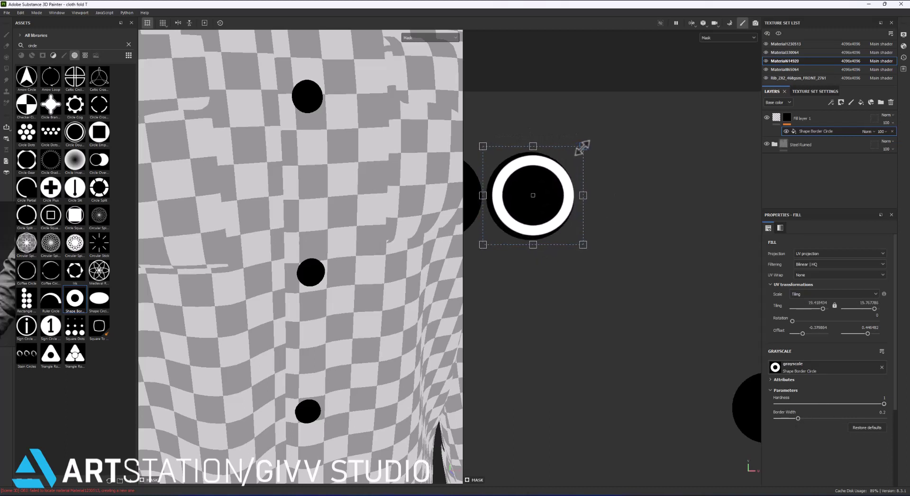
{"action": "left_click_drag", "start_coordinate": [483, 196], "coordinate": [476, 194]}
{"action": "left_click_drag", "start_coordinate": [534, 146], "coordinate": [534, 142]}
{"action": "left_click_drag", "start_coordinate": [530, 245], "coordinate": [530, 251]}
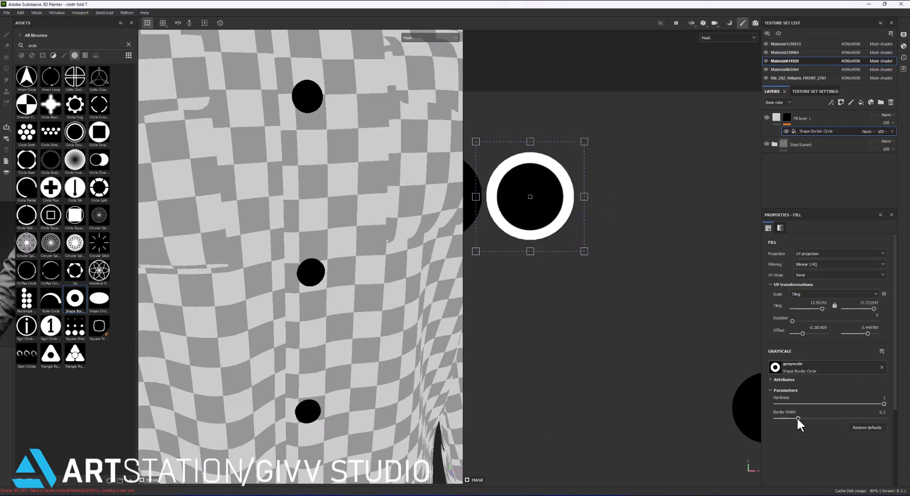
{"action": "left_click_drag", "start_coordinate": [785, 419], "coordinate": [802, 419]}
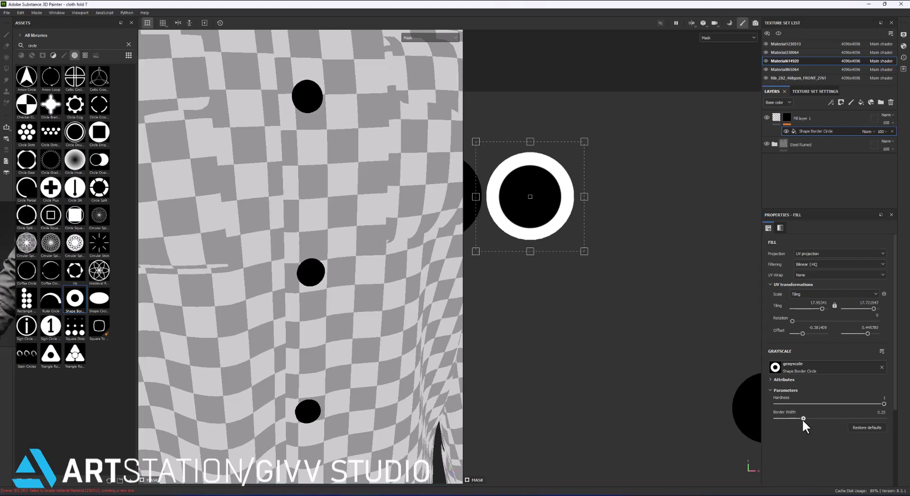
Centre the circle on its button and move a circle copy onto the left button.
{"action": "left_click", "coordinate": [831, 150]}
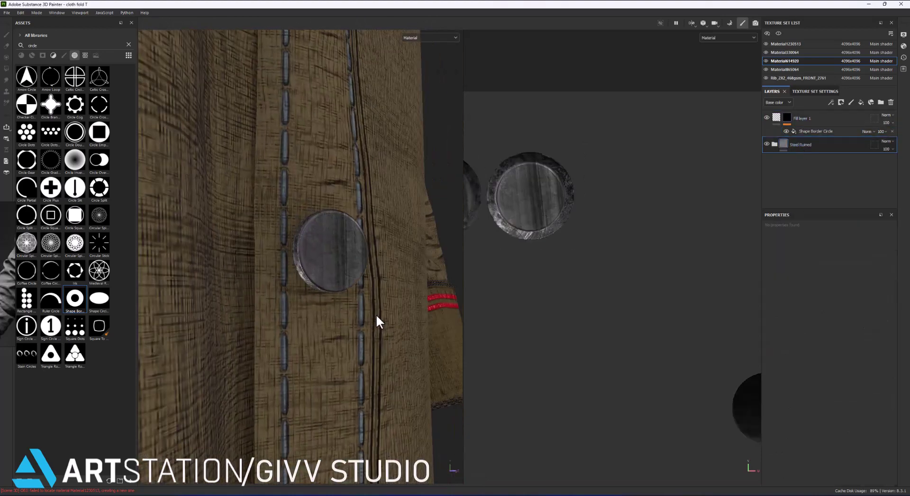
{"action": "left_click", "coordinate": [815, 131]}
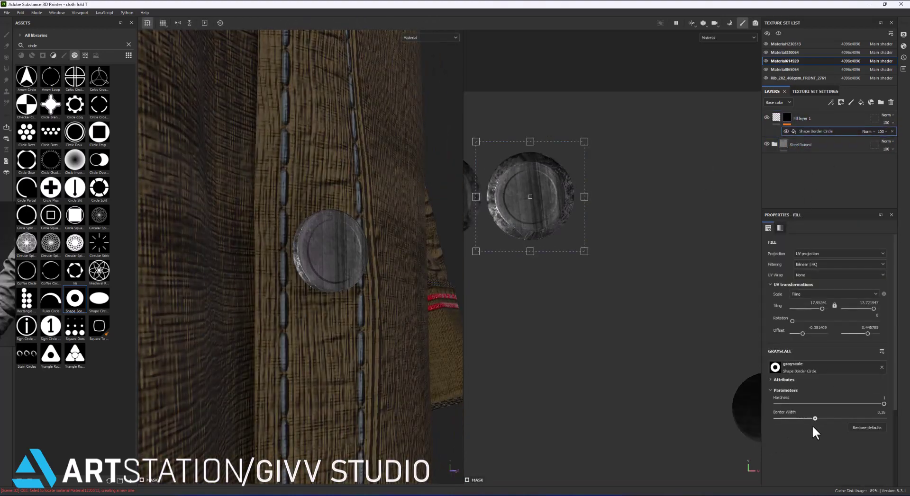
{"action": "key", "text": "Delete"}
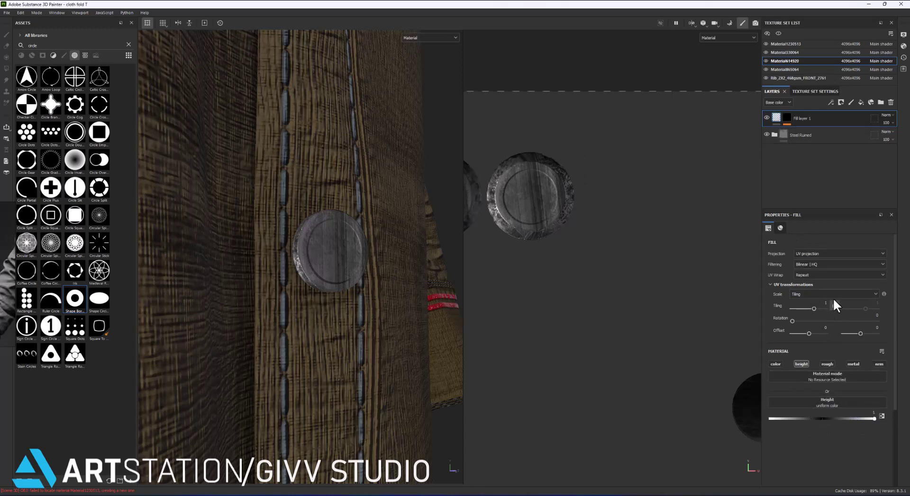
{"action": "key", "text": "ctrl+z"}
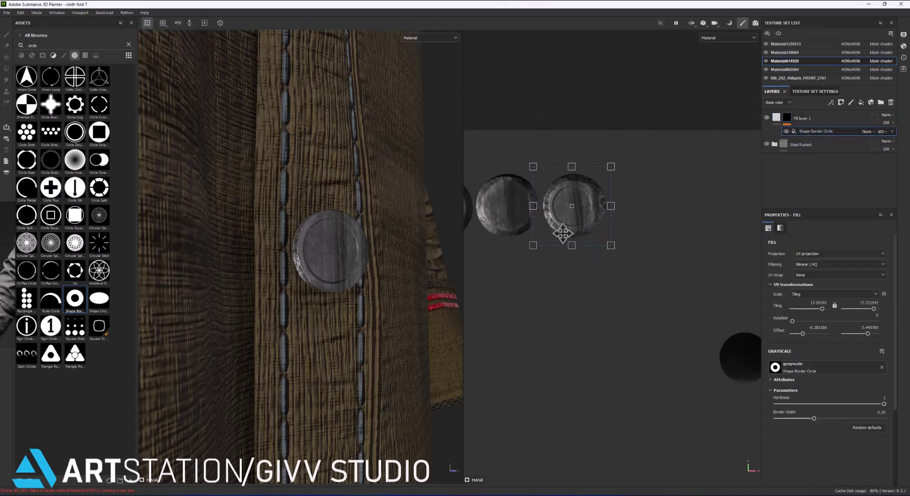
{"action": "left_click_drag", "start_coordinate": [562, 234], "coordinate": [564, 234]}
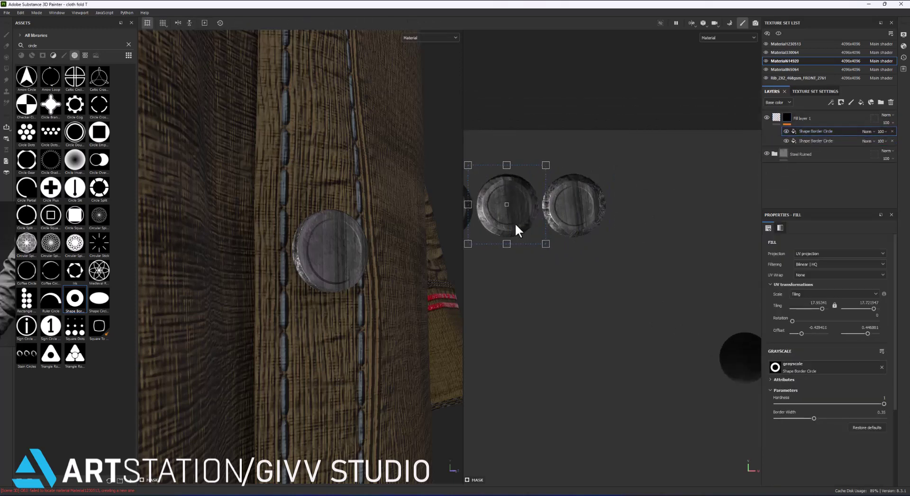
{"action": "right_click_drag", "start_coordinate": [344, 172], "coordinate": [331, 249], "text": "alt"}
{"action": "middle_click_drag", "start_coordinate": [523, 253], "coordinate": [629, 261], "text": "alt"}
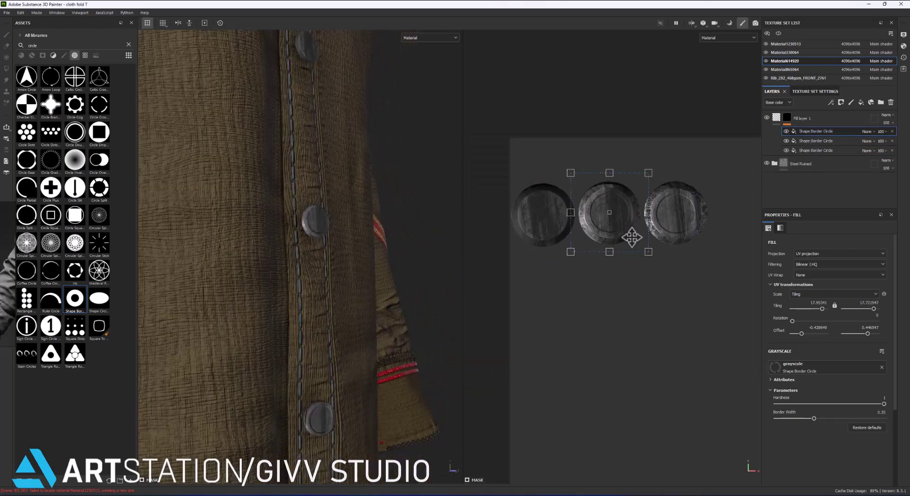
{"action": "left_click_drag", "start_coordinate": [631, 238], "coordinate": [559, 241]}
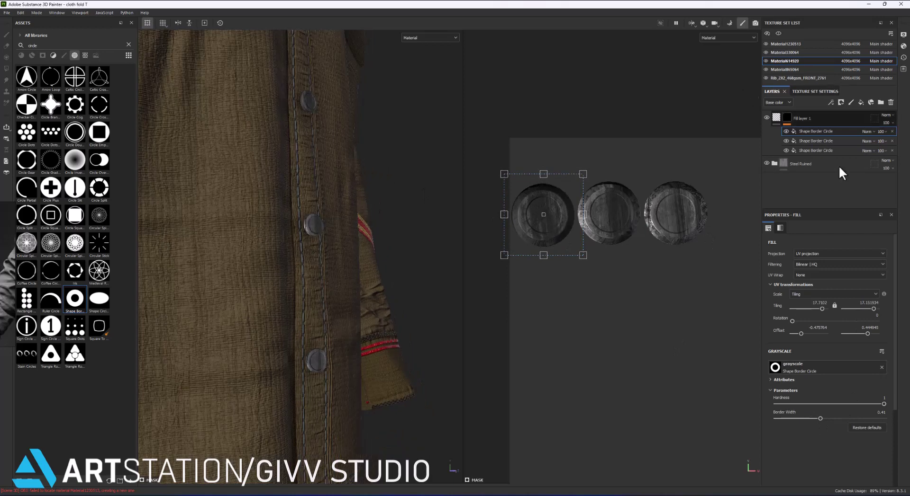
Set the first circle's tiling to 17.99 and switch the first two circles to Lighten blending.
{"action": "left_click", "coordinate": [805, 120]}
{"action": "key", "text": "1"}
{"action": "left_click", "coordinate": [815, 132]}
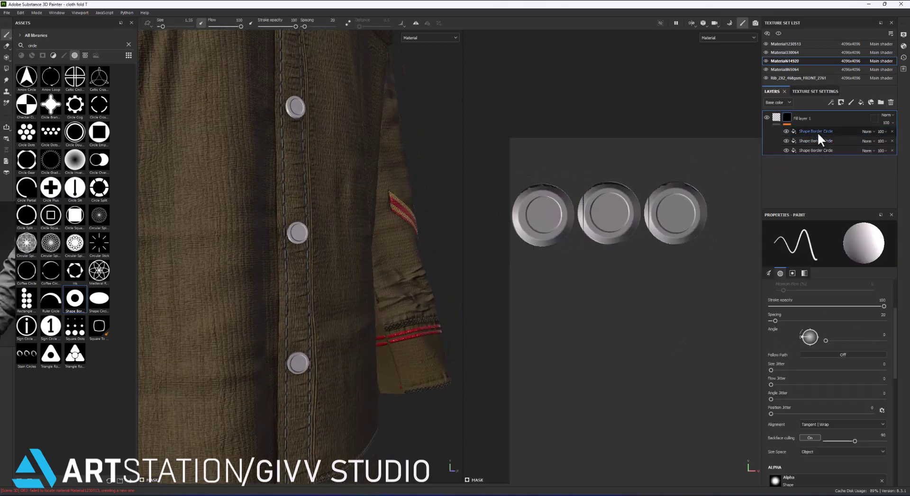
{"action": "scroll", "coordinate": [579, 213], "scroll_direction": "up", "scroll_amount": 3}
{"action": "left_click_drag", "start_coordinate": [572, 216], "coordinate": [568, 216]}
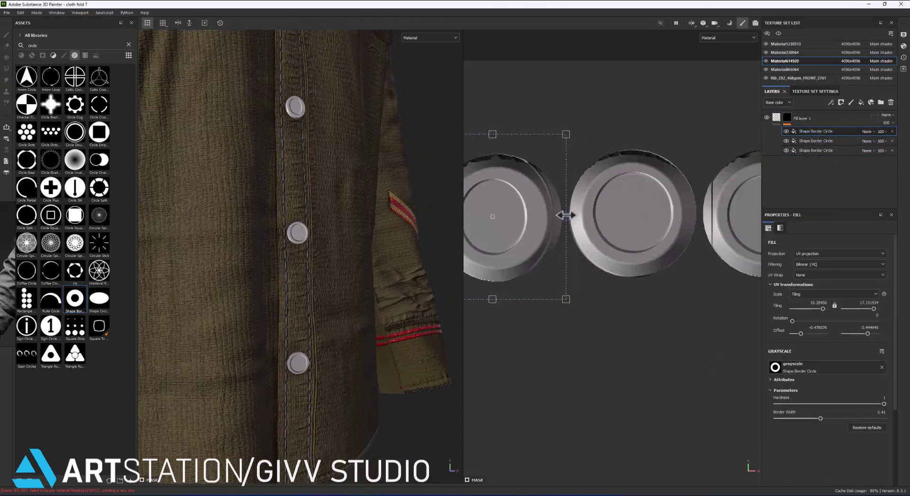
{"action": "scroll", "coordinate": [607, 296], "scroll_direction": "down", "scroll_amount": 2}
{"action": "left_click", "coordinate": [866, 131]}
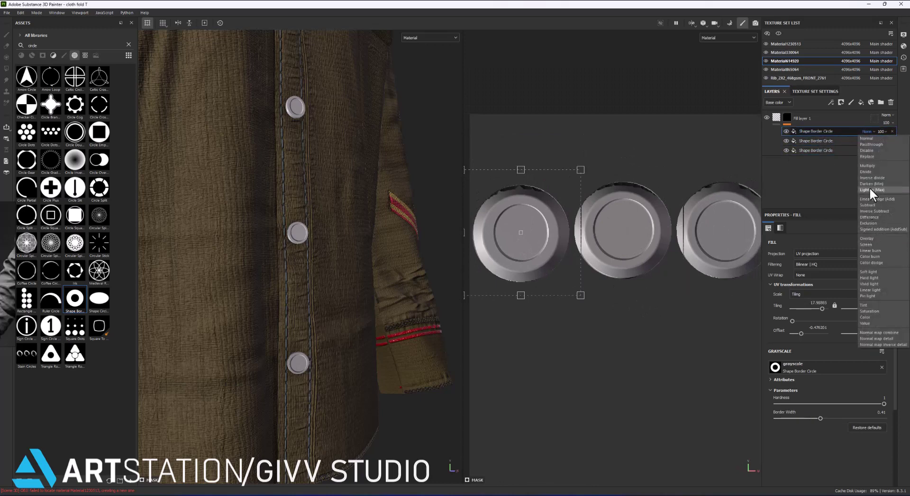
{"action": "left_click", "coordinate": [869, 188]}
{"action": "left_click", "coordinate": [866, 140]}
{"action": "left_click", "coordinate": [871, 199]}
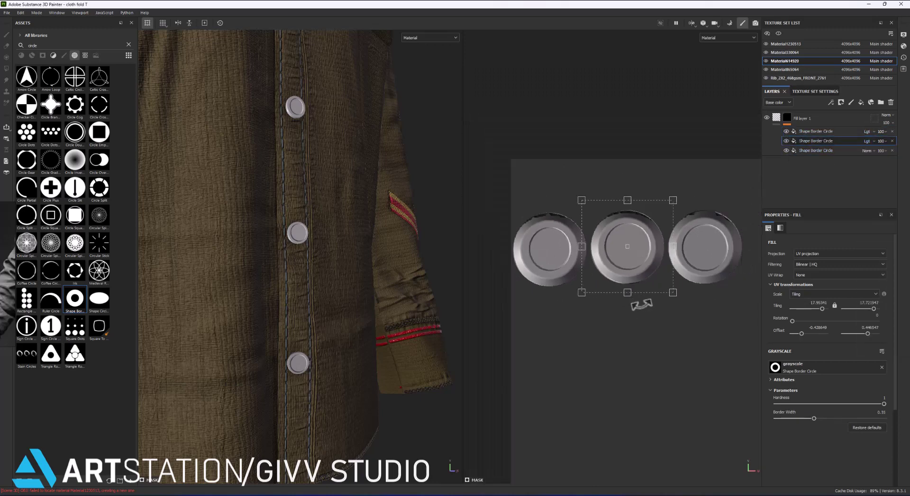
Duplicate circle shapes onto the upper and remaining buttons, slightly thinning one border width.
{"action": "scroll", "coordinate": [616, 213], "scroll_direction": "down", "scroll_amount": 3}
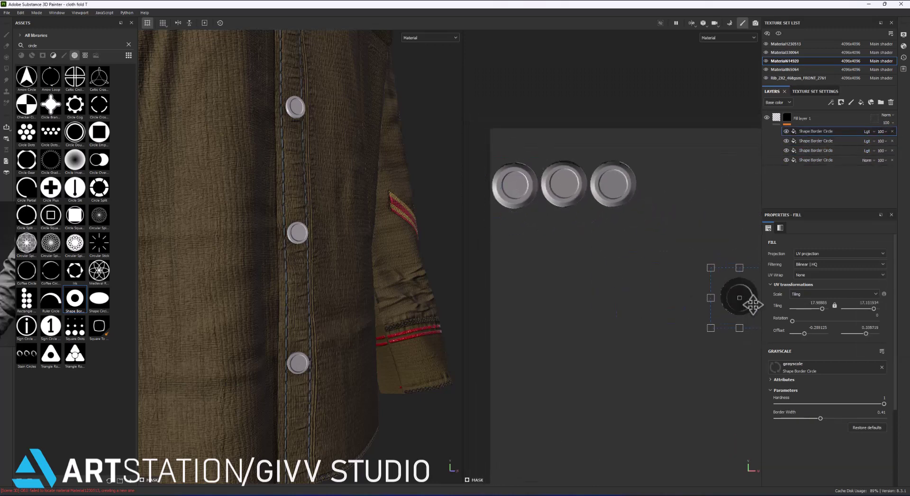
{"action": "mouse_move", "coordinate": [752, 305]}
{"action": "left_mouse_down"}
{"action": "mouse_move", "coordinate": [482, 261]}
{"action": "mouse_move", "coordinate": [656, 294]}
{"action": "mouse_move", "coordinate": [610, 356]}
{"action": "left_mouse_up"}
{"action": "scroll", "coordinate": [656, 295], "scroll_direction": "up", "scroll_amount": 3}
{"action": "scroll", "coordinate": [626, 255], "scroll_direction": "down", "scroll_amount": 2}
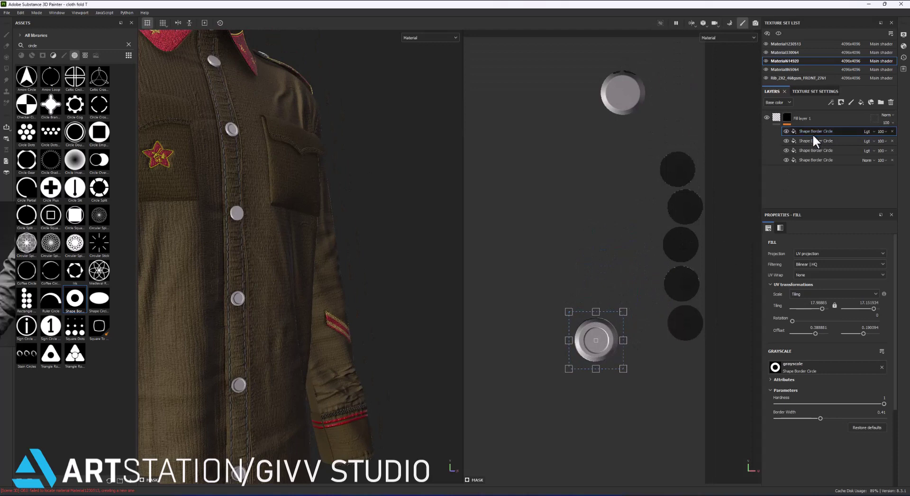
{"action": "left_click_drag", "start_coordinate": [645, 69], "coordinate": [635, 88]}
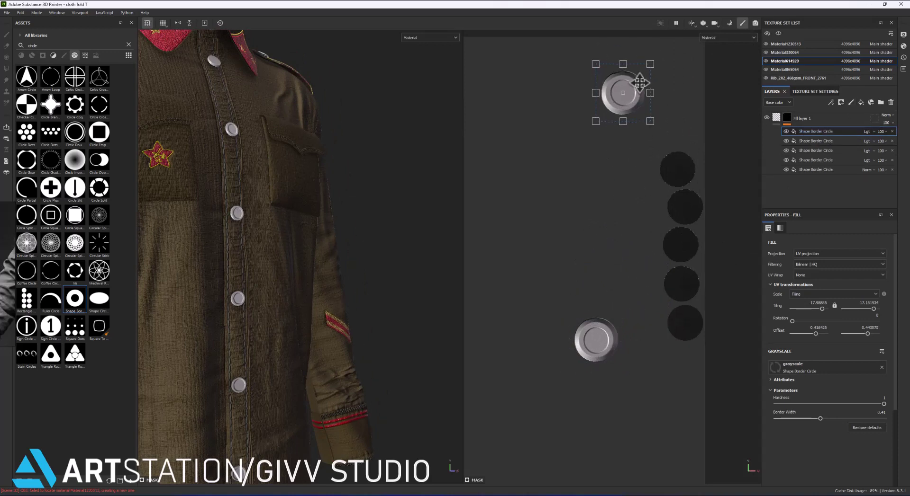
{"action": "scroll", "coordinate": [677, 194], "scroll_direction": "down", "scroll_amount": 3}
{"action": "scroll", "coordinate": [677, 194], "scroll_direction": "up", "scroll_amount": 3}
{"action": "key", "text": "ctrl+d"}
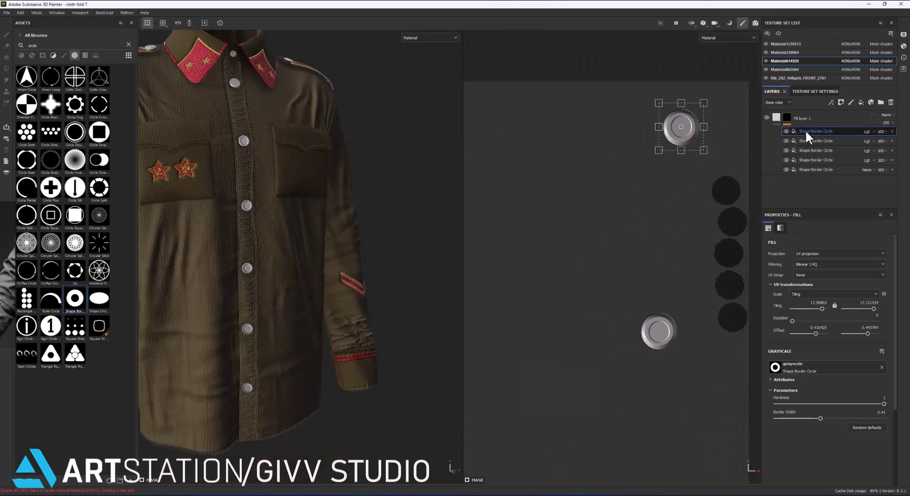
{"action": "mouse_move", "coordinate": [684, 134]}
{"action": "left_mouse_down"}
{"action": "mouse_move", "coordinate": [505, 120]}
{"action": "mouse_move", "coordinate": [511, 141]}
{"action": "left_mouse_up"}
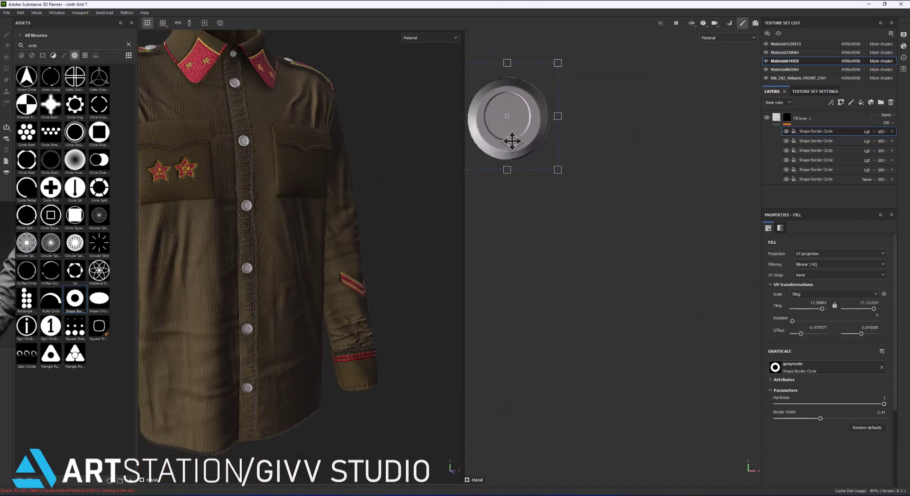
{"action": "mouse_move", "coordinate": [262, 142]}
{"action": "left_mouse_down", "text": "alt"}
{"action": "mouse_move", "coordinate": [275, 149]}
{"action": "mouse_move", "coordinate": [246, 154]}
{"action": "left_mouse_up", "text": "alt"}
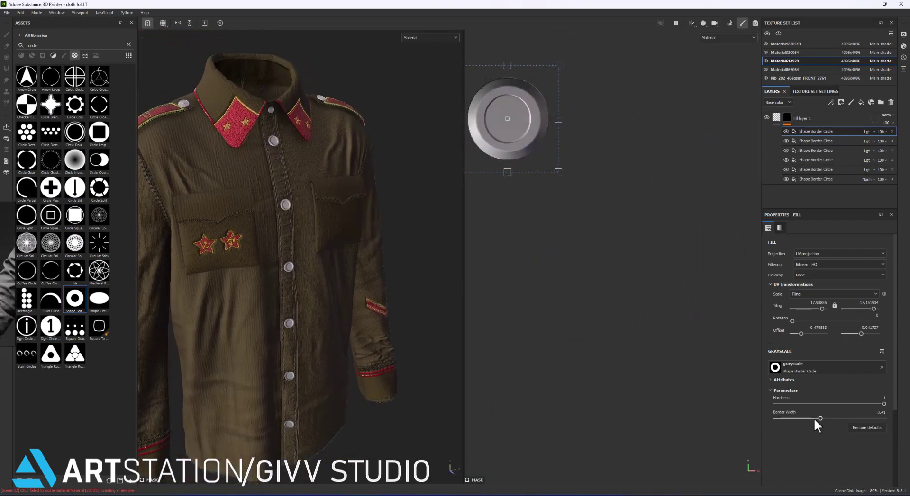
{"action": "key", "text": "ctrl+z"}
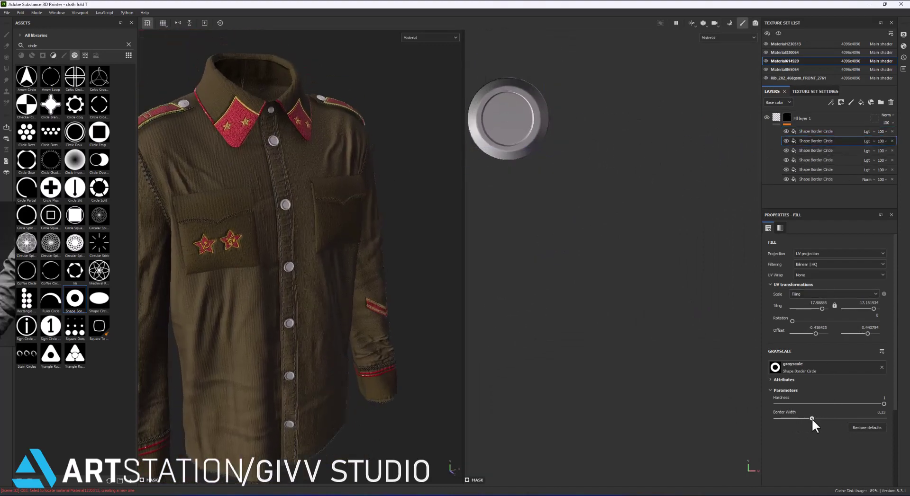
{"action": "left_click_drag", "start_coordinate": [811, 418], "coordinate": [810, 419]}
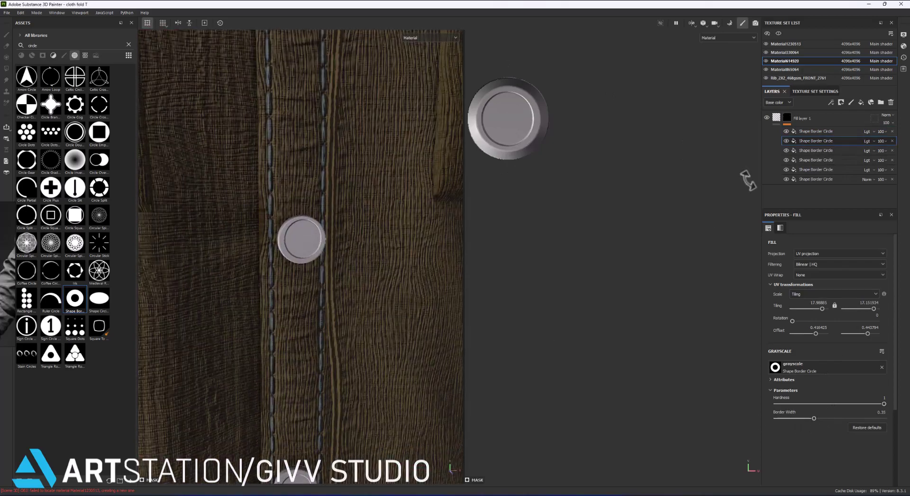
{"action": "key", "text": "ctrl+z"}
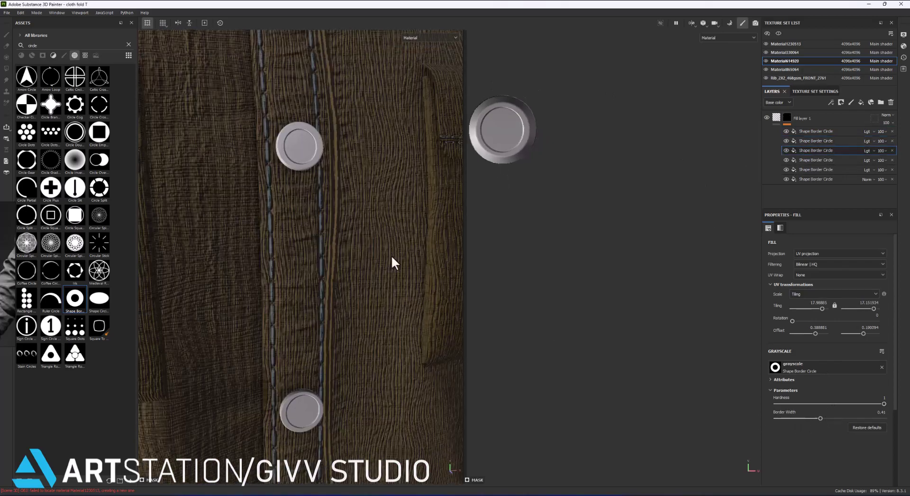
{"action": "scroll", "coordinate": [457, 311], "scroll_direction": "down", "scroll_amount": 5}
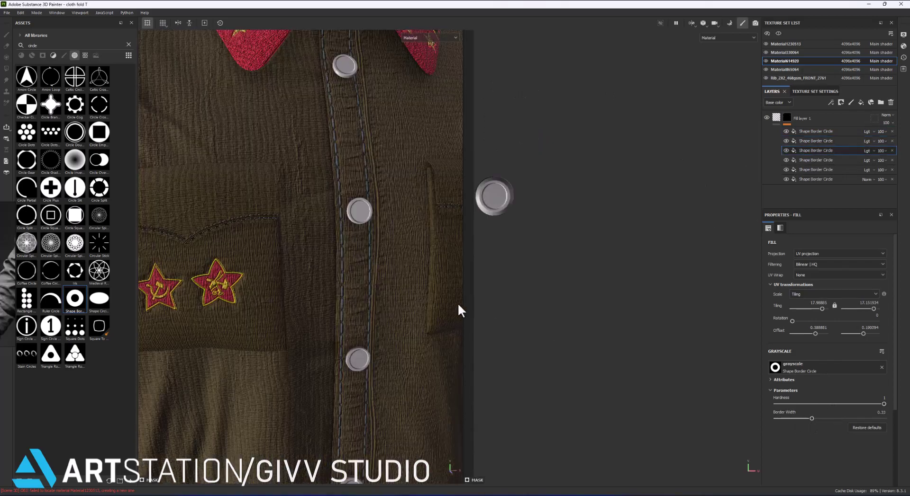
Add Iron Raw Damaged as a button layer with roughness about 0.69 and a darker colour.
{"action": "type", "text": "metal"}
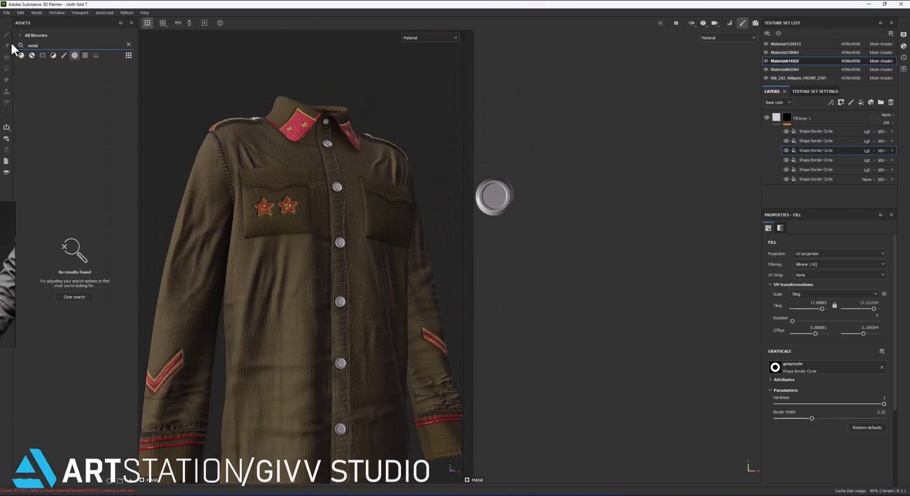
{"action": "left_click", "coordinate": [22, 55]}
{"action": "left_click_drag", "start_coordinate": [71, 187], "coordinate": [829, 199]}
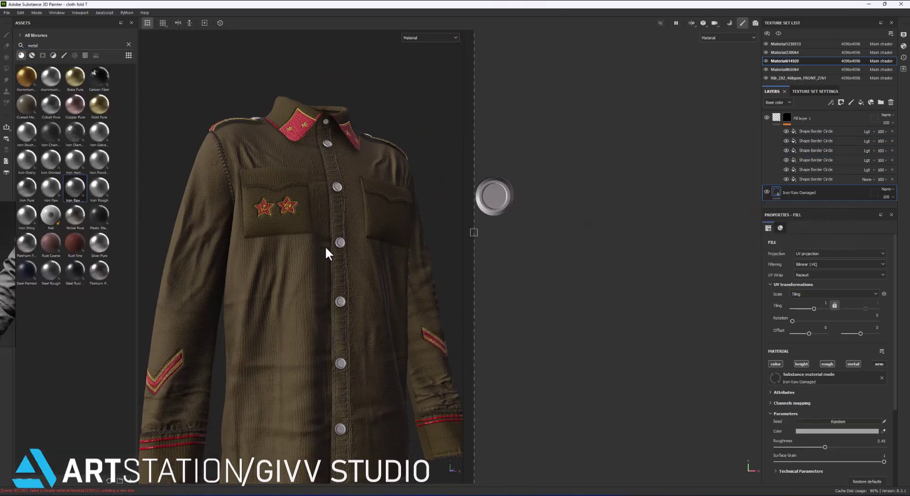
{"action": "scroll", "coordinate": [352, 262], "scroll_direction": "up", "scroll_amount": 5}
{"action": "scroll", "coordinate": [353, 264], "scroll_direction": "down", "scroll_amount": 3}
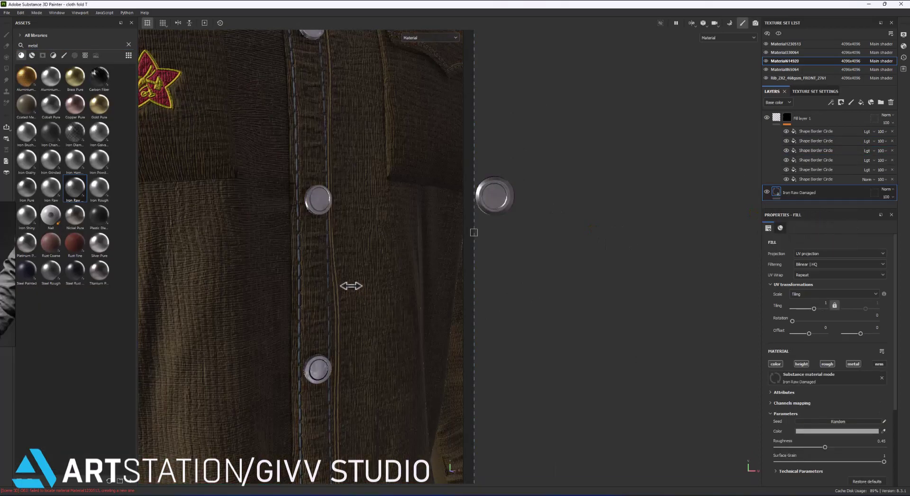
{"action": "scroll", "coordinate": [337, 282], "scroll_direction": "down", "scroll_amount": 3}
{"action": "scroll", "coordinate": [337, 282], "scroll_direction": "up", "scroll_amount": 3}
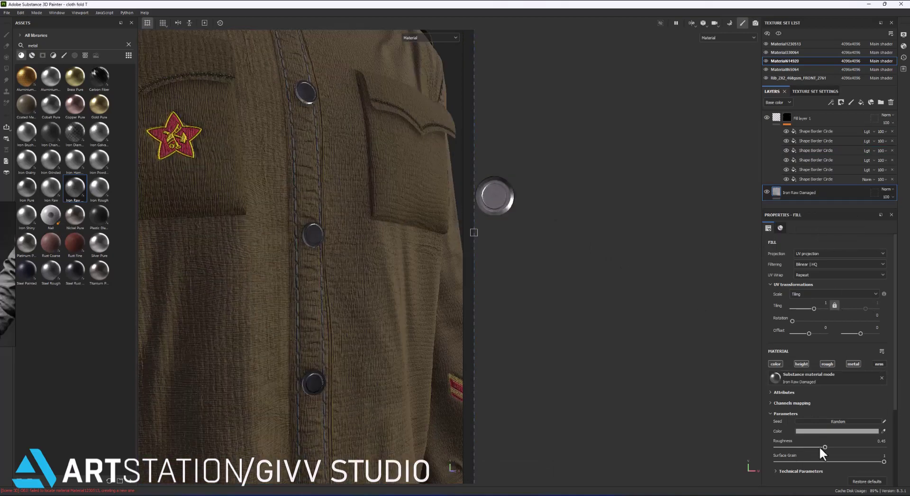
{"action": "right_click_drag", "start_coordinate": [395, 316], "coordinate": [356, 289], "text": "shift"}
{"action": "left_click_drag", "start_coordinate": [825, 447], "coordinate": [850, 447]}
{"action": "left_click", "coordinate": [836, 431]}
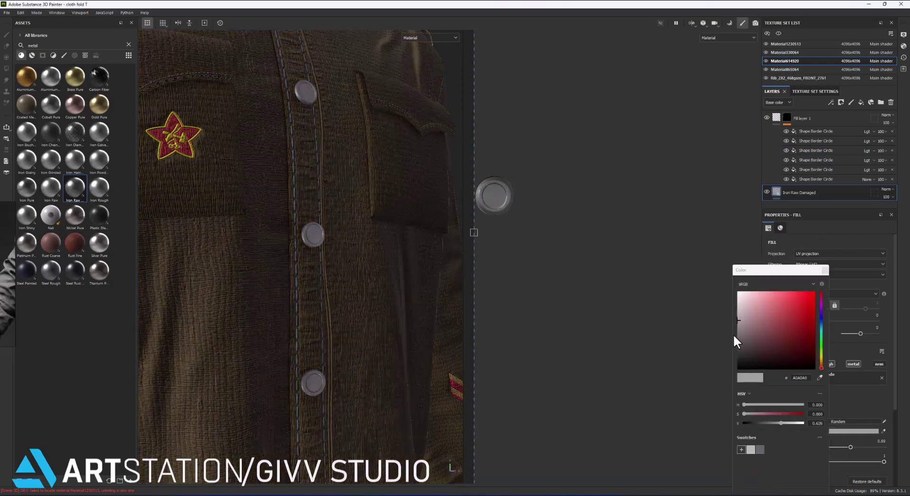
{"action": "left_click_drag", "start_coordinate": [733, 337], "coordinate": [725, 350]}
Add a Blur Slope filter to the button fill layer.
{"action": "scroll", "coordinate": [343, 276], "scroll_direction": "down", "scroll_amount": 5}
{"action": "scroll", "coordinate": [453, 259], "scroll_direction": "up", "scroll_amount": 5}
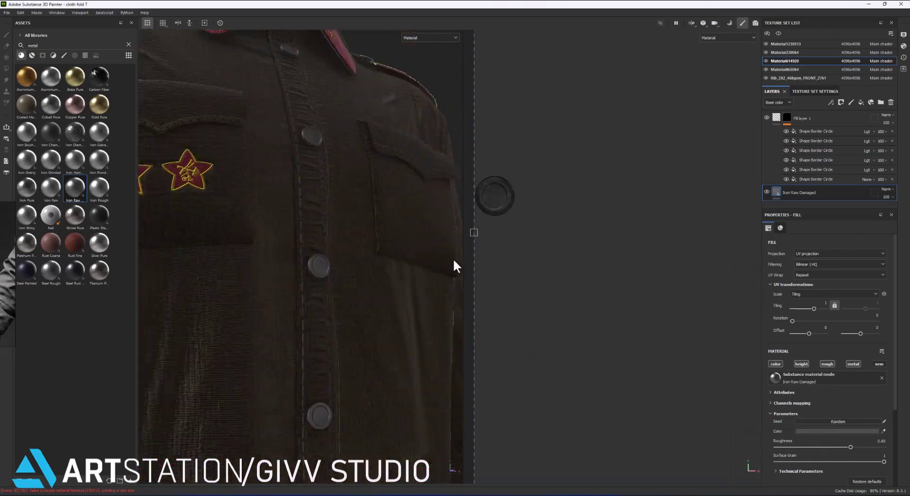
{"action": "right_click", "coordinate": [838, 131]}
{"action": "left_click", "coordinate": [831, 232]}
{"action": "type", "text": "c:filter blu"}
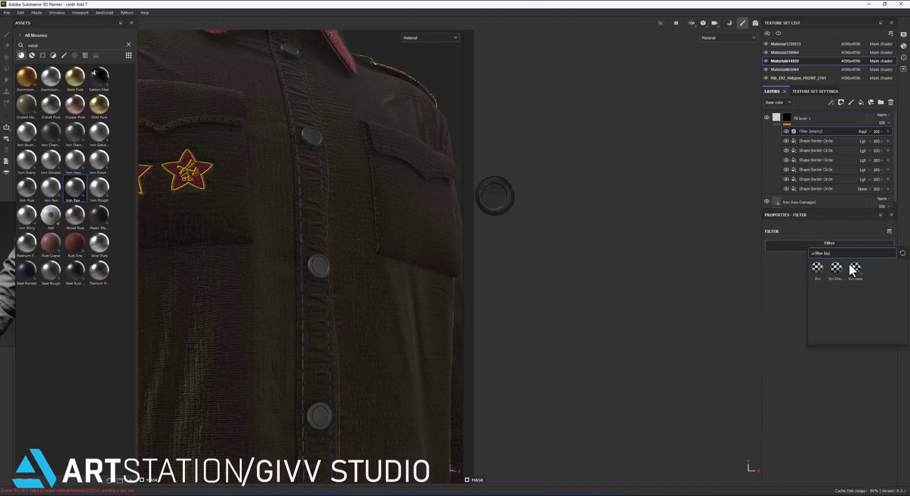
{"action": "left_click", "coordinate": [846, 275]}
{"action": "scroll", "coordinate": [332, 270], "scroll_direction": "up", "scroll_amount": 3}
{"action": "scroll", "coordinate": [332, 270], "scroll_direction": "up", "scroll_amount": 2}
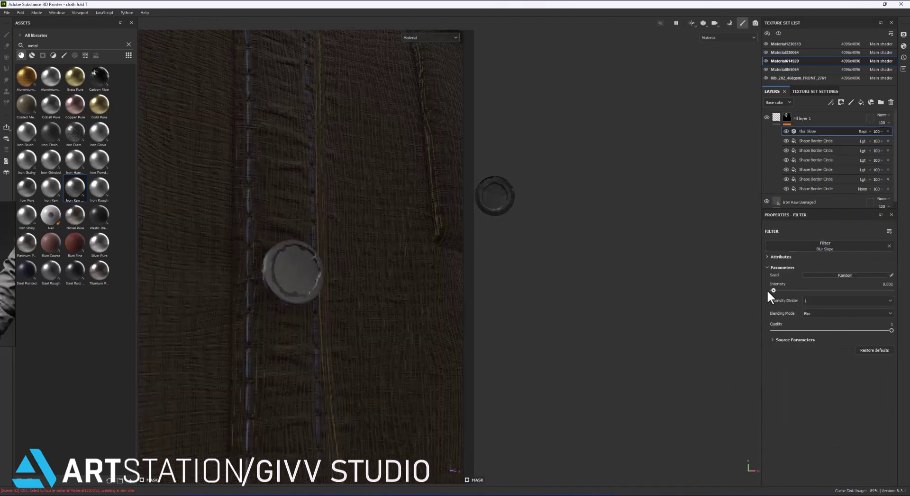
{"action": "scroll", "coordinate": [327, 300], "scroll_direction": "down", "scroll_amount": 5}
{"action": "scroll", "coordinate": [332, 299], "scroll_direction": "down", "scroll_amount": 2}
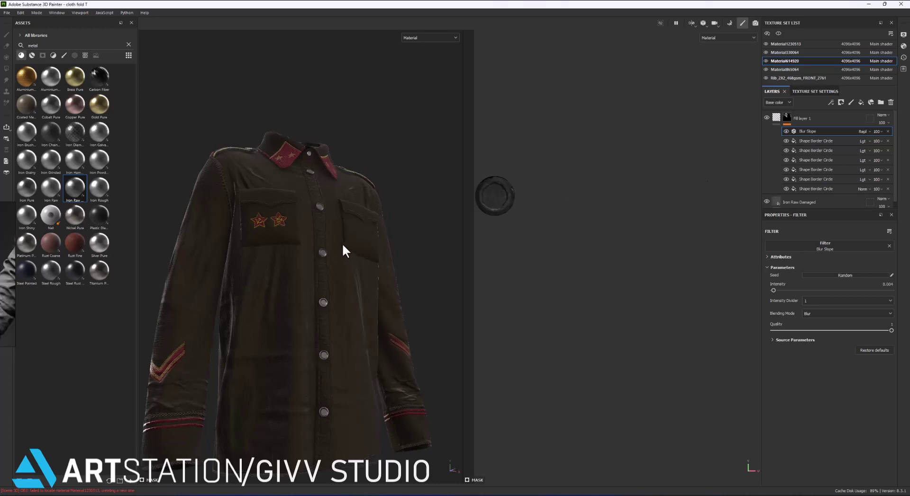
{"action": "scroll", "coordinate": [337, 251], "scroll_direction": "up", "scroll_amount": 3}
{"action": "scroll", "coordinate": [327, 253], "scroll_direction": "up", "scroll_amount": 1}
Rename the button fill layer to rim height.
{"action": "double_click", "coordinate": [801, 118]}
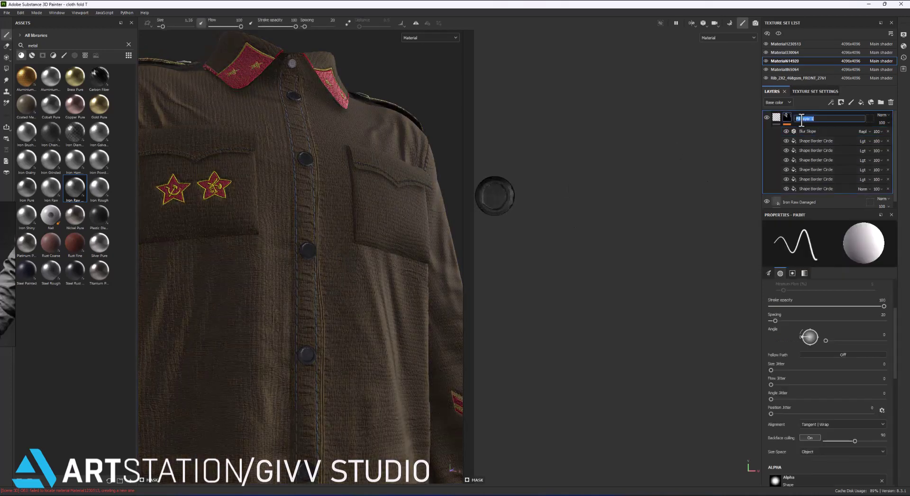
{"action": "type", "text": "Iron height"}
{"action": "scroll", "coordinate": [303, 260], "scroll_direction": "down", "scroll_amount": 3}
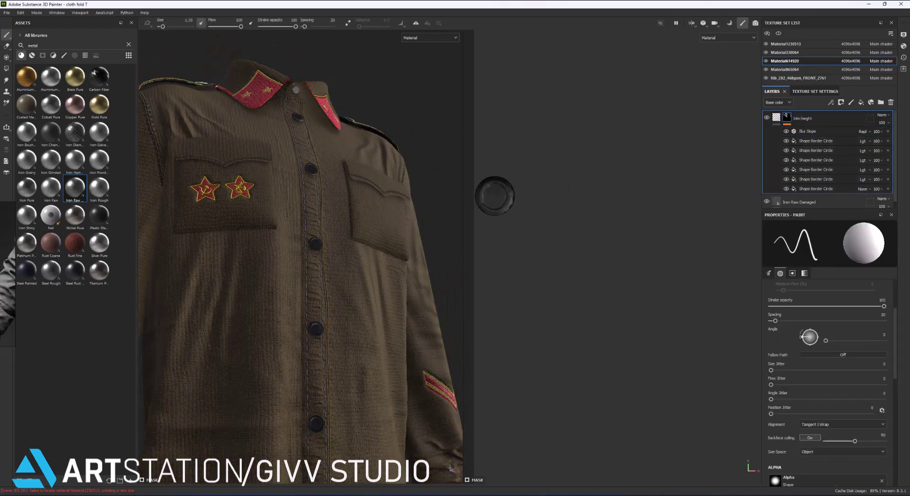
{"action": "scroll", "coordinate": [304, 260], "scroll_direction": "up", "scroll_amount": 2}
{"action": "key", "text": "alt+Tab"}
{"action": "scroll", "coordinate": [308, 331], "scroll_direction": "up", "scroll_amount": 1}
{"action": "scroll", "coordinate": [302, 283], "scroll_direction": "up", "scroll_amount": 3}
In File Explorer, locate logo.png in Cloth Fold > Sample and drag it into Painter for import.
{"action": "left_click", "coordinate": [291, 268]}
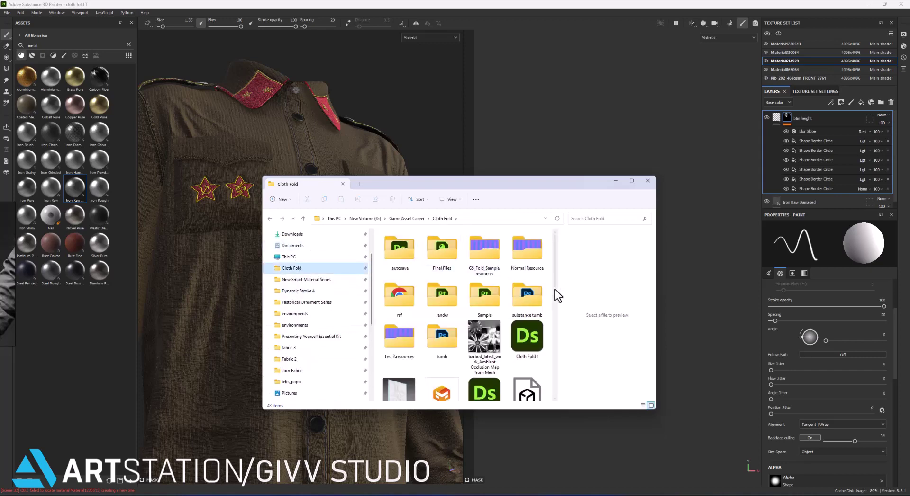
{"action": "scroll", "coordinate": [496, 296], "scroll_direction": "down", "scroll_amount": 3}
{"action": "left_click_drag", "start_coordinate": [262, 410], "coordinate": [234, 459]}
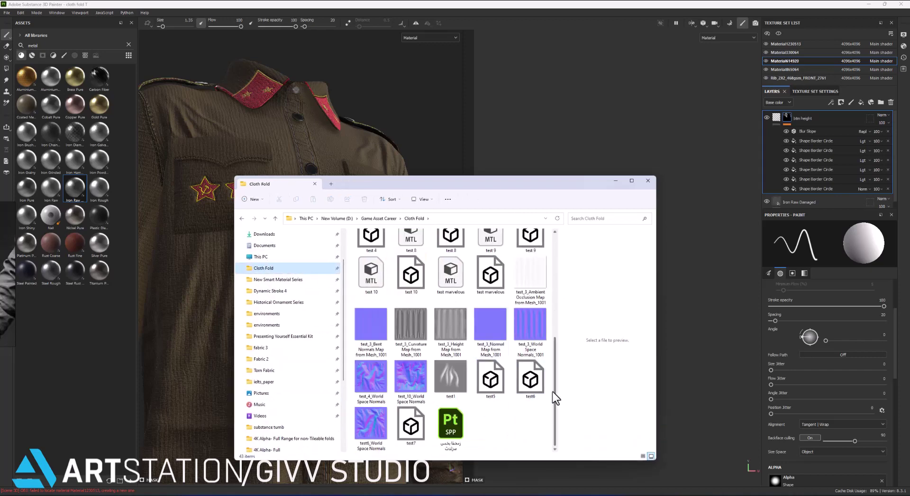
{"action": "scroll", "coordinate": [567, 296], "scroll_direction": "up", "scroll_amount": 5}
{"action": "double_click", "coordinate": [411, 268]}
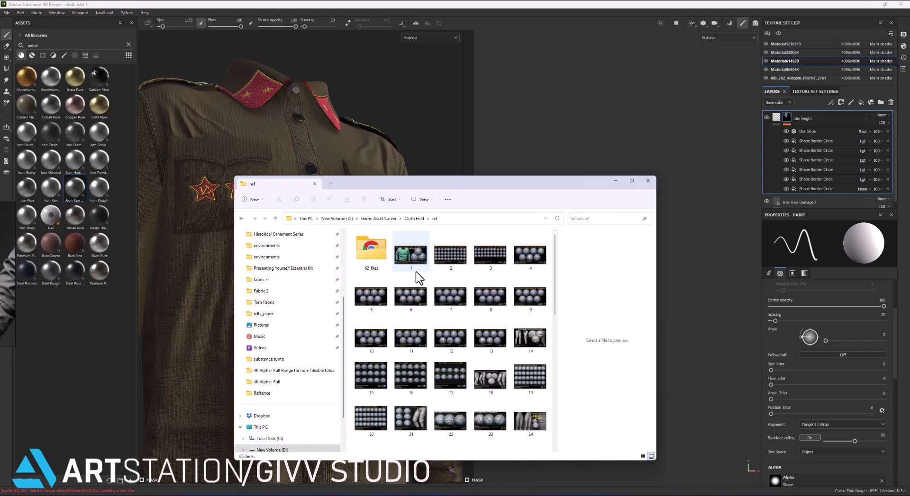
{"action": "scroll", "coordinate": [413, 281], "scroll_direction": "down", "scroll_amount": 10}
{"action": "left_click", "coordinate": [414, 219]}
{"action": "double_click", "coordinate": [450, 247]}
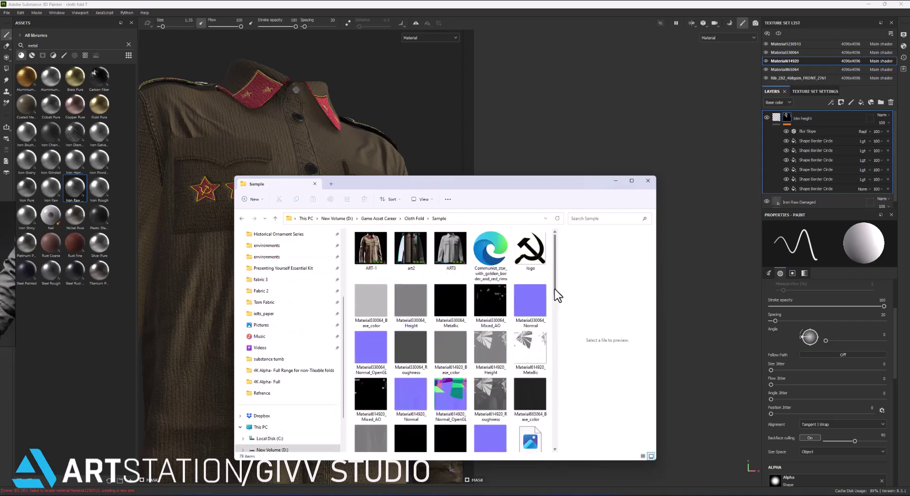
{"action": "left_click", "coordinate": [530, 256]}
{"action": "left_click_drag", "start_coordinate": [529, 256], "coordinate": [451, 156]}
Import logo.png as a texture and add a new fill layer limited to Height only.
{"action": "left_click", "coordinate": [545, 179]}
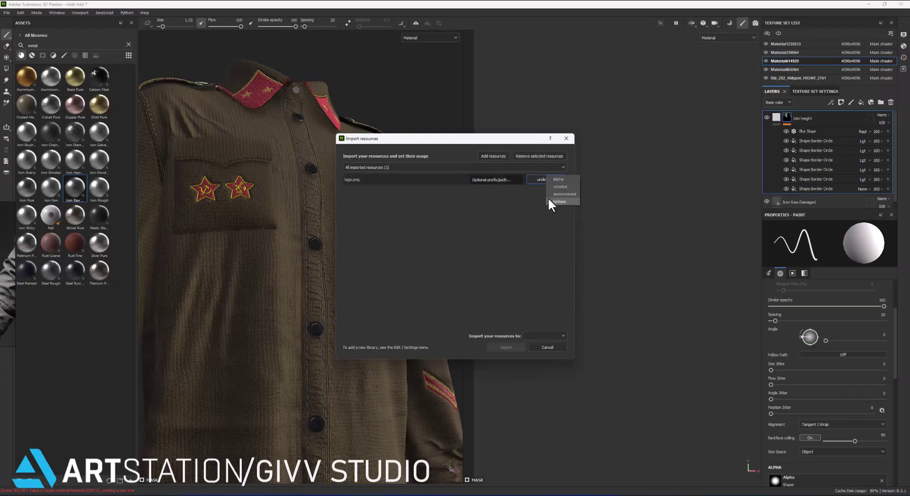
{"action": "left_click", "coordinate": [516, 349]}
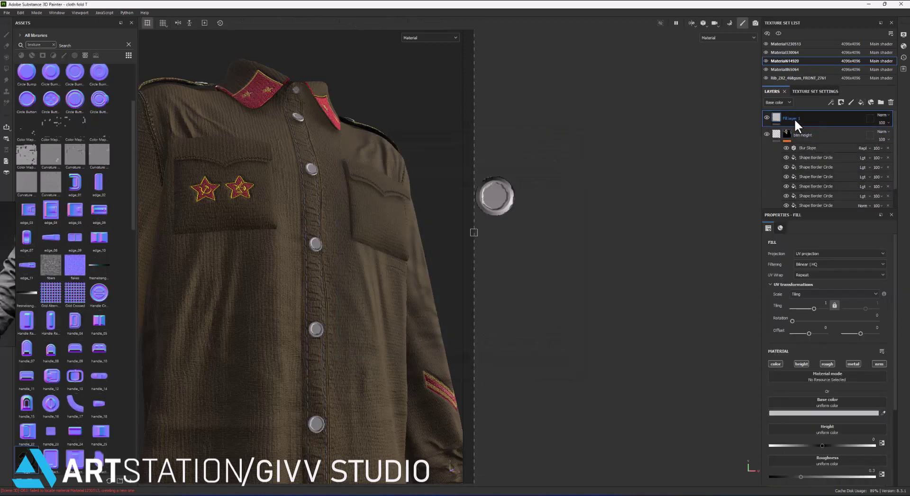
{"action": "right_click", "coordinate": [794, 118]}
{"action": "left_click", "coordinate": [805, 129]}
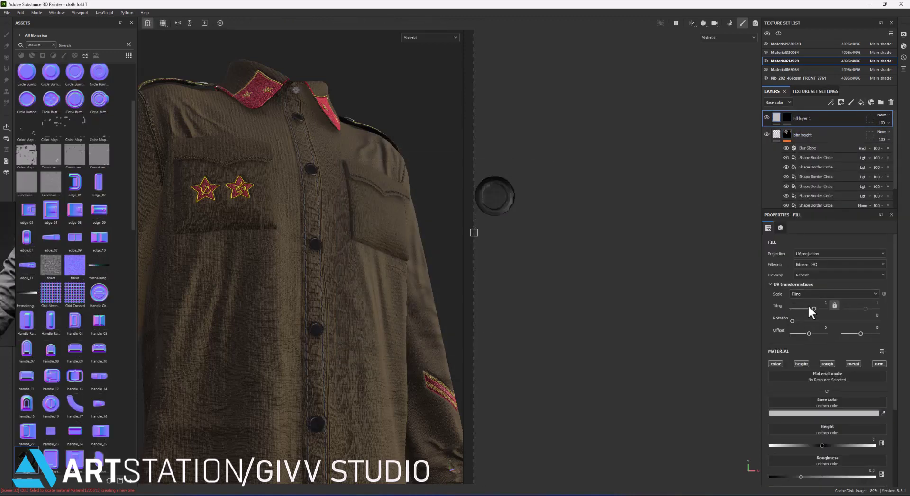
{"action": "left_click", "coordinate": [801, 364]}
Add a logo Fill effect to the layer's mask, scale it, and set UV Wrap to None.
{"action": "right_click", "coordinate": [790, 119]}
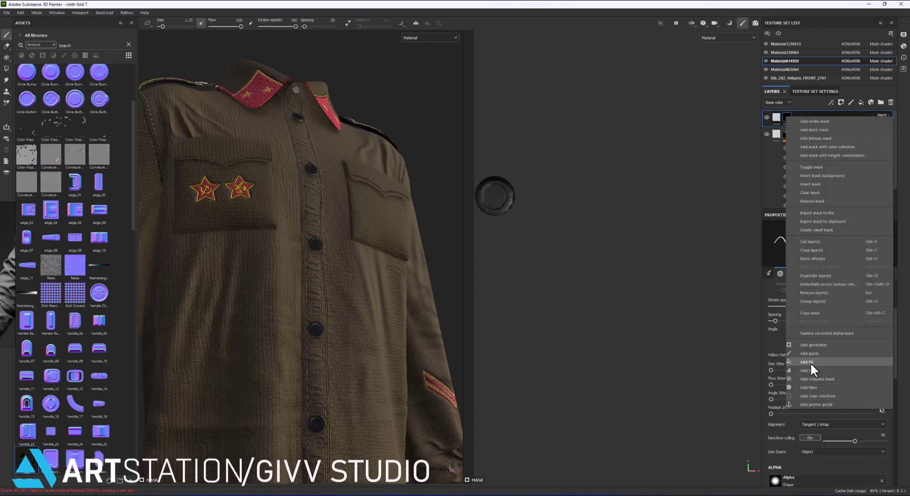
{"action": "left_click", "coordinate": [809, 363]}
{"action": "mouse_move", "coordinate": [682, 153]}
{"action": "left_mouse_down"}
{"action": "mouse_move", "coordinate": [495, 228]}
{"action": "mouse_move", "coordinate": [625, 209]}
{"action": "mouse_move", "coordinate": [581, 243]}
{"action": "mouse_move", "coordinate": [590, 211]}
{"action": "left_mouse_up"}
{"action": "left_click", "coordinate": [808, 284]}
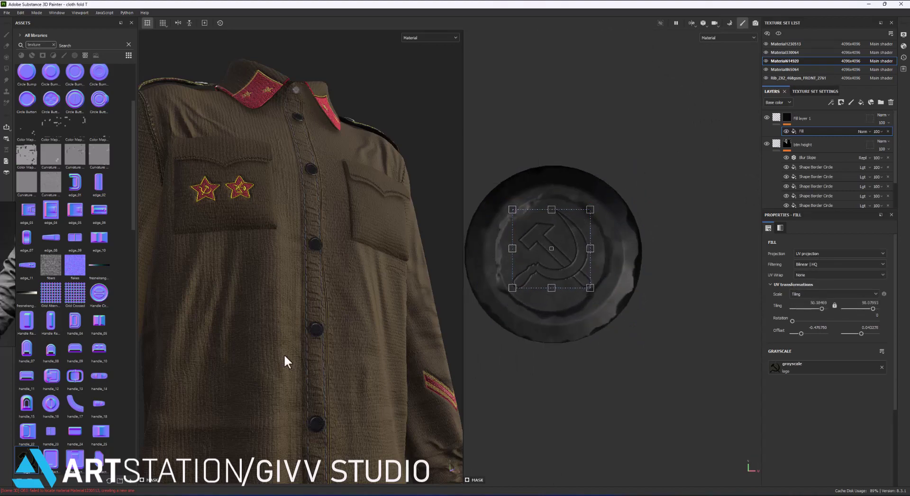
Nudge and rotate the logo so it sits on a button disk.
{"action": "scroll", "coordinate": [308, 332], "scroll_direction": "up", "scroll_amount": 5}
{"action": "scroll", "coordinate": [352, 256], "scroll_direction": "down", "scroll_amount": 2}
{"action": "scroll", "coordinate": [341, 285], "scroll_direction": "down", "scroll_amount": 3}
{"action": "scroll", "coordinate": [317, 284], "scroll_direction": "up", "scroll_amount": 5}
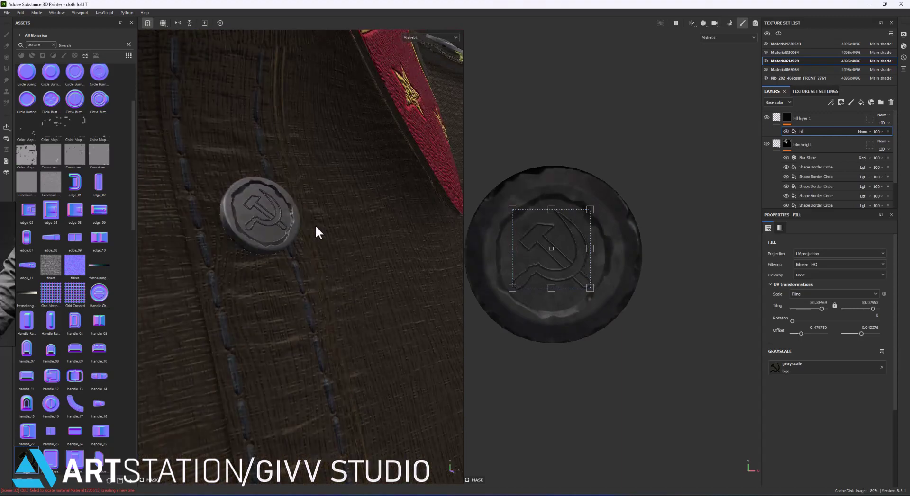
{"action": "scroll", "coordinate": [317, 231], "scroll_direction": "up", "scroll_amount": 2}
{"action": "left_click_drag", "start_coordinate": [568, 258], "coordinate": [568, 260]}
{"action": "left_click_drag", "start_coordinate": [591, 213], "coordinate": [578, 203]}
{"action": "left_click", "coordinate": [793, 368]}
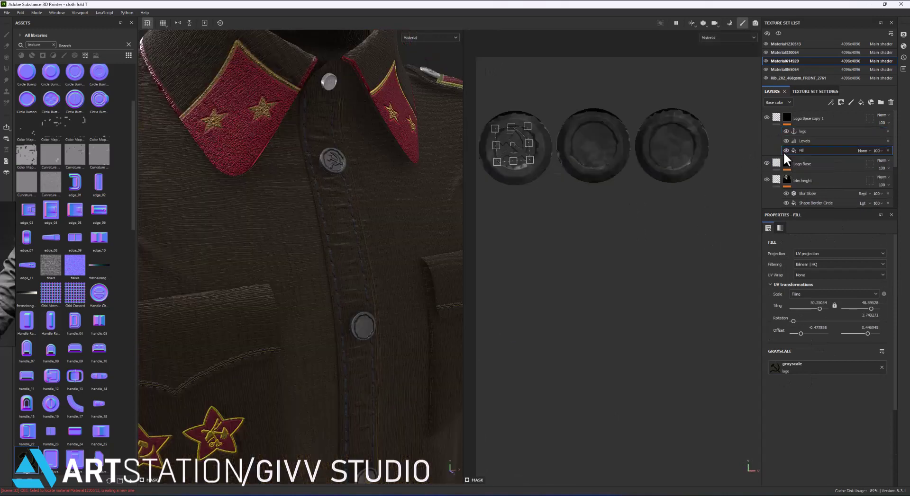
Delete Logo Base copy 1 and duplicate the logo Fill effect in Logo Base's mask.
{"action": "key", "text": "Delete"}
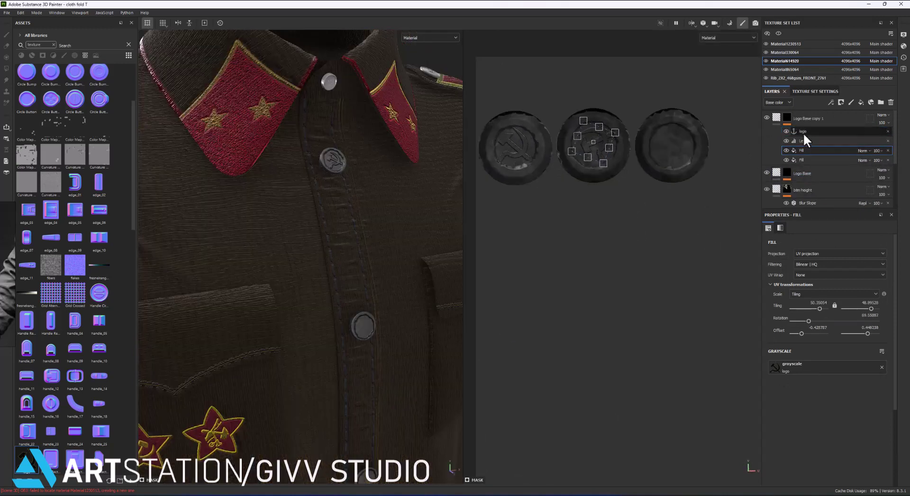
{"action": "left_click", "coordinate": [798, 121]}
{"action": "left_click", "coordinate": [803, 150]}
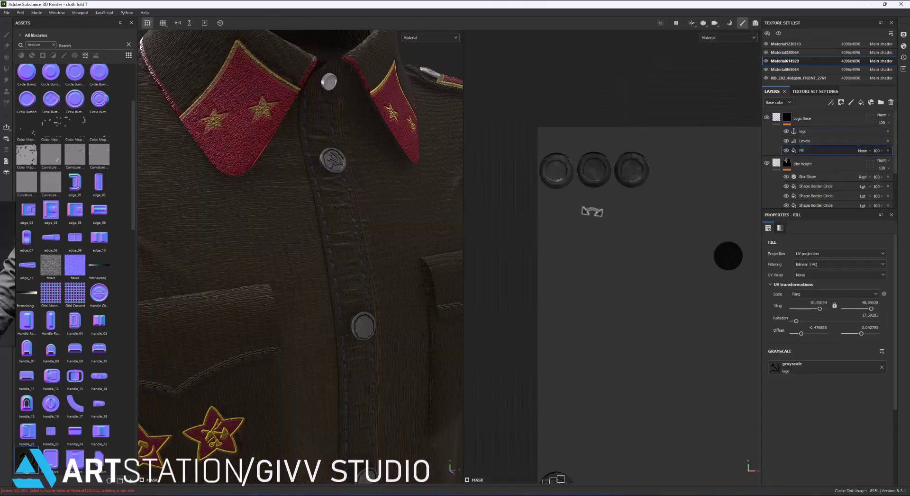
{"action": "key", "text": "ctrl+d"}
Move and rotate the logo copies upright onto each remaining button disk, then check the buttons.
{"action": "left_click_drag", "start_coordinate": [601, 212], "coordinate": [599, 320]}
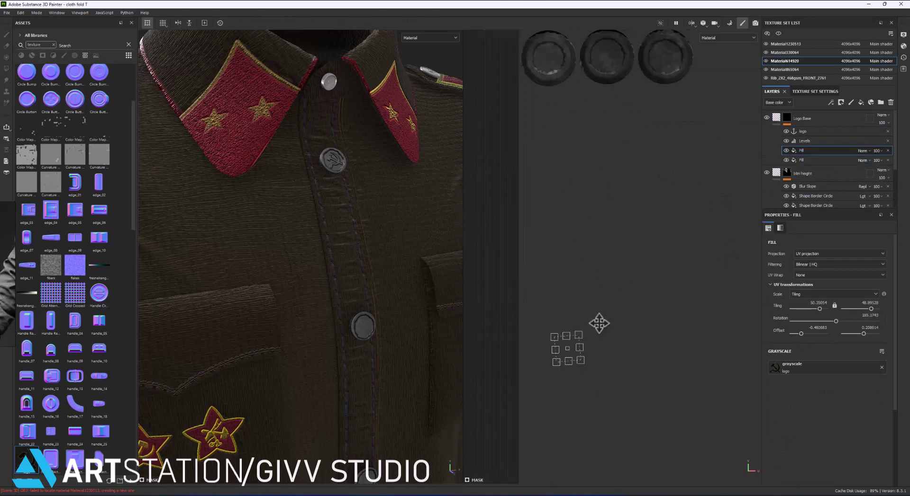
{"action": "scroll", "coordinate": [548, 81], "scroll_direction": "up", "scroll_amount": 3}
{"action": "left_click_drag", "start_coordinate": [587, 127], "coordinate": [575, 142]}
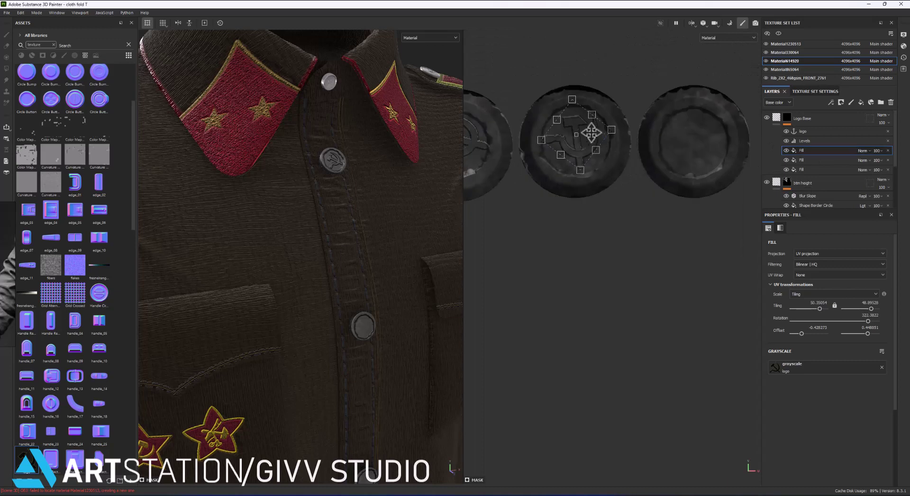
{"action": "left_click_drag", "start_coordinate": [652, 136], "coordinate": [704, 135]}
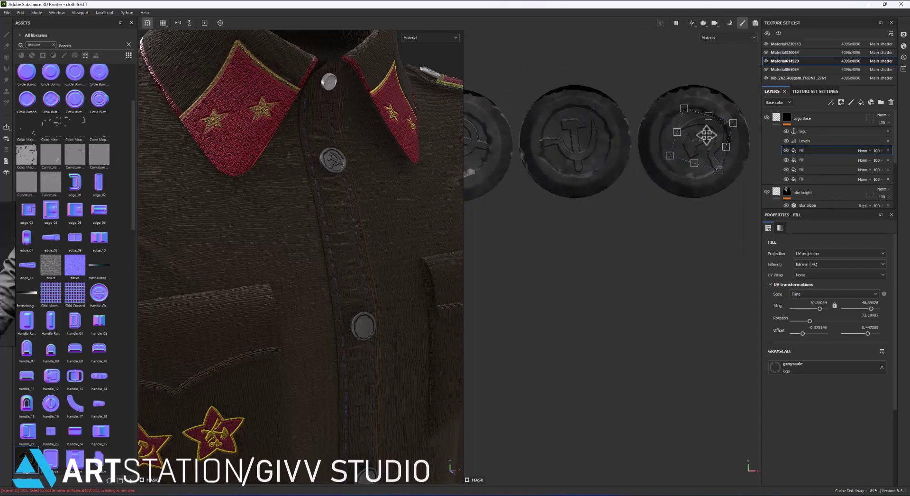
{"action": "scroll", "coordinate": [704, 135], "scroll_direction": "down", "scroll_amount": 3}
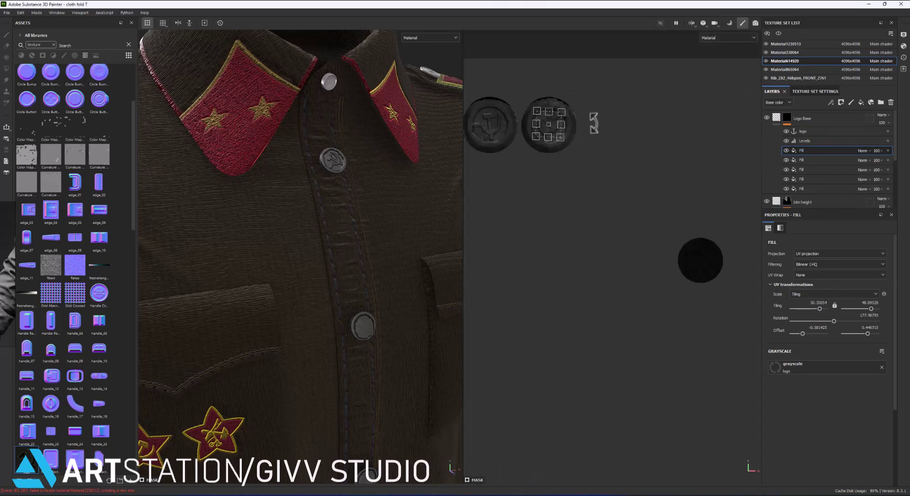
{"action": "left_click_drag", "start_coordinate": [498, 154], "coordinate": [758, 226]}
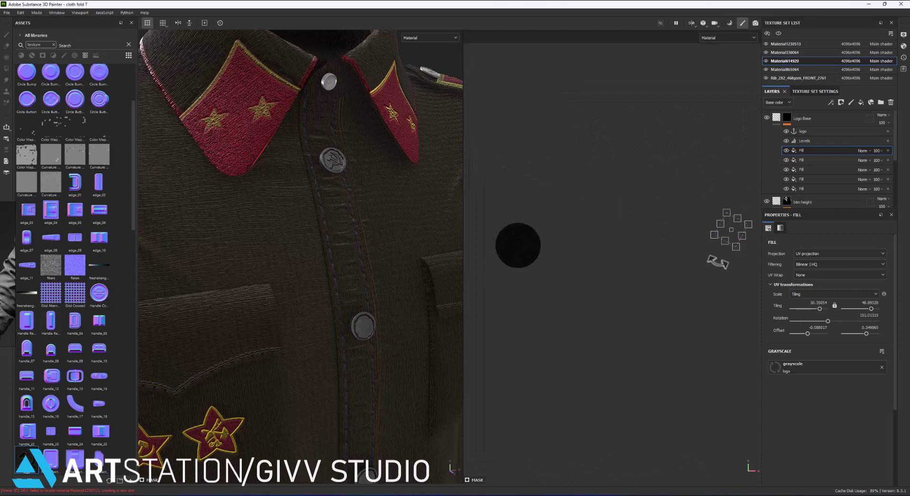
{"action": "left_click_drag", "start_coordinate": [501, 185], "coordinate": [529, 253]}
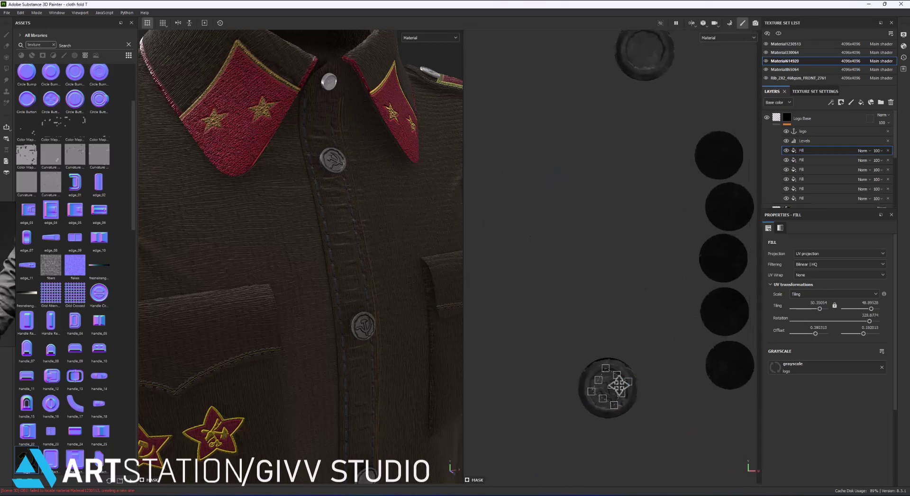
{"action": "scroll", "coordinate": [656, 46], "scroll_direction": "down", "scroll_amount": 5}
{"action": "scroll", "coordinate": [382, 225], "scroll_direction": "down", "scroll_amount": 5}
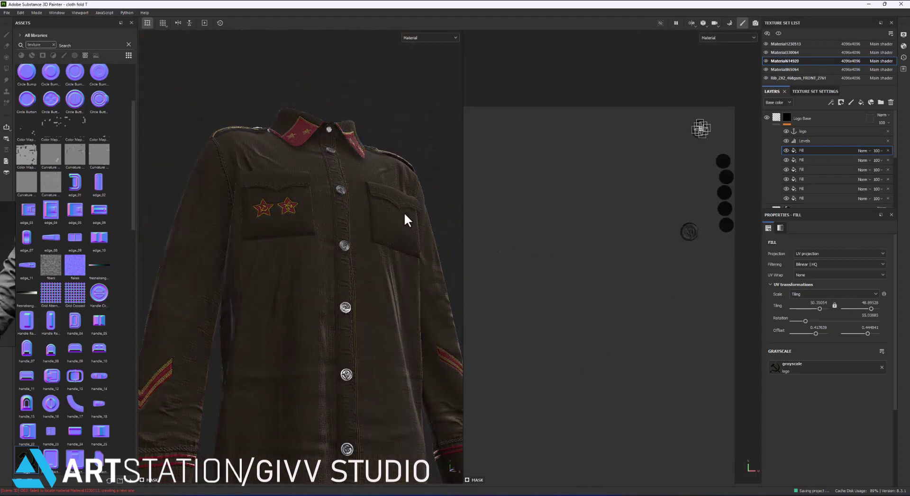
{"action": "left_click_drag", "start_coordinate": [407, 220], "coordinate": [336, 268], "text": "alt"}
{"action": "scroll", "coordinate": [274, 109], "scroll_direction": "up", "scroll_amount": 5}
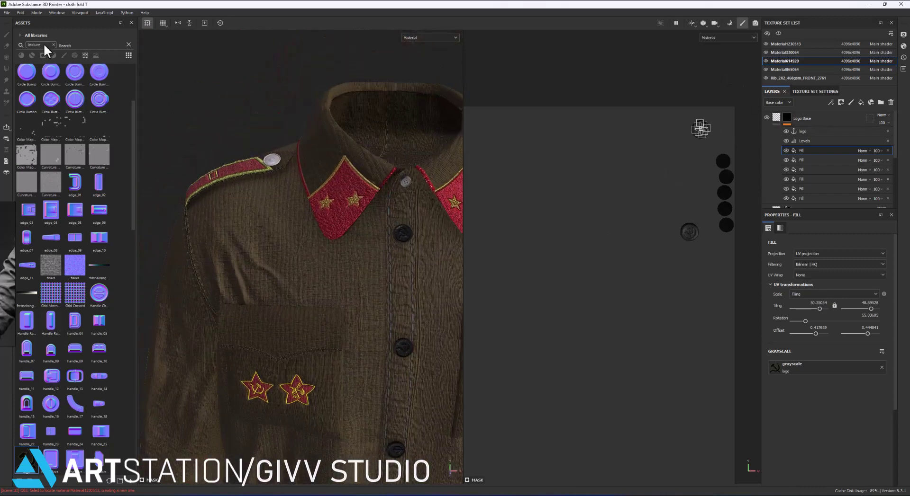
Search assets for 'plastic' and apply Plastic Armor Simple to the three button texture sets.
{"action": "left_click", "coordinate": [53, 45]}
{"action": "type", "text": "plastic"}
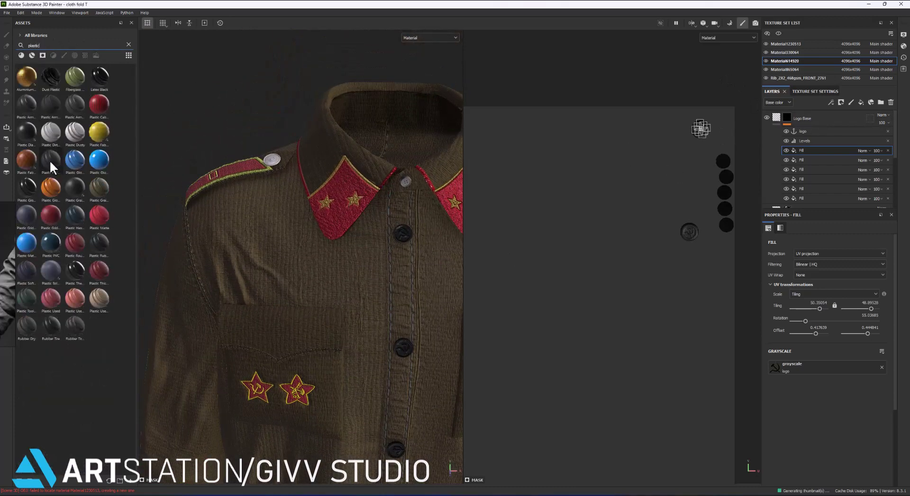
{"action": "mouse_move", "coordinate": [75, 103]}
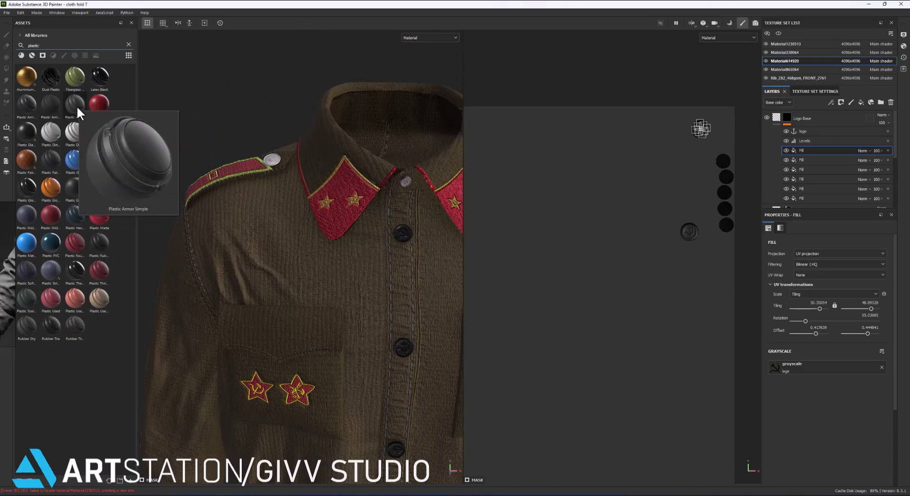
{"action": "left_click_drag", "start_coordinate": [76, 106], "coordinate": [274, 158]}
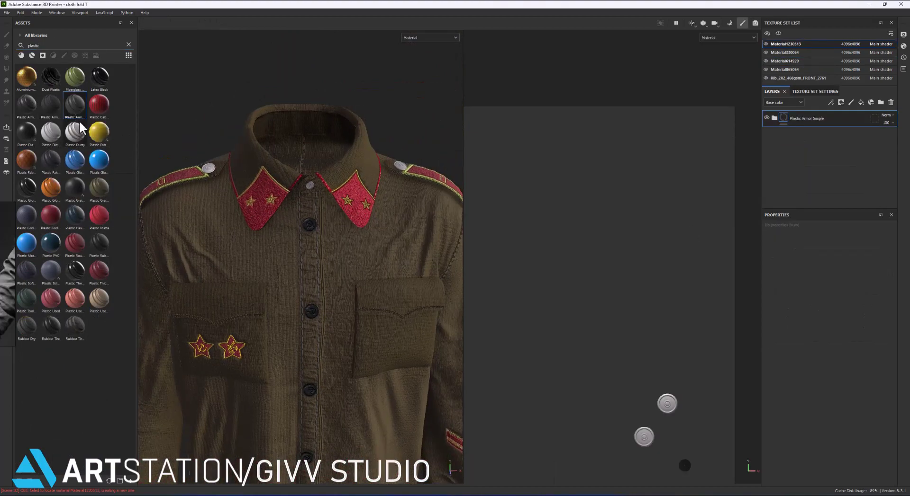
{"action": "left_click_drag", "start_coordinate": [75, 105], "coordinate": [400, 163]}
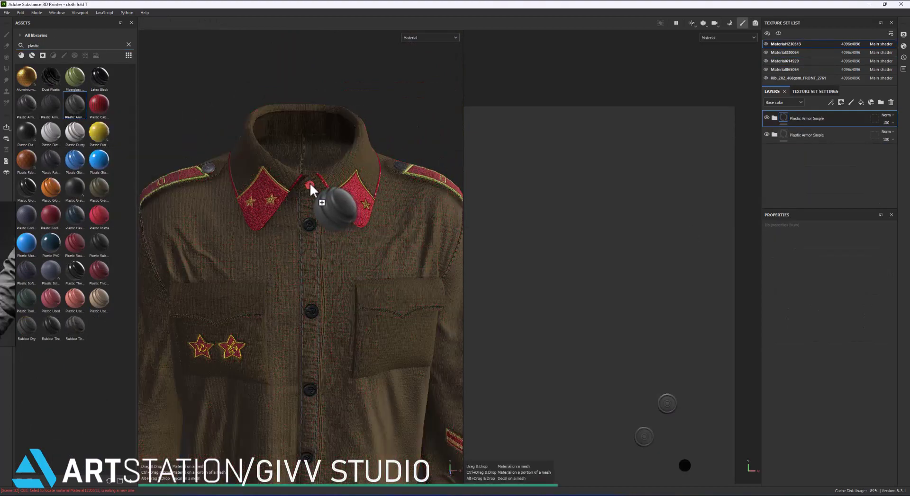
{"action": "left_click_drag", "start_coordinate": [75, 109], "coordinate": [309, 184]}
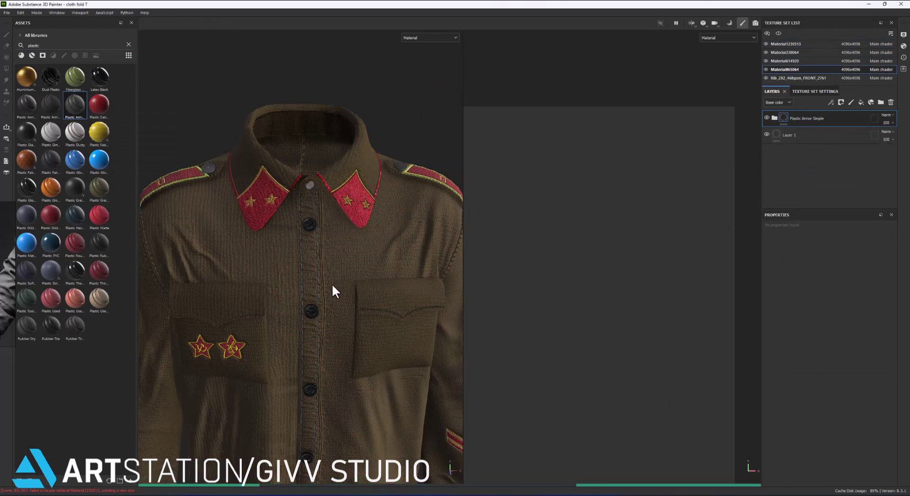
Turn to a three-quarter view and select the Rib_2X2_468gsm_FRONT_2761 texture set.
{"action": "scroll", "coordinate": [332, 283], "scroll_direction": "down", "scroll_amount": 3}
{"action": "left_click_drag", "start_coordinate": [330, 267], "coordinate": [358, 279], "text": "alt"}
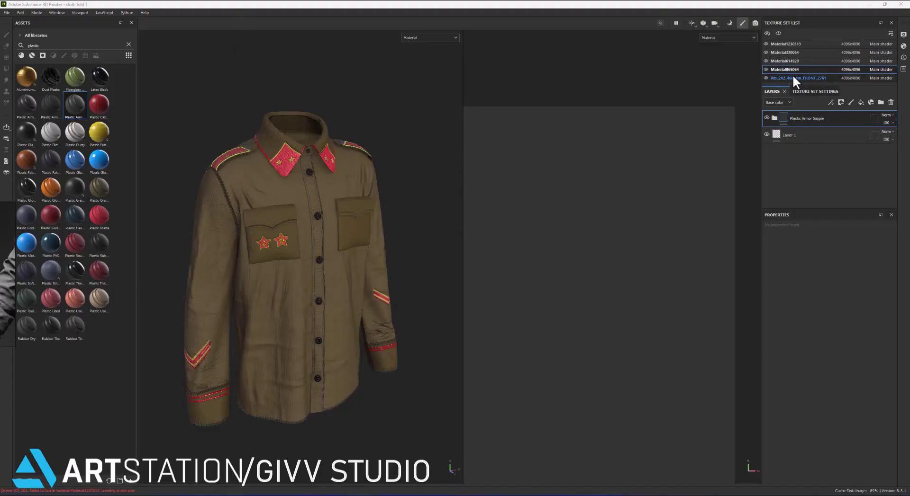
{"action": "left_click", "coordinate": [781, 77]}
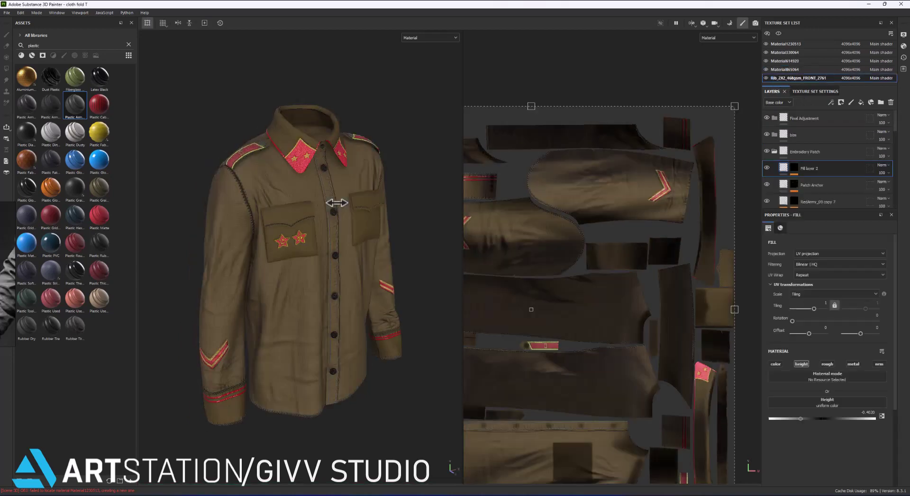
Add a fill layer named Dirt with a black mask driven by the Dirt generator.
{"action": "left_click_drag", "start_coordinate": [336, 203], "coordinate": [317, 210], "text": "alt"}
{"action": "left_click", "coordinate": [775, 118]}
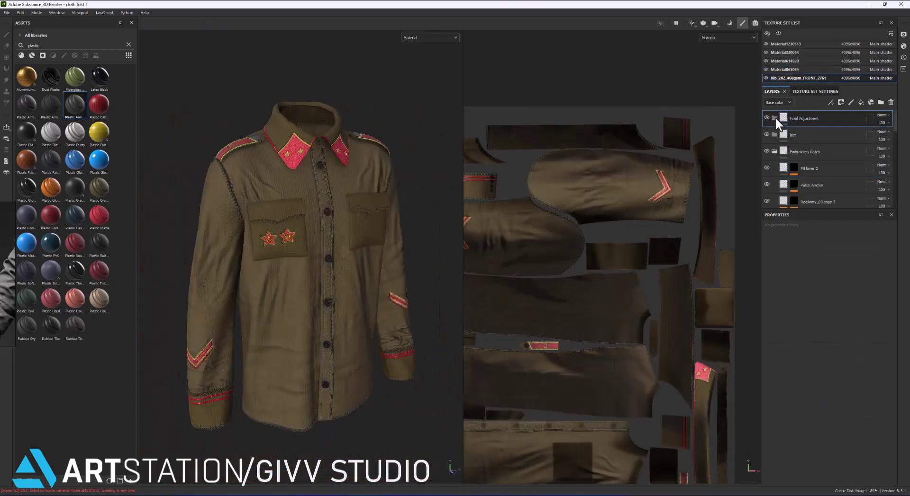
{"action": "left_click", "coordinate": [859, 103]}
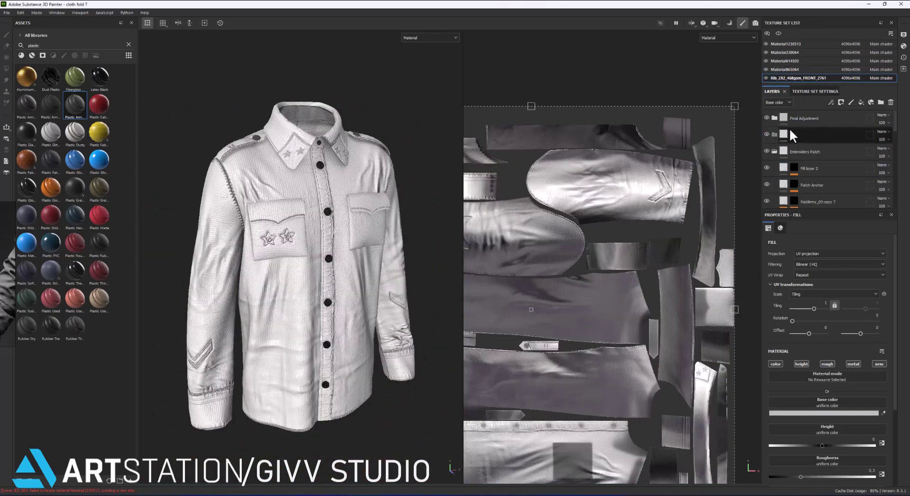
{"action": "type", "text": "Dirt"}
{"action": "key", "text": "Return"}
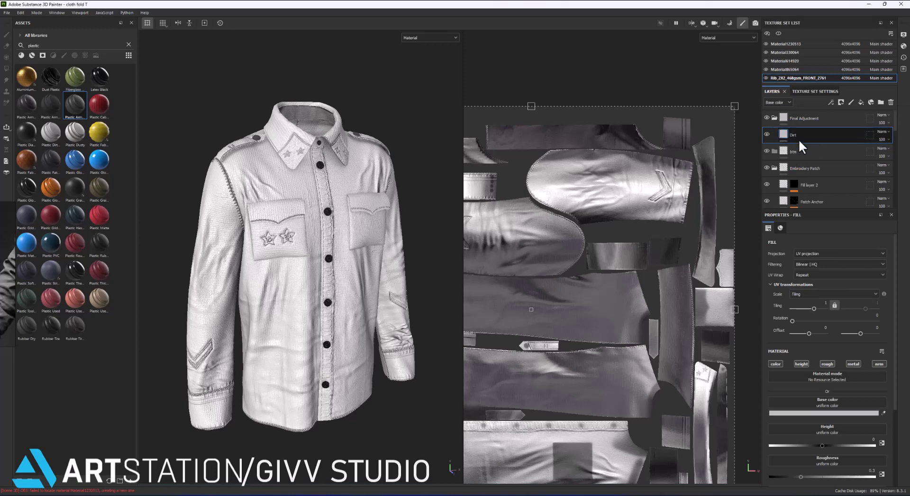
{"action": "right_click", "coordinate": [798, 139]}
{"action": "left_click", "coordinate": [804, 169]}
{"action": "right_click", "coordinate": [795, 154]}
{"action": "left_click", "coordinate": [829, 356]}
{"action": "left_click", "coordinate": [834, 246]}
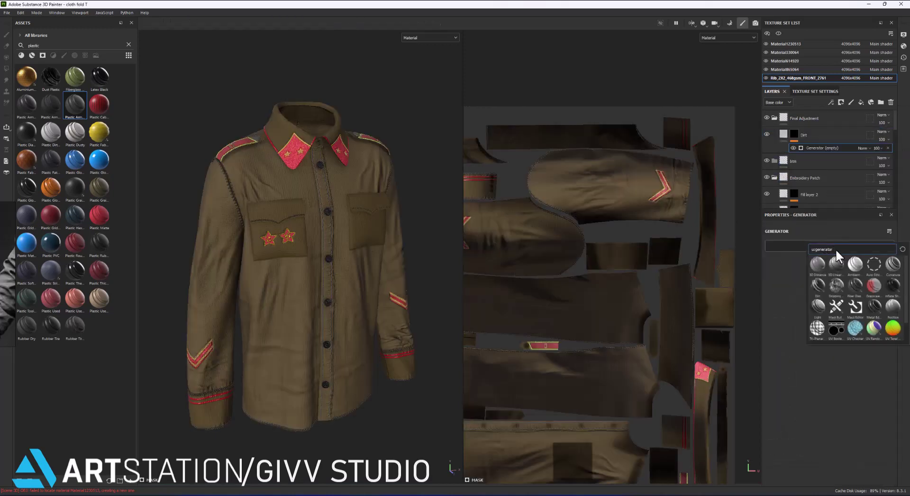
{"action": "left_click", "coordinate": [816, 285]}
{"action": "left_click", "coordinate": [793, 135], "text": "alt"}
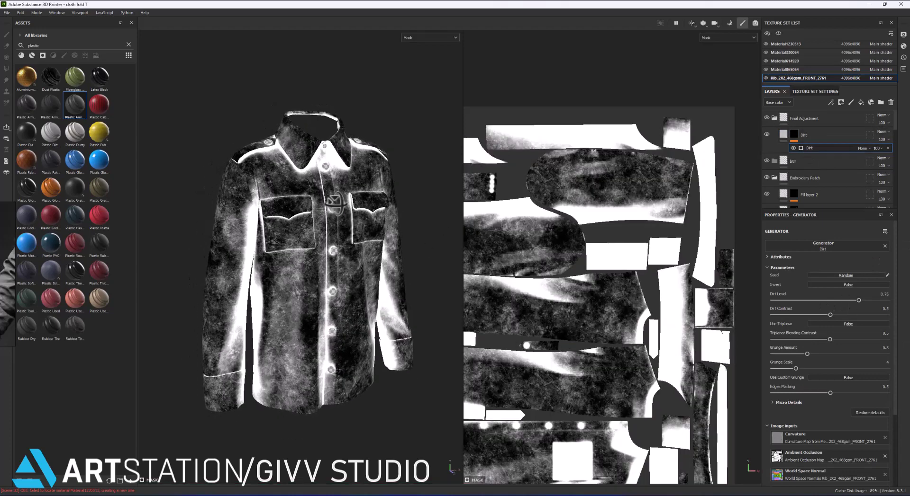
Tune the Dirt generator: dirt level about 0.63, less grunge, triplanar contrast 0.56.
{"action": "left_click_drag", "start_coordinate": [829, 301], "coordinate": [840, 301]}
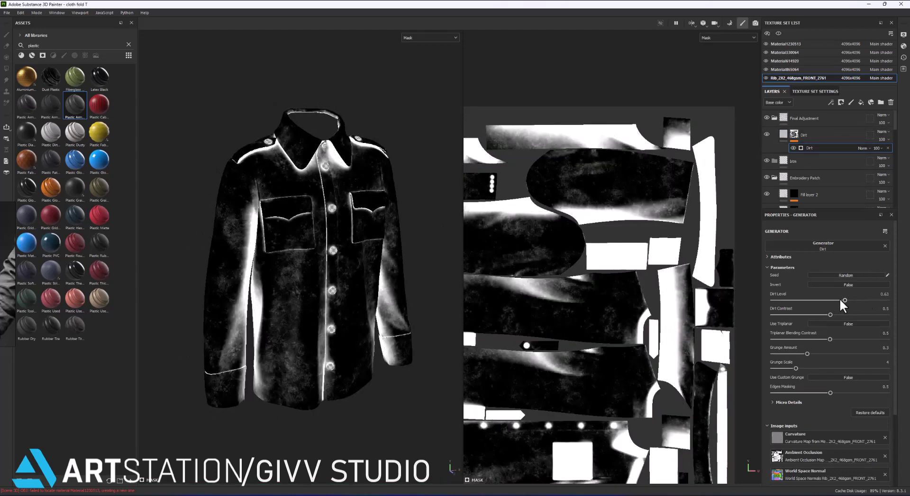
{"action": "mouse_move", "coordinate": [807, 354]}
{"action": "left_mouse_down"}
{"action": "mouse_move", "coordinate": [801, 341]}
{"action": "mouse_move", "coordinate": [837, 342]}
{"action": "mouse_move", "coordinate": [826, 341]}
{"action": "left_mouse_up"}
{"action": "scroll", "coordinate": [823, 392], "scroll_direction": "down", "scroll_amount": 2}
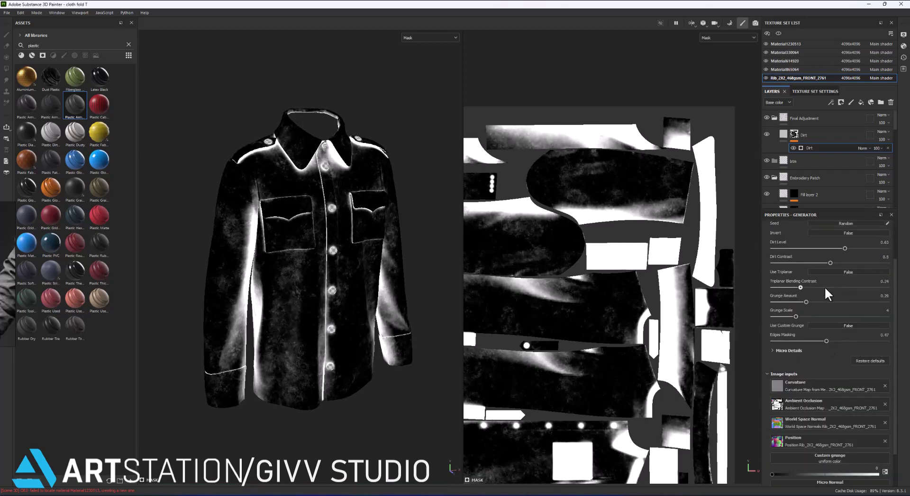
{"action": "left_click_drag", "start_coordinate": [800, 288], "coordinate": [837, 288]}
{"action": "mouse_move", "coordinate": [844, 248]}
{"action": "left_mouse_down"}
{"action": "mouse_move", "coordinate": [804, 249]}
{"action": "mouse_move", "coordinate": [836, 251]}
{"action": "left_mouse_up"}
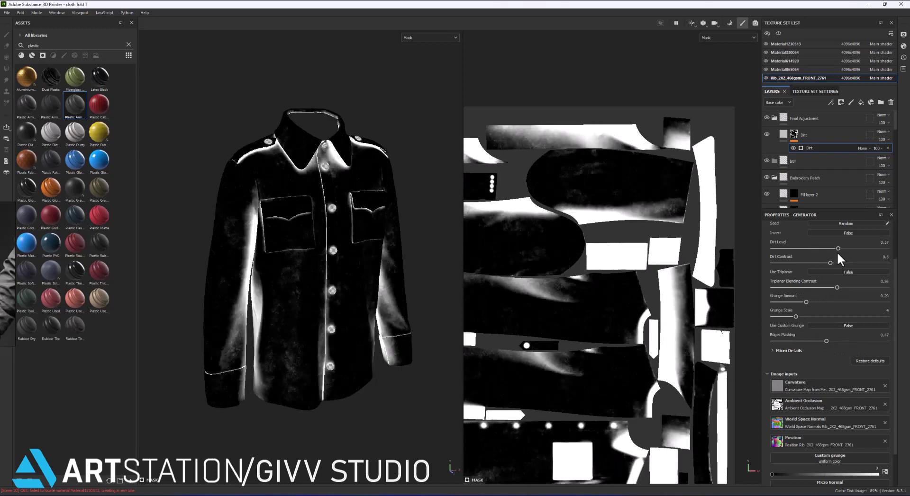
Give the Dirt fill a dark brown colour, no height, and roughness near 1.
{"action": "left_click", "coordinate": [810, 135]}
{"action": "left_click", "coordinate": [822, 413]}
{"action": "left_click", "coordinate": [792, 355]}
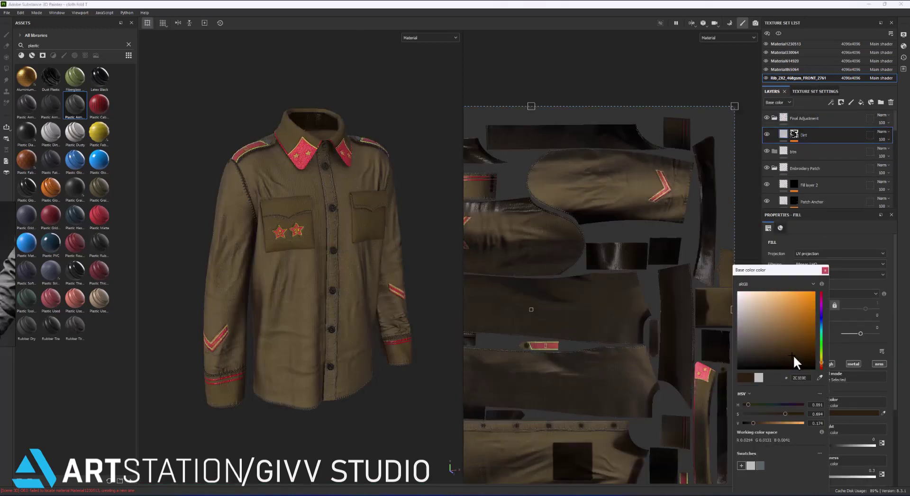
{"action": "left_click", "coordinate": [824, 270]}
{"action": "left_click", "coordinate": [801, 364]}
{"action": "left_click_drag", "start_coordinate": [857, 445], "coordinate": [865, 446]}
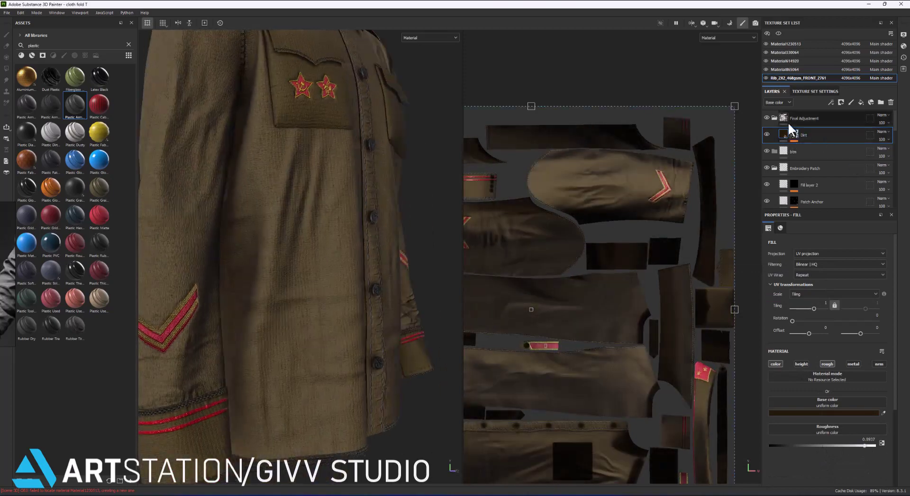
Adjust the Dirt layer's opacity through 52 and 26, settling on 37.
{"action": "left_click", "coordinate": [881, 139]}
{"action": "left_click_drag", "start_coordinate": [857, 154], "coordinate": [891, 161]}
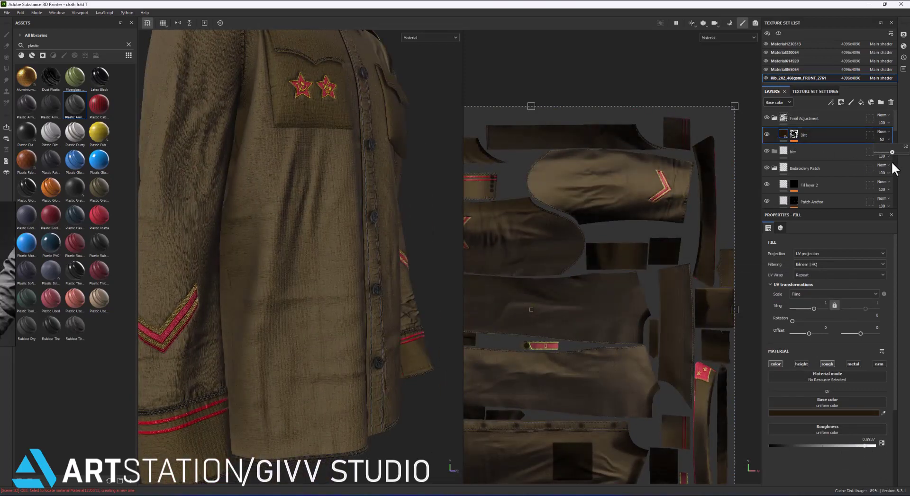
{"action": "left_click", "coordinate": [881, 132]}
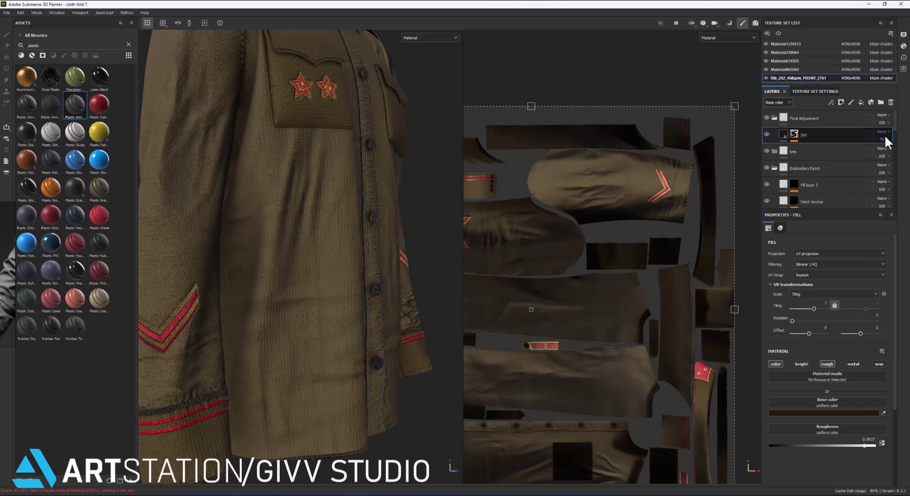
{"action": "left_click", "coordinate": [882, 138]}
{"action": "mouse_move", "coordinate": [879, 151]}
{"action": "left_mouse_down"}
{"action": "mouse_move", "coordinate": [872, 163]}
{"action": "mouse_move", "coordinate": [880, 163]}
{"action": "left_mouse_up"}
{"action": "right_click_drag", "start_coordinate": [311, 220], "coordinate": [367, 188], "text": "alt"}
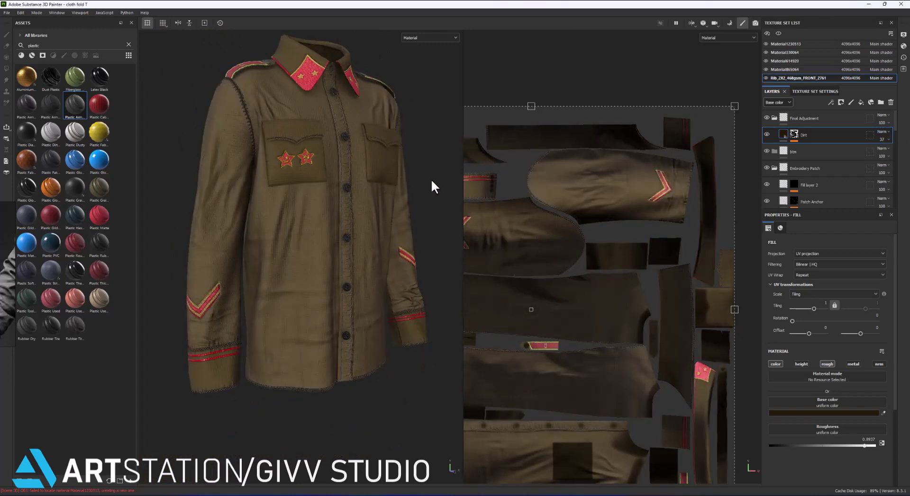
Add a 'Curvature Add' fill layer whose mask uses a Curvature generator with Global Balance 0.2.
{"action": "left_click", "coordinate": [860, 103]}
{"action": "type", "text": "Cu"}
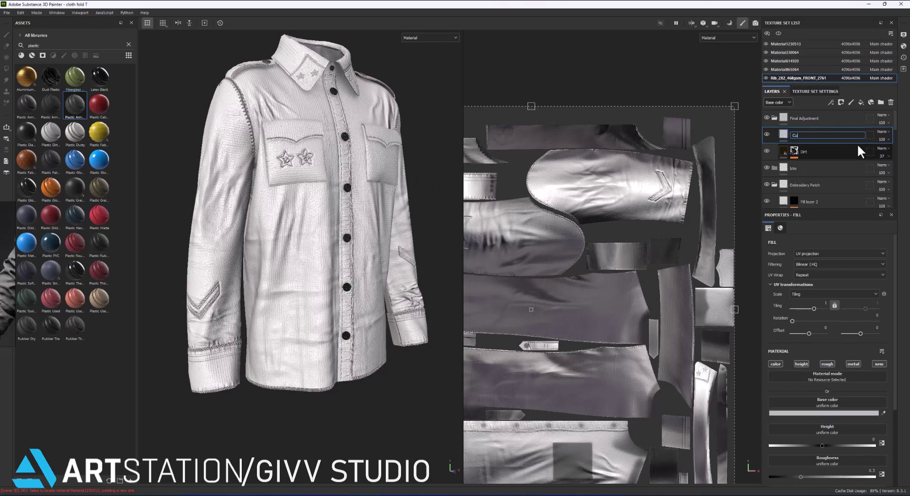
{"action": "type", "text": "rvature Add/"}
{"action": "key", "text": "Return"}
{"action": "right_click", "coordinate": [856, 144]}
{"action": "left_click", "coordinate": [825, 394]}
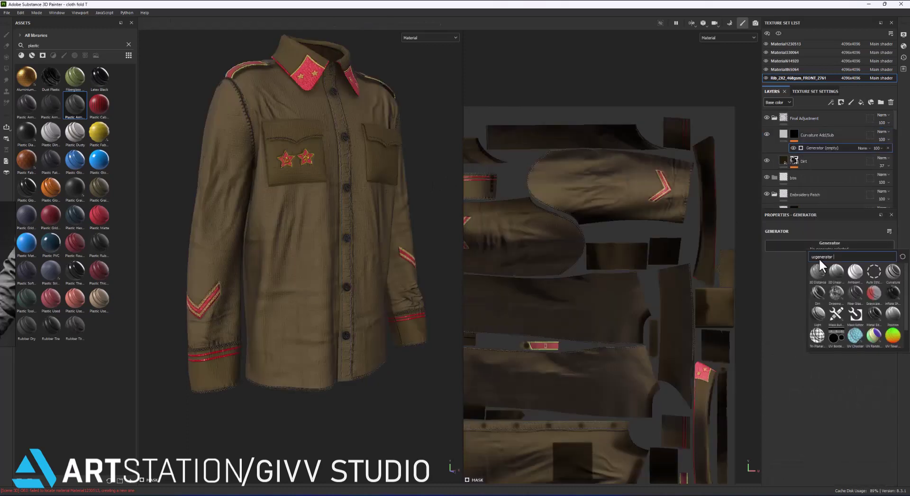
{"action": "left_click", "coordinate": [819, 268]}
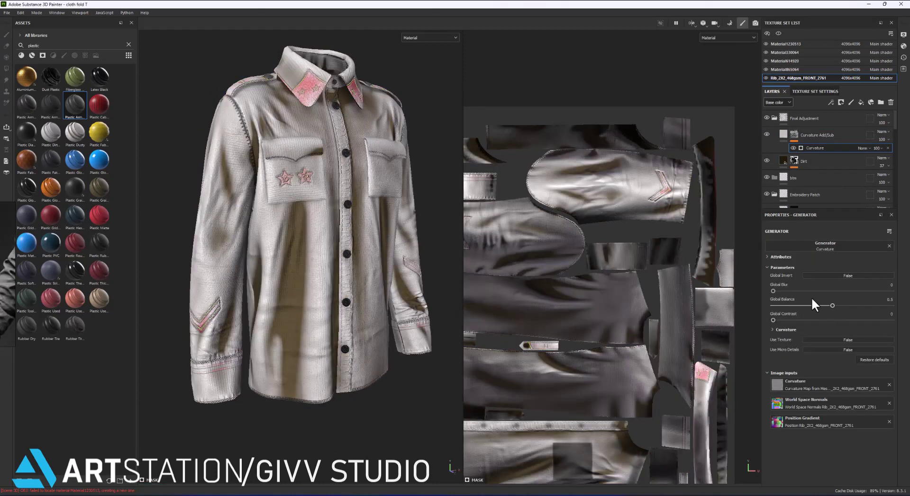
{"action": "left_click_drag", "start_coordinate": [815, 305], "coordinate": [796, 305]}
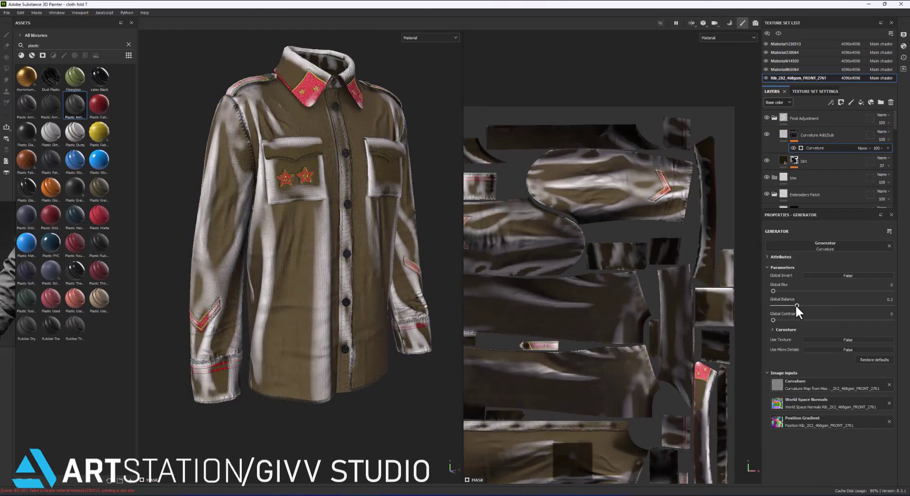
Add Blur filters above the Curvature generator and raise the blur intensity.
{"action": "right_click", "coordinate": [811, 148]}
{"action": "left_click", "coordinate": [831, 288]}
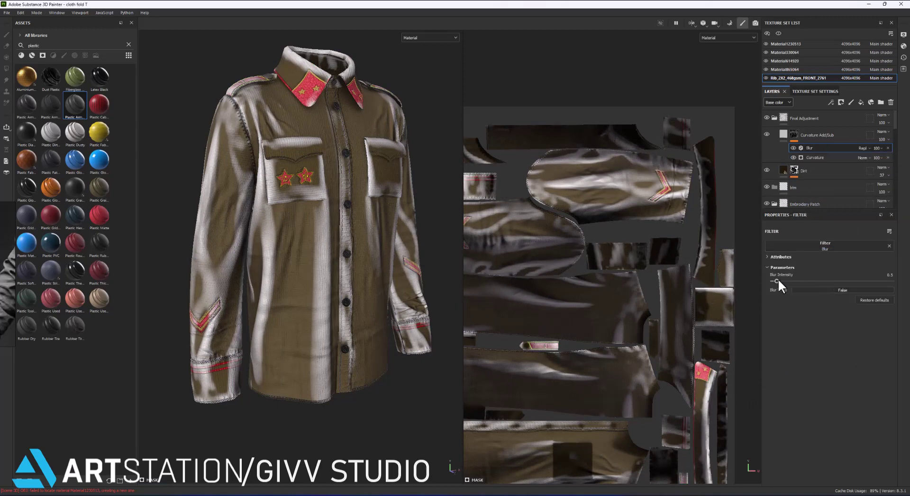
{"action": "mouse_move", "coordinate": [778, 280]}
{"action": "left_mouse_down"}
{"action": "mouse_move", "coordinate": [770, 283]}
{"action": "mouse_move", "coordinate": [782, 281]}
{"action": "left_mouse_up"}
{"action": "right_click", "coordinate": [811, 148]}
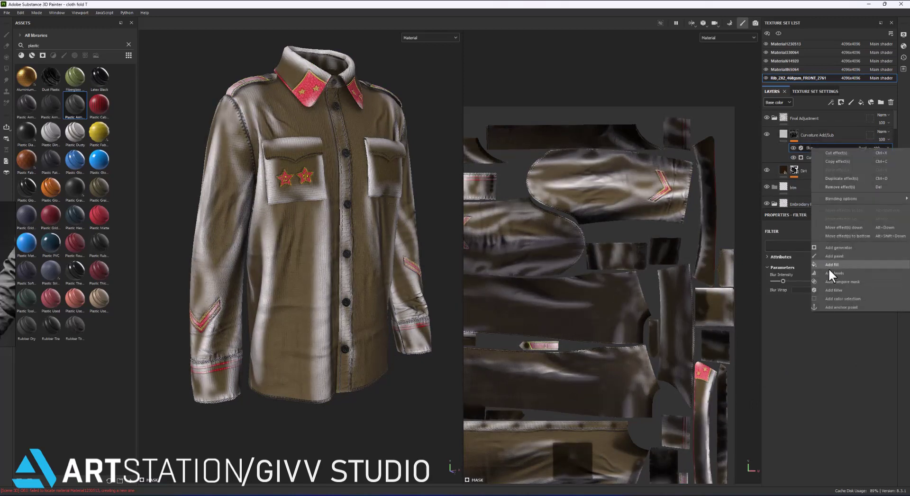
{"action": "left_click", "coordinate": [833, 290]}
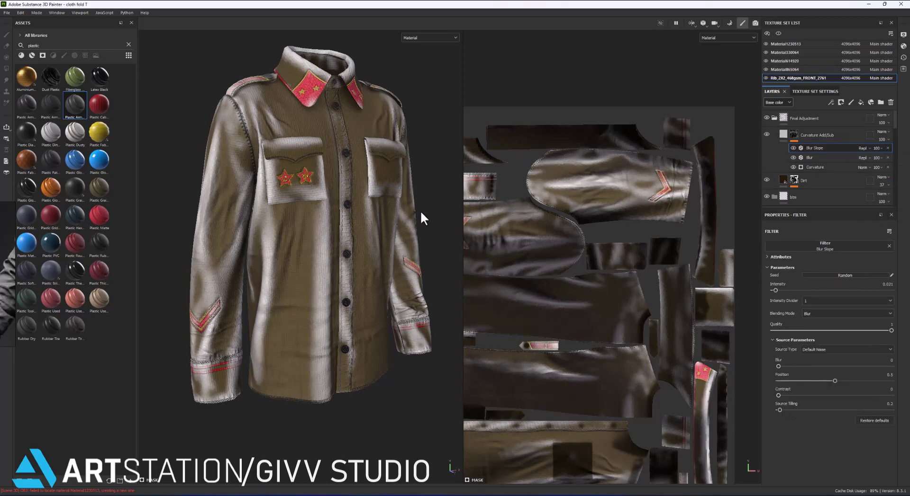
{"action": "left_click", "coordinate": [814, 167]}
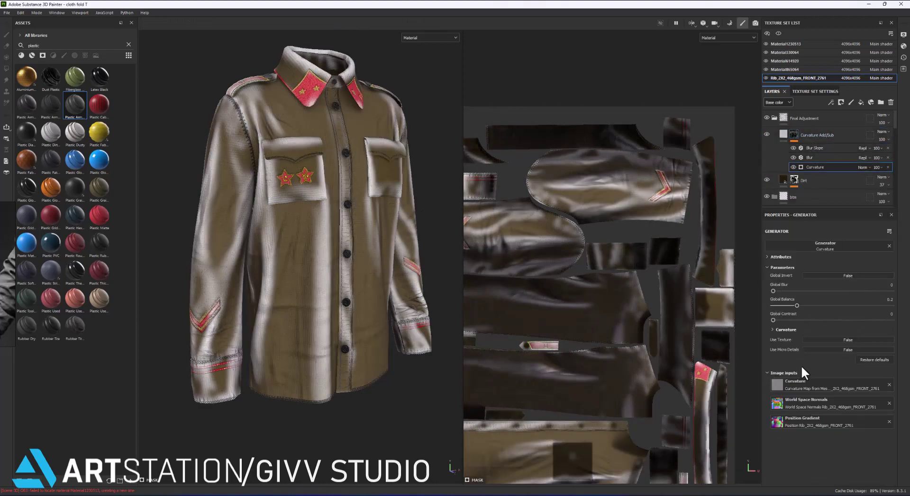
Set the Curvature Add/Sub layer to Signed addition blending at 13 opacity.
{"action": "left_click", "coordinate": [783, 133]}
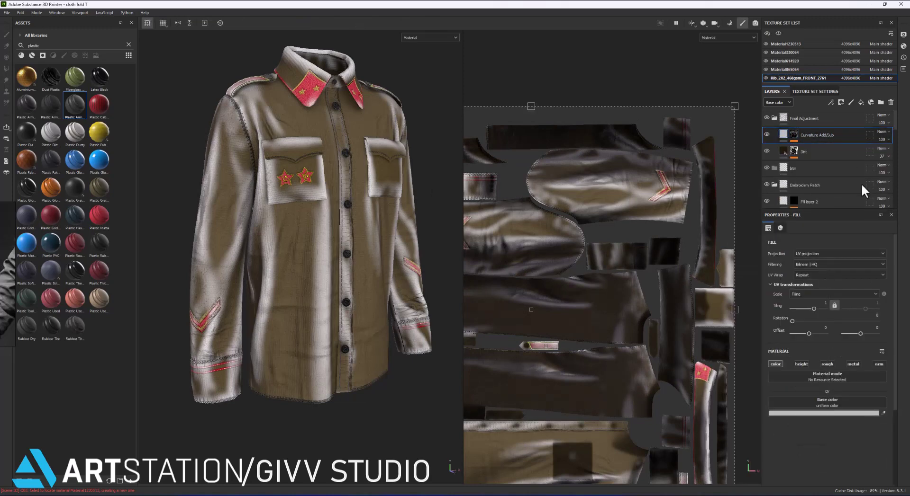
{"action": "left_click", "coordinate": [882, 131]}
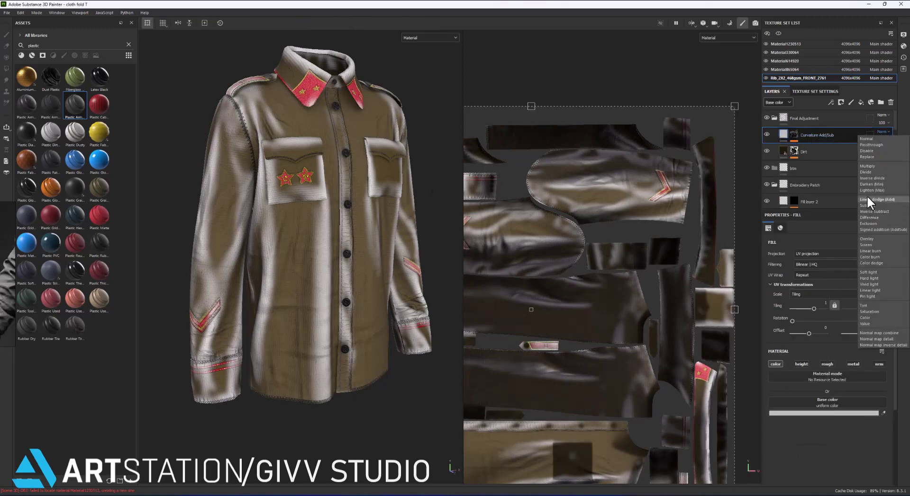
{"action": "left_click", "coordinate": [876, 230]}
{"action": "left_click_drag", "start_coordinate": [892, 143], "coordinate": [878, 153]}
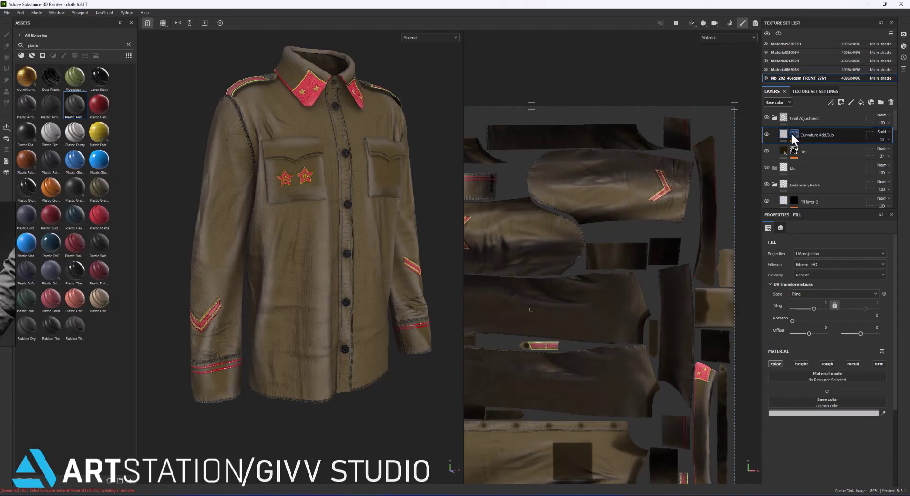
Set the layer's base colour to a dull grey.
{"action": "left_click", "coordinate": [815, 412]}
{"action": "left_click", "coordinate": [821, 360]}
{"action": "mouse_move", "coordinate": [812, 354]}
{"action": "left_mouse_down"}
{"action": "mouse_move", "coordinate": [806, 363]}
{"action": "mouse_move", "coordinate": [718, 295]}
{"action": "mouse_move", "coordinate": [743, 315]}
{"action": "mouse_move", "coordinate": [743, 328]}
{"action": "mouse_move", "coordinate": [809, 334]}
{"action": "mouse_move", "coordinate": [808, 311]}
{"action": "mouse_move", "coordinate": [806, 323]}
{"action": "mouse_move", "coordinate": [760, 322]}
{"action": "mouse_move", "coordinate": [762, 329]}
{"action": "mouse_move", "coordinate": [729, 318]}
{"action": "mouse_move", "coordinate": [727, 339]}
{"action": "left_mouse_up"}
{"action": "scroll", "coordinate": [325, 223], "scroll_direction": "down", "scroll_amount": 2}
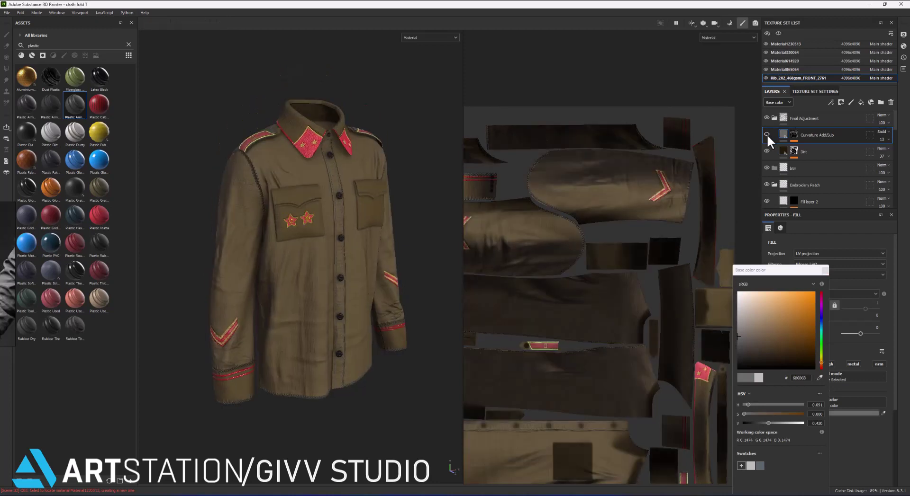
{"action": "left_click_drag", "start_coordinate": [738, 338], "coordinate": [740, 341]}
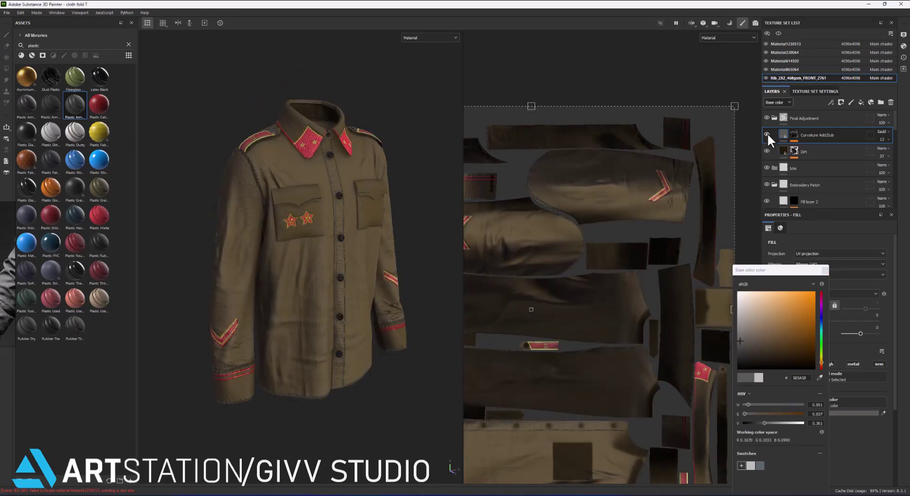
{"action": "left_click_drag", "start_coordinate": [427, 211], "coordinate": [346, 204], "text": "alt"}
Add Fill layer 3 with a black mask and a Paint effect on the mask.
{"action": "left_click", "coordinate": [861, 103]}
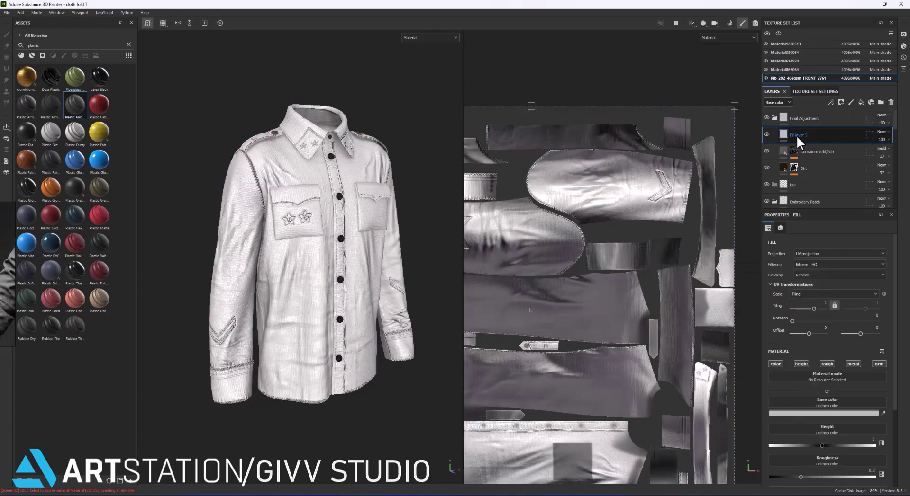
{"action": "right_click", "coordinate": [796, 135]}
{"action": "left_click", "coordinate": [834, 403]}
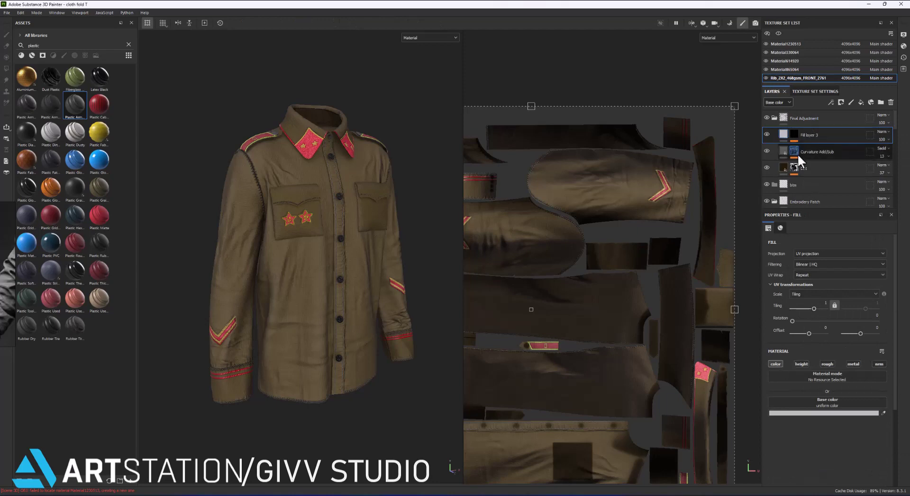
{"action": "right_click", "coordinate": [796, 138]}
{"action": "left_click", "coordinate": [806, 142]}
Choose an Artistic brush preset, paint a test stroke, and lower stroke opacity to 32.
{"action": "left_click", "coordinate": [128, 44]}
{"action": "left_click", "coordinate": [64, 56]}
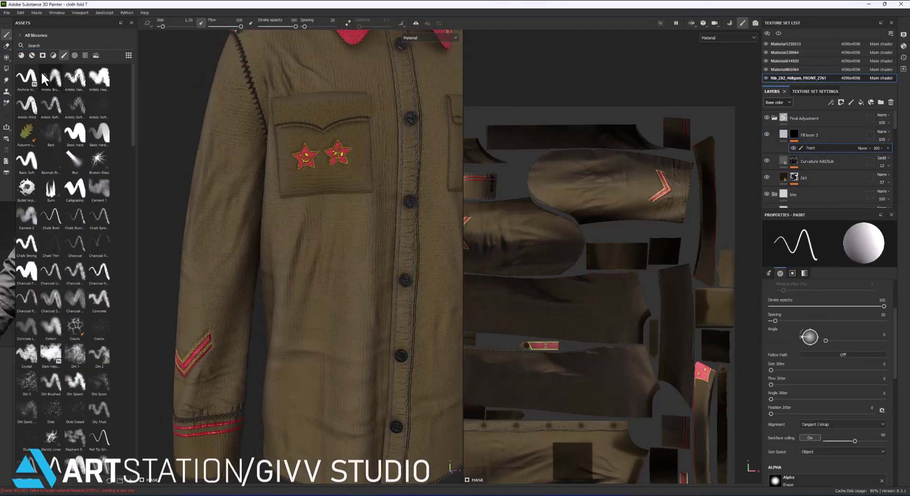
{"action": "left_click", "coordinate": [51, 81]}
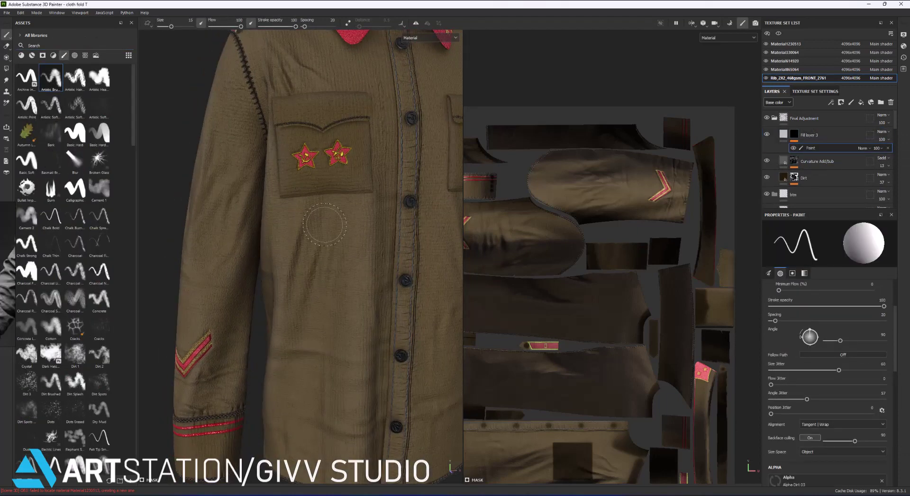
{"action": "left_click_drag", "start_coordinate": [324, 224], "coordinate": [308, 388]}
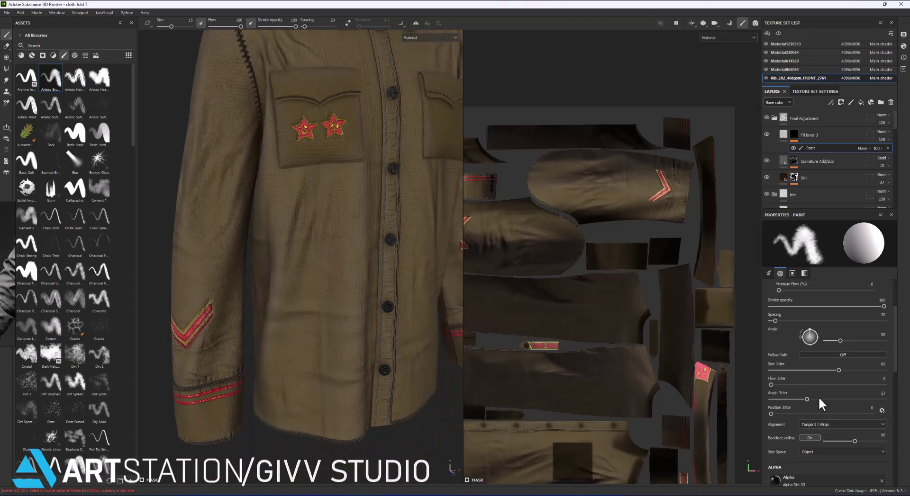
{"action": "scroll", "coordinate": [817, 397], "scroll_direction": "up", "scroll_amount": 3}
{"action": "left_click", "coordinate": [807, 370]}
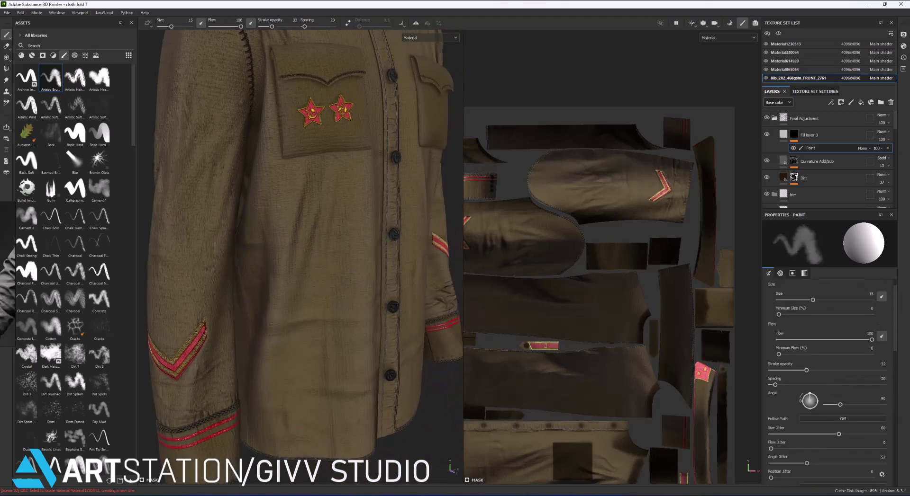
Paint white crossing strokes on the jacket front and left sleeve, undoing one stray stroke.
{"action": "left_click_drag", "start_coordinate": [284, 208], "coordinate": [261, 438]}
{"action": "right_click_drag", "start_coordinate": [301, 325], "coordinate": [284, 325], "text": "ctrl"}
{"action": "key", "text": "ctrl+z"}
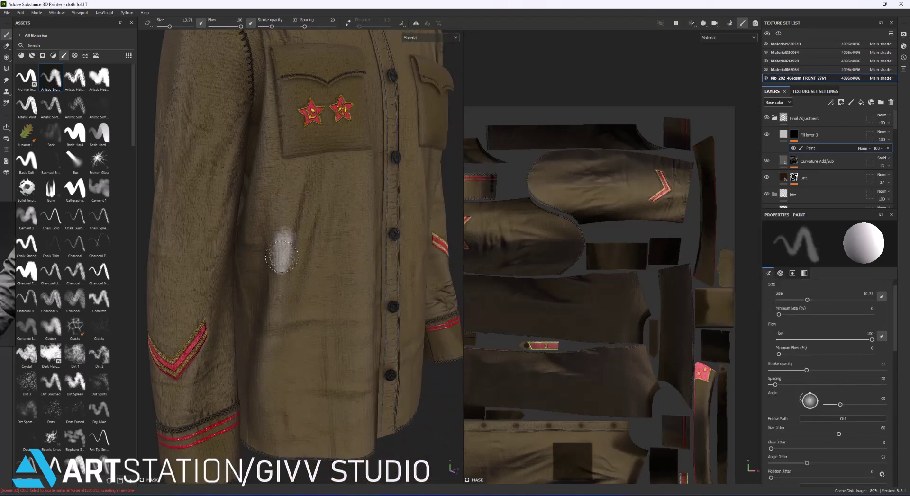
{"action": "left_click_drag", "start_coordinate": [298, 199], "coordinate": [296, 355]}
{"action": "mouse_move", "coordinate": [299, 266]}
{"action": "left_mouse_down"}
{"action": "mouse_move", "coordinate": [327, 327]}
{"action": "mouse_move", "coordinate": [402, 350]}
{"action": "left_mouse_up"}
{"action": "left_click_drag", "start_coordinate": [264, 193], "coordinate": [223, 294], "text": "alt"}
{"action": "mouse_move", "coordinate": [220, 293]}
{"action": "left_mouse_down"}
{"action": "mouse_move", "coordinate": [220, 347]}
{"action": "mouse_move", "coordinate": [266, 237]}
{"action": "left_mouse_up"}
{"action": "right_click_drag", "start_coordinate": [331, 270], "coordinate": [322, 270], "text": "ctrl"}
Shrink the brush to 7.14 and paint a sleeve chevron plus crossing strokes on the front.
{"action": "left_click_drag", "start_coordinate": [293, 187], "coordinate": [282, 292]}
{"action": "left_click_drag", "start_coordinate": [334, 220], "coordinate": [316, 256]}
{"action": "mouse_move", "coordinate": [317, 256]}
{"action": "left_mouse_down"}
{"action": "mouse_move", "coordinate": [311, 338]}
{"action": "mouse_move", "coordinate": [265, 227]}
{"action": "left_mouse_up"}
{"action": "scroll", "coordinate": [270, 239], "scroll_direction": "up", "scroll_amount": 3}
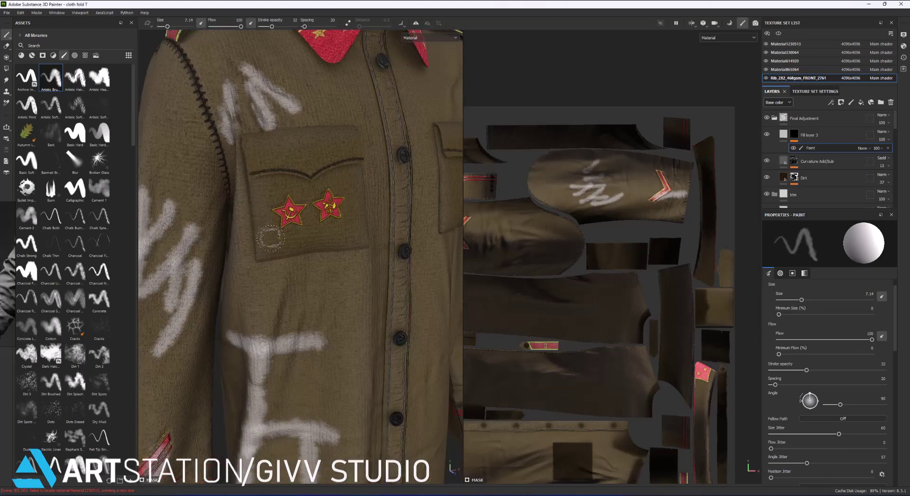
{"action": "mouse_move", "coordinate": [365, 246]}
{"action": "left_mouse_down", "text": "alt"}
{"action": "mouse_move", "coordinate": [237, 294]}
{"action": "mouse_move", "coordinate": [303, 241]}
{"action": "mouse_move", "coordinate": [294, 422]}
{"action": "left_mouse_up", "text": "alt"}
{"action": "scroll", "coordinate": [220, 311], "scroll_direction": "up", "scroll_amount": 3}
{"action": "mouse_move", "coordinate": [240, 341]}
{"action": "left_mouse_down"}
{"action": "mouse_move", "coordinate": [358, 336]}
{"action": "mouse_move", "coordinate": [246, 409]}
{"action": "left_mouse_up"}
{"action": "left_click_drag", "start_coordinate": [272, 284], "coordinate": [355, 280]}
Add more white chalky strokes across the shirt front and sleeve.
{"action": "mouse_move", "coordinate": [280, 228]}
{"action": "left_mouse_down", "text": "alt"}
{"action": "mouse_move", "coordinate": [312, 171]}
{"action": "mouse_move", "coordinate": [285, 142]}
{"action": "left_mouse_up", "text": "alt"}
{"action": "scroll", "coordinate": [314, 161], "scroll_direction": "up", "scroll_amount": 3}
{"action": "left_click_drag", "start_coordinate": [289, 152], "coordinate": [348, 109]}
{"action": "left_click_drag", "start_coordinate": [331, 142], "coordinate": [379, 213], "text": "alt"}
{"action": "left_click_drag", "start_coordinate": [358, 284], "coordinate": [432, 237]}
{"action": "left_click_drag", "start_coordinate": [402, 261], "coordinate": [379, 331], "text": "alt"}
{"action": "left_click_drag", "start_coordinate": [348, 367], "coordinate": [410, 332]}
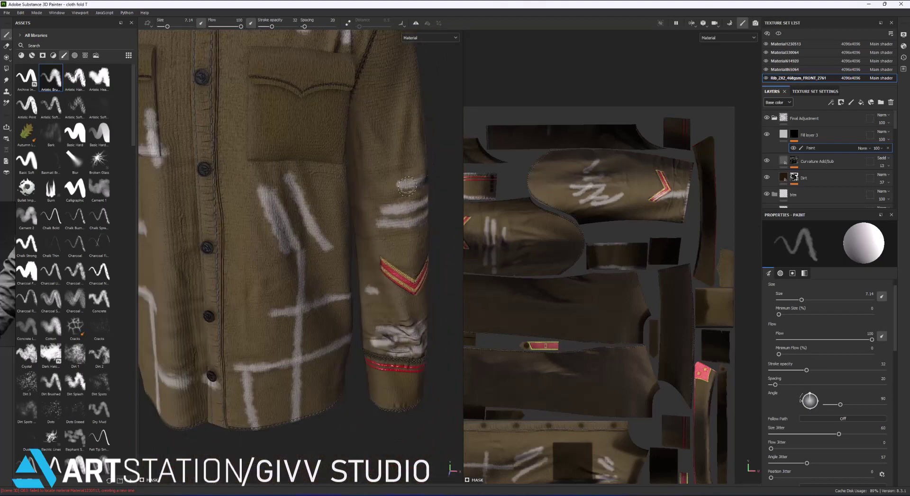
{"action": "mouse_move", "coordinate": [406, 186]}
{"action": "left_mouse_down"}
{"action": "mouse_move", "coordinate": [374, 123]}
{"action": "mouse_move", "coordinate": [299, 198]}
{"action": "left_mouse_up"}
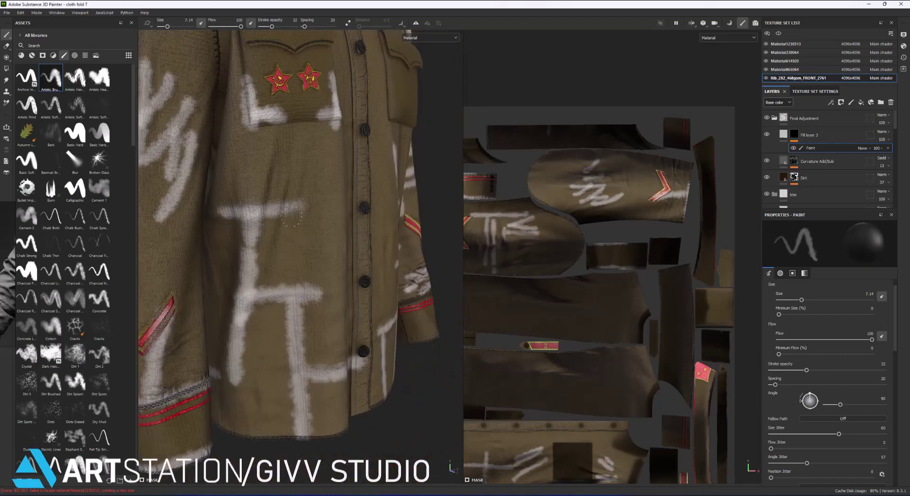
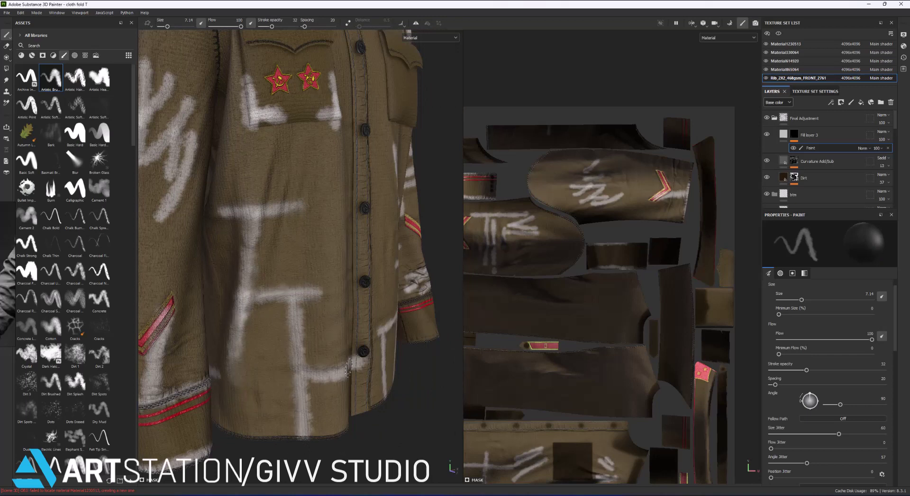
Orbit around the jacket to inspect the sleeve chevron, chest pocket stars and collar.
{"action": "left_click_drag", "start_coordinate": [298, 369], "coordinate": [323, 318], "text": "alt"}
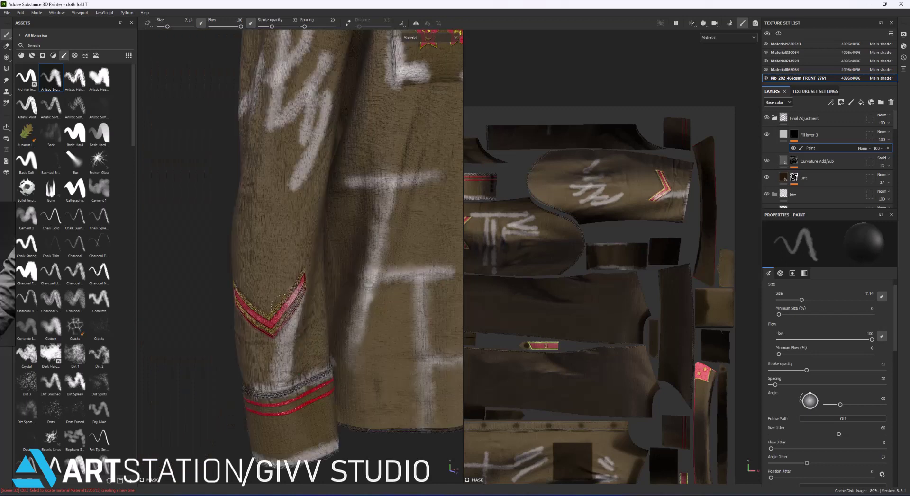
{"action": "mouse_move", "coordinate": [284, 275]}
{"action": "left_mouse_down", "text": "alt"}
{"action": "mouse_move", "coordinate": [313, 339]}
{"action": "mouse_move", "coordinate": [307, 406]}
{"action": "left_mouse_up", "text": "alt"}
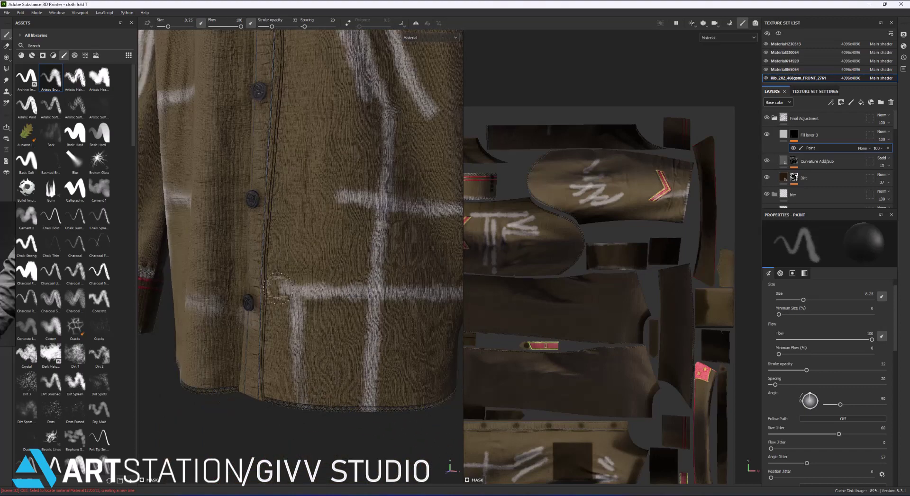
{"action": "right_click_drag", "start_coordinate": [359, 398], "coordinate": [335, 346], "text": "alt"}
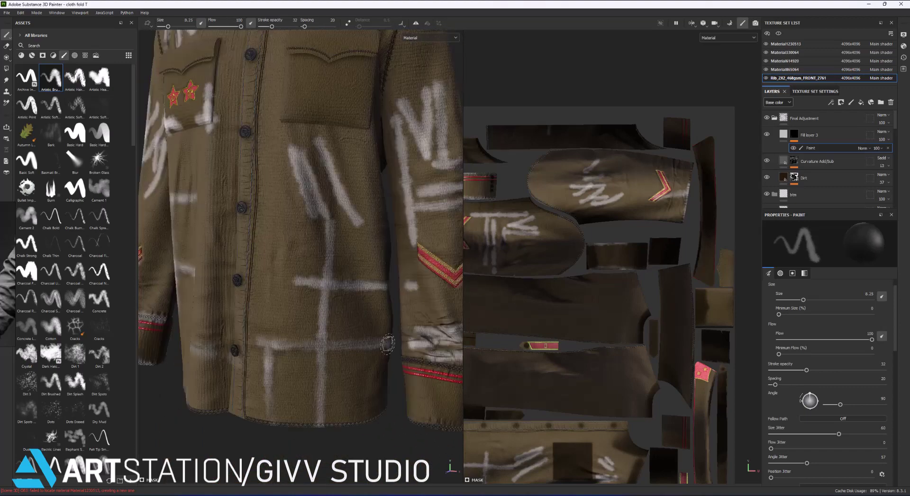
{"action": "scroll", "coordinate": [796, 435], "scroll_direction": "up", "scroll_amount": 1}
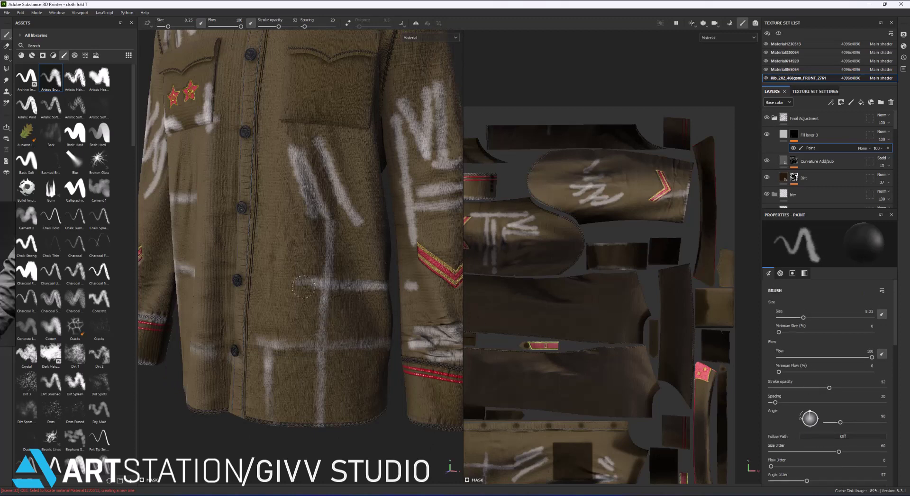
{"action": "left_click_drag", "start_coordinate": [328, 253], "coordinate": [372, 325], "text": "alt"}
{"action": "left_click_drag", "start_coordinate": [376, 270], "coordinate": [368, 277], "text": "alt"}
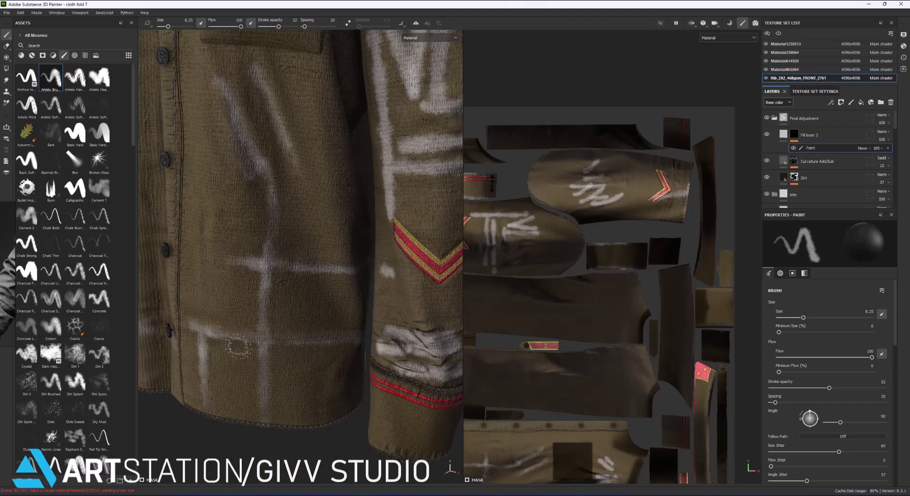
{"action": "left_click_drag", "start_coordinate": [232, 307], "coordinate": [311, 188], "text": "alt"}
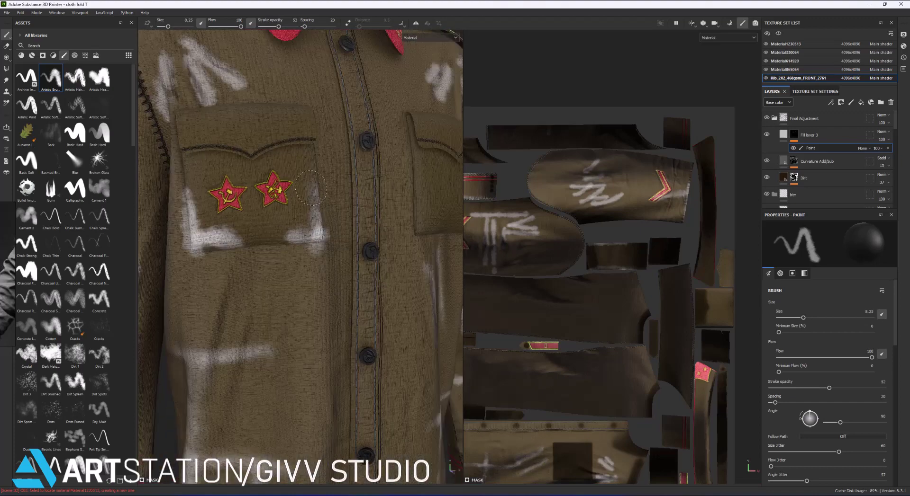
{"action": "mouse_move", "coordinate": [338, 247]}
{"action": "left_mouse_down", "text": "alt"}
{"action": "mouse_move", "coordinate": [284, 232]}
{"action": "mouse_move", "coordinate": [280, 251]}
{"action": "mouse_move", "coordinate": [303, 273]}
{"action": "left_mouse_up", "text": "alt"}
{"action": "left_click_drag", "start_coordinate": [335, 383], "coordinate": [348, 400], "text": "alt"}
{"action": "mouse_move", "coordinate": [390, 283]}
{"action": "left_mouse_down", "text": "alt"}
{"action": "mouse_move", "coordinate": [293, 269]}
{"action": "mouse_move", "coordinate": [322, 275]}
{"action": "mouse_move", "coordinate": [246, 284]}
{"action": "left_mouse_up", "text": "alt"}
Paint white chalk over the graffiti running down the sleeve.
{"action": "scroll", "coordinate": [283, 268], "scroll_direction": "down", "scroll_amount": 3}
{"action": "scroll", "coordinate": [294, 269], "scroll_direction": "up", "scroll_amount": 3}
{"action": "scroll", "coordinate": [303, 271], "scroll_direction": "down", "scroll_amount": 2}
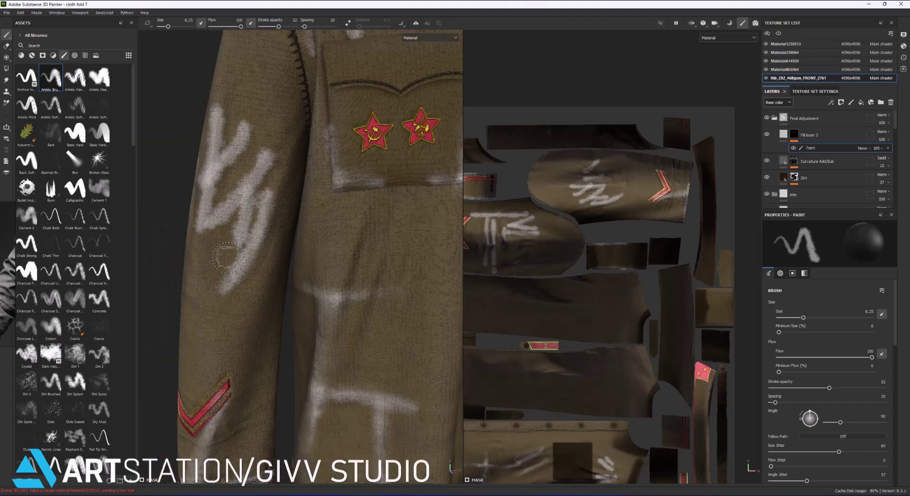
{"action": "scroll", "coordinate": [328, 146], "scroll_direction": "up", "scroll_amount": 2}
{"action": "left_click_drag", "start_coordinate": [328, 146], "coordinate": [358, 221], "text": "alt"}
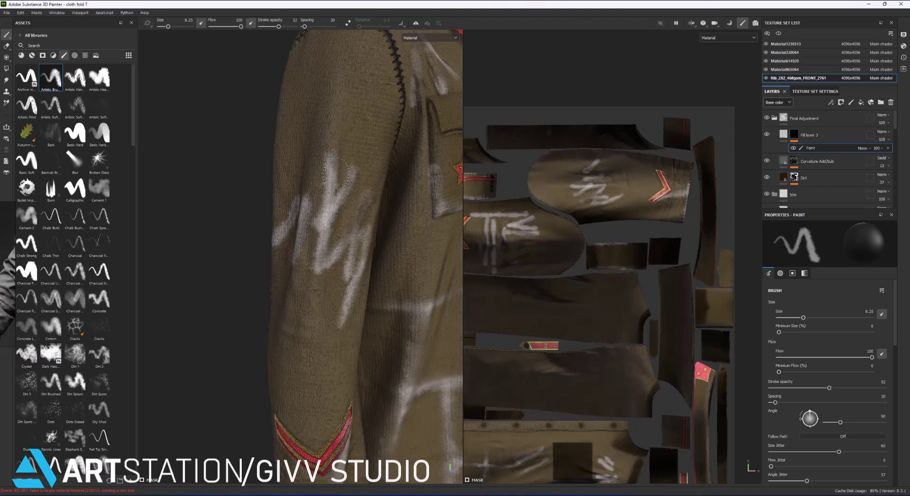
{"action": "left_click_drag", "start_coordinate": [337, 174], "coordinate": [316, 265]}
Paint a white diagonal chalk stroke across the chest.
{"action": "left_click_drag", "start_coordinate": [275, 320], "coordinate": [275, 246], "text": "alt"}
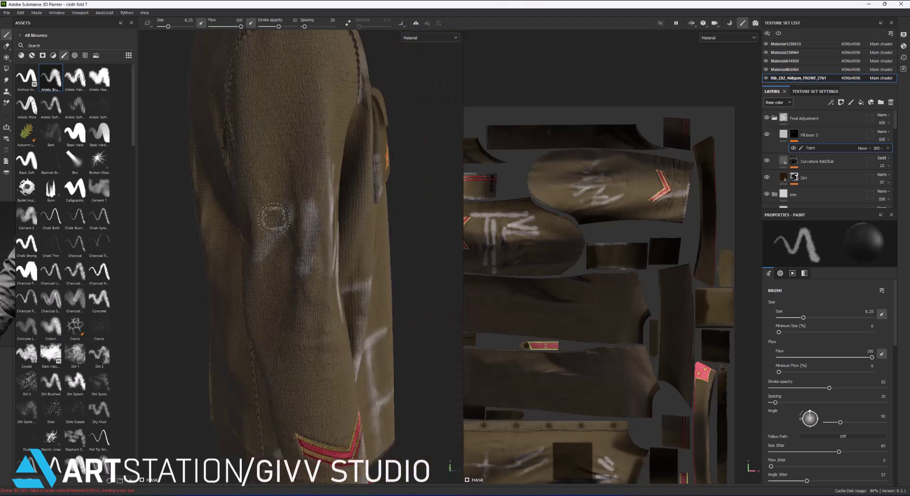
{"action": "scroll", "coordinate": [275, 246], "scroll_direction": "down", "scroll_amount": 3}
{"action": "scroll", "coordinate": [281, 294], "scroll_direction": "up", "scroll_amount": 3}
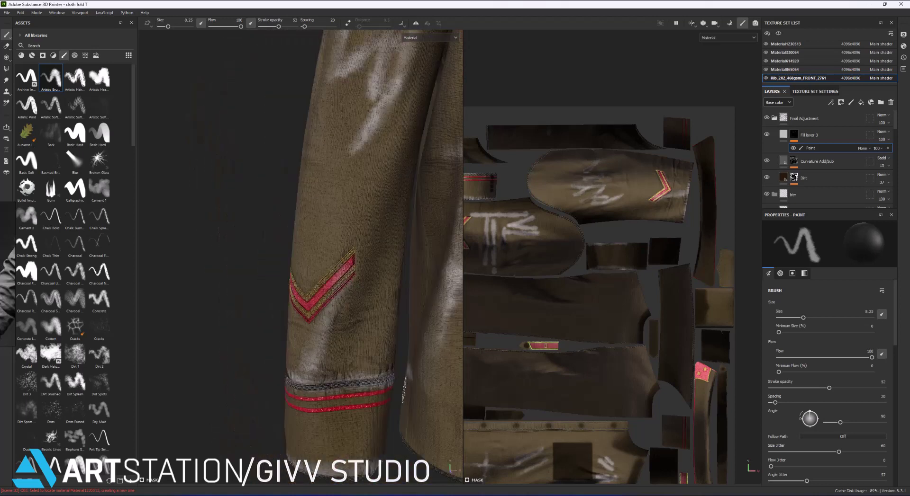
{"action": "scroll", "coordinate": [404, 388], "scroll_direction": "down", "scroll_amount": 2}
{"action": "scroll", "coordinate": [331, 284], "scroll_direction": "down", "scroll_amount": 3}
{"action": "scroll", "coordinate": [356, 273], "scroll_direction": "up", "scroll_amount": 4}
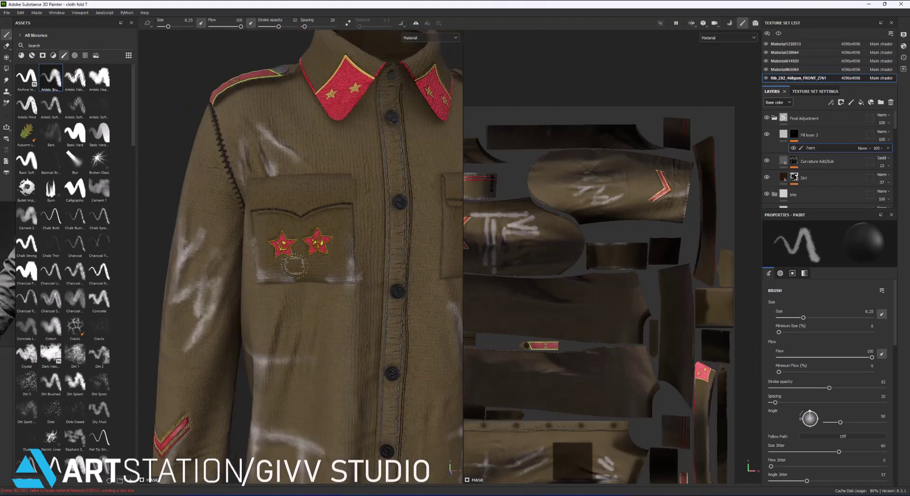
{"action": "scroll", "coordinate": [294, 267], "scroll_direction": "down", "scroll_amount": 3}
{"action": "scroll", "coordinate": [331, 142], "scroll_direction": "up", "scroll_amount": 4}
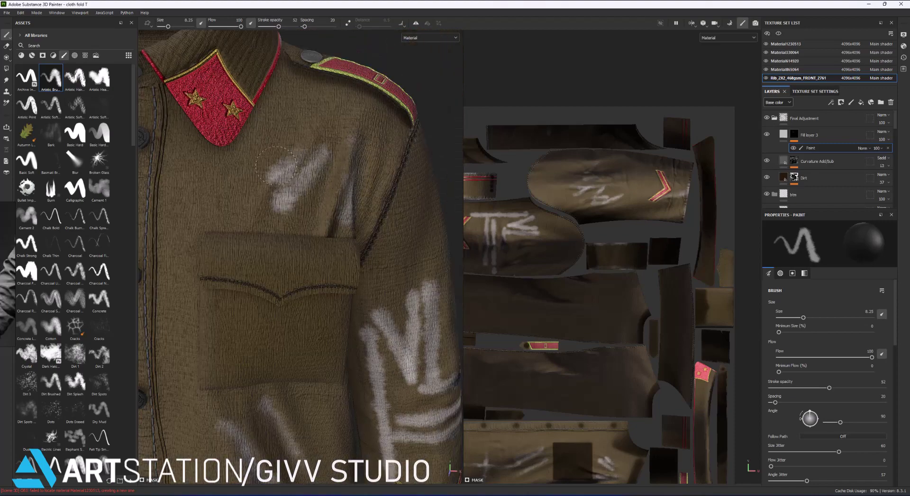
{"action": "left_click_drag", "start_coordinate": [261, 196], "coordinate": [313, 154]}
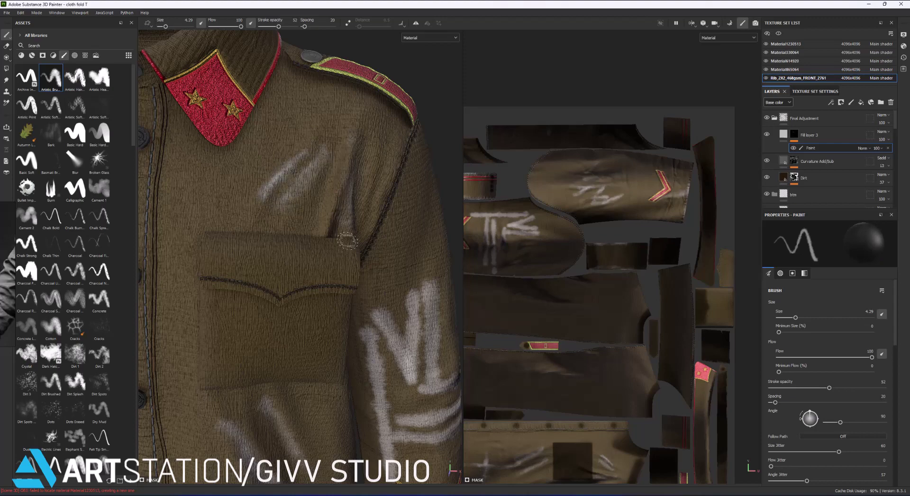
Paint a white chalk stroke down the sleeve edge.
{"action": "left_click_drag", "start_coordinate": [347, 242], "coordinate": [294, 213], "text": "alt"}
{"action": "scroll", "coordinate": [303, 189], "scroll_direction": "down", "scroll_amount": 2}
{"action": "scroll", "coordinate": [307, 160], "scroll_direction": "up", "scroll_amount": 3}
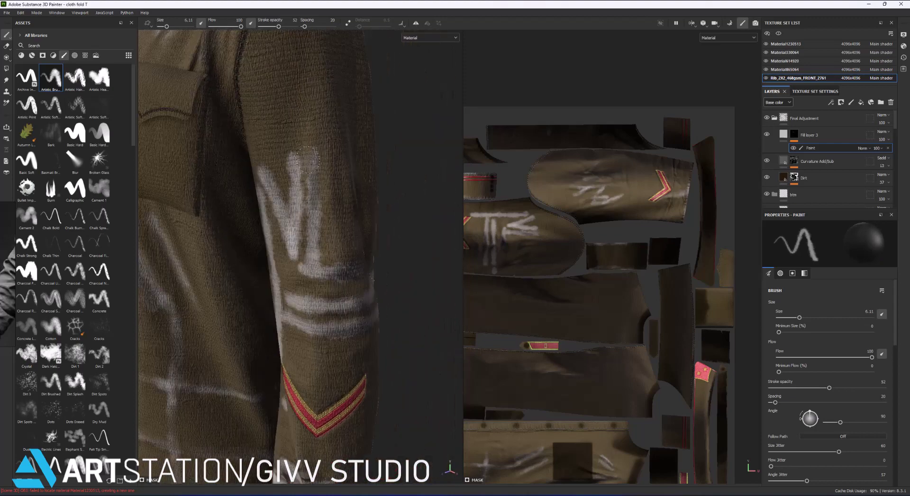
{"action": "mouse_move", "coordinate": [266, 161]}
{"action": "left_mouse_down", "text": "alt"}
{"action": "mouse_move", "coordinate": [286, 363]}
{"action": "mouse_move", "coordinate": [286, 301]}
{"action": "left_mouse_up", "text": "alt"}
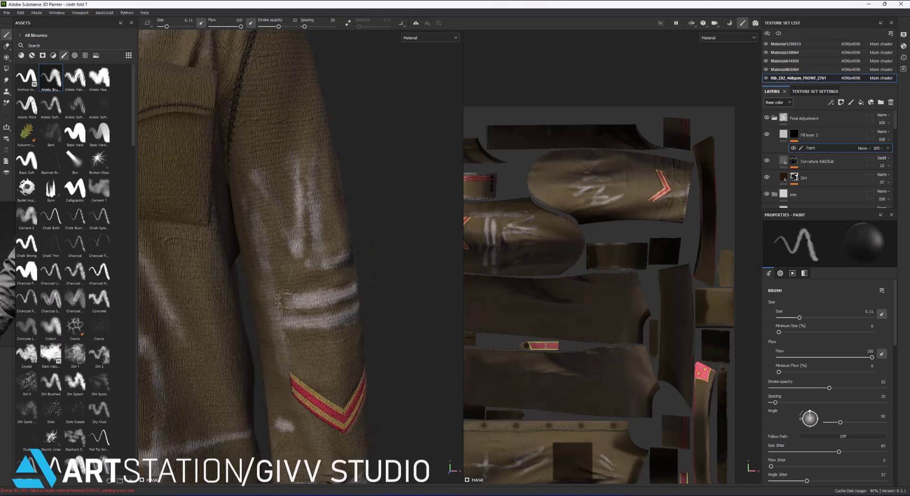
Orbit out to view the chevron, cuff stripes and the whole jacket front.
{"action": "left_click_drag", "start_coordinate": [314, 370], "coordinate": [243, 349], "text": "alt"}
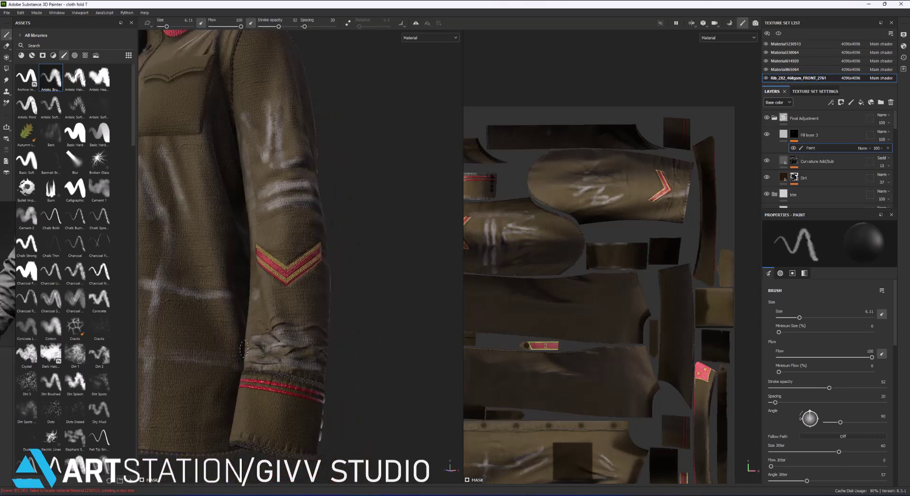
{"action": "mouse_move", "coordinate": [326, 342]}
{"action": "left_mouse_down", "text": "alt"}
{"action": "mouse_move", "coordinate": [264, 204]}
{"action": "mouse_move", "coordinate": [394, 167]}
{"action": "left_mouse_up", "text": "alt"}
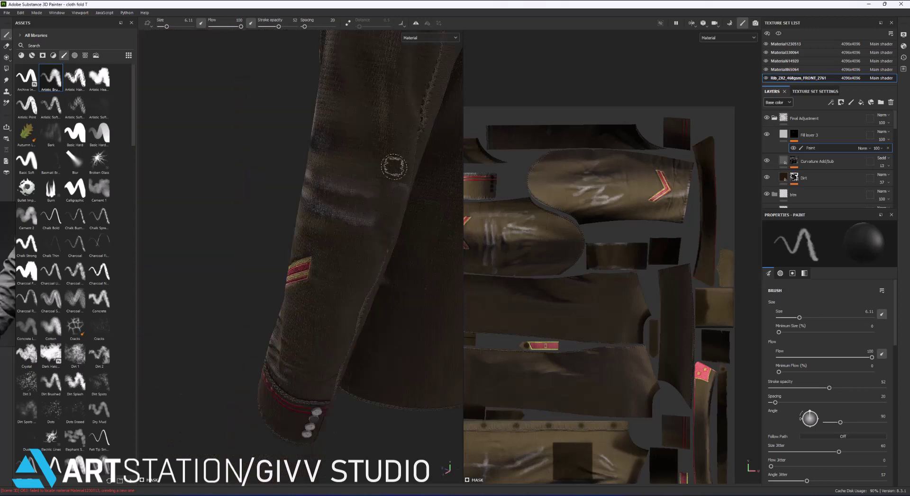
{"action": "left_click_drag", "start_coordinate": [393, 219], "coordinate": [423, 237], "text": "alt"}
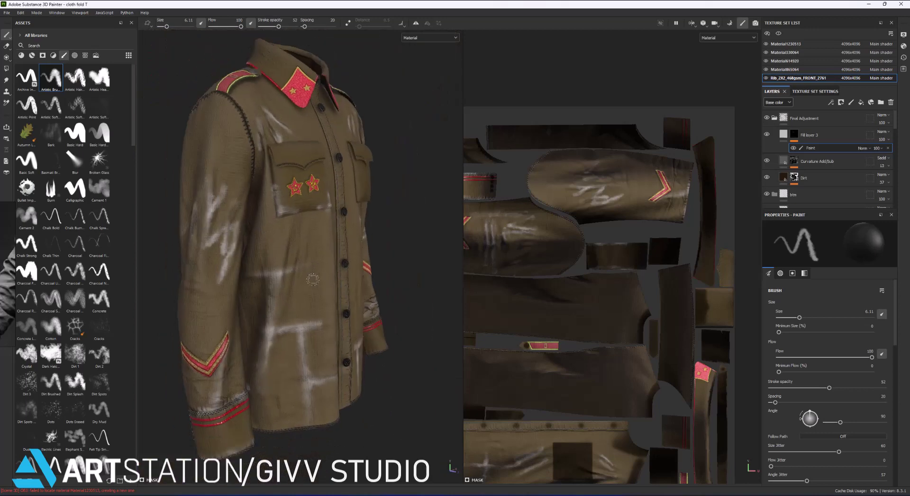
Set Fill layer 3's base colour to the khaki-brown 7F6643.
{"action": "left_click", "coordinate": [815, 135]}
{"action": "left_click", "coordinate": [805, 411]}
{"action": "left_click", "coordinate": [352, 304]}
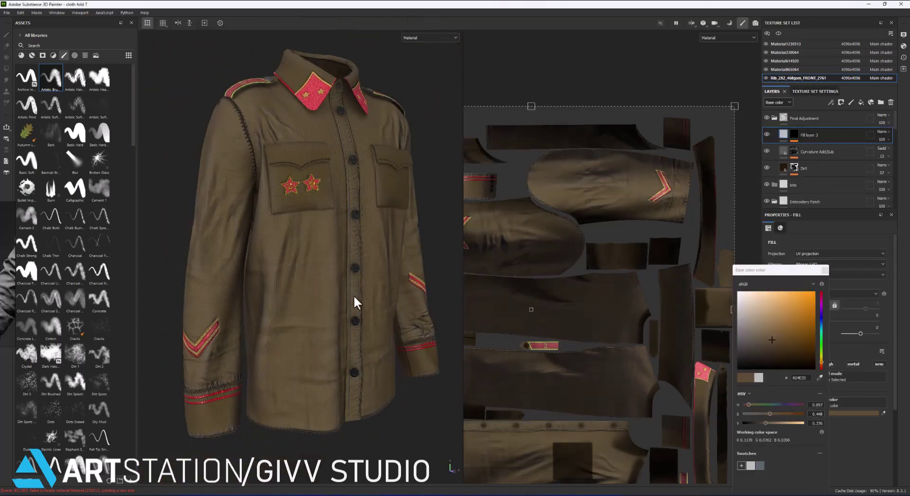
{"action": "left_click", "coordinate": [780, 348]}
{"action": "left_click_drag", "start_coordinate": [780, 347], "coordinate": [773, 329]}
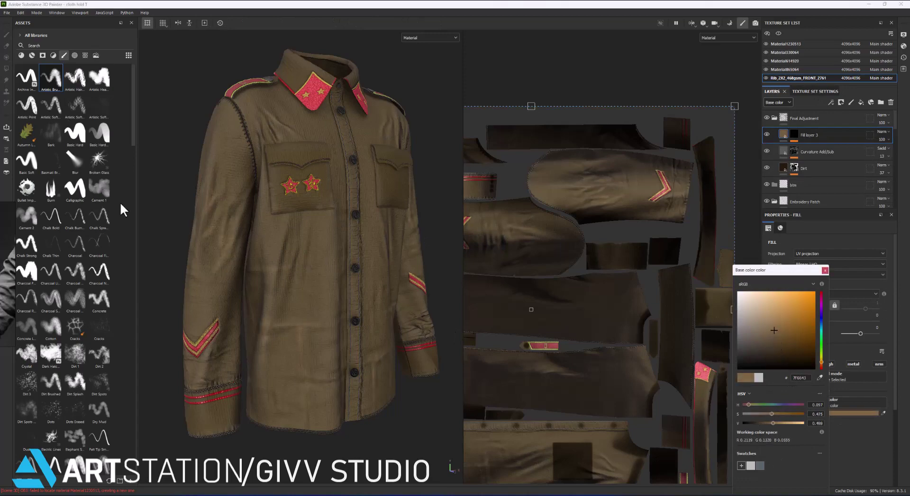
{"action": "left_click_drag", "start_coordinate": [322, 213], "coordinate": [333, 216], "text": "alt"}
{"action": "scroll", "coordinate": [334, 216], "scroll_direction": "up", "scroll_amount": 5}
{"action": "scroll", "coordinate": [336, 257], "scroll_direction": "down", "scroll_amount": 3}
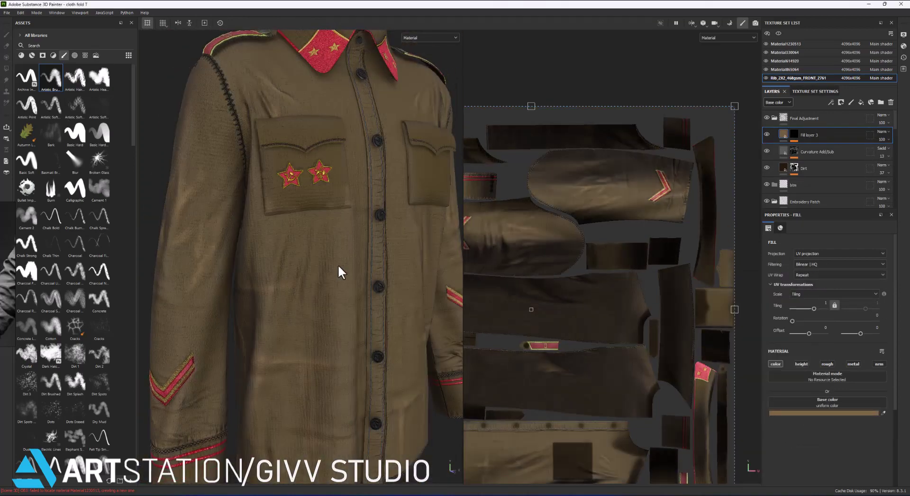
Add two Paint effects under Fill layer 3.
{"action": "left_click", "coordinate": [851, 103]}
{"action": "left_click", "coordinate": [850, 102]}
{"action": "left_click", "coordinate": [824, 142]}
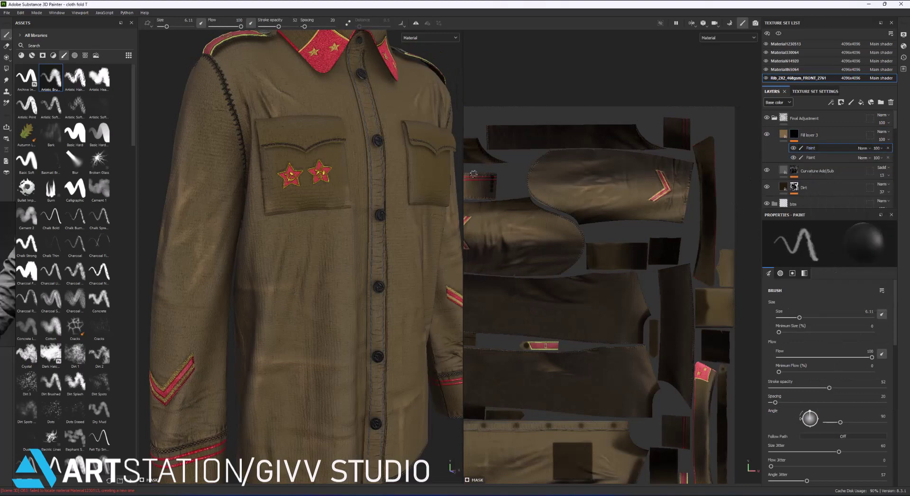
{"action": "scroll", "coordinate": [340, 206], "scroll_direction": "up", "scroll_amount": 3}
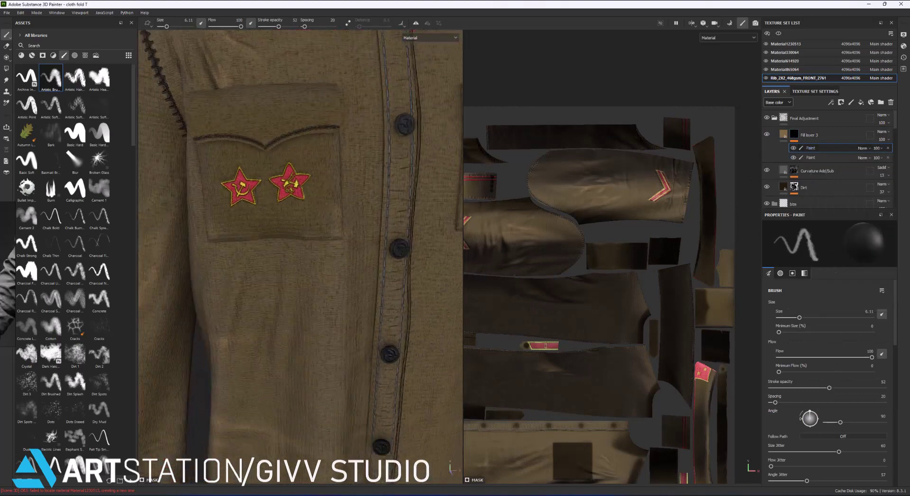
Lower the brush stroke opacity to 26 and frame the whole shirt.
{"action": "left_click", "coordinate": [798, 388]}
{"action": "scroll", "coordinate": [332, 190], "scroll_direction": "down", "scroll_amount": 3}
{"action": "left_click_drag", "start_coordinate": [331, 189], "coordinate": [341, 175], "text": "alt"}
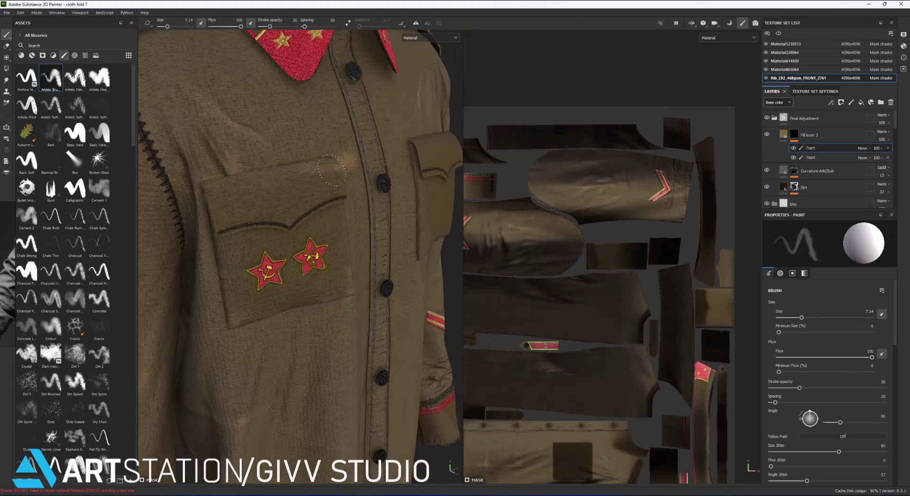
{"action": "scroll", "coordinate": [220, 215], "scroll_direction": "down", "scroll_amount": 3}
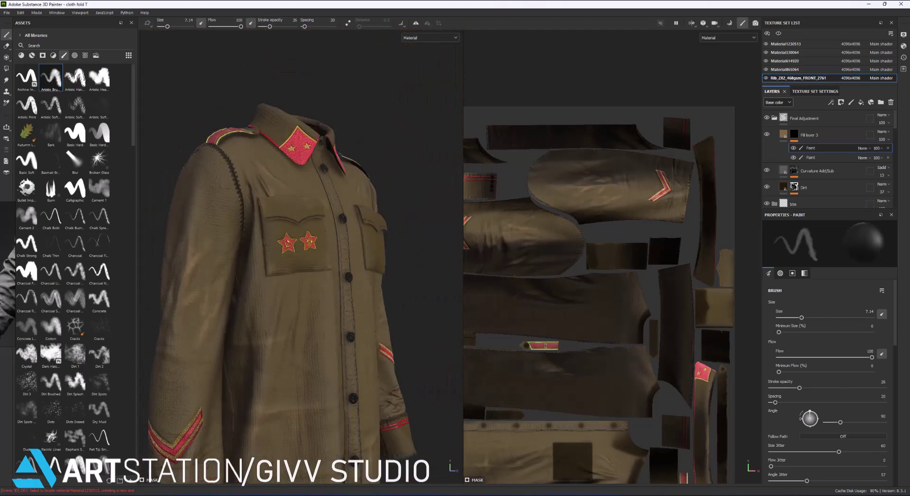
{"action": "scroll", "coordinate": [284, 204], "scroll_direction": "up", "scroll_amount": 2}
{"action": "scroll", "coordinate": [351, 195], "scroll_direction": "up", "scroll_amount": 2}
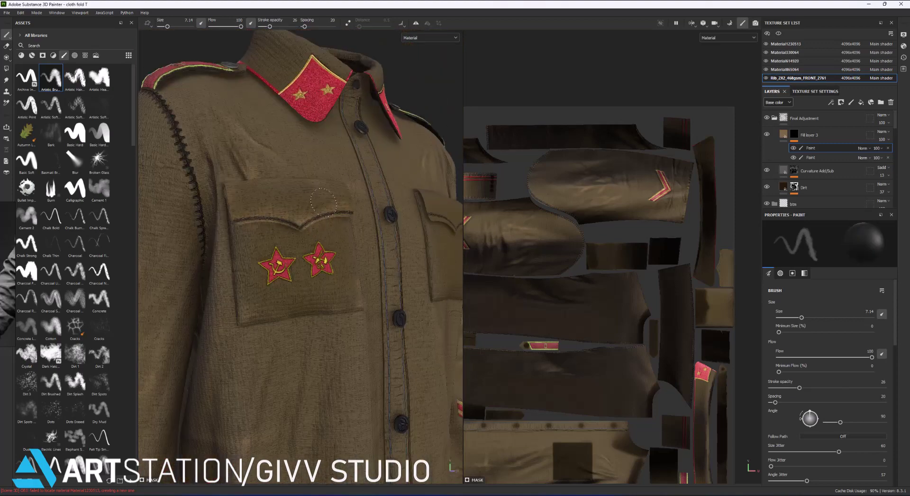
{"action": "key", "text": "f"}
{"action": "left_click_drag", "start_coordinate": [323, 201], "coordinate": [332, 204], "text": "alt"}
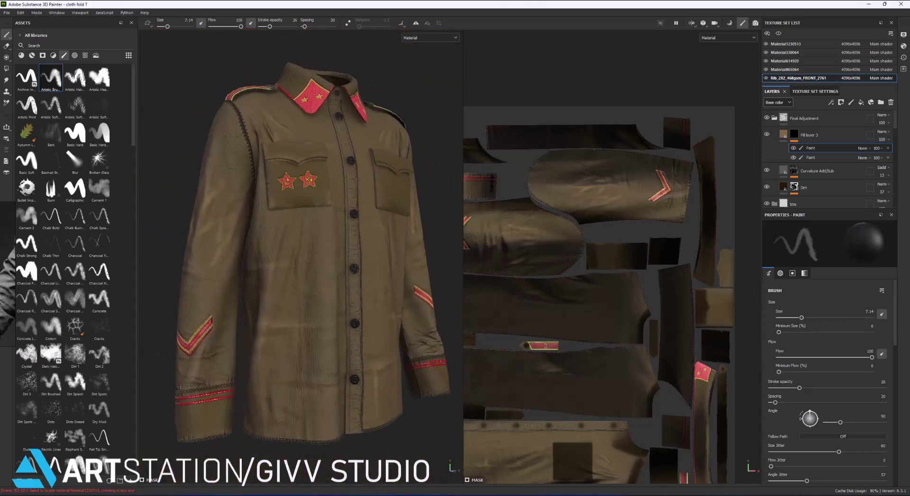
{"action": "scroll", "coordinate": [210, 224], "scroll_direction": "up", "scroll_amount": 3}
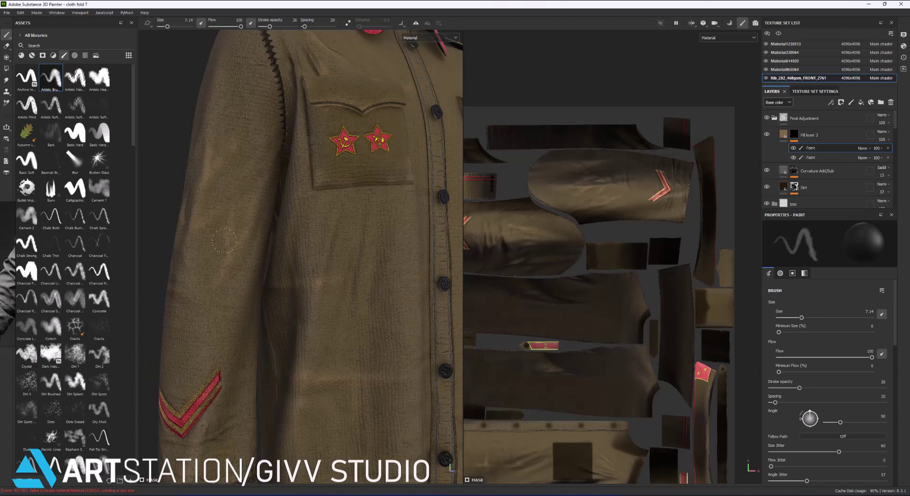
{"action": "scroll", "coordinate": [223, 241], "scroll_direction": "down", "scroll_amount": 3}
Select the fill layer and check its base colour from a front view of the shirt.
{"action": "mouse_move", "coordinate": [224, 241]}
{"action": "left_mouse_down", "text": "alt"}
{"action": "mouse_move", "coordinate": [203, 288]}
{"action": "mouse_move", "coordinate": [287, 284]}
{"action": "left_mouse_up", "text": "alt"}
{"action": "scroll", "coordinate": [203, 287], "scroll_direction": "up", "scroll_amount": 4}
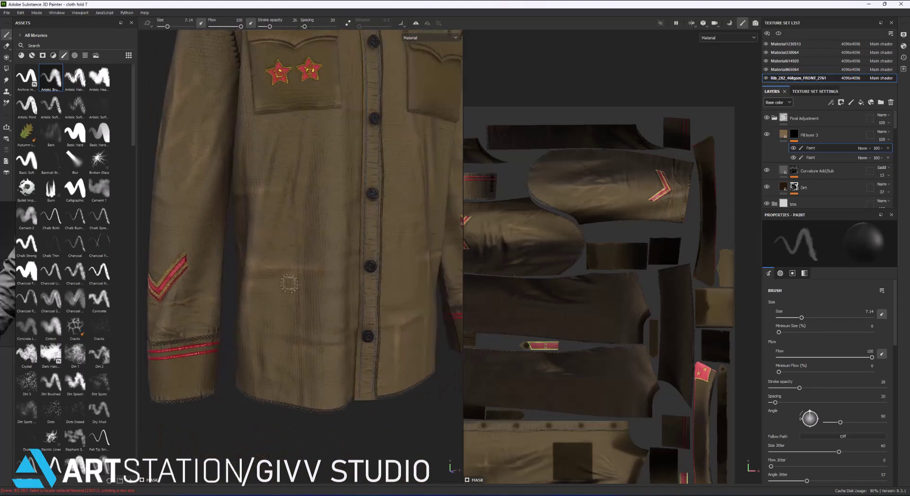
{"action": "scroll", "coordinate": [286, 285], "scroll_direction": "down", "scroll_amount": 3}
{"action": "scroll", "coordinate": [291, 161], "scroll_direction": "up", "scroll_amount": 3}
{"action": "scroll", "coordinate": [293, 195], "scroll_direction": "up", "scroll_amount": 2}
{"action": "scroll", "coordinate": [293, 195], "scroll_direction": "down", "scroll_amount": 2}
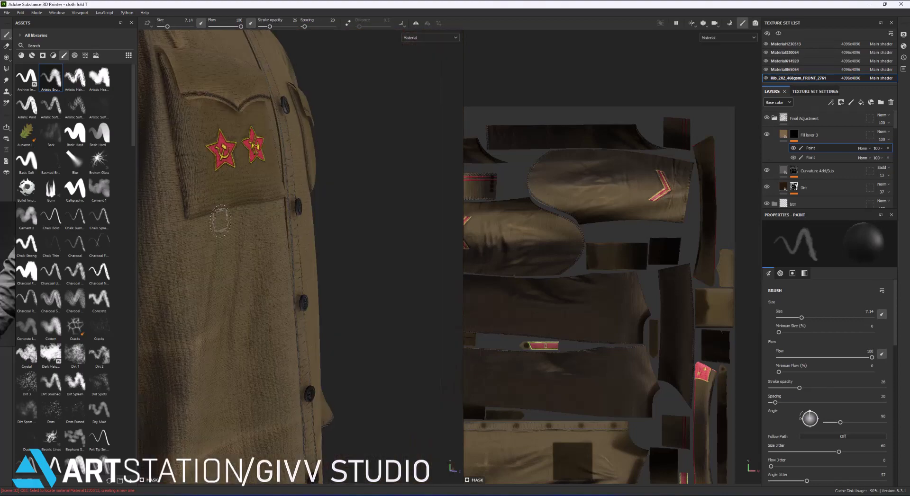
{"action": "left_click_drag", "start_coordinate": [219, 219], "coordinate": [369, 222], "text": "alt"}
{"action": "scroll", "coordinate": [308, 223], "scroll_direction": "down", "scroll_amount": 2}
{"action": "left_click", "coordinate": [783, 135]}
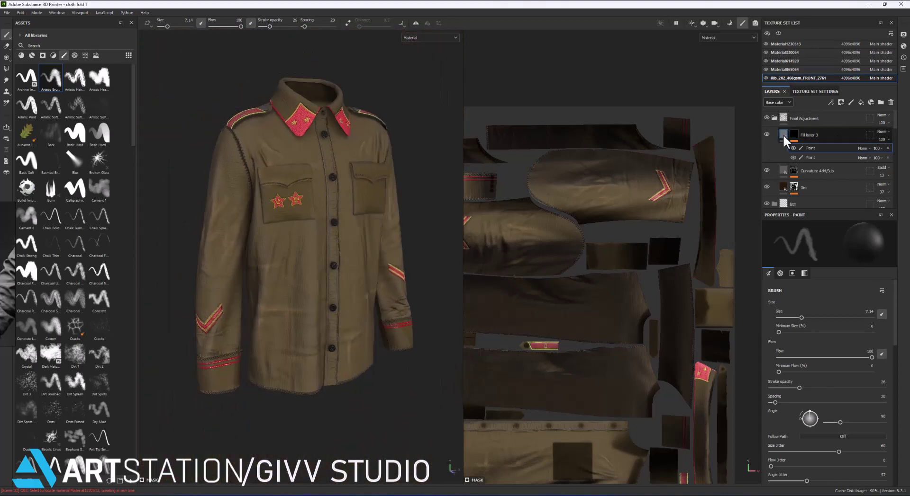
{"action": "left_click", "coordinate": [852, 413]}
{"action": "scroll", "coordinate": [413, 258], "scroll_direction": "up", "scroll_amount": 3}
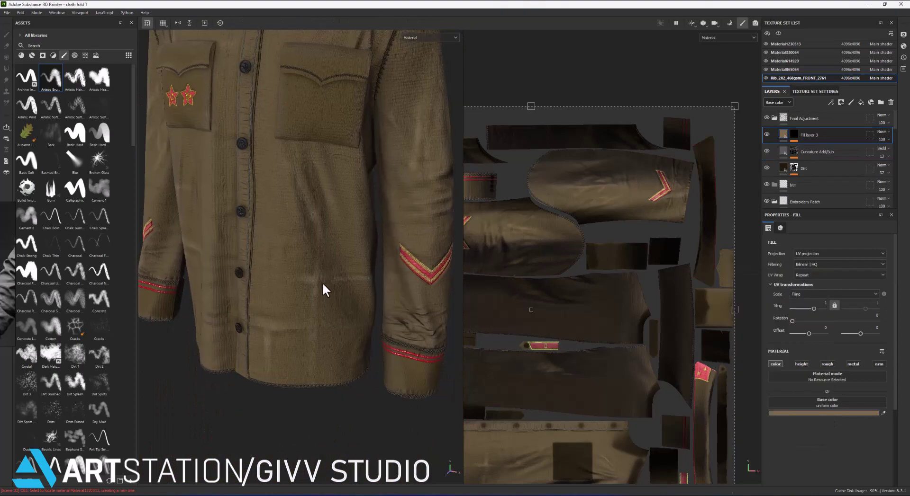
{"action": "scroll", "coordinate": [322, 283], "scroll_direction": "up", "scroll_amount": 3}
Paint light strokes on the layer mask beside the chest pocket and along the pocket flap.
{"action": "key", "text": "1"}
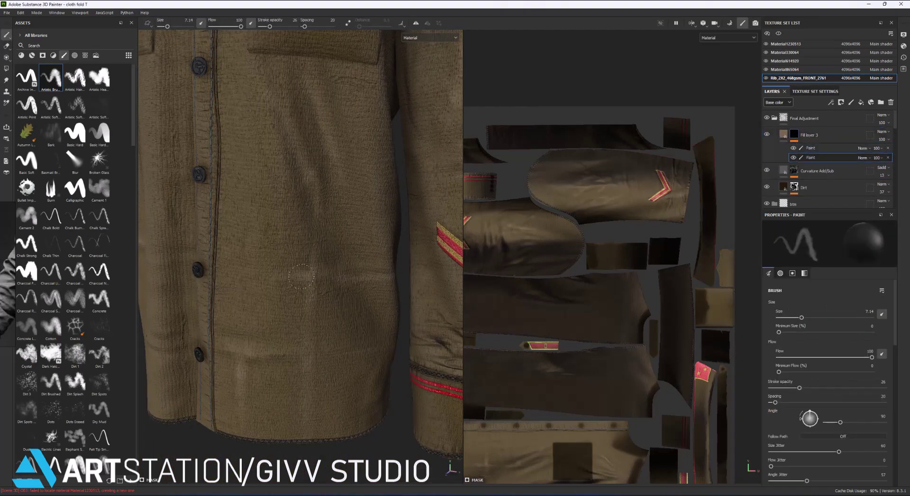
{"action": "scroll", "coordinate": [319, 306], "scroll_direction": "down", "scroll_amount": 5}
{"action": "scroll", "coordinate": [318, 306], "scroll_direction": "up", "scroll_amount": 5}
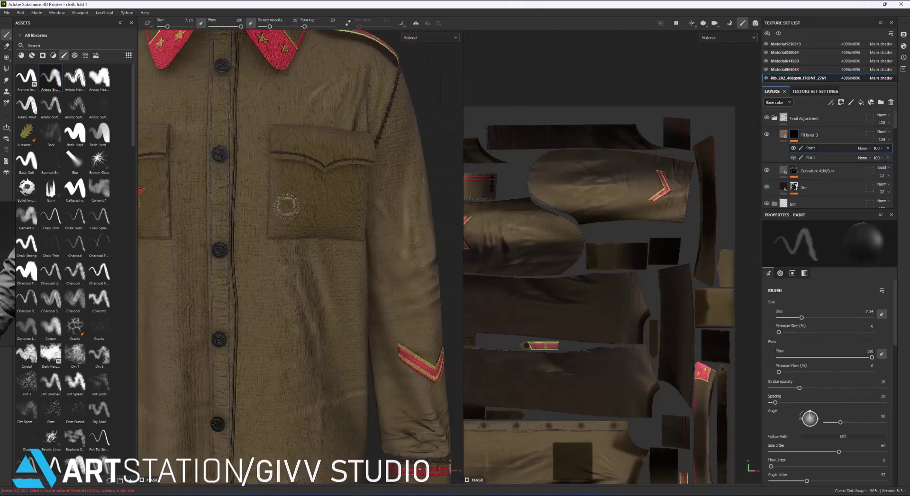
{"action": "left_click_drag", "start_coordinate": [268, 207], "coordinate": [250, 253]}
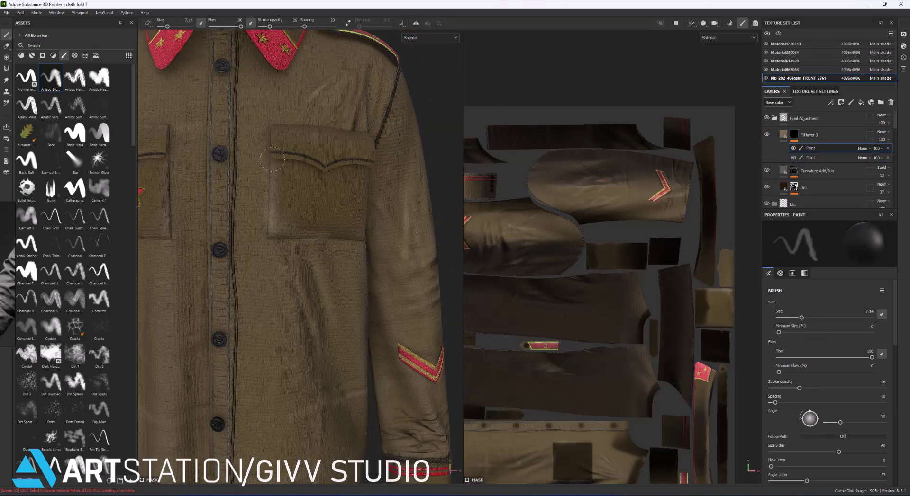
{"action": "scroll", "coordinate": [262, 243], "scroll_direction": "down", "scroll_amount": 5}
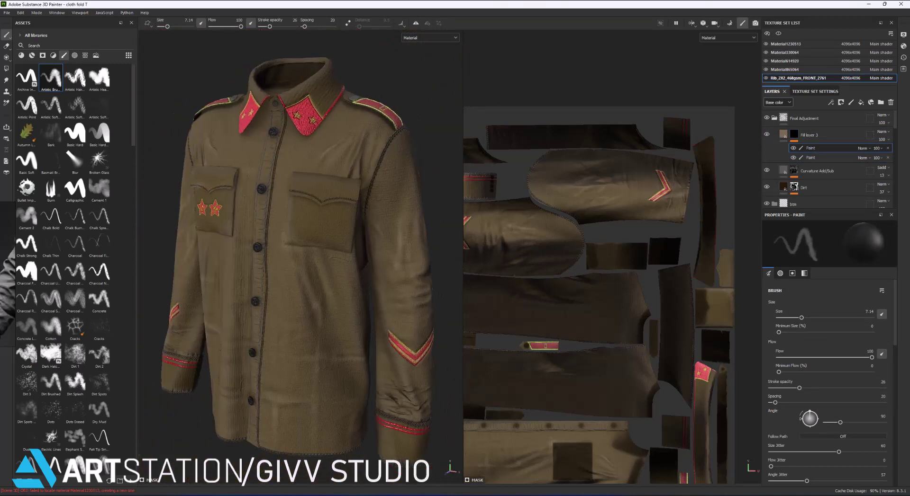
{"action": "scroll", "coordinate": [305, 211], "scroll_direction": "up", "scroll_amount": 5}
{"action": "mouse_move", "coordinate": [275, 209]}
{"action": "left_mouse_down"}
{"action": "mouse_move", "coordinate": [329, 230]}
{"action": "mouse_move", "coordinate": [267, 210]}
{"action": "left_mouse_up"}
Shrink the brush and orbit to a close side view of the sleeve chevron.
{"action": "scroll", "coordinate": [284, 213], "scroll_direction": "down", "scroll_amount": 5}
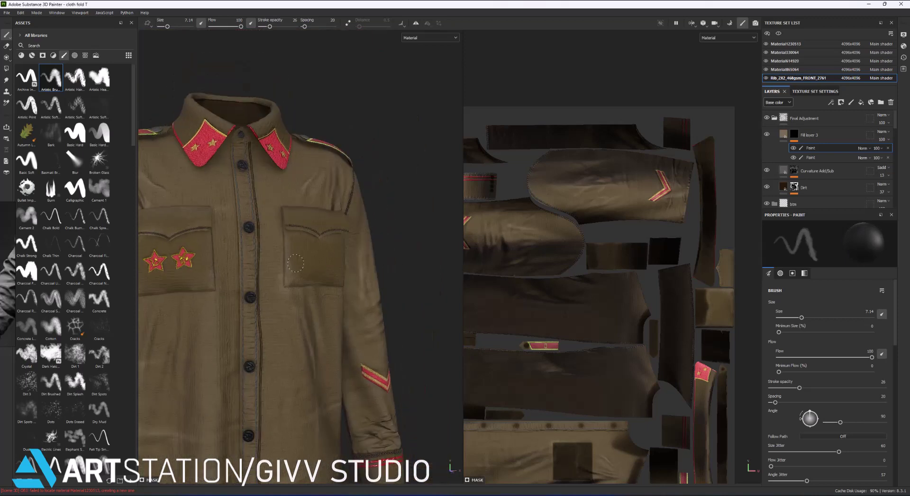
{"action": "left_click_drag", "start_coordinate": [295, 264], "coordinate": [347, 267], "text": "alt"}
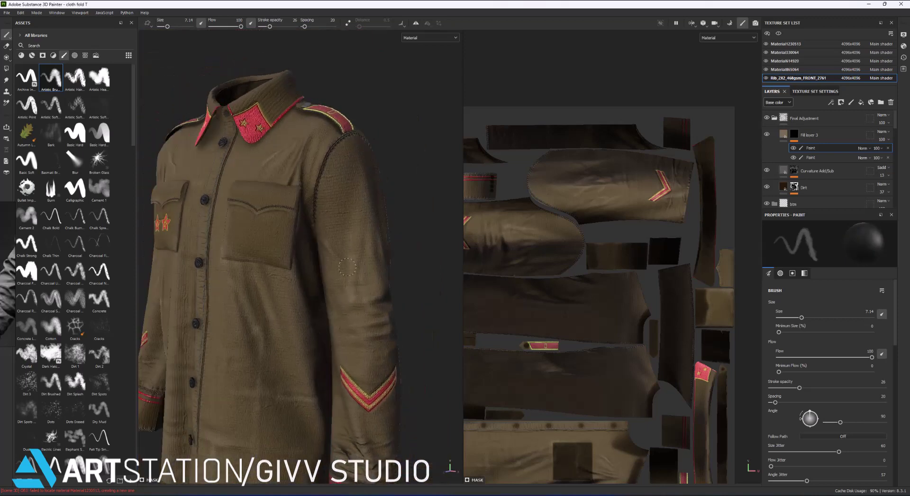
{"action": "scroll", "coordinate": [346, 268], "scroll_direction": "up", "scroll_amount": 3}
{"action": "scroll", "coordinate": [322, 289], "scroll_direction": "up", "scroll_amount": 3}
{"action": "key", "text": "bracketleft"}
{"action": "key", "text": "bracketleft"}
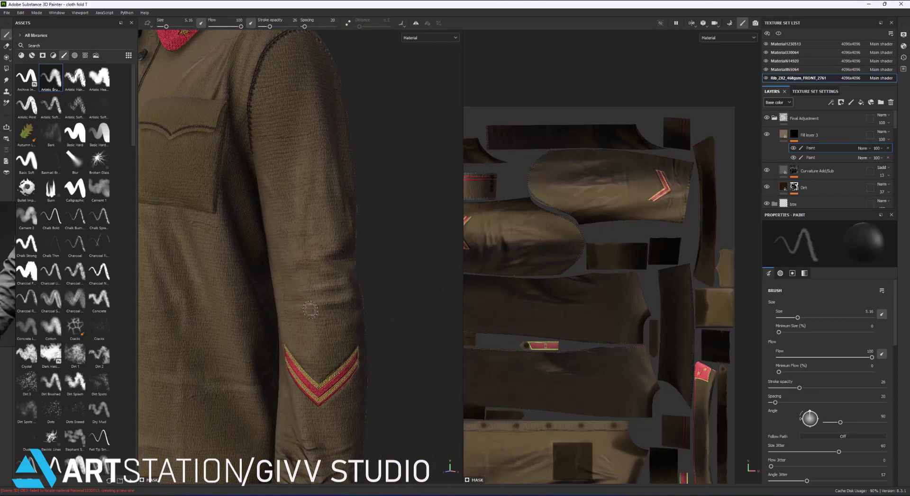
{"action": "scroll", "coordinate": [309, 310], "scroll_direction": "down", "scroll_amount": 5}
{"action": "left_click_drag", "start_coordinate": [309, 311], "coordinate": [227, 323], "text": "alt"}
{"action": "scroll", "coordinate": [227, 323], "scroll_direction": "up", "scroll_amount": 5}
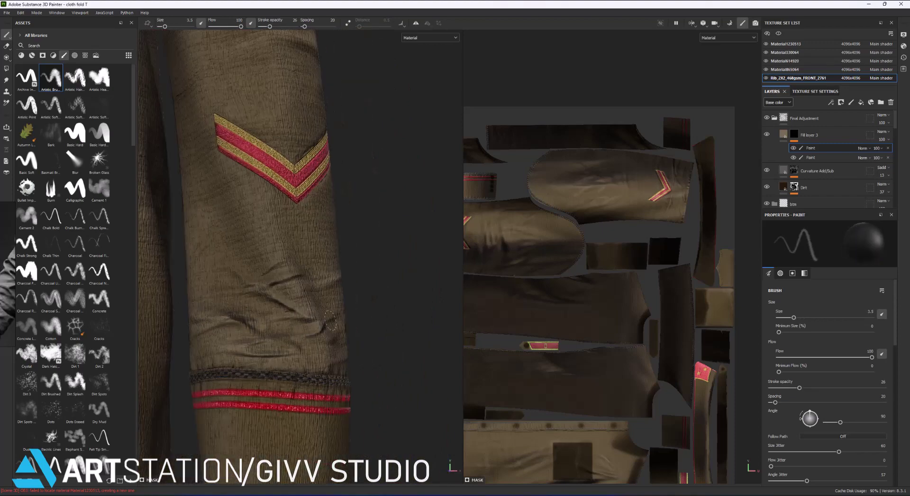
{"action": "scroll", "coordinate": [306, 282], "scroll_direction": "down", "scroll_amount": 3}
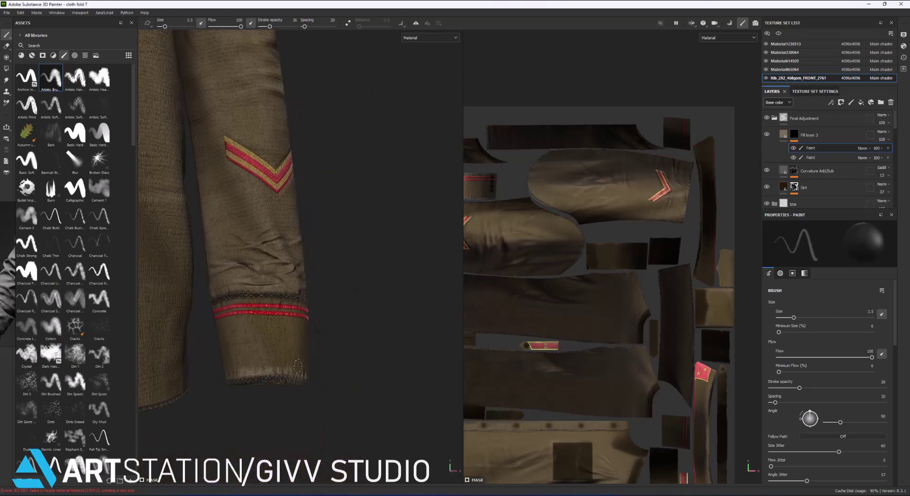
{"action": "mouse_move", "coordinate": [239, 370]}
{"action": "left_mouse_down", "text": "alt"}
{"action": "mouse_move", "coordinate": [237, 386]}
{"action": "mouse_move", "coordinate": [326, 298]}
{"action": "left_mouse_up", "text": "alt"}
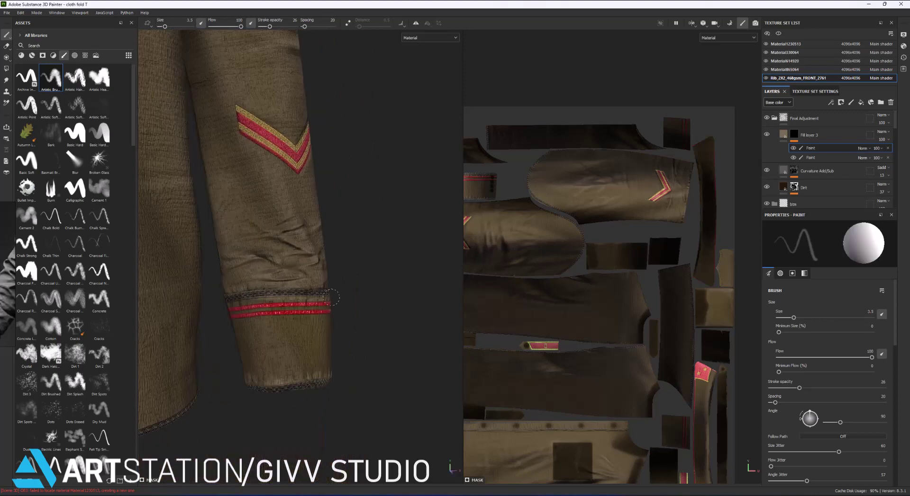
Frame the jacket and orbit around to inspect its back.
{"action": "key", "text": "f"}
{"action": "scroll", "coordinate": [335, 230], "scroll_direction": "up", "scroll_amount": 3}
{"action": "scroll", "coordinate": [334, 229], "scroll_direction": "up", "scroll_amount": 3}
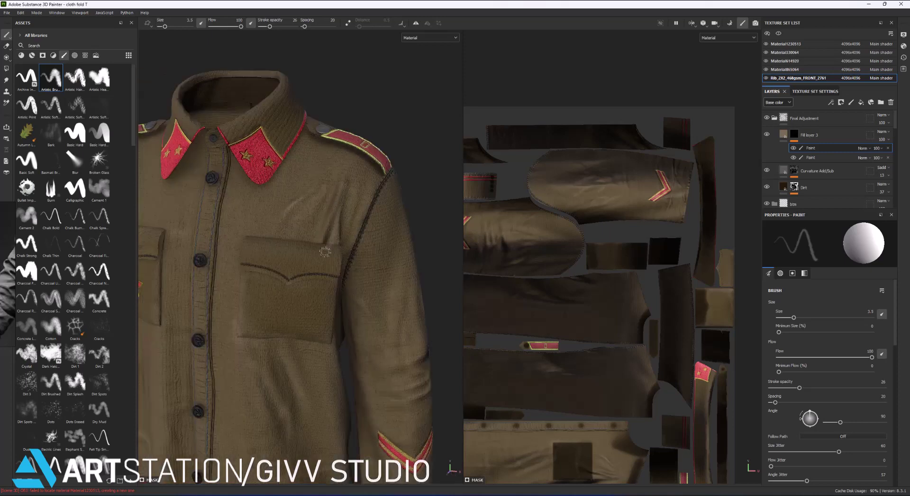
{"action": "scroll", "coordinate": [335, 230], "scroll_direction": "up", "scroll_amount": 2}
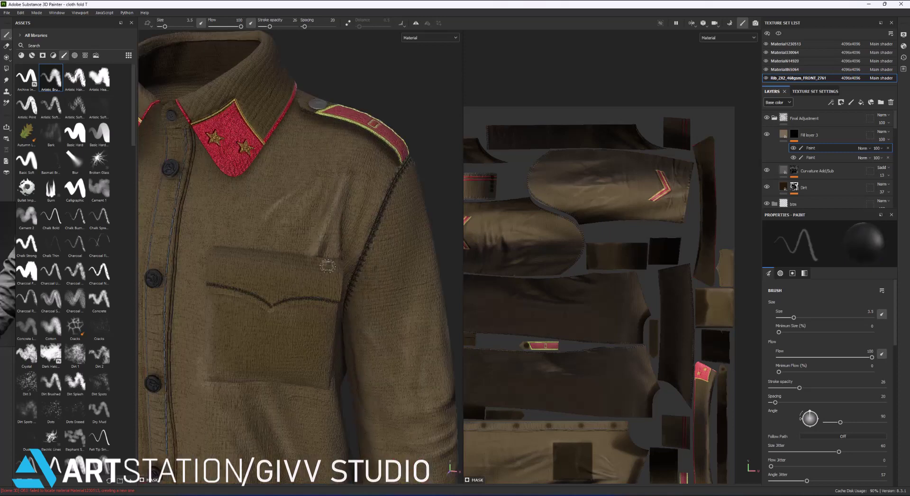
{"action": "key", "text": "f"}
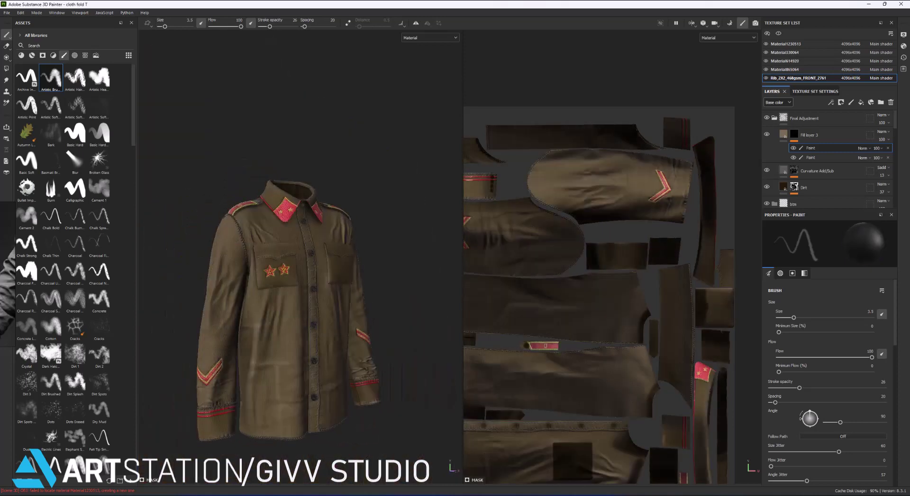
{"action": "left_click_drag", "start_coordinate": [357, 181], "coordinate": [265, 185], "text": "alt"}
{"action": "scroll", "coordinate": [289, 188], "scroll_direction": "up", "scroll_amount": 3}
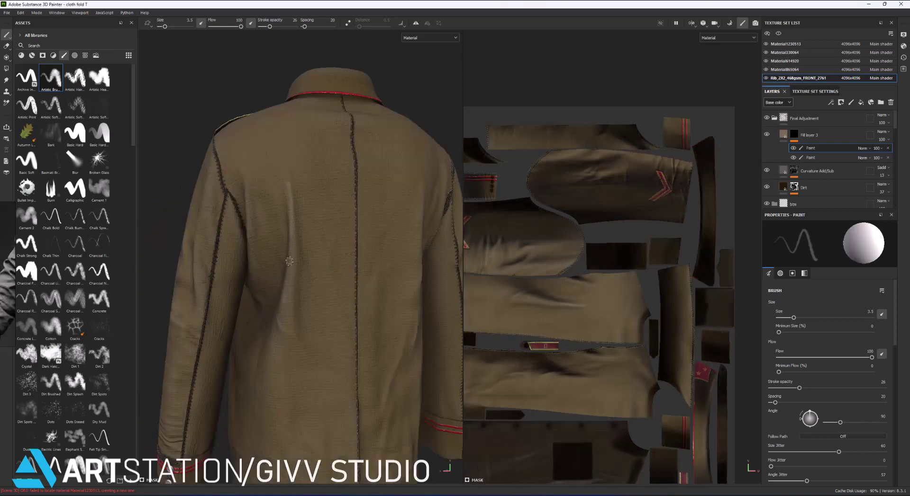
{"action": "scroll", "coordinate": [290, 261], "scroll_direction": "up", "scroll_amount": 2}
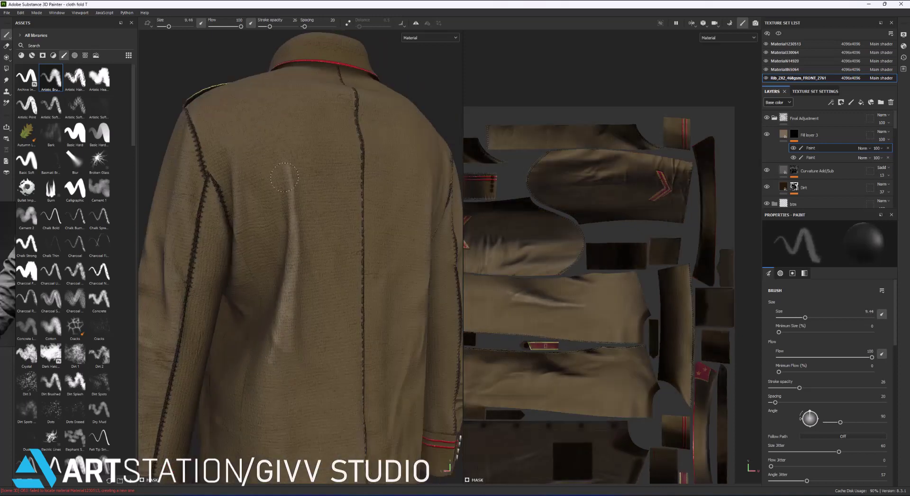
{"action": "left_click_drag", "start_coordinate": [284, 177], "coordinate": [286, 299], "text": "alt"}
{"action": "mouse_move", "coordinate": [291, 351]}
{"action": "left_mouse_down", "text": "alt"}
{"action": "mouse_move", "coordinate": [280, 365]}
{"action": "mouse_move", "coordinate": [325, 345]}
{"action": "left_mouse_up", "text": "alt"}
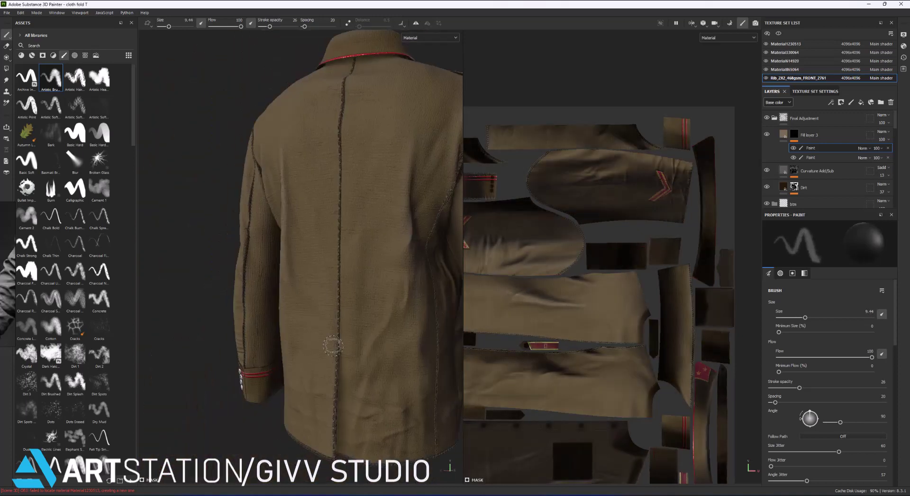
Turn the jacket back to the front and rename the fill layer 'Color var paint'.
{"action": "scroll", "coordinate": [332, 307], "scroll_direction": "up", "scroll_amount": 3}
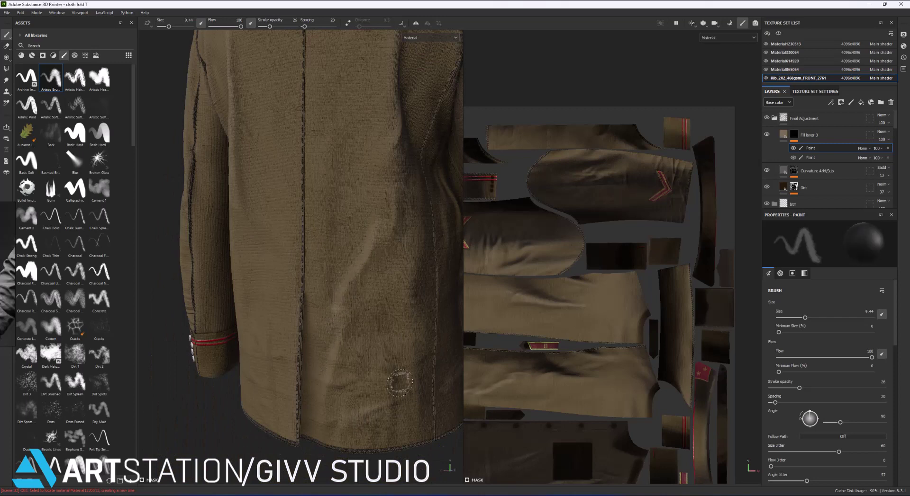
{"action": "scroll", "coordinate": [376, 424], "scroll_direction": "down", "scroll_amount": 3}
{"action": "left_click_drag", "start_coordinate": [374, 332], "coordinate": [365, 235], "text": "alt"}
{"action": "scroll", "coordinate": [366, 235], "scroll_direction": "up", "scroll_amount": 3}
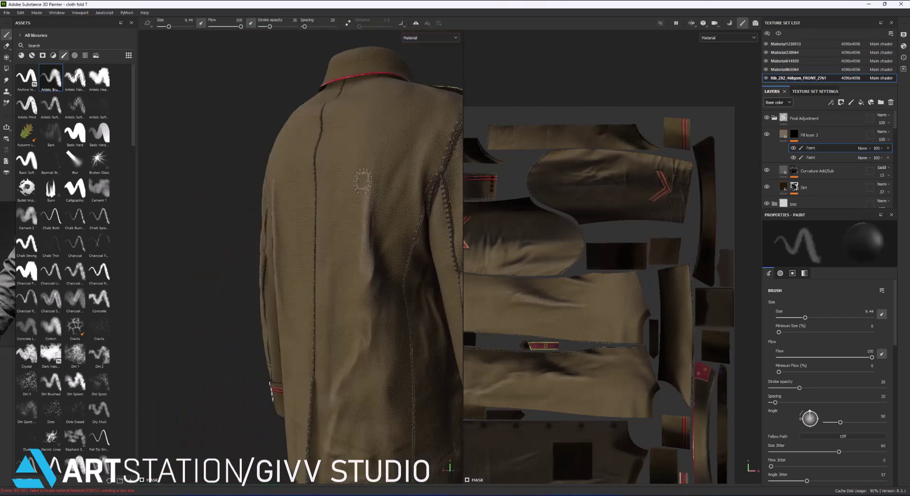
{"action": "scroll", "coordinate": [364, 258], "scroll_direction": "down", "scroll_amount": 3}
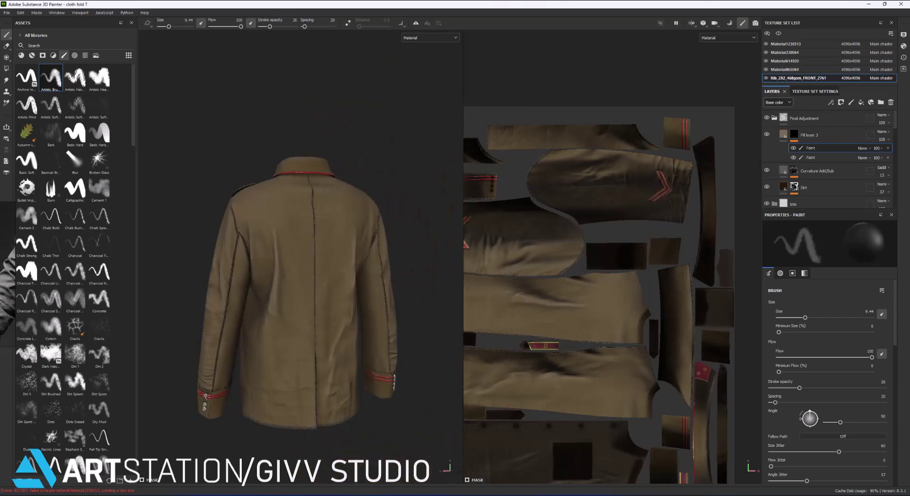
{"action": "mouse_move", "coordinate": [364, 258]}
{"action": "left_mouse_down", "text": "alt"}
{"action": "mouse_move", "coordinate": [294, 247]}
{"action": "mouse_move", "coordinate": [259, 322]}
{"action": "mouse_move", "coordinate": [277, 379]}
{"action": "mouse_move", "coordinate": [327, 285]}
{"action": "left_mouse_up", "text": "alt"}
{"action": "scroll", "coordinate": [293, 246], "scroll_direction": "up", "scroll_amount": 3}
{"action": "scroll", "coordinate": [280, 224], "scroll_direction": "down", "scroll_amount": 3}
{"action": "scroll", "coordinate": [259, 322], "scroll_direction": "up", "scroll_amount": 3}
{"action": "scroll", "coordinate": [277, 378], "scroll_direction": "down", "scroll_amount": 3}
{"action": "scroll", "coordinate": [336, 255], "scroll_direction": "up", "scroll_amount": 5}
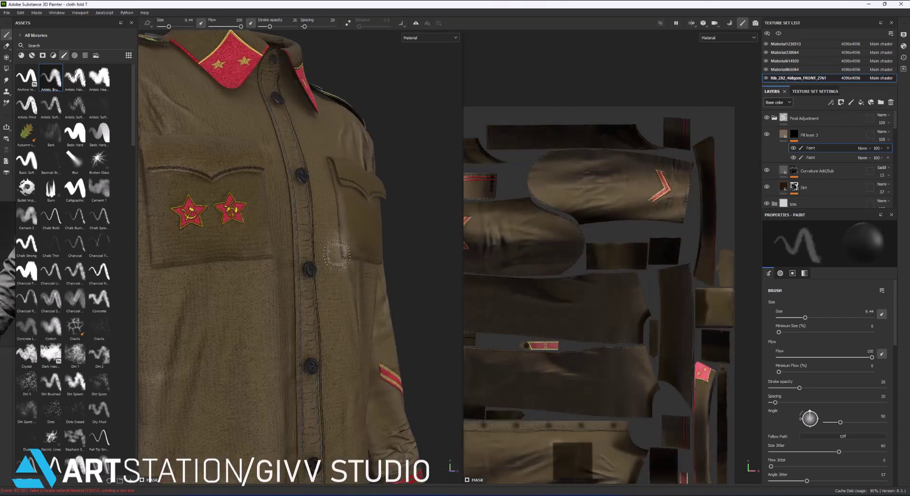
{"action": "scroll", "coordinate": [337, 255], "scroll_direction": "down", "scroll_amount": 5}
{"action": "left_click_drag", "start_coordinate": [336, 255], "coordinate": [273, 222], "text": "alt"}
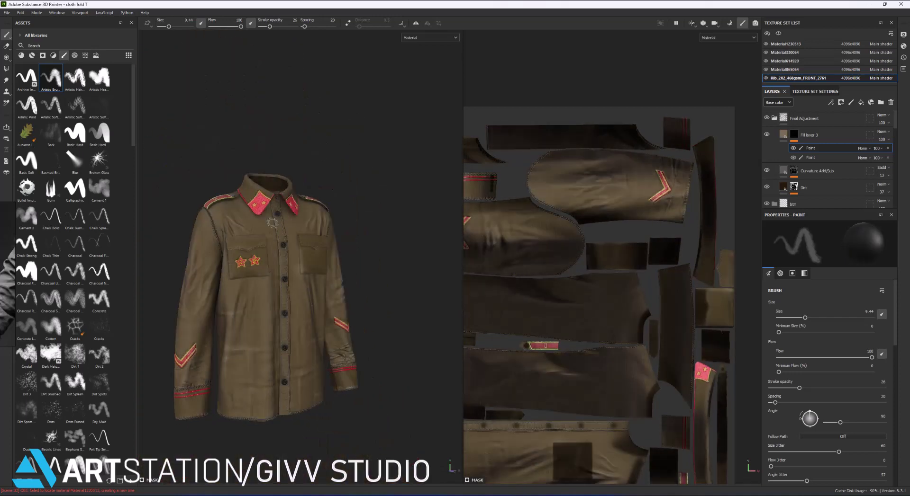
{"action": "double_click", "coordinate": [811, 136]}
{"action": "type", "text": "Color var paint"}
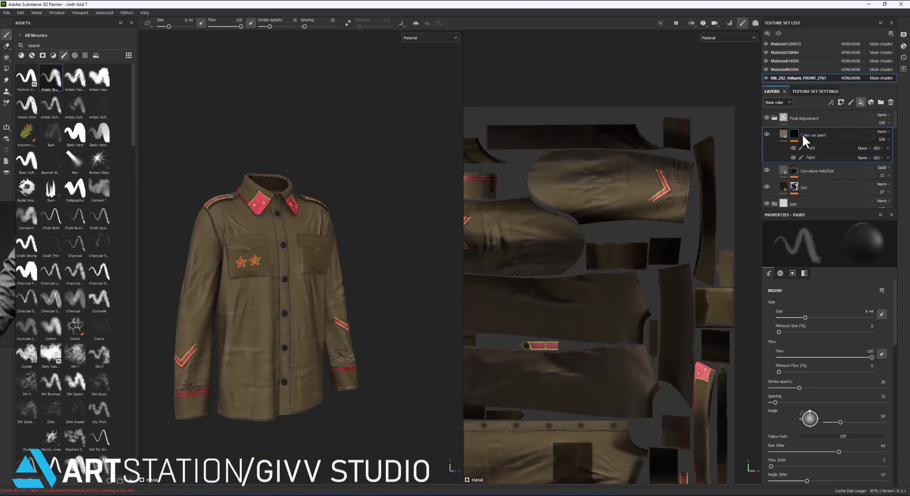
Add a masked layer using the Mask Builder - Legacy generator.
{"action": "right_click", "coordinate": [802, 133]}
{"action": "left_click", "coordinate": [832, 395]}
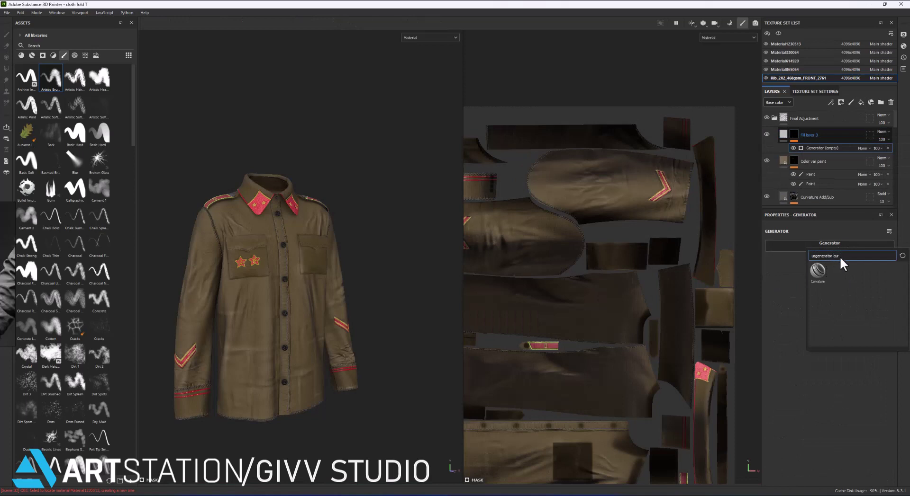
{"action": "key", "text": "BackSpace"}
{"action": "key", "text": "BackSpace"}
{"action": "key", "text": "BackSpace"}
{"action": "left_click", "coordinate": [837, 314]}
{"action": "mouse_move", "coordinate": [417, 272]}
{"action": "left_mouse_down", "text": "alt"}
{"action": "mouse_move", "coordinate": [379, 259]}
{"action": "mouse_move", "coordinate": [386, 225]}
{"action": "left_mouse_up", "text": "alt"}
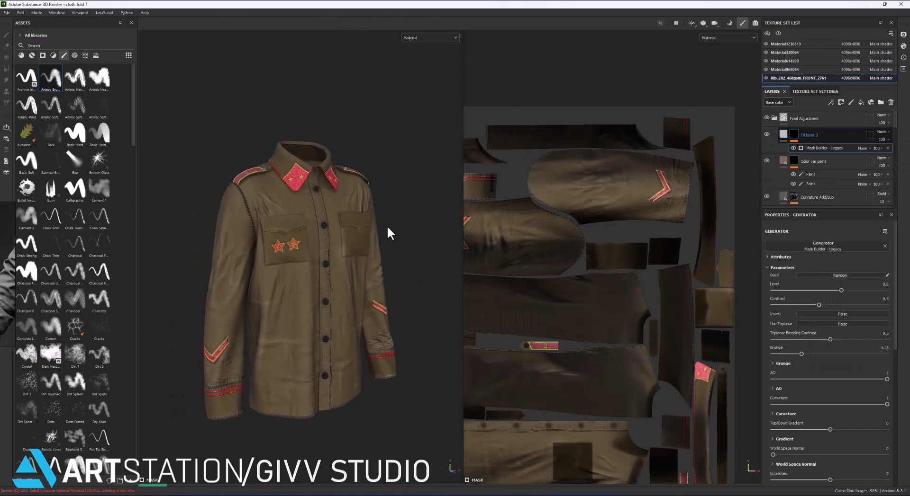
{"action": "mouse_move", "coordinate": [286, 371]}
{"action": "left_mouse_down", "text": "alt"}
{"action": "mouse_move", "coordinate": [362, 294]}
{"action": "mouse_move", "coordinate": [301, 223]}
{"action": "left_mouse_up", "text": "alt"}
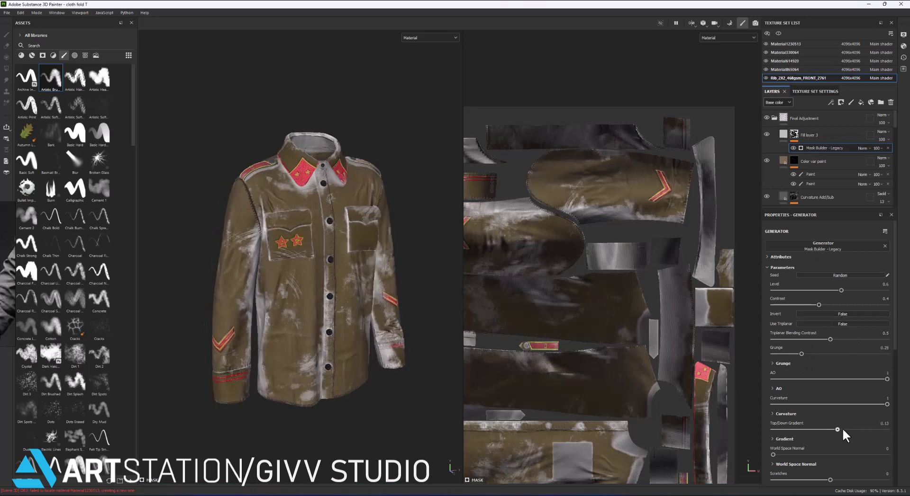
Tune the mask: Top/Down Gradient -0.51, inverted convex curvature, Convex Range 0.14.
{"action": "mouse_move", "coordinate": [842, 427]}
{"action": "left_mouse_down"}
{"action": "mouse_move", "coordinate": [854, 428]}
{"action": "mouse_move", "coordinate": [800, 428]}
{"action": "mouse_move", "coordinate": [840, 428]}
{"action": "left_mouse_up"}
{"action": "left_click", "coordinate": [772, 413]}
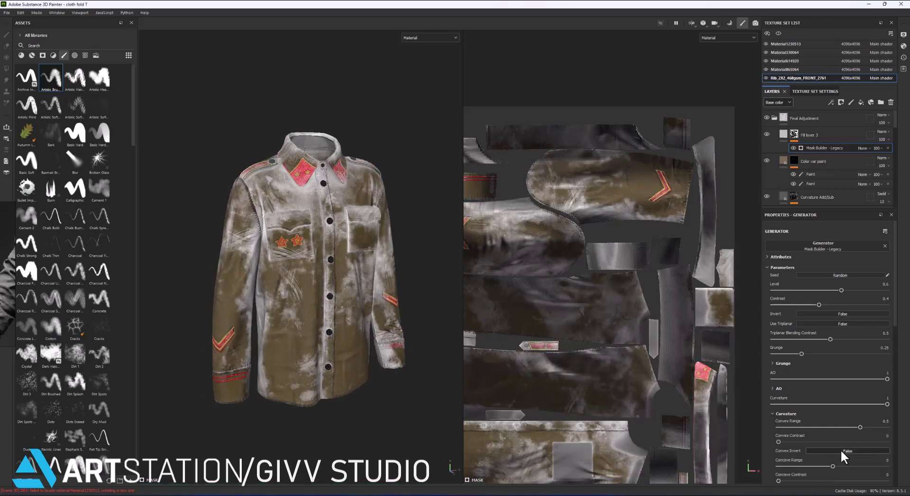
{"action": "left_click", "coordinate": [841, 449]}
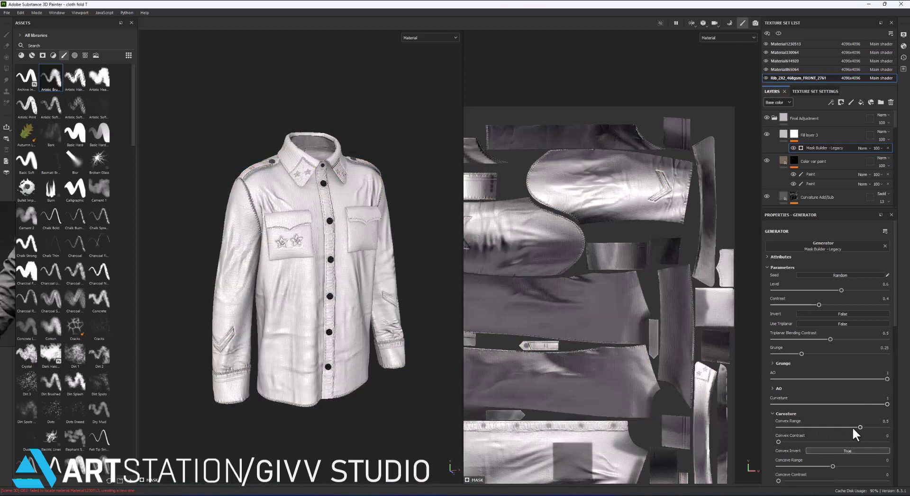
{"action": "mouse_move", "coordinate": [853, 428]}
{"action": "left_mouse_down"}
{"action": "mouse_move", "coordinate": [808, 423]}
{"action": "mouse_move", "coordinate": [823, 428]}
{"action": "left_mouse_up"}
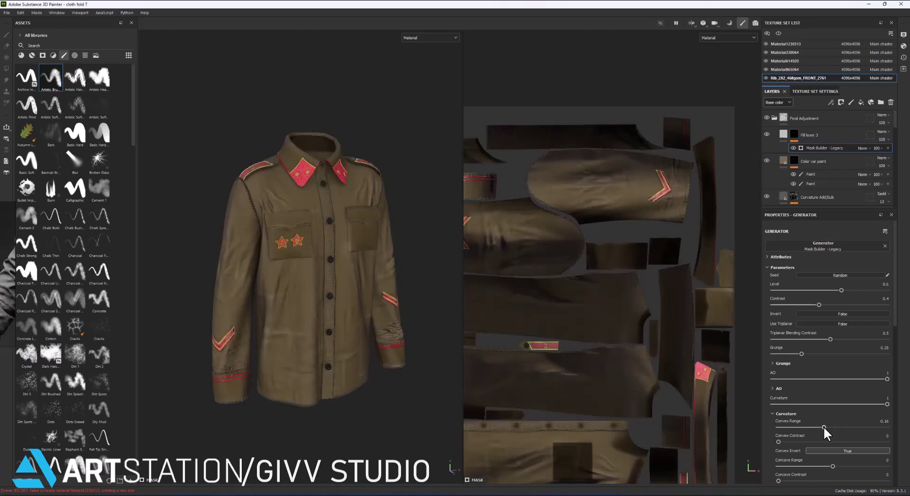
{"action": "left_click", "coordinate": [839, 428]}
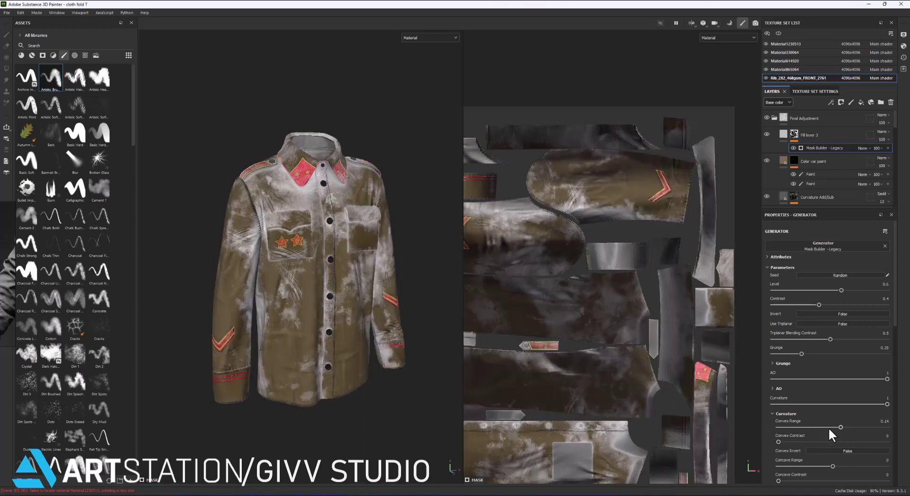
{"action": "left_click_drag", "start_coordinate": [339, 286], "coordinate": [330, 243], "text": "alt"}
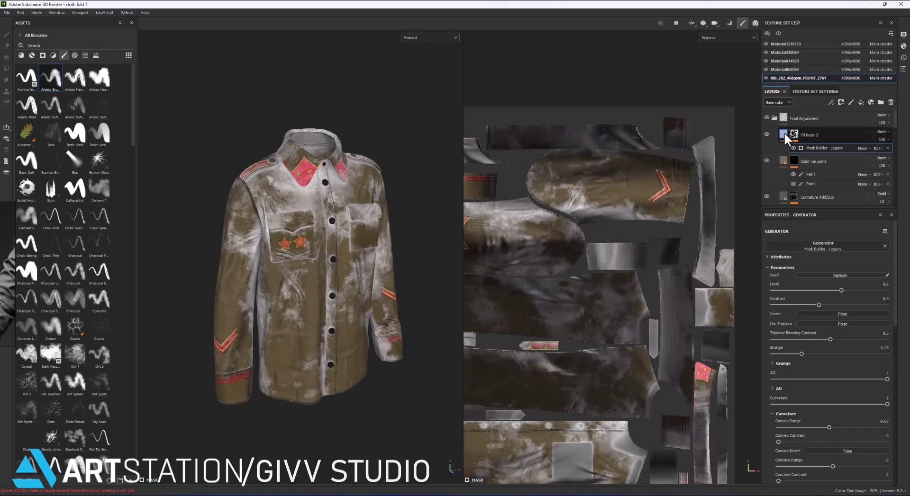
Set the fill's base colour to black and lower the mask generator's opacity.
{"action": "left_click", "coordinate": [784, 132]}
{"action": "left_click", "coordinate": [795, 403]}
{"action": "left_click", "coordinate": [732, 359]}
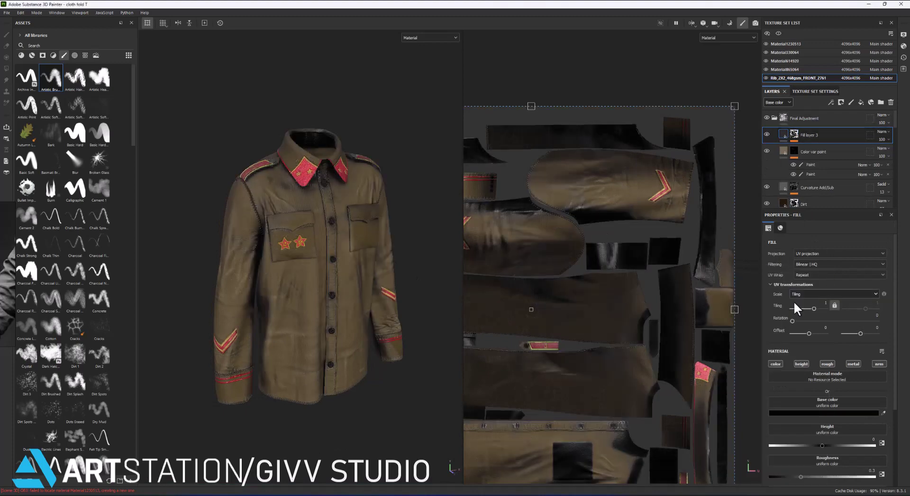
{"action": "scroll", "coordinate": [385, 254], "scroll_direction": "up", "scroll_amount": 3}
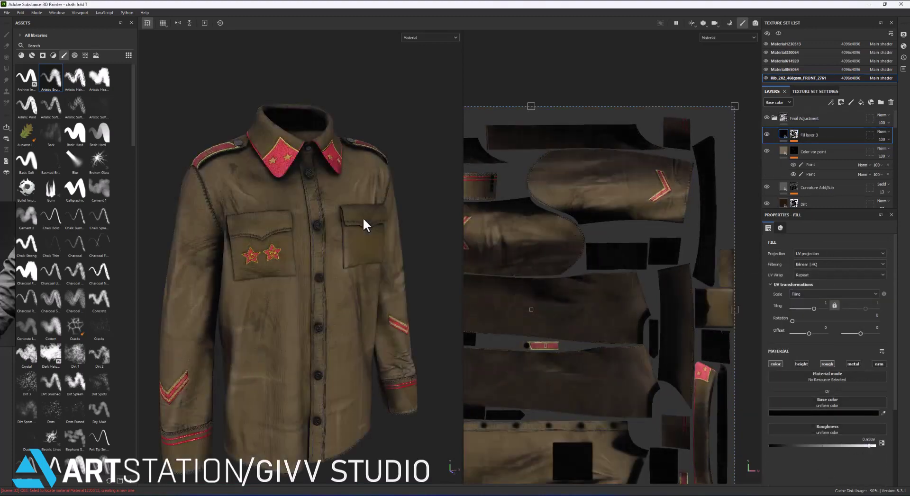
{"action": "scroll", "coordinate": [365, 223], "scroll_direction": "up", "scroll_amount": 3}
{"action": "left_click", "coordinate": [794, 135]}
{"action": "left_click", "coordinate": [812, 150]}
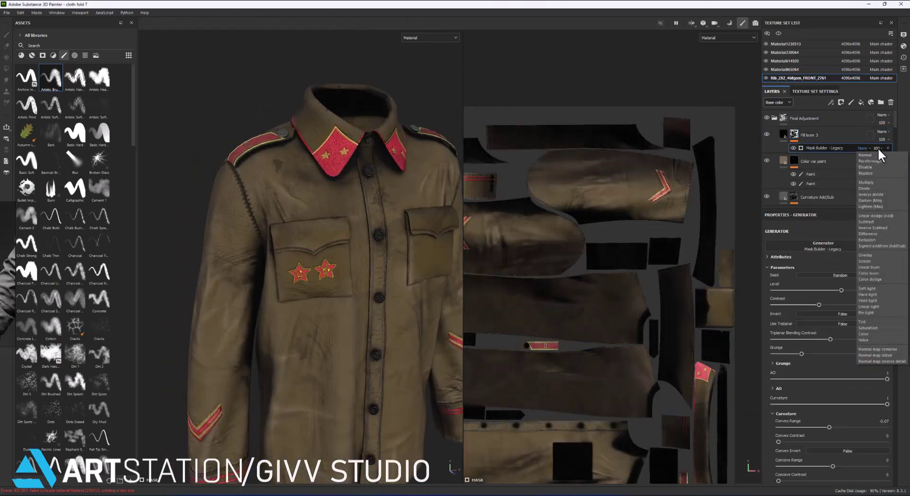
{"action": "mouse_move", "coordinate": [881, 148]}
{"action": "left_mouse_down"}
{"action": "mouse_move", "coordinate": [881, 169]}
{"action": "mouse_move", "coordinate": [881, 157]}
{"action": "left_mouse_up"}
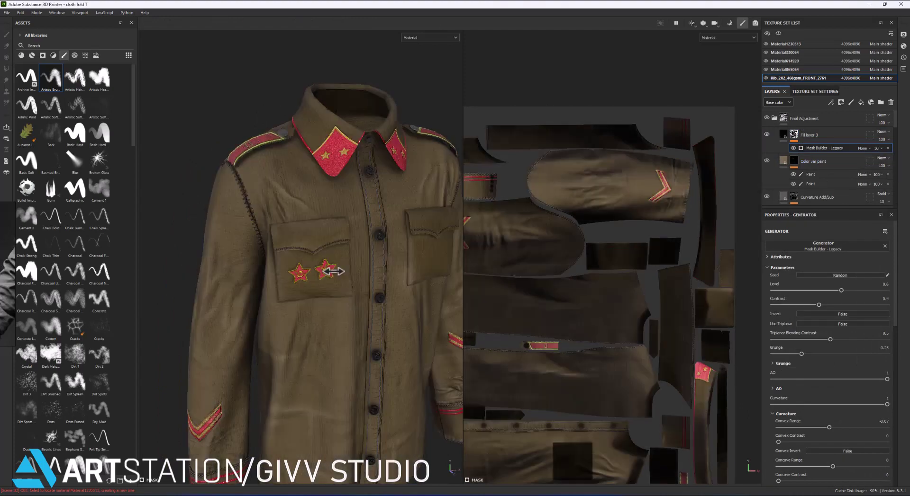
Reduce the dirt layer's opacity to 68 and the generator's grunge to 0.1.
{"action": "left_click", "coordinate": [800, 137]}
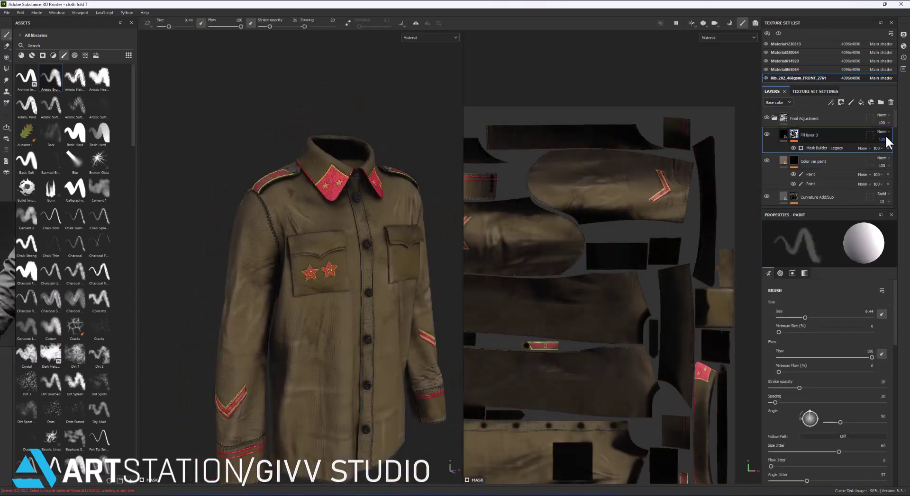
{"action": "left_click", "coordinate": [882, 132]}
{"action": "left_click", "coordinate": [882, 139]}
{"action": "left_click_drag", "start_coordinate": [906, 153], "coordinate": [891, 157]}
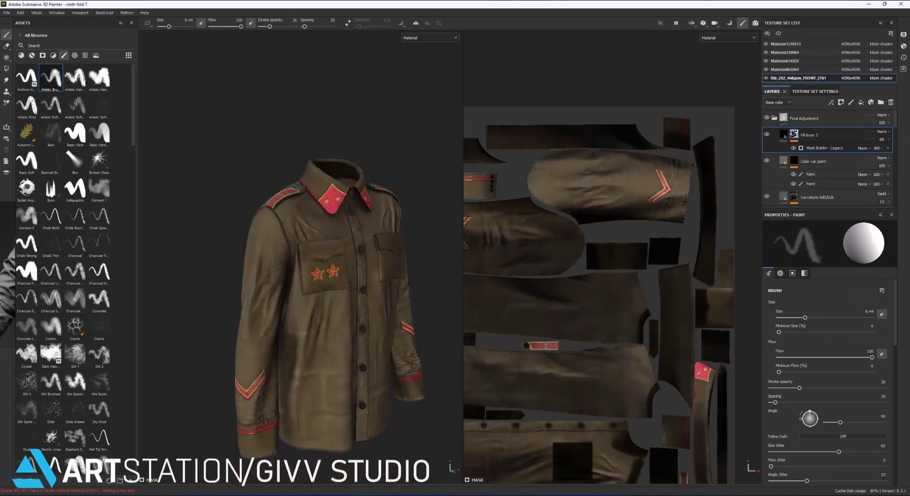
{"action": "left_click", "coordinate": [825, 147]}
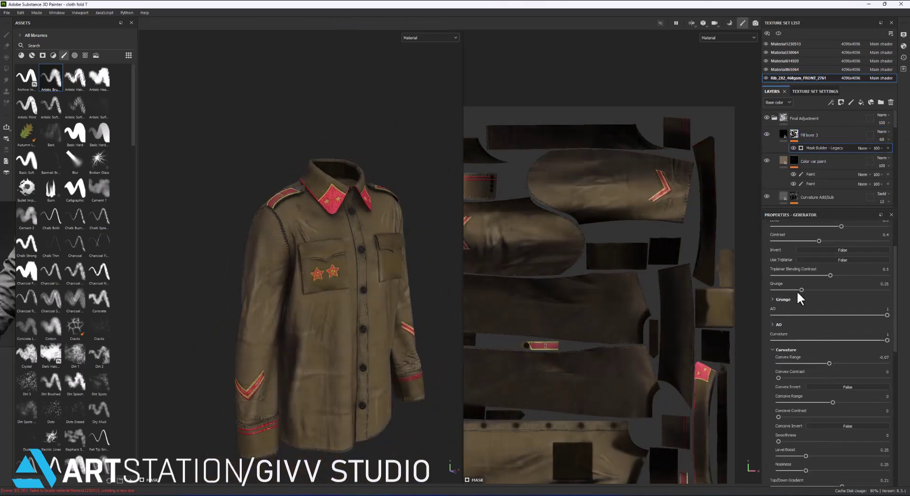
{"action": "left_click_drag", "start_coordinate": [786, 294], "coordinate": [783, 306]}
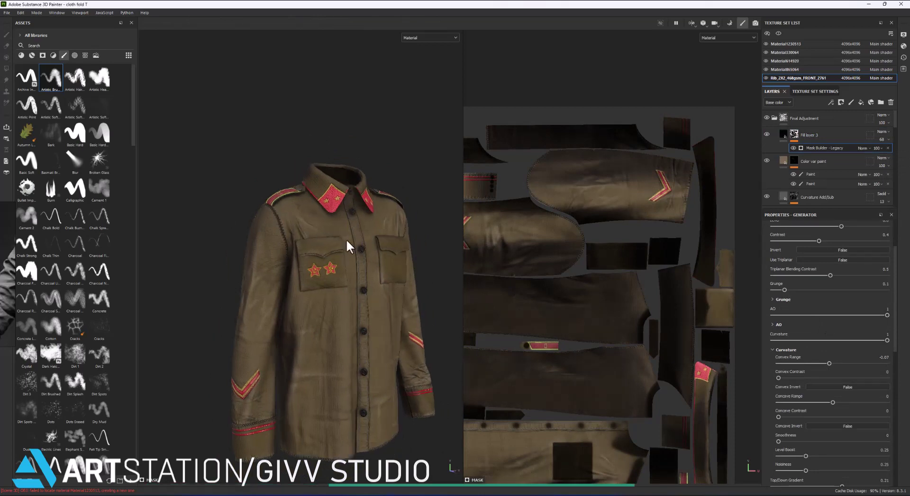
{"action": "mouse_move", "coordinate": [349, 218]}
{"action": "left_mouse_down", "text": "alt"}
{"action": "mouse_move", "coordinate": [365, 233]}
{"action": "mouse_move", "coordinate": [334, 263]}
{"action": "mouse_move", "coordinate": [359, 297]}
{"action": "mouse_move", "coordinate": [298, 279]}
{"action": "left_mouse_up", "text": "alt"}
Rename the earlier dirt layer to Dirt var 2.
{"action": "left_click", "coordinate": [766, 134]}
{"action": "right_click_drag", "start_coordinate": [297, 279], "coordinate": [356, 270], "text": "shift"}
{"action": "scroll", "coordinate": [356, 270], "scroll_direction": "up", "scroll_amount": 3}
{"action": "double_click", "coordinate": [810, 135]}
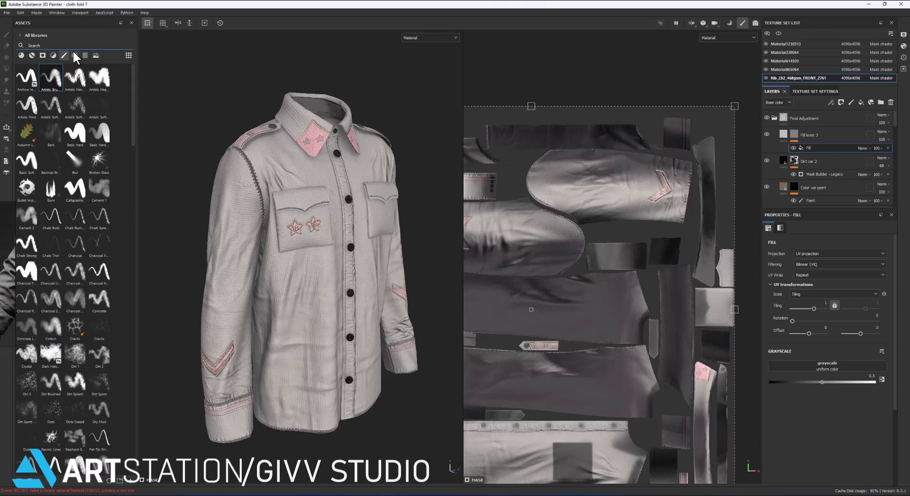
Fill the new layer's mask with Grunge Dust Wide and adjust its balance.
{"action": "left_click", "coordinate": [85, 55]}
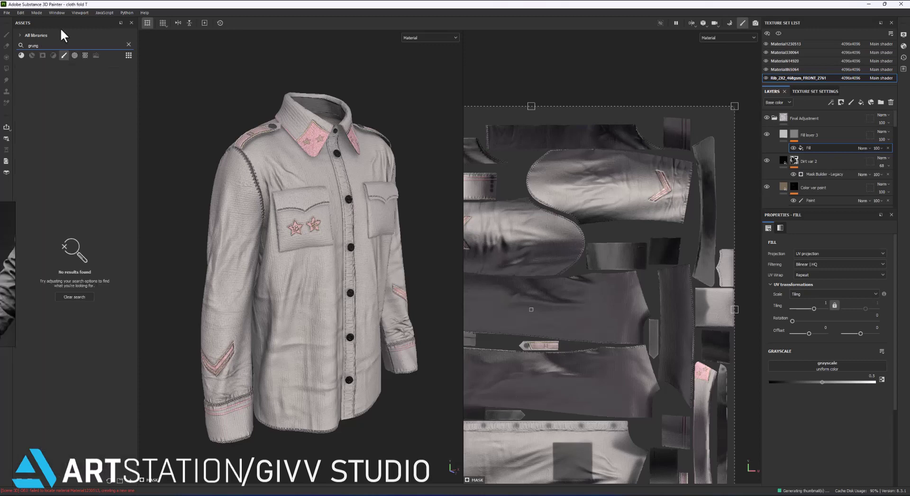
{"action": "type", "text": "grungr"}
{"action": "key", "text": "BackSpace"}
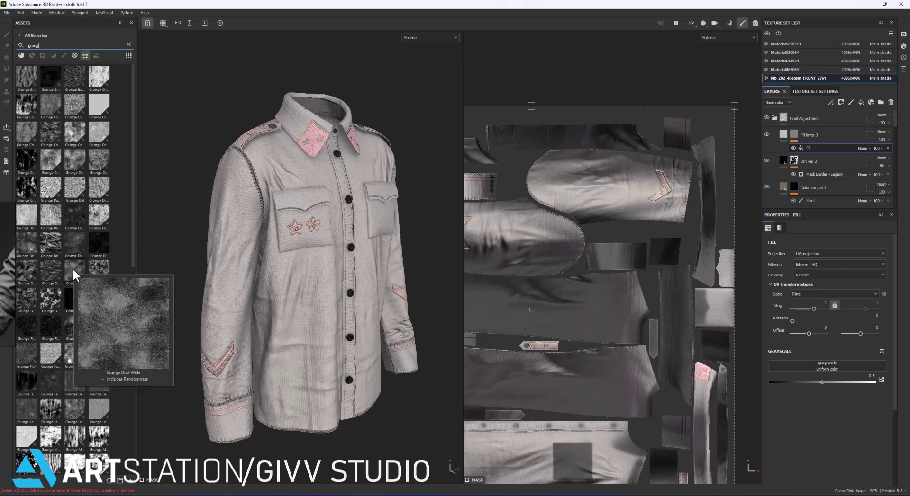
{"action": "left_click_drag", "start_coordinate": [72, 268], "coordinate": [827, 366]}
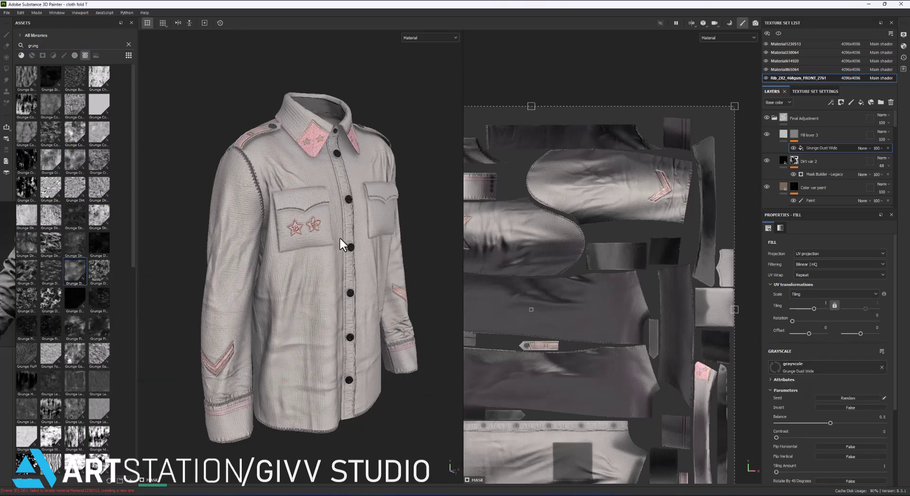
{"action": "left_click_drag", "start_coordinate": [783, 423], "coordinate": [808, 422]}
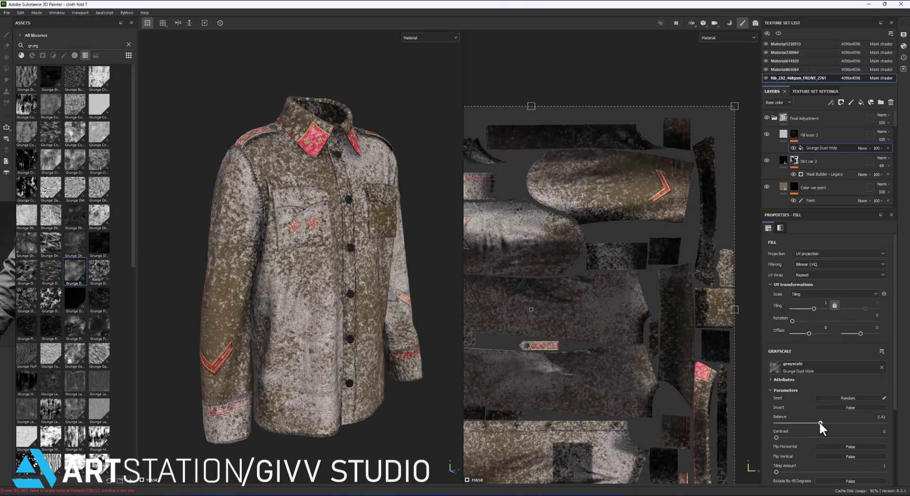
Make the fill's base colour black with Soft Light blending at 45 opacity.
{"action": "left_click", "coordinate": [819, 135]}
{"action": "left_click", "coordinate": [821, 413]}
{"action": "left_click", "coordinate": [735, 373]}
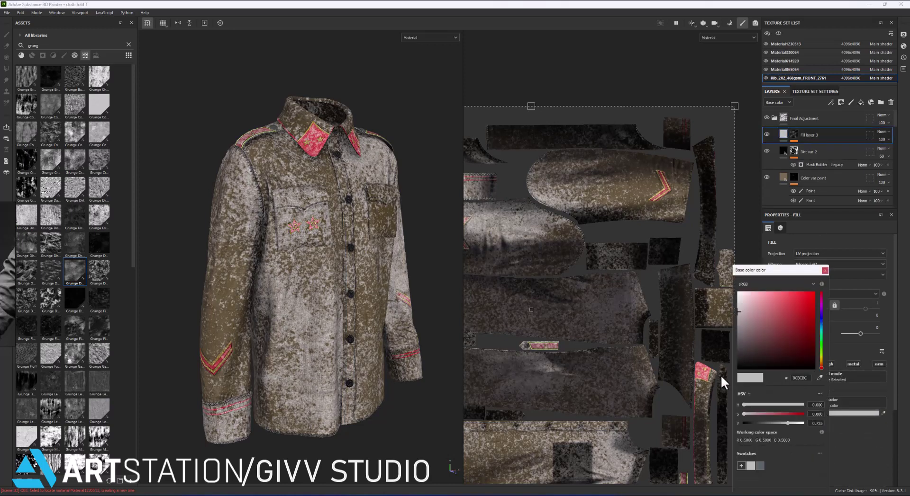
{"action": "scroll", "coordinate": [884, 138], "scroll_direction": "down", "scroll_amount": 2}
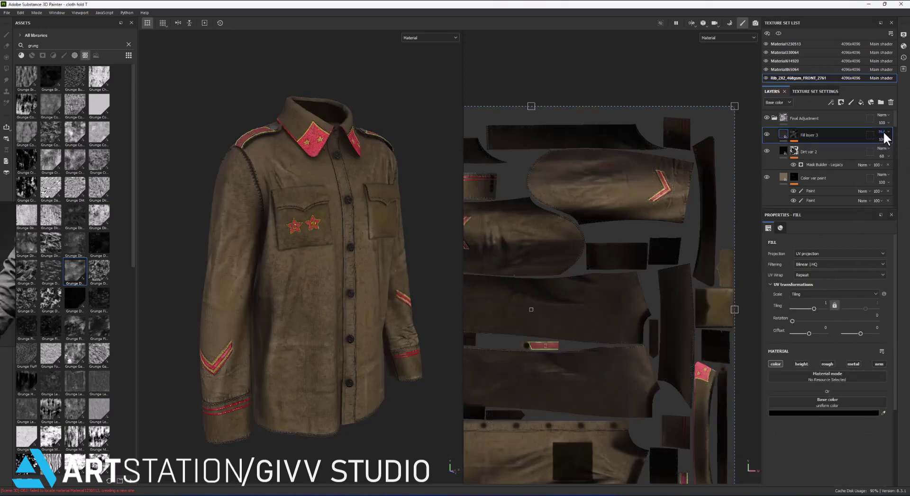
{"action": "left_click", "coordinate": [884, 138]}
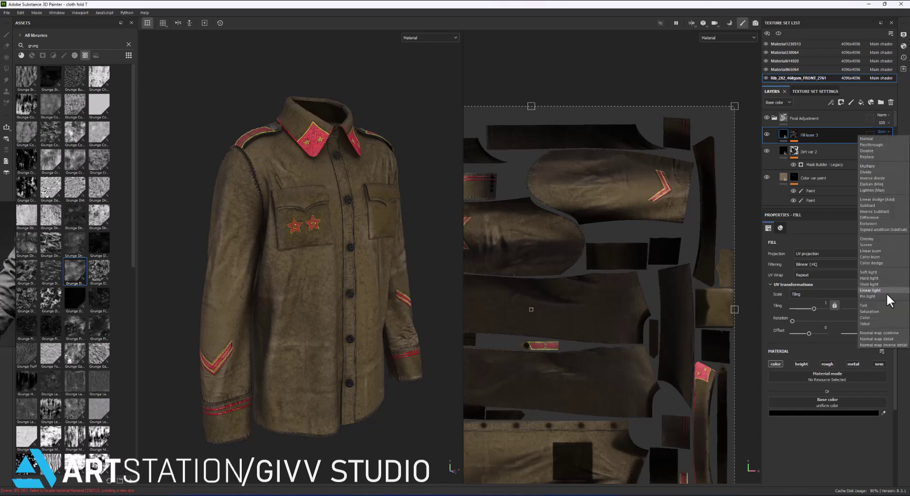
{"action": "left_click", "coordinate": [879, 280]}
{"action": "left_click", "coordinate": [881, 140]}
{"action": "left_click_drag", "start_coordinate": [906, 152], "coordinate": [882, 153]}
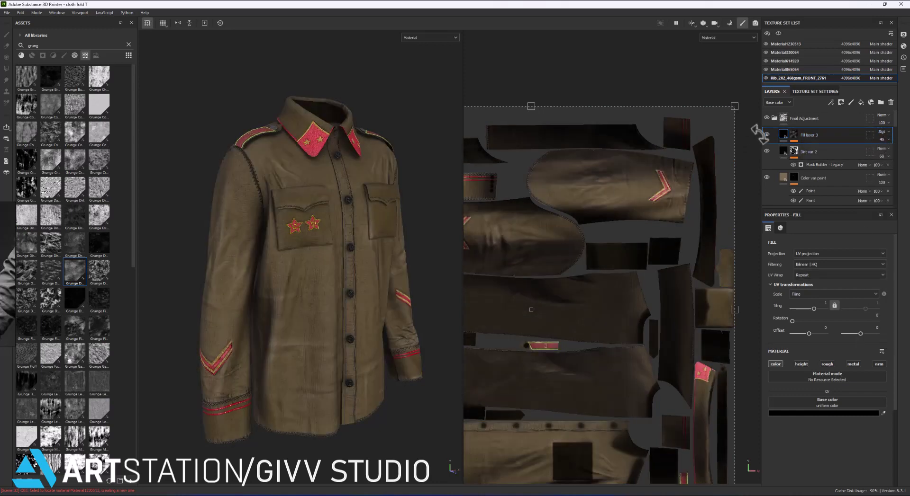
{"action": "mouse_move", "coordinate": [183, 289]}
{"action": "left_mouse_down", "text": "alt"}
{"action": "mouse_move", "coordinate": [343, 273]}
{"action": "mouse_move", "coordinate": [320, 268]}
{"action": "left_mouse_up", "text": "alt"}
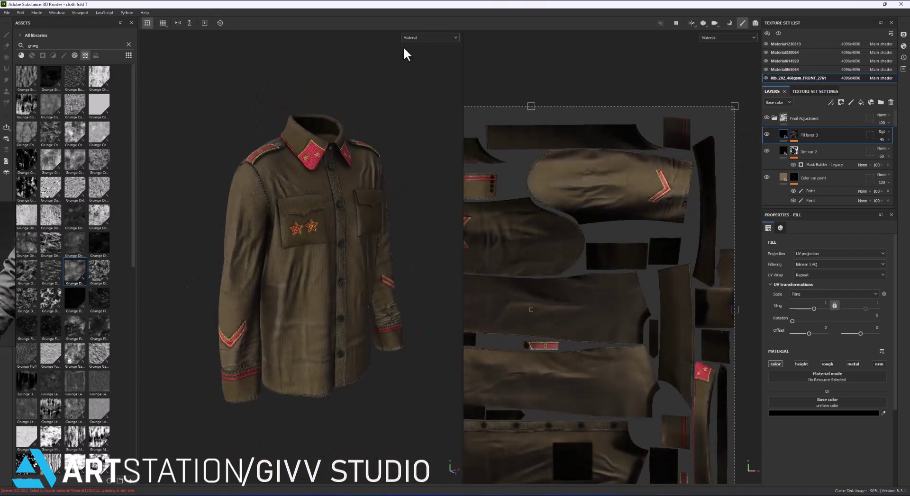
Preview the Height and Roughness channels, then rename the grunge layer Dirt var 4.
{"action": "key", "text": "c"}
{"action": "key", "text": "c"}
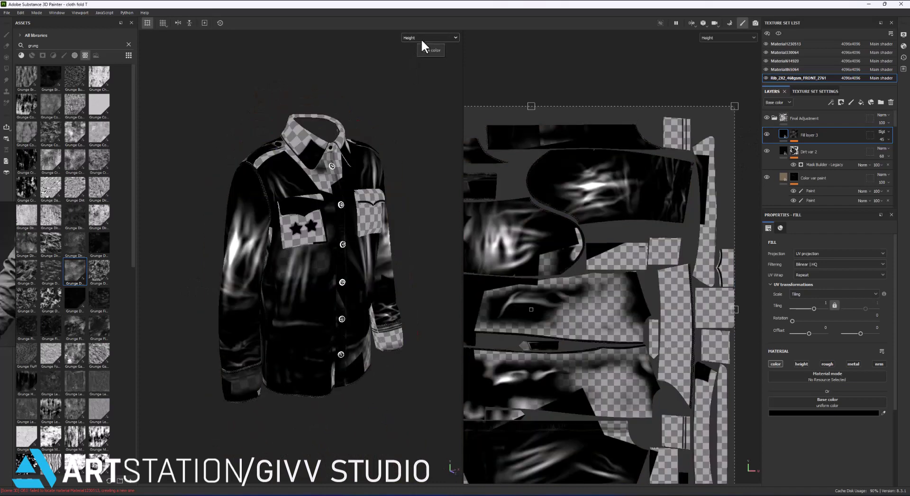
{"action": "key", "text": "c"}
{"action": "scroll", "coordinate": [322, 231], "scroll_direction": "up", "scroll_amount": 5}
{"action": "scroll", "coordinate": [315, 243], "scroll_direction": "down", "scroll_amount": 1}
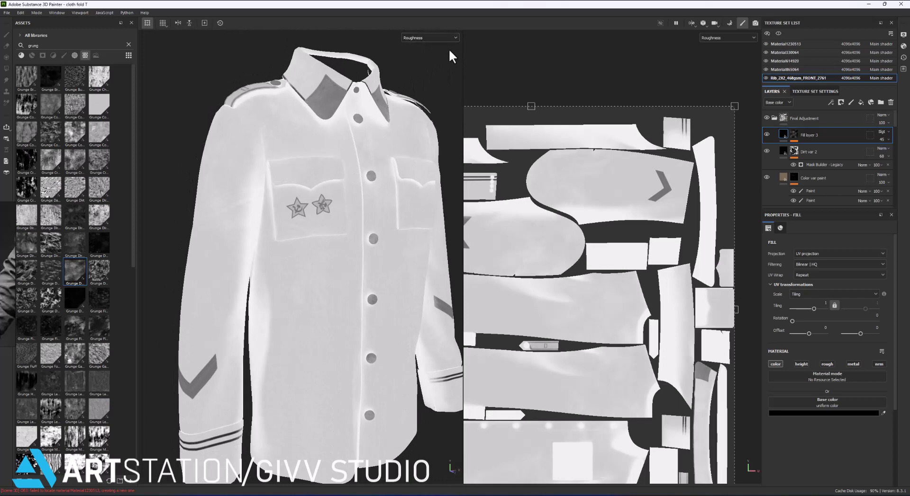
{"action": "double_click", "coordinate": [810, 135]}
{"action": "type", "text": "Dirt var 4"}
{"action": "key", "text": "Return"}
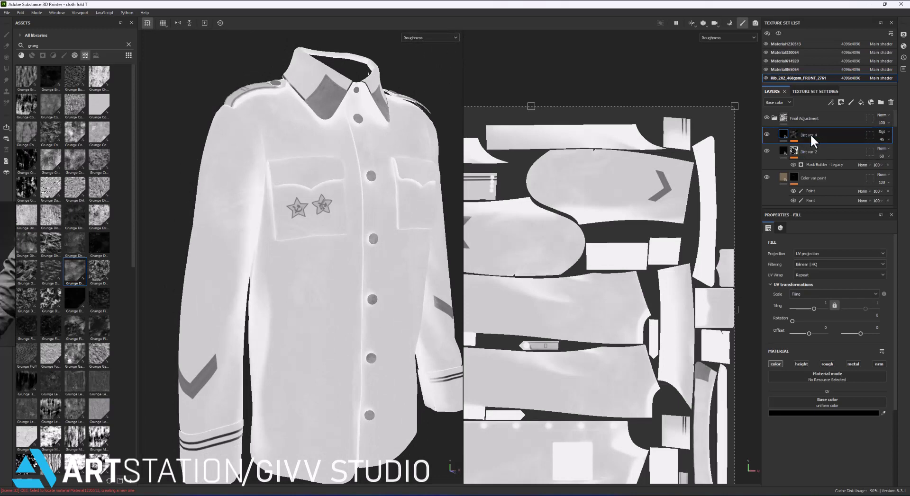
Give the new fill layer a mask fill using Grunge Rough Dirty.
{"action": "right_click", "coordinate": [797, 132]}
{"action": "left_click", "coordinate": [824, 415]}
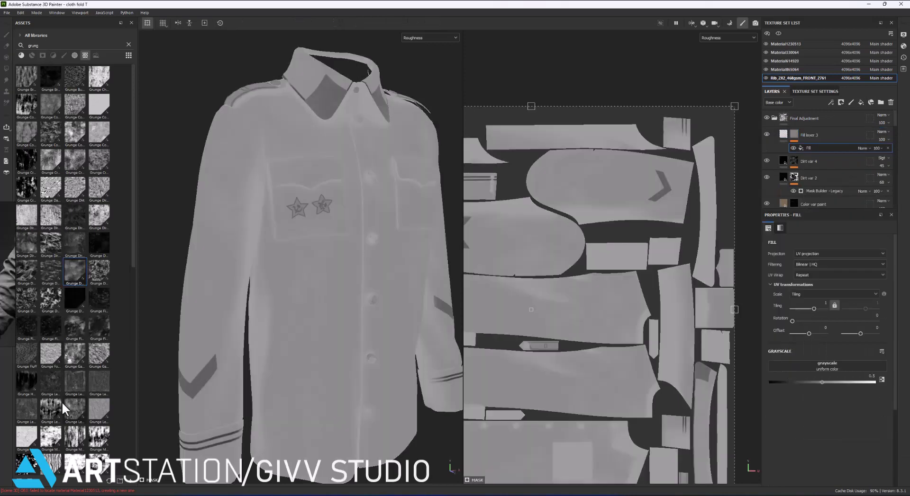
{"action": "scroll", "coordinate": [61, 401], "scroll_direction": "down", "scroll_amount": 3}
{"action": "scroll", "coordinate": [75, 399], "scroll_direction": "down", "scroll_amount": 3}
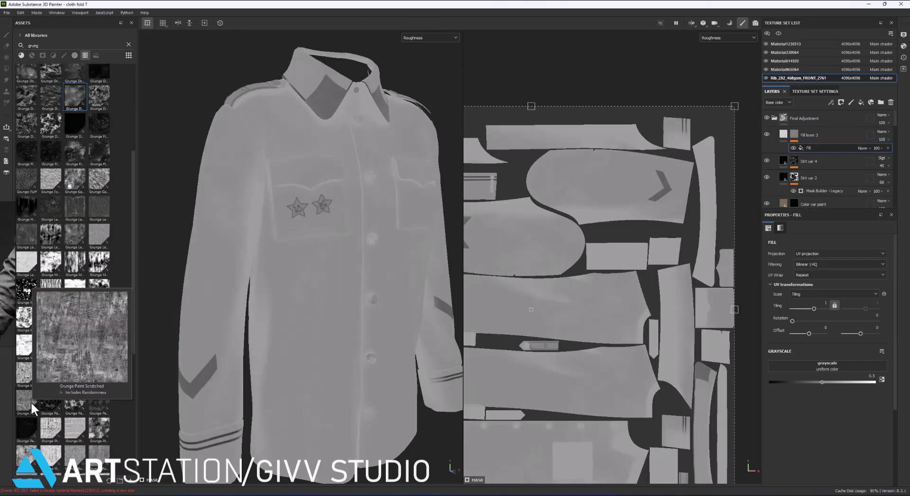
{"action": "double_click", "coordinate": [32, 45]}
{"action": "type", "text": "rough"}
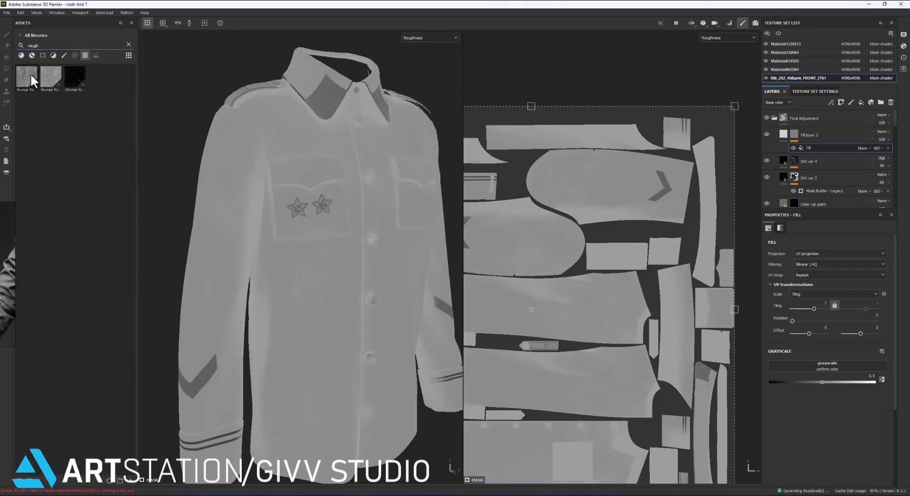
{"action": "left_click_drag", "start_coordinate": [30, 73], "coordinate": [827, 366]}
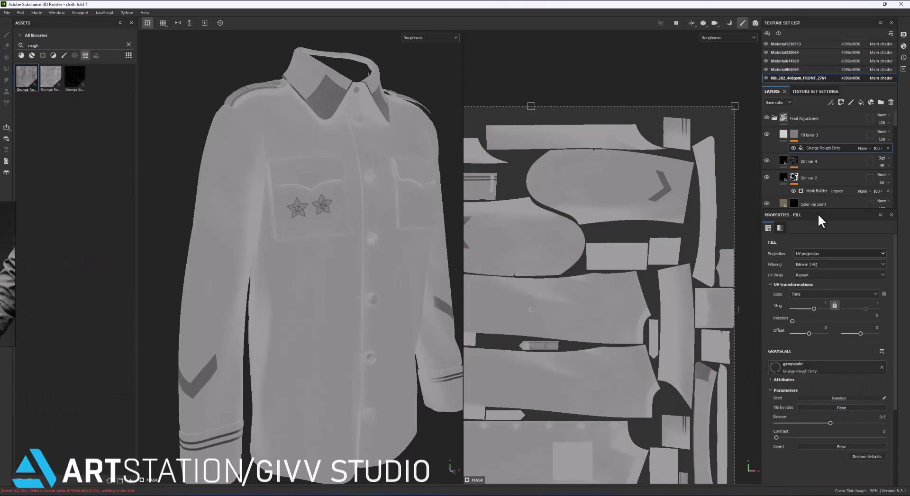
{"action": "left_click", "coordinate": [793, 135]}
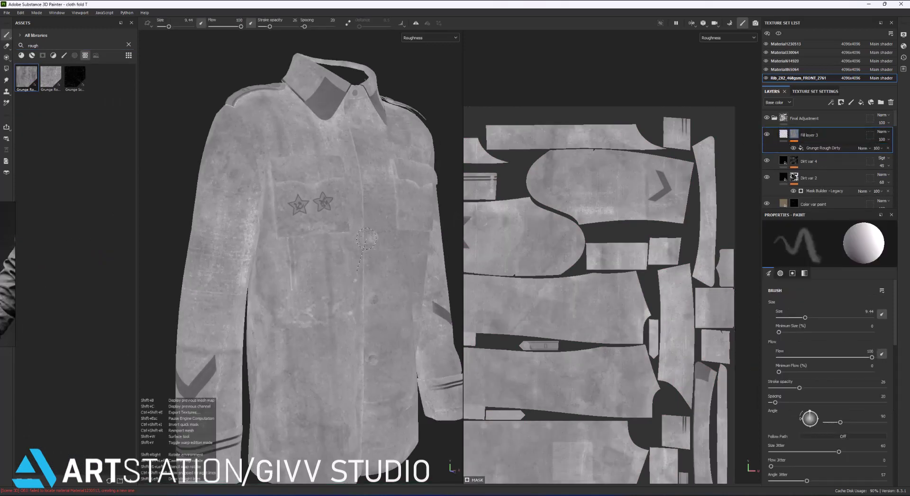
{"action": "left_click", "coordinate": [430, 37]}
Return to Material view and set the fill's roughness to 0.95 at 80 opacity.
{"action": "left_click", "coordinate": [417, 45]}
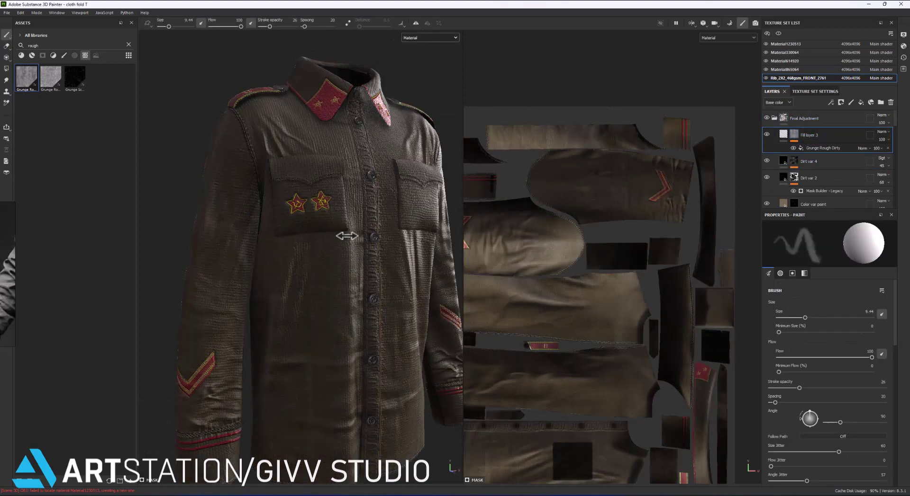
{"action": "left_click", "coordinate": [783, 135]}
{"action": "left_click_drag", "start_coordinate": [797, 419], "coordinate": [880, 421]}
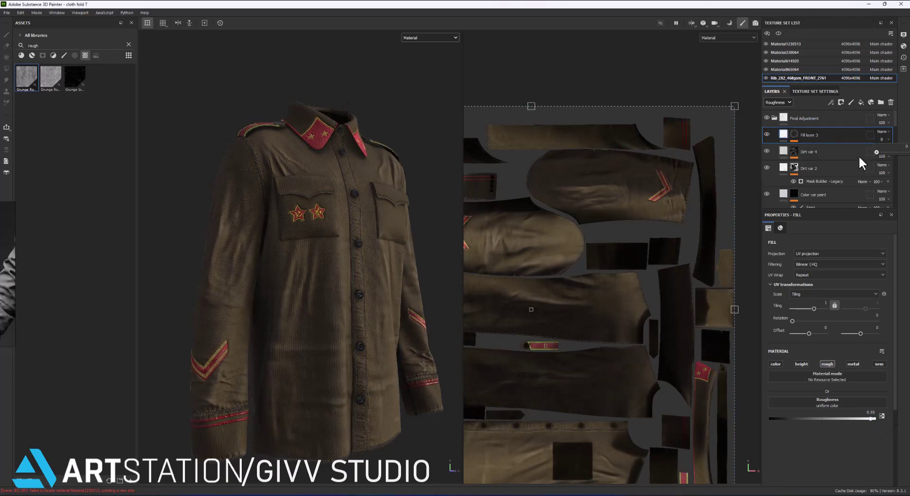
{"action": "left_click_drag", "start_coordinate": [879, 152], "coordinate": [899, 155]}
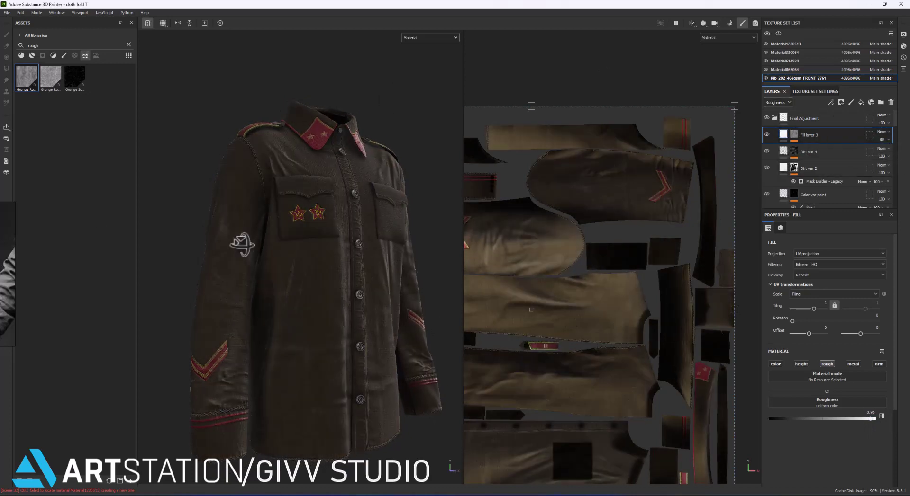
View the roughness channel, switch back, and orbit the tunic to check the result.
{"action": "left_click", "coordinate": [429, 37]}
{"action": "left_click", "coordinate": [416, 82]}
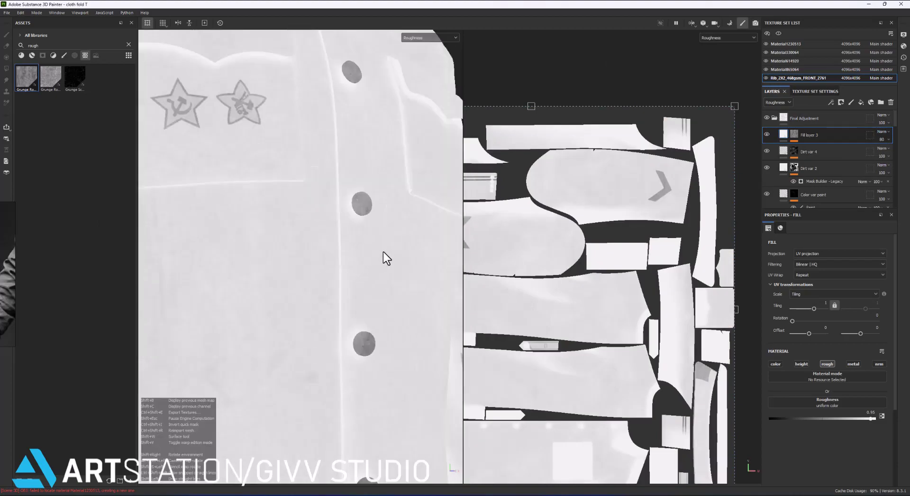
{"action": "left_click", "coordinate": [414, 37]}
{"action": "left_click", "coordinate": [415, 41]}
{"action": "scroll", "coordinate": [418, 36], "scroll_direction": "up", "scroll_amount": 1}
{"action": "scroll", "coordinate": [418, 36], "scroll_direction": "up", "scroll_amount": 1}
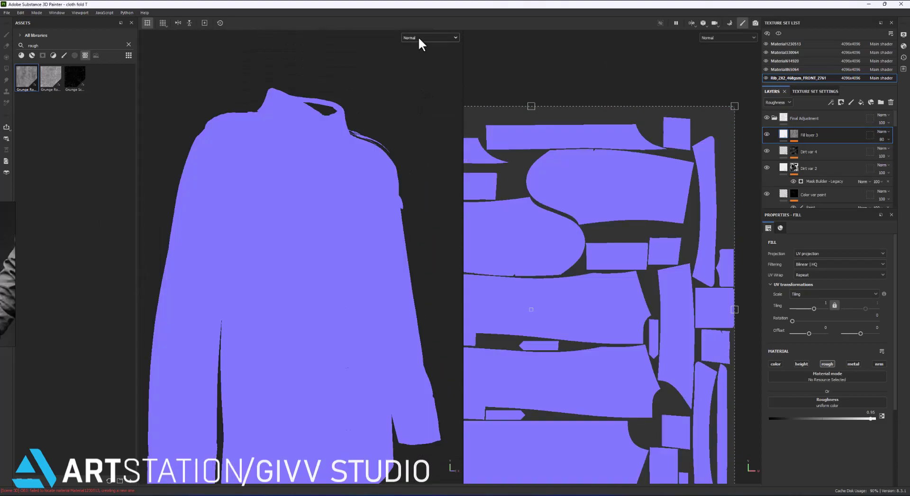
{"action": "scroll", "coordinate": [418, 36], "scroll_direction": "up", "scroll_amount": 1}
{"action": "scroll", "coordinate": [418, 36], "scroll_direction": "up", "scroll_amount": 1}
{"action": "mouse_move", "coordinate": [337, 231]}
{"action": "left_mouse_down", "text": "alt"}
{"action": "mouse_move", "coordinate": [371, 249]}
{"action": "mouse_move", "coordinate": [260, 258]}
{"action": "mouse_move", "coordinate": [373, 257]}
{"action": "mouse_move", "coordinate": [301, 252]}
{"action": "mouse_move", "coordinate": [325, 260]}
{"action": "left_mouse_up", "text": "alt"}
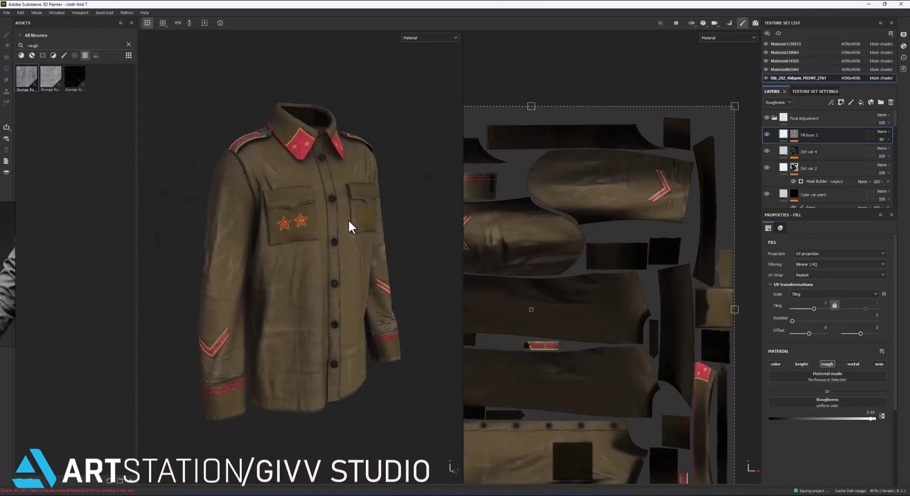
{"action": "left_click_drag", "start_coordinate": [314, 203], "coordinate": [328, 209], "text": "alt"}
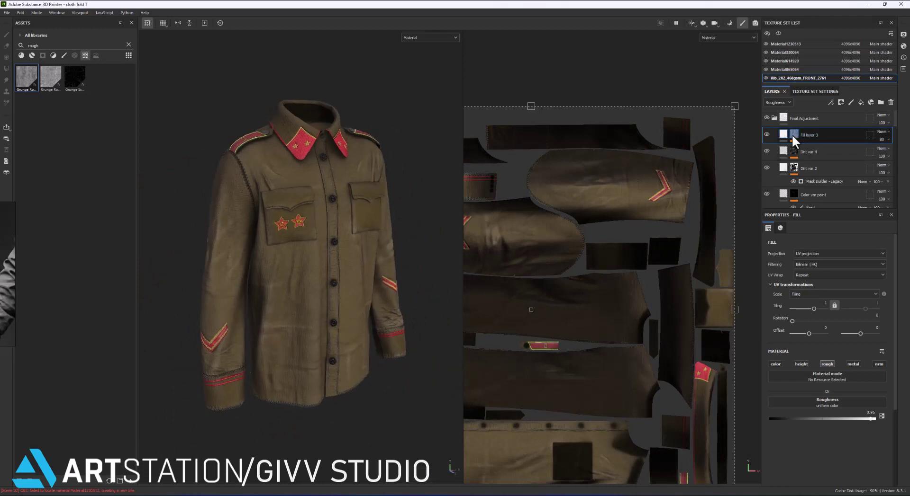
Add a fill layer named Color var with a 3D Linear Gradient generator mask.
{"action": "left_click", "coordinate": [857, 105]}
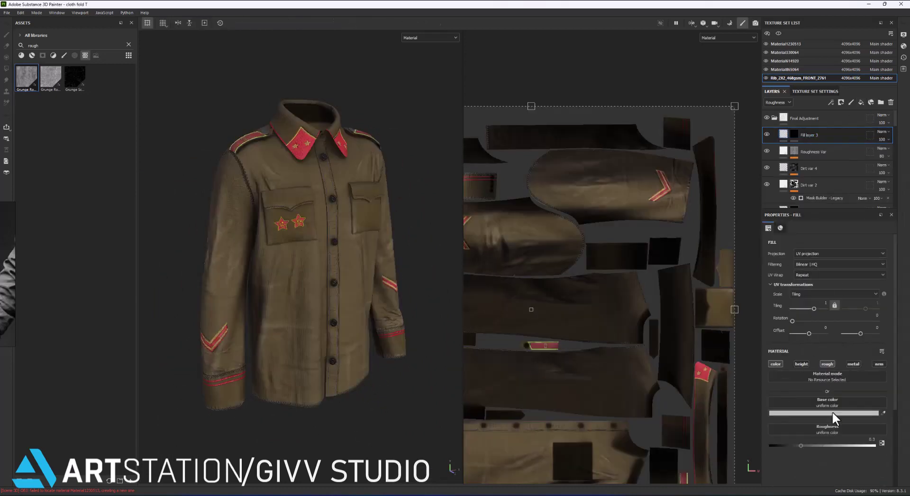
{"action": "right_click", "coordinate": [805, 135]}
{"action": "left_click", "coordinate": [828, 232]}
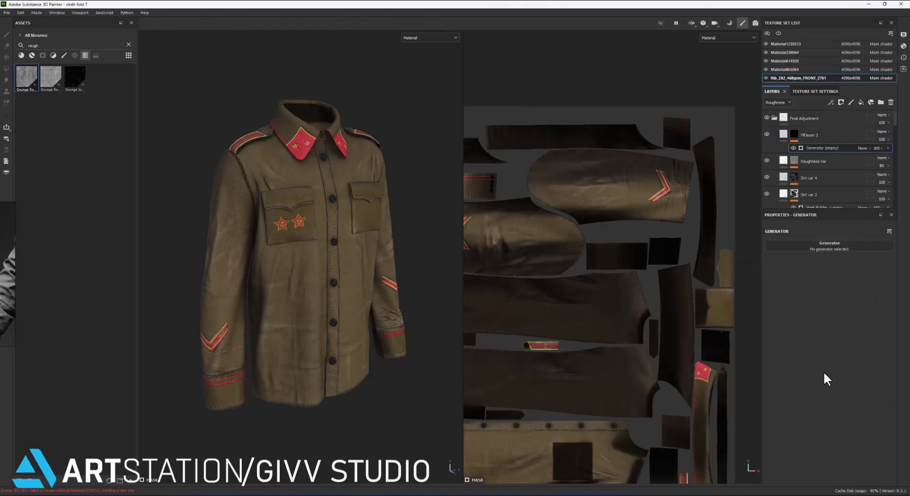
{"action": "left_click", "coordinate": [829, 246]}
{"action": "left_click", "coordinate": [836, 269]}
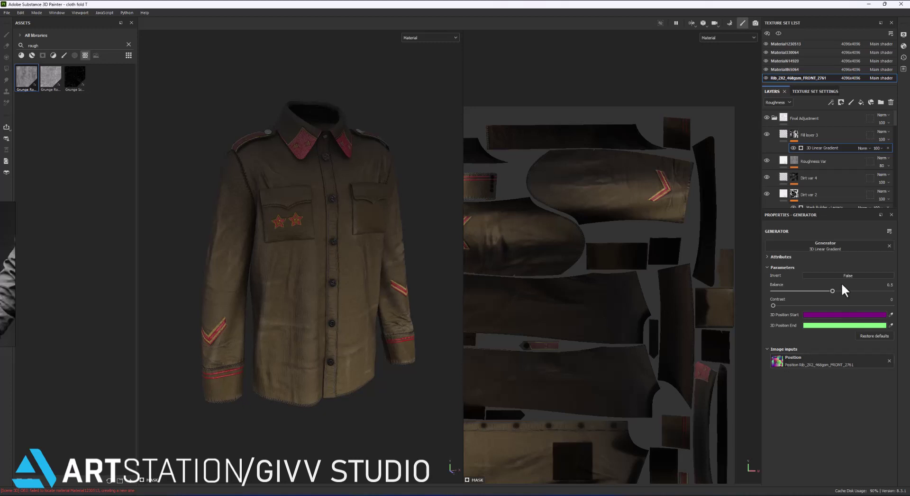
{"action": "double_click", "coordinate": [812, 134]}
{"action": "type", "text": "Color"}
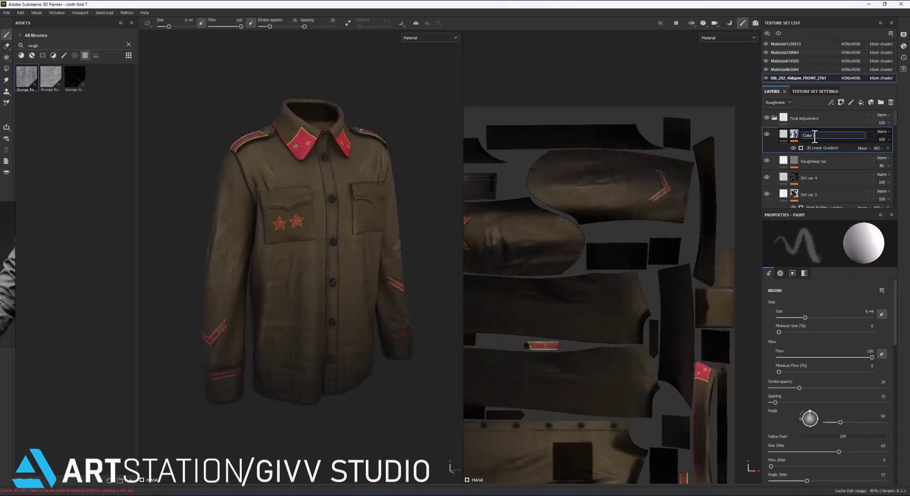
{"action": "type", "text": " vAr"}
{"action": "key", "text": "Return"}
Set Color var to Soft light blending at 54 opacity.
{"action": "left_click", "coordinate": [883, 131]}
{"action": "left_click", "coordinate": [882, 130]}
{"action": "scroll", "coordinate": [881, 132], "scroll_direction": "down", "scroll_amount": 5}
{"action": "left_click", "coordinate": [882, 131]}
{"action": "left_click", "coordinate": [883, 162]}
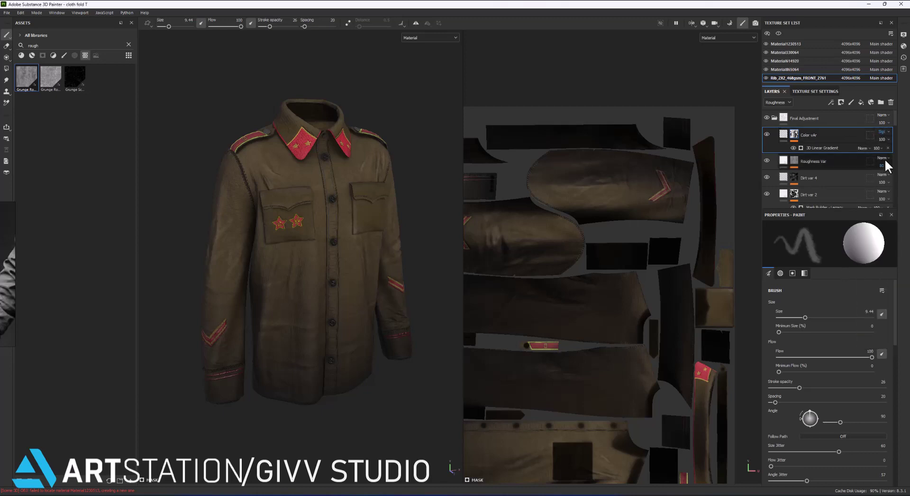
{"action": "left_click_drag", "start_coordinate": [881, 139], "coordinate": [898, 156]}
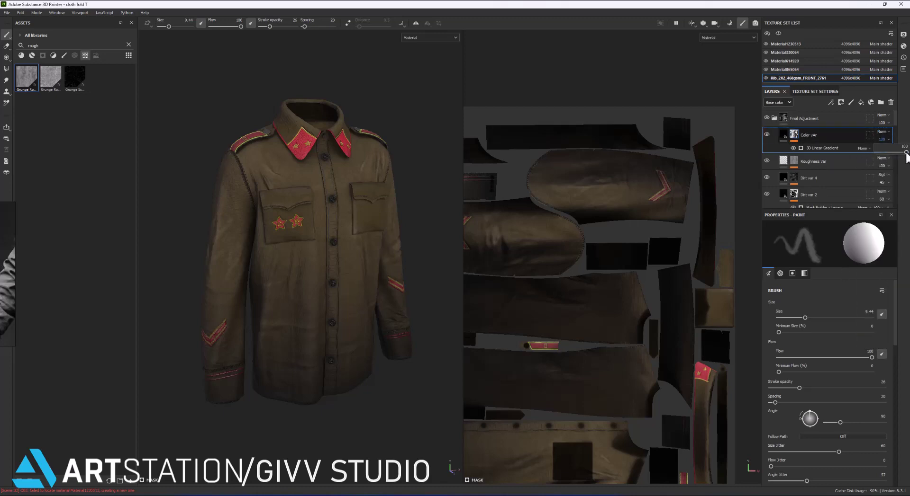
{"action": "left_click_drag", "start_coordinate": [906, 156], "coordinate": [890, 151]}
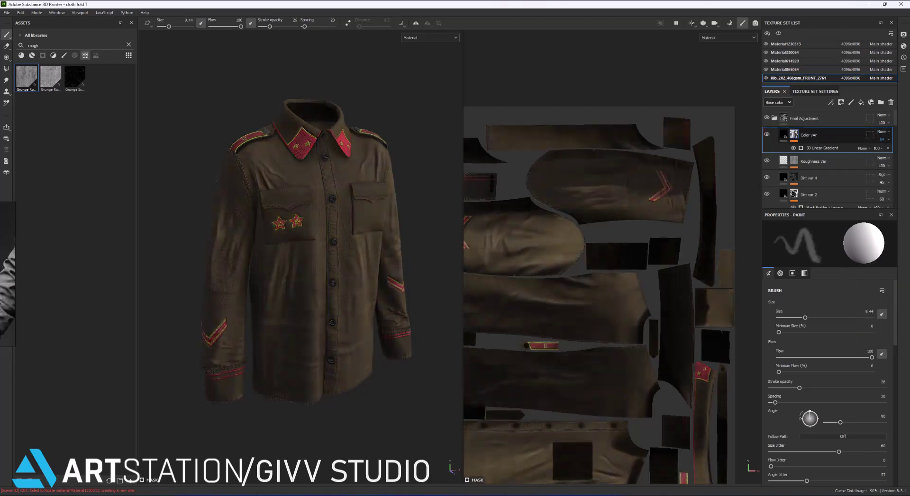
{"action": "mouse_move", "coordinate": [303, 284]}
{"action": "left_mouse_down", "text": "alt"}
{"action": "mouse_move", "coordinate": [332, 284]}
{"action": "mouse_move", "coordinate": [332, 255]}
{"action": "mouse_move", "coordinate": [388, 227]}
{"action": "left_mouse_up", "text": "alt"}
{"action": "scroll", "coordinate": [358, 230], "scroll_direction": "up", "scroll_amount": 3}
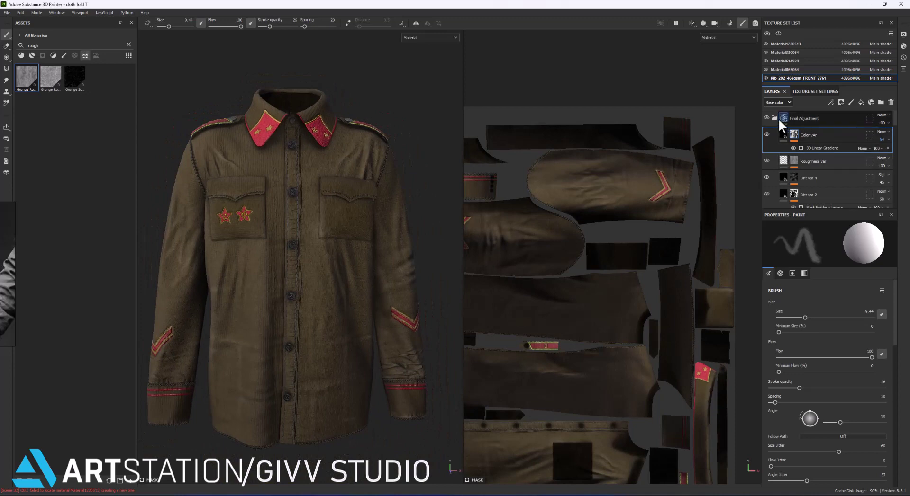
Collapse Final Adjustment and rename Fill layer 2 to Patch edge.
{"action": "left_click", "coordinate": [775, 119]}
{"action": "left_click", "coordinate": [807, 170]}
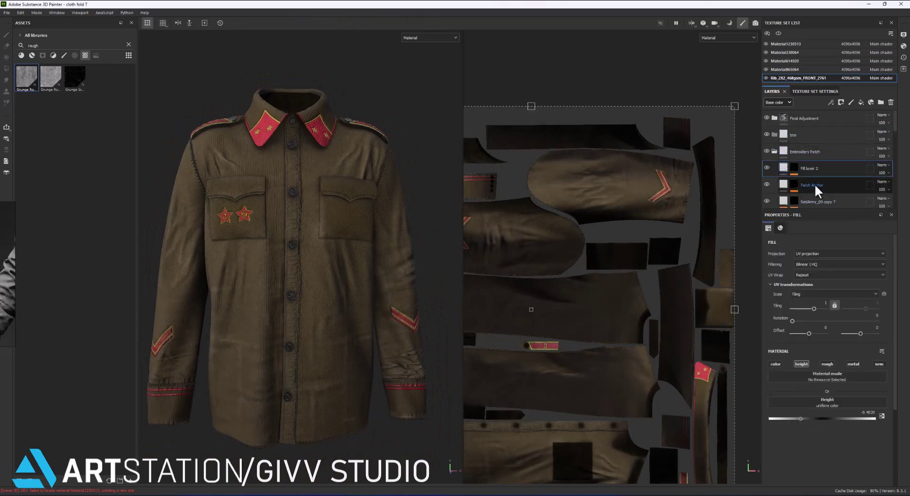
{"action": "left_click", "coordinate": [811, 185]}
{"action": "scroll", "coordinate": [808, 166], "scroll_direction": "down", "scroll_amount": 1}
{"action": "left_click", "coordinate": [782, 145]}
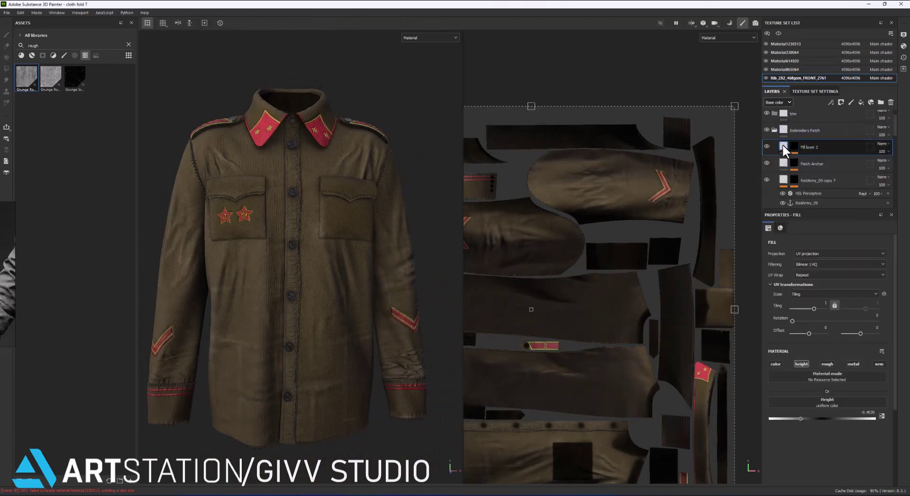
{"action": "double_click", "coordinate": [810, 148]}
{"action": "type", "text": "Patch edge"}
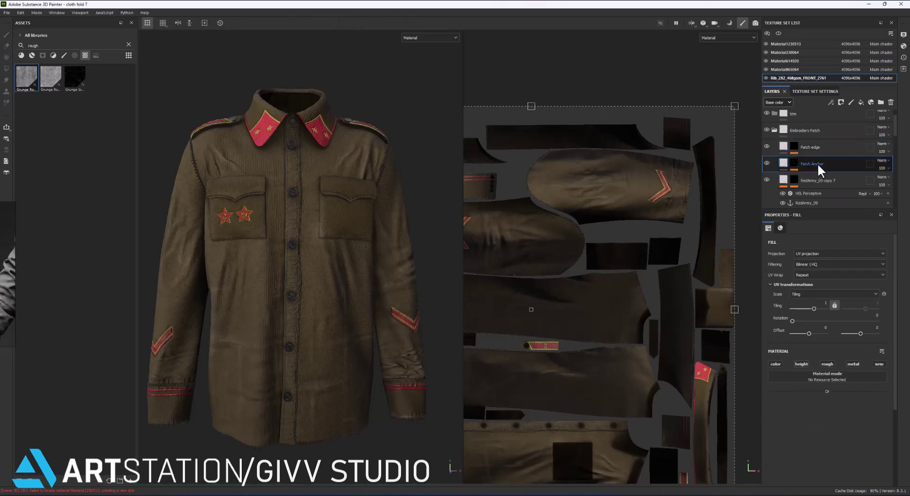
Add a new masked fill layer above RedArmy_09 copy 7.
{"action": "left_click", "coordinate": [811, 177]}
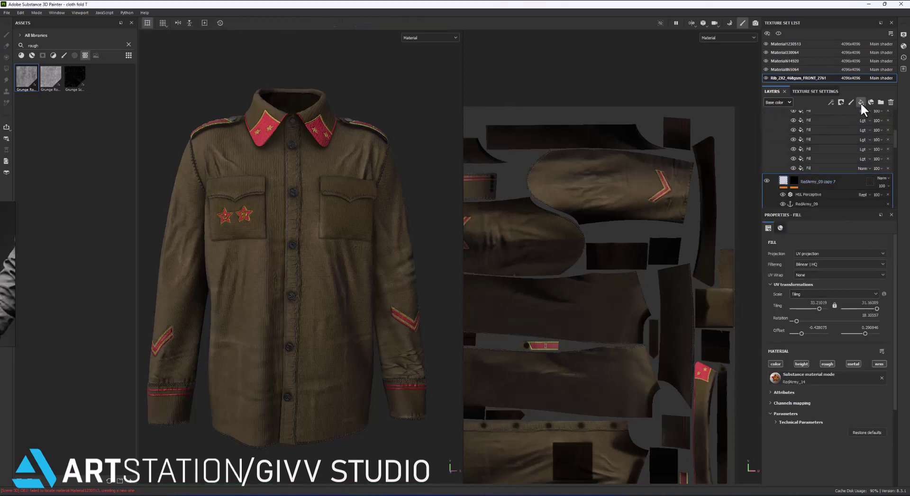
{"action": "left_click", "coordinate": [860, 102]}
{"action": "right_click", "coordinate": [824, 182]}
{"action": "left_click", "coordinate": [805, 186]}
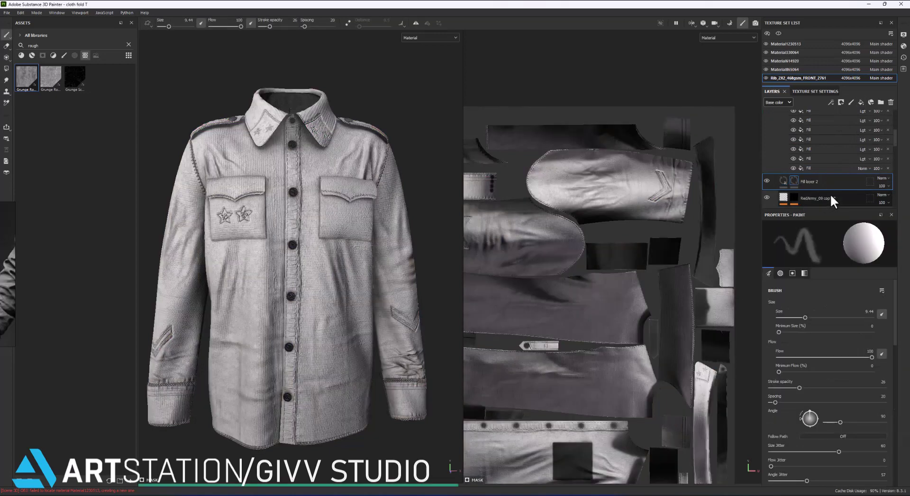
Fill Fill layer 2's mask with Font Han Sans Japanese Chinese, UV Wrap None, positioned on the UVs.
{"action": "right_click", "coordinate": [802, 180]}
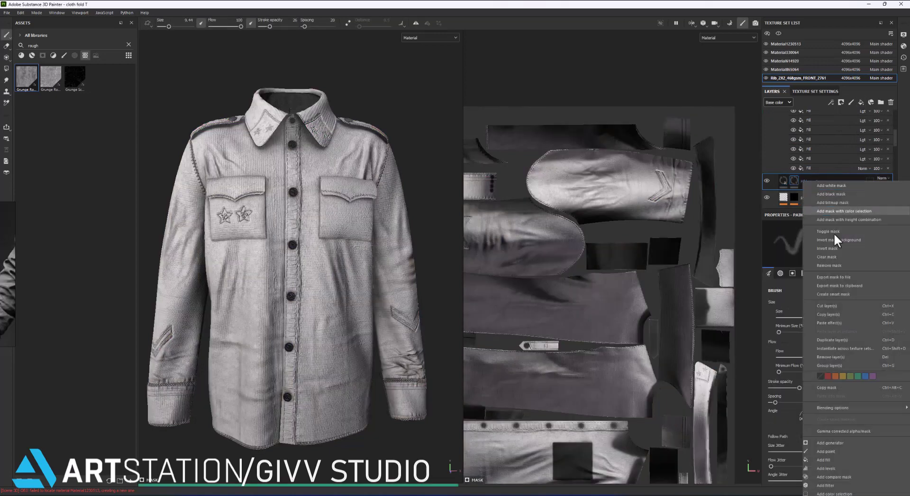
{"action": "right_click", "coordinate": [799, 178]}
{"action": "left_click", "coordinate": [823, 460]}
{"action": "type", "text": "font"}
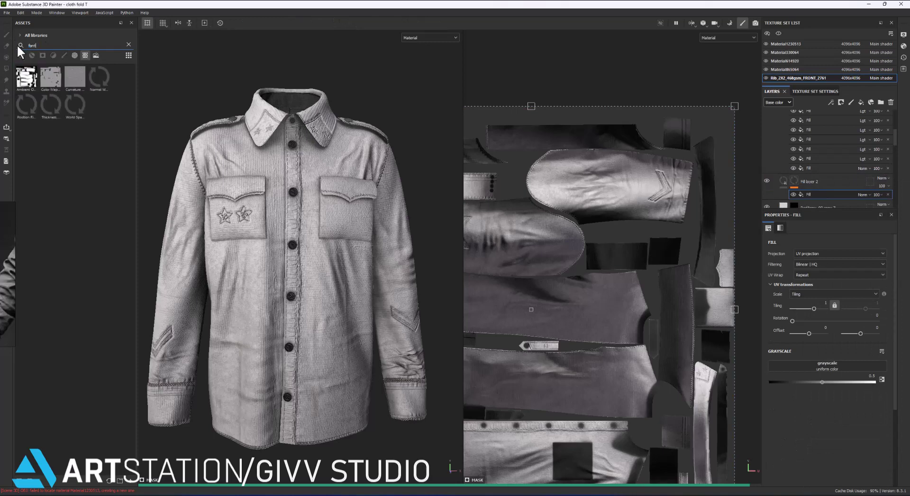
{"action": "left_click", "coordinate": [75, 56]}
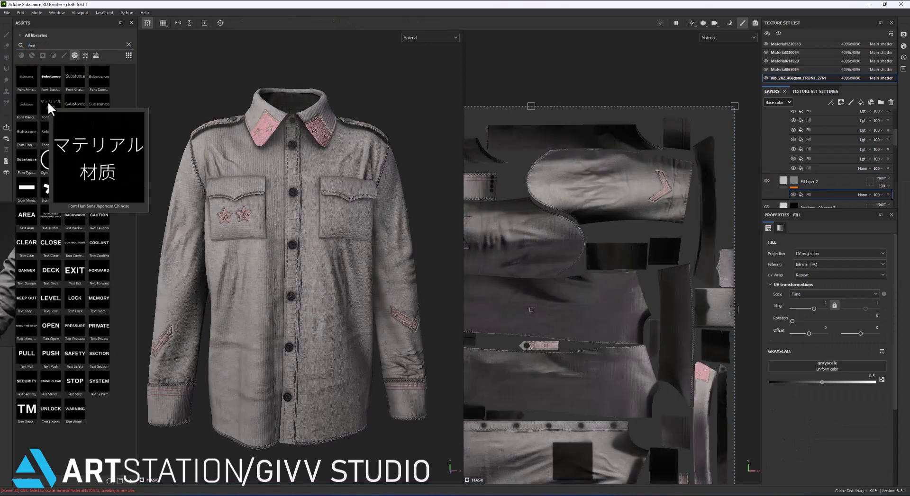
{"action": "mouse_move", "coordinate": [49, 106]}
{"action": "left_mouse_down"}
{"action": "mouse_move", "coordinate": [834, 333]}
{"action": "mouse_move", "coordinate": [827, 366]}
{"action": "left_mouse_up"}
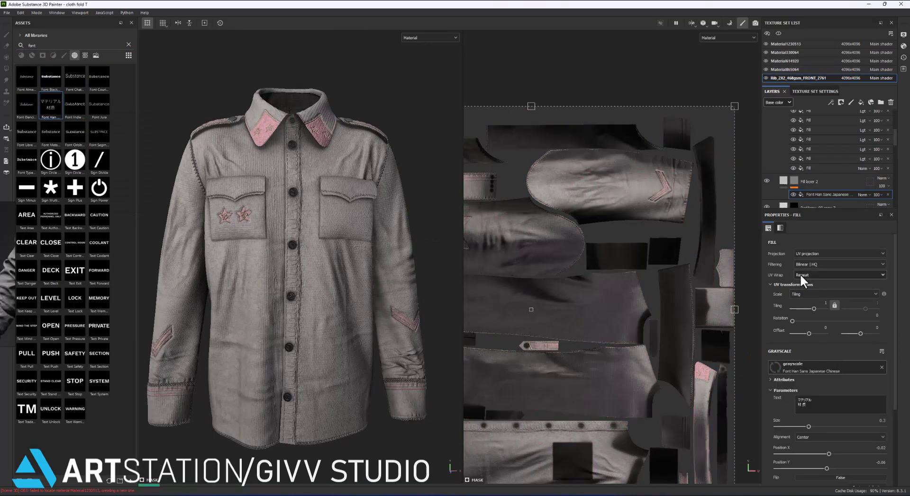
{"action": "left_click", "coordinate": [838, 275]}
{"action": "left_click", "coordinate": [839, 292]}
{"action": "mouse_move", "coordinate": [589, 280]}
{"action": "left_mouse_down"}
{"action": "mouse_move", "coordinate": [534, 300]}
{"action": "mouse_move", "coordinate": [666, 247]}
{"action": "mouse_move", "coordinate": [663, 284]}
{"action": "left_mouse_up"}
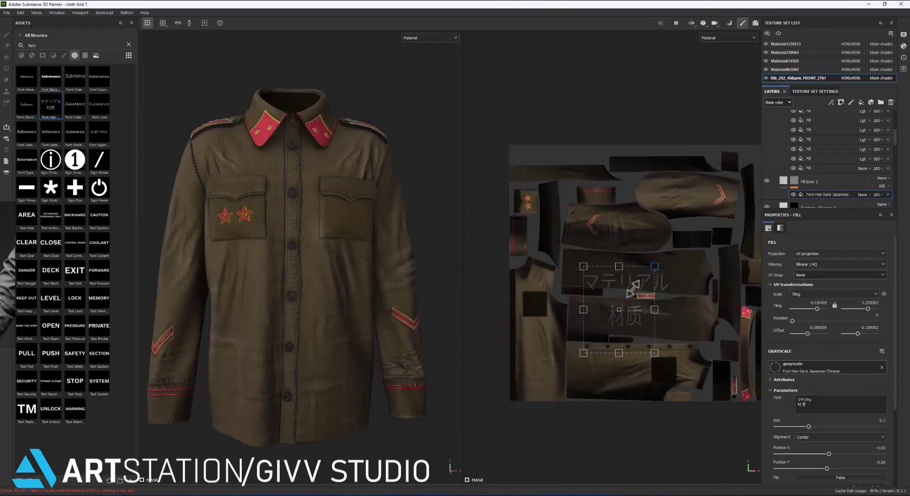
Scale, rotate 90 degrees, and move the text block onto the pocket area.
{"action": "scroll", "coordinate": [687, 266], "scroll_direction": "up", "scroll_amount": 2}
{"action": "left_click_drag", "start_coordinate": [672, 331], "coordinate": [731, 259]}
{"action": "scroll", "coordinate": [731, 259], "scroll_direction": "up", "scroll_amount": 2}
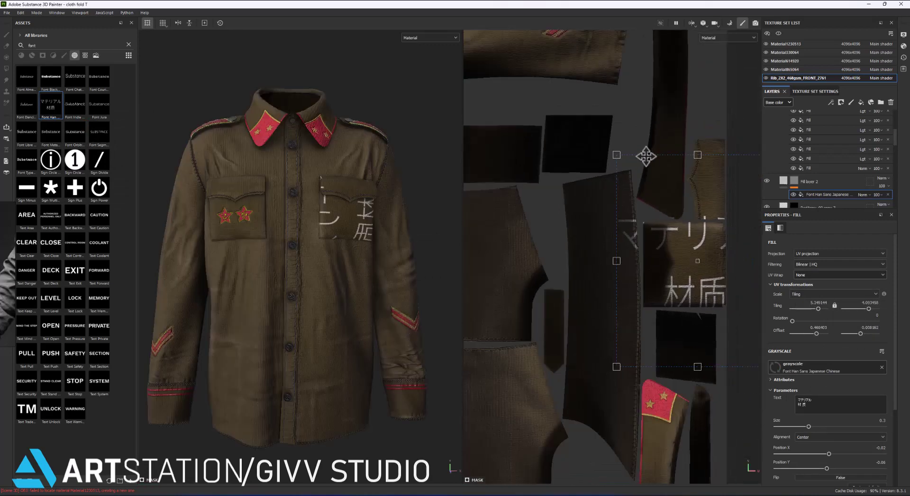
{"action": "scroll", "coordinate": [637, 257], "scroll_direction": "up", "scroll_amount": 2}
{"action": "mouse_move", "coordinate": [637, 257]}
{"action": "left_mouse_down"}
{"action": "mouse_move", "coordinate": [630, 266]}
{"action": "mouse_move", "coordinate": [660, 223]}
{"action": "mouse_move", "coordinate": [578, 220]}
{"action": "left_mouse_up"}
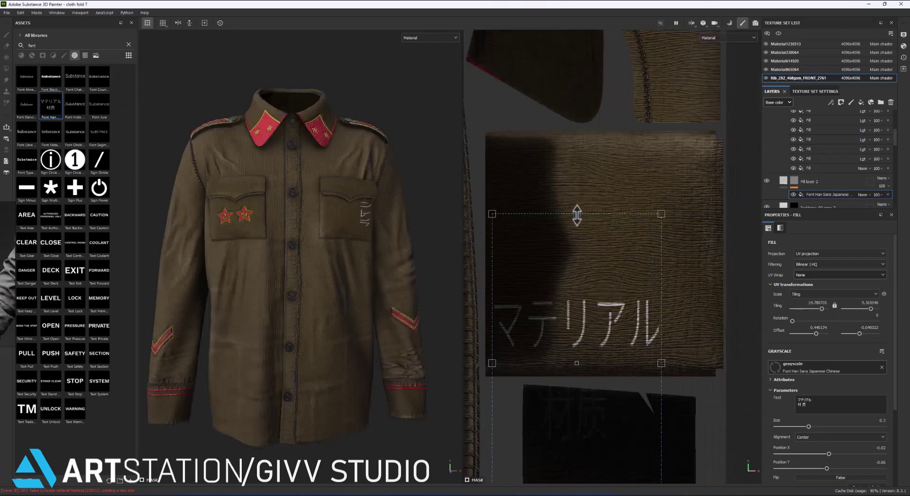
{"action": "left_click_drag", "start_coordinate": [598, 361], "coordinate": [588, 241]}
{"action": "mouse_move", "coordinate": [680, 243]}
{"action": "left_mouse_down"}
{"action": "mouse_move", "coordinate": [648, 164]}
{"action": "mouse_move", "coordinate": [678, 170]}
{"action": "left_mouse_up"}
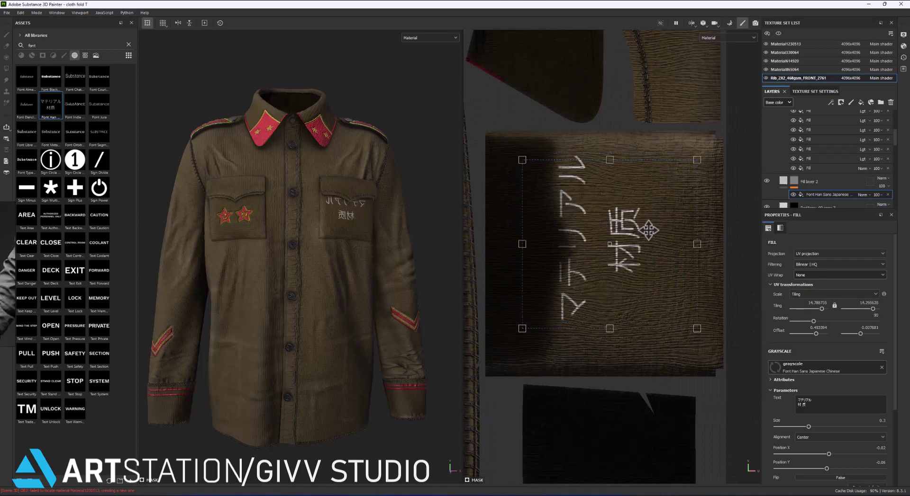
Delete the マテリアル line and fit the 材质 023 text onto the pocket.
{"action": "key", "text": "BackSpace"}
{"action": "key", "text": "BackSpace"}
{"action": "key", "text": "BackSpace"}
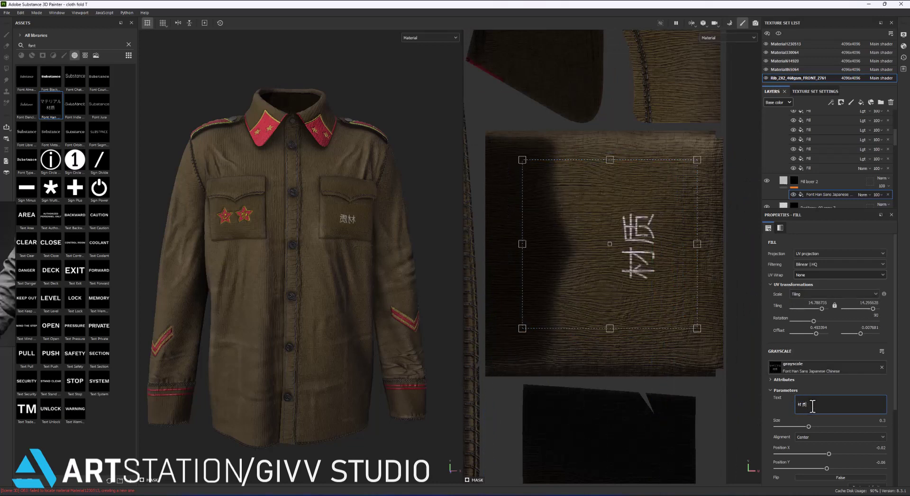
{"action": "key", "text": "BackSpace"}
{"action": "type", "text": "5"}
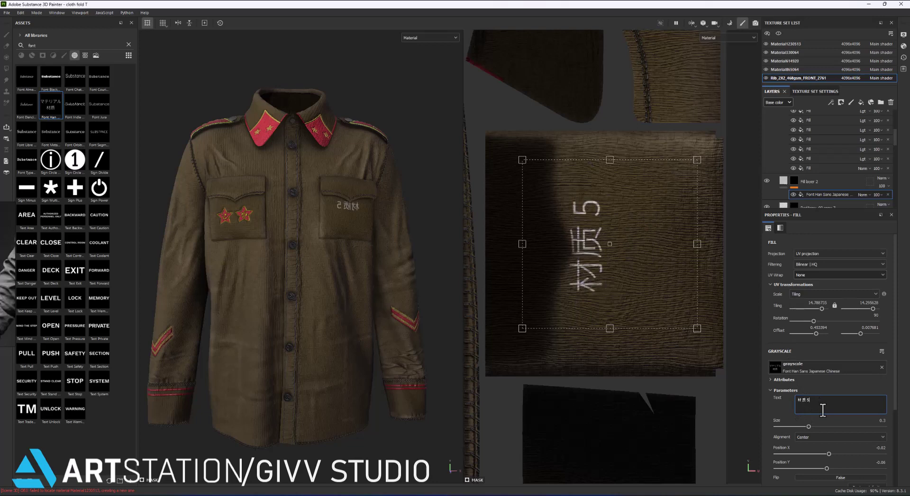
{"action": "key", "text": "BackSpace"}
{"action": "type", "text": "023"}
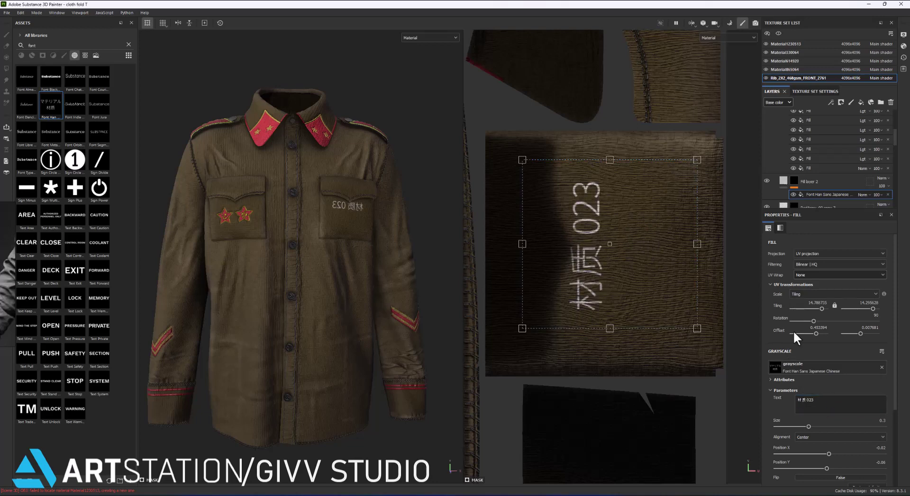
{"action": "mouse_move", "coordinate": [628, 199]}
{"action": "left_mouse_down"}
{"action": "mouse_move", "coordinate": [711, 218]}
{"action": "mouse_move", "coordinate": [711, 275]}
{"action": "left_mouse_up"}
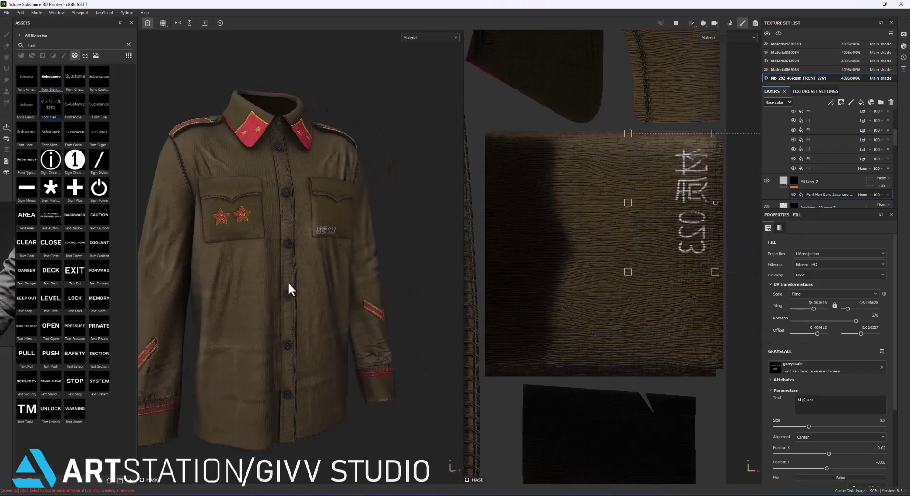
{"action": "left_click_drag", "start_coordinate": [286, 290], "coordinate": [327, 275], "text": "alt"}
{"action": "scroll", "coordinate": [663, 237], "scroll_direction": "down", "scroll_amount": 3}
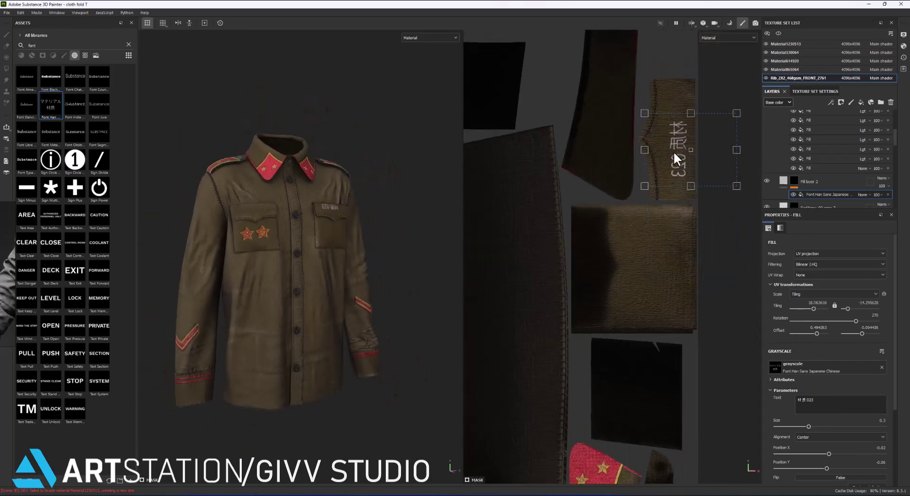
{"action": "left_click_drag", "start_coordinate": [674, 223], "coordinate": [674, 152]}
{"action": "scroll", "coordinate": [442, 212], "scroll_direction": "up", "scroll_amount": 3}
{"action": "mouse_move", "coordinate": [701, 199]}
{"action": "left_mouse_down"}
{"action": "mouse_move", "coordinate": [573, 71]}
{"action": "mouse_move", "coordinate": [747, 214]}
{"action": "left_mouse_up"}
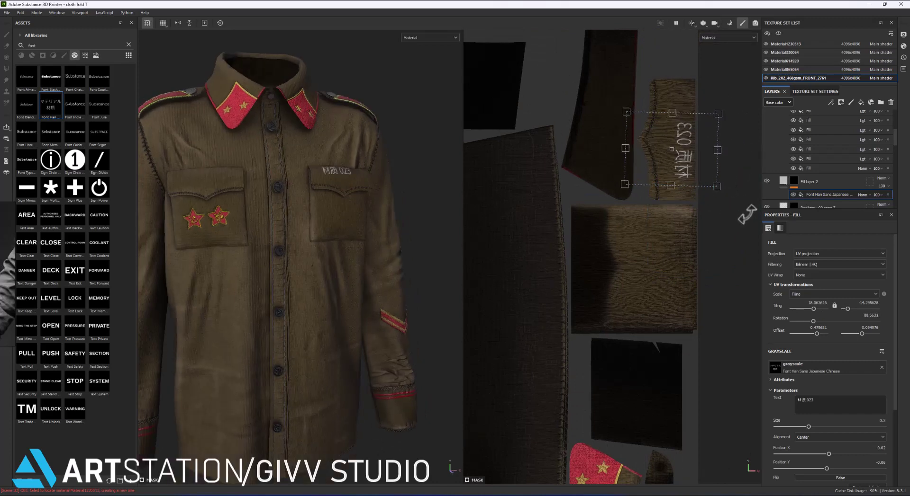
{"action": "left_click_drag", "start_coordinate": [716, 149], "coordinate": [682, 149]}
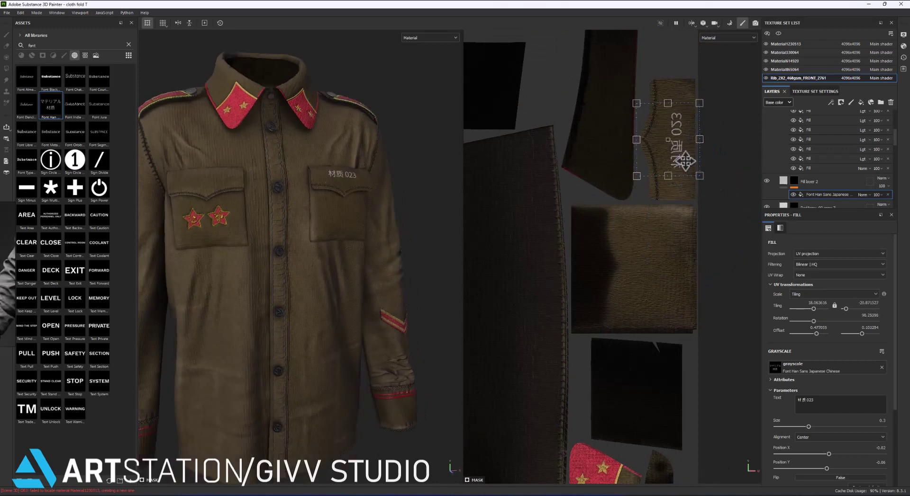
Lower the font effect's Size from 0.3 to 0.29.
{"action": "left_click", "coordinate": [824, 181]}
{"action": "scroll", "coordinate": [332, 171], "scroll_direction": "up", "scroll_amount": 5}
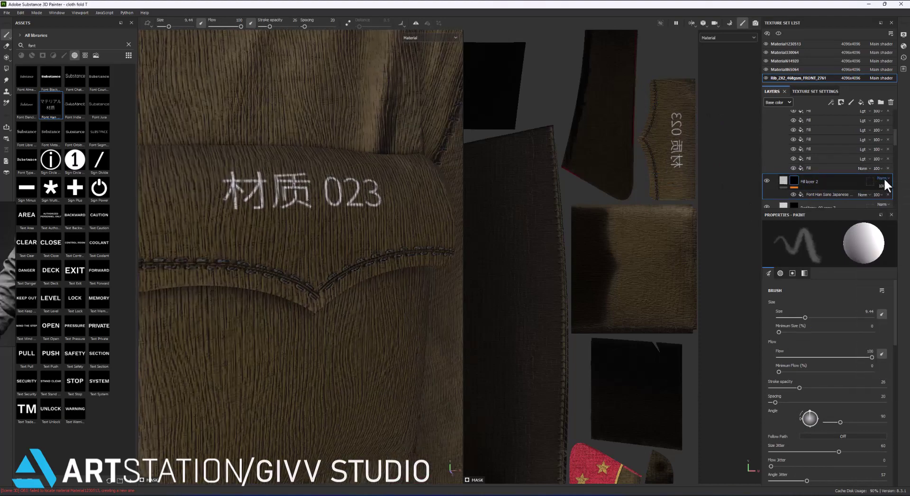
{"action": "scroll", "coordinate": [361, 211], "scroll_direction": "up", "scroll_amount": 2}
{"action": "left_click", "coordinate": [783, 180]}
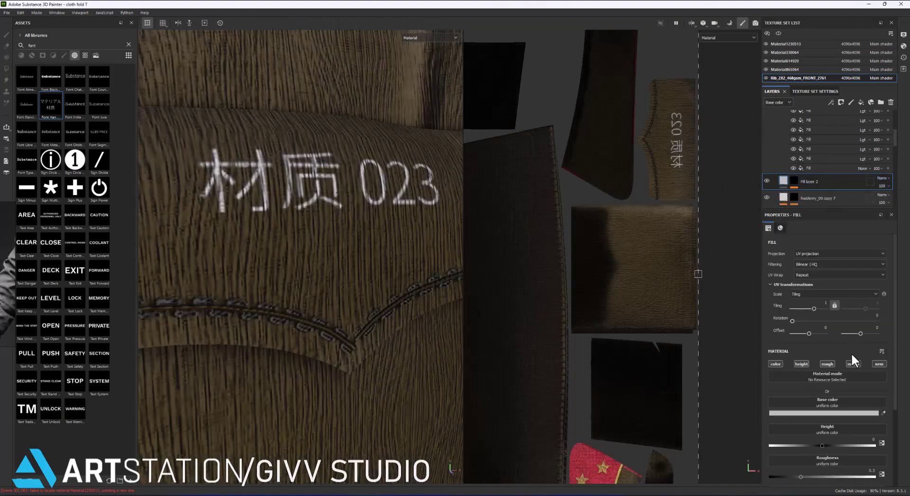
{"action": "left_click", "coordinate": [787, 180]}
{"action": "scroll", "coordinate": [849, 402], "scroll_direction": "down", "scroll_amount": 3}
{"action": "left_click_drag", "start_coordinate": [819, 362], "coordinate": [805, 363]}
{"action": "scroll", "coordinate": [328, 296], "scroll_direction": "down", "scroll_amount": 3}
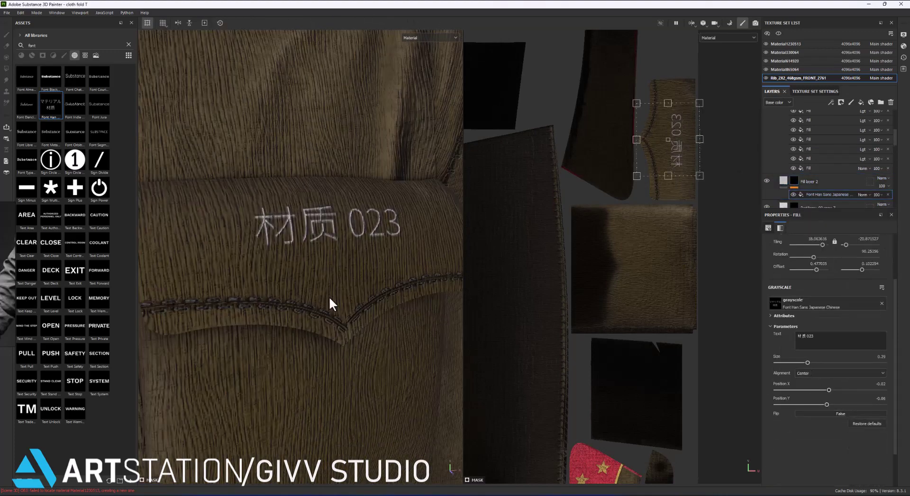
{"action": "scroll", "coordinate": [388, 270], "scroll_direction": "down", "scroll_amount": 3}
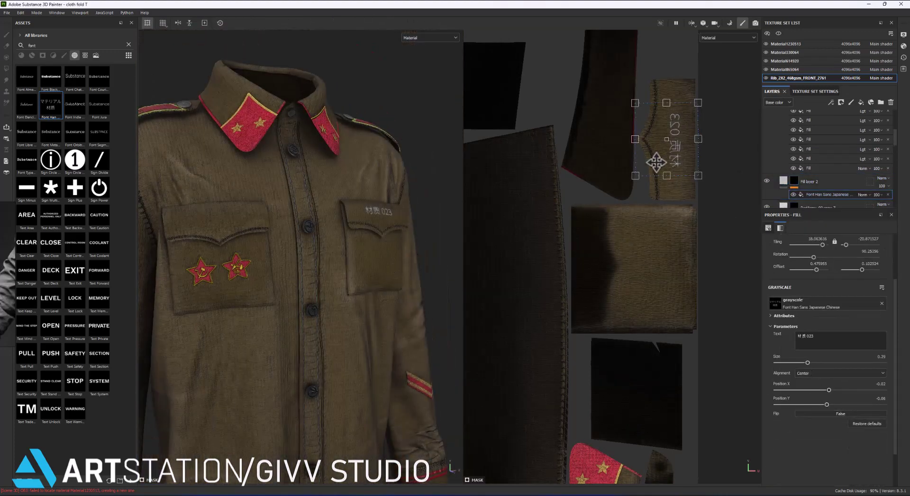
{"action": "scroll", "coordinate": [365, 233], "scroll_direction": "up", "scroll_amount": 5}
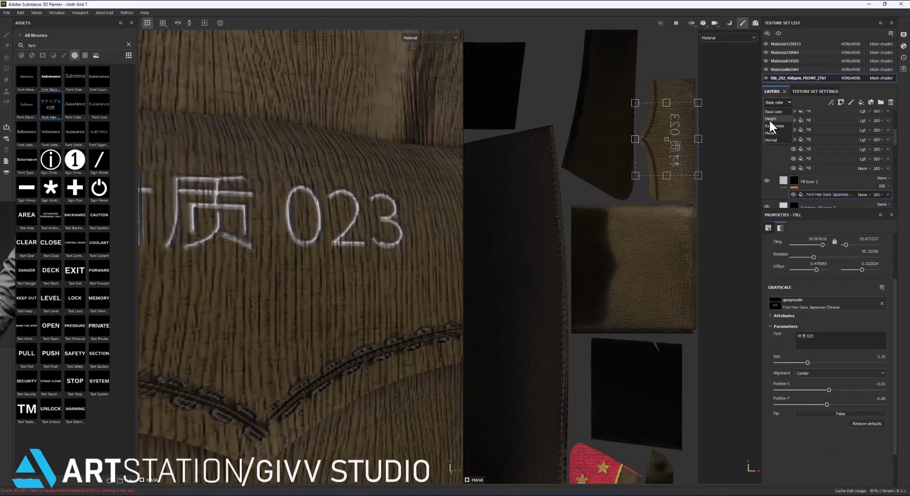
{"action": "left_click", "coordinate": [770, 119]}
{"action": "left_click", "coordinate": [845, 180]}
In Height view, add a Blur filter at 0.03 intensity to the lettering mask.
{"action": "left_click", "coordinate": [881, 178]}
{"action": "left_click", "coordinate": [867, 203]}
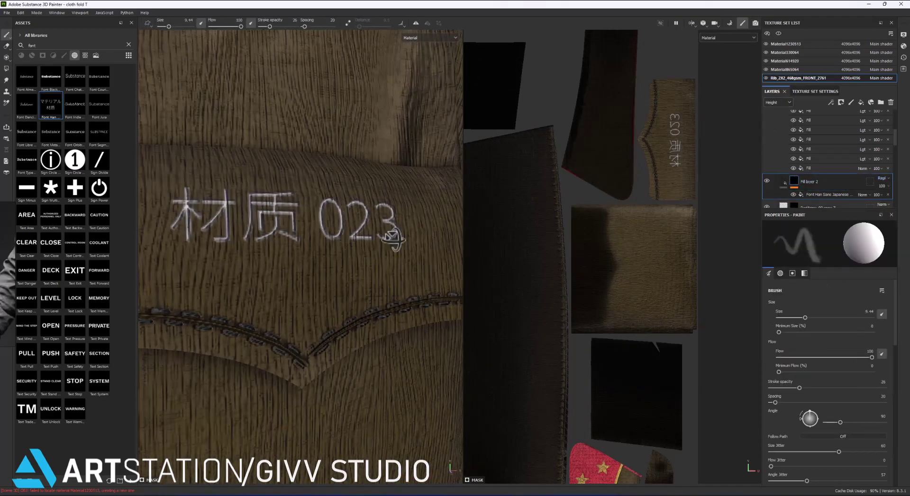
{"action": "scroll", "coordinate": [392, 240], "scroll_direction": "down", "scroll_amount": 2}
{"action": "scroll", "coordinate": [402, 227], "scroll_direction": "down", "scroll_amount": 1}
{"action": "scroll", "coordinate": [417, 218], "scroll_direction": "down", "scroll_amount": 2}
{"action": "scroll", "coordinate": [434, 204], "scroll_direction": "down", "scroll_amount": 1}
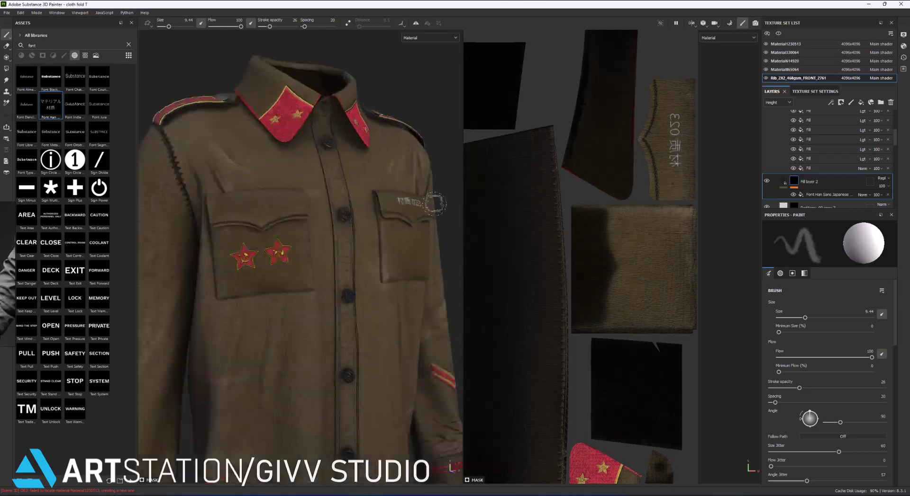
{"action": "scroll", "coordinate": [434, 204], "scroll_direction": "up", "scroll_amount": 5}
{"action": "right_click", "coordinate": [811, 182]}
{"action": "left_click", "coordinate": [837, 332]}
{"action": "left_click", "coordinate": [829, 245]}
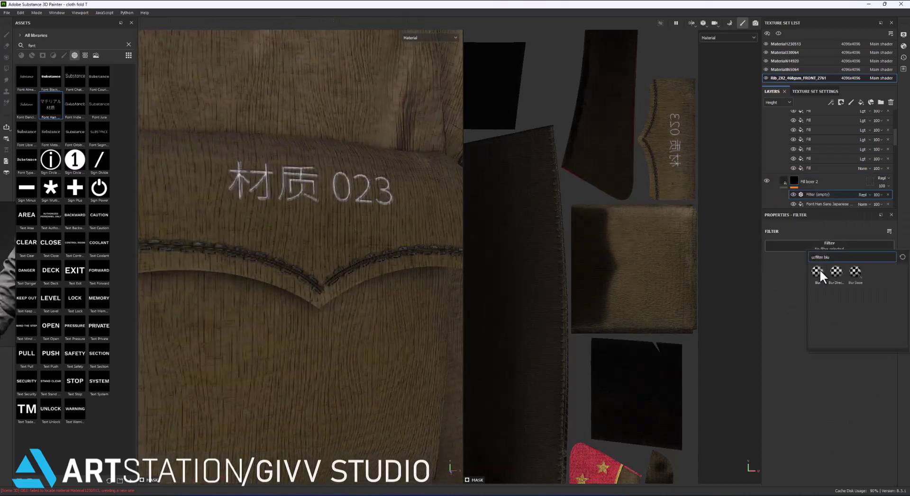
{"action": "left_click", "coordinate": [820, 271]}
{"action": "left_click_drag", "start_coordinate": [358, 217], "coordinate": [332, 218], "text": "alt"}
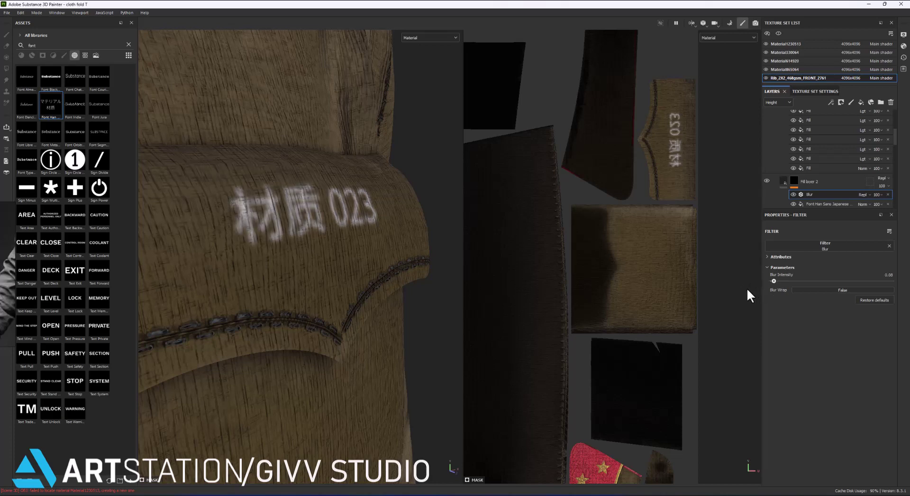
{"action": "left_click_drag", "start_coordinate": [773, 281], "coordinate": [774, 281]}
Add Levels and then an anchor point above the blur in the mask.
{"action": "scroll", "coordinate": [897, 280], "scroll_direction": "down", "scroll_amount": 2}
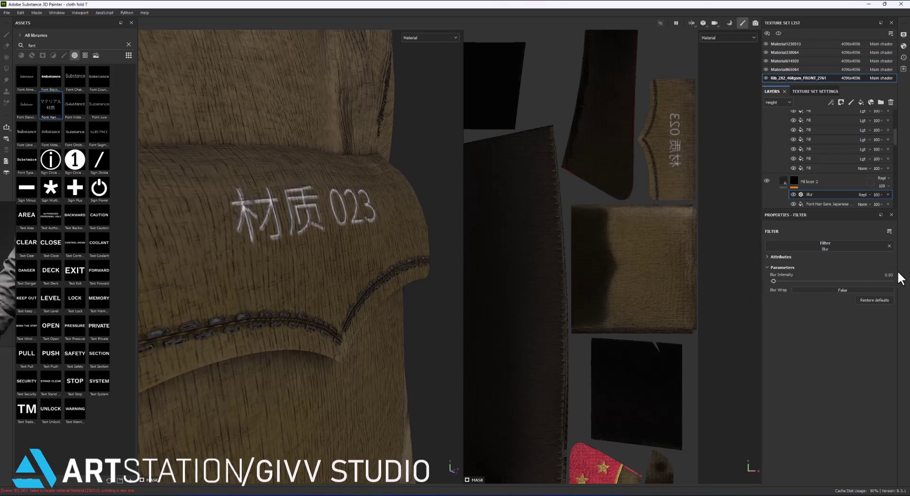
{"action": "right_click", "coordinate": [810, 195]}
{"action": "left_click", "coordinate": [843, 329]}
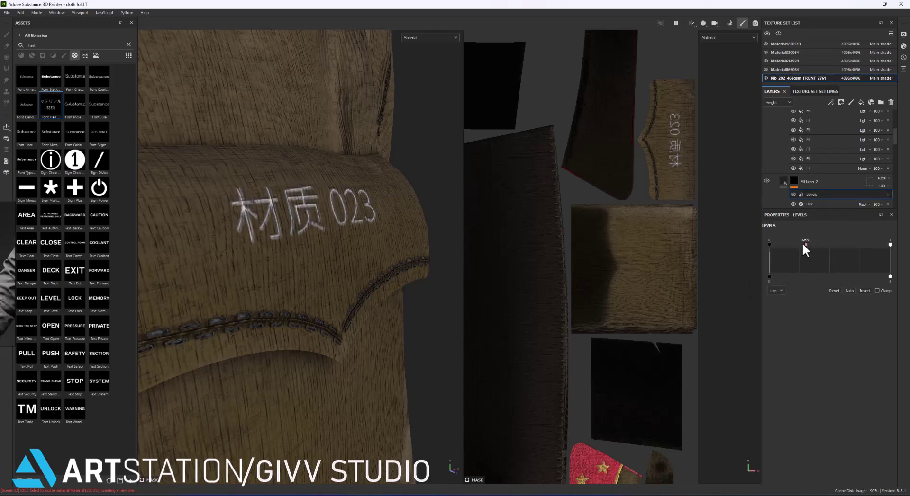
{"action": "right_click", "coordinate": [806, 195]}
{"action": "left_click", "coordinate": [820, 266]}
Add a fill to the Patch Anchor mask using the font anchor, blended in Lighten mode.
{"action": "type", "text": "fil"}
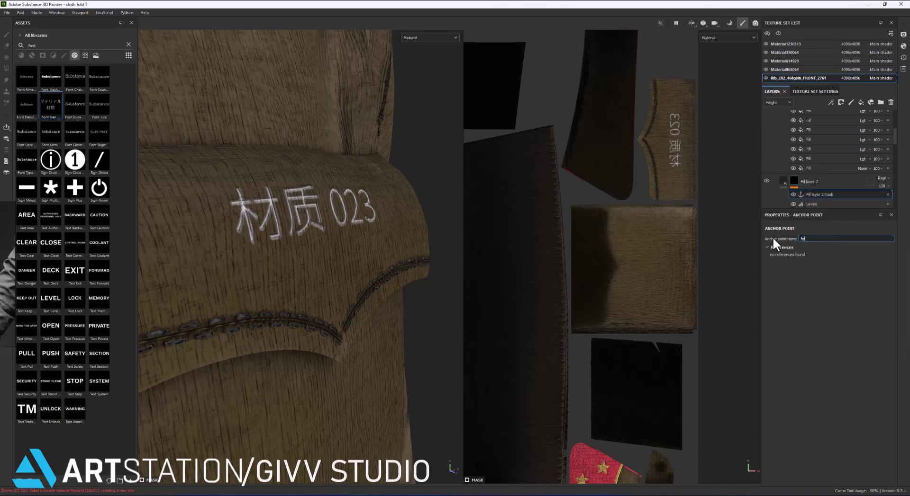
{"action": "left_click", "coordinate": [807, 182]}
{"action": "scroll", "coordinate": [805, 180], "scroll_direction": "up", "scroll_amount": 2}
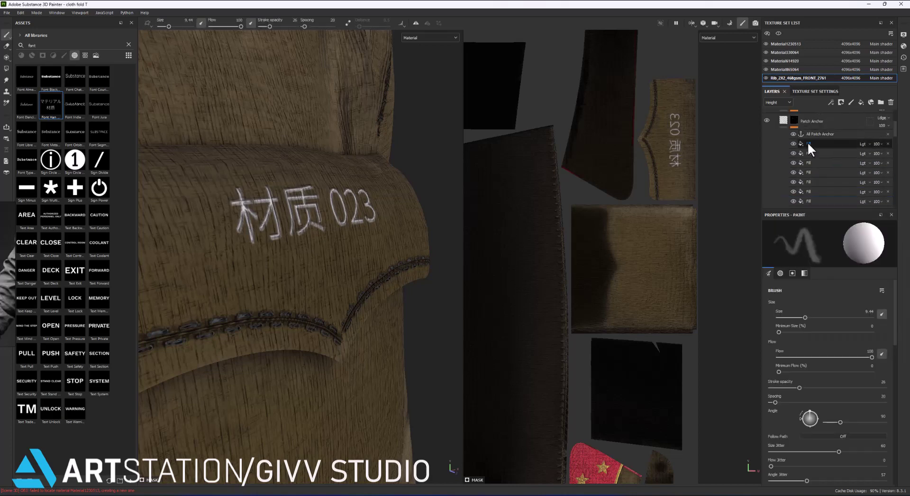
{"action": "right_click", "coordinate": [807, 145]}
{"action": "left_click", "coordinate": [835, 262]}
{"action": "left_click", "coordinate": [859, 308]}
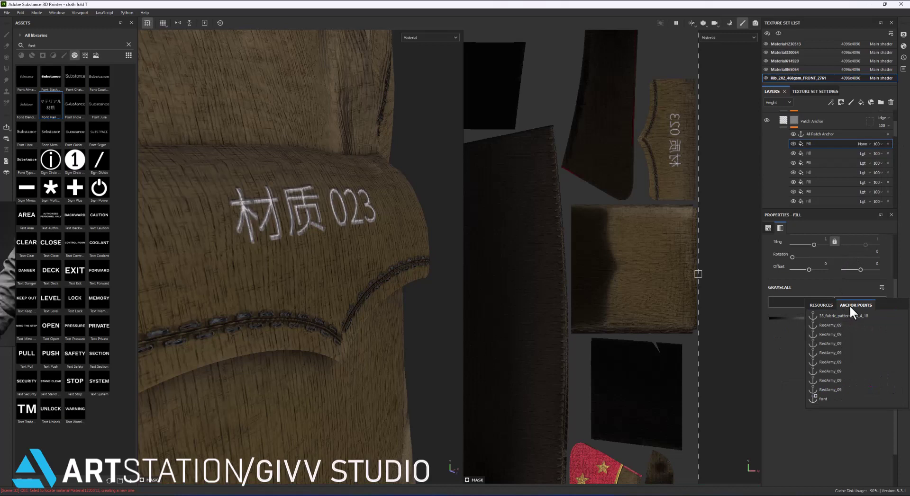
{"action": "left_click", "coordinate": [823, 400]}
{"action": "left_click", "coordinate": [863, 144]}
{"action": "left_click", "coordinate": [872, 201]}
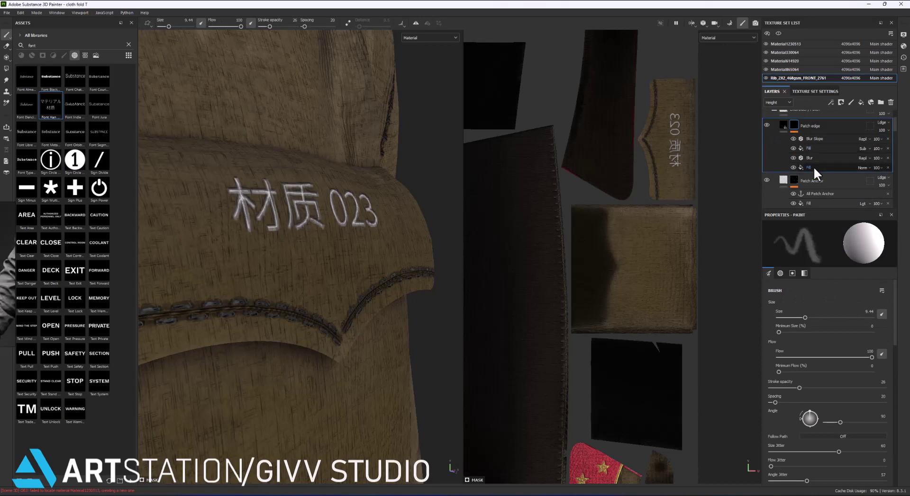
Inspect the Blur and Blur Slope filter settings in the Patch edge folder.
{"action": "left_click", "coordinate": [813, 166]}
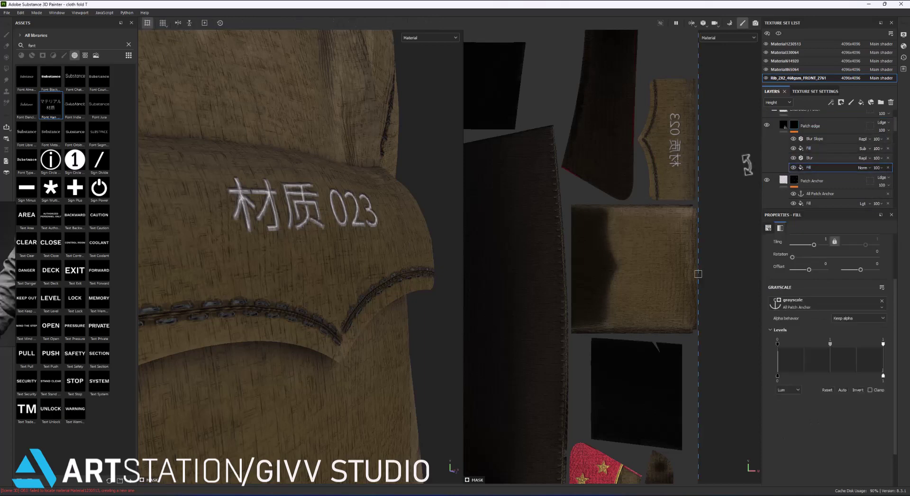
{"action": "left_click", "coordinate": [809, 158]}
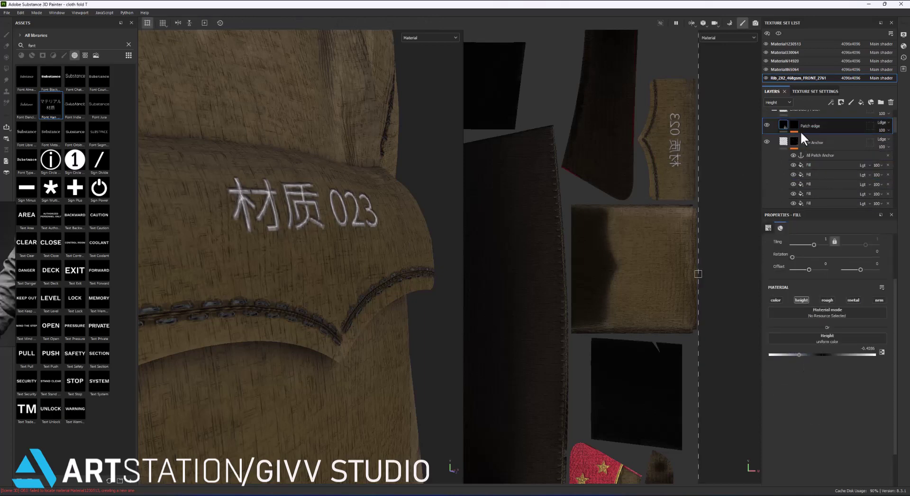
{"action": "left_click", "coordinate": [800, 131]}
{"action": "left_click", "coordinate": [811, 158]}
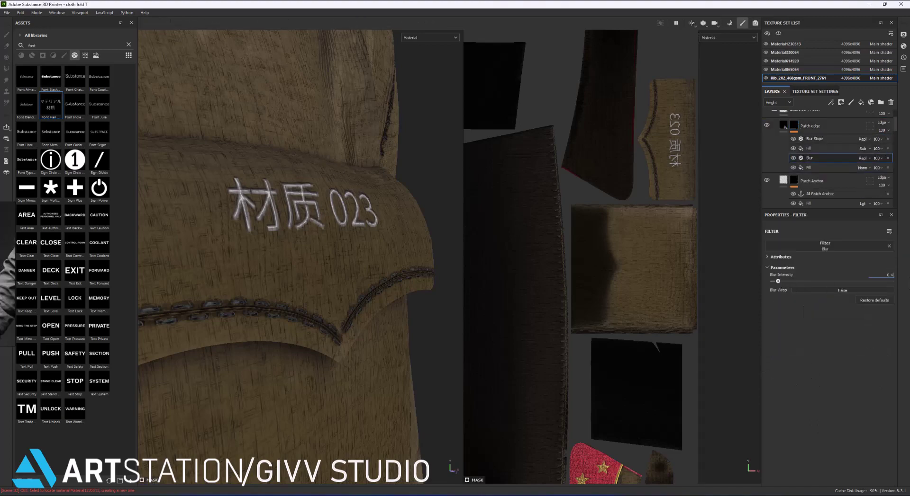
{"action": "left_click", "coordinate": [815, 138]}
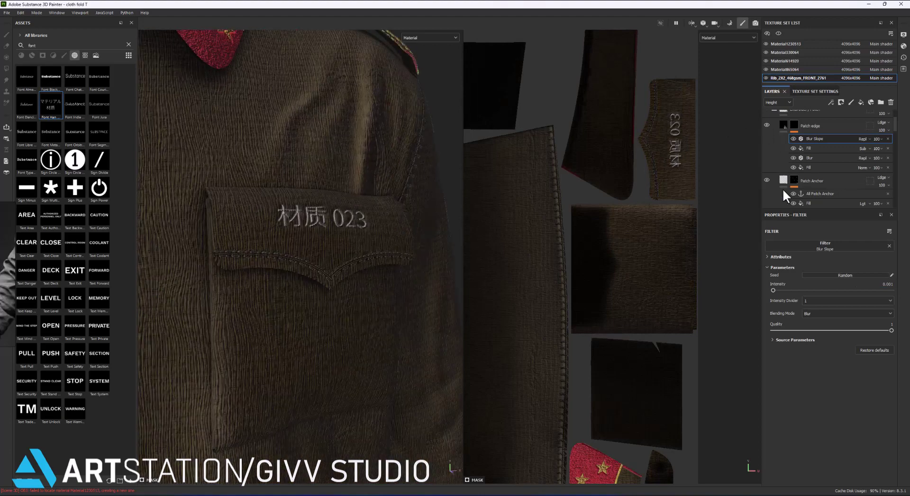
{"action": "scroll", "coordinate": [782, 188], "scroll_direction": "down", "scroll_amount": 3}
Raise the Font layer's roughness to 0.4219.
{"action": "left_click", "coordinate": [782, 143]}
{"action": "left_click", "coordinate": [809, 350]}
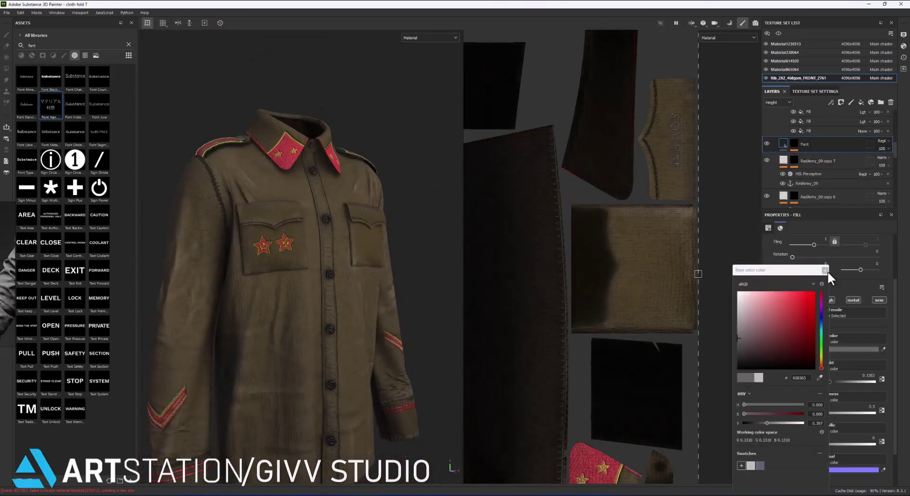
{"action": "left_click", "coordinate": [825, 270]}
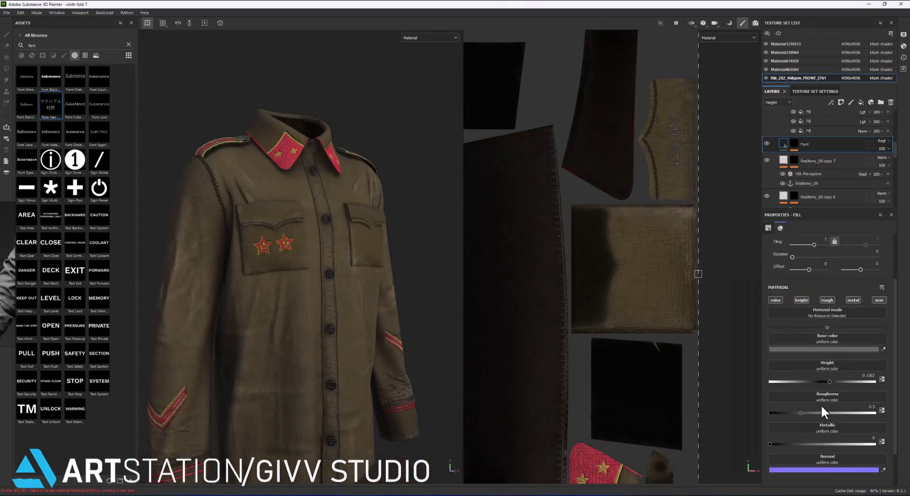
{"action": "left_click", "coordinate": [813, 413]}
{"action": "left_click", "coordinate": [852, 300]}
{"action": "mouse_move", "coordinate": [354, 265]}
{"action": "left_mouse_down", "text": "alt"}
{"action": "mouse_move", "coordinate": [337, 319]}
{"action": "mouse_move", "coordinate": [326, 272]}
{"action": "left_mouse_up", "text": "alt"}
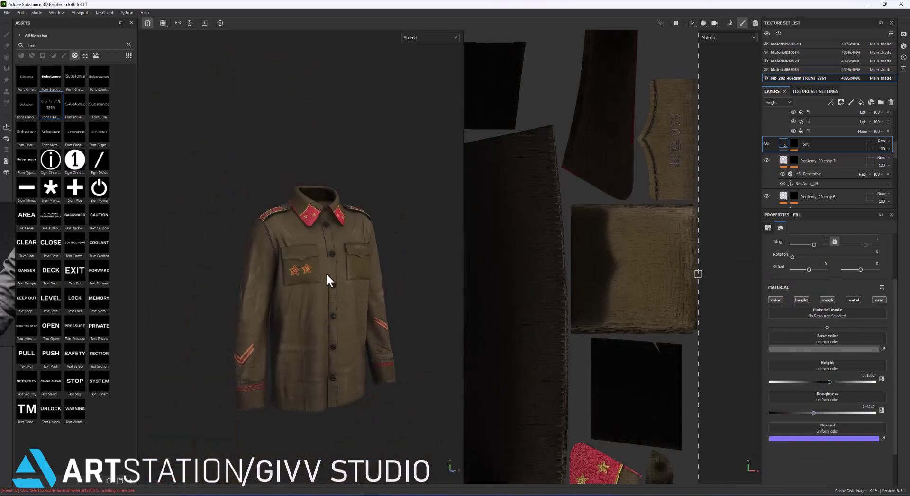
{"action": "scroll", "coordinate": [820, 137], "scroll_direction": "up", "scroll_amount": 5}
Create a new fill layer at the top and name it Dirt var 4.
{"action": "left_click", "coordinate": [775, 116]}
{"action": "left_click", "coordinate": [861, 103]}
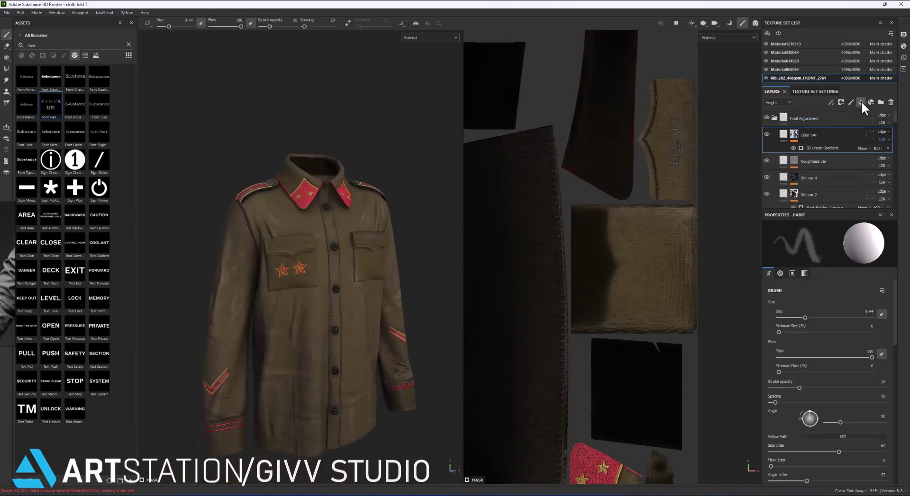
{"action": "double_click", "coordinate": [800, 135]}
{"action": "type", "text": "Dirt var"}
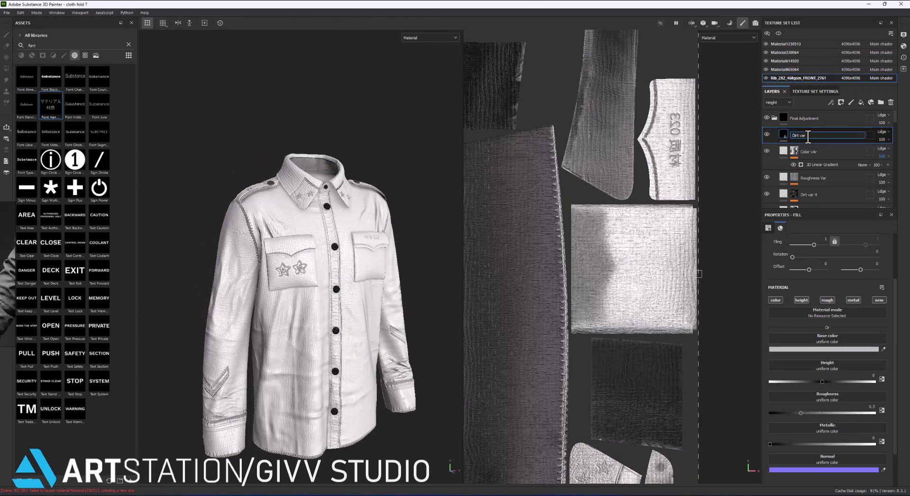
{"action": "type", "text": "4"}
Add a fill to the Dirt var 4 mask using the Grunge Spots Dirty texture.
{"action": "right_click", "coordinate": [803, 135]}
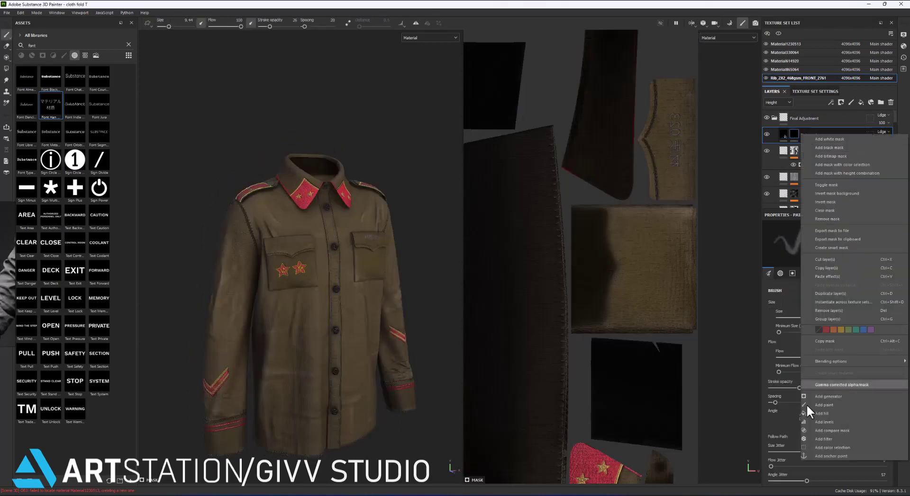
{"action": "left_click", "coordinate": [805, 415]}
{"action": "left_click", "coordinate": [85, 55]}
{"action": "type", "text": "drt"}
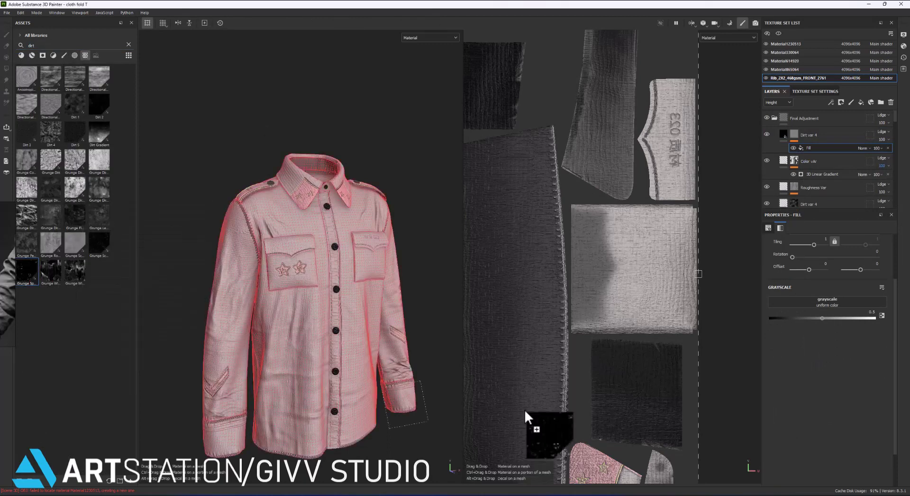
{"action": "left_click_drag", "start_coordinate": [27, 270], "coordinate": [827, 302]}
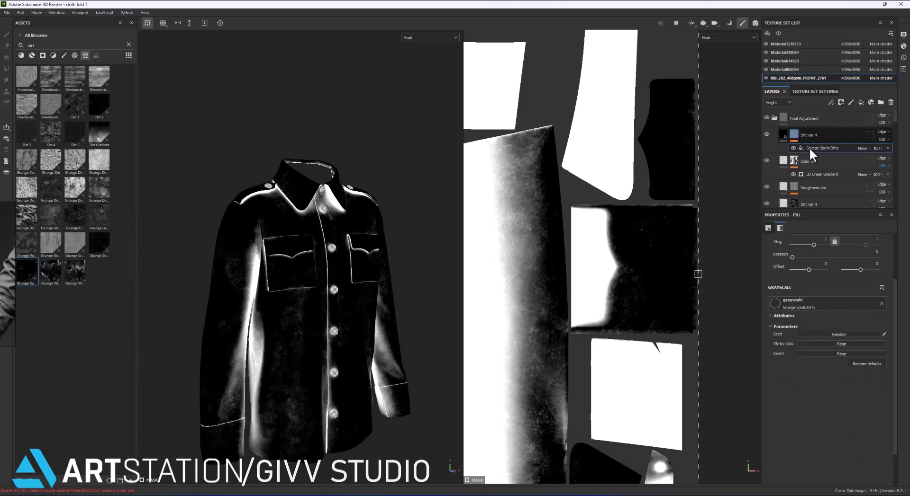
Give the dirt layer a dark brown base colour.
{"action": "left_click", "coordinate": [430, 37]}
{"action": "left_click", "coordinate": [419, 44]}
{"action": "left_click", "coordinate": [786, 134]}
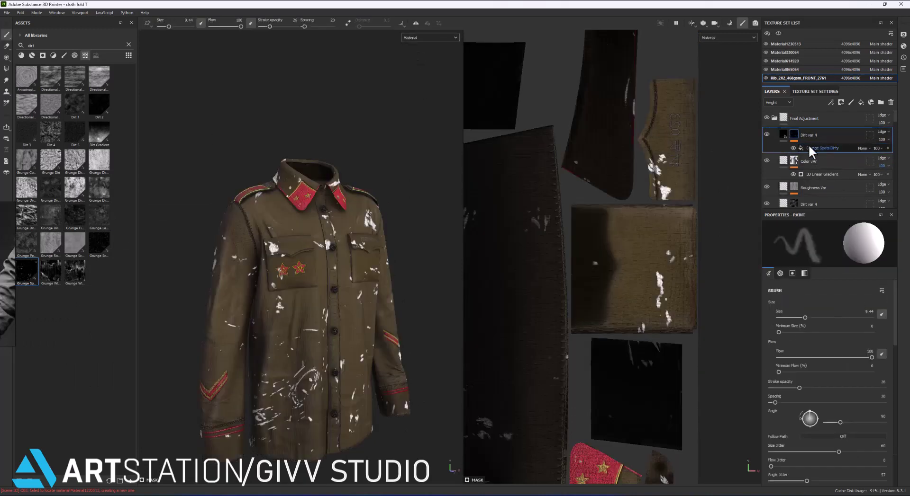
{"action": "key", "text": "ctrl+z"}
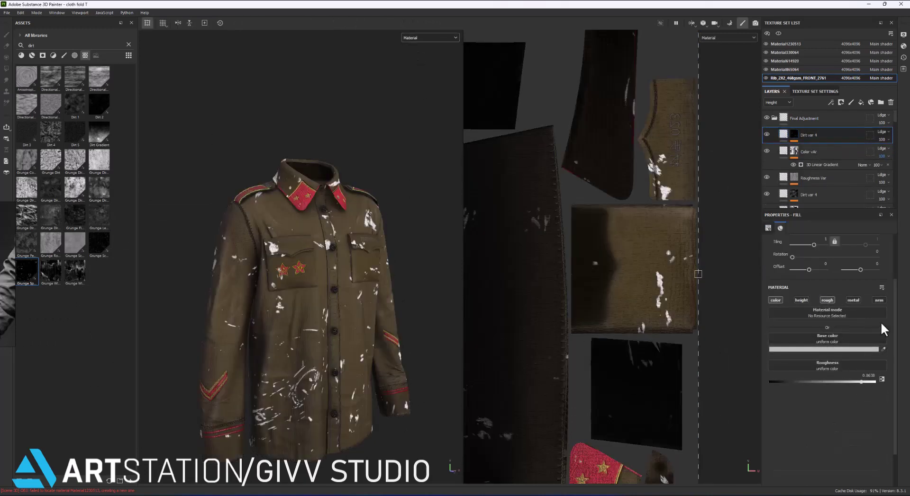
{"action": "left_click", "coordinate": [843, 350]}
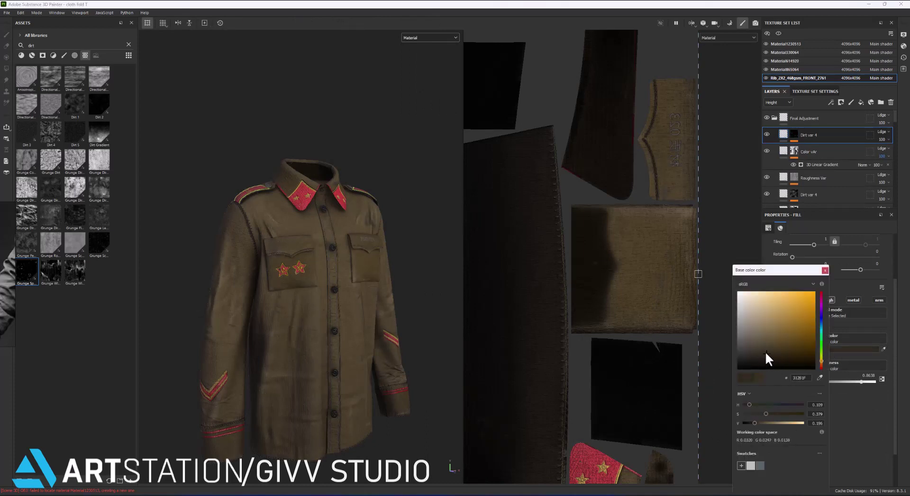
{"action": "key", "text": "ctrl+y"}
Set the Grunge Spots Dirty mask opacity to 45.
{"action": "left_click", "coordinate": [804, 148]}
{"action": "scroll", "coordinate": [312, 225], "scroll_direction": "up", "scroll_amount": 5}
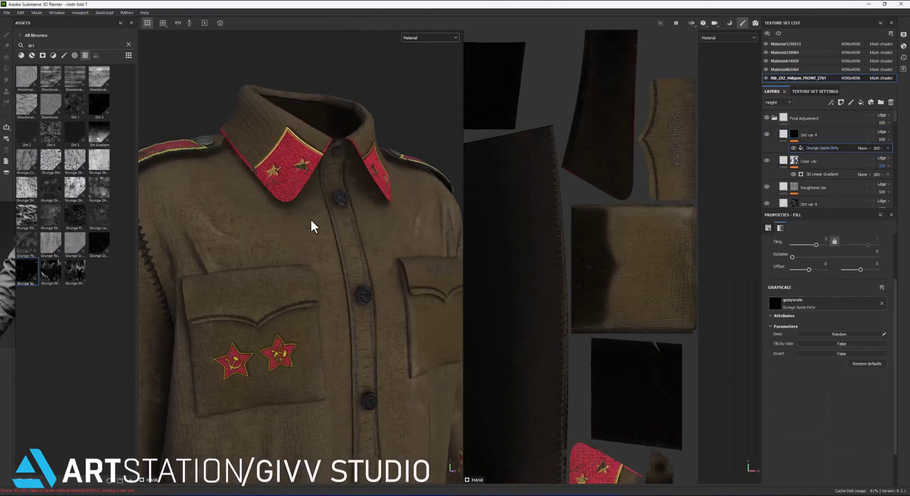
{"action": "left_click", "coordinate": [876, 148]}
{"action": "left_click_drag", "start_coordinate": [904, 166], "coordinate": [895, 163]}
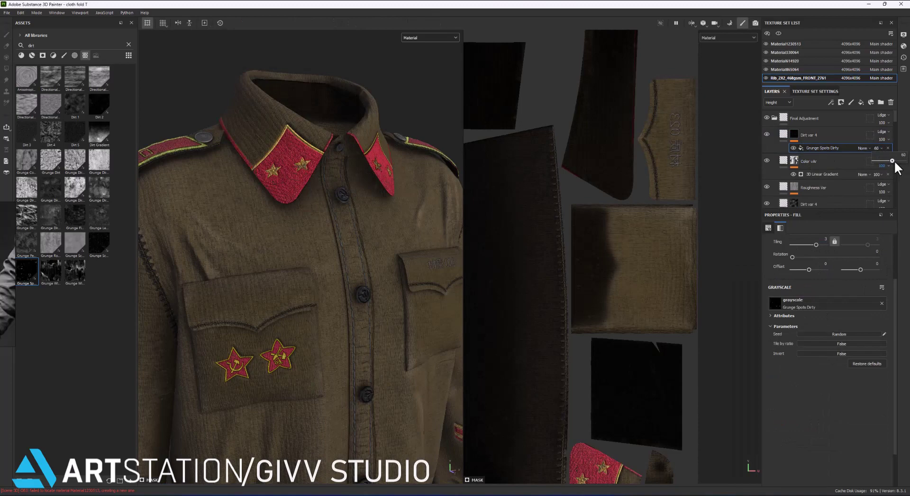
{"action": "scroll", "coordinate": [343, 294], "scroll_direction": "down", "scroll_amount": 5}
{"action": "scroll", "coordinate": [313, 237], "scroll_direction": "up", "scroll_amount": 5}
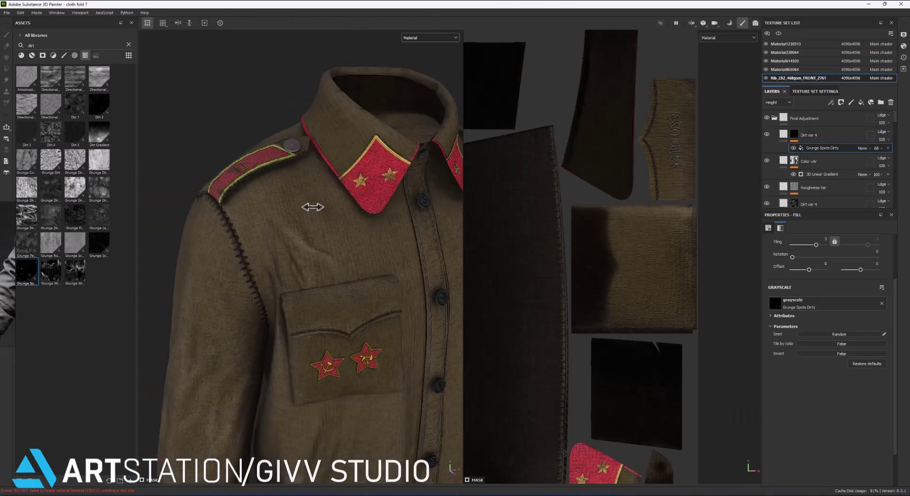
{"action": "left_click_drag", "start_coordinate": [905, 161], "coordinate": [895, 161]}
{"action": "scroll", "coordinate": [376, 293], "scroll_direction": "down", "scroll_amount": 5}
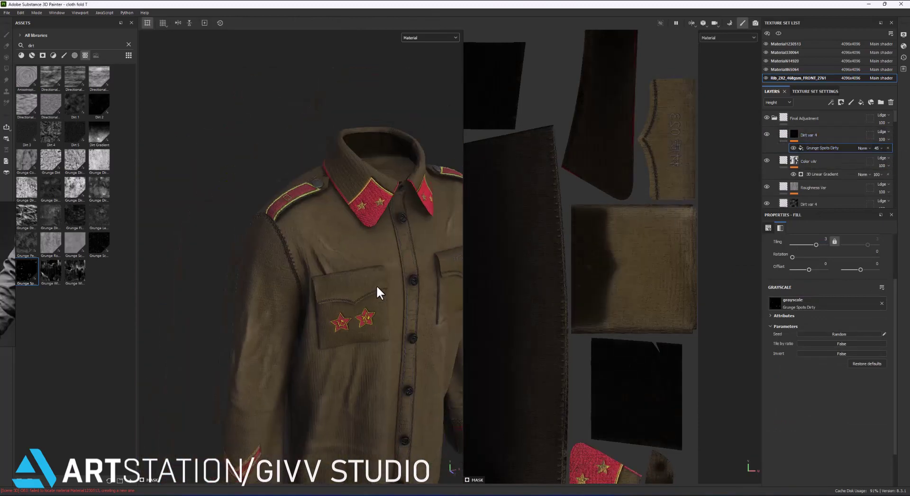
Rename the dirt layer Dirt var 5 and view the jacket at three-quarter angle.
{"action": "double_click", "coordinate": [810, 135]}
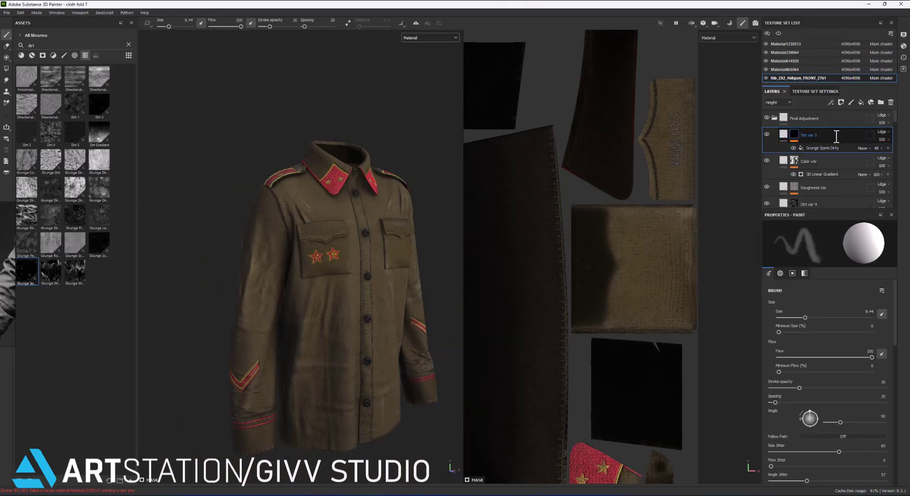
{"action": "key", "text": "Return"}
{"action": "scroll", "coordinate": [397, 222], "scroll_direction": "up", "scroll_amount": 5}
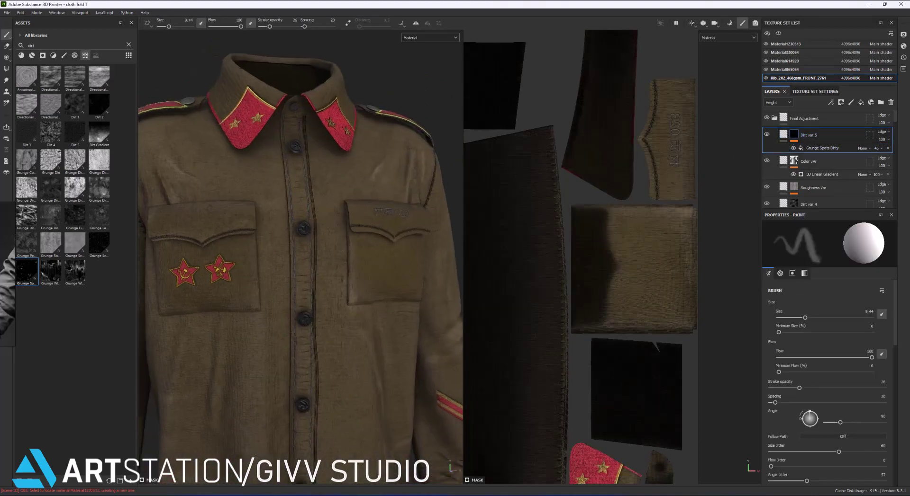
{"action": "scroll", "coordinate": [341, 272], "scroll_direction": "down", "scroll_amount": 5}
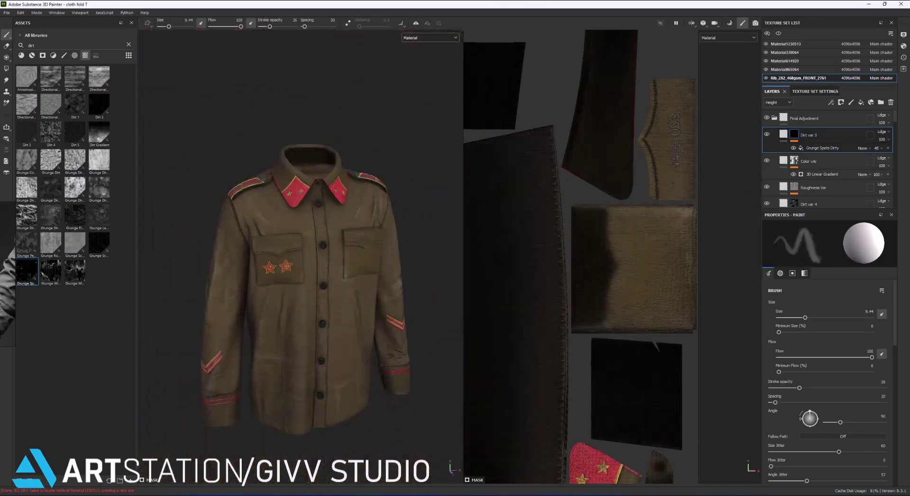
{"action": "left_click_drag", "start_coordinate": [332, 194], "coordinate": [391, 194], "text": "alt"}
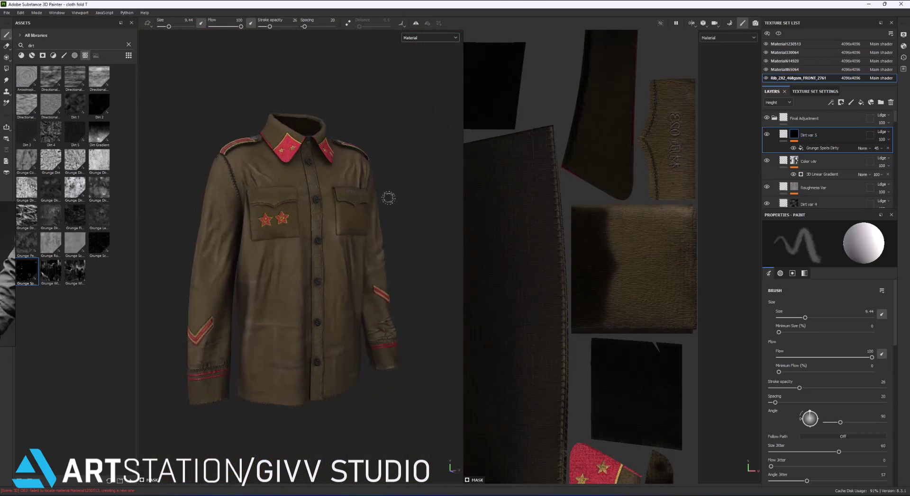
{"action": "left_click", "coordinate": [19, 13]}
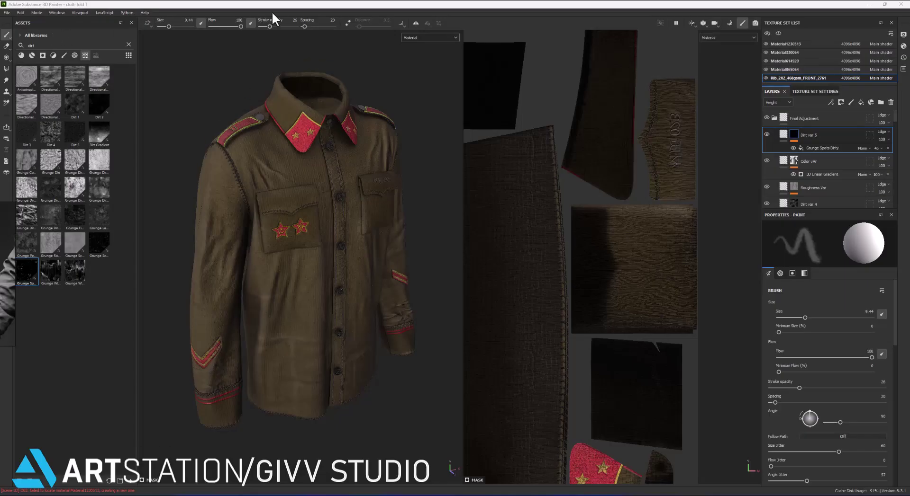
Create a 'texture export' folder in Project Files and set it as the export destination.
{"action": "left_click", "coordinate": [7, 12]}
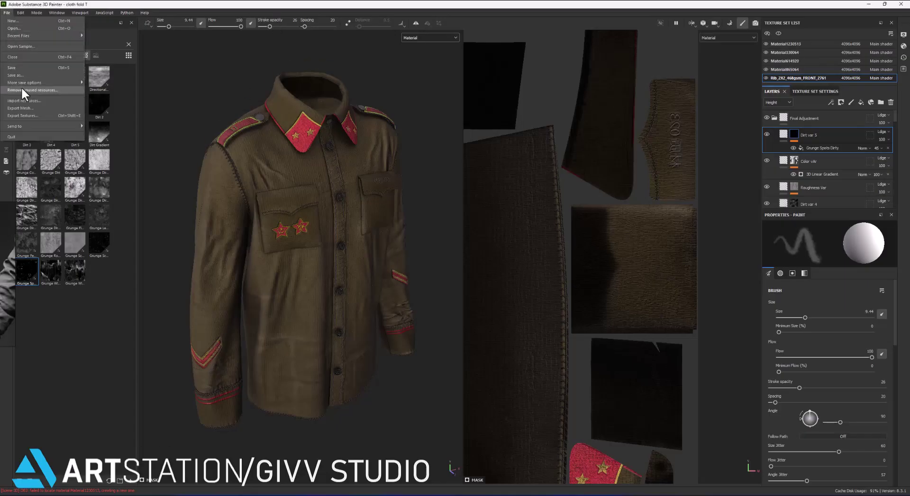
{"action": "left_click", "coordinate": [20, 86]}
{"action": "left_click", "coordinate": [521, 162]}
{"action": "left_click", "coordinate": [296, 395]}
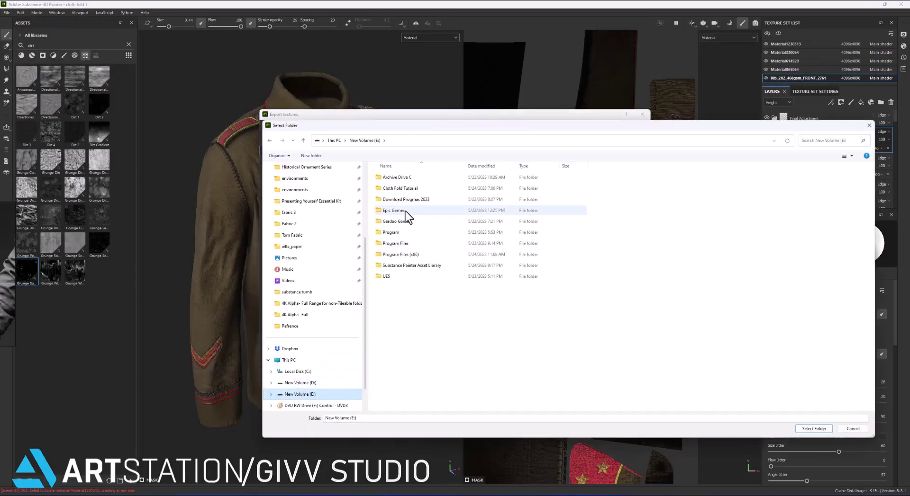
{"action": "double_click", "coordinate": [406, 217]}
{"action": "double_click", "coordinate": [406, 197]}
{"action": "right_click", "coordinate": [400, 255]}
{"action": "left_click", "coordinate": [502, 340]}
{"action": "type", "text": "ture ex"}
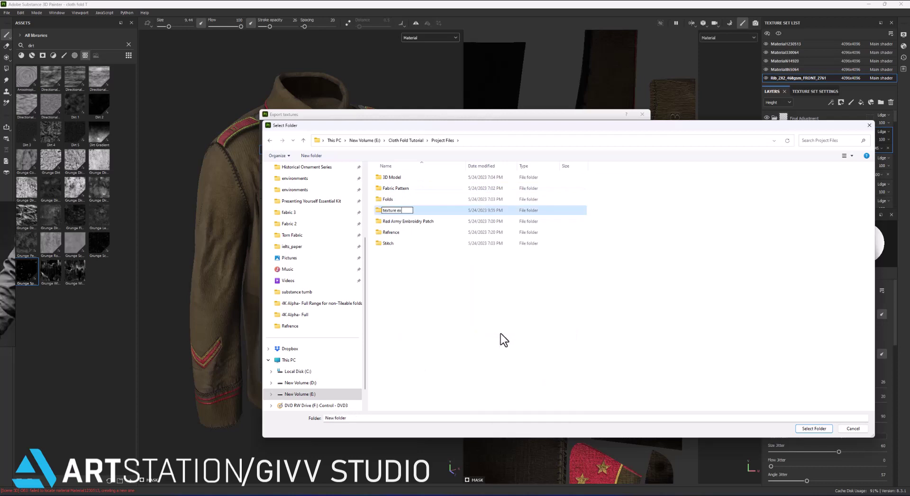
{"action": "type", "text": "port"}
{"action": "key", "text": "Return"}
{"action": "key", "text": "Return"}
{"action": "left_click", "coordinate": [813, 428]}
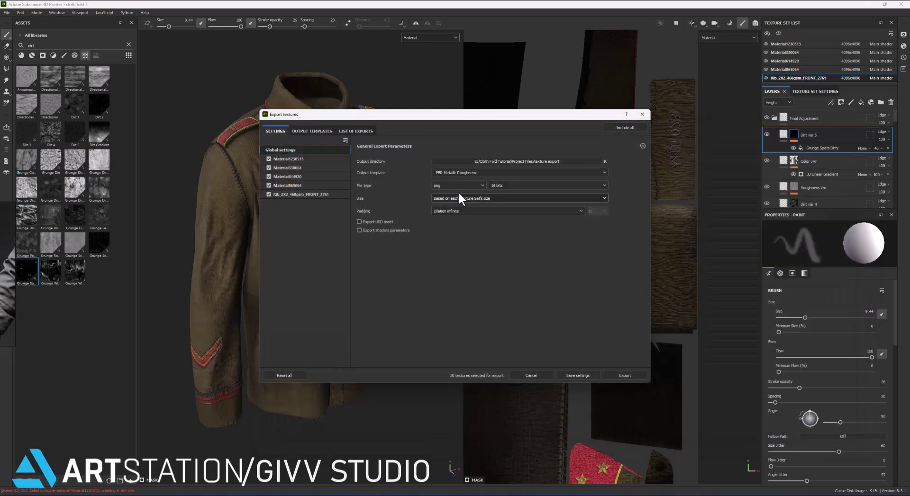
Export at 4096 with the PBR Metallic Roughness template, adding ambient occlusion as the sixth map.
{"action": "left_click", "coordinate": [483, 198]}
{"action": "left_click", "coordinate": [497, 237]}
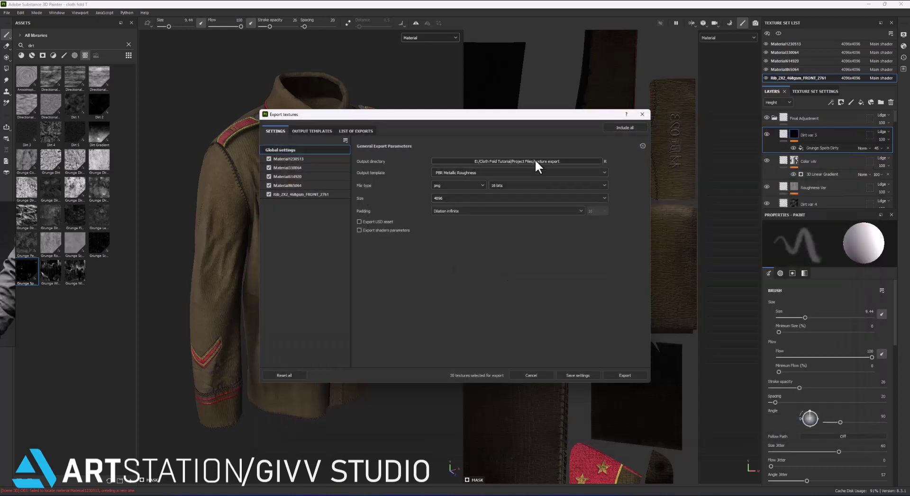
{"action": "left_click", "coordinate": [299, 135]}
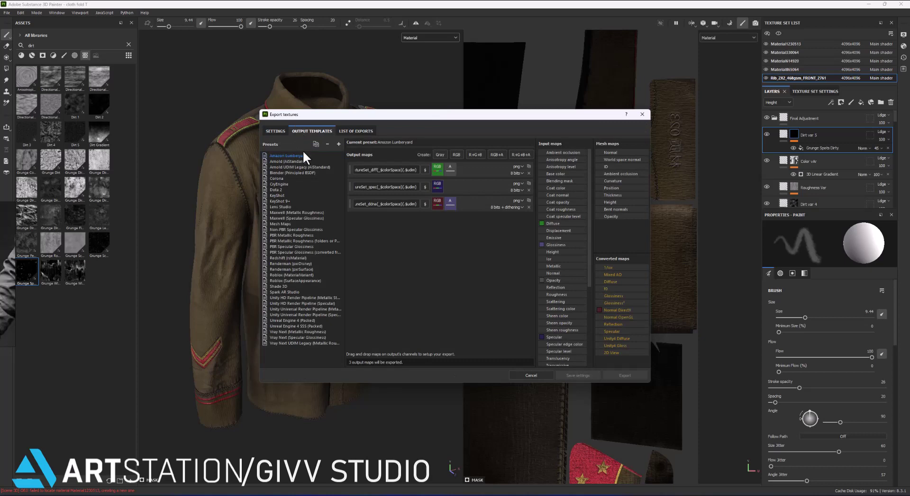
{"action": "left_click", "coordinate": [302, 236]}
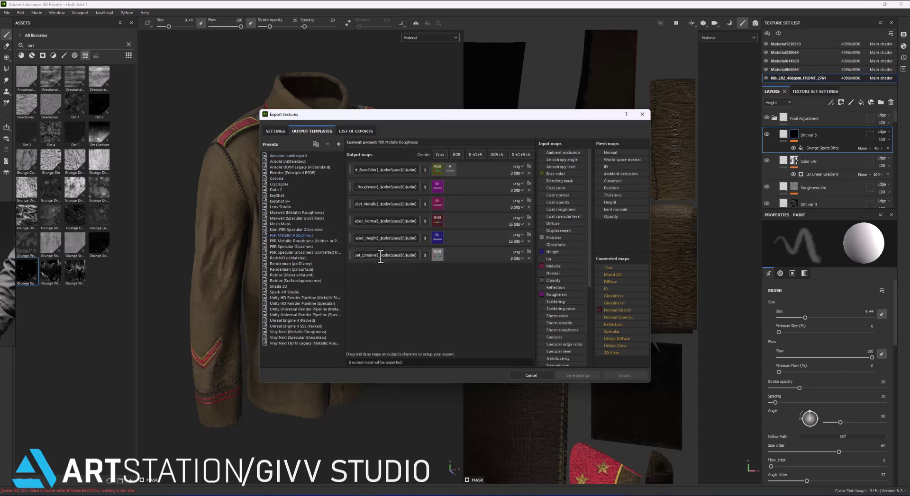
{"action": "left_click_drag", "start_coordinate": [439, 256], "coordinate": [457, 261]}
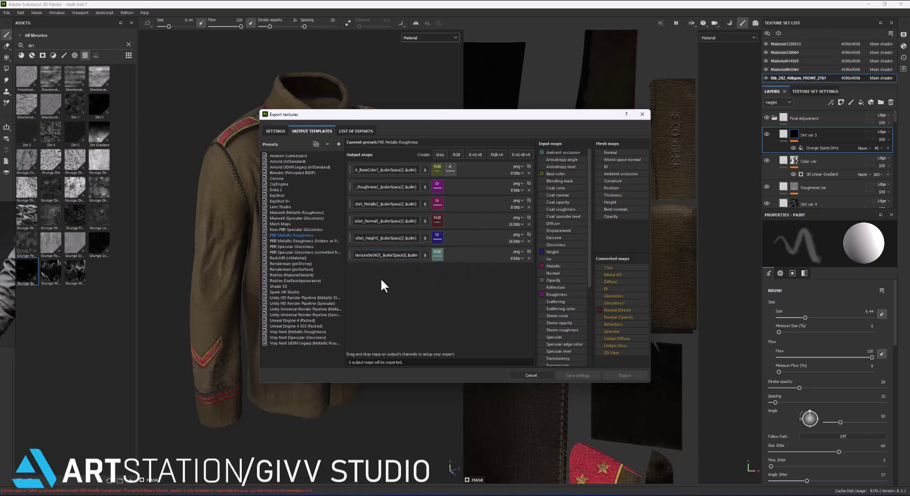
{"action": "left_click", "coordinate": [276, 132]}
{"action": "left_click", "coordinate": [624, 376]}
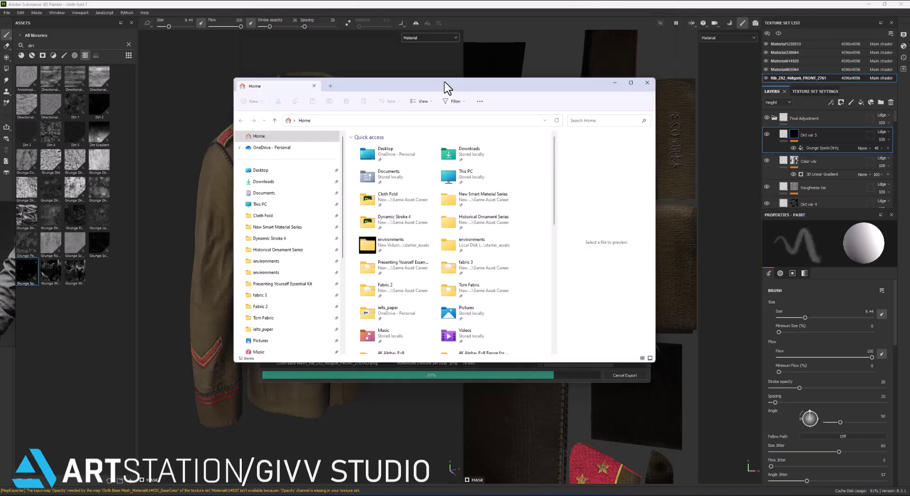
Check the exported maps in the texture export folder, previewing the ambient occlusion map.
{"action": "mouse_move", "coordinate": [442, 85]}
{"action": "left_mouse_down"}
{"action": "mouse_move", "coordinate": [345, 112]}
{"action": "mouse_move", "coordinate": [282, 111]}
{"action": "left_mouse_up"}
{"action": "left_click", "coordinate": [173, 333]}
{"action": "double_click", "coordinate": [280, 184]}
{"action": "double_click", "coordinate": [270, 204]}
{"action": "left_click_drag", "start_coordinate": [527, 237], "coordinate": [629, 237]}
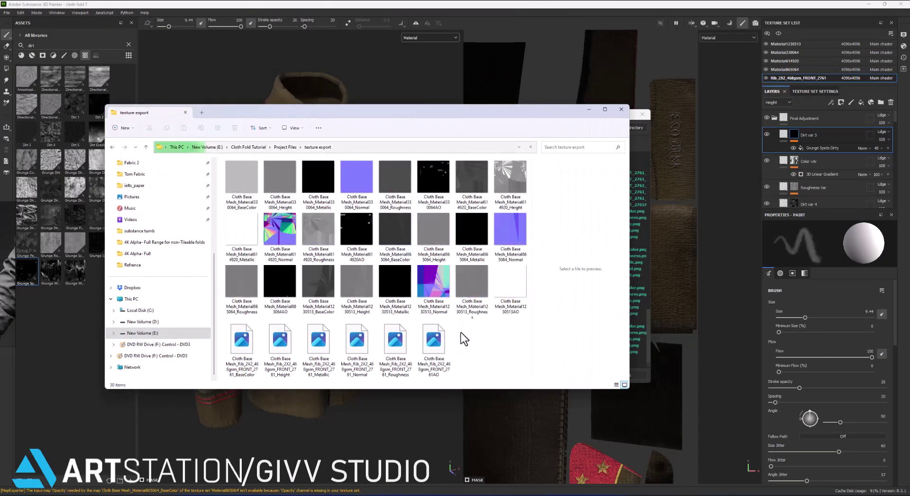
{"action": "left_click", "coordinate": [441, 341]}
{"action": "left_click", "coordinate": [621, 109]}
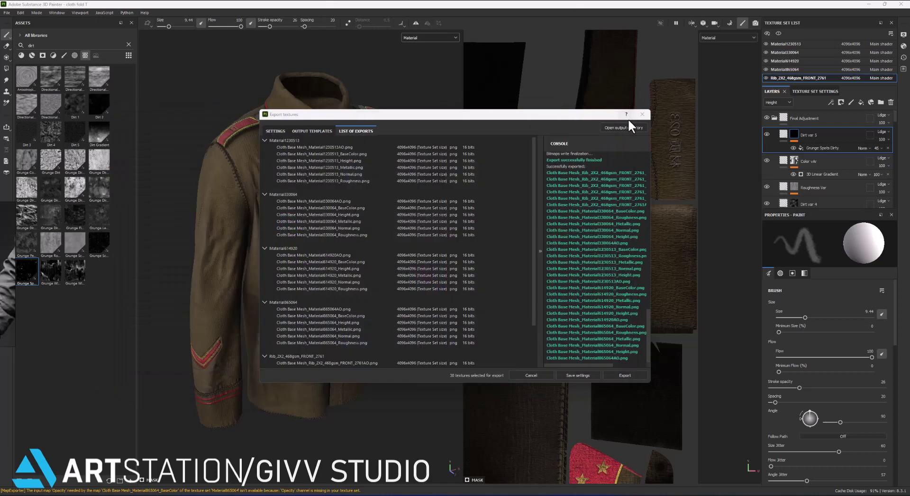
{"action": "left_click", "coordinate": [641, 114]}
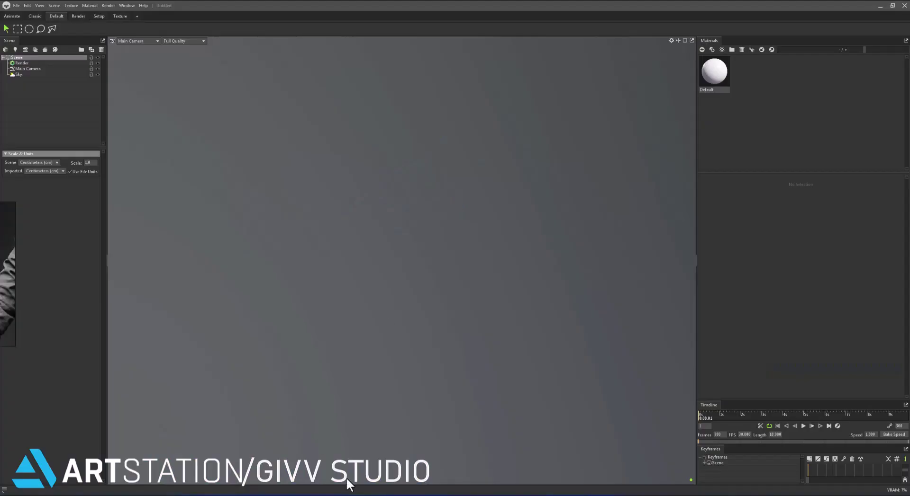
Import the shirt model from the Cloth Fold Tutorial folder into the scene.
{"action": "key", "text": "super+e"}
{"action": "left_click", "coordinate": [142, 333]}
{"action": "double_click", "coordinate": [254, 187]}
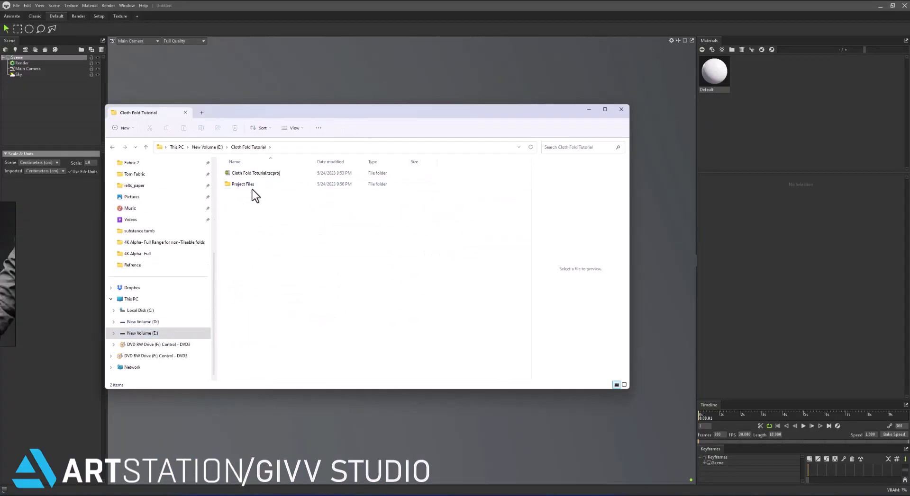
{"action": "double_click", "coordinate": [252, 184]}
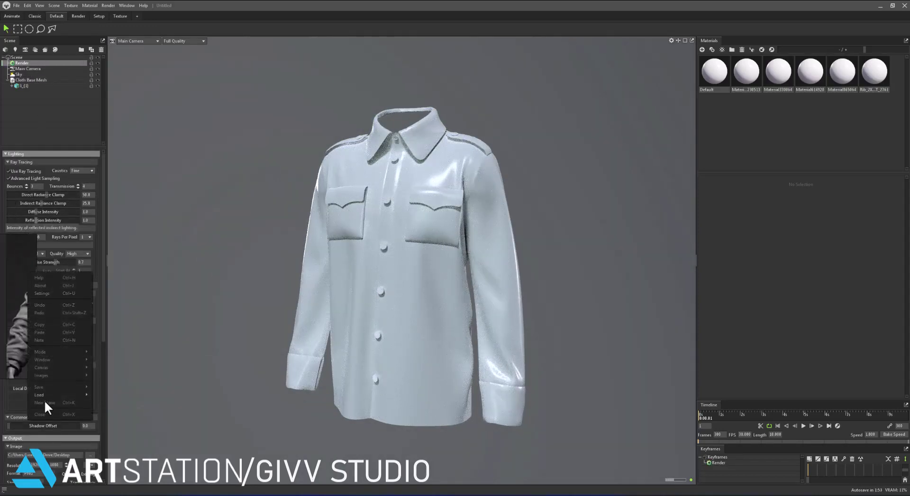
Save the Marmoset scene into the Project Files folder.
{"action": "left_click", "coordinate": [69, 340]}
{"action": "scroll", "coordinate": [76, 379], "scroll_direction": "down", "scroll_amount": 2}
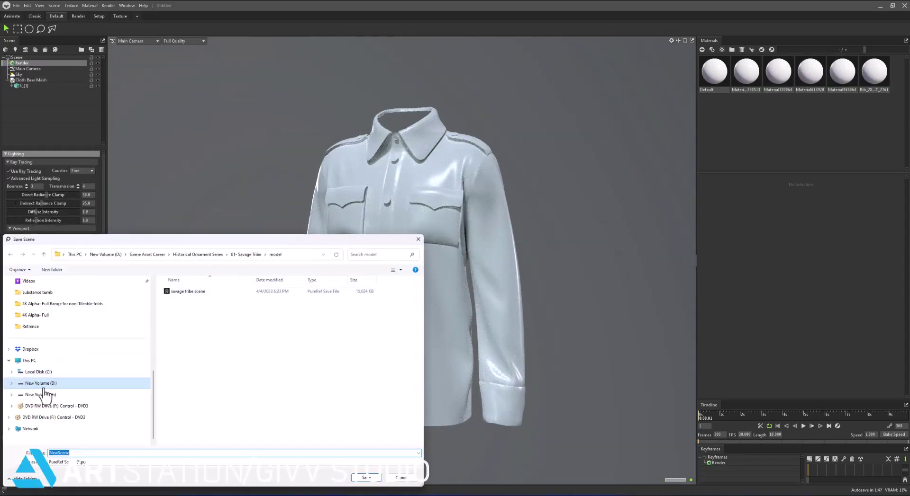
{"action": "left_click", "coordinate": [42, 395]}
{"action": "double_click", "coordinate": [195, 371]}
{"action": "double_click", "coordinate": [186, 302]}
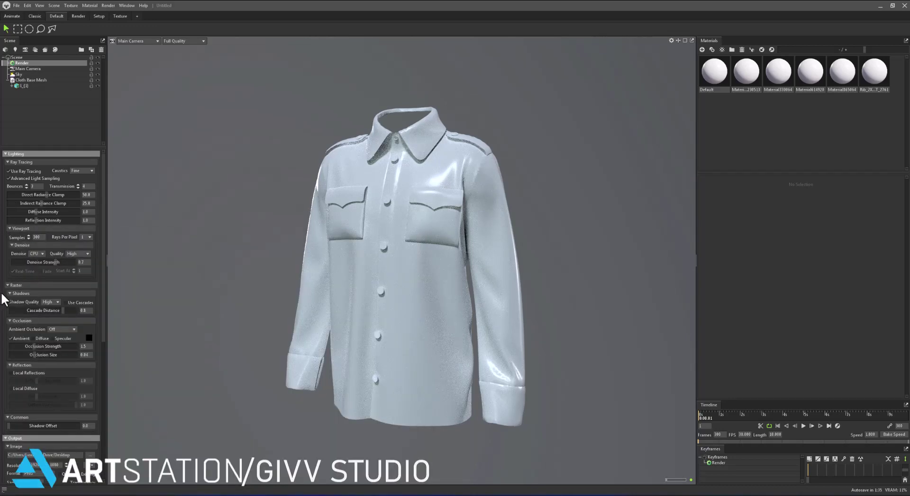
Set the output image render samples to 500.
{"action": "scroll", "coordinate": [40, 366], "scroll_direction": "down", "scroll_amount": 5}
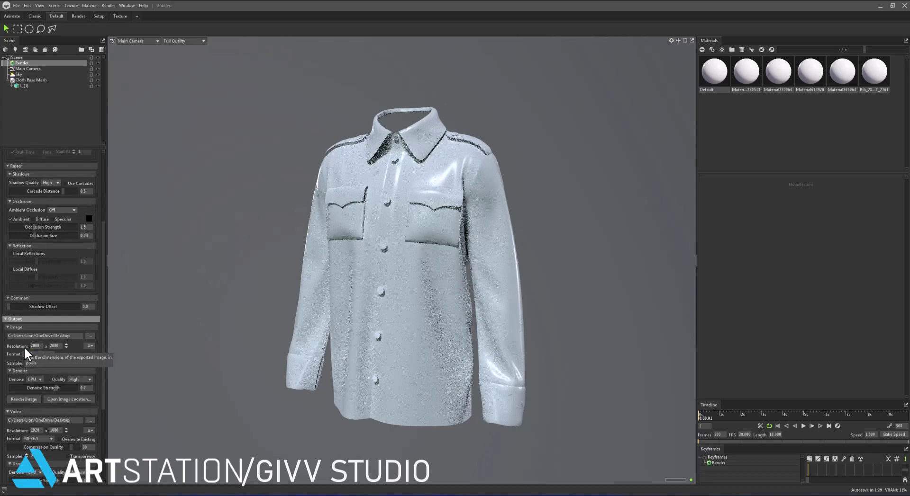
{"action": "double_click", "coordinate": [41, 363]}
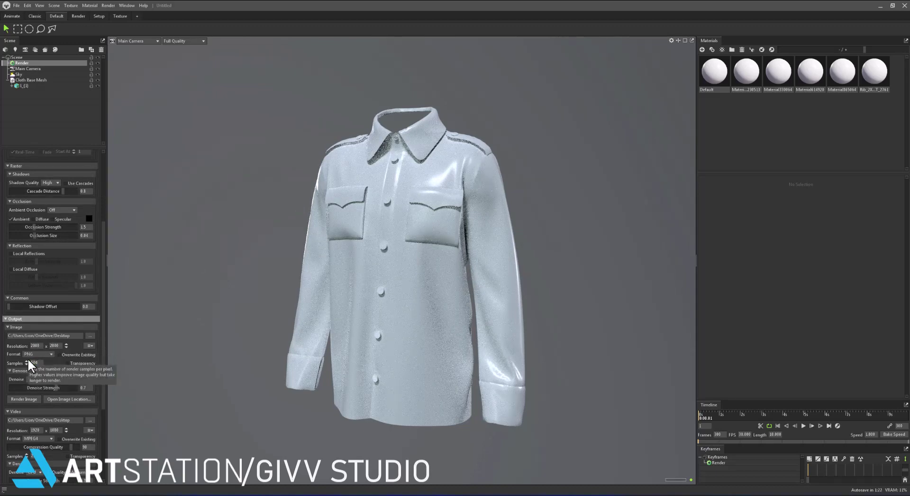
{"action": "type", "text": "500"}
{"action": "scroll", "coordinate": [27, 328], "scroll_direction": "down", "scroll_amount": 3}
{"action": "scroll", "coordinate": [16, 396], "scroll_direction": "down", "scroll_amount": 2}
{"action": "scroll", "coordinate": [32, 299], "scroll_direction": "up", "scroll_amount": 10}
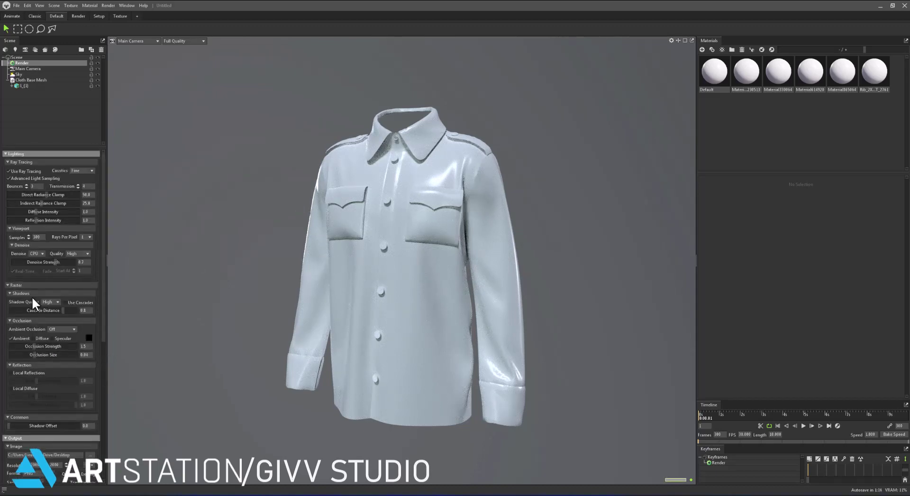
{"action": "left_click", "coordinate": [27, 69]}
{"action": "left_click", "coordinate": [14, 248]}
Narrow the camera field of view to 15.45, reframe the shirt, and enable ray traced depth of field.
{"action": "scroll", "coordinate": [394, 238], "scroll_direction": "up", "scroll_amount": 3}
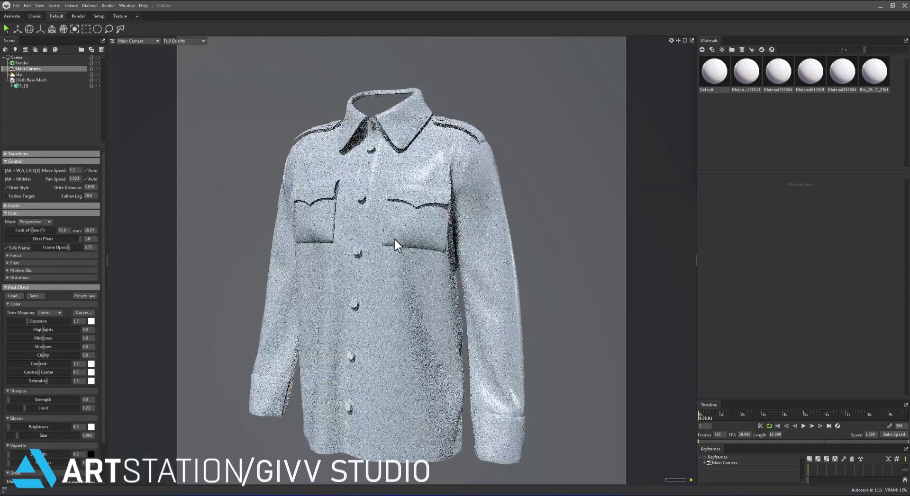
{"action": "left_click_drag", "start_coordinate": [30, 230], "coordinate": [21, 231]}
{"action": "mouse_move", "coordinate": [408, 228]}
{"action": "left_mouse_down"}
{"action": "mouse_move", "coordinate": [453, 252]}
{"action": "mouse_move", "coordinate": [402, 256]}
{"action": "mouse_move", "coordinate": [439, 259]}
{"action": "mouse_move", "coordinate": [450, 245]}
{"action": "left_mouse_up"}
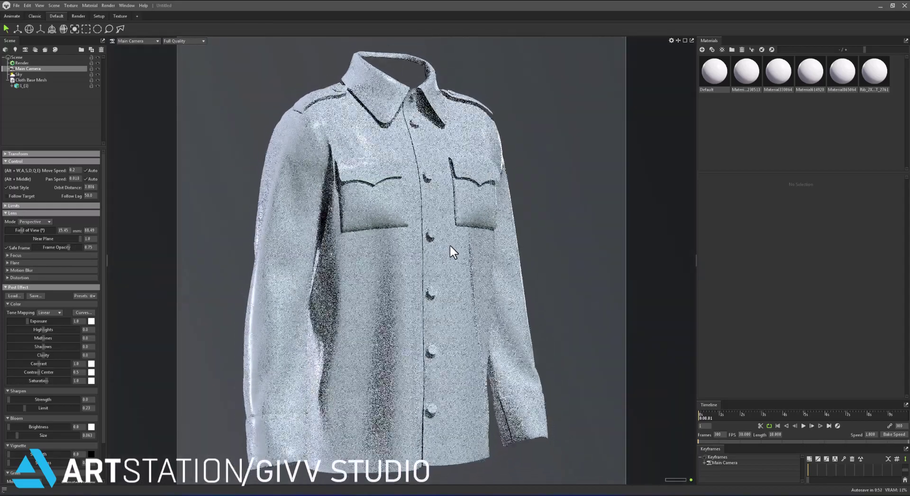
{"action": "left_click", "coordinate": [14, 255]}
{"action": "left_click", "coordinate": [49, 264]}
{"action": "left_click", "coordinate": [51, 283]}
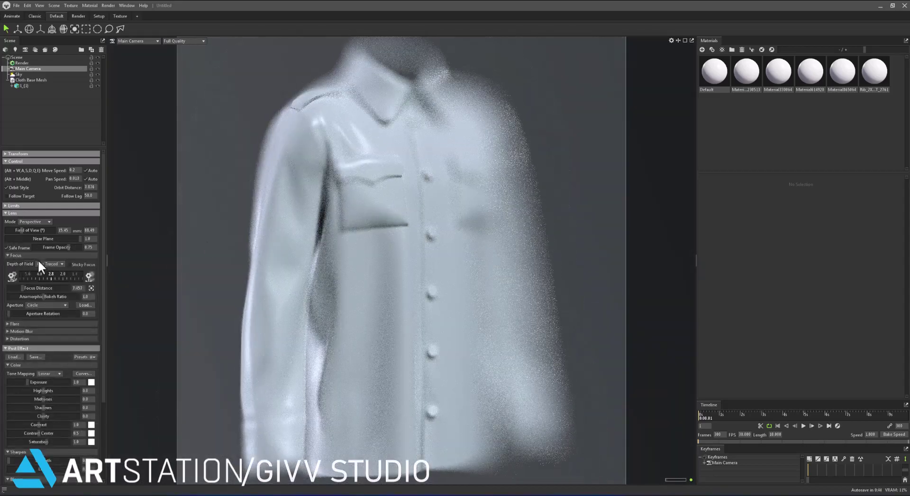
{"action": "left_click_drag", "start_coordinate": [63, 277], "coordinate": [76, 277]}
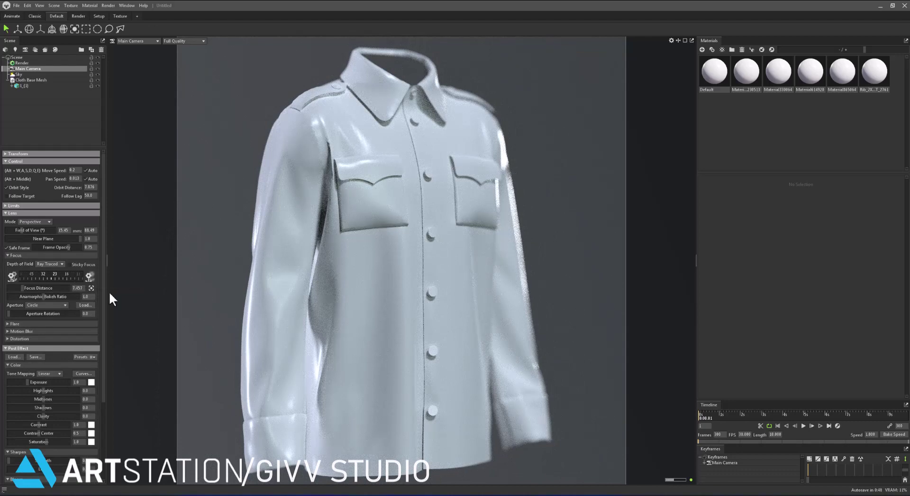
Apply the Studio White Soft environment to the sky and make the backdrop solid black.
{"action": "left_click", "coordinate": [17, 74]}
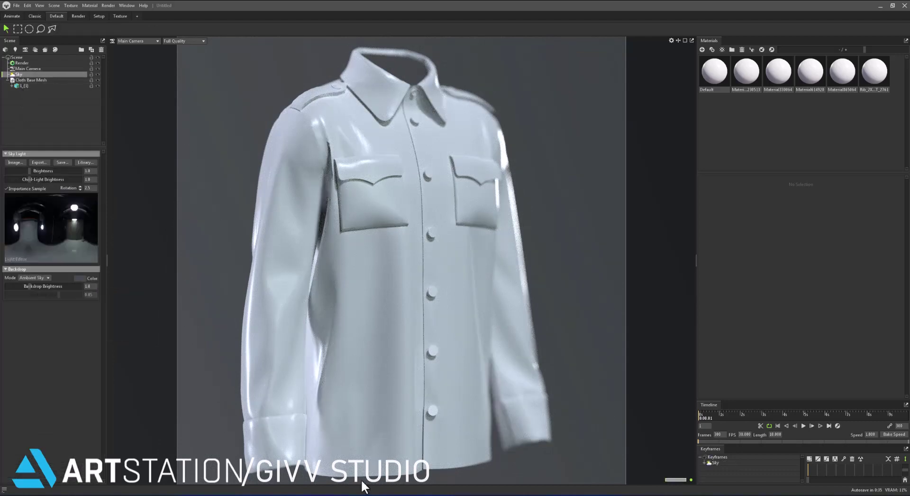
{"action": "scroll", "coordinate": [142, 232], "scroll_direction": "up", "scroll_amount": 1}
{"action": "left_click", "coordinate": [142, 231]}
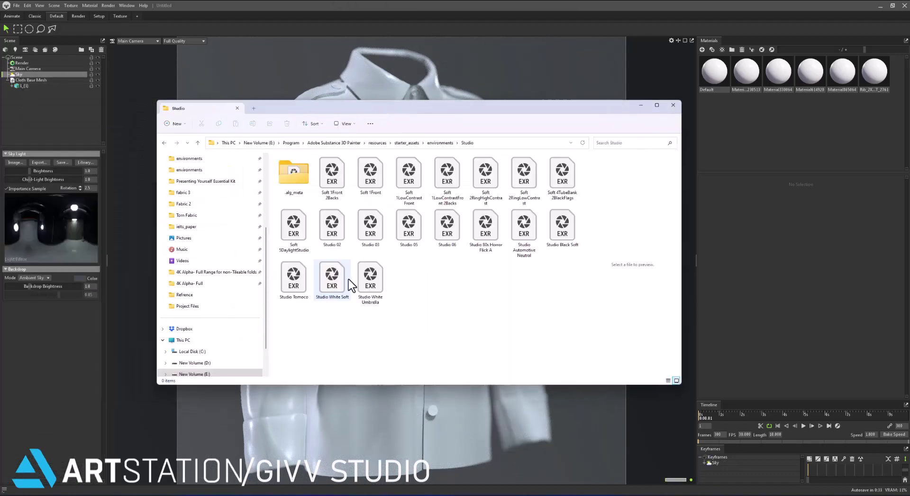
{"action": "left_click_drag", "start_coordinate": [293, 279], "coordinate": [55, 249]}
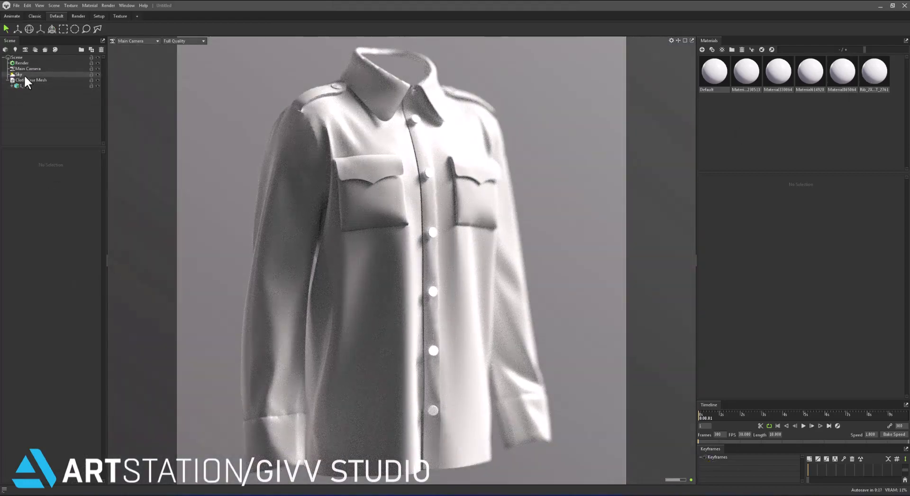
{"action": "left_click", "coordinate": [21, 86]}
{"action": "left_click", "coordinate": [18, 74]}
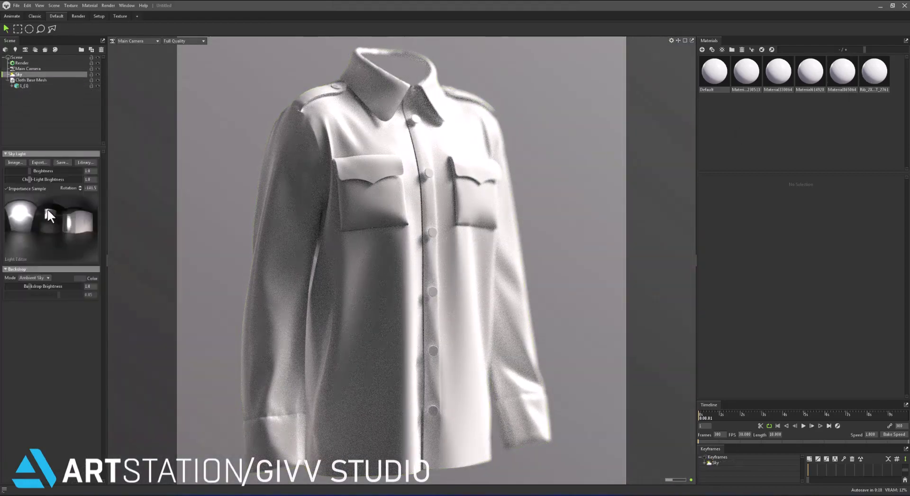
{"action": "left_click", "coordinate": [80, 278]}
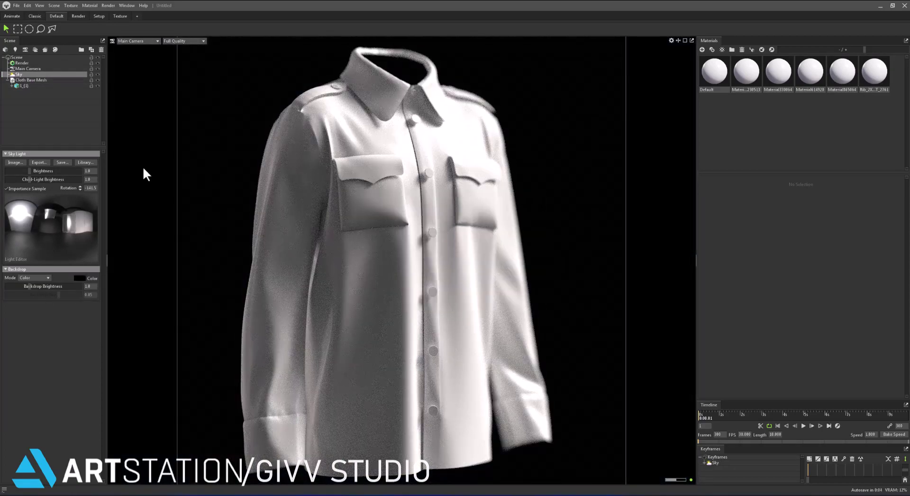
{"action": "left_click", "coordinate": [24, 68]}
Set camera clarity to 0.837 and slightly darken the colour post-effect highlights.
{"action": "left_click_drag", "start_coordinate": [41, 366], "coordinate": [72, 364]}
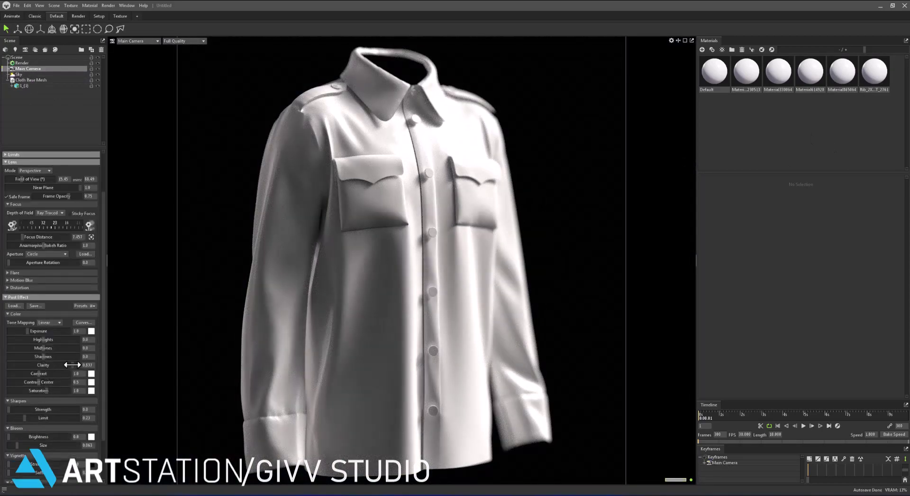
{"action": "left_click", "coordinate": [46, 337]}
{"action": "left_click", "coordinate": [47, 315]}
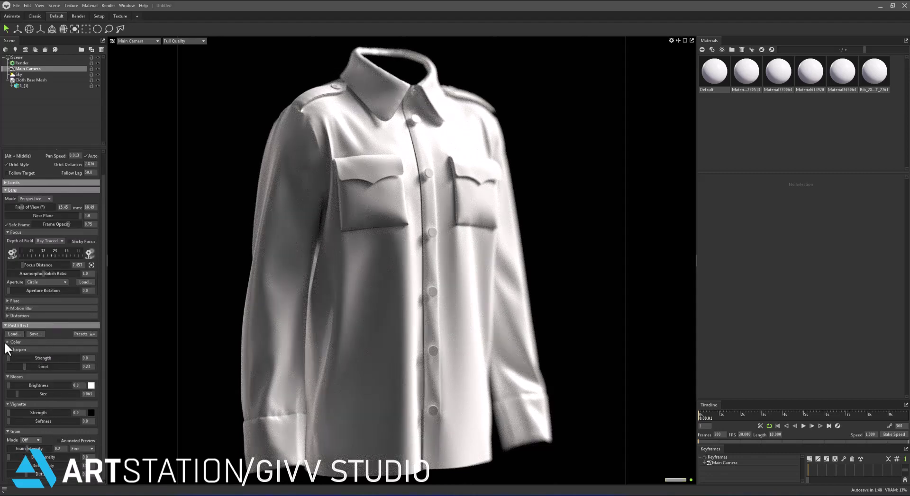
{"action": "left_click", "coordinate": [6, 324]}
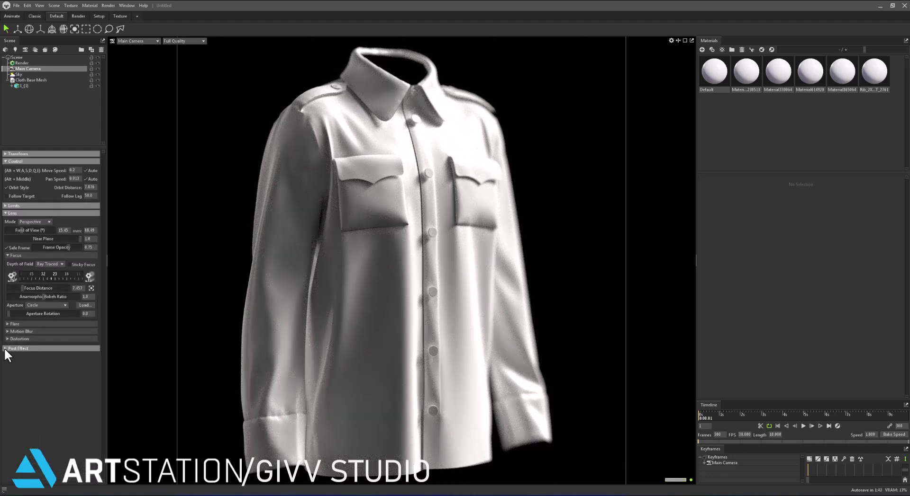
{"action": "left_click", "coordinate": [4, 348]}
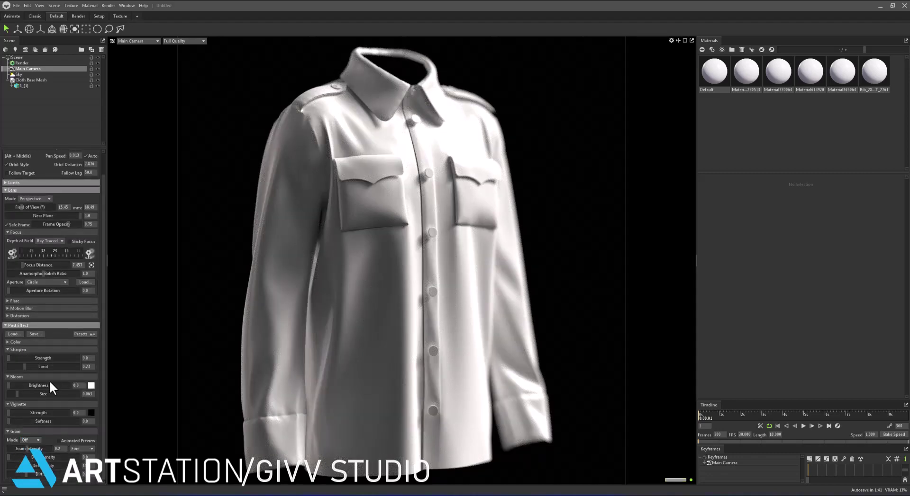
{"action": "left_click", "coordinate": [6, 342]}
{"action": "scroll", "coordinate": [24, 346], "scroll_direction": "down", "scroll_amount": 1}
{"action": "left_click_drag", "start_coordinate": [43, 354], "coordinate": [15, 374]}
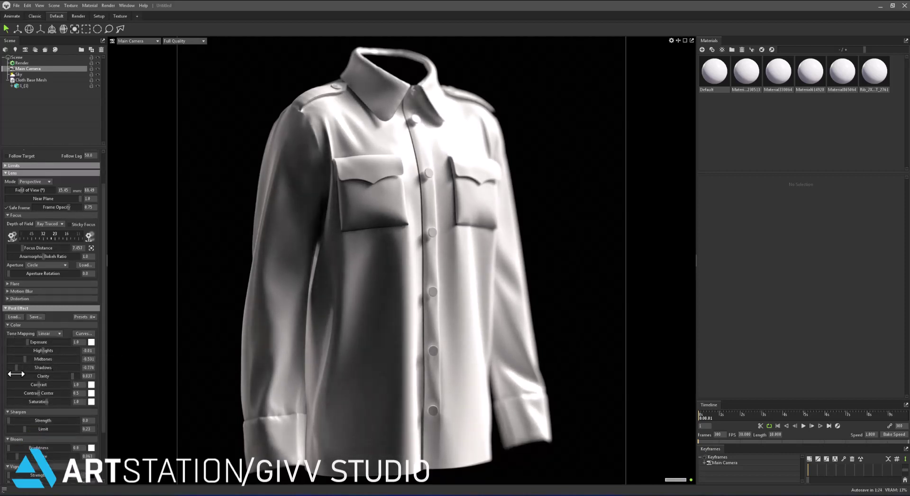
Load the exported Normal texture into the tunic material and flip its green channel.
{"action": "left_click", "coordinate": [874, 71]}
{"action": "left_click", "coordinate": [716, 207]}
{"action": "scroll", "coordinate": [43, 180], "scroll_direction": "down", "scroll_amount": 2}
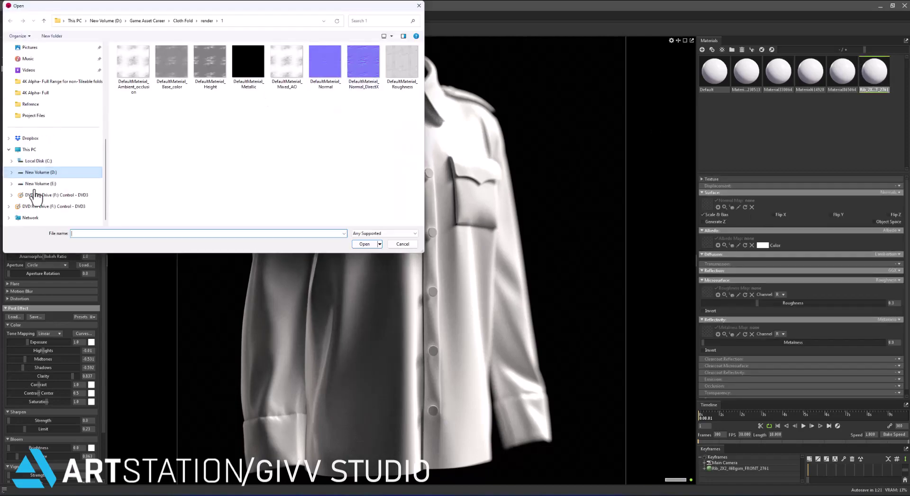
{"action": "left_click", "coordinate": [40, 183]}
{"action": "double_click", "coordinate": [136, 82]}
{"action": "double_click", "coordinate": [142, 67]}
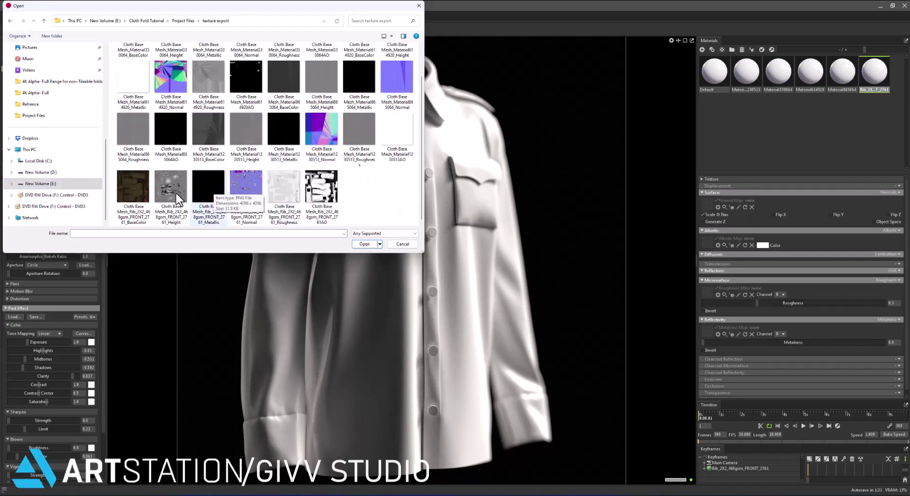
{"action": "double_click", "coordinate": [179, 199]}
{"action": "left_click", "coordinate": [830, 215]}
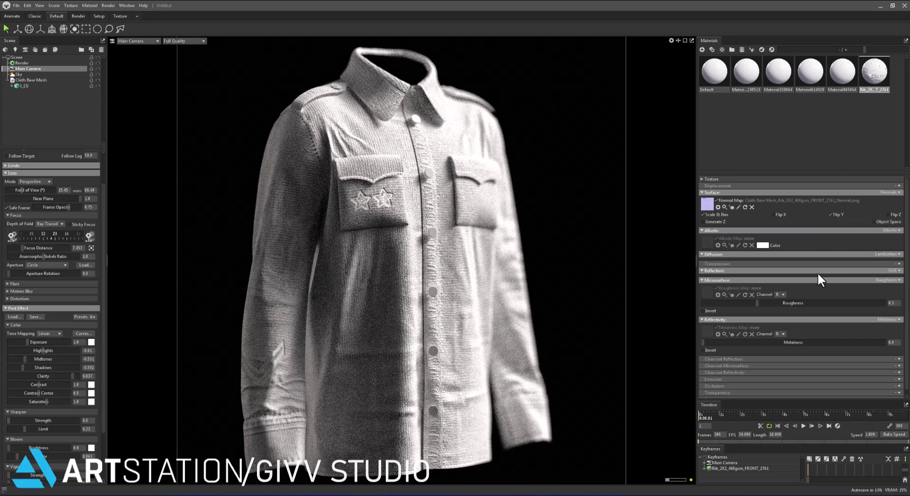
Load the BaseColor, Roughness and Metallic textures into the Albedo, Roughness and Metalness slots.
{"action": "left_click", "coordinate": [706, 242]}
{"action": "double_click", "coordinate": [136, 186]}
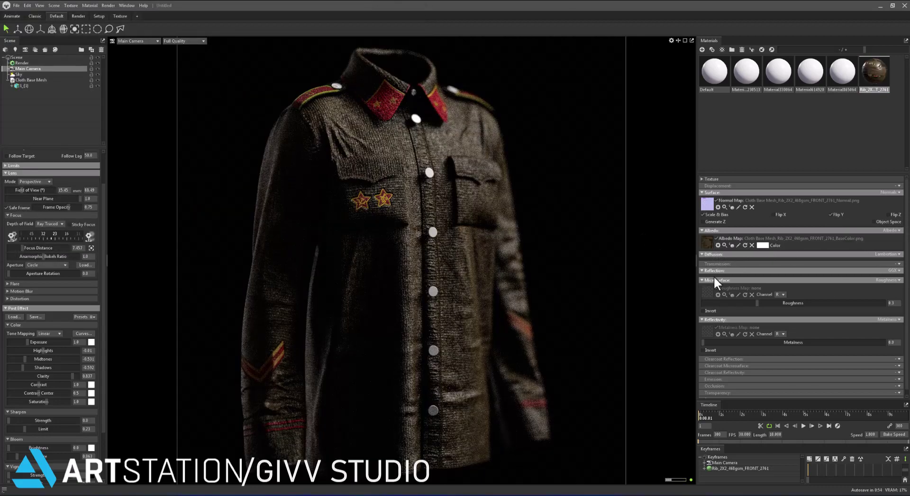
{"action": "left_click", "coordinate": [706, 292]}
{"action": "double_click", "coordinate": [284, 187]}
{"action": "left_click", "coordinate": [707, 331]}
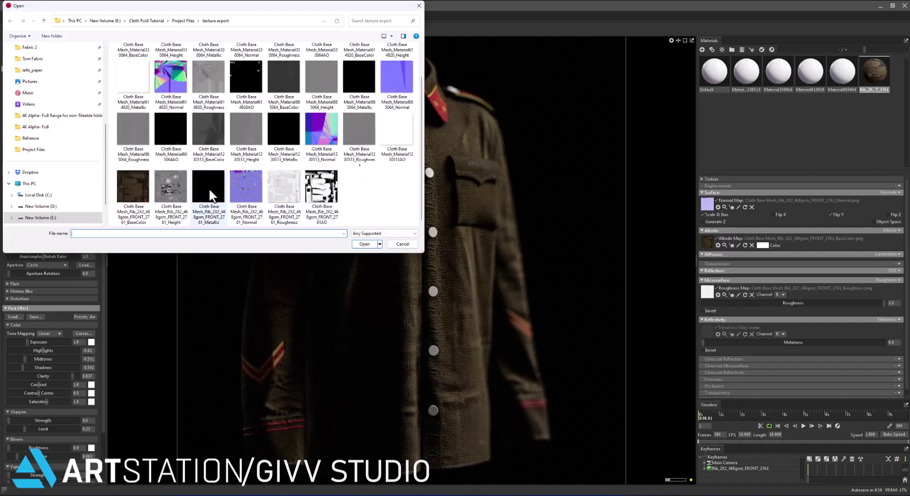
{"action": "double_click", "coordinate": [209, 195]}
Set displacement to height mode with the Height texture at scale 0.003.
{"action": "left_click", "coordinate": [892, 200]}
{"action": "left_click", "coordinate": [707, 197]}
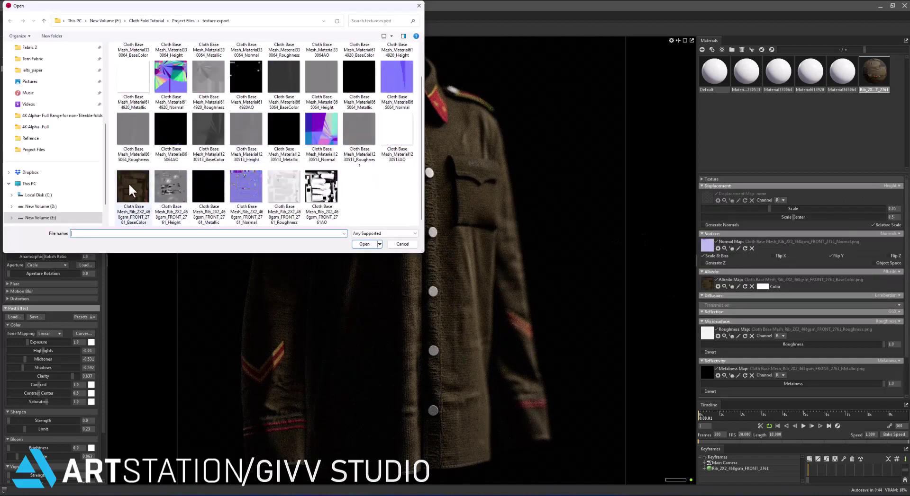
{"action": "double_click", "coordinate": [133, 191]}
{"action": "left_click_drag", "start_coordinate": [767, 208], "coordinate": [727, 209]}
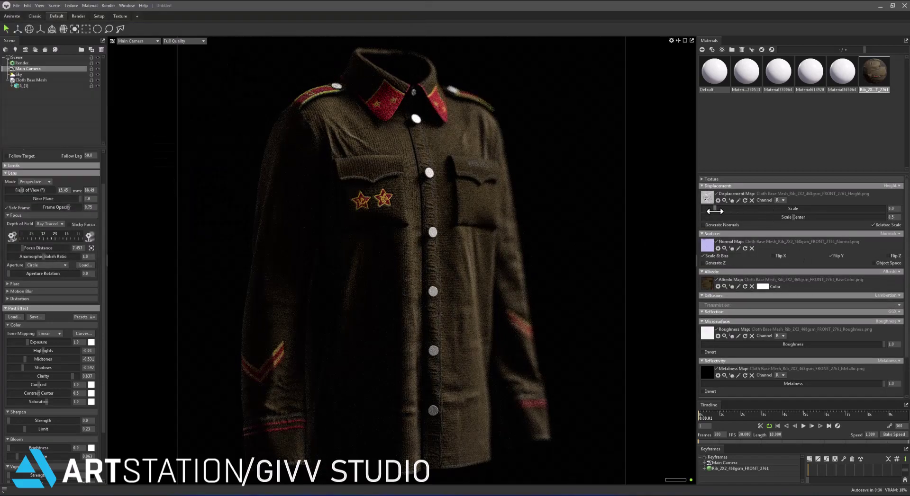
Enable occlusion on the material and load the AO texture.
{"action": "scroll", "coordinate": [739, 350], "scroll_direction": "down", "scroll_amount": 2}
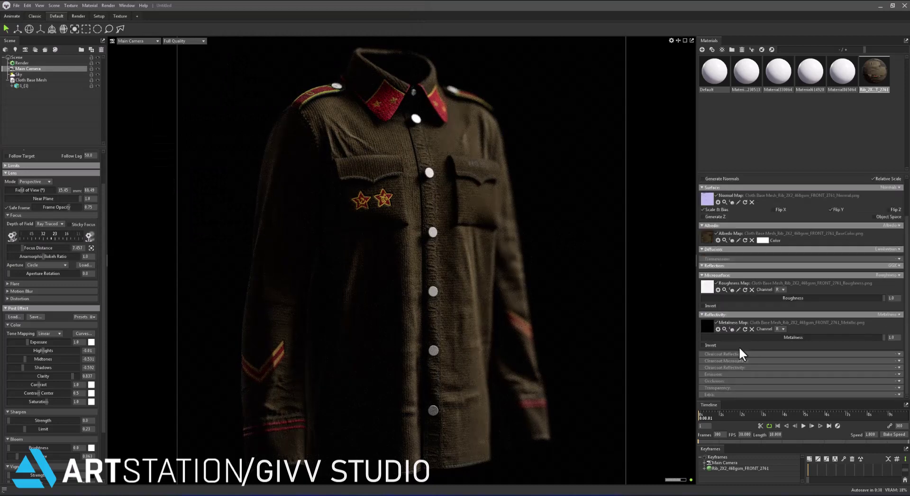
{"action": "left_click", "coordinate": [893, 381]}
{"action": "left_click", "coordinate": [886, 393]}
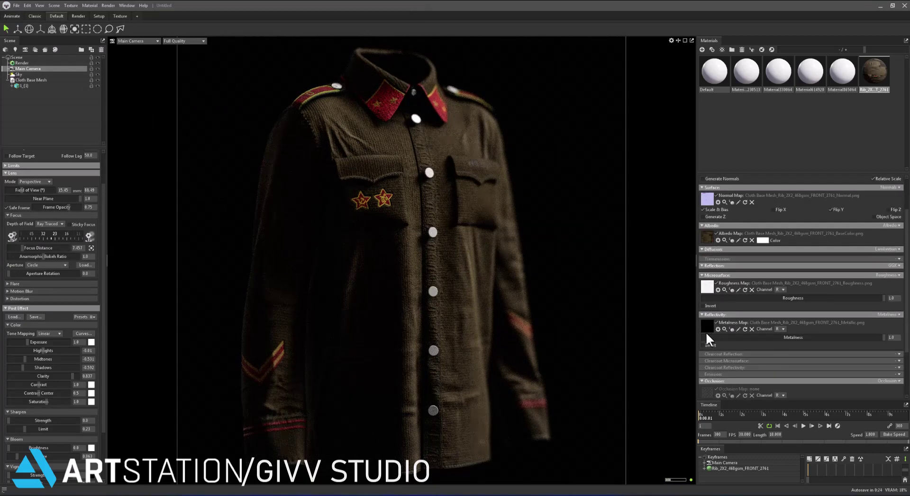
{"action": "scroll", "coordinate": [706, 337], "scroll_direction": "down", "scroll_amount": 2}
{"action": "left_click", "coordinate": [705, 340]}
{"action": "double_click", "coordinate": [322, 187]}
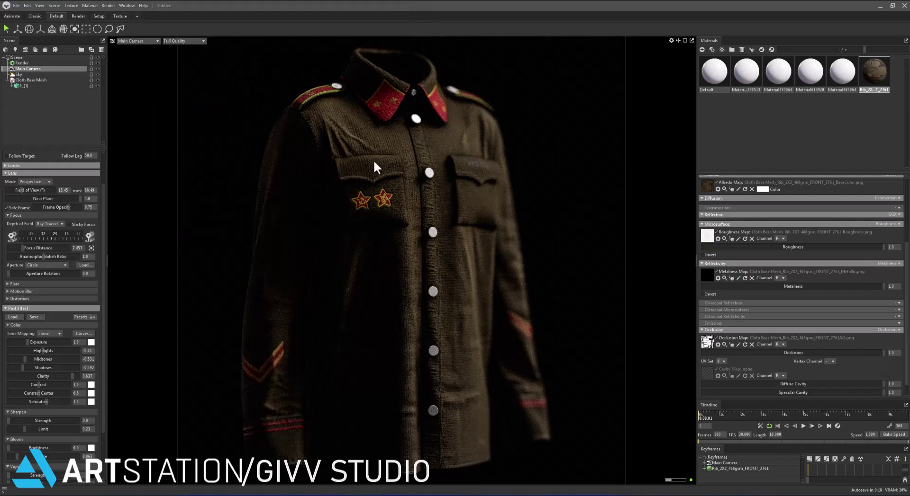
Add Light 1 to the scene and widen its diameter to 13.89.
{"action": "right_click", "coordinate": [40, 105]}
{"action": "left_click", "coordinate": [95, 139]}
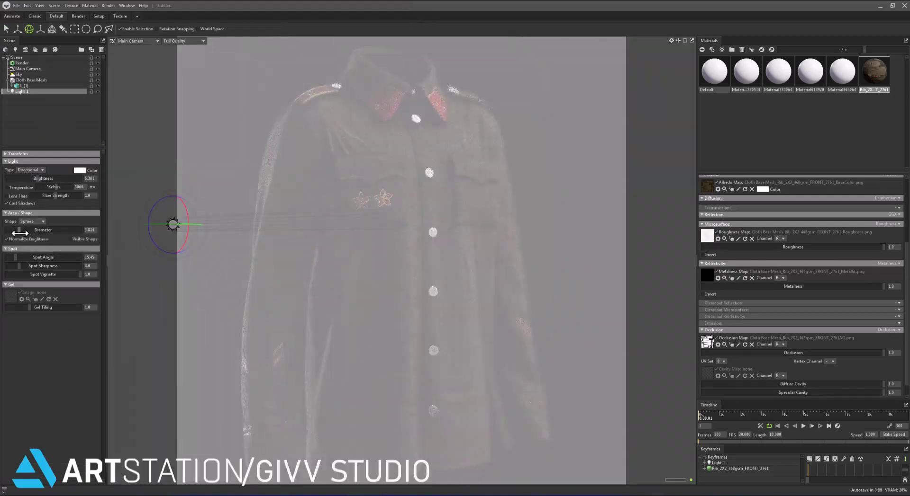
{"action": "left_click_drag", "start_coordinate": [10, 229], "coordinate": [23, 230]}
Raise Light 1 brightness to 7.284 and give it a warm near-white colour.
{"action": "left_click_drag", "start_coordinate": [33, 178], "coordinate": [42, 177]}
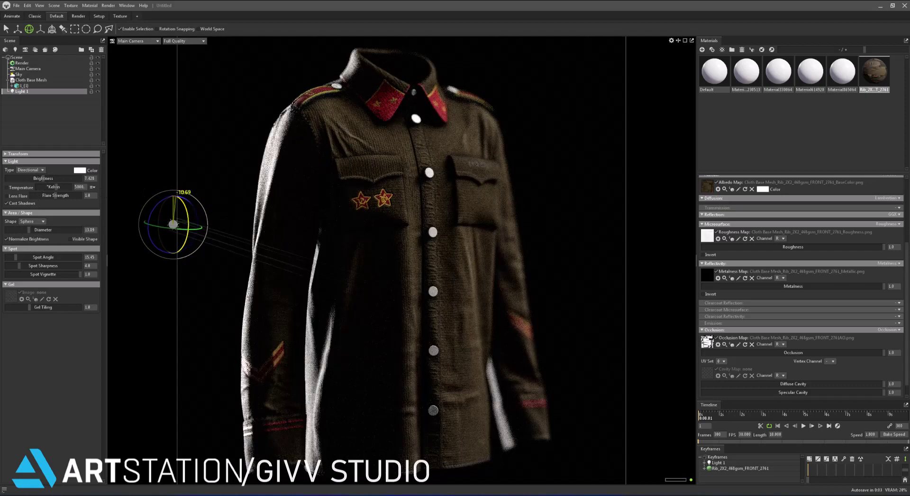
{"action": "left_click", "coordinate": [79, 171]}
{"action": "left_click", "coordinate": [466, 280]}
{"action": "left_click", "coordinate": [379, 199]}
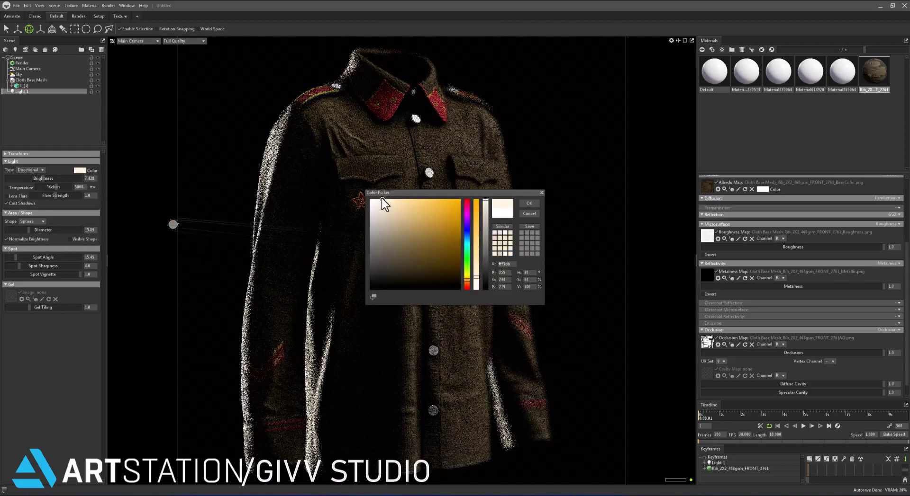
{"action": "left_click", "coordinate": [526, 204]}
Add Light 2, aim it at the jacket, and set brightness to 7.644.
{"action": "right_click", "coordinate": [48, 139]}
{"action": "left_click", "coordinate": [52, 151]}
{"action": "mouse_move", "coordinate": [237, 261]}
{"action": "left_mouse_down"}
{"action": "mouse_move", "coordinate": [190, 257]}
{"action": "mouse_move", "coordinate": [191, 227]}
{"action": "mouse_move", "coordinate": [179, 286]}
{"action": "left_mouse_up"}
{"action": "left_click_drag", "start_coordinate": [38, 184], "coordinate": [52, 184]}
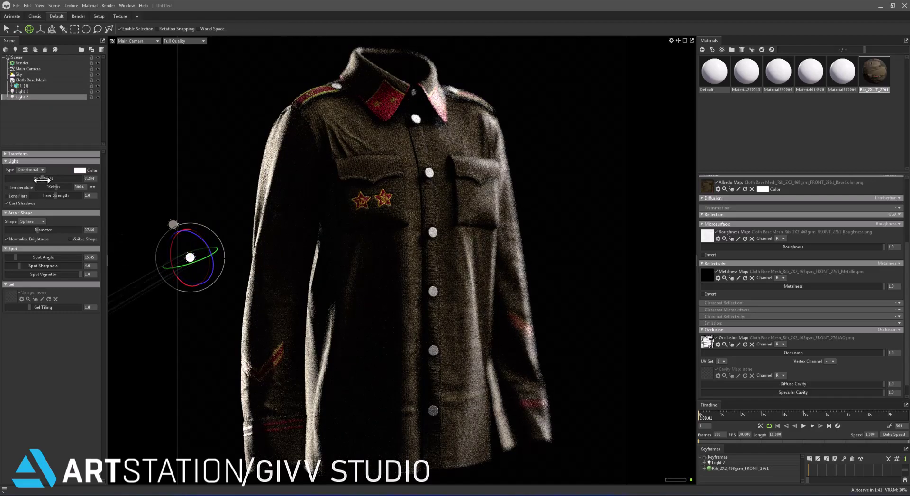
{"action": "left_click_drag", "start_coordinate": [136, 259], "coordinate": [211, 287]}
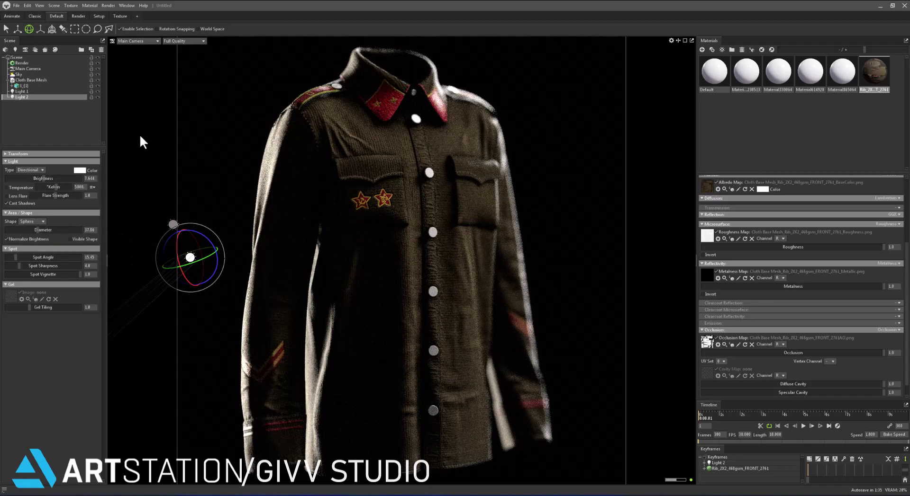
{"action": "left_click_drag", "start_coordinate": [142, 141], "coordinate": [495, 233], "text": "shift"}
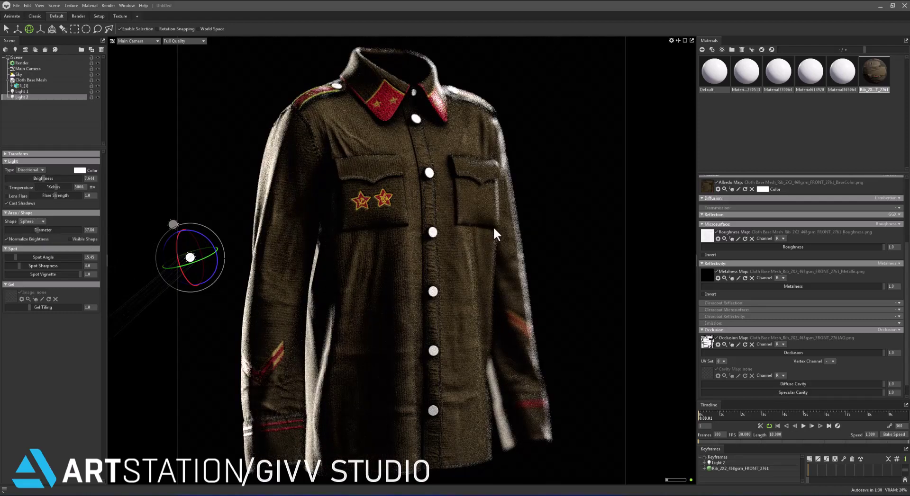
Add directional Light 3, rotate it to front-light the jacket, brightness 7.139.
{"action": "right_click", "coordinate": [33, 113]}
{"action": "mouse_move", "coordinate": [49, 145]}
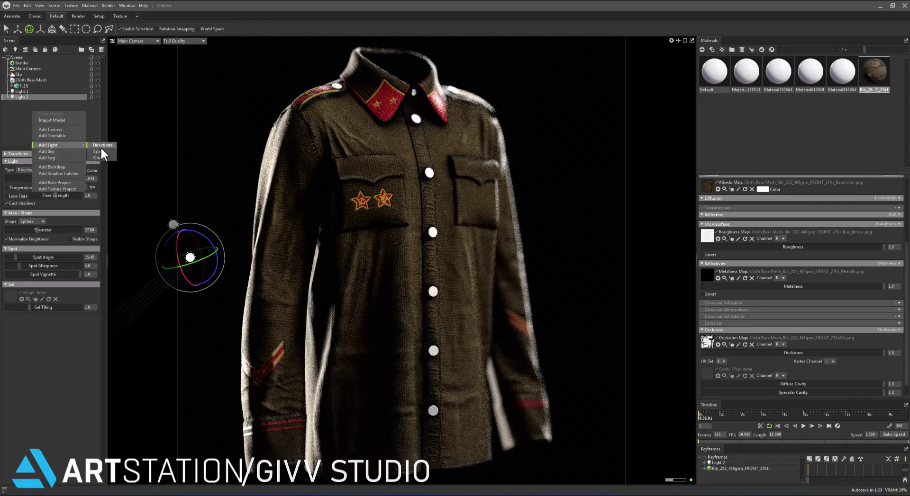
{"action": "left_click", "coordinate": [102, 146]}
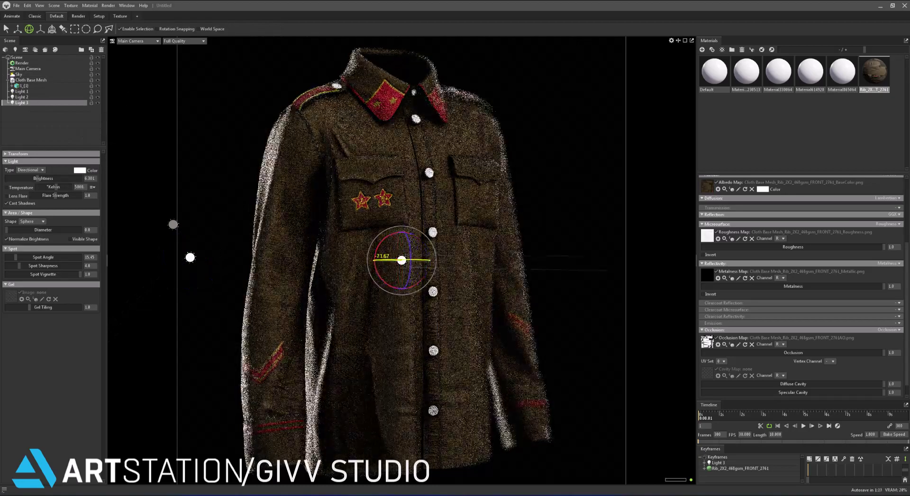
{"action": "left_click_drag", "start_coordinate": [374, 260], "coordinate": [429, 261]}
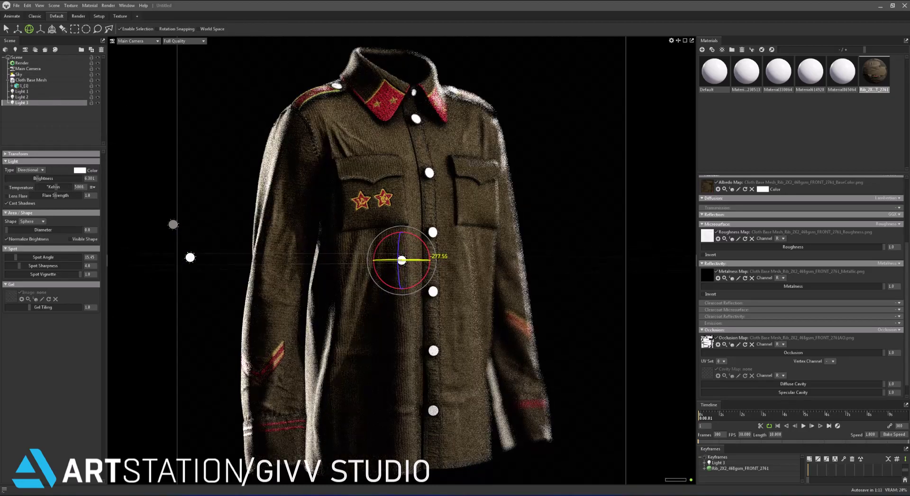
{"action": "left_click_drag", "start_coordinate": [429, 261], "coordinate": [413, 260]}
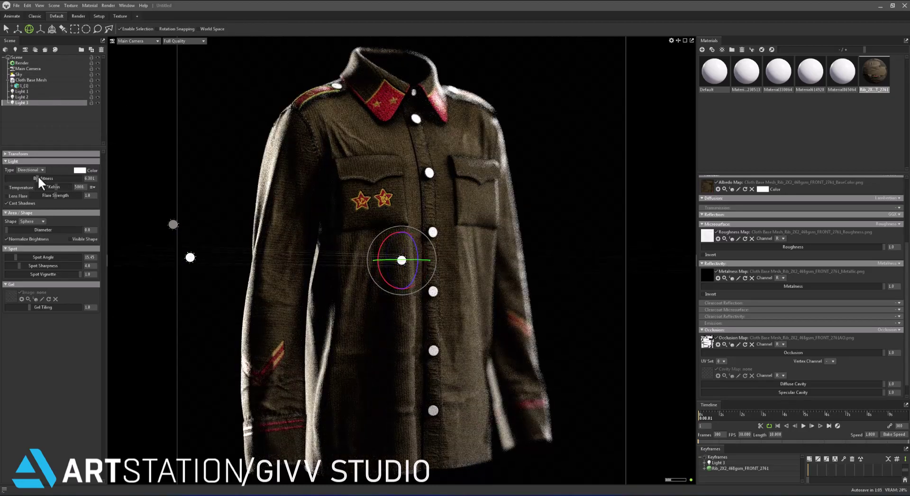
{"action": "left_click_drag", "start_coordinate": [40, 182], "coordinate": [52, 183]}
Tint Light 3 light cyan and soften it with diameter 363.3.
{"action": "left_click", "coordinate": [79, 170]}
{"action": "left_click", "coordinate": [467, 251]}
{"action": "left_click", "coordinate": [398, 203]}
{"action": "left_click", "coordinate": [195, 293]}
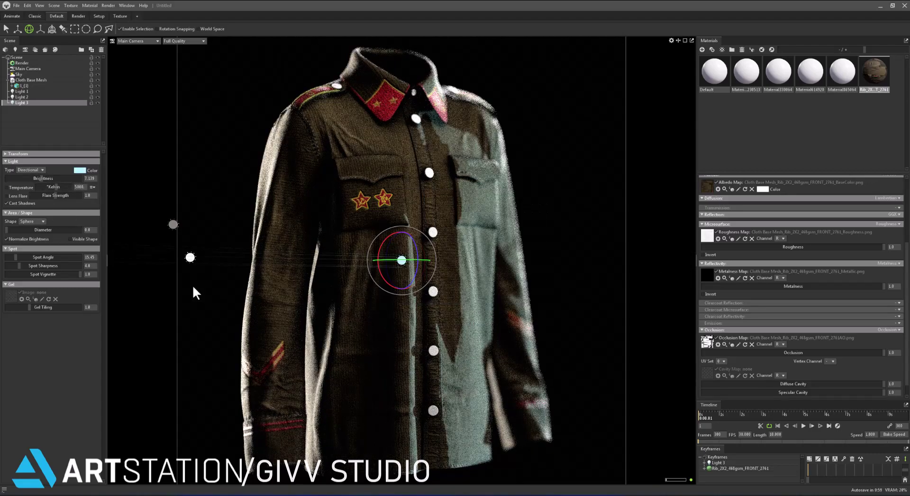
{"action": "left_click_drag", "start_coordinate": [6, 230], "coordinate": [73, 230]}
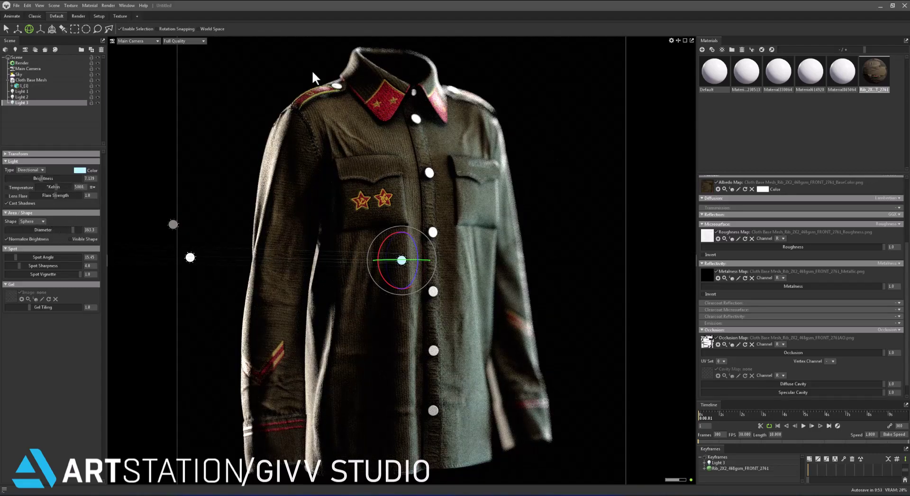
{"action": "left_click", "coordinate": [44, 126]}
Load the normal, base colour and roughness textures into Material865064.
{"action": "left_click", "coordinate": [429, 180]}
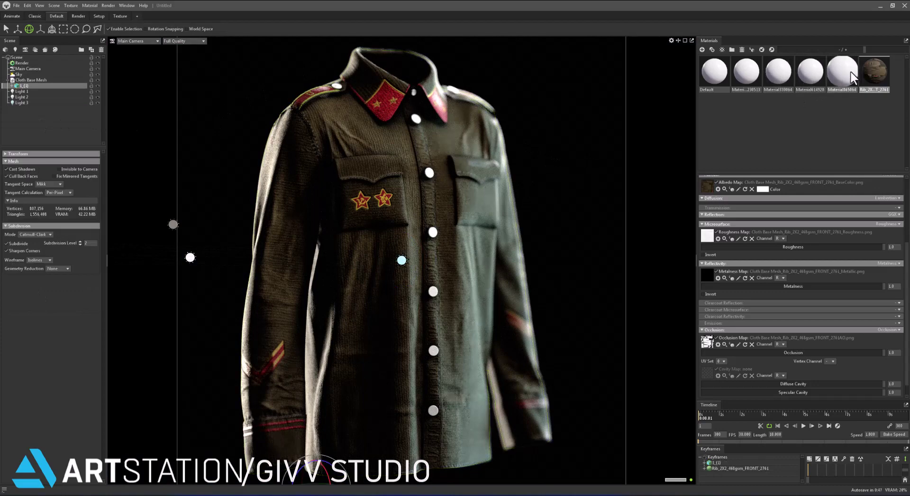
{"action": "left_click", "coordinate": [853, 76]}
{"action": "left_click", "coordinate": [711, 203]}
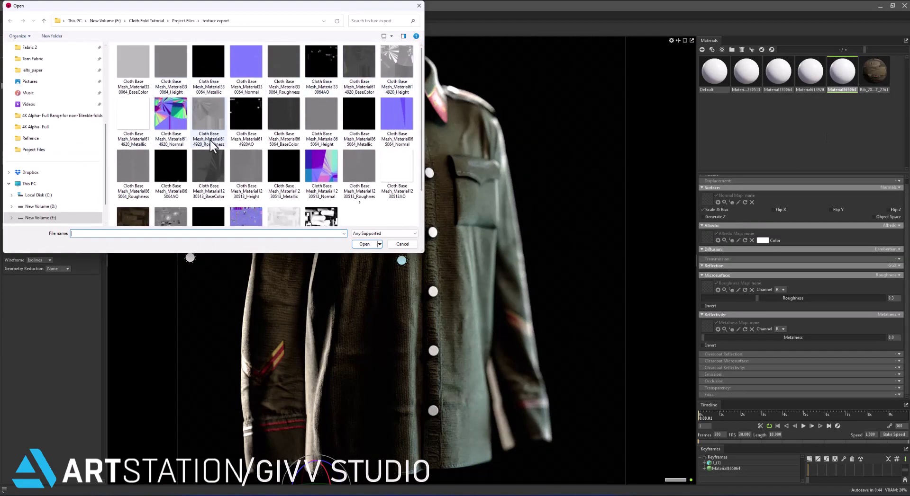
{"action": "double_click", "coordinate": [401, 127]}
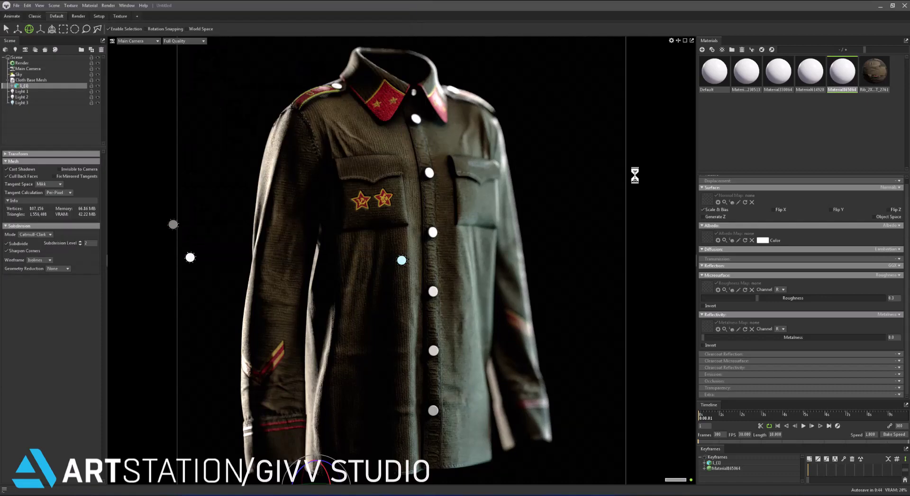
{"action": "left_click", "coordinate": [707, 240]}
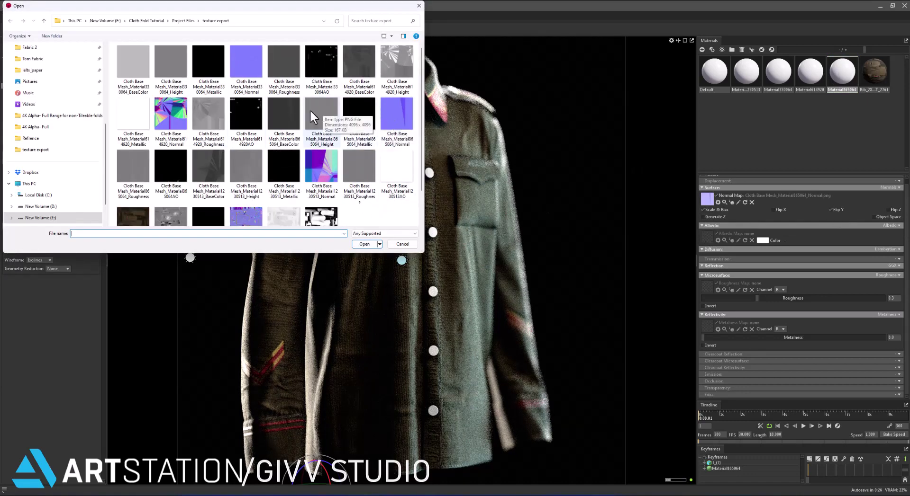
{"action": "double_click", "coordinate": [283, 114]}
{"action": "left_click", "coordinate": [706, 286]}
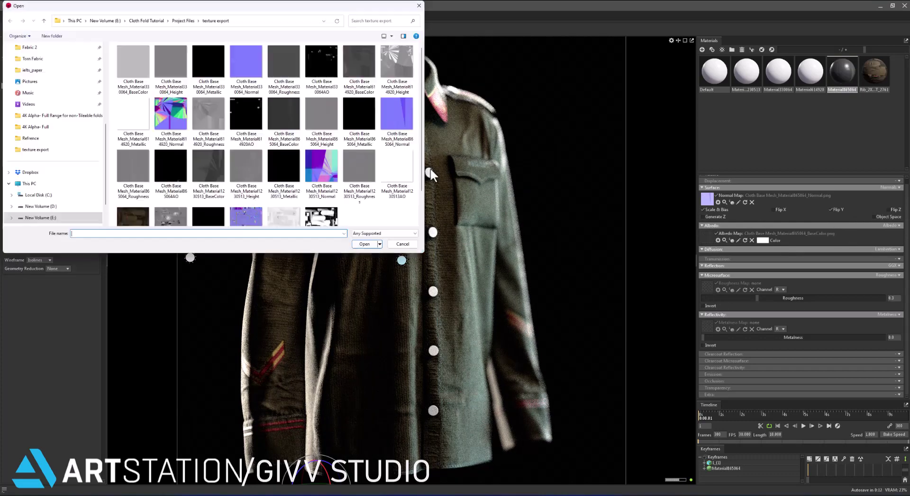
{"action": "double_click", "coordinate": [329, 117]}
Load the normal, base colour and roughness textures into Material614920.
{"action": "left_click", "coordinate": [810, 71]}
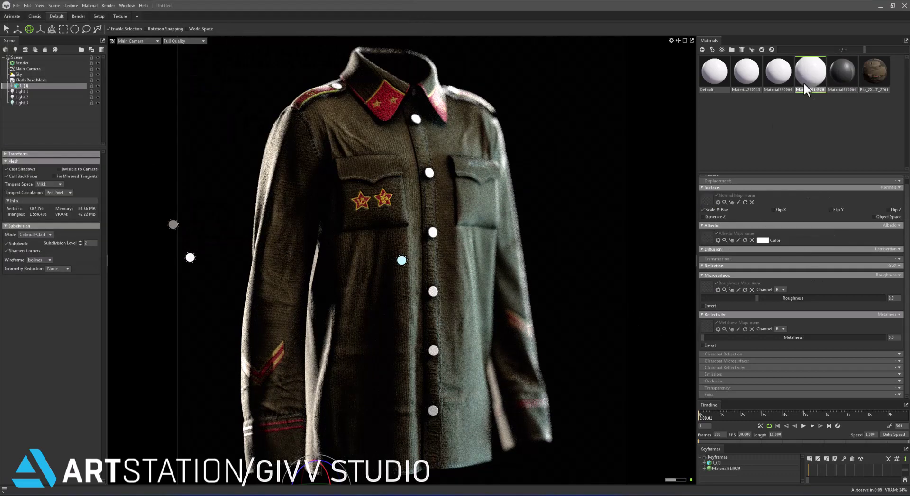
{"action": "left_click", "coordinate": [706, 199]}
{"action": "scroll", "coordinate": [339, 111], "scroll_direction": "down", "scroll_amount": 1}
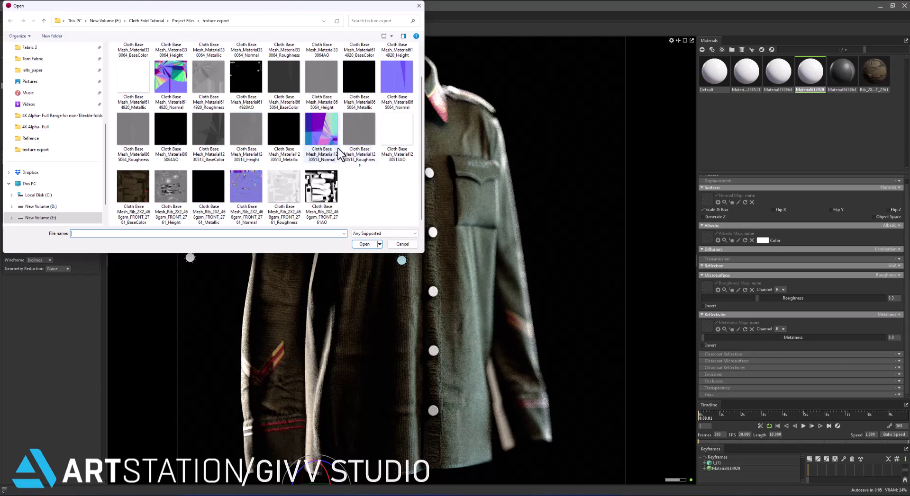
{"action": "double_click", "coordinate": [172, 84]}
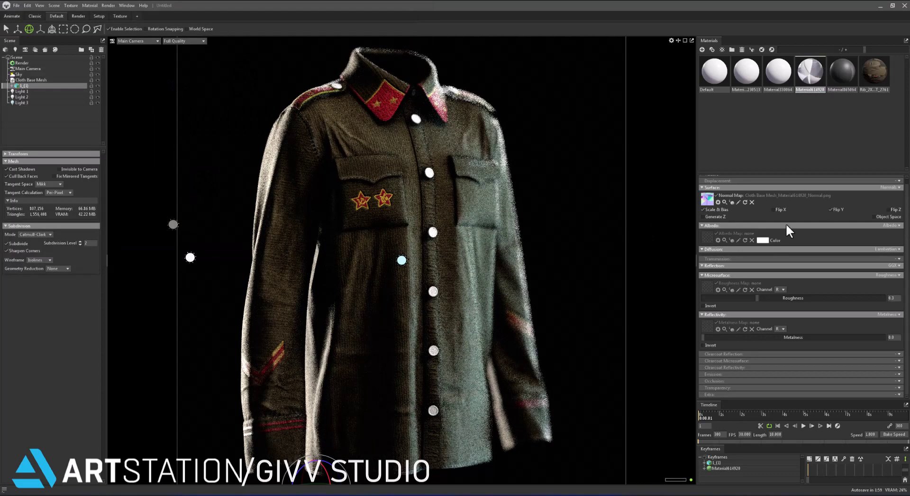
{"action": "left_click", "coordinate": [707, 239]}
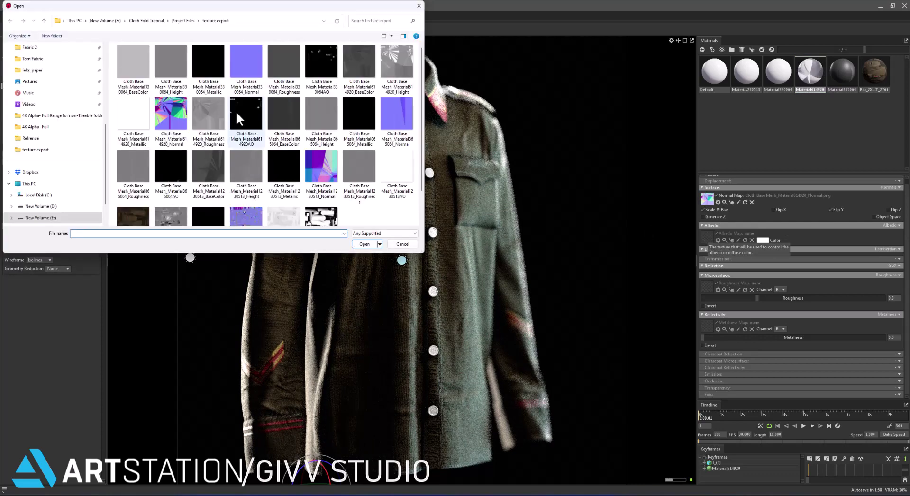
{"action": "double_click", "coordinate": [372, 67]}
{"action": "double_click", "coordinate": [208, 113]}
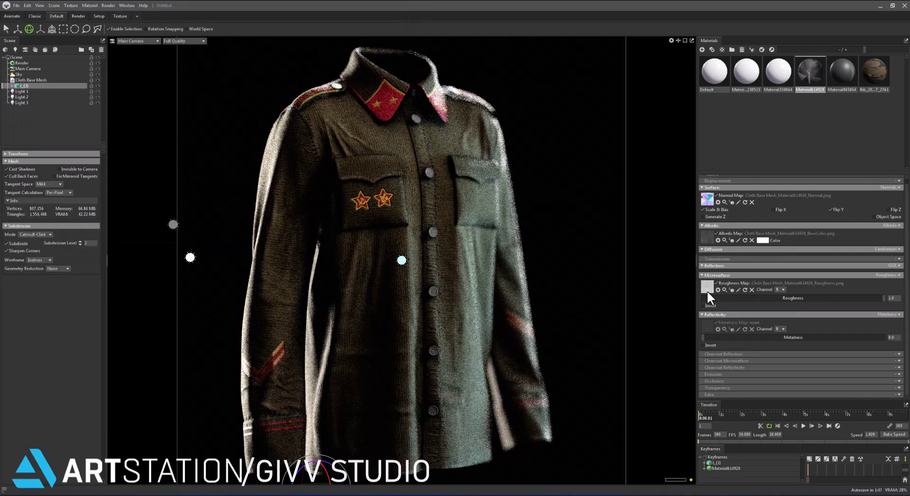
Add Material614920's metallic and AO textures, with occlusion set to 0.641.
{"action": "left_click", "coordinate": [706, 326]}
{"action": "double_click", "coordinate": [138, 118]}
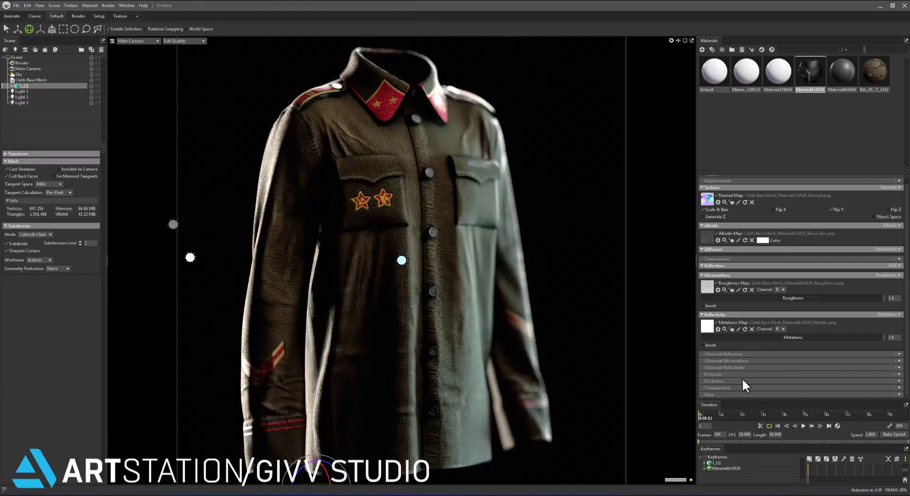
{"action": "left_click", "coordinate": [896, 382]}
{"action": "left_click", "coordinate": [706, 392]}
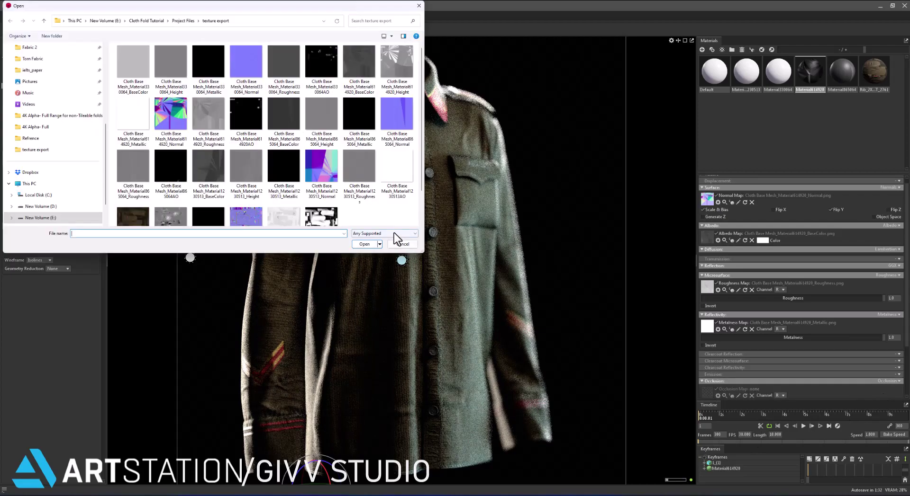
{"action": "double_click", "coordinate": [248, 122]}
{"action": "scroll", "coordinate": [796, 351], "scroll_direction": "down", "scroll_amount": 2}
{"action": "mouse_move", "coordinate": [881, 352]}
{"action": "left_mouse_down"}
{"action": "mouse_move", "coordinate": [800, 353]}
{"action": "mouse_move", "coordinate": [819, 352]}
{"action": "left_mouse_up"}
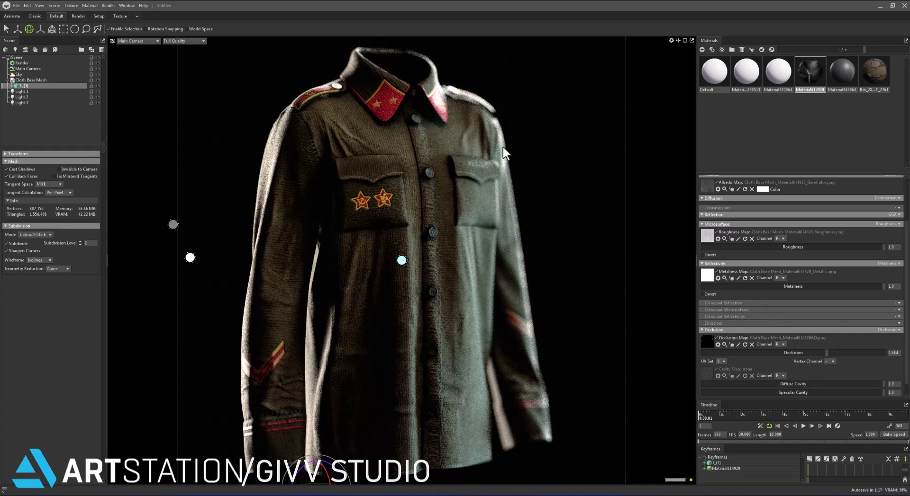
On the Main Camera, add bloom, raise exposure and raise f-stop to reduce blur.
{"action": "left_click", "coordinate": [27, 68]}
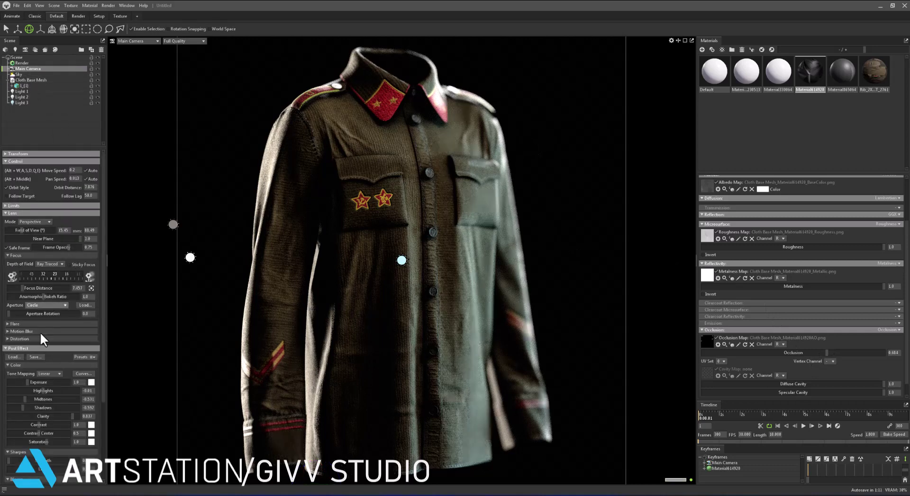
{"action": "scroll", "coordinate": [42, 331], "scroll_direction": "down", "scroll_amount": 5}
{"action": "mouse_move", "coordinate": [8, 386]}
{"action": "left_mouse_down"}
{"action": "mouse_move", "coordinate": [37, 387]}
{"action": "mouse_move", "coordinate": [20, 362]}
{"action": "left_mouse_up"}
{"action": "scroll", "coordinate": [43, 391], "scroll_direction": "up", "scroll_amount": 3}
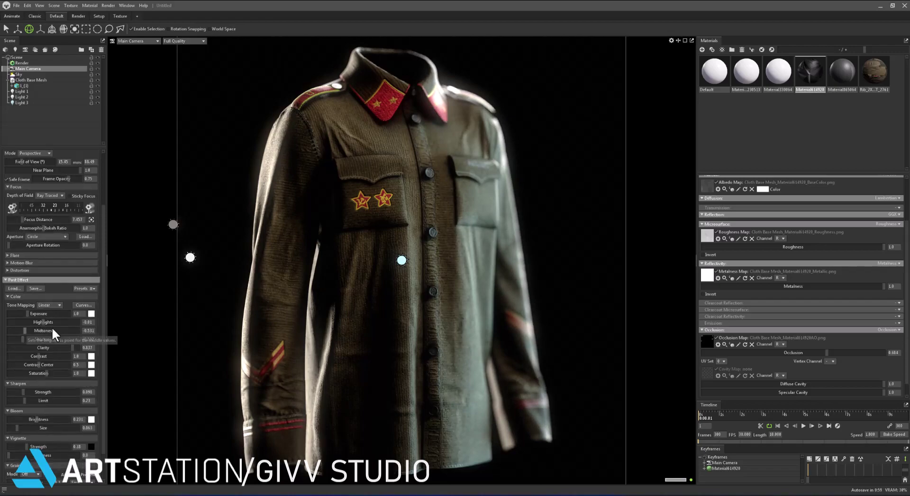
{"action": "mouse_move", "coordinate": [42, 322]}
{"action": "left_mouse_down"}
{"action": "mouse_move", "coordinate": [56, 322]}
{"action": "mouse_move", "coordinate": [194, 219]}
{"action": "left_mouse_up"}
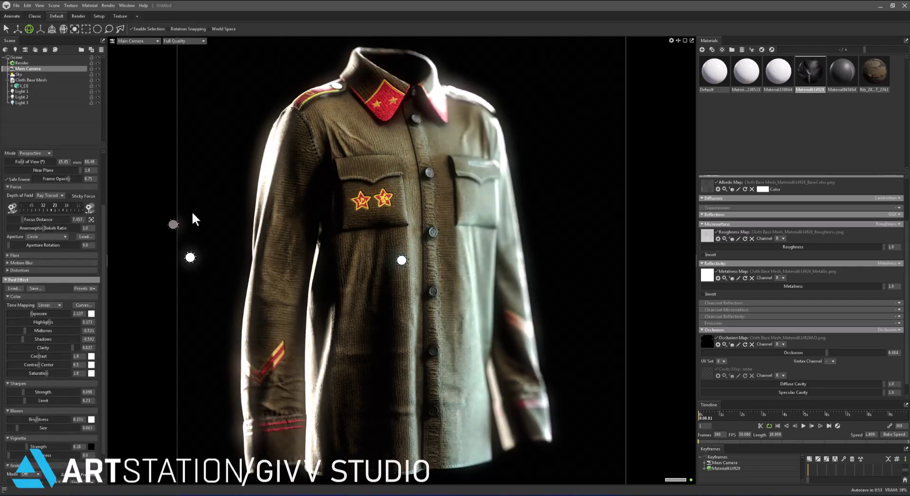
{"action": "left_click_drag", "start_coordinate": [55, 213], "coordinate": [112, 208]}
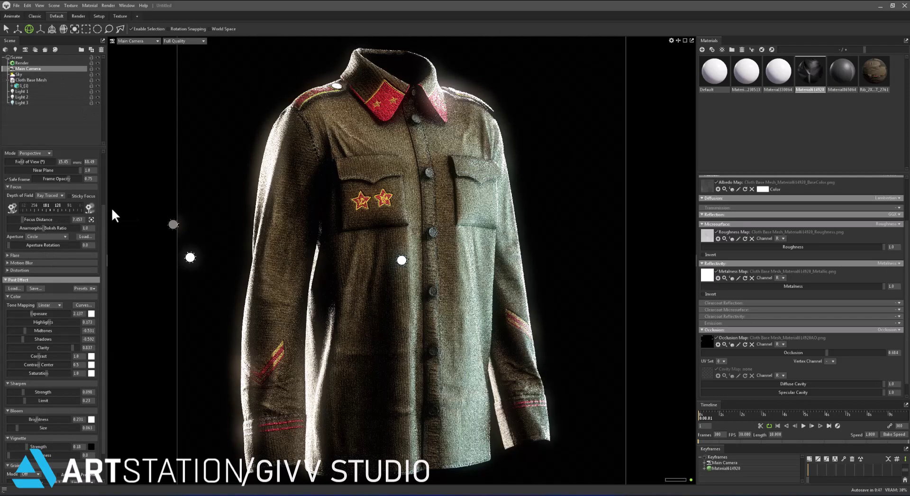
Change Light 3's colour to pink.
{"action": "left_click", "coordinate": [21, 103]}
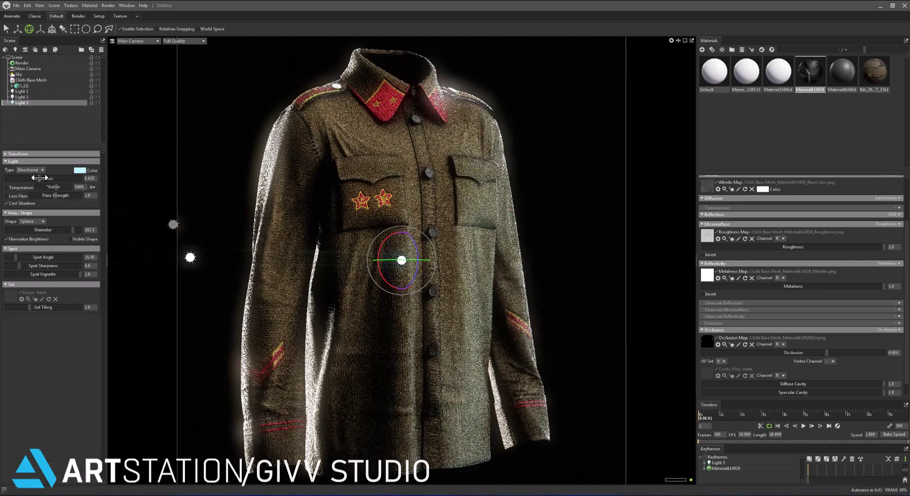
{"action": "left_click", "coordinate": [80, 170]}
{"action": "left_click_drag", "start_coordinate": [470, 246], "coordinate": [467, 291]}
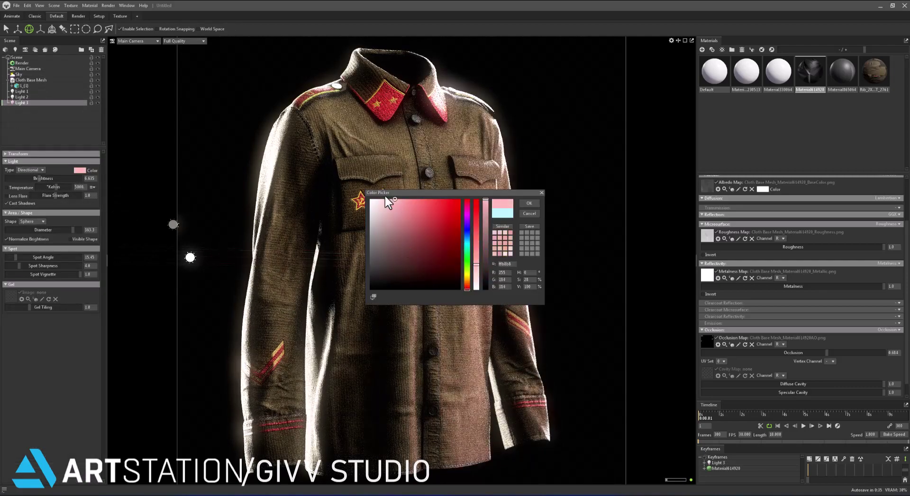
{"action": "left_click", "coordinate": [522, 204]}
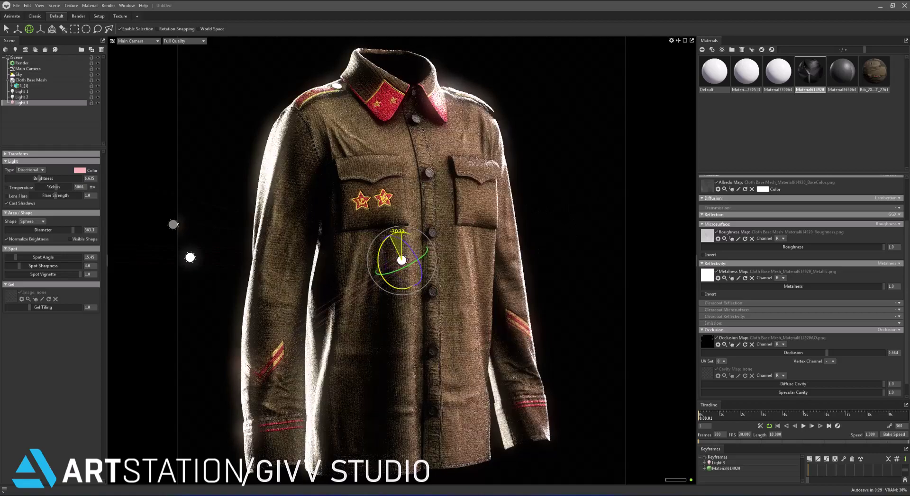
Add Light 4 to the left of the tunic and widen its diameter.
{"action": "right_click", "coordinate": [19, 114]}
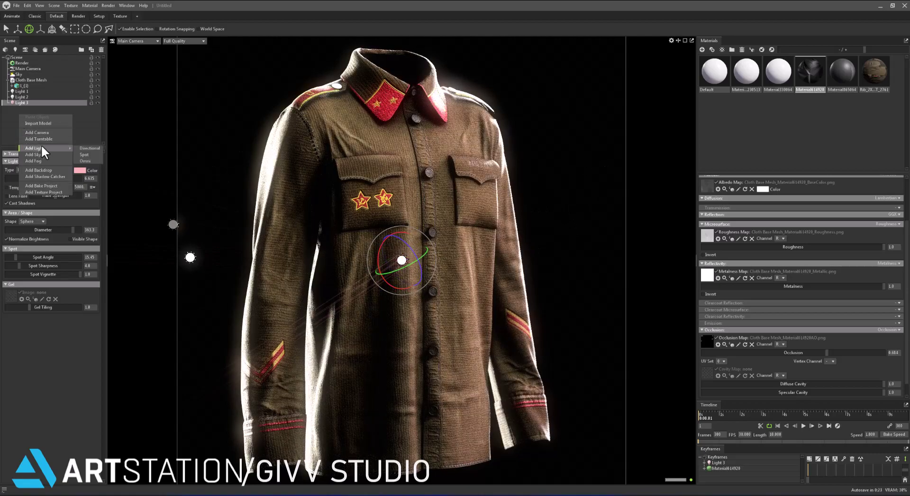
{"action": "left_click", "coordinate": [40, 144]}
{"action": "left_click_drag", "start_coordinate": [197, 178], "coordinate": [212, 215]}
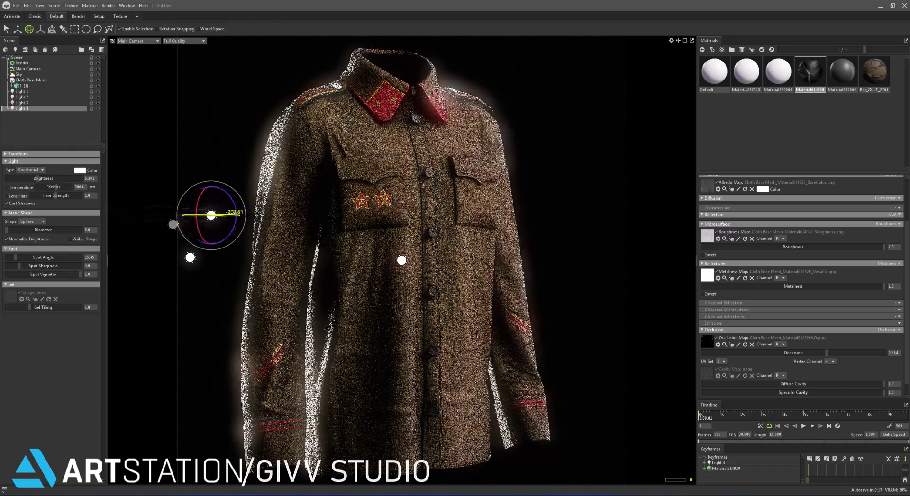
{"action": "mouse_move", "coordinate": [57, 231]}
{"action": "left_mouse_down"}
{"action": "mouse_move", "coordinate": [87, 233]}
{"action": "mouse_move", "coordinate": [71, 232]}
{"action": "left_mouse_up"}
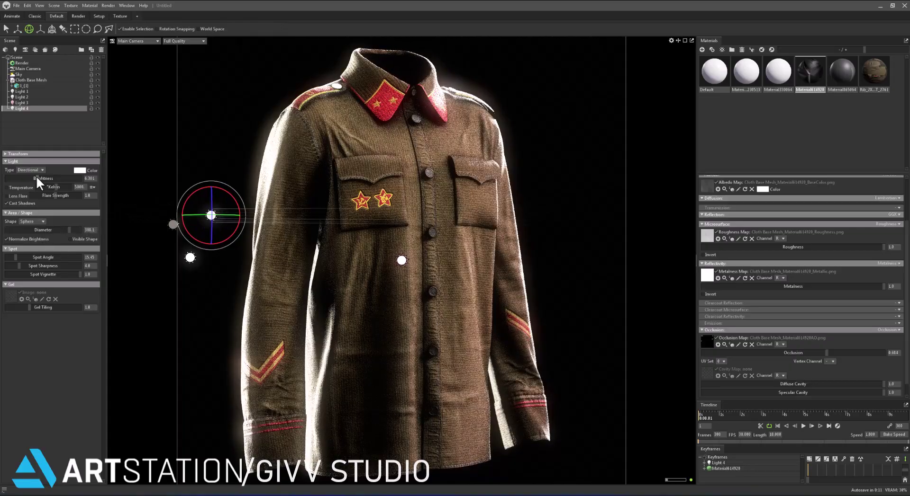
Tint Light 4 light cyan and dim it slightly.
{"action": "left_click", "coordinate": [80, 171]}
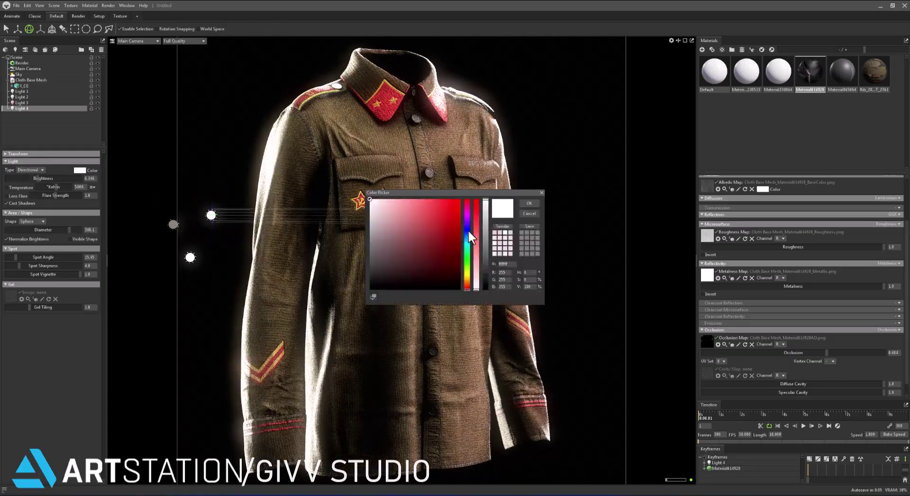
{"action": "left_click", "coordinate": [467, 239]}
{"action": "left_click", "coordinate": [403, 199]}
{"action": "left_click", "coordinate": [534, 204]}
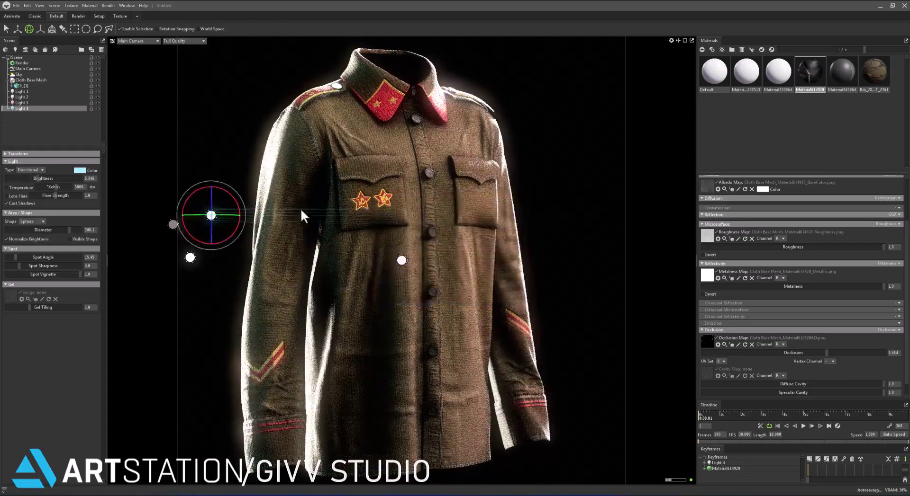
{"action": "left_click_drag", "start_coordinate": [48, 177], "coordinate": [45, 178]}
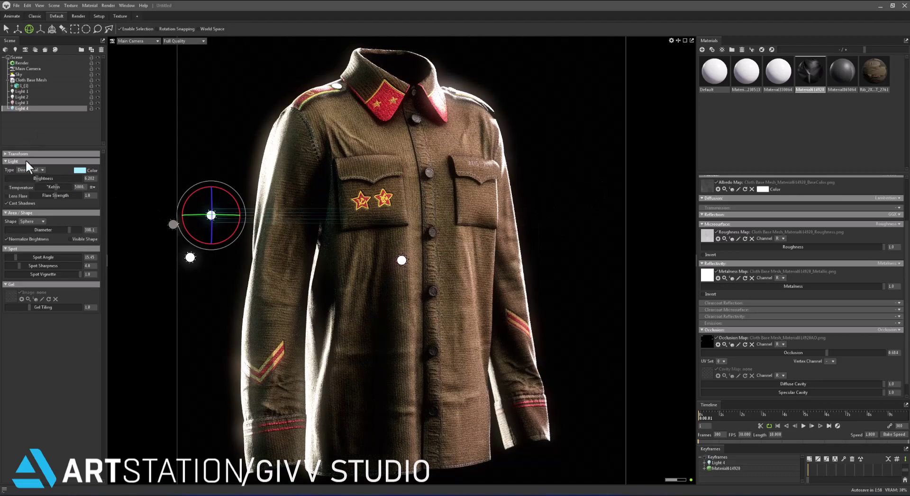
{"action": "left_click", "coordinate": [28, 68]}
{"action": "scroll", "coordinate": [40, 362], "scroll_direction": "down", "scroll_amount": 1}
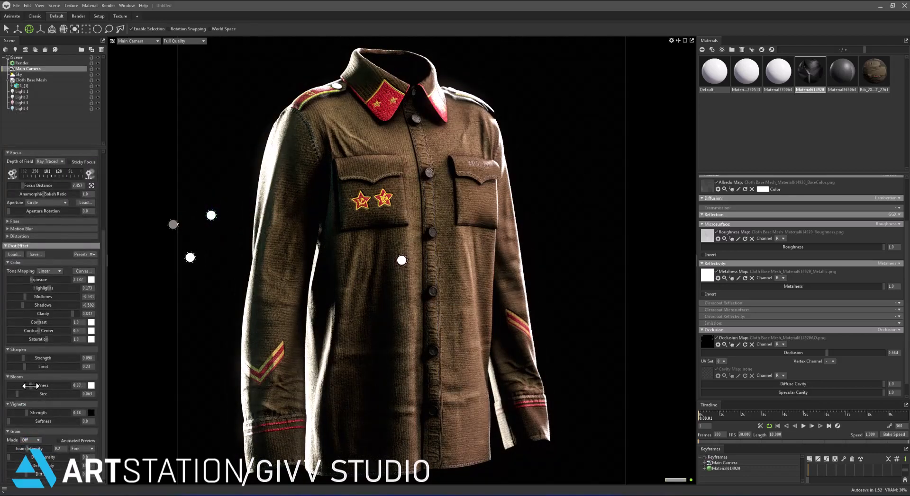